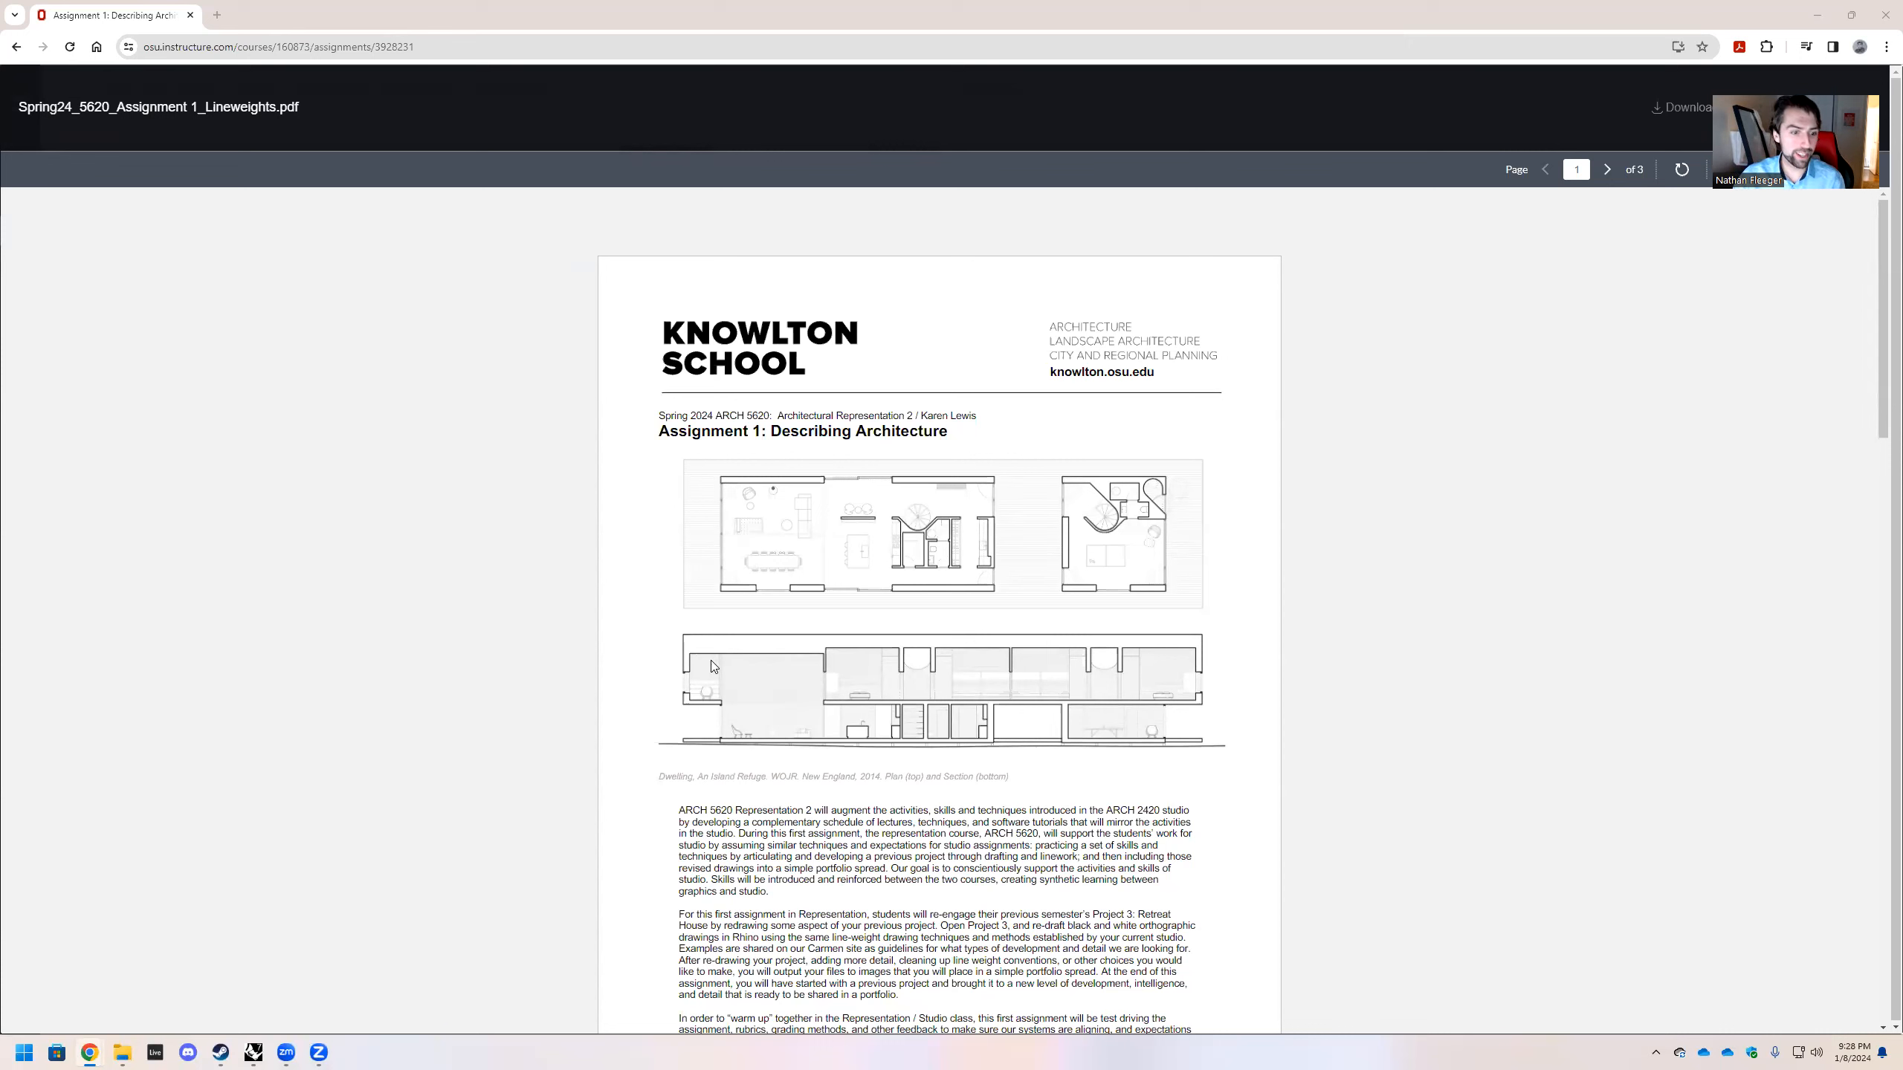
# Switch to the sophomore house model in Rhino and bring up its Perspective view
pyautogui.moveTo(253, 1052)
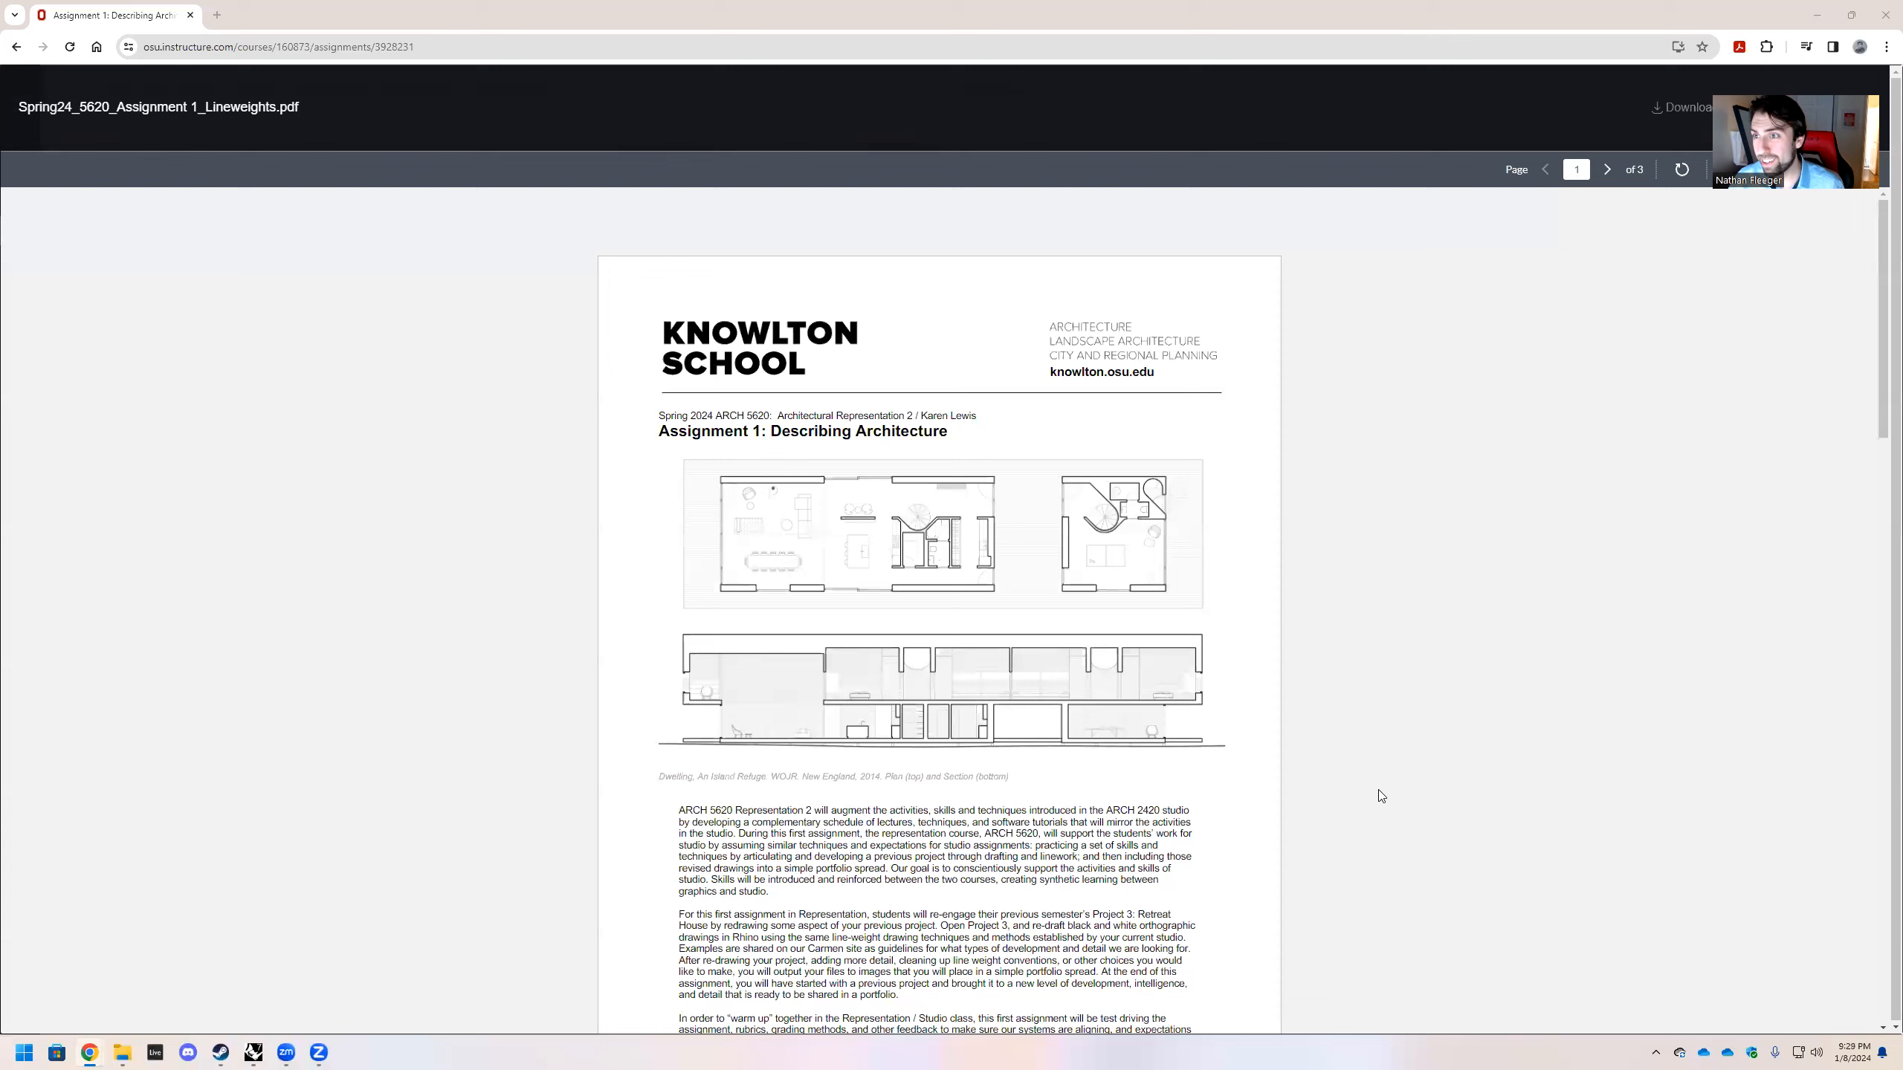
pyautogui.click(255, 1053)
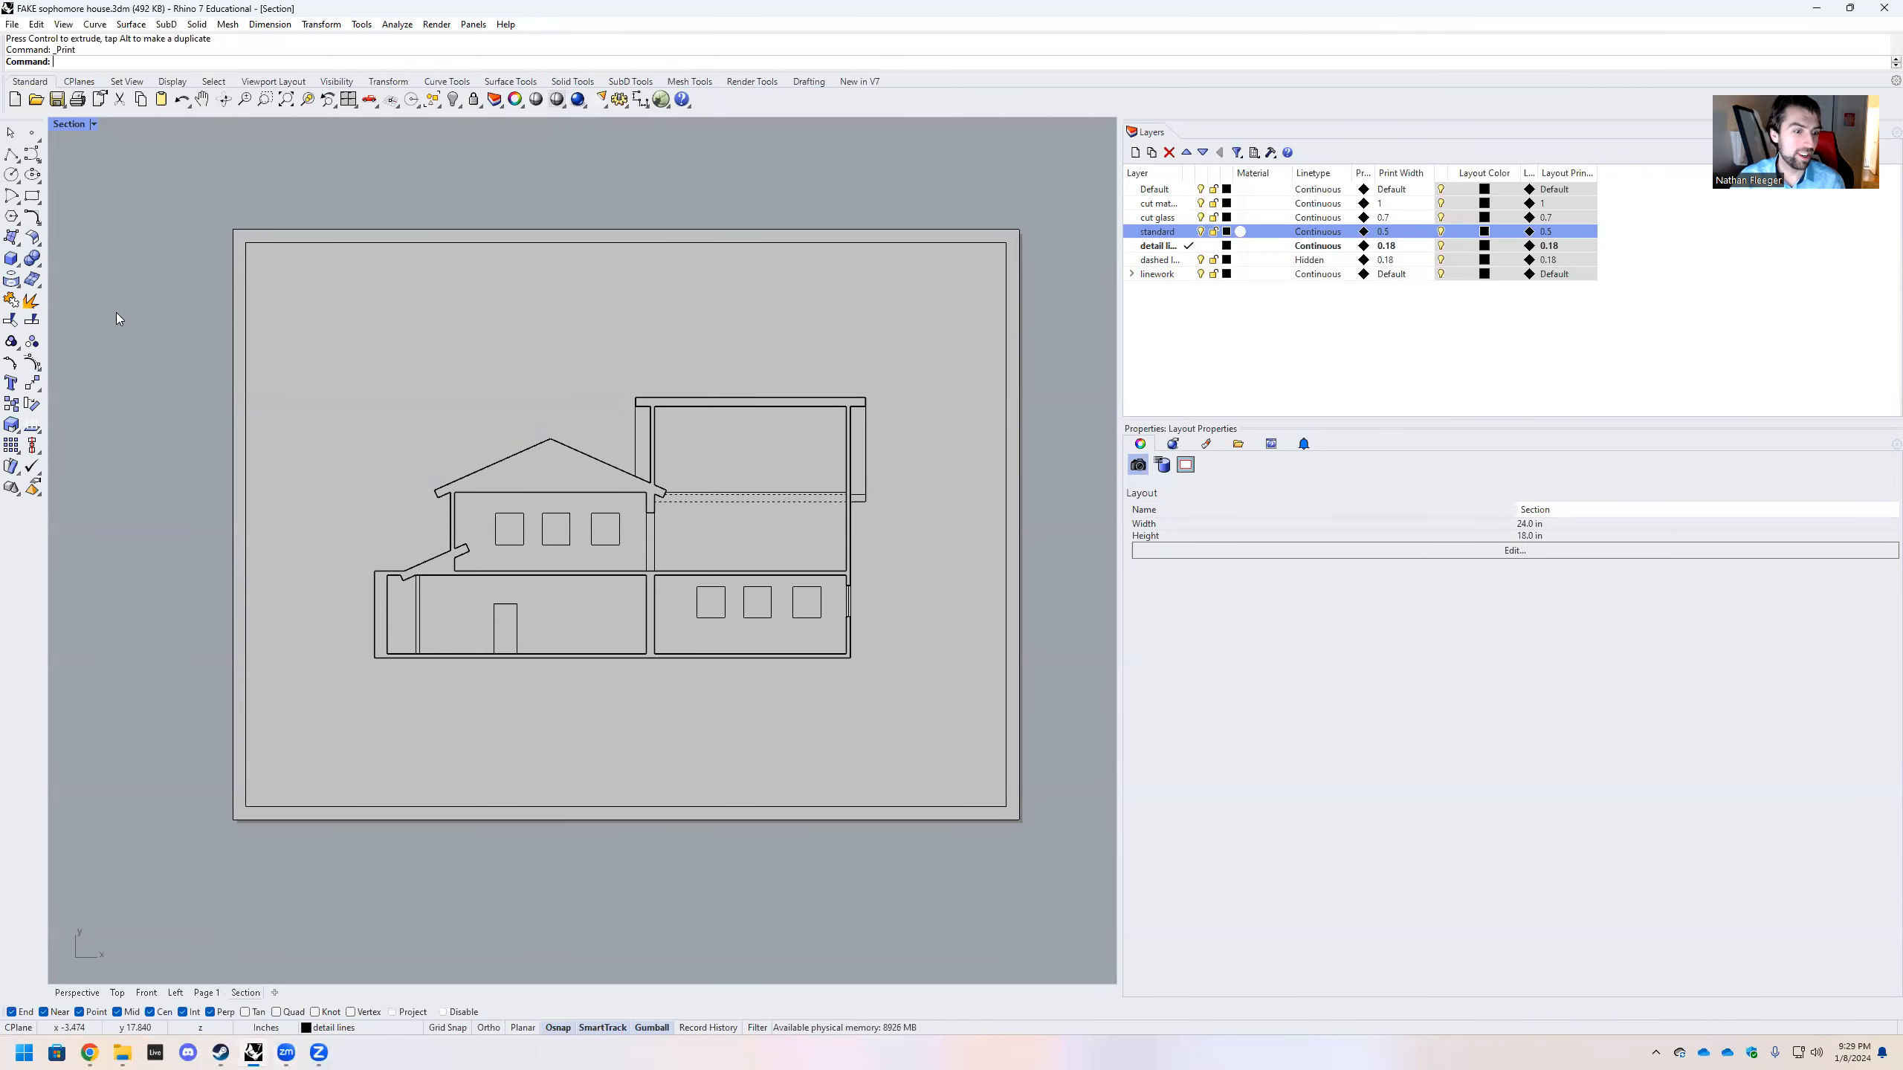
pyautogui.click(93, 993)
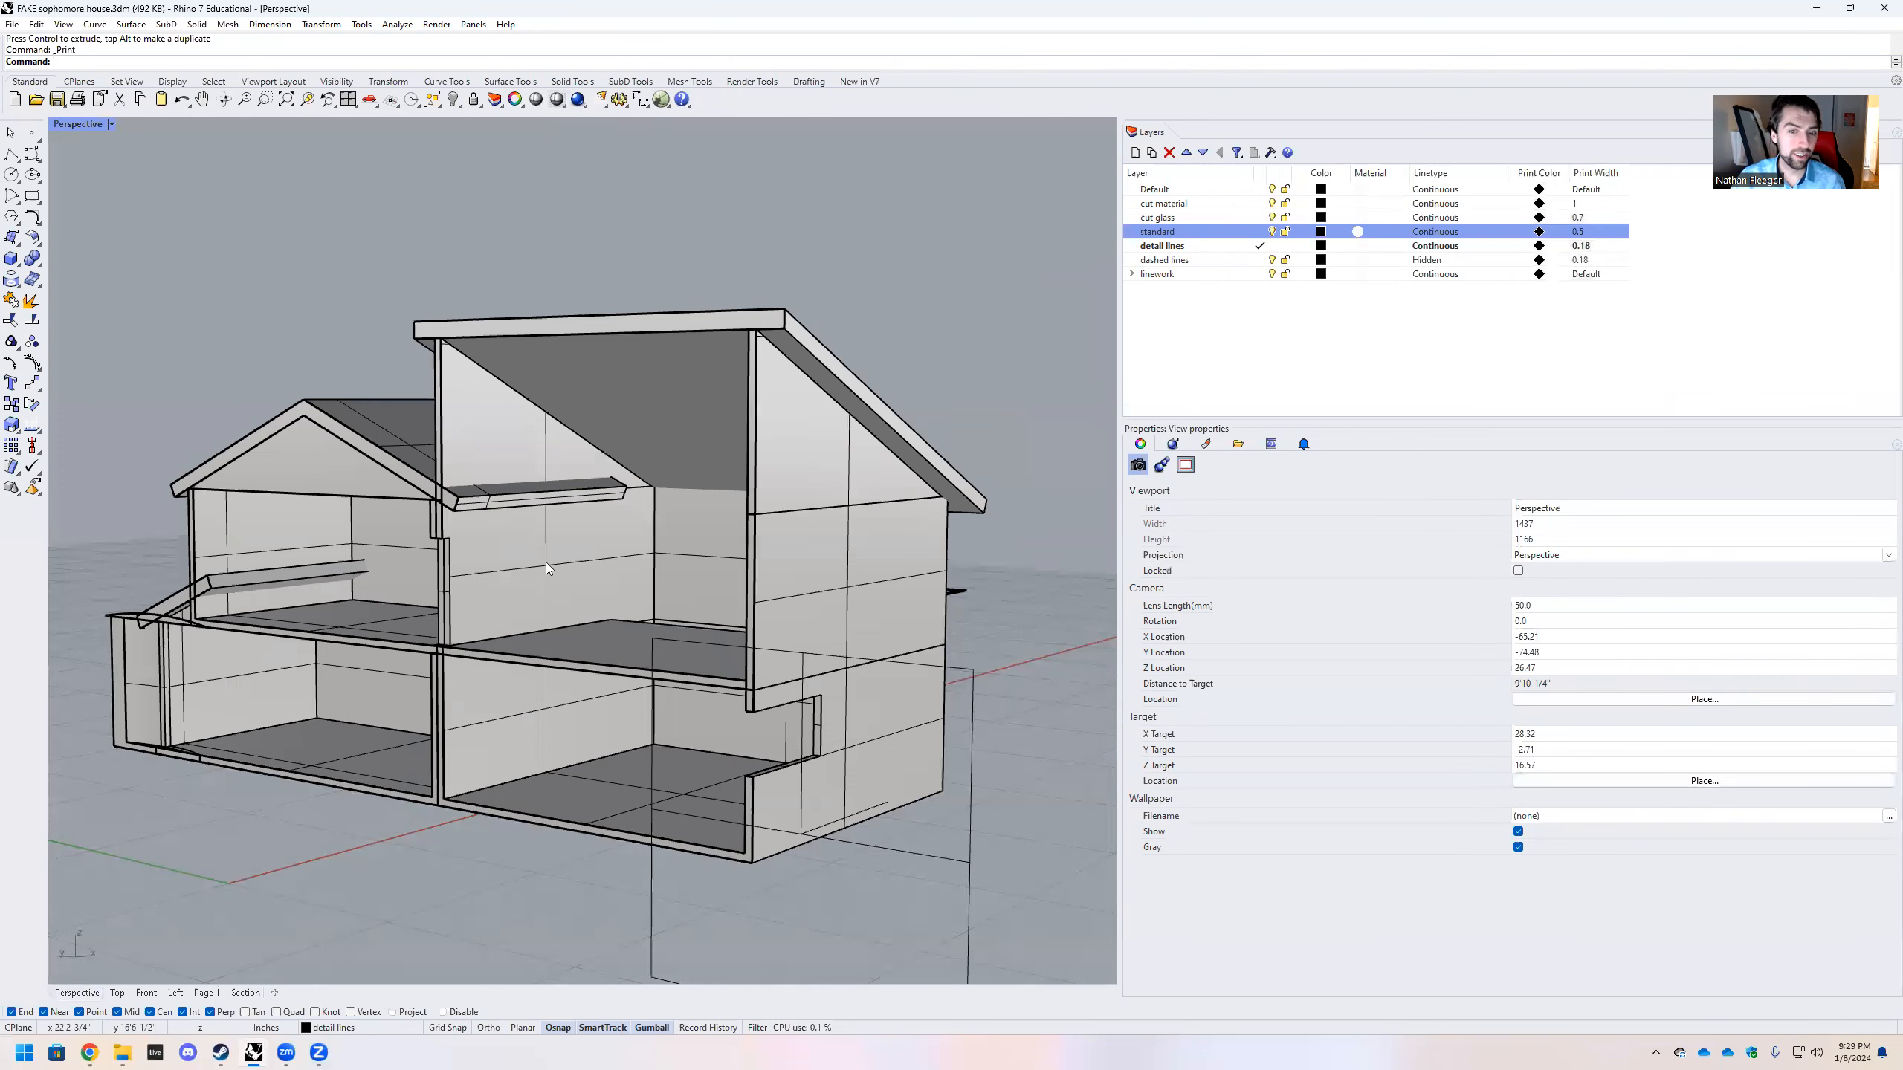
# Move the clipping plane clear of the house so the whole exterior is uncut, and deselect it
pyautogui.click(947, 858)
pyautogui.moveTo(839, 824); pyautogui.dragTo(177, 911)
pyautogui.scroll(-7, 708, 695)
pyautogui.moveTo(382, 659); pyautogui.dragTo(558, 626, button='right')
pyautogui.scroll(8, 557, 626)
pyautogui.moveTo(611, 705); pyautogui.dragTo(558, 710, button='right')
pyautogui.scroll(-2, 760, 661)
pyautogui.moveTo(717, 691); pyautogui.dragTo(802, 729, button='right')
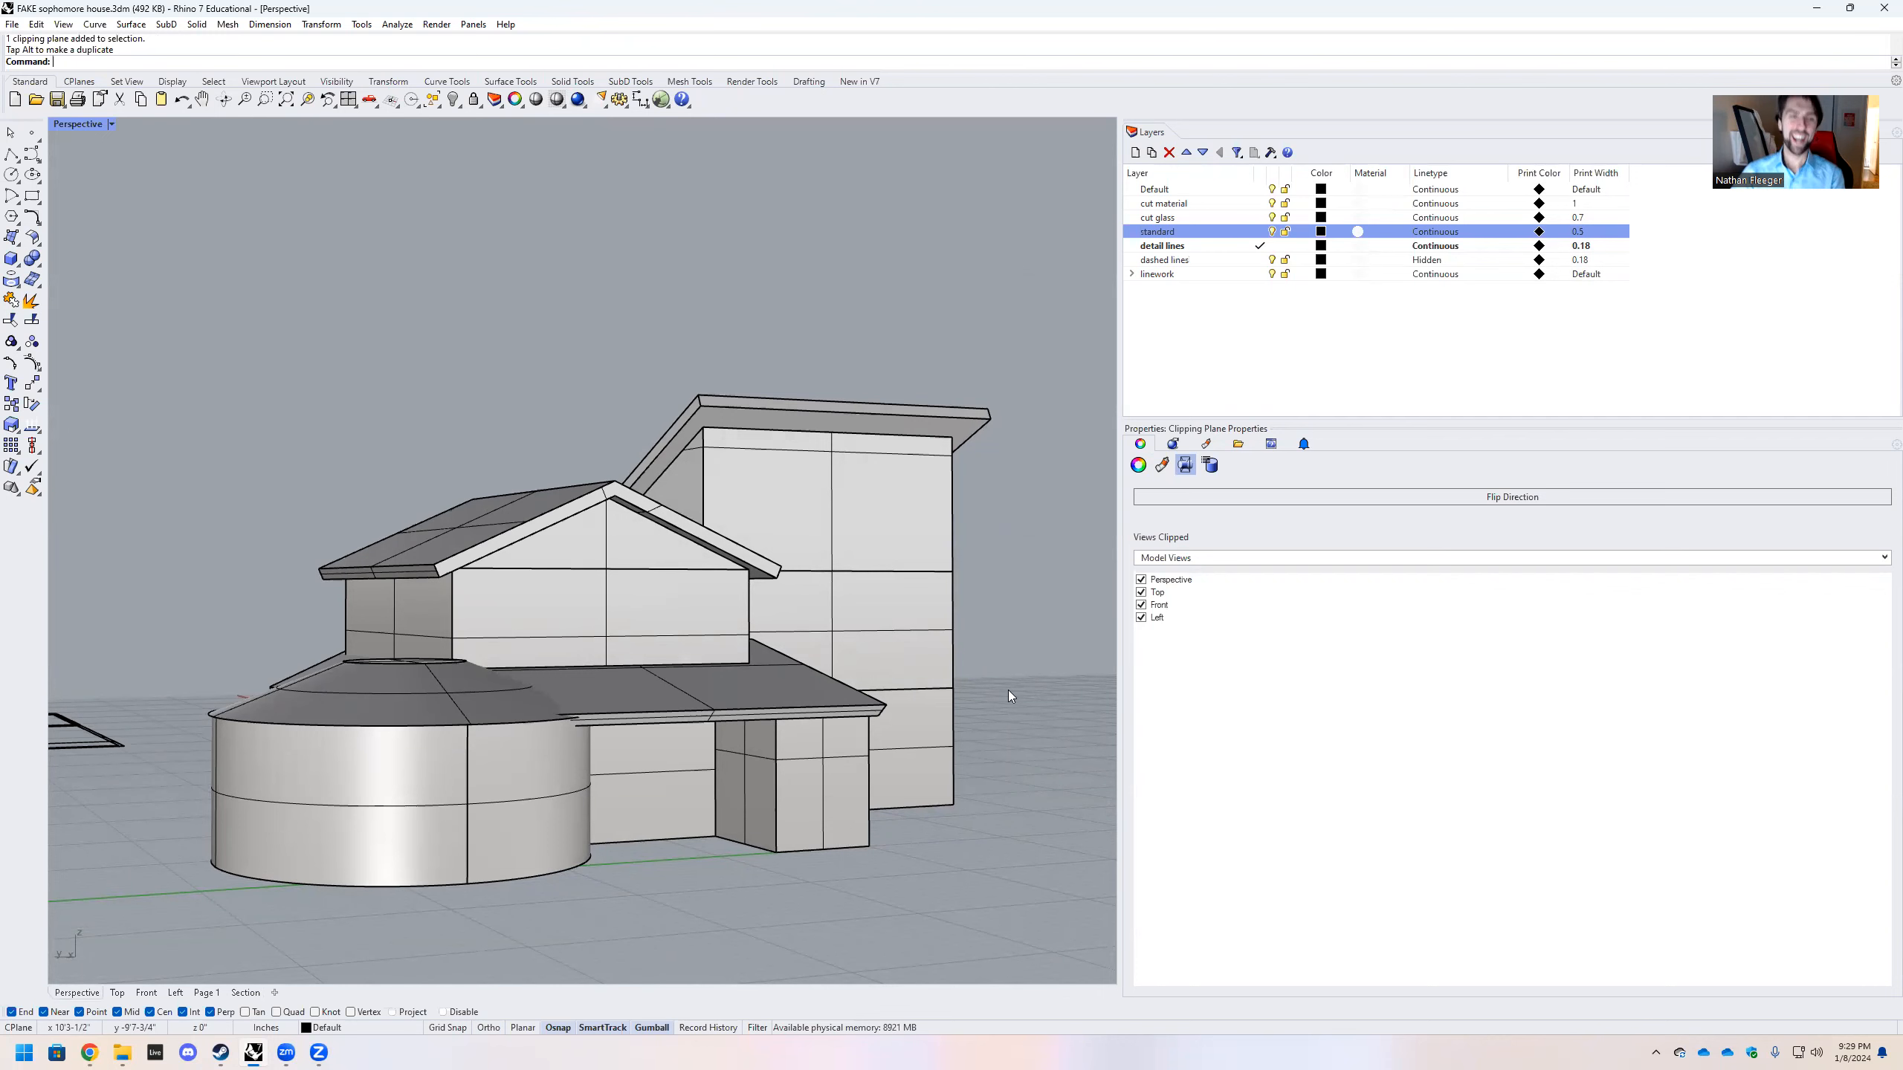
pyautogui.moveTo(696, 674); pyautogui.dragTo(185, 740, button='right')
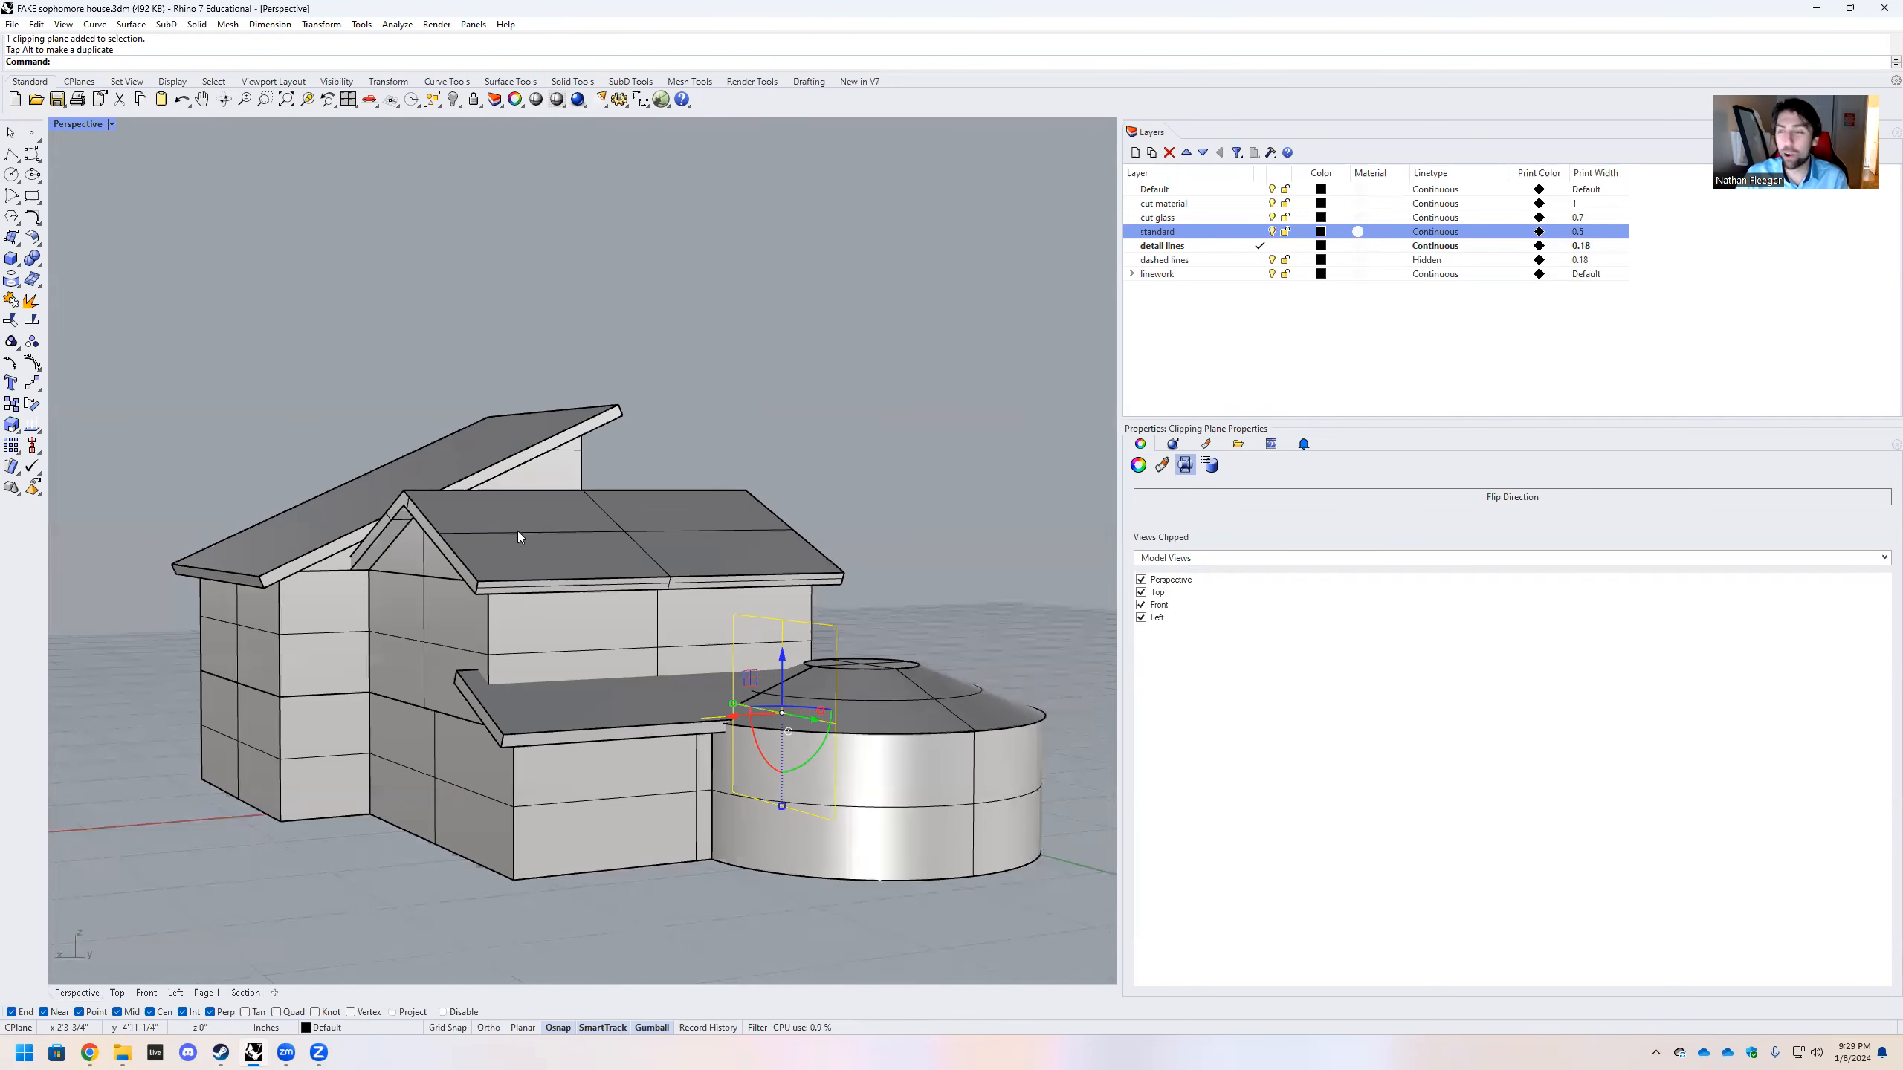
pyautogui.moveTo(712, 627); pyautogui.dragTo(614, 659, button='right')
pyautogui.click(1027, 739)
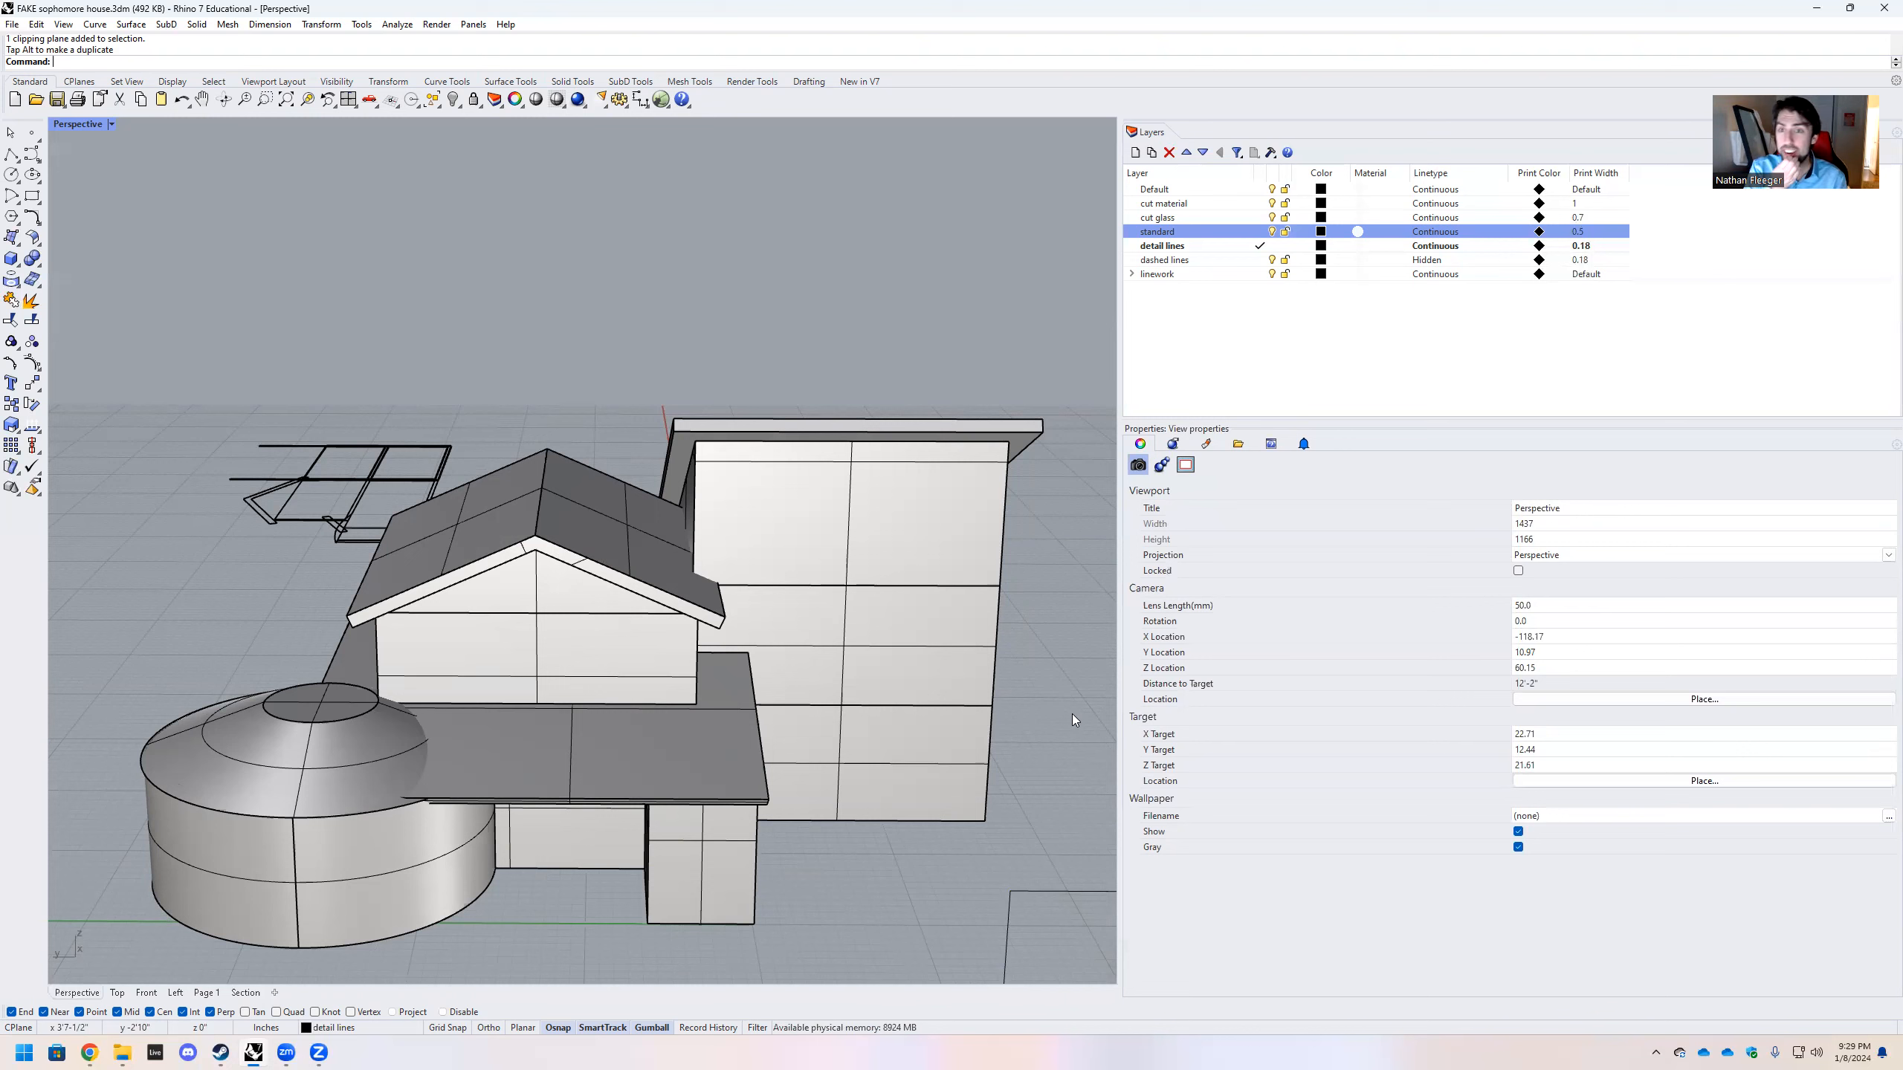
pyautogui.moveTo(796, 878); pyautogui.dragTo(794, 848, button='right')
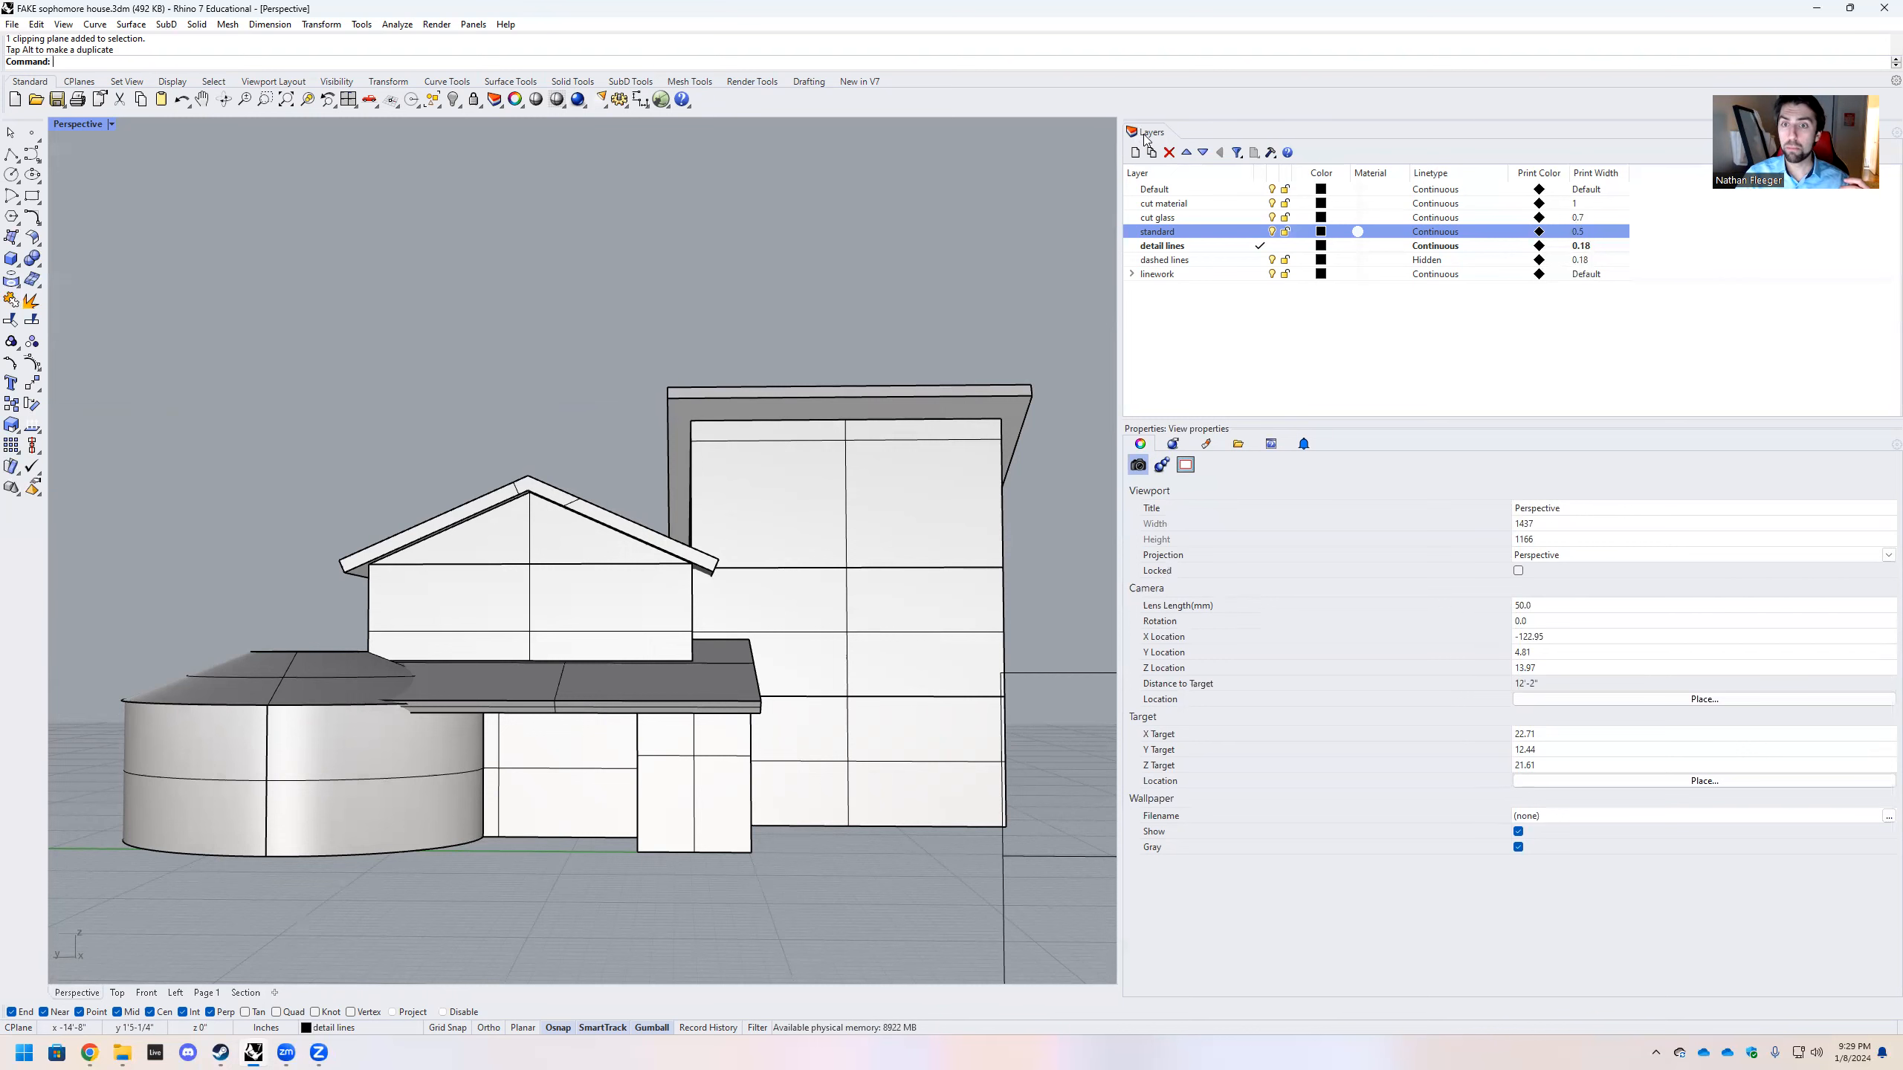
# Dock the Layers panel above the Rendering panel and make it wide enough to include the Print Width column
pyautogui.moveTo(1178, 425); pyautogui.dragTo(1183, 382)
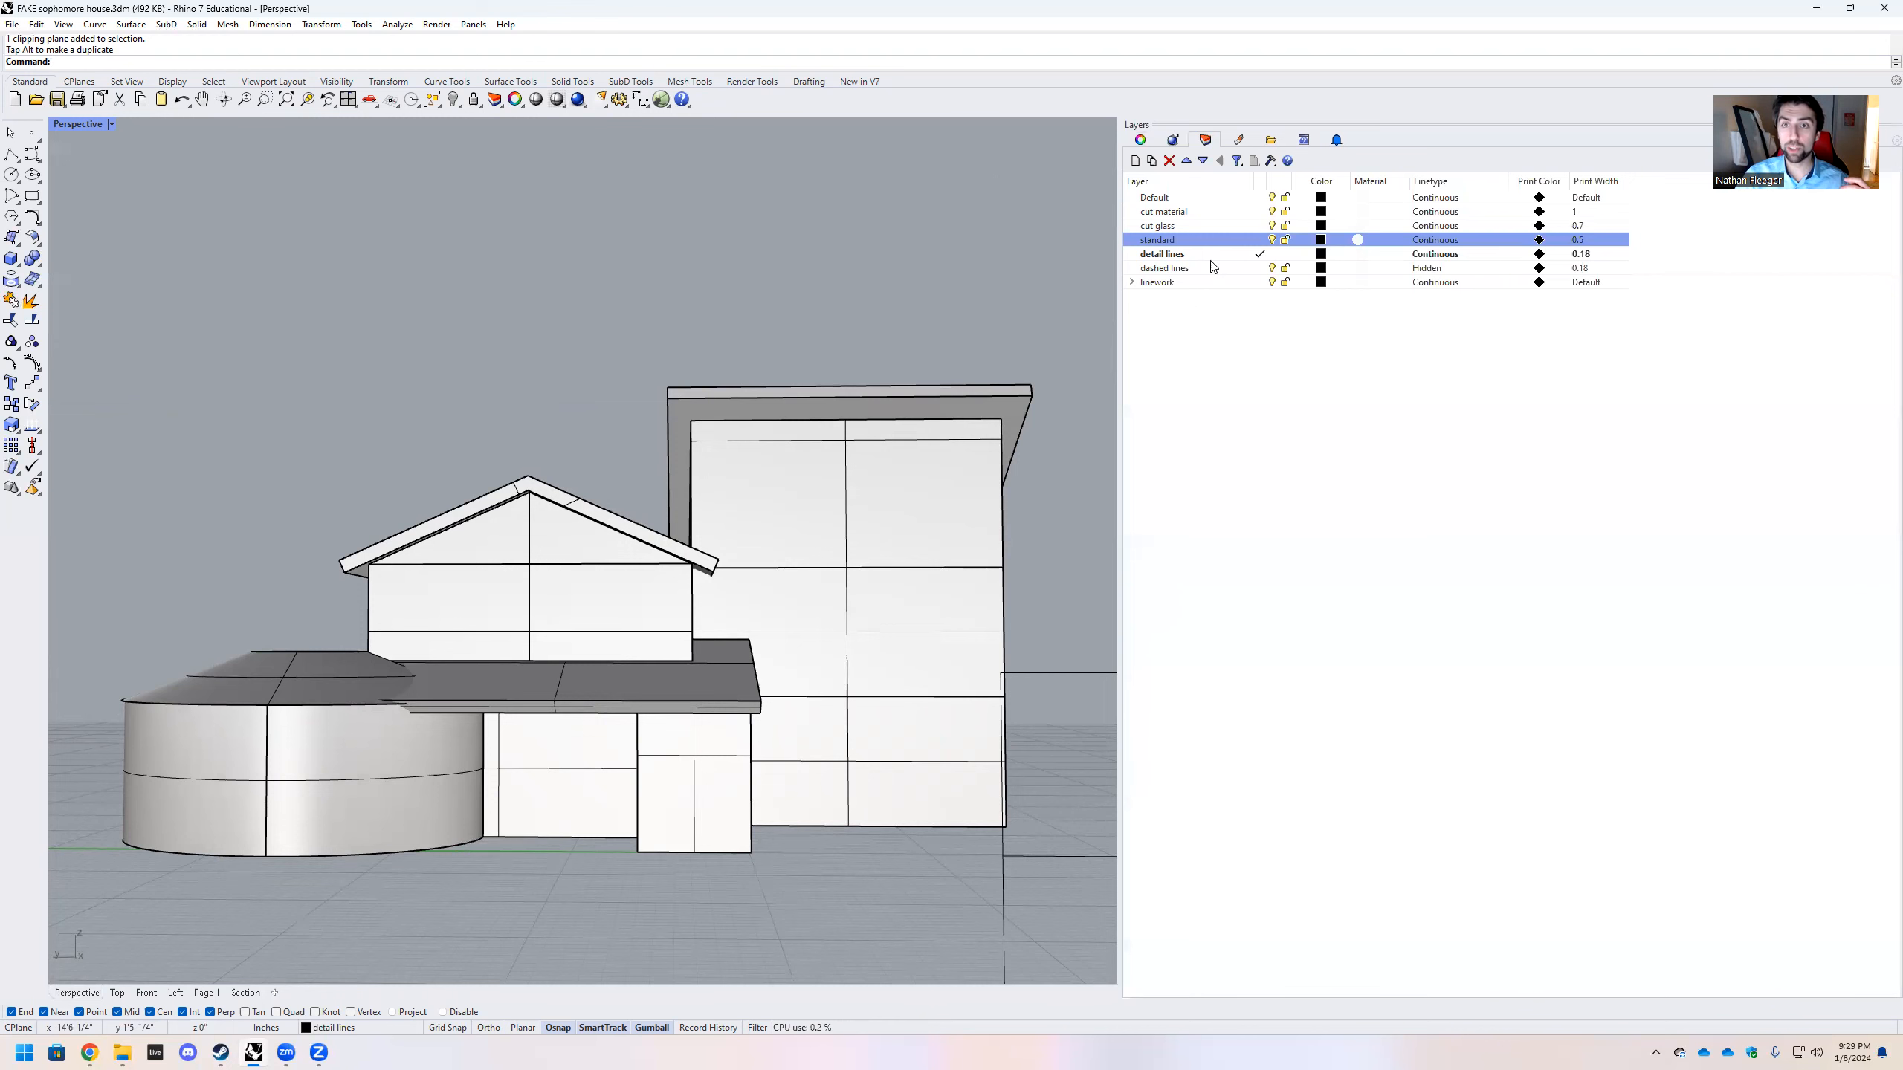
pyautogui.moveTo(1120, 323); pyautogui.dragTo(1448, 339)
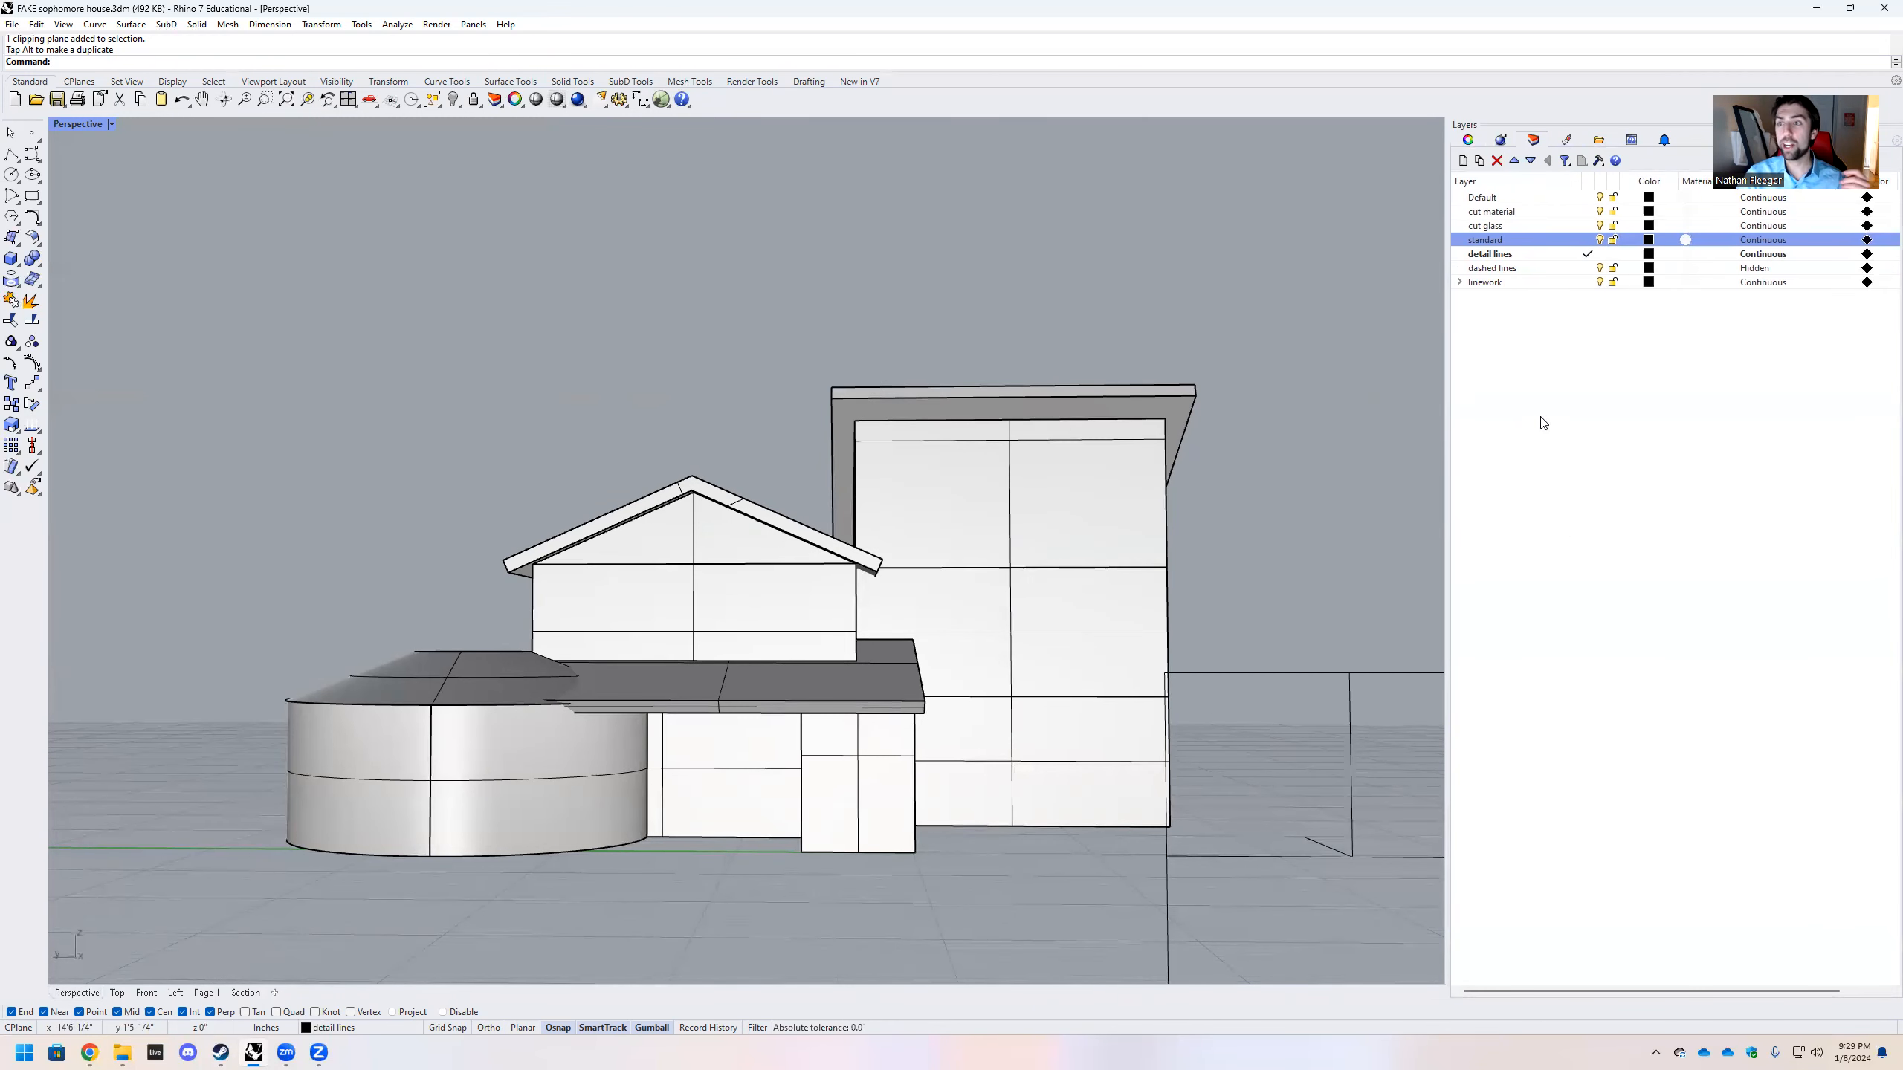
pyautogui.moveTo(1533, 142); pyautogui.dragTo(1385, 191)
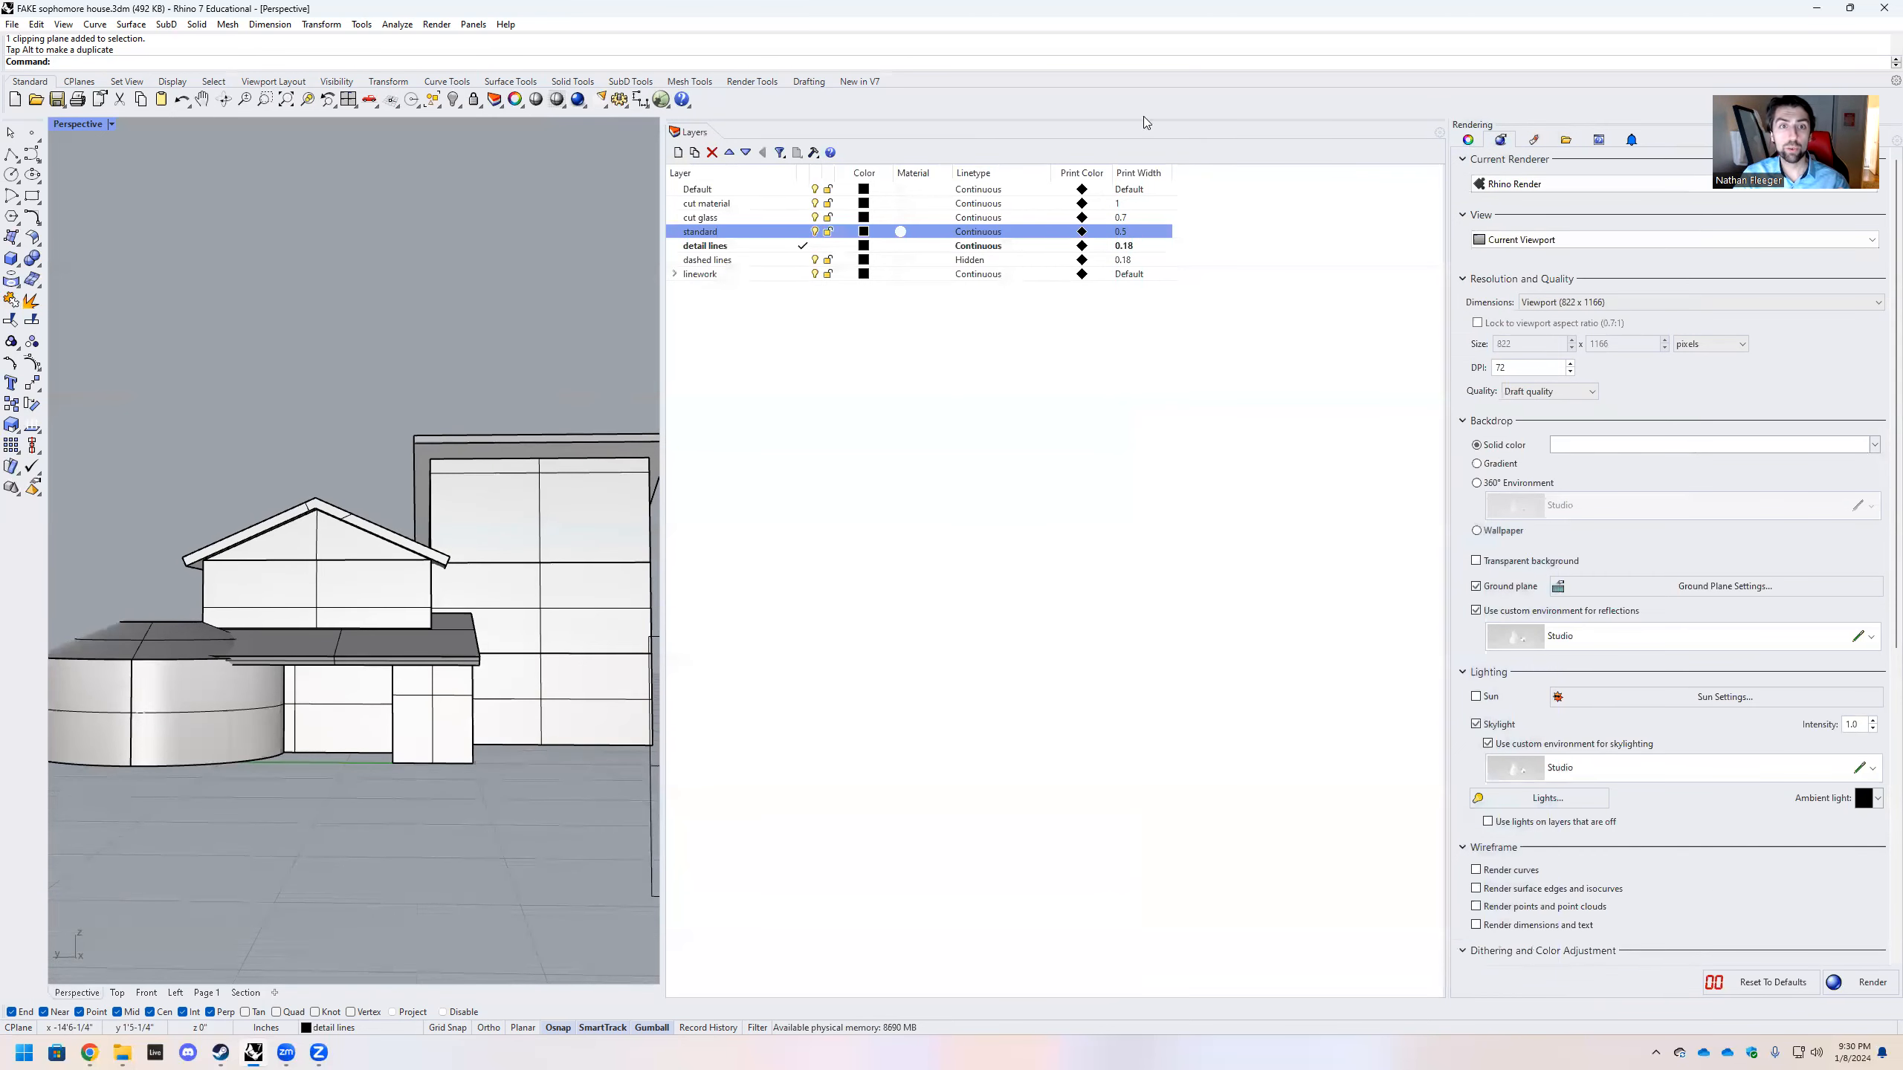
pyautogui.moveTo(697, 136); pyautogui.dragTo(588, 199)
pyautogui.moveTo(717, 202); pyautogui.dragTo(1592, 154)
pyautogui.moveTo(1560, 552); pyautogui.dragTo(1556, 439)
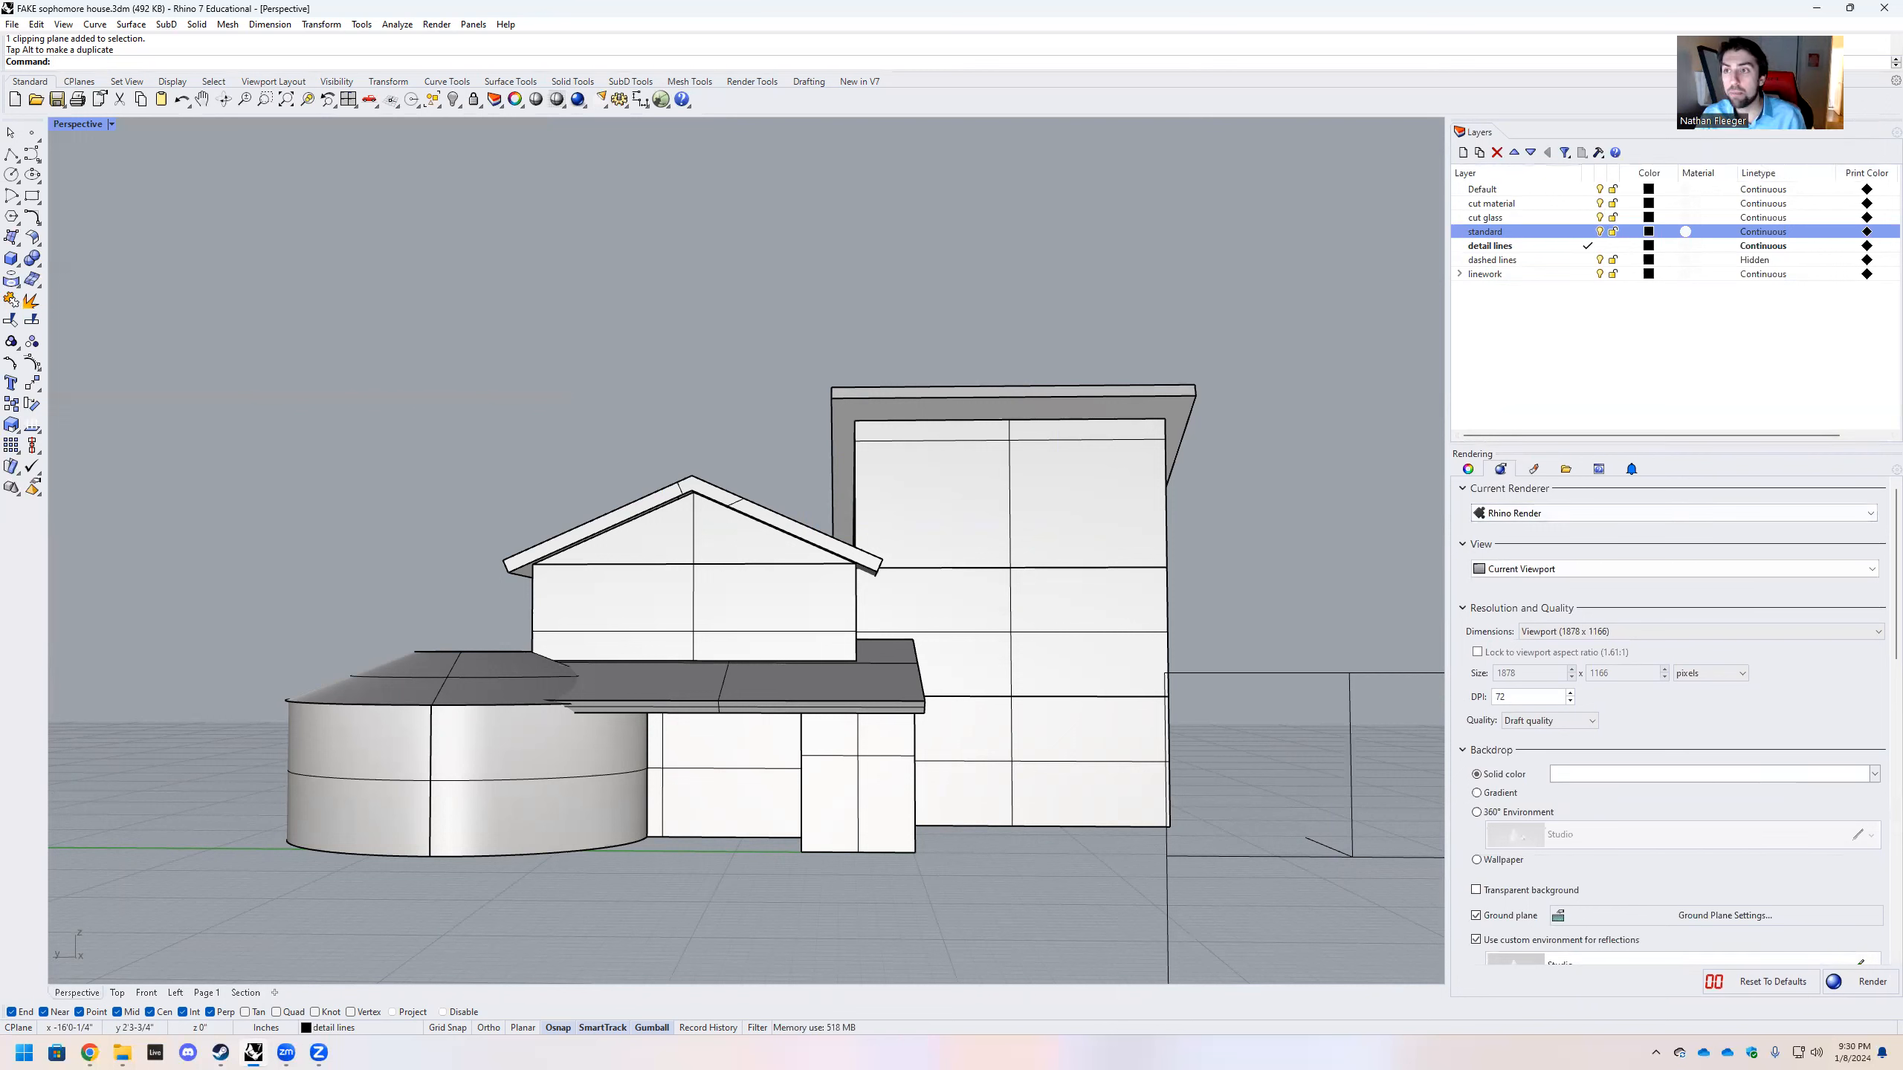
pyautogui.moveTo(1447, 336); pyautogui.dragTo(1370, 329)
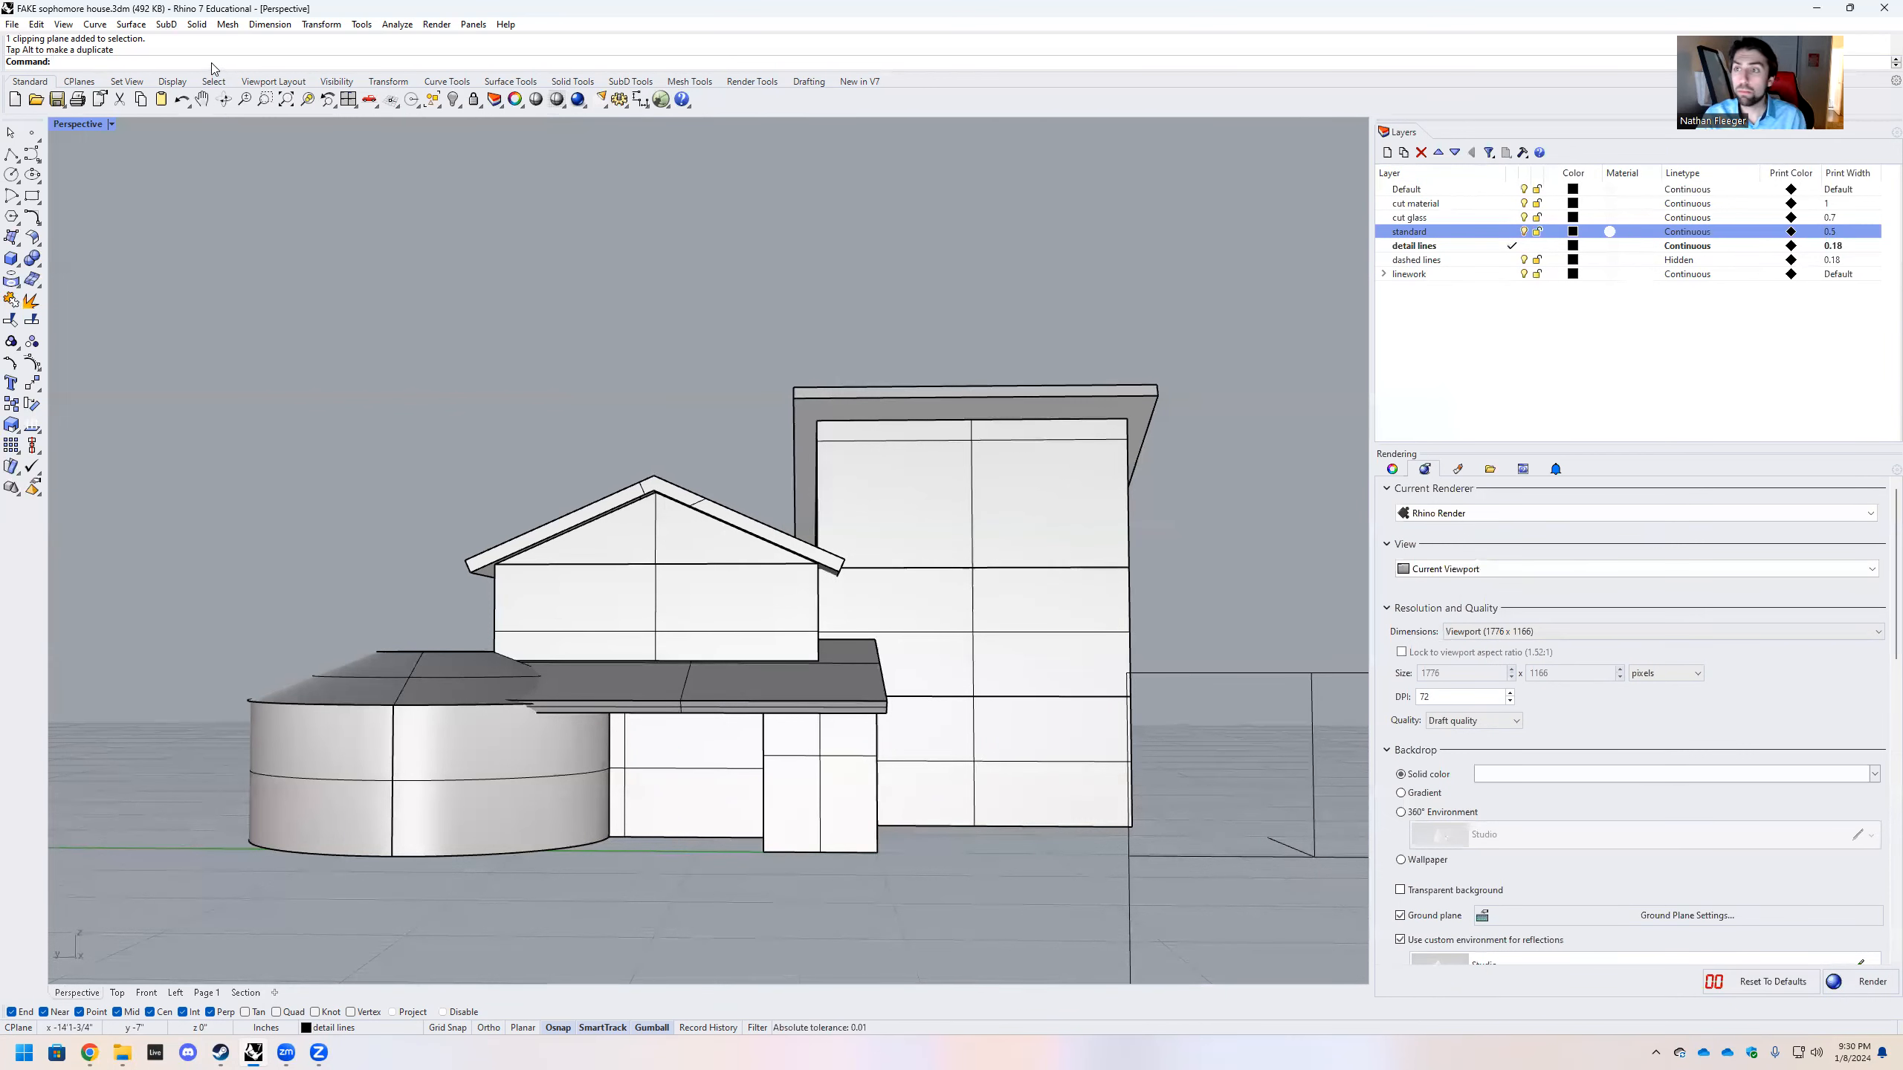
# Run PrintDisplay and set its State to On for the model viewports
pyautogui.write('rintDisplay')
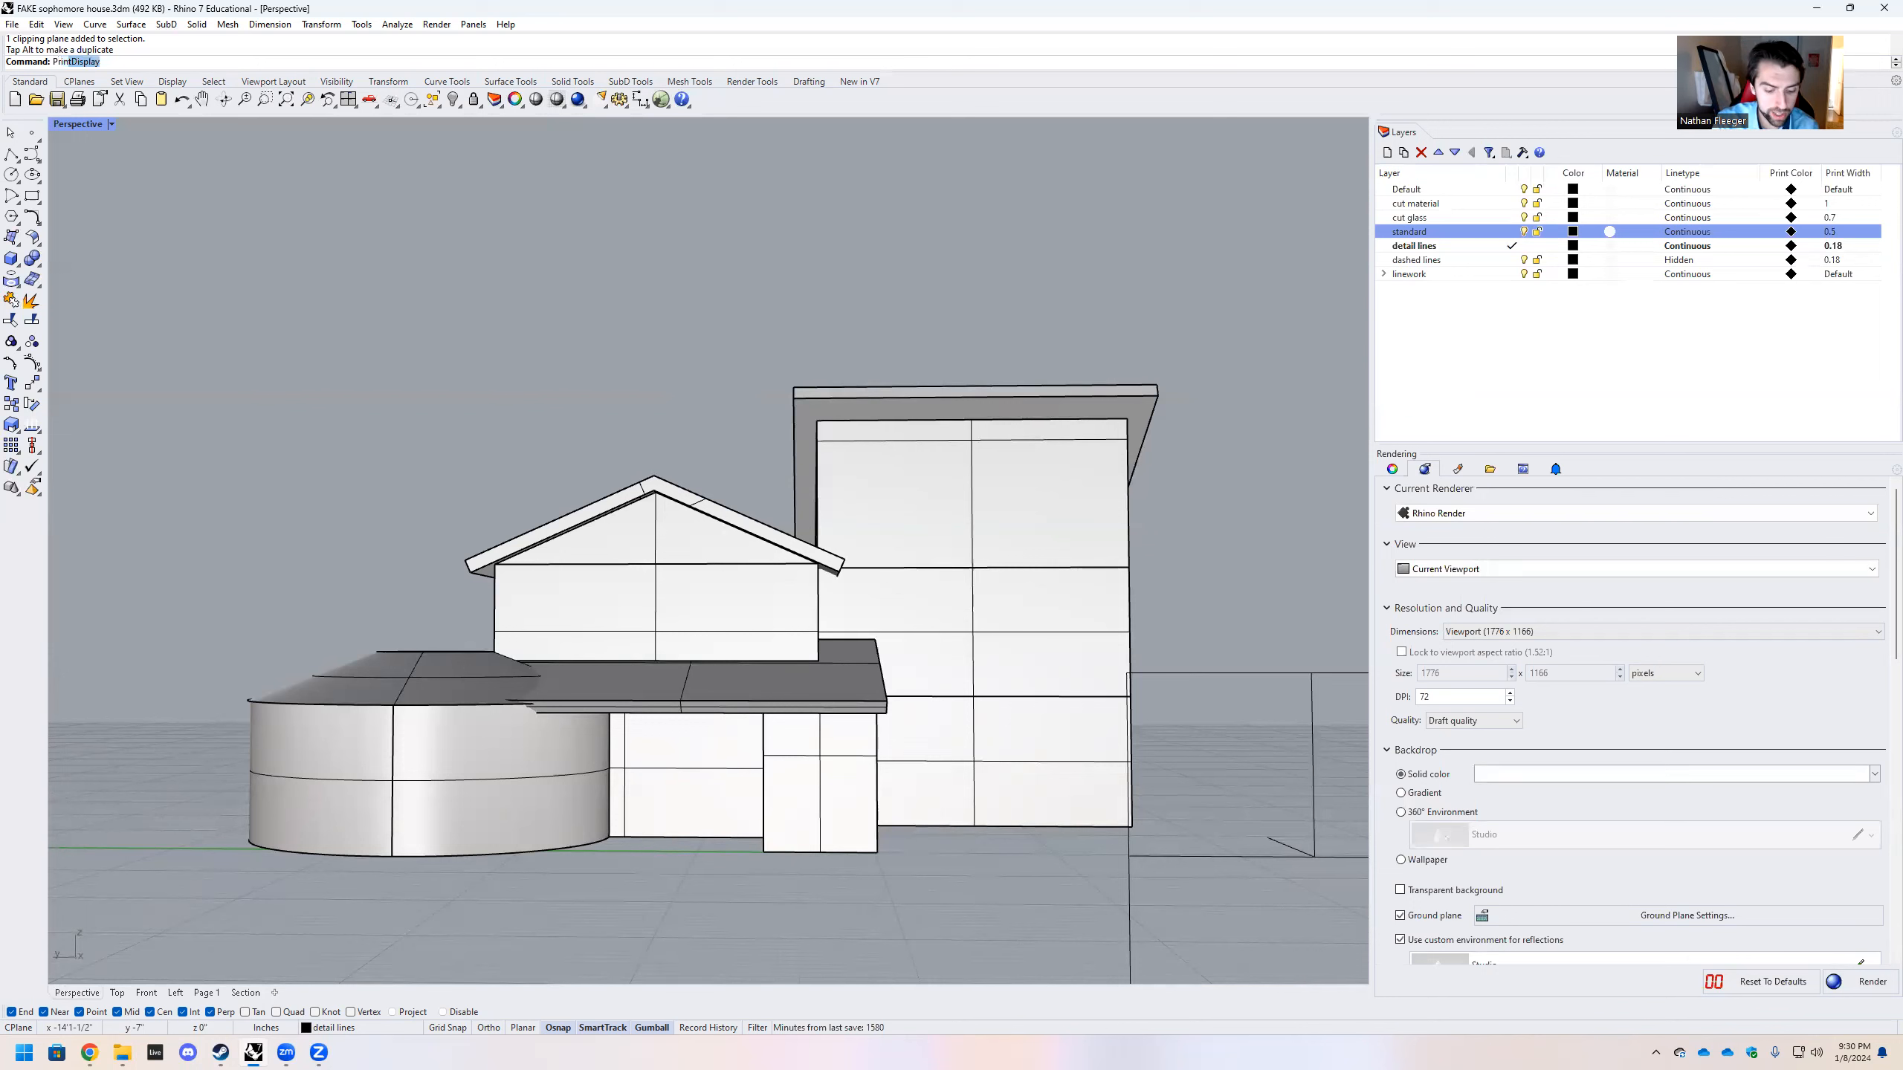
pyautogui.press('Return')
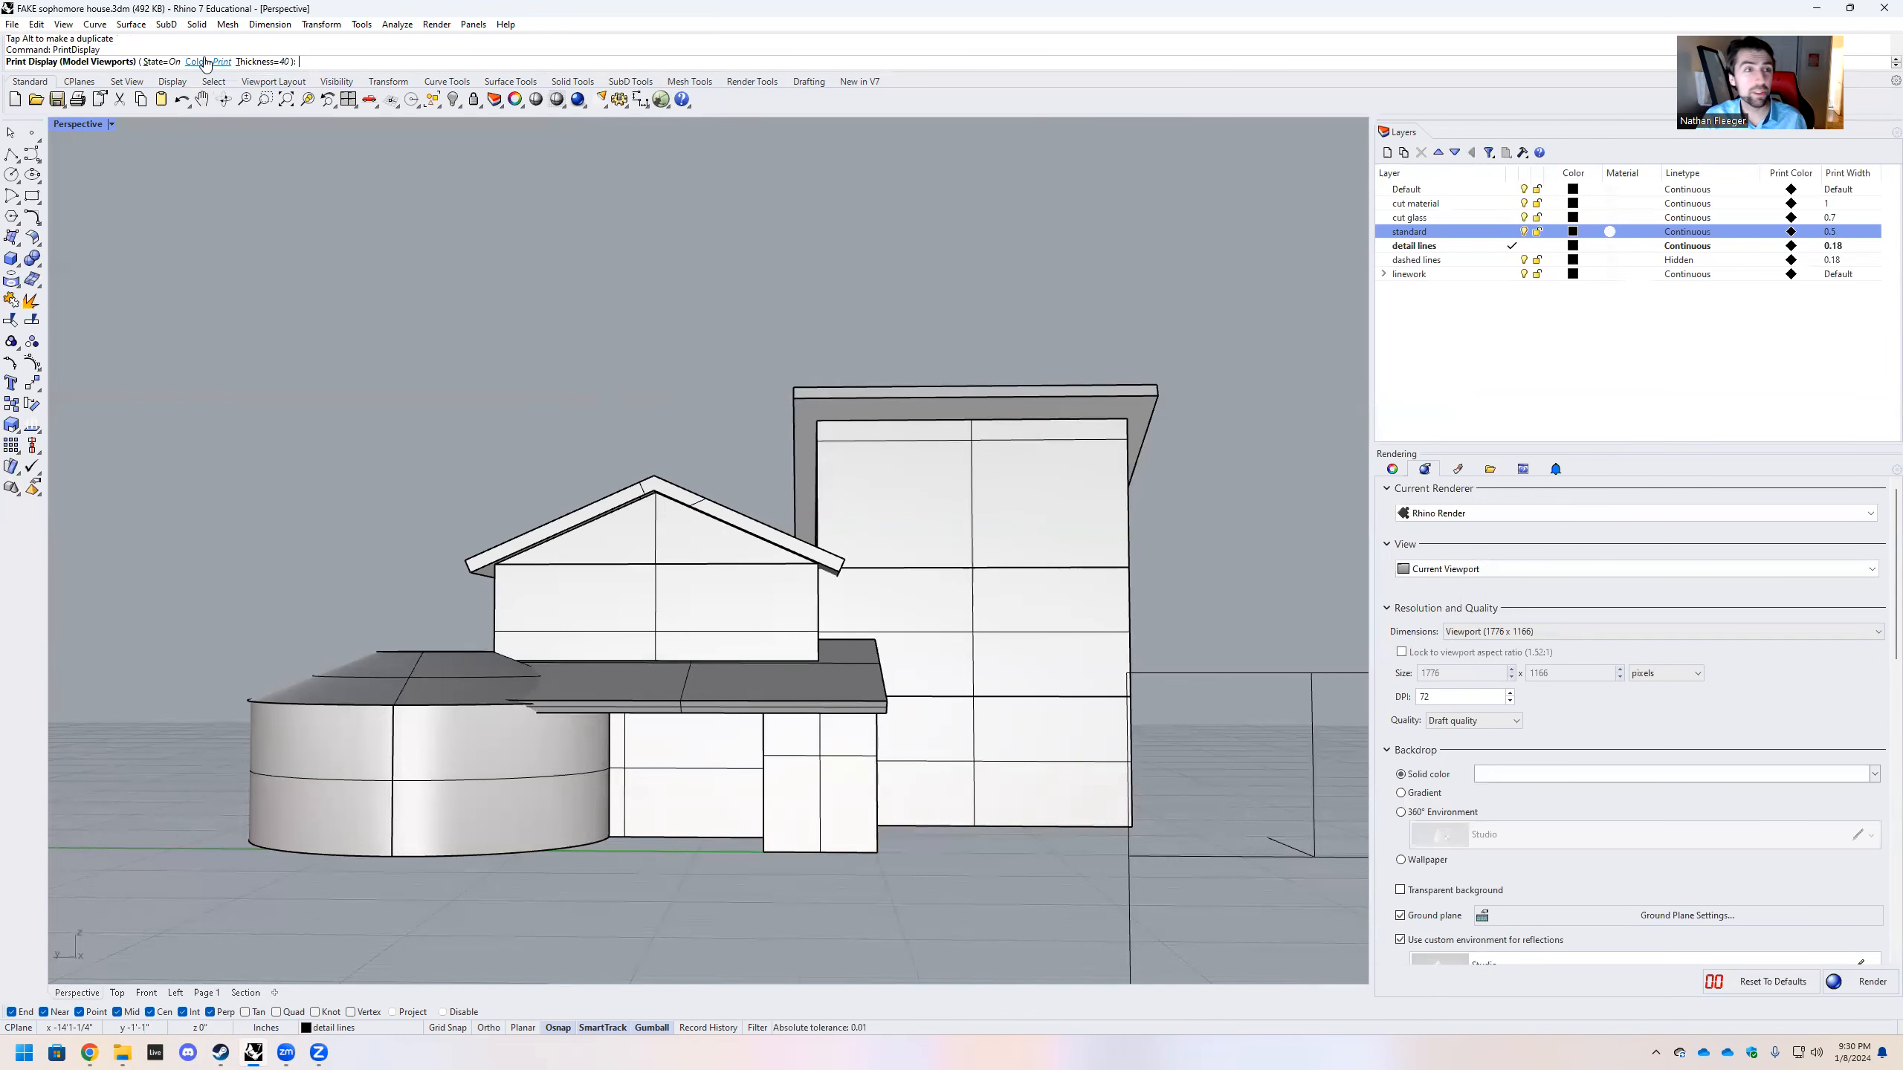
pyautogui.click(160, 63)
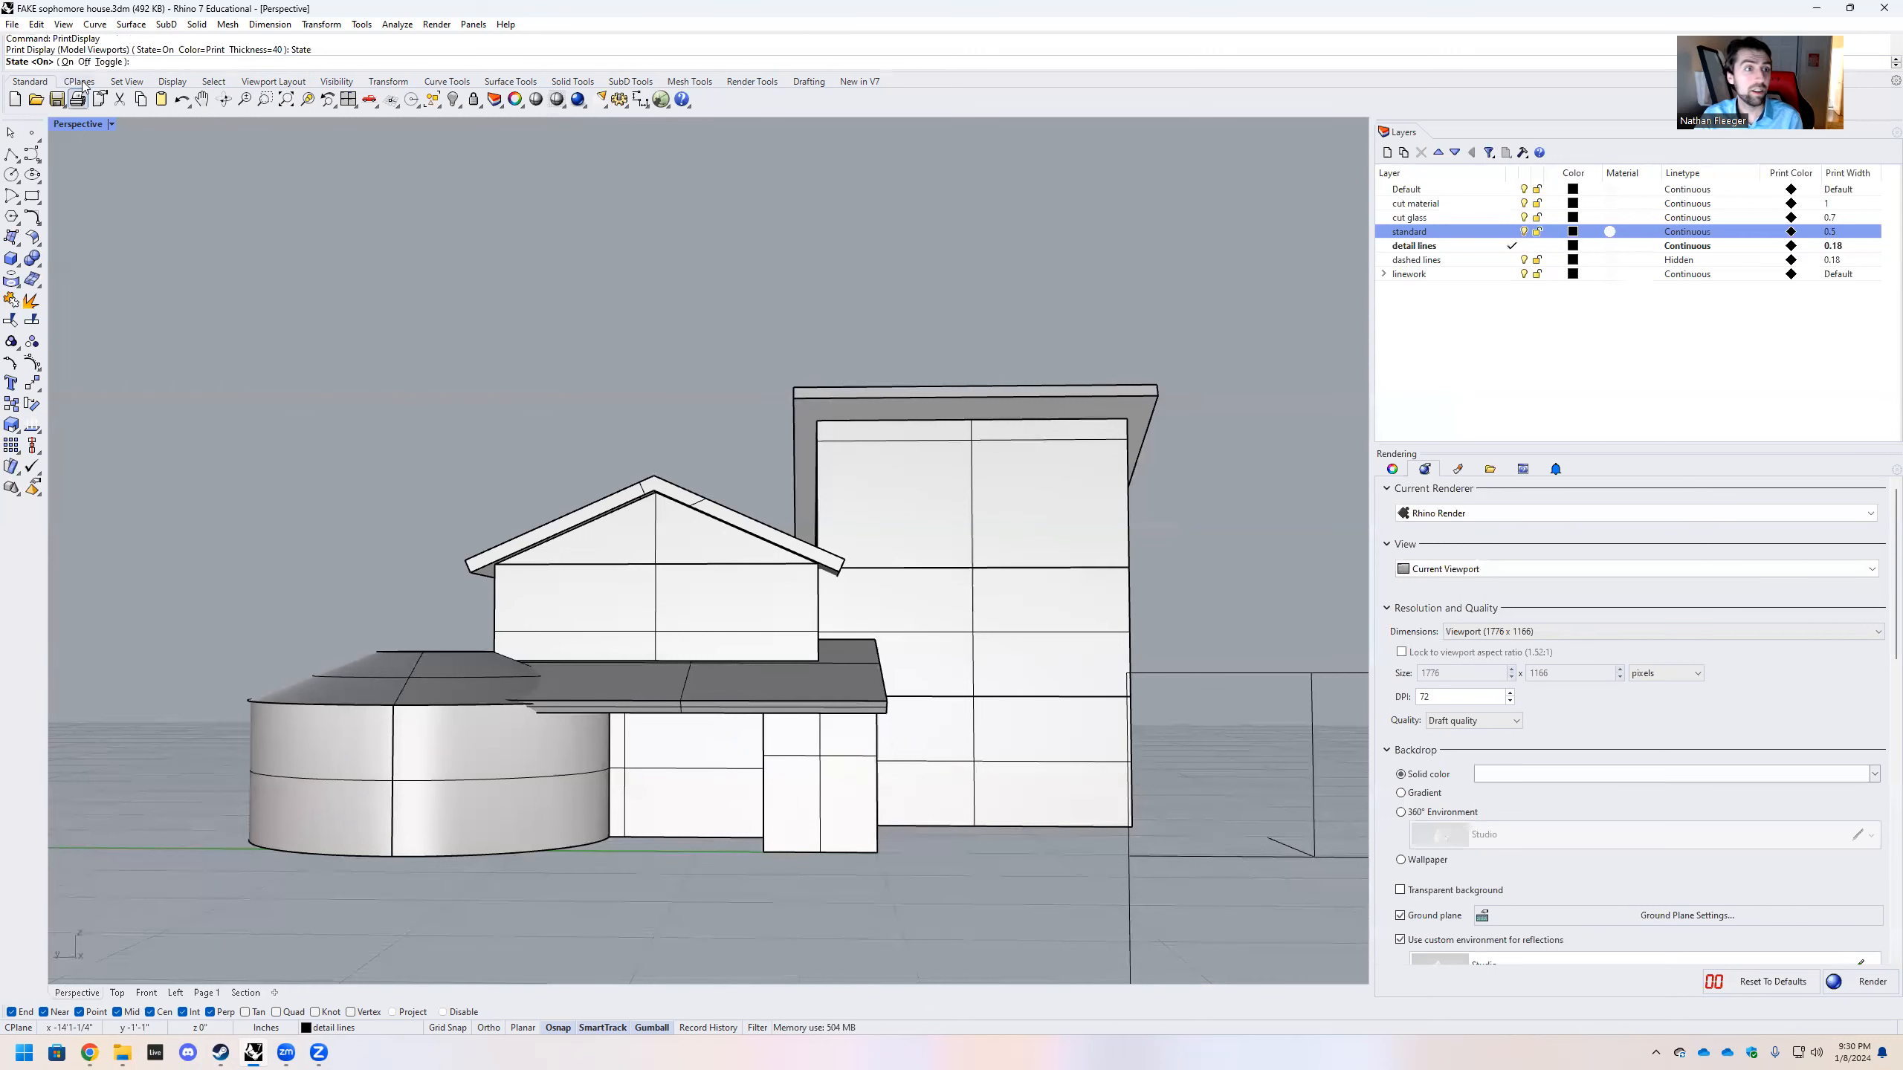
pyautogui.click(68, 62)
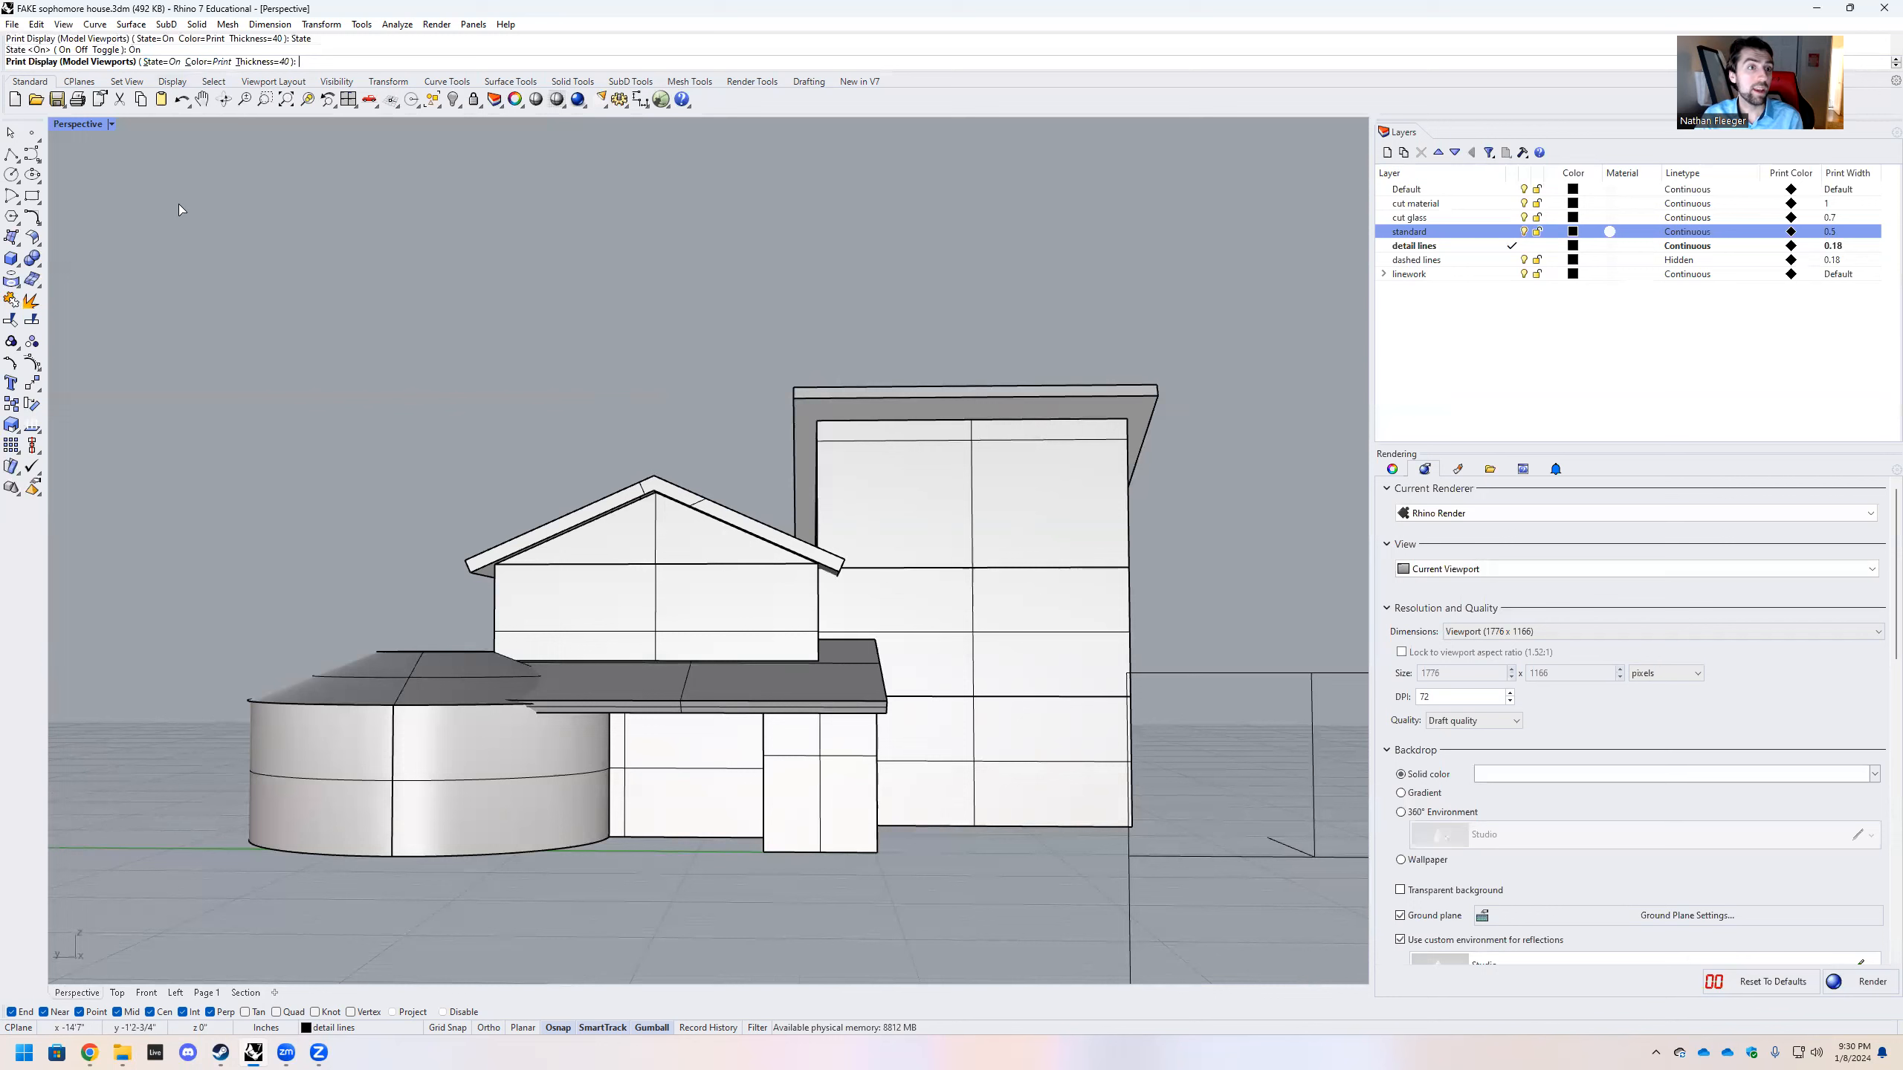
pyautogui.press('Return')
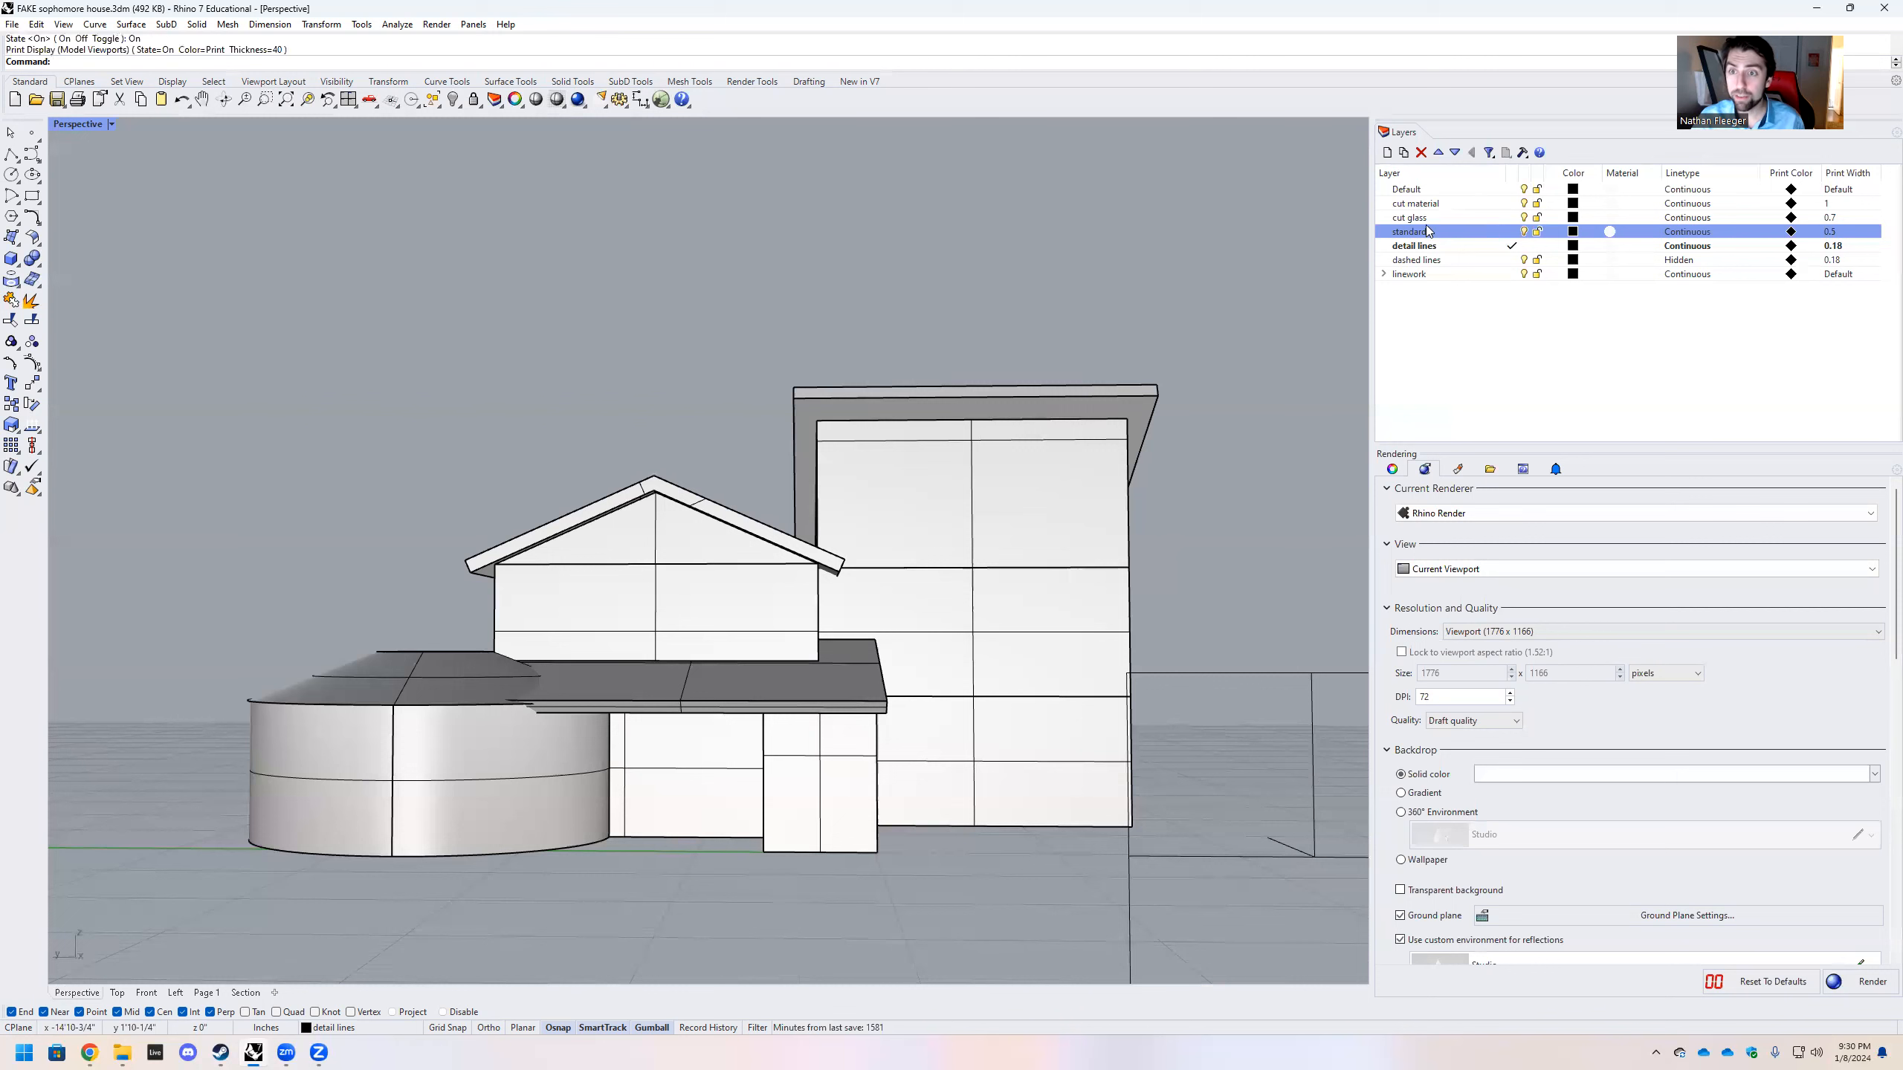
# Review the cut material, cut glass, standard, detail lines and dashed lines layers
pyautogui.click(1418, 204)
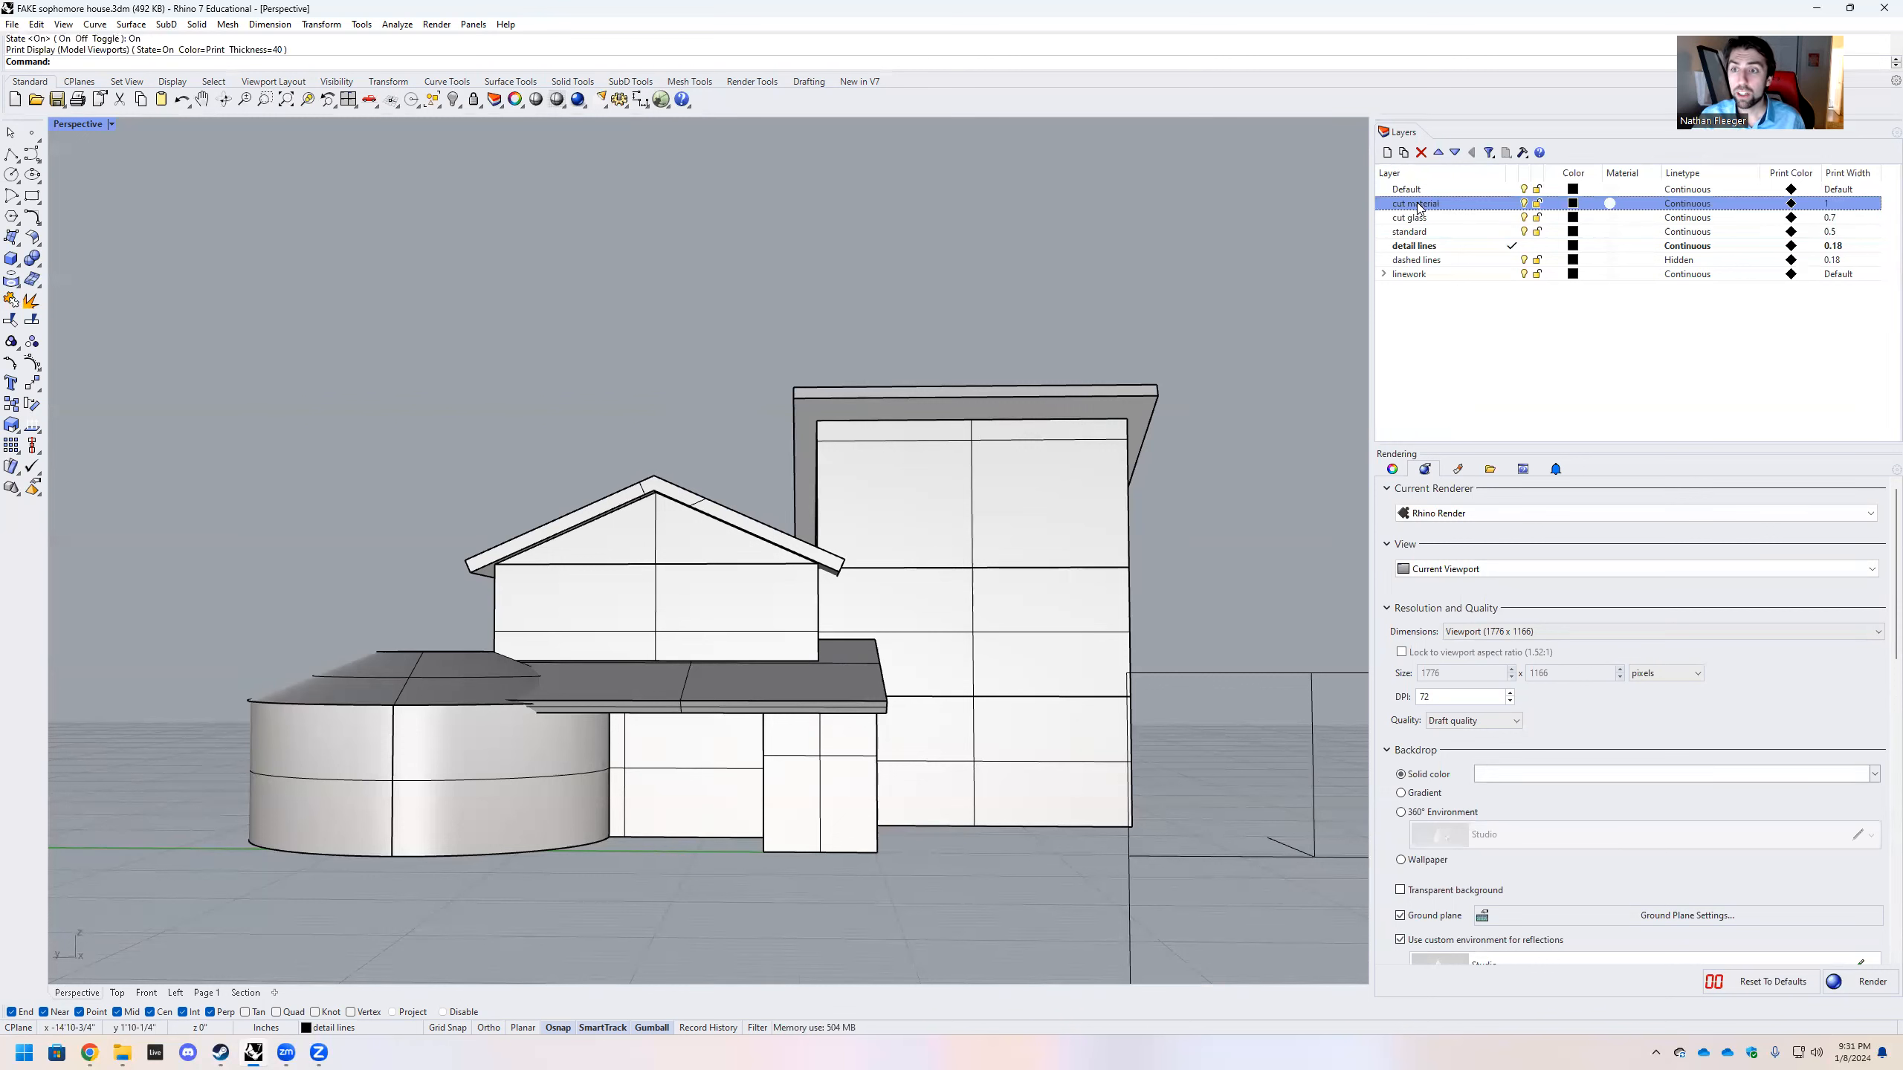
pyautogui.click(1418, 218)
pyautogui.click(1418, 233)
pyautogui.click(1415, 247)
pyautogui.click(1406, 261)
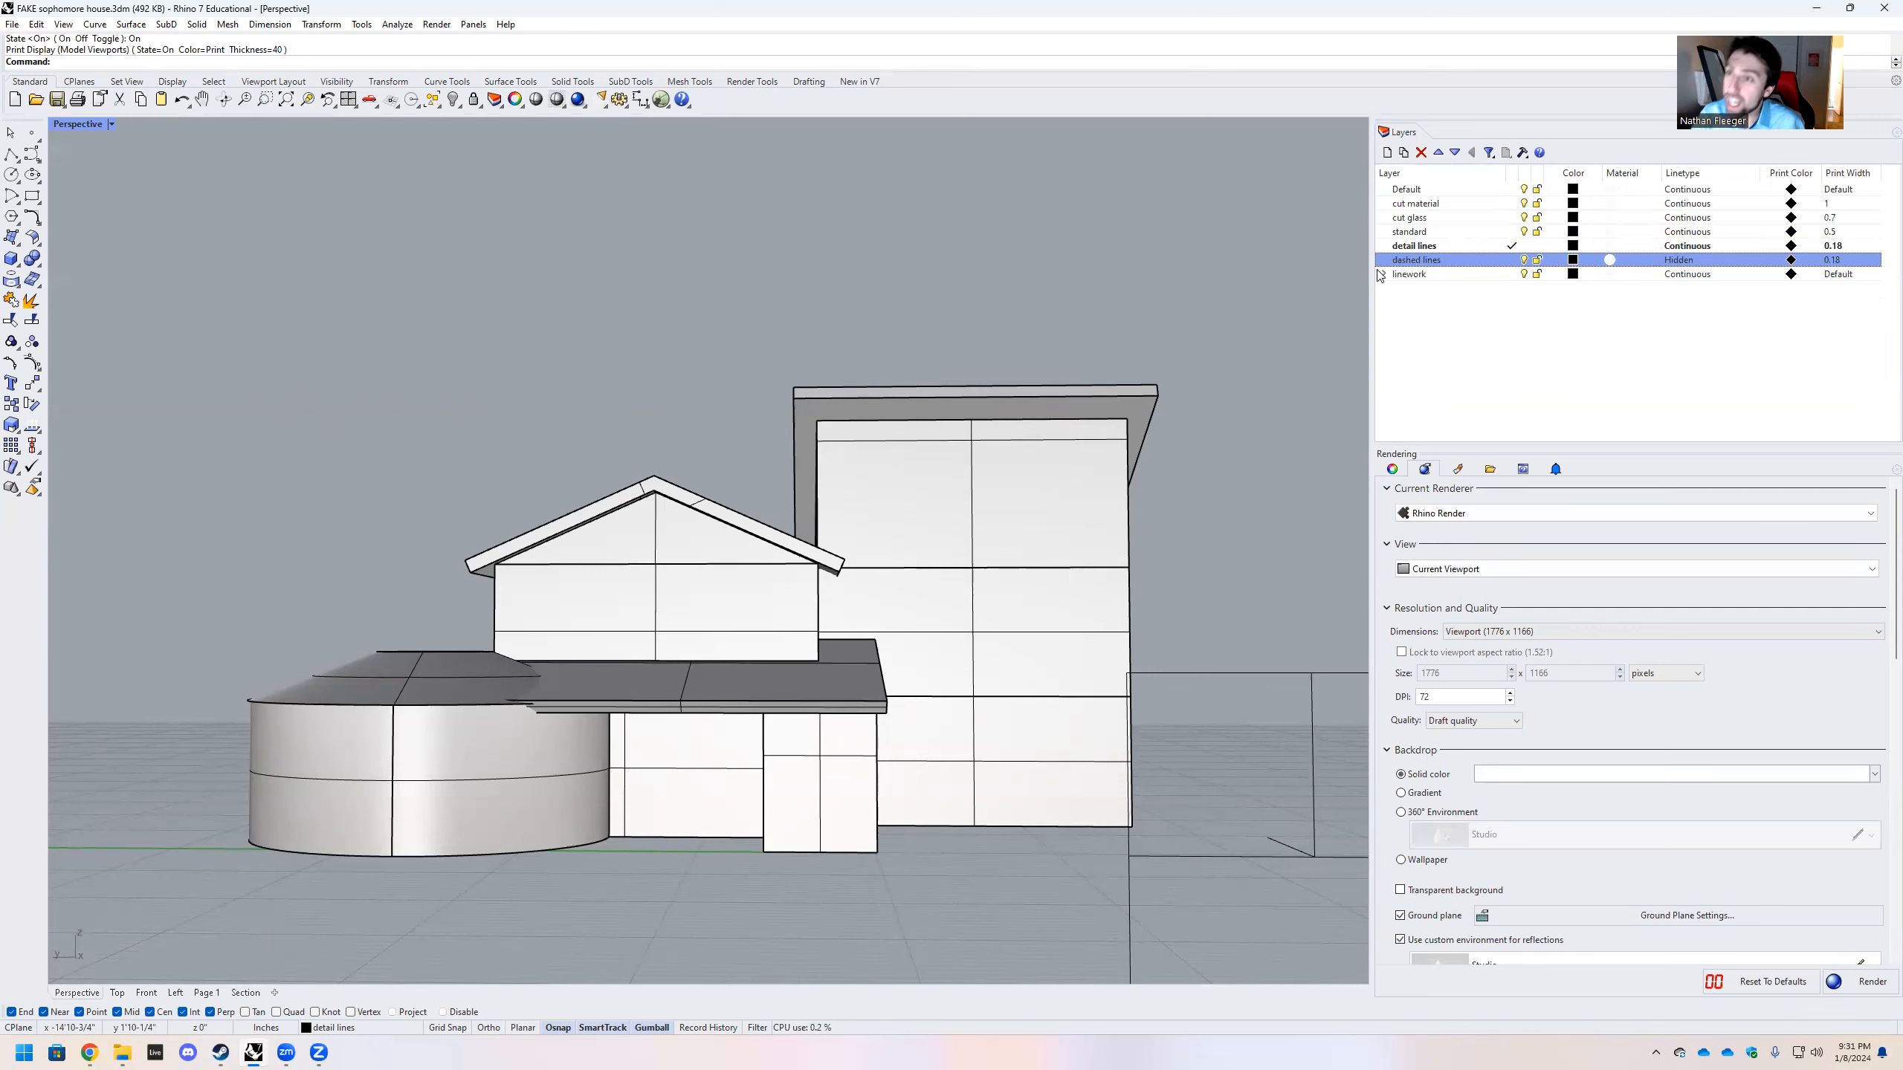
# Make Default the current layer
pyautogui.click(1451, 206)
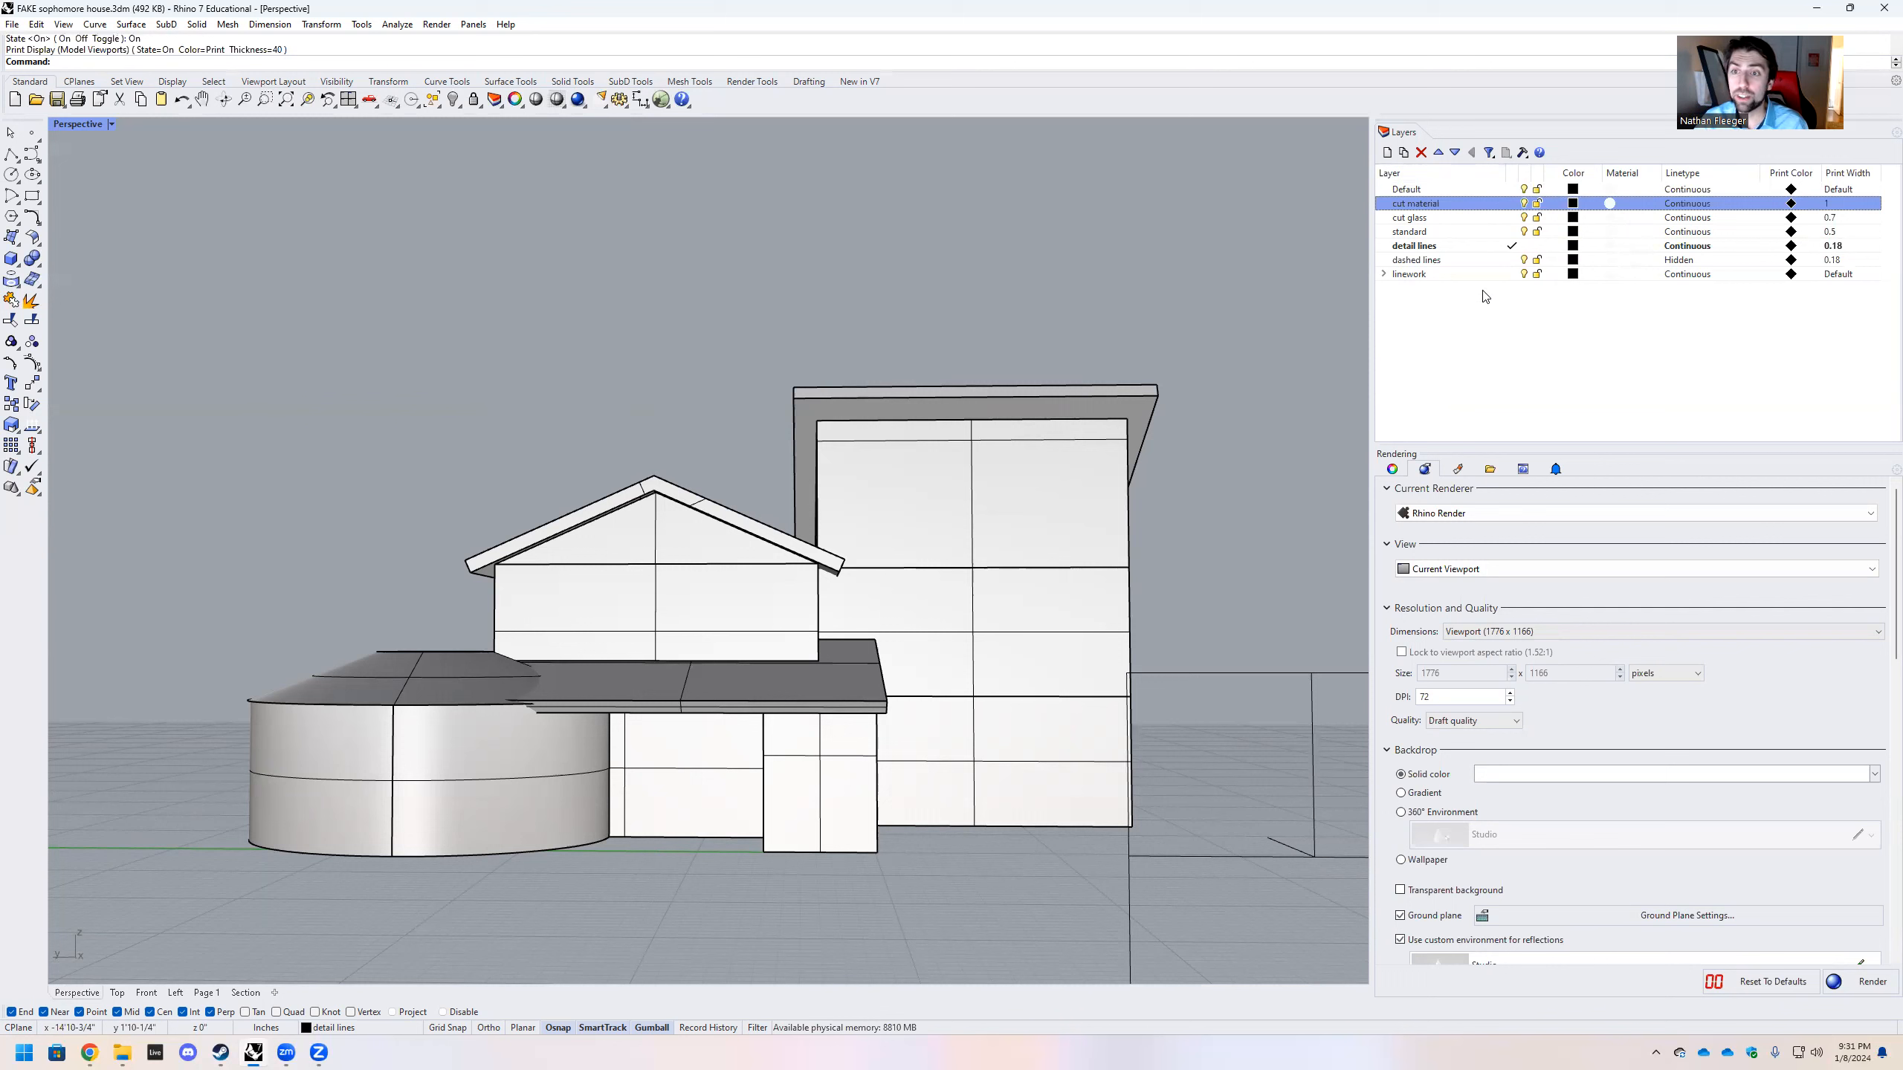
pyautogui.click(1418, 189)
pyautogui.click(1410, 275)
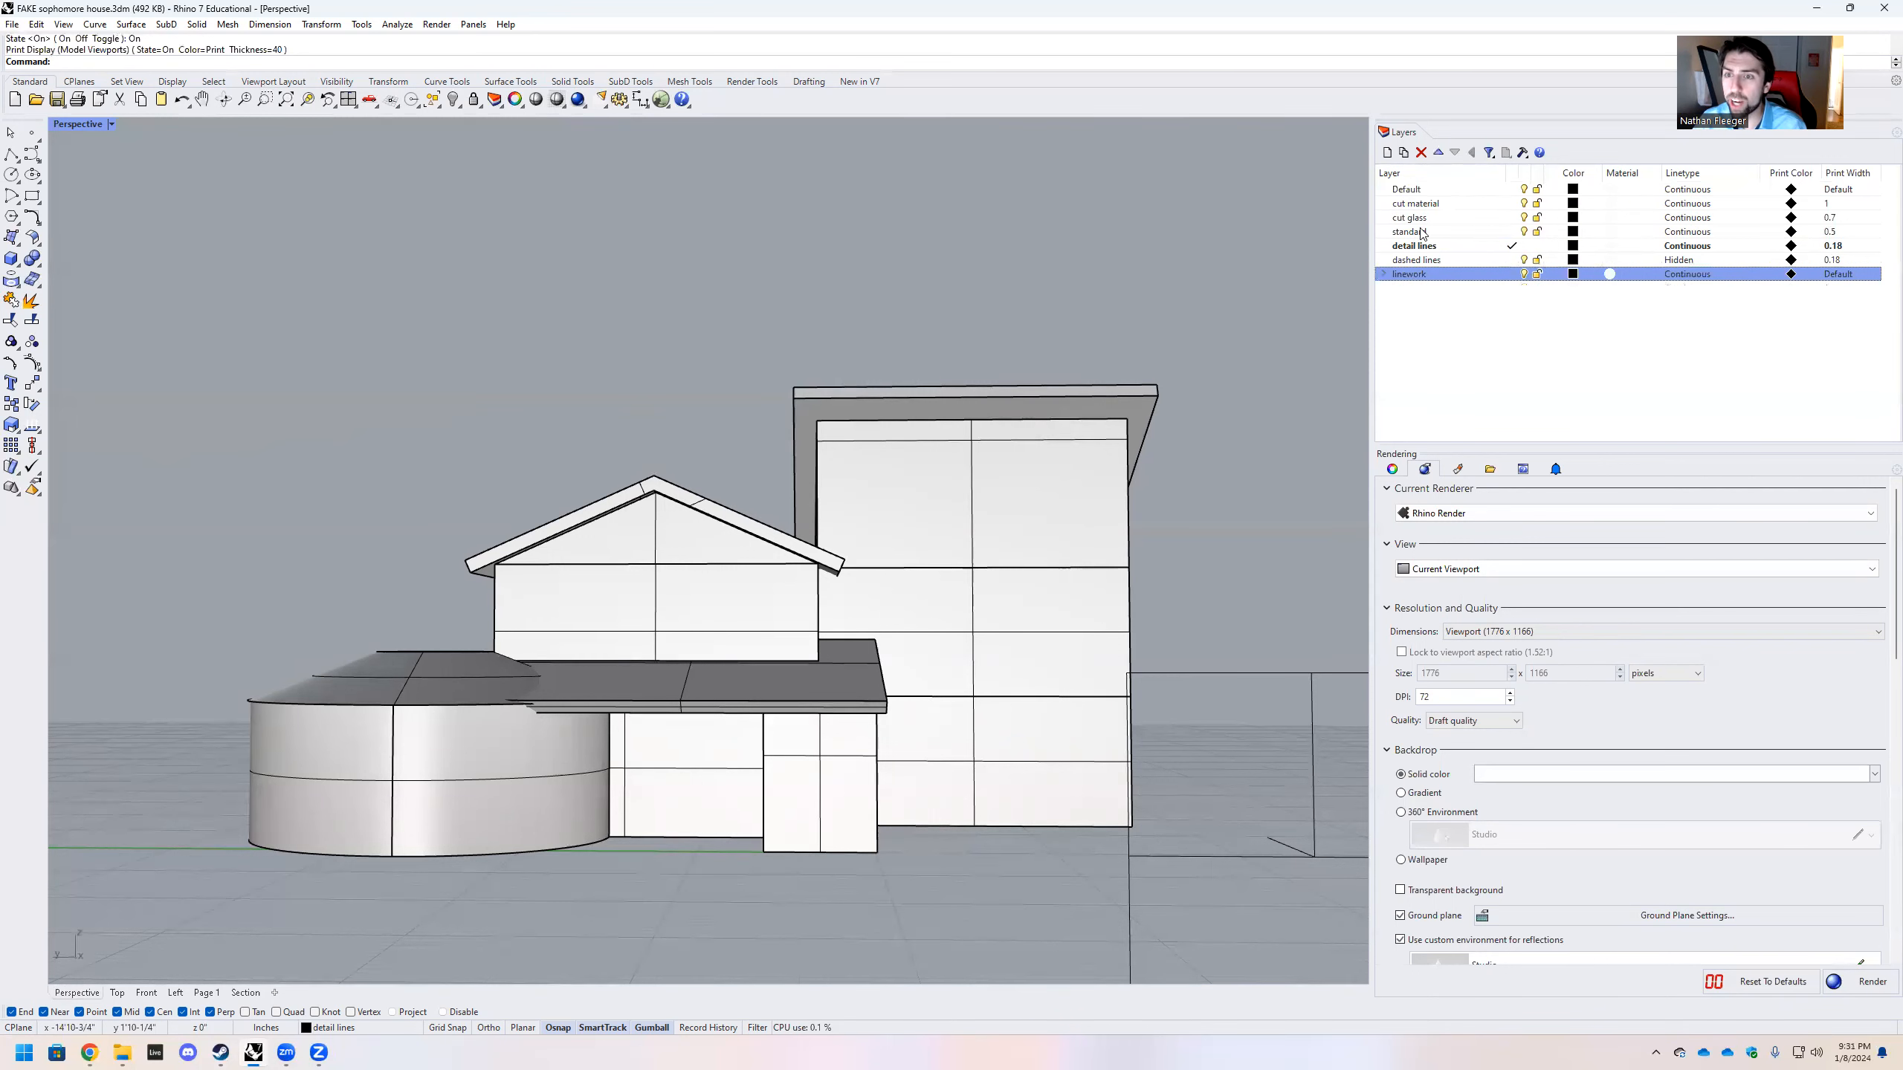
pyautogui.click(1509, 191)
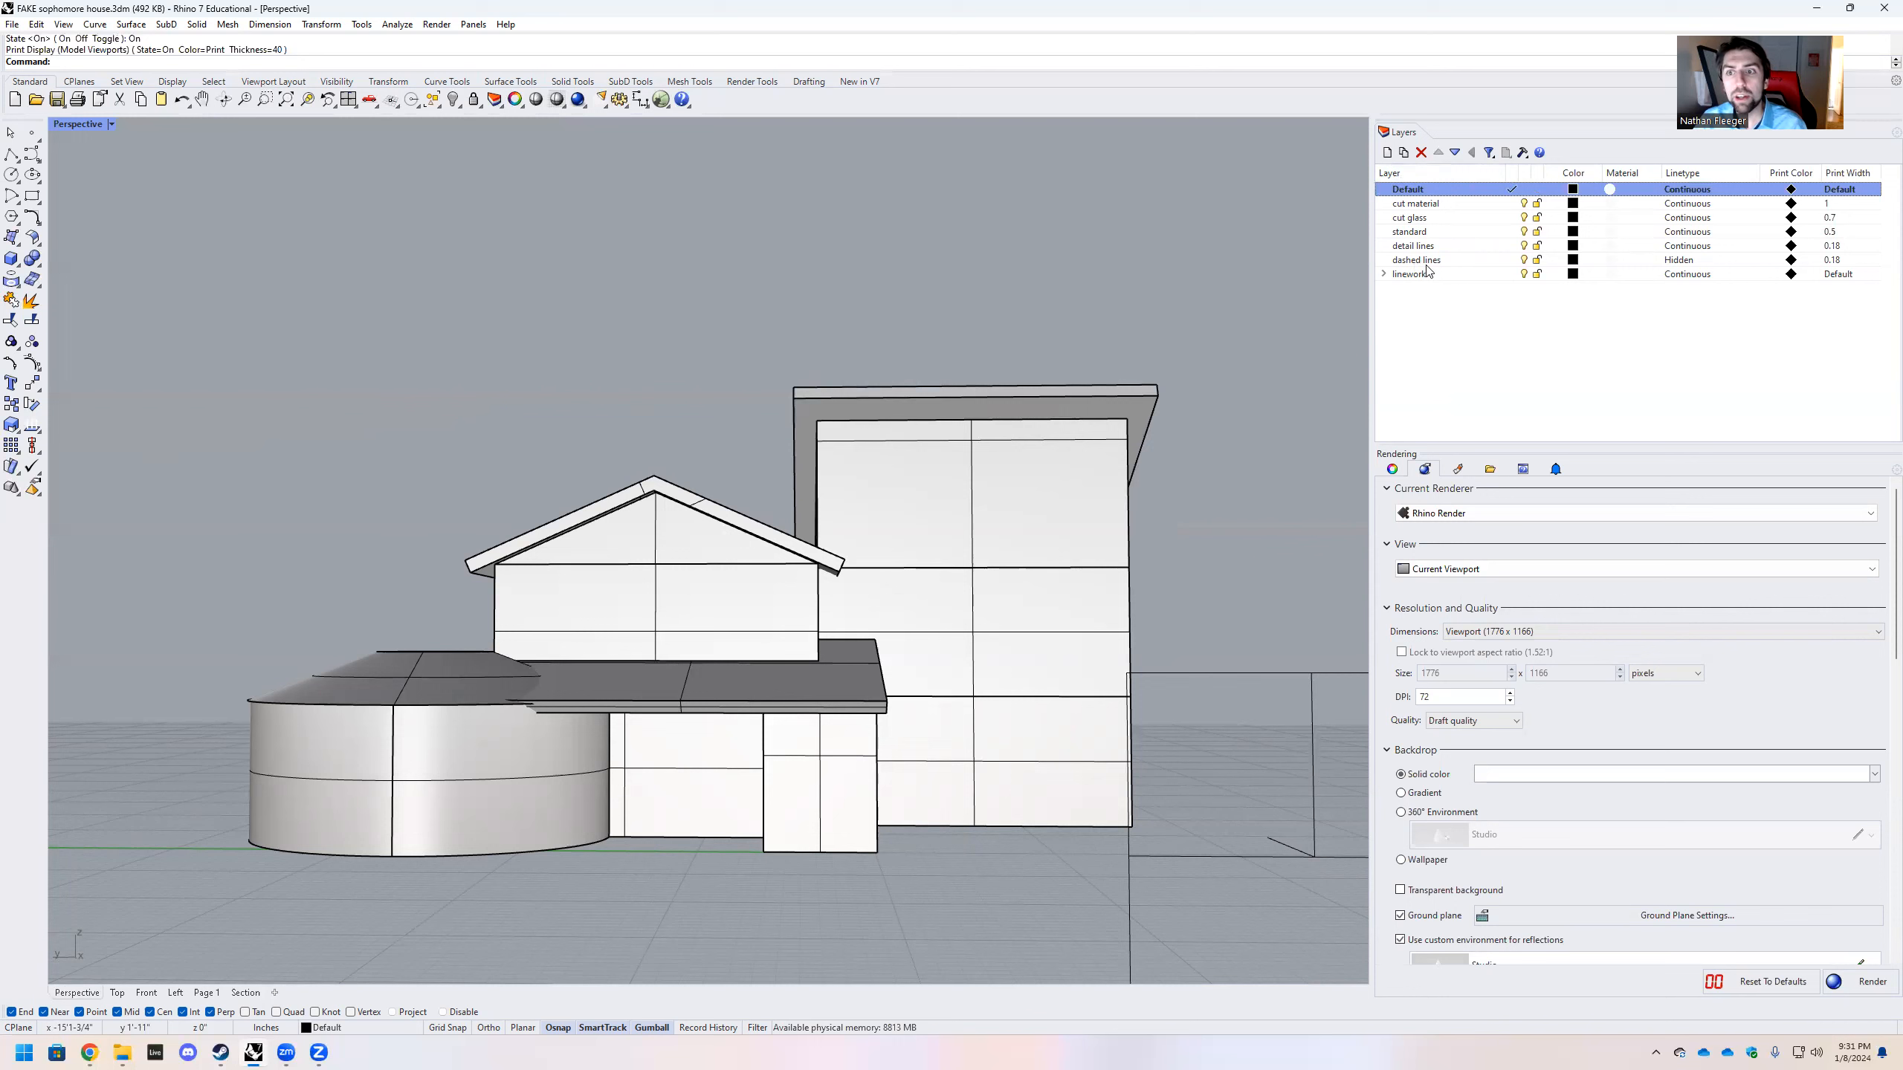
# Set the print width to 1.0 mm for the cut material layer and 0.7 mm for the cut glass layer
pyautogui.click(1418, 204)
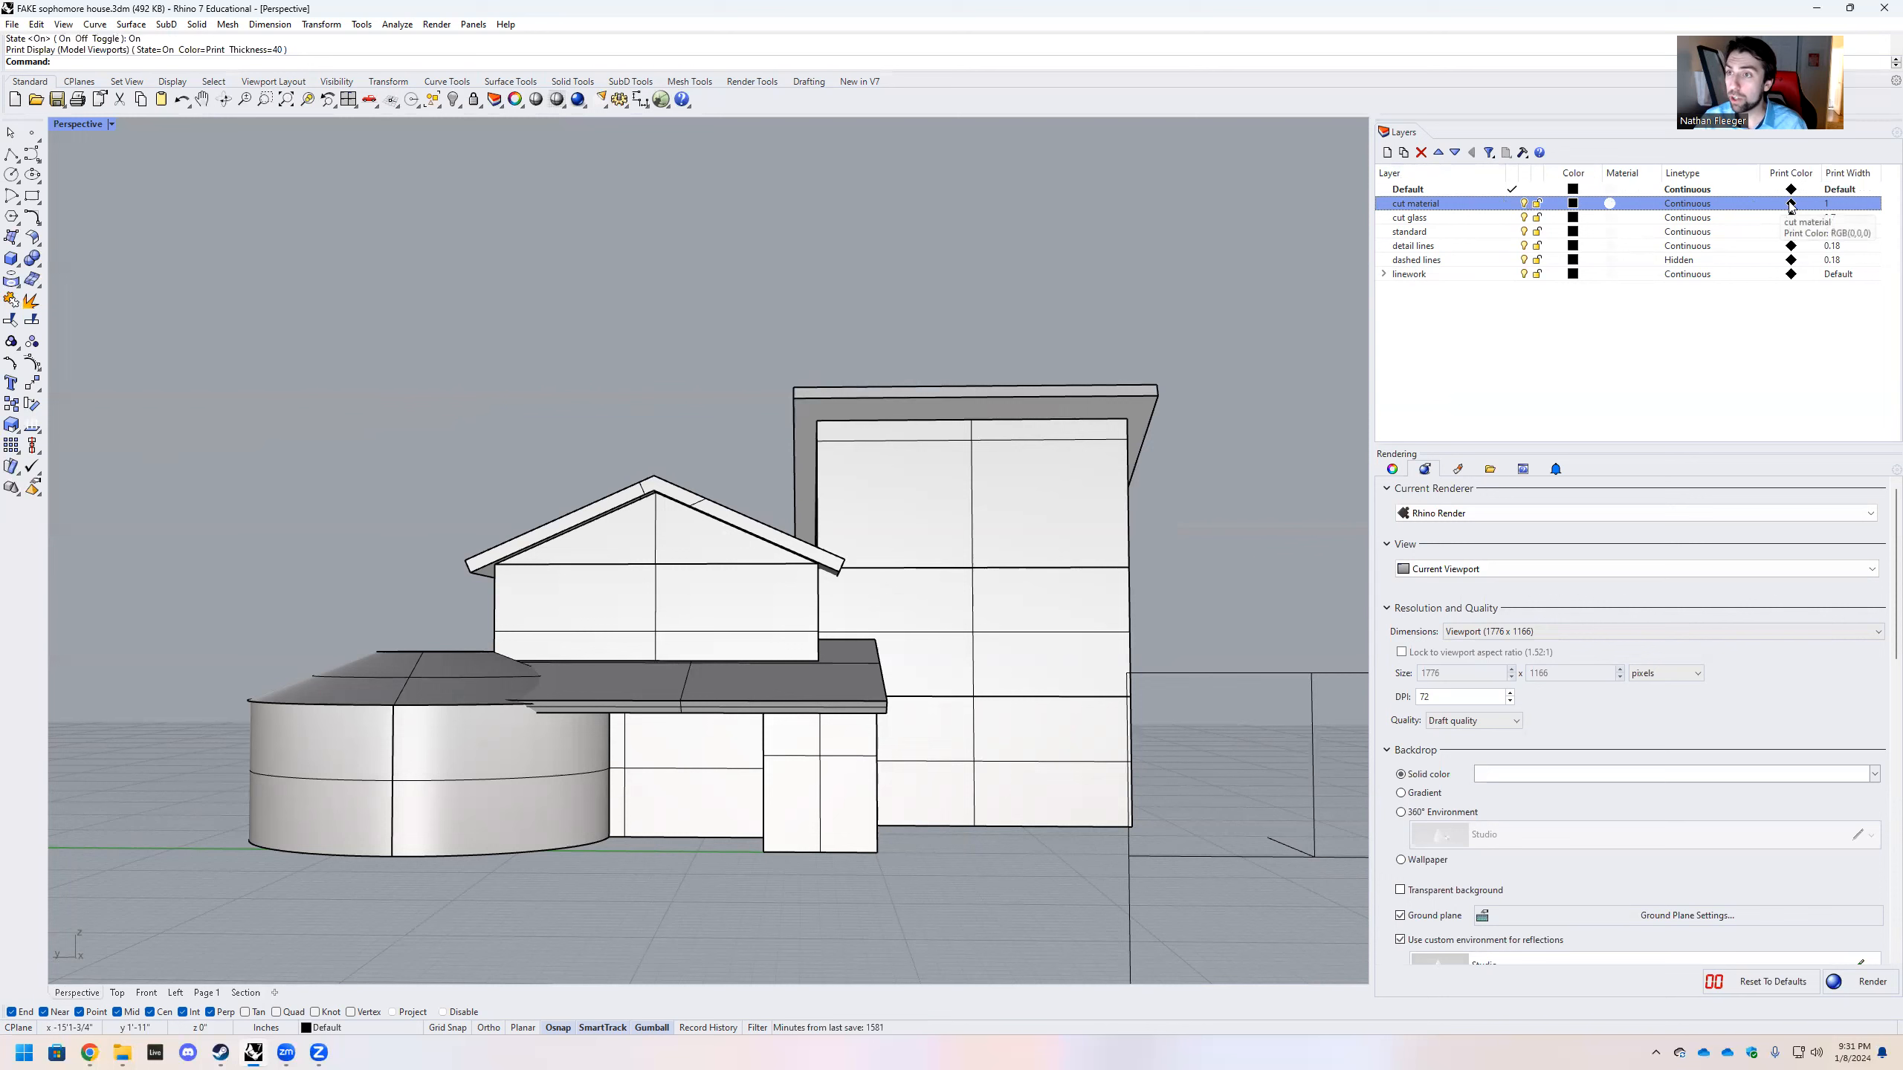
pyautogui.click(1840, 210)
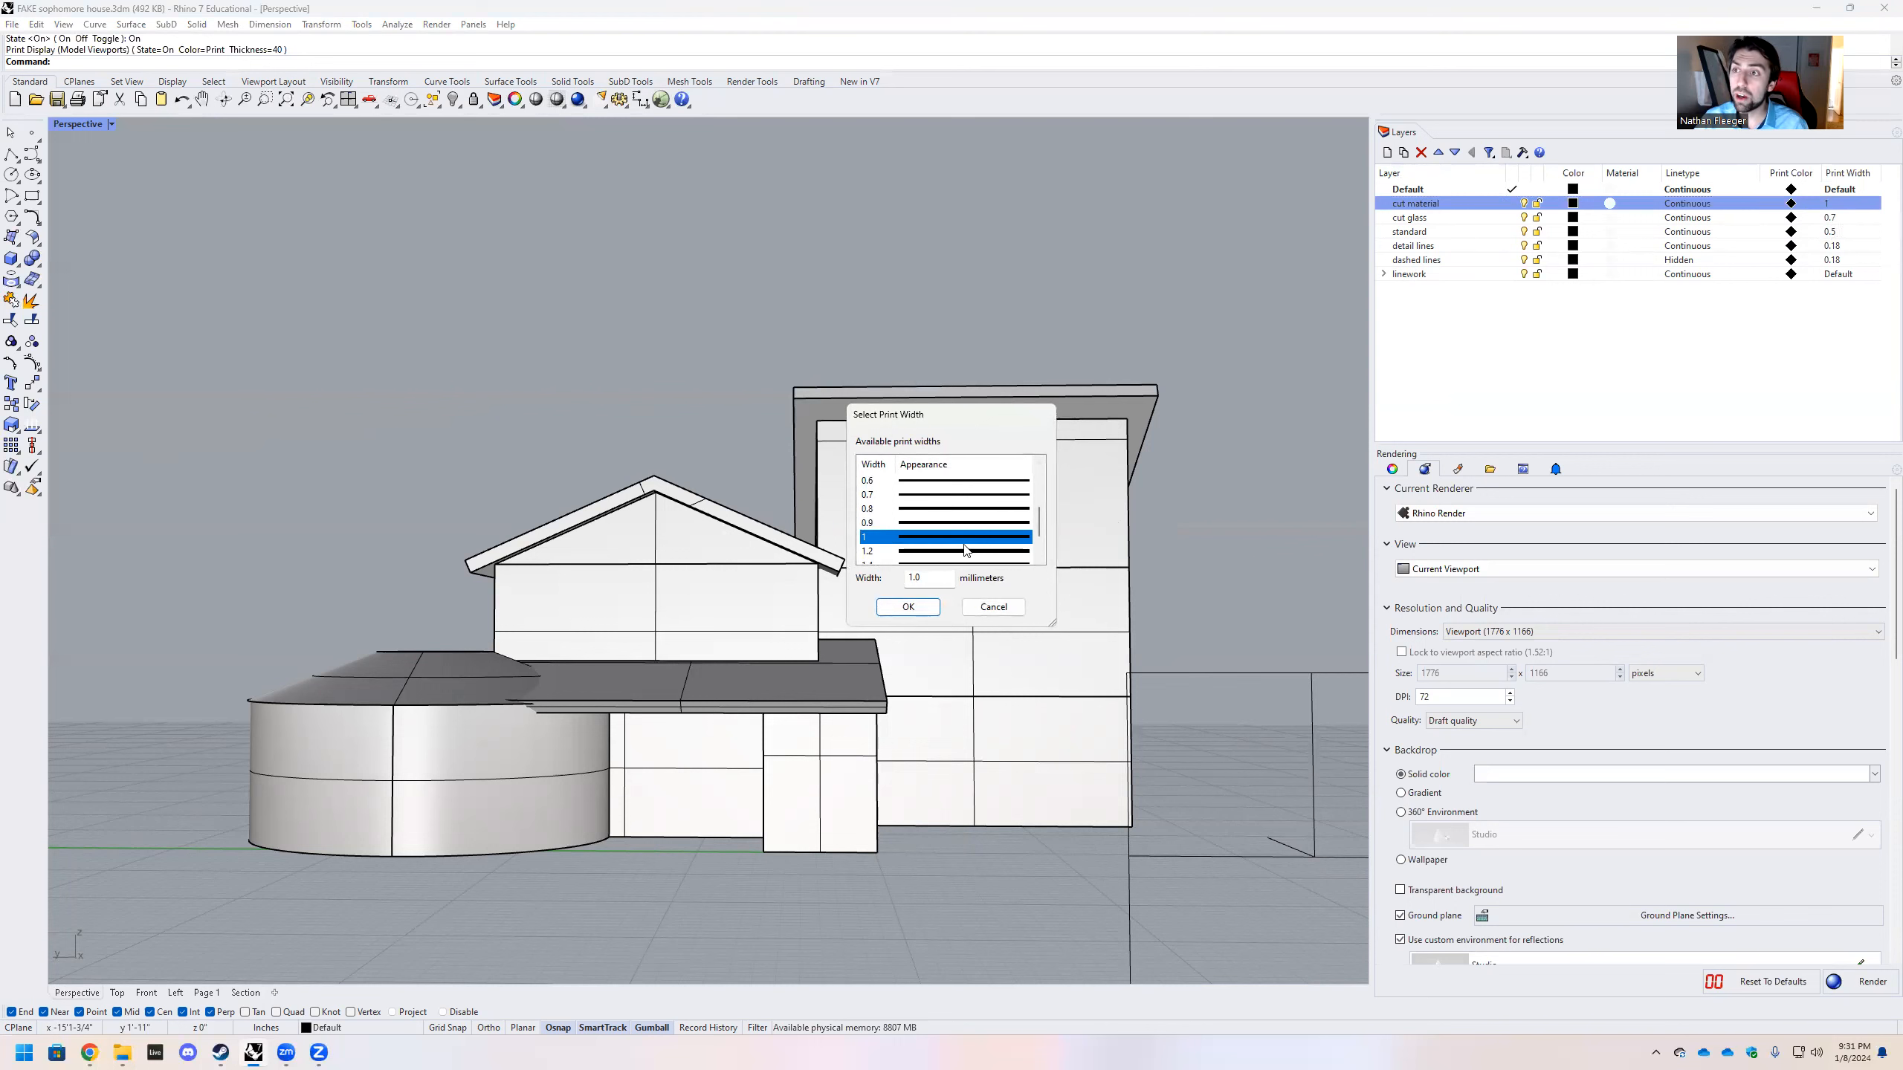
pyautogui.moveTo(997, 412); pyautogui.dragTo(741, 166)
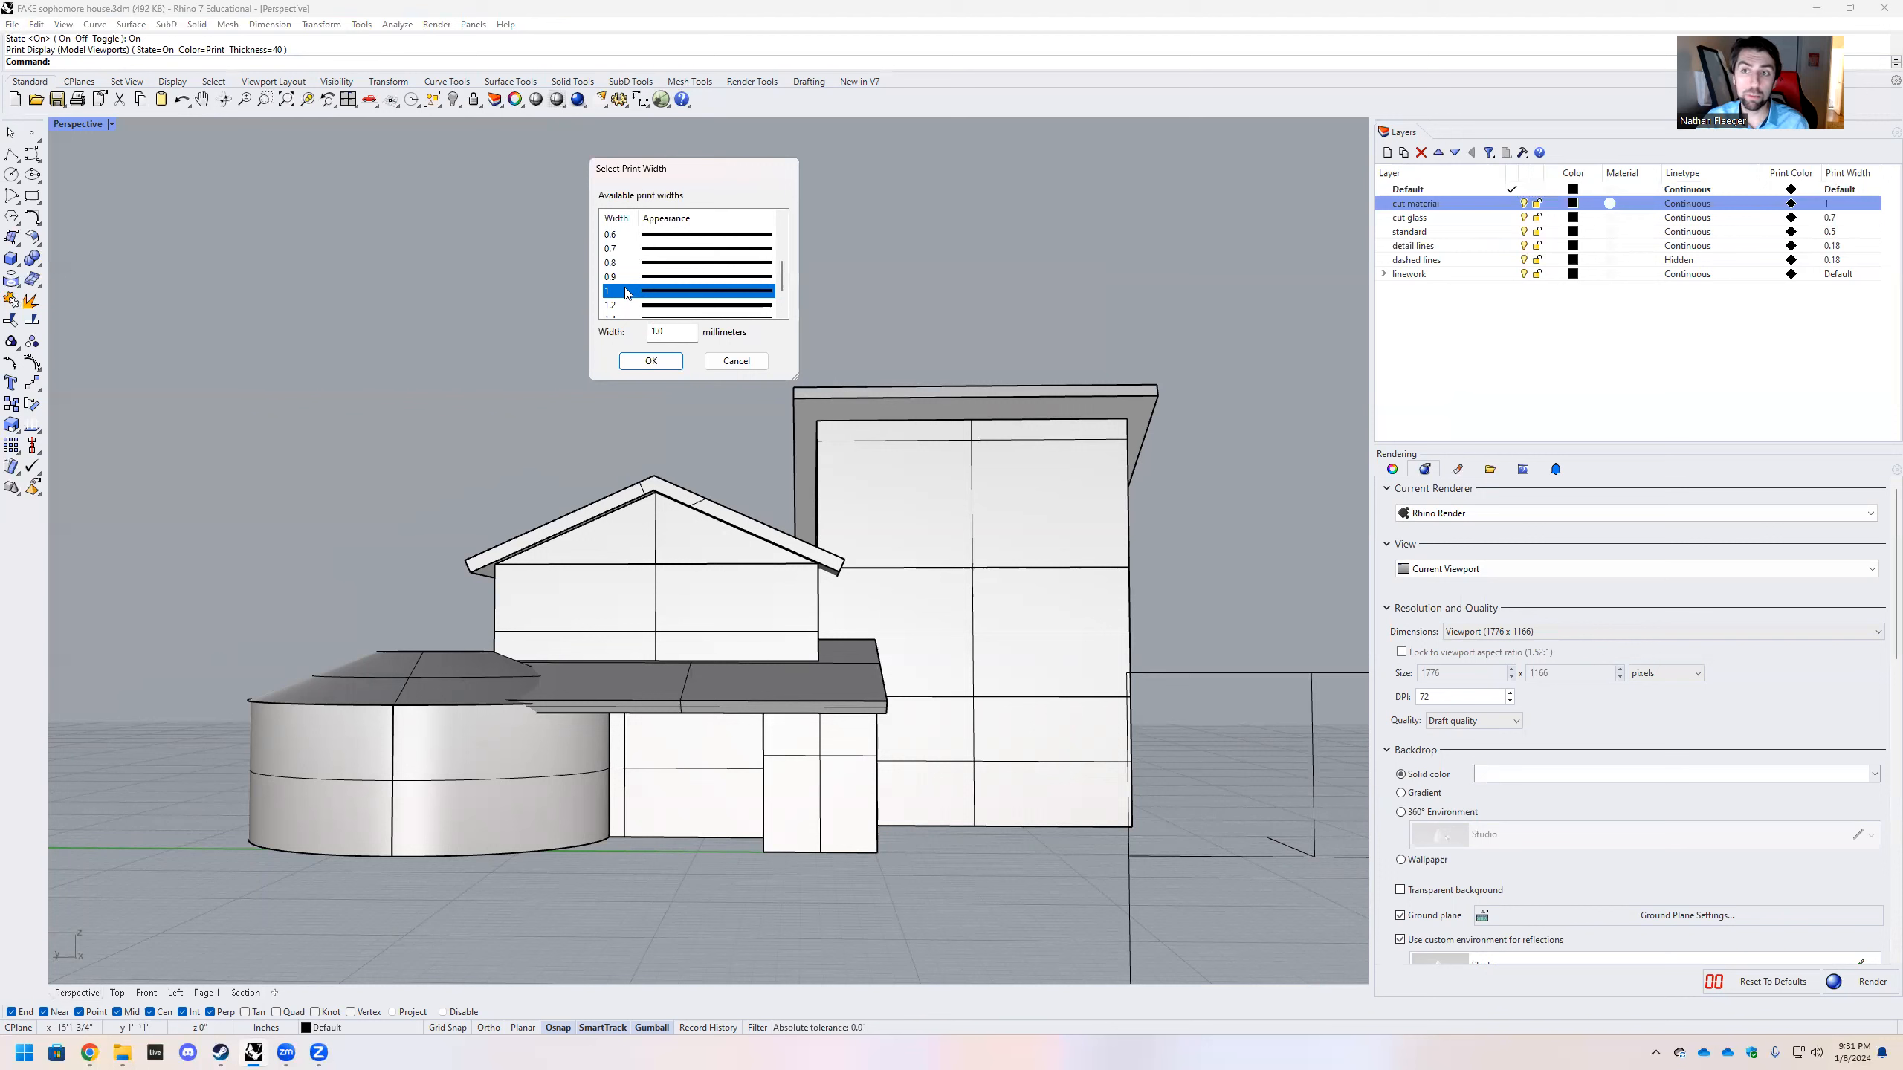
pyautogui.click(650, 361)
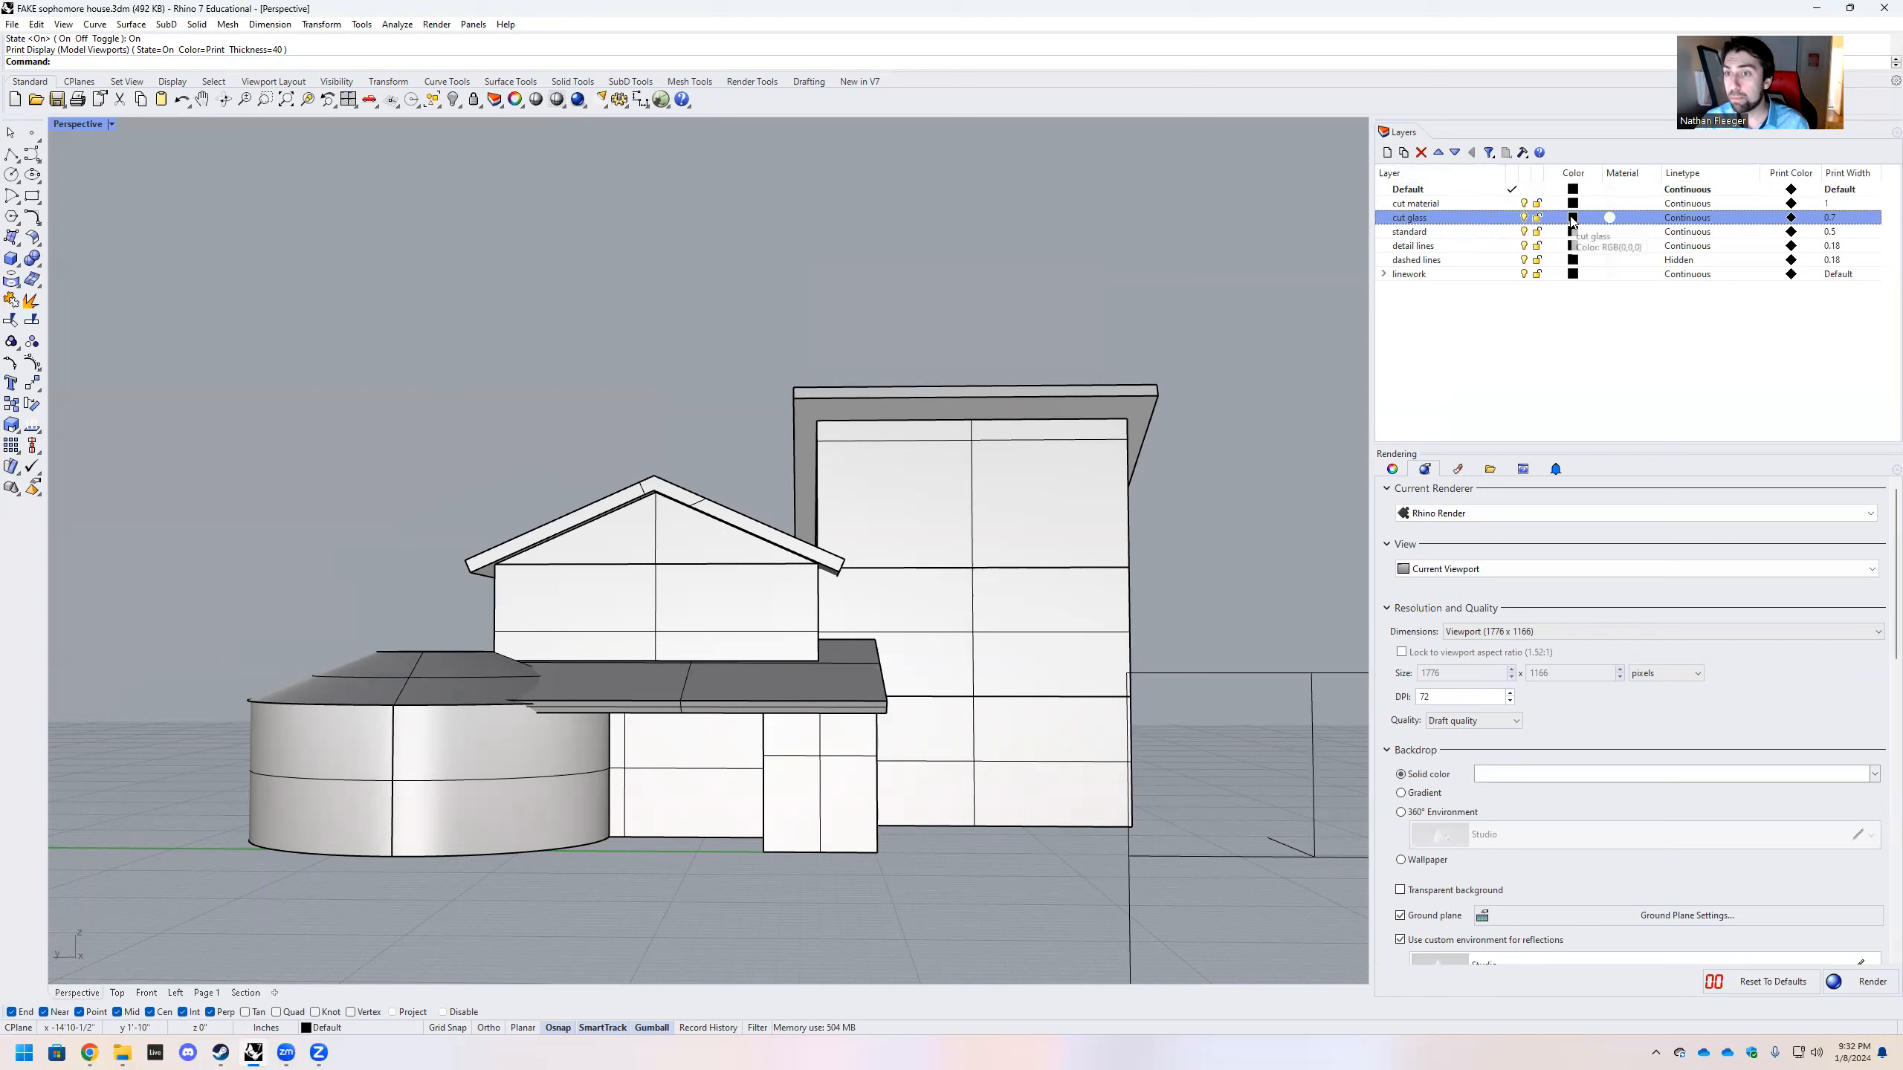
pyautogui.click(1827, 217)
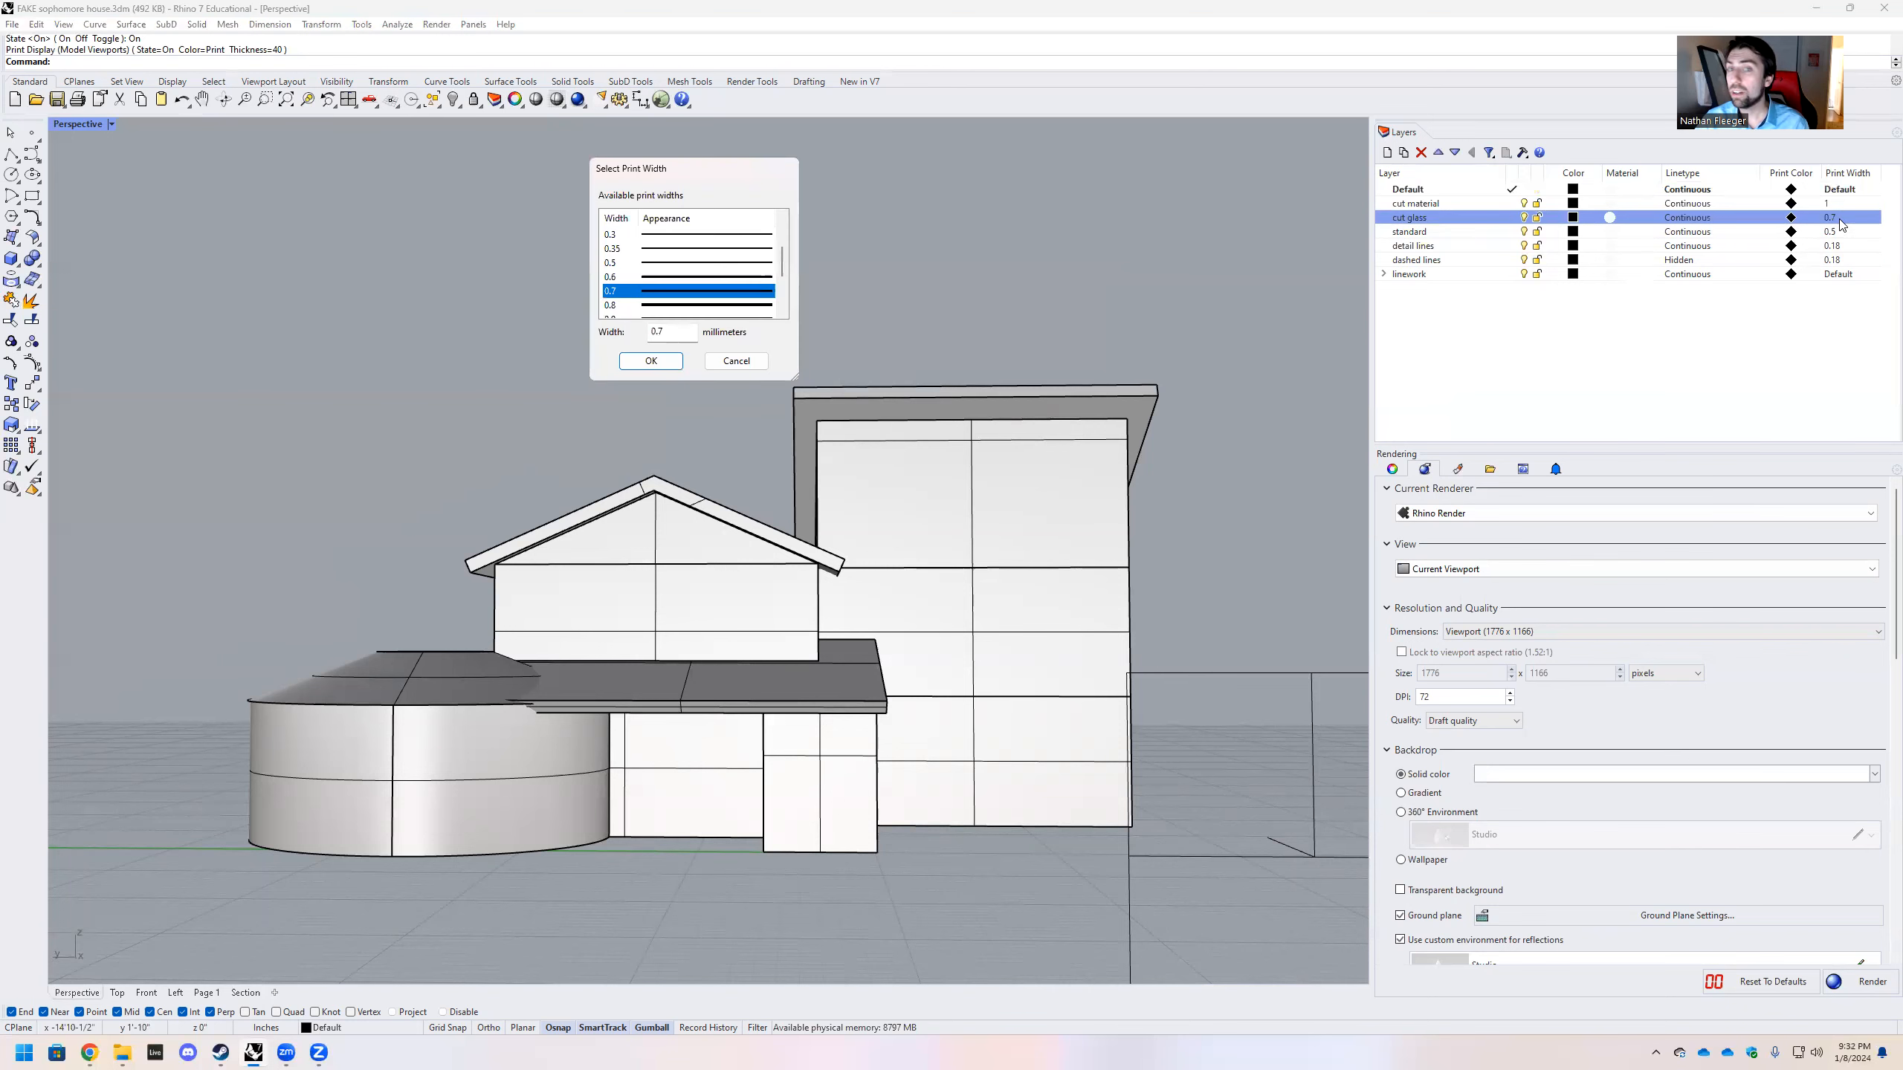
pyautogui.click(663, 362)
# Assign the Hidden linetype to the dashed lines layer
pyautogui.click(1423, 232)
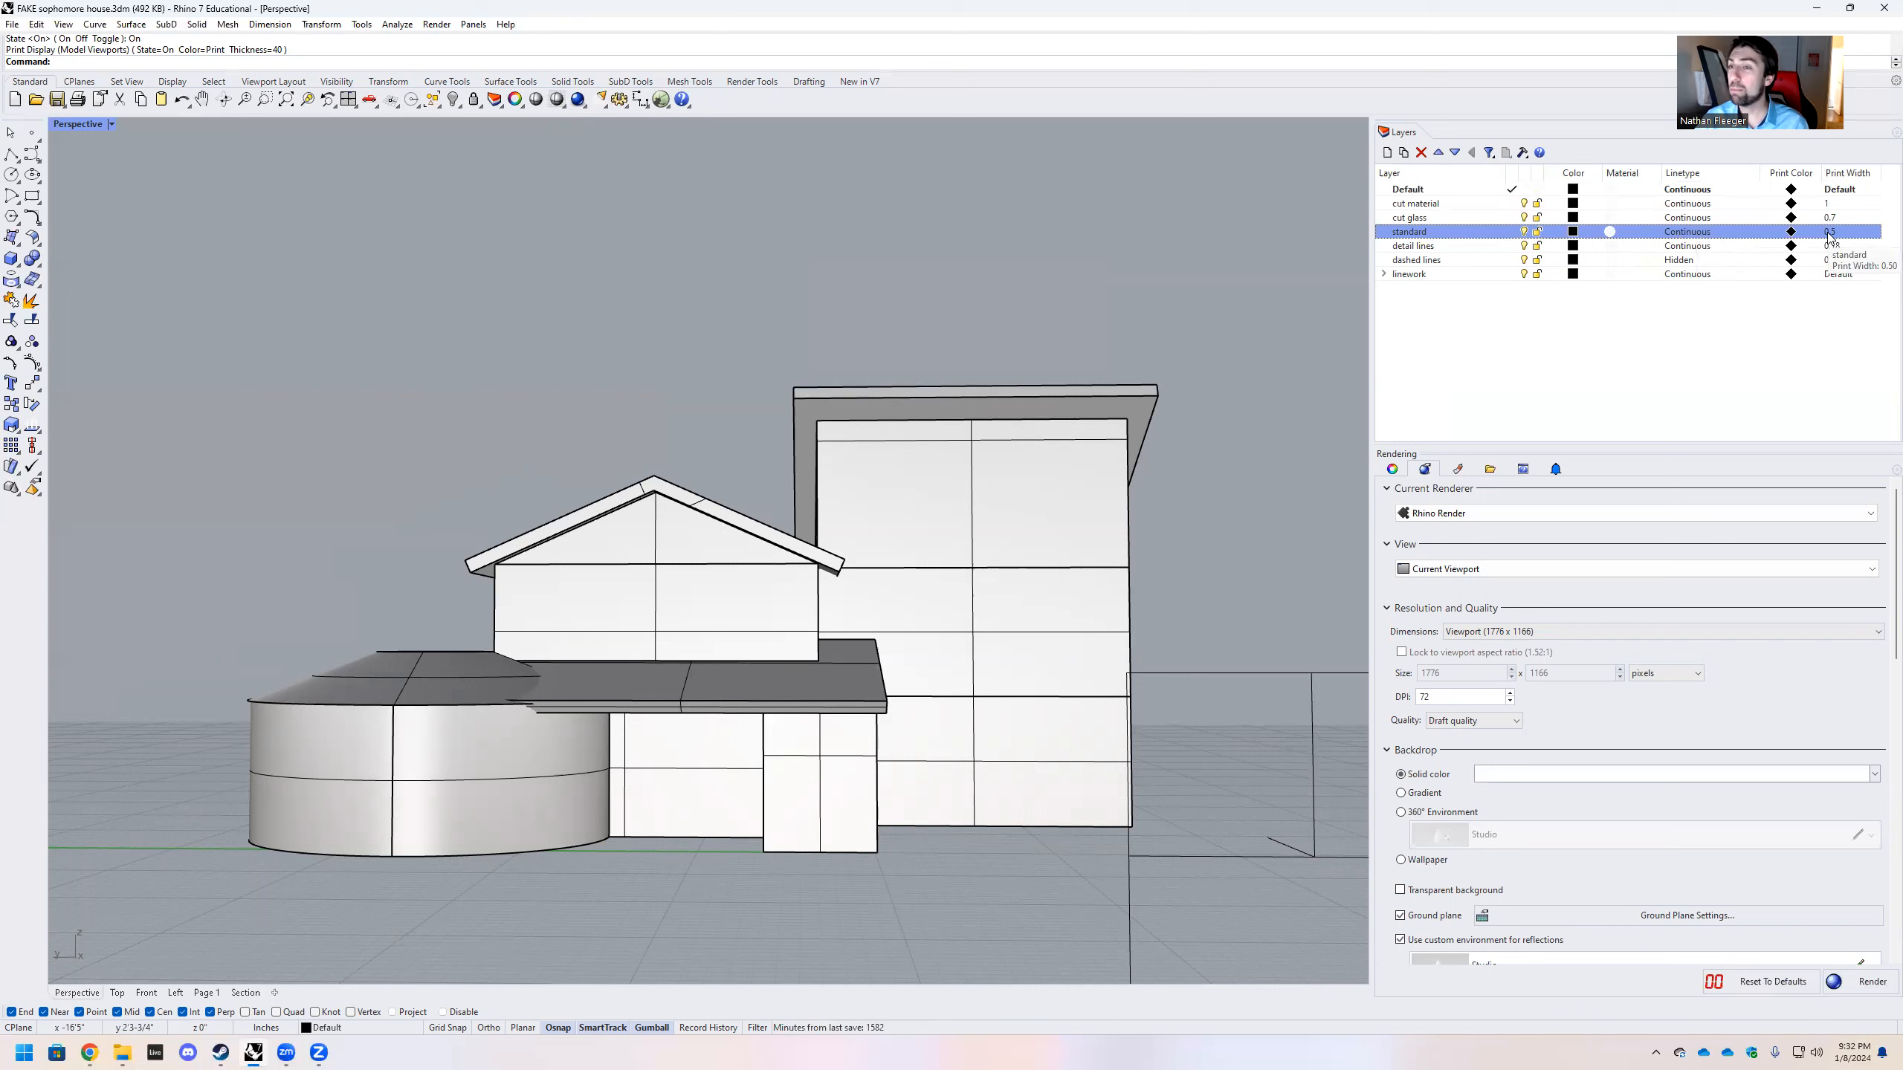
pyautogui.click(1491, 246)
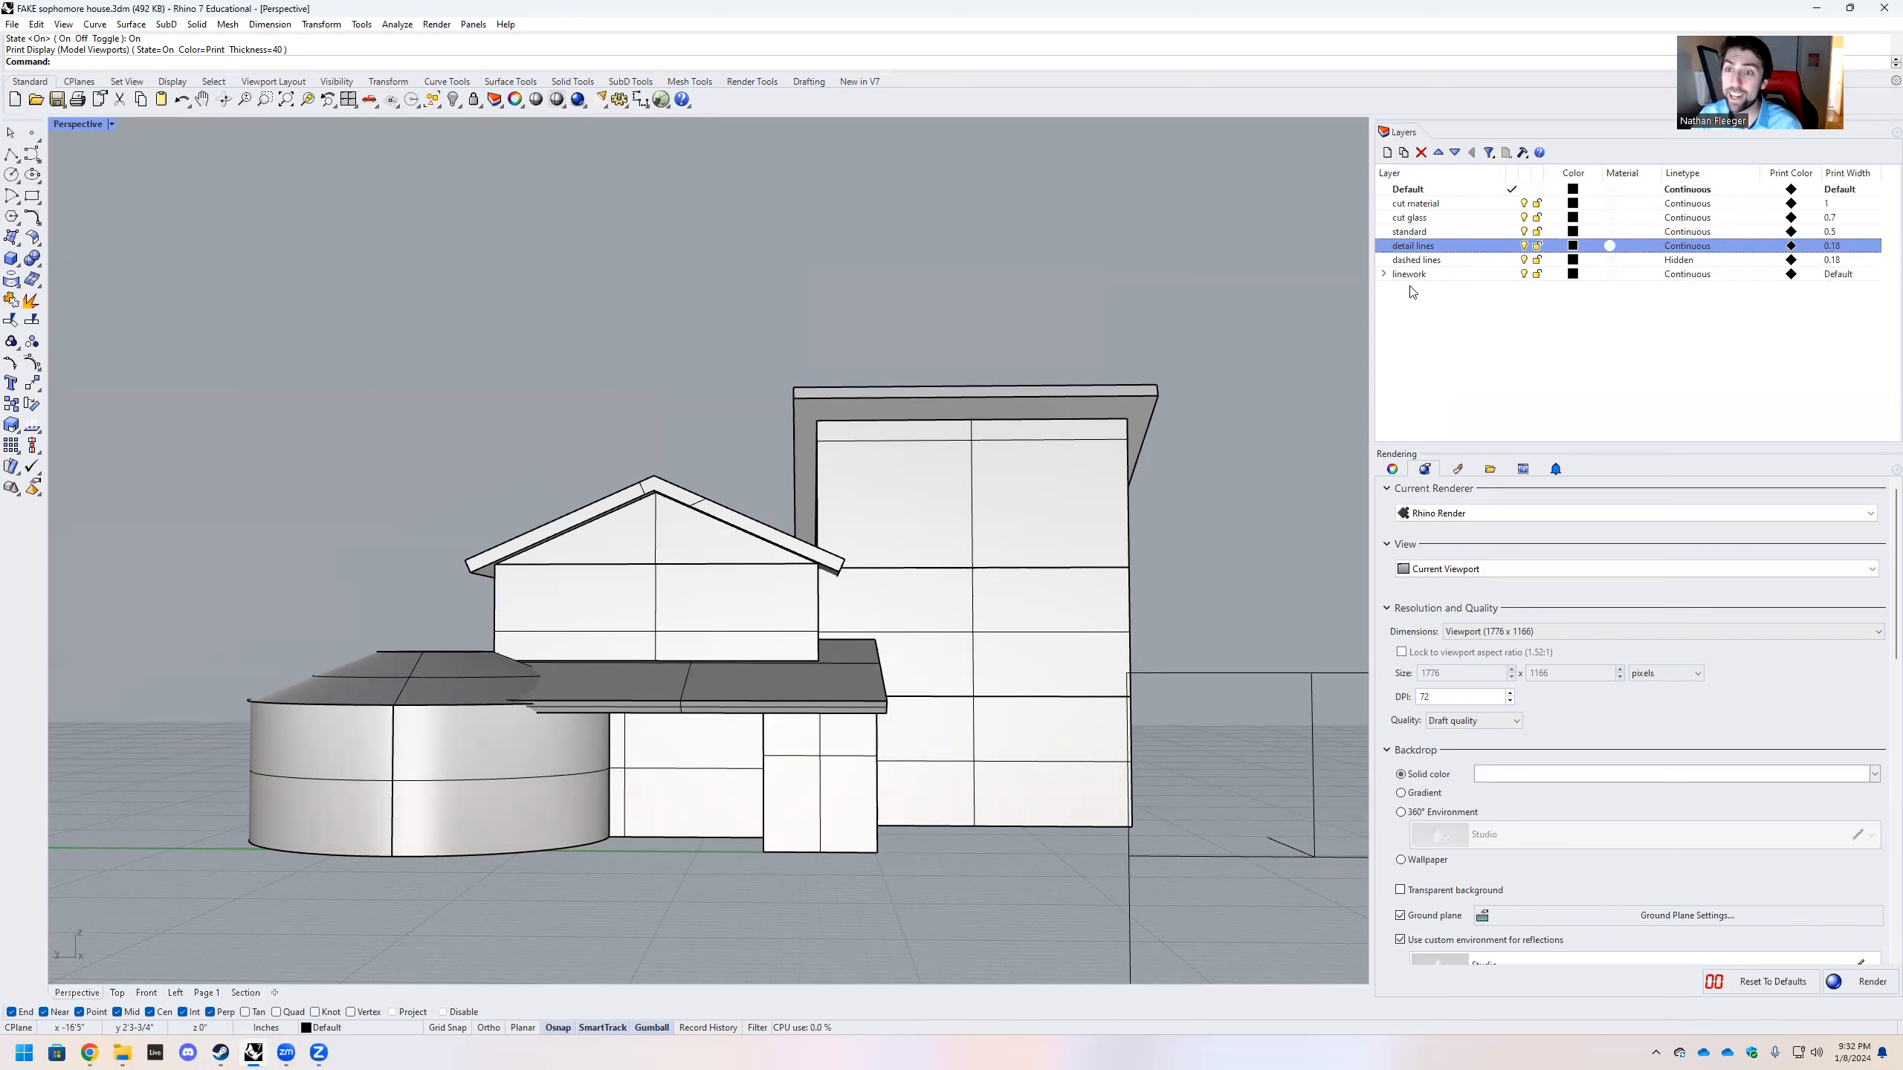
pyautogui.click(1423, 260)
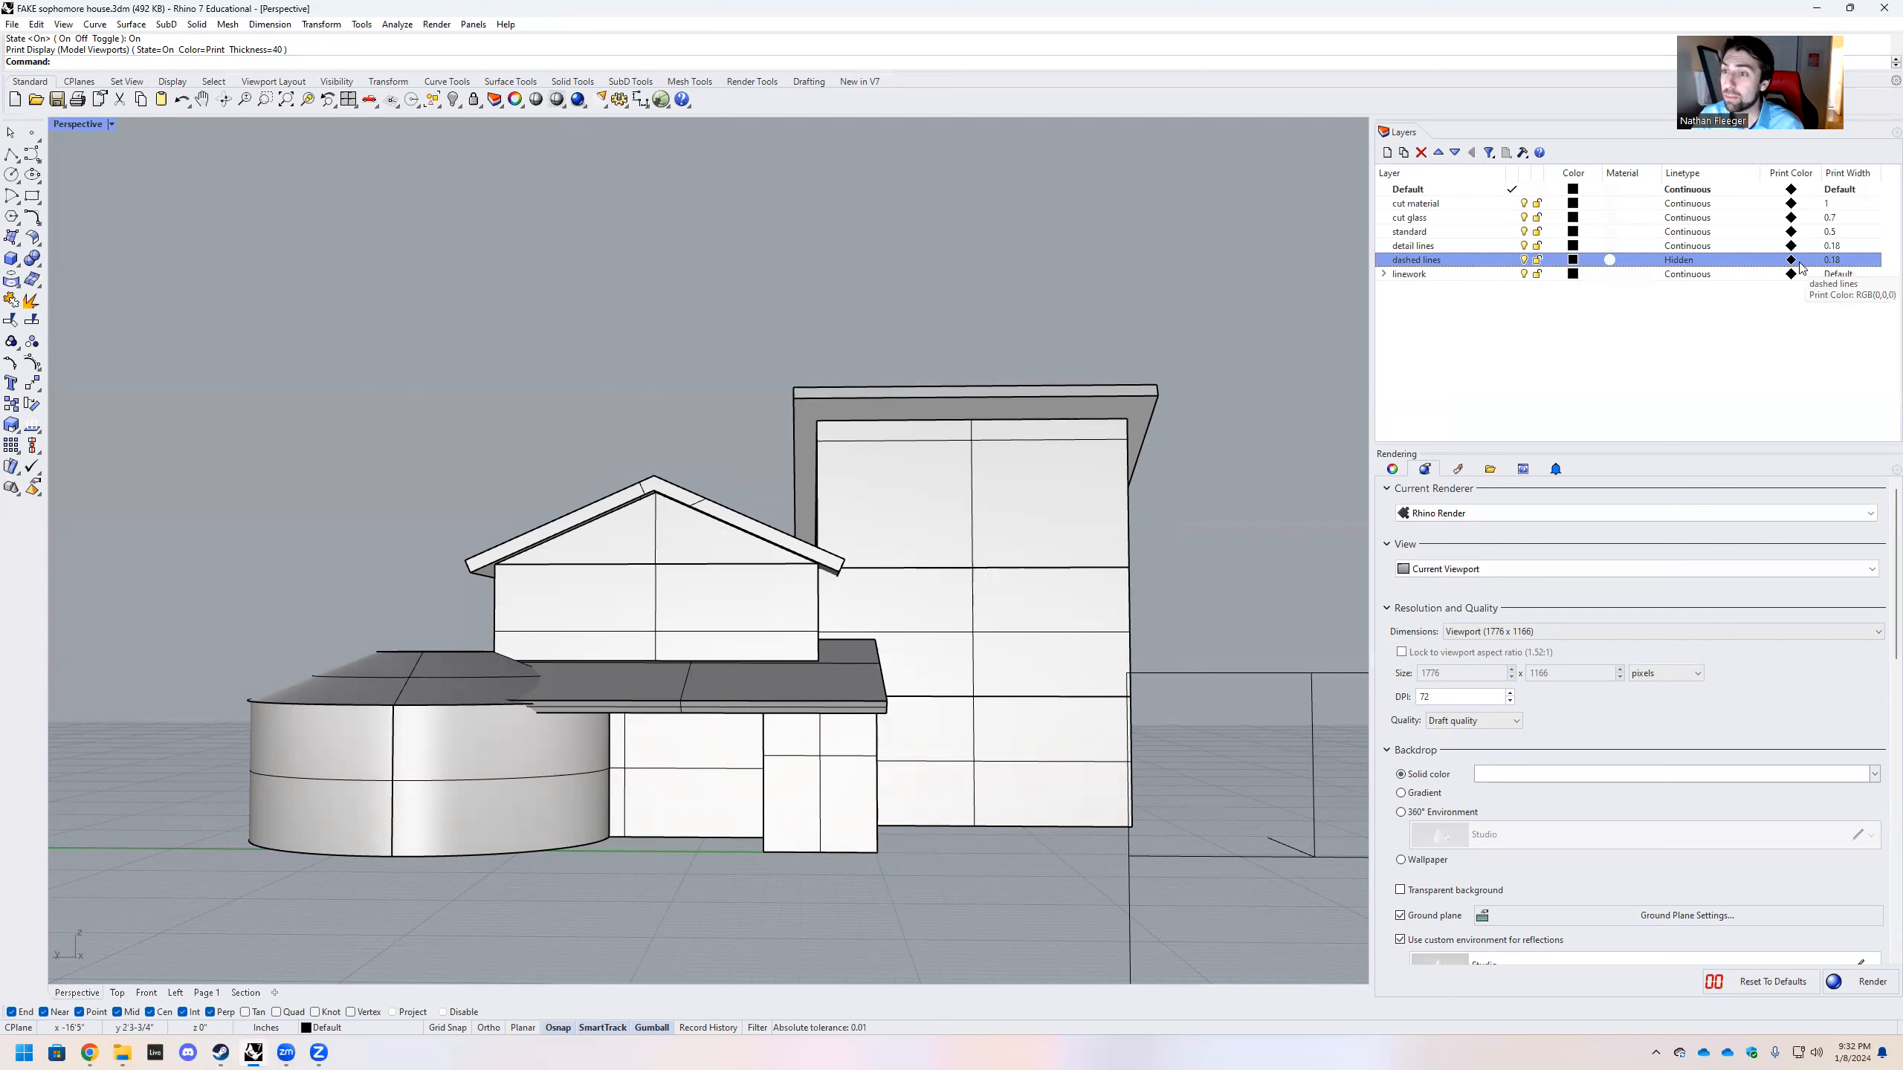
pyautogui.click(1679, 260)
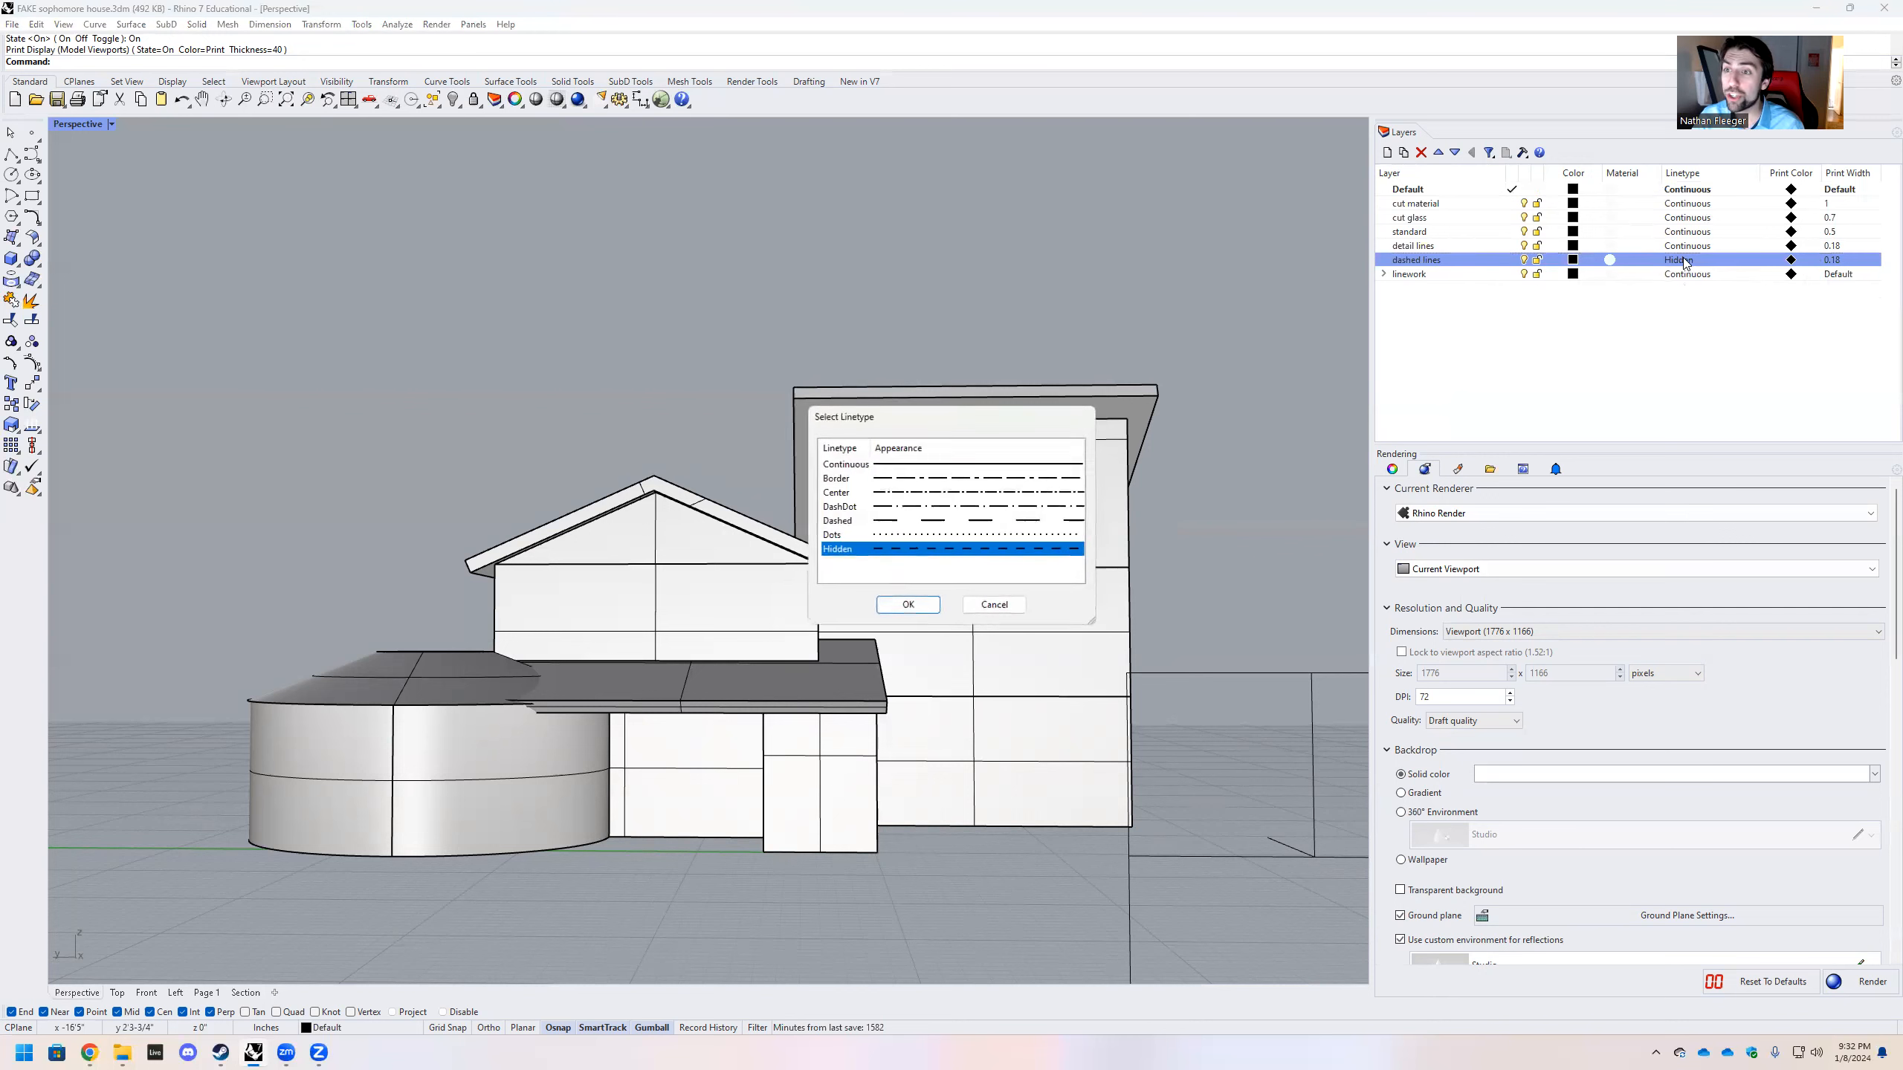
pyautogui.click(909, 605)
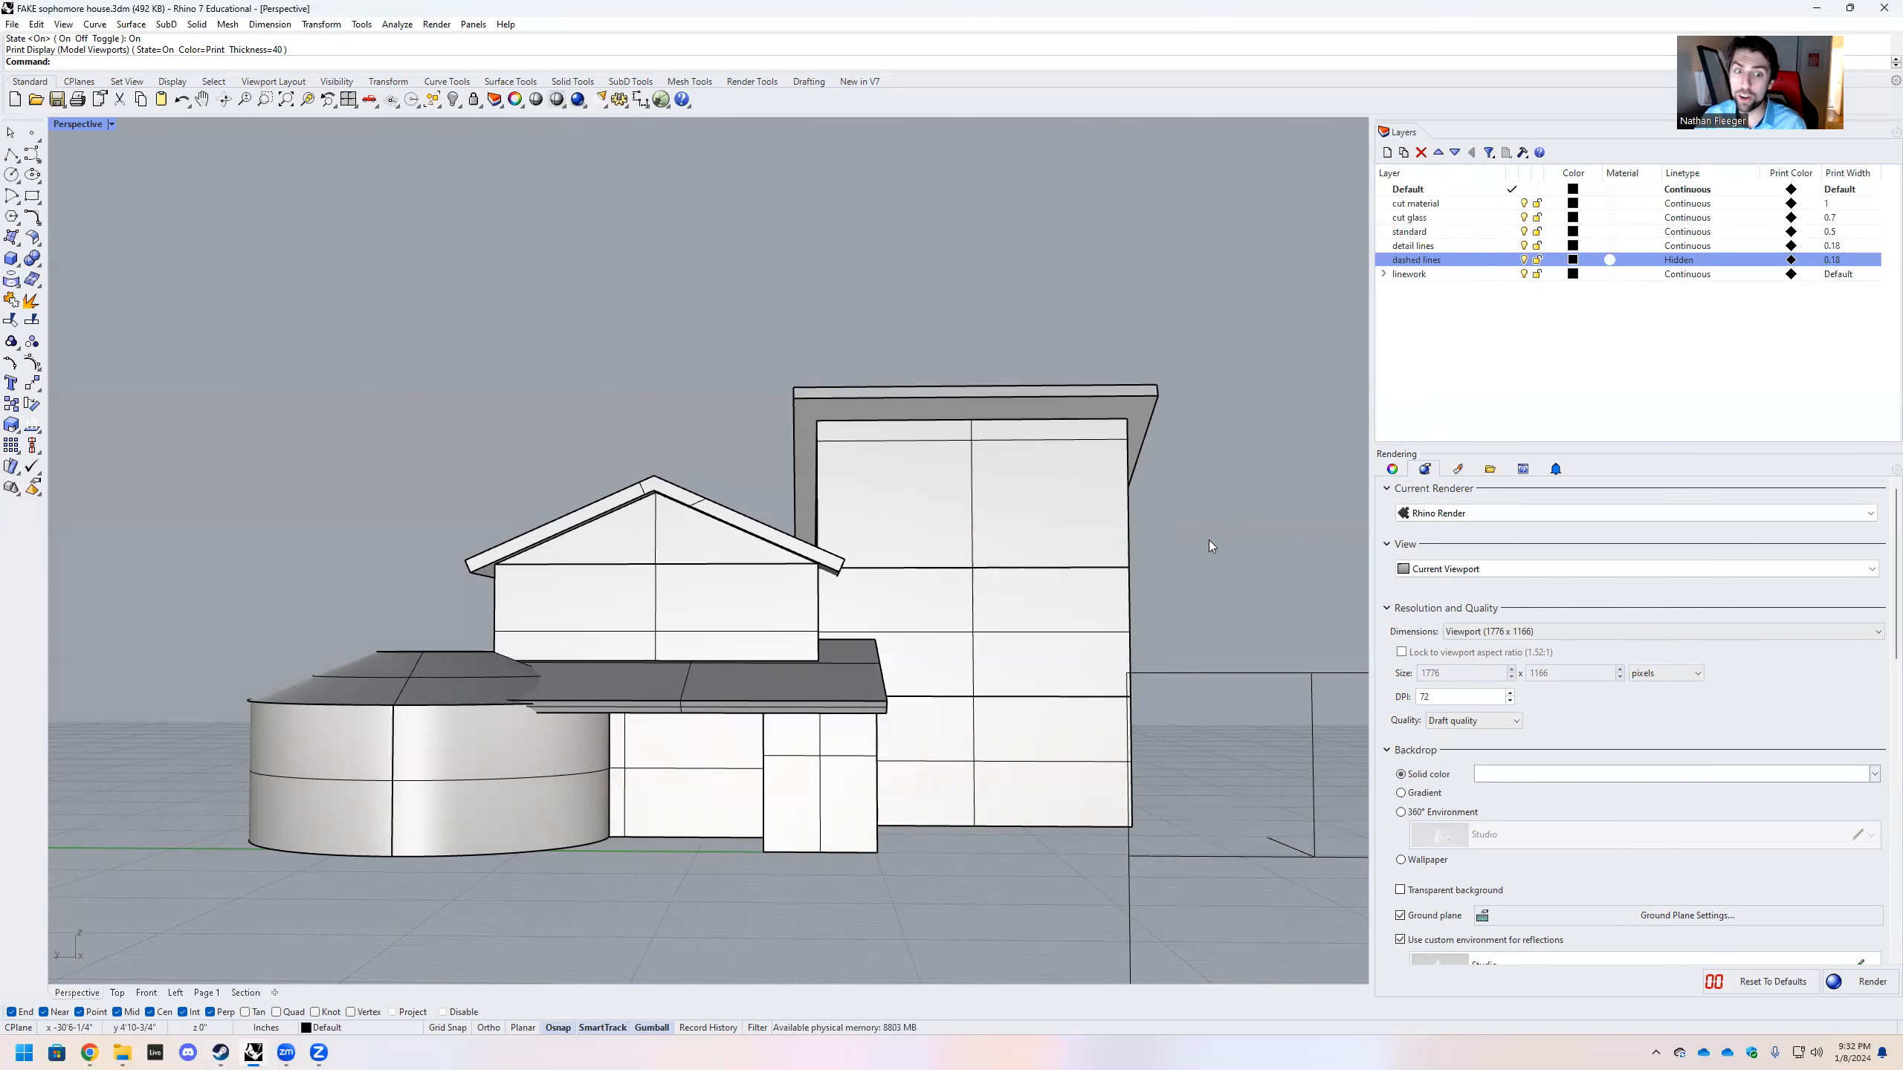
# Draw a small corner-to-corner box on the ground beside the house
pyautogui.moveTo(849, 606); pyautogui.dragTo(534, 600, button='right')
pyautogui.click(10, 263)
pyautogui.moveTo(977, 722); pyautogui.dragTo(1136, 811, button='right')
pyautogui.scroll(-3, 989, 786)
pyautogui.scroll(5, 989, 779)
pyautogui.click(935, 771)
pyautogui.click(1023, 776)
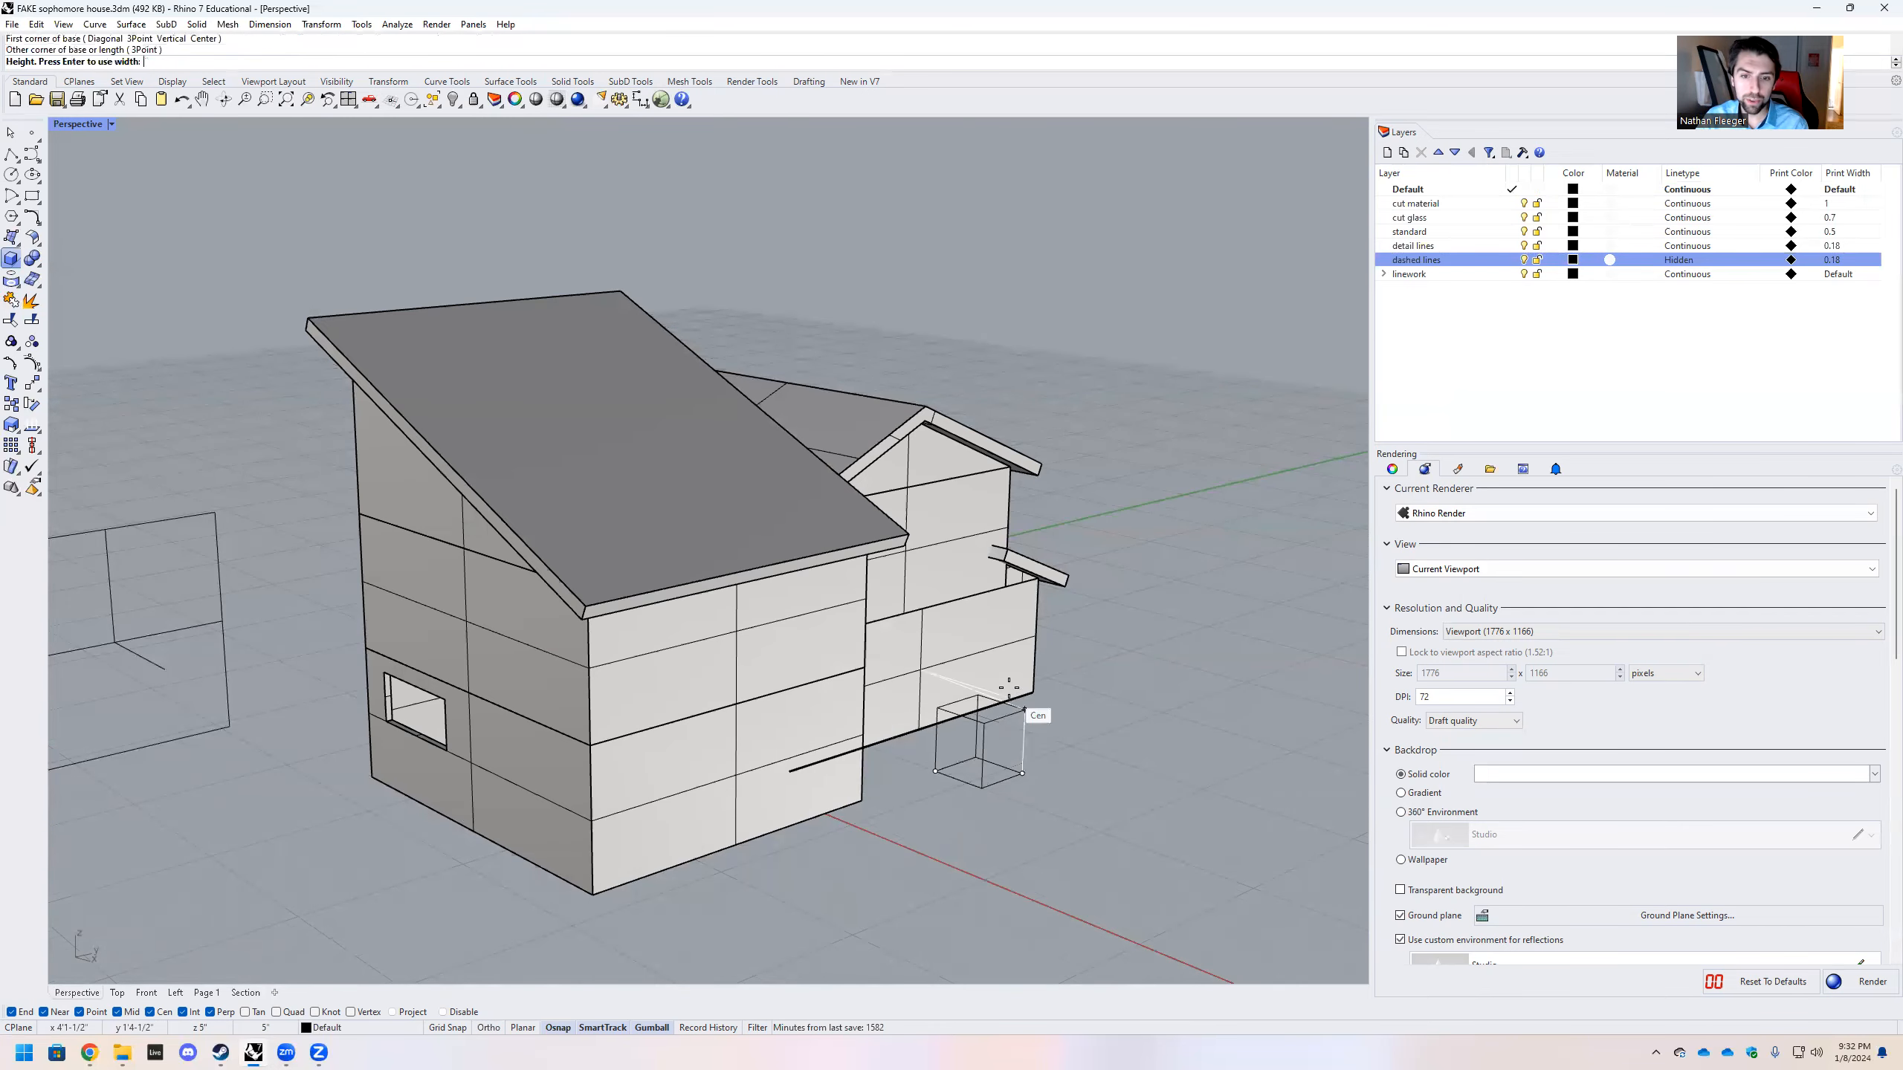
pyautogui.click(989, 663)
# Move the flat linework lying beside the house farther away along the Y axis
pyautogui.moveTo(623, 632); pyautogui.dragTo(762, 586, button='right')
pyautogui.moveTo(932, 519); pyautogui.dragTo(865, 549, button='right')
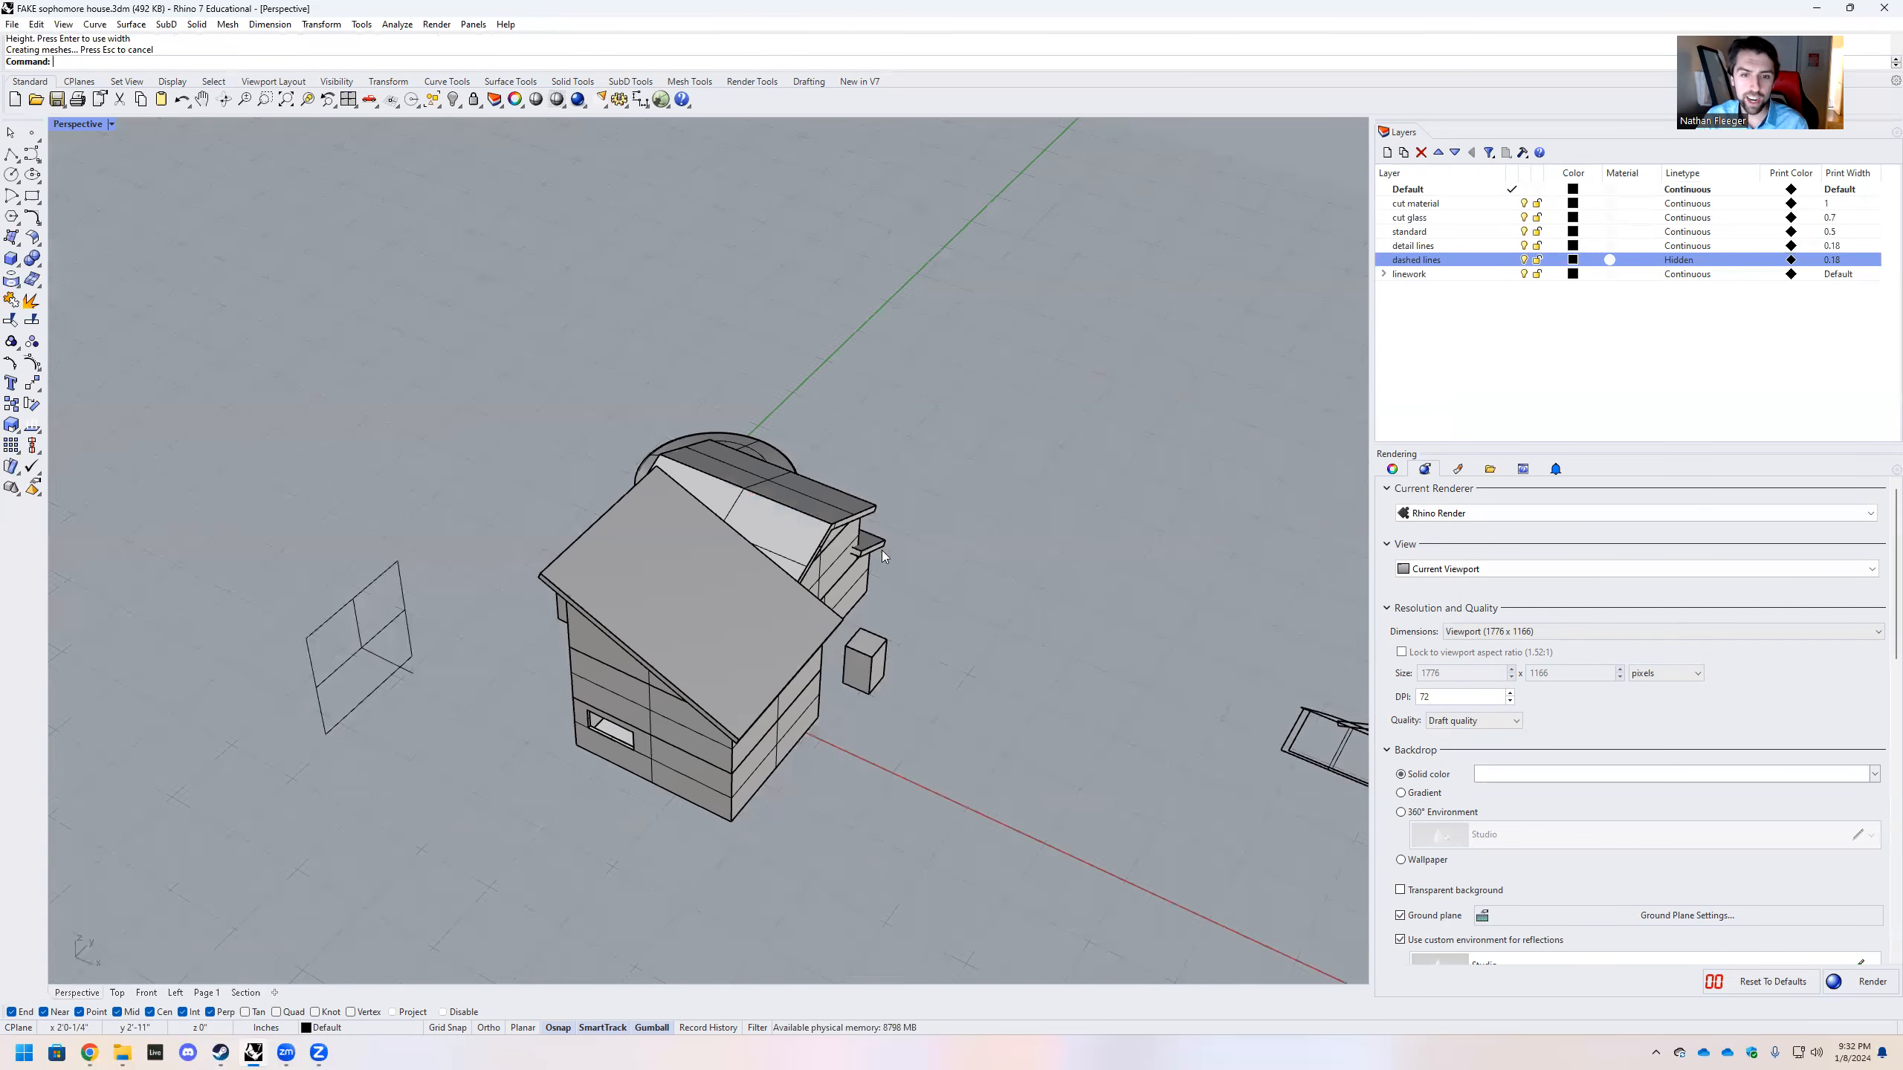
pyautogui.scroll(-4, 966, 538)
pyautogui.click(1138, 623)
pyautogui.moveTo(1146, 607); pyautogui.dragTo(1230, 499)
pyautogui.click(1042, 443)
# Move the clipping plane beside the house into the building so it cuts a section through the interior
pyautogui.moveTo(740, 524); pyautogui.dragTo(1229, 359, button='right')
pyautogui.scroll(7, 643, 546)
pyautogui.scroll(-3, 637, 632)
pyautogui.click(958, 818)
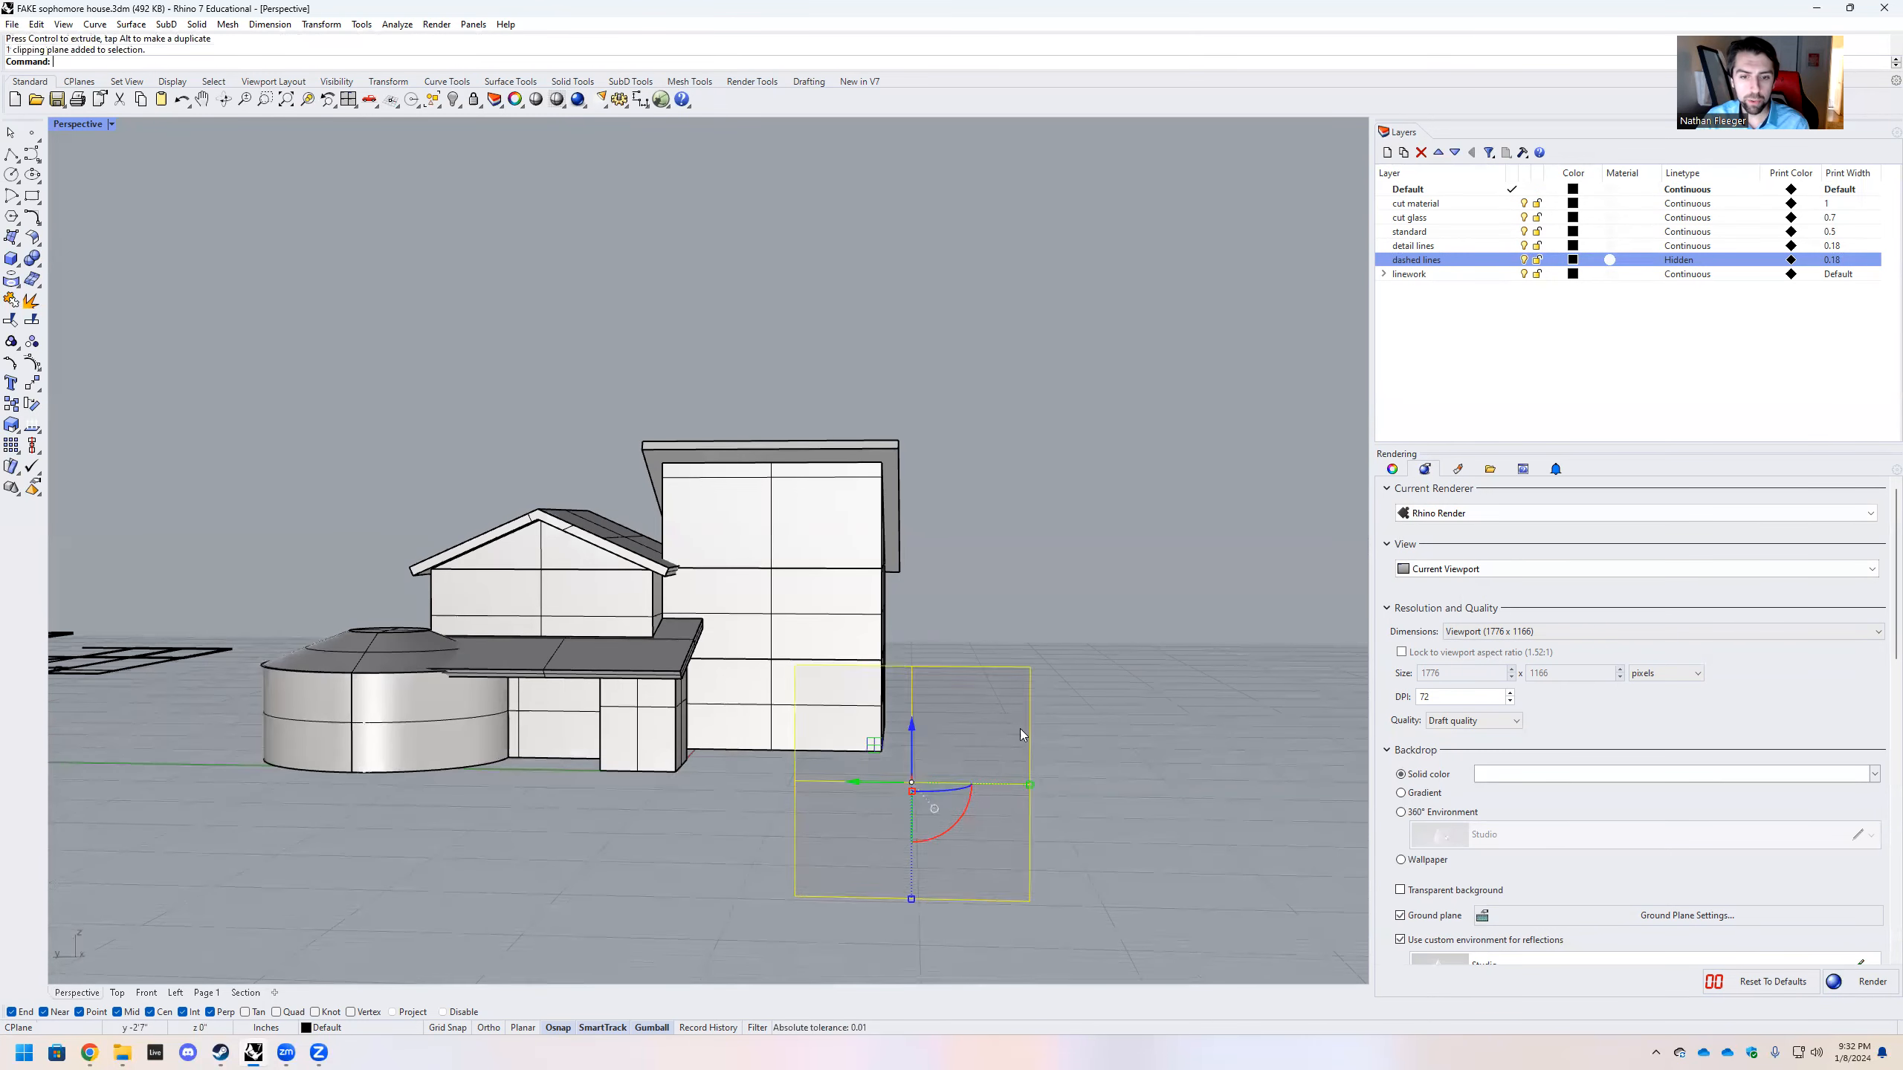
pyautogui.moveTo(991, 761); pyautogui.dragTo(982, 729, button='right')
pyautogui.moveTo(818, 817); pyautogui.dragTo(1030, 769)
pyautogui.moveTo(559, 706); pyautogui.dragTo(660, 715, button='right')
pyautogui.scroll(-7, 713, 792)
pyautogui.scroll(6, 713, 791)
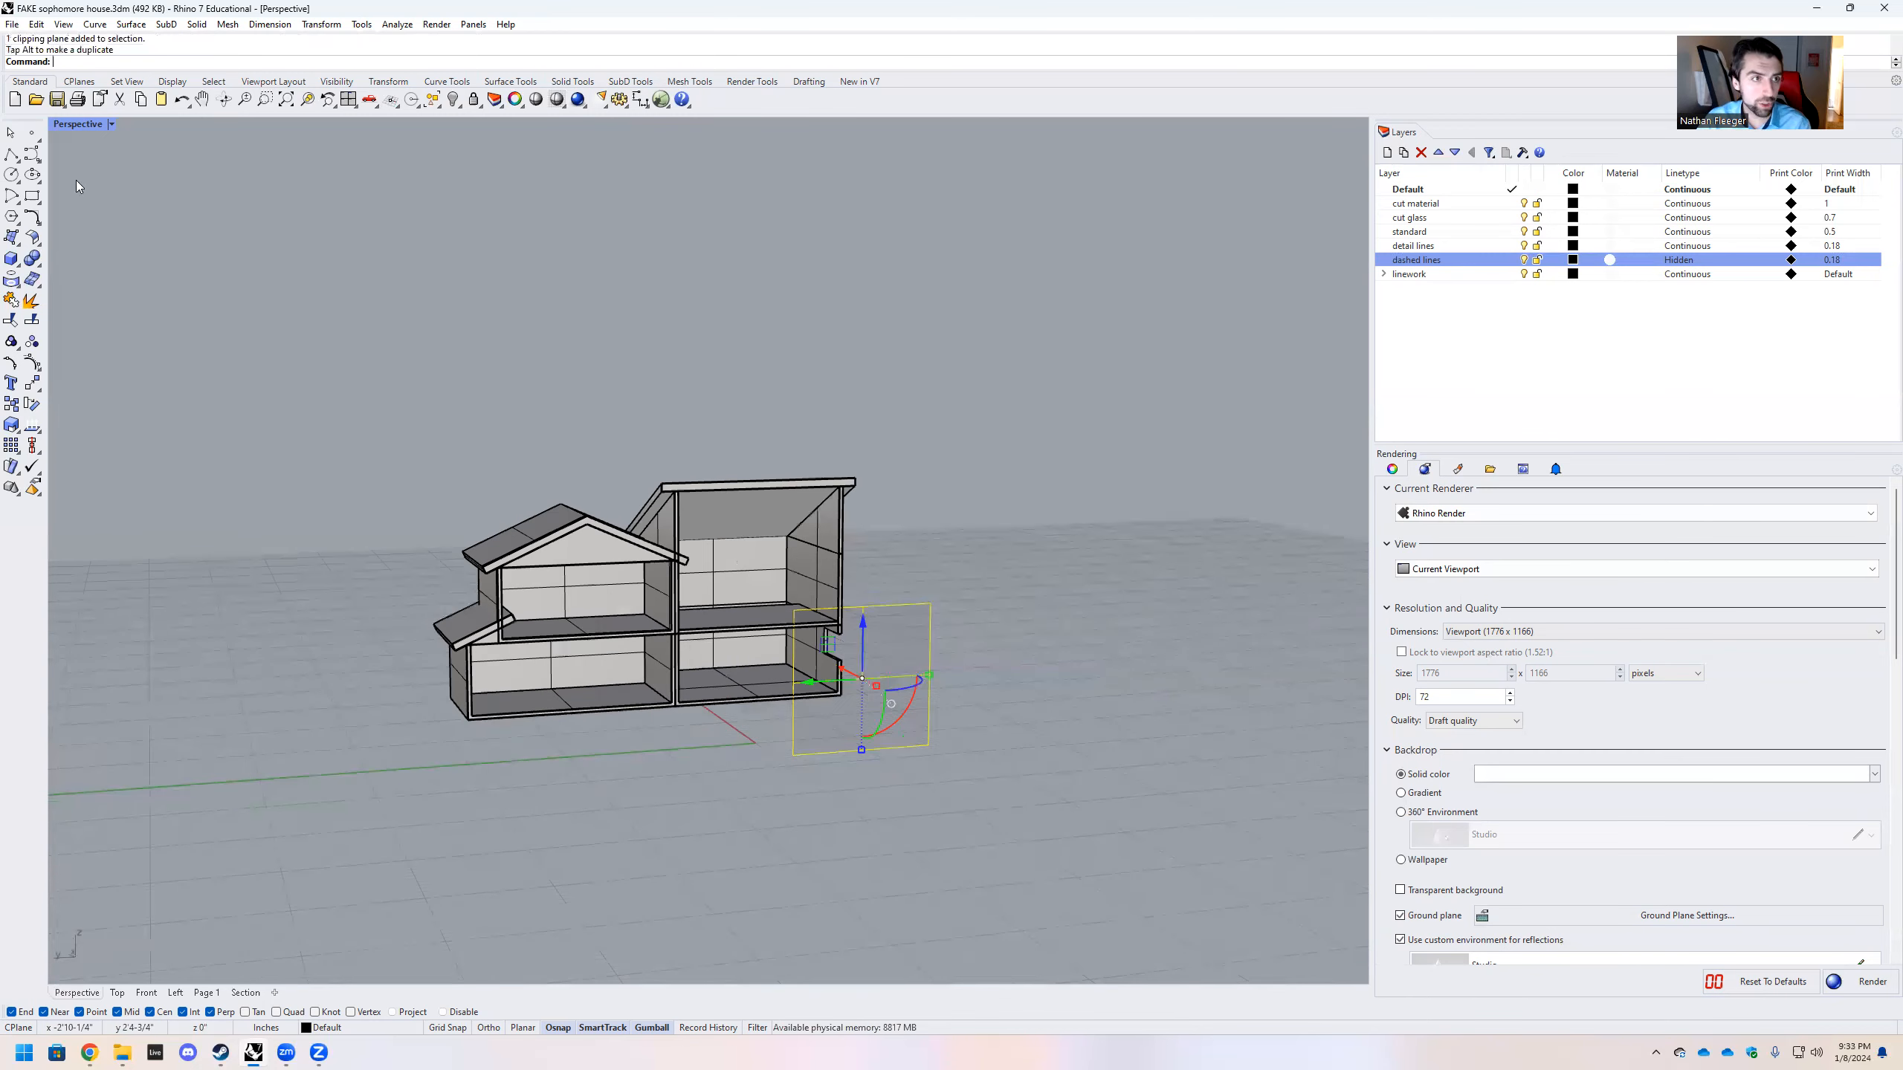
# Return to the four-viewport layout and deselect the clipping plane
pyautogui.doubleClick(77, 126)
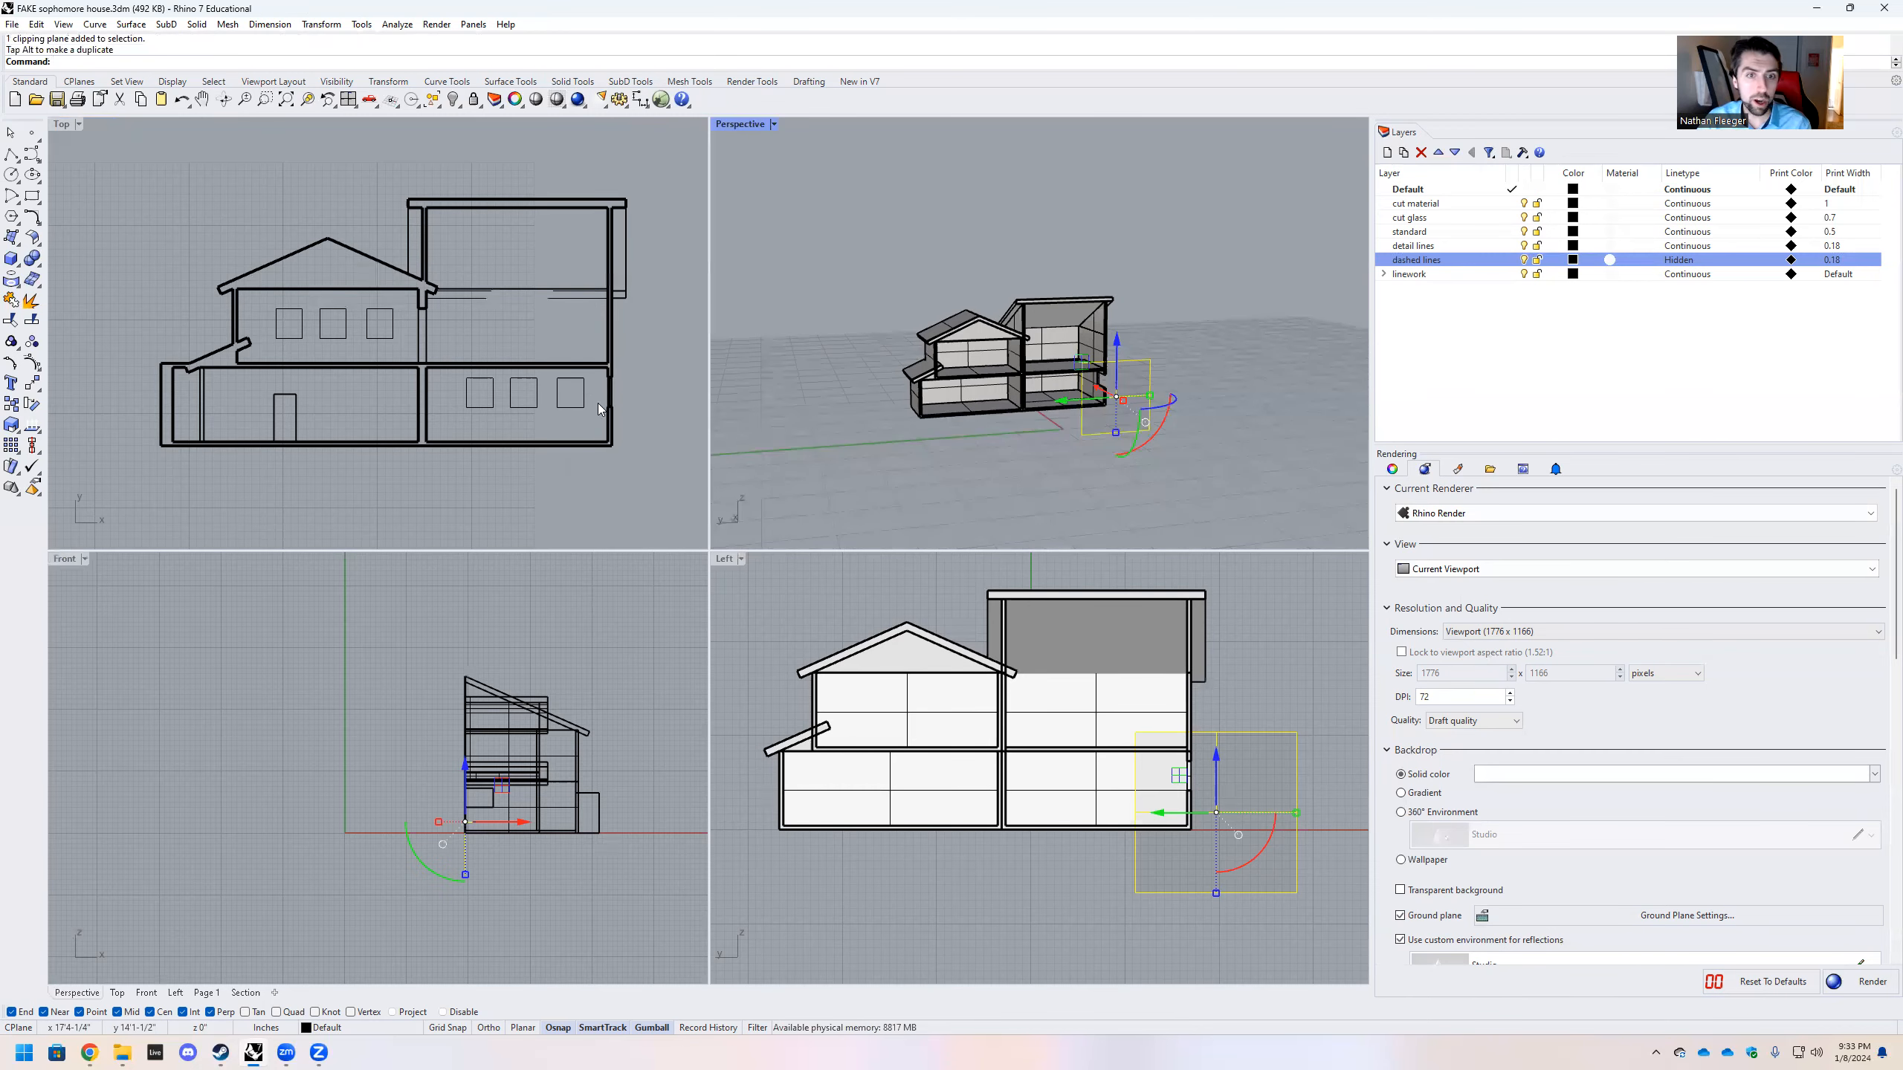
pyautogui.scroll(-5, 170, 285)
pyautogui.scroll(-2, 406, 388)
pyautogui.scroll(4, 380, 417)
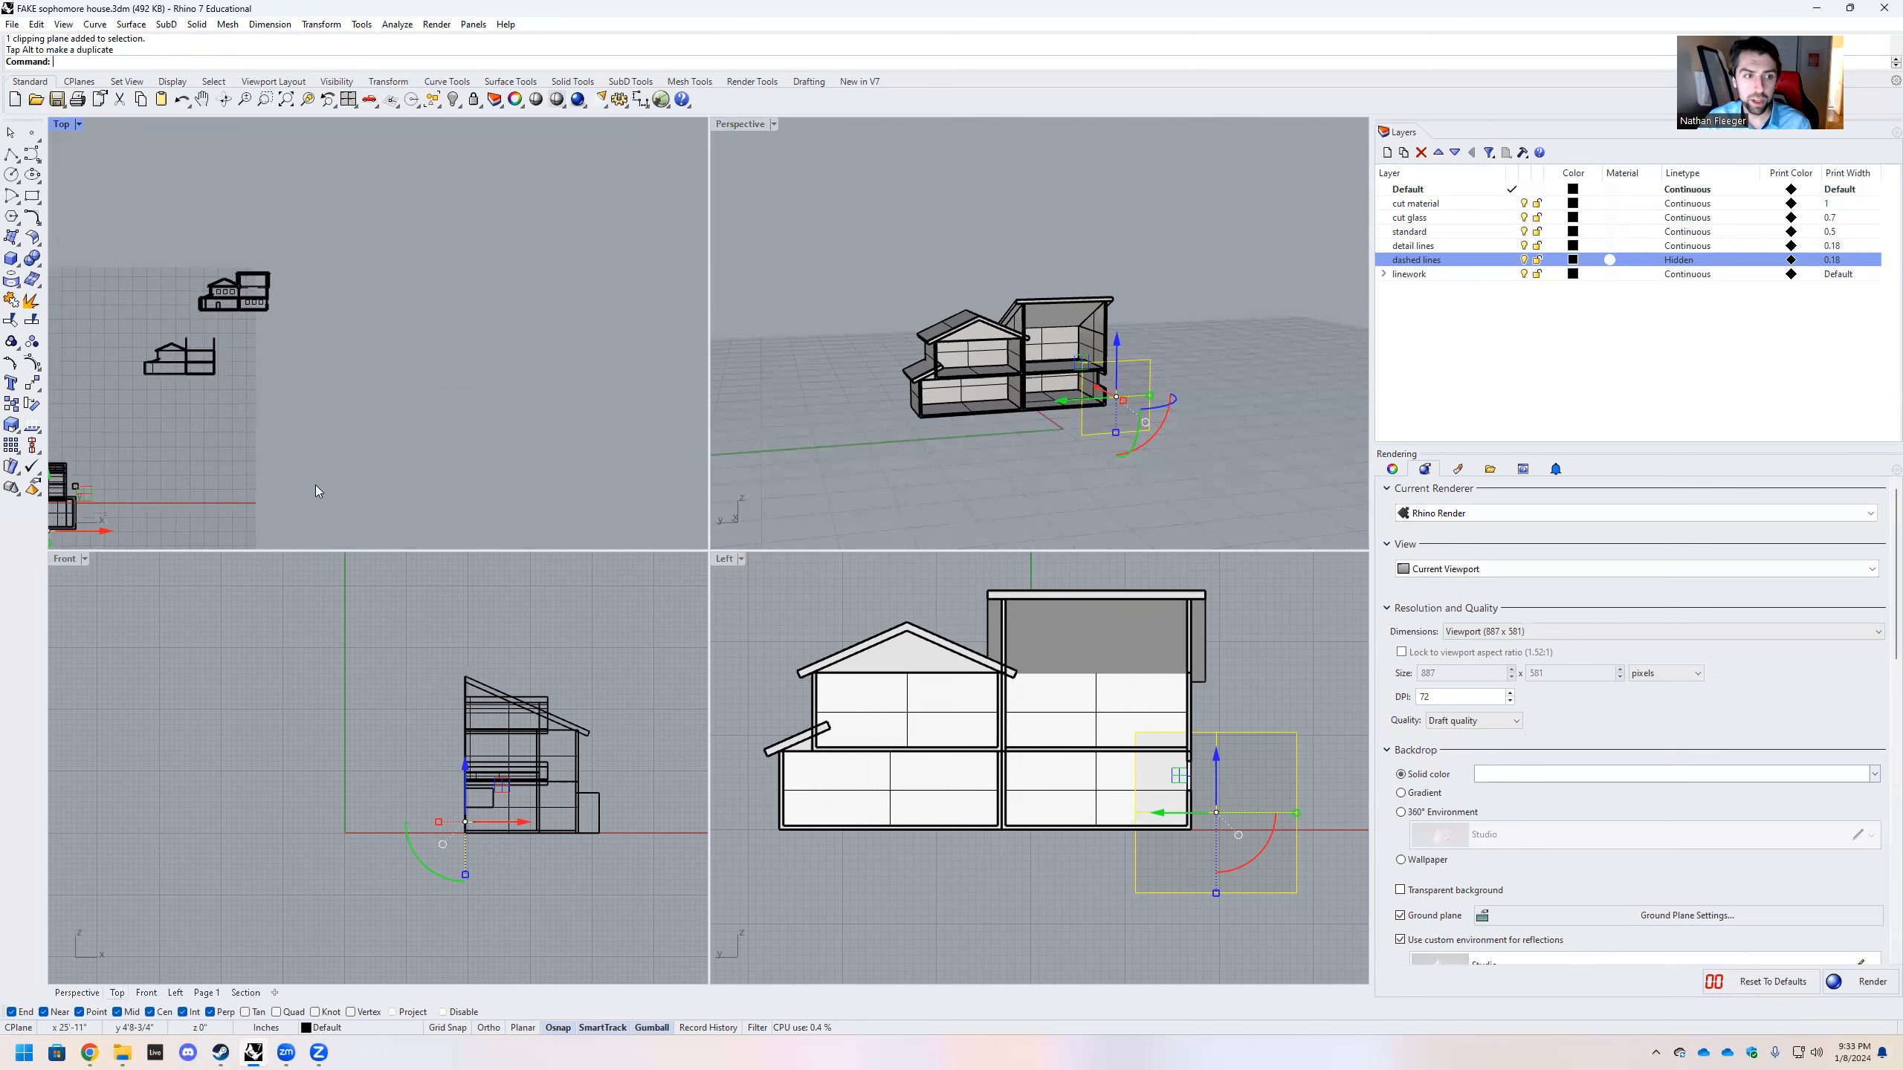
pyautogui.middleClick(325, 456)
pyautogui.click(579, 361)
# Select the whole cut house with its clipping plane in the Left view and create a Make2D drawing of it
pyautogui.scroll(-6, 946, 711)
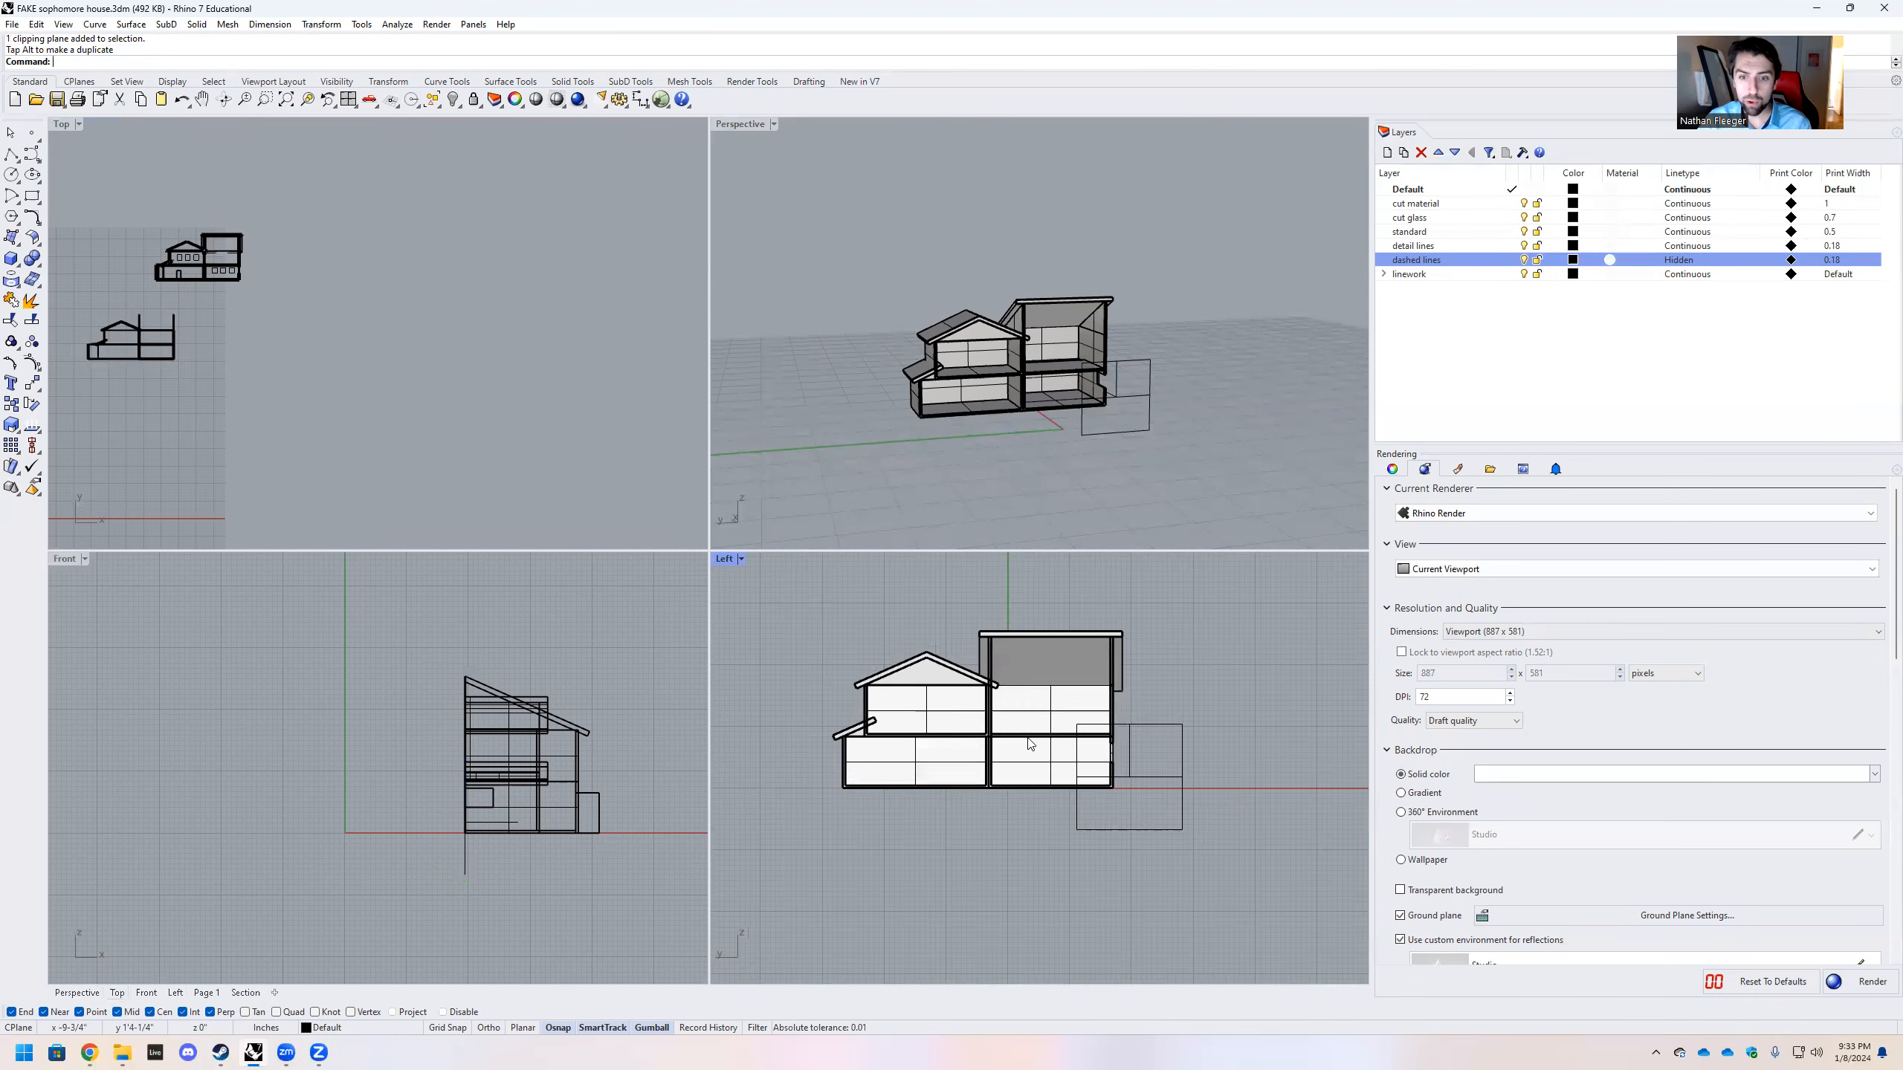
pyautogui.scroll(6, 1080, 714)
pyautogui.scroll(-3, 837, 633)
pyautogui.scroll(4, 758, 594)
pyautogui.moveTo(758, 594); pyautogui.dragTo(1243, 863)
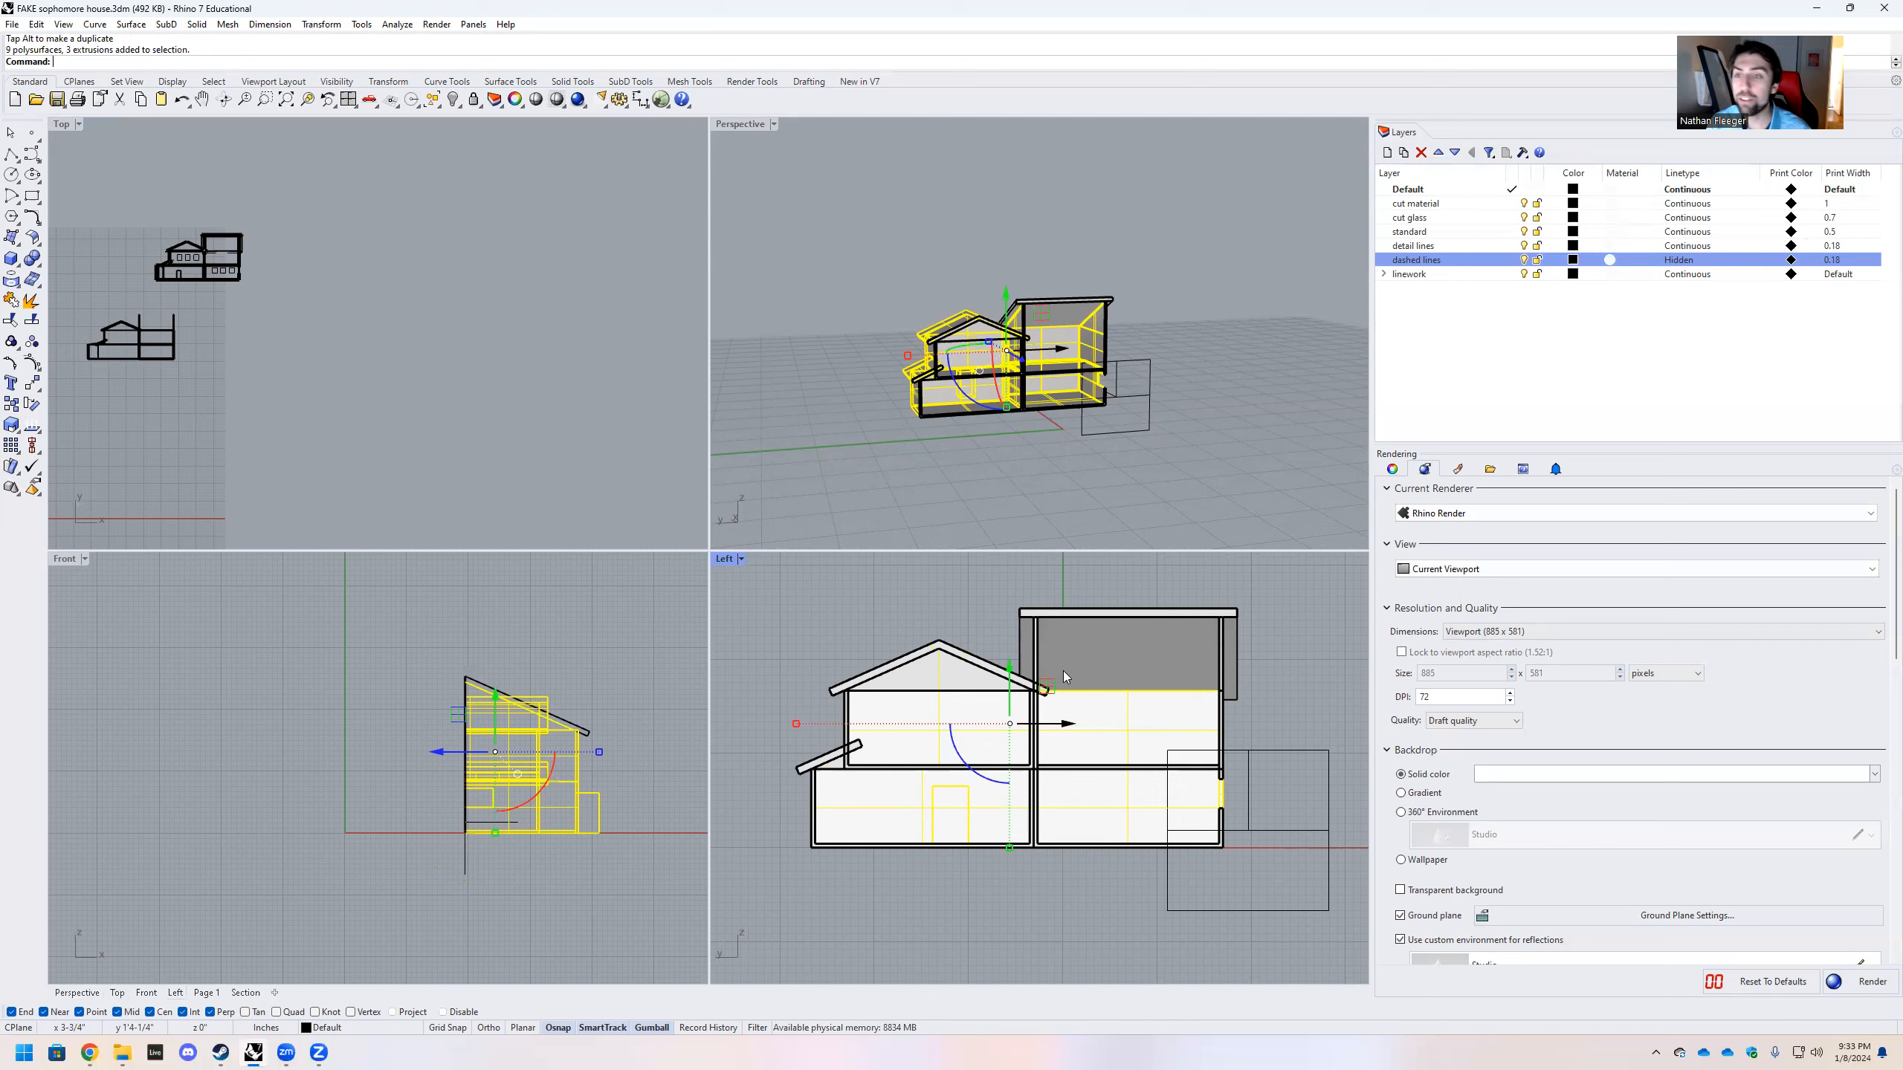
pyautogui.moveTo(757, 563); pyautogui.dragTo(1303, 923)
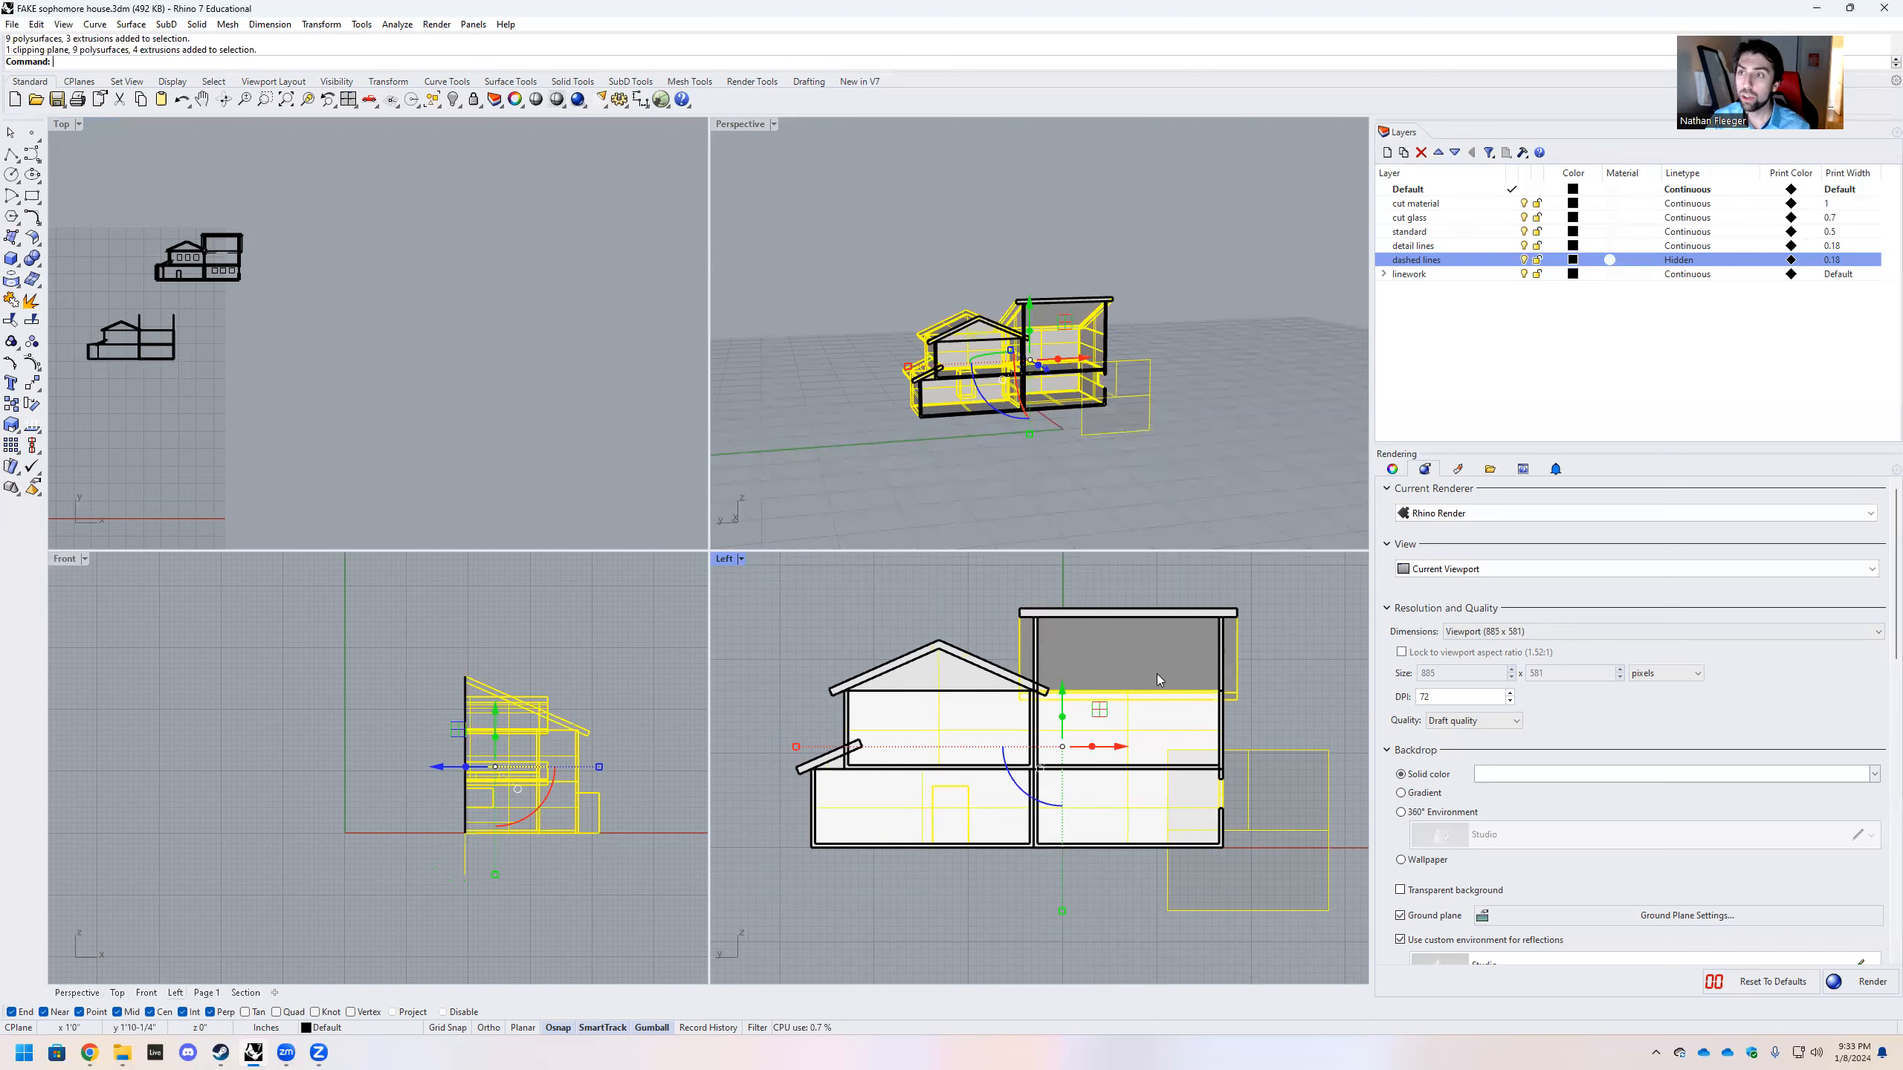
pyautogui.press('Return')
pyautogui.click(888, 674)
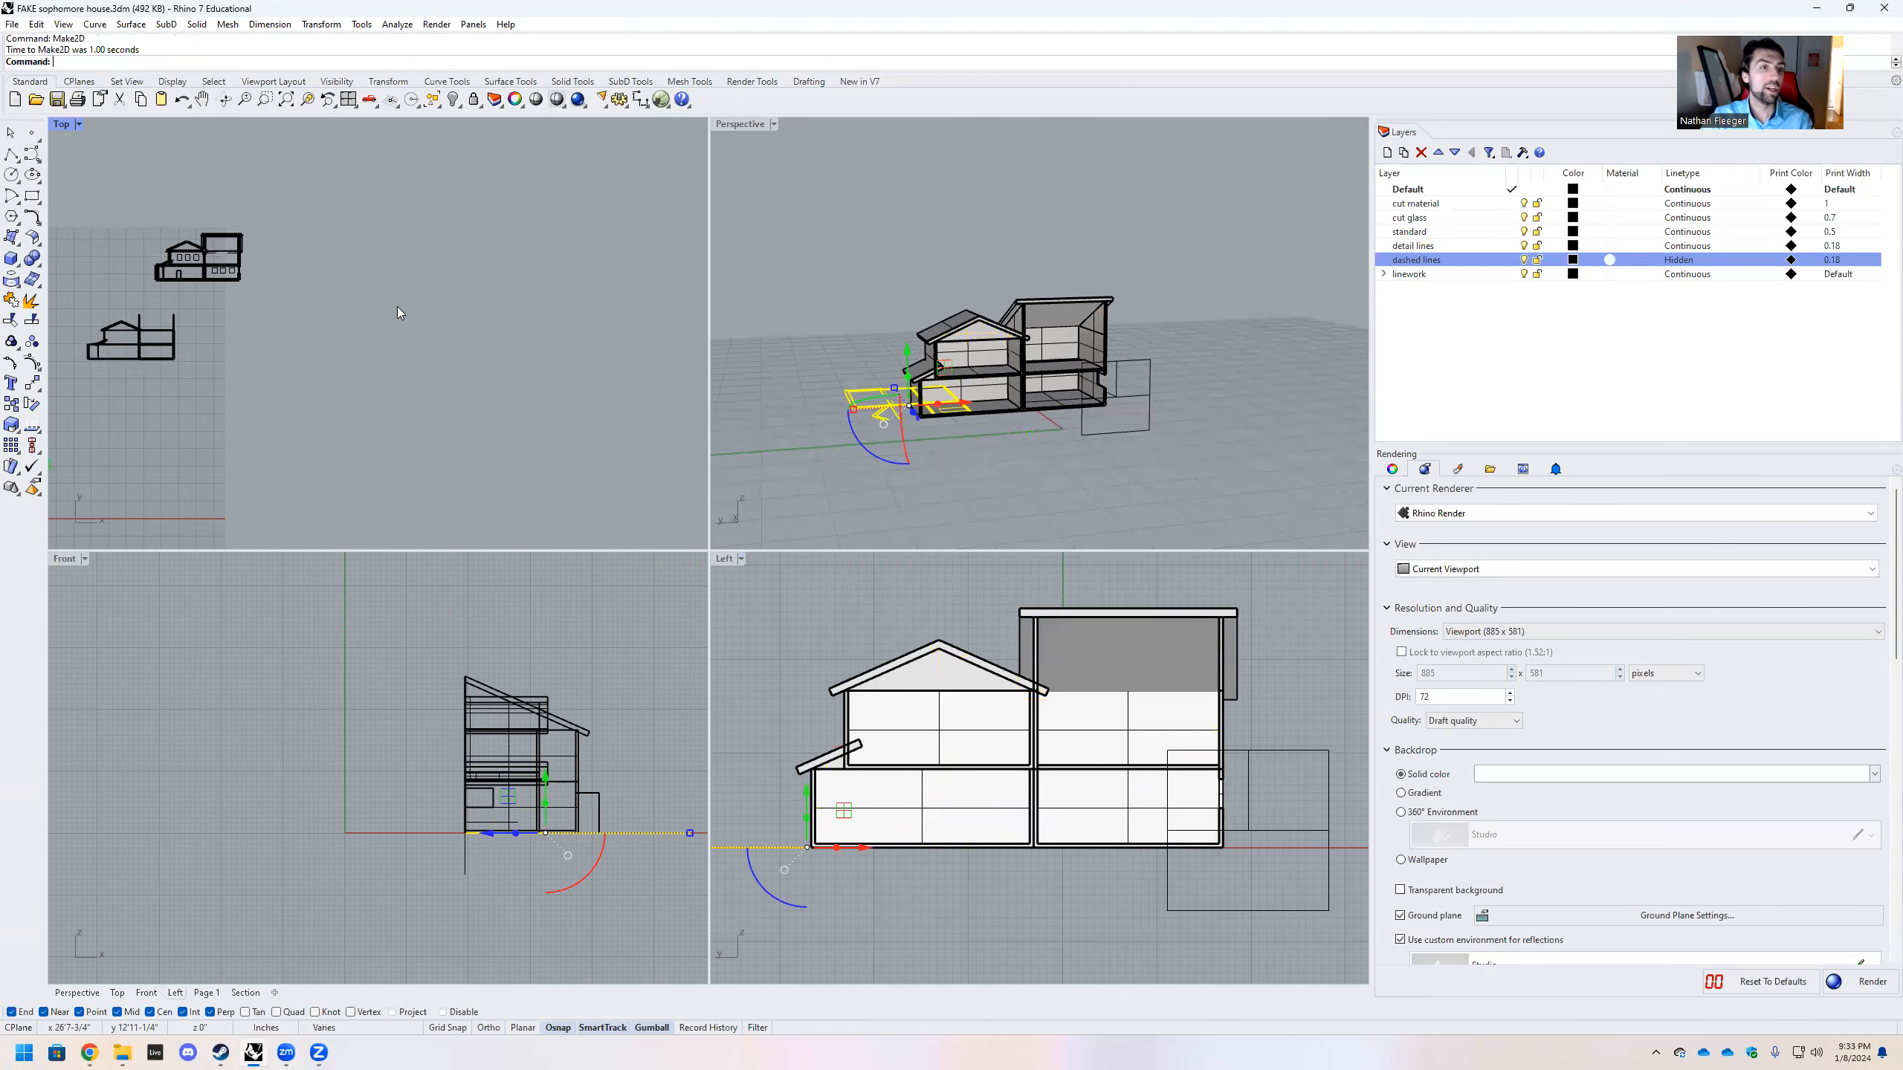
# Move the new Make2D section drawing in the Top view to empty space away from the existing linework, then deselect it
pyautogui.scroll(-4, 398, 304)
pyautogui.moveTo(188, 409)
pyautogui.mouseDown()
pyautogui.moveTo(255, 323)
pyautogui.moveTo(430, 320)
pyautogui.mouseUp()
pyautogui.scroll(2, 430, 320)
pyautogui.scroll(5, 449, 319)
pyautogui.click(431, 164)
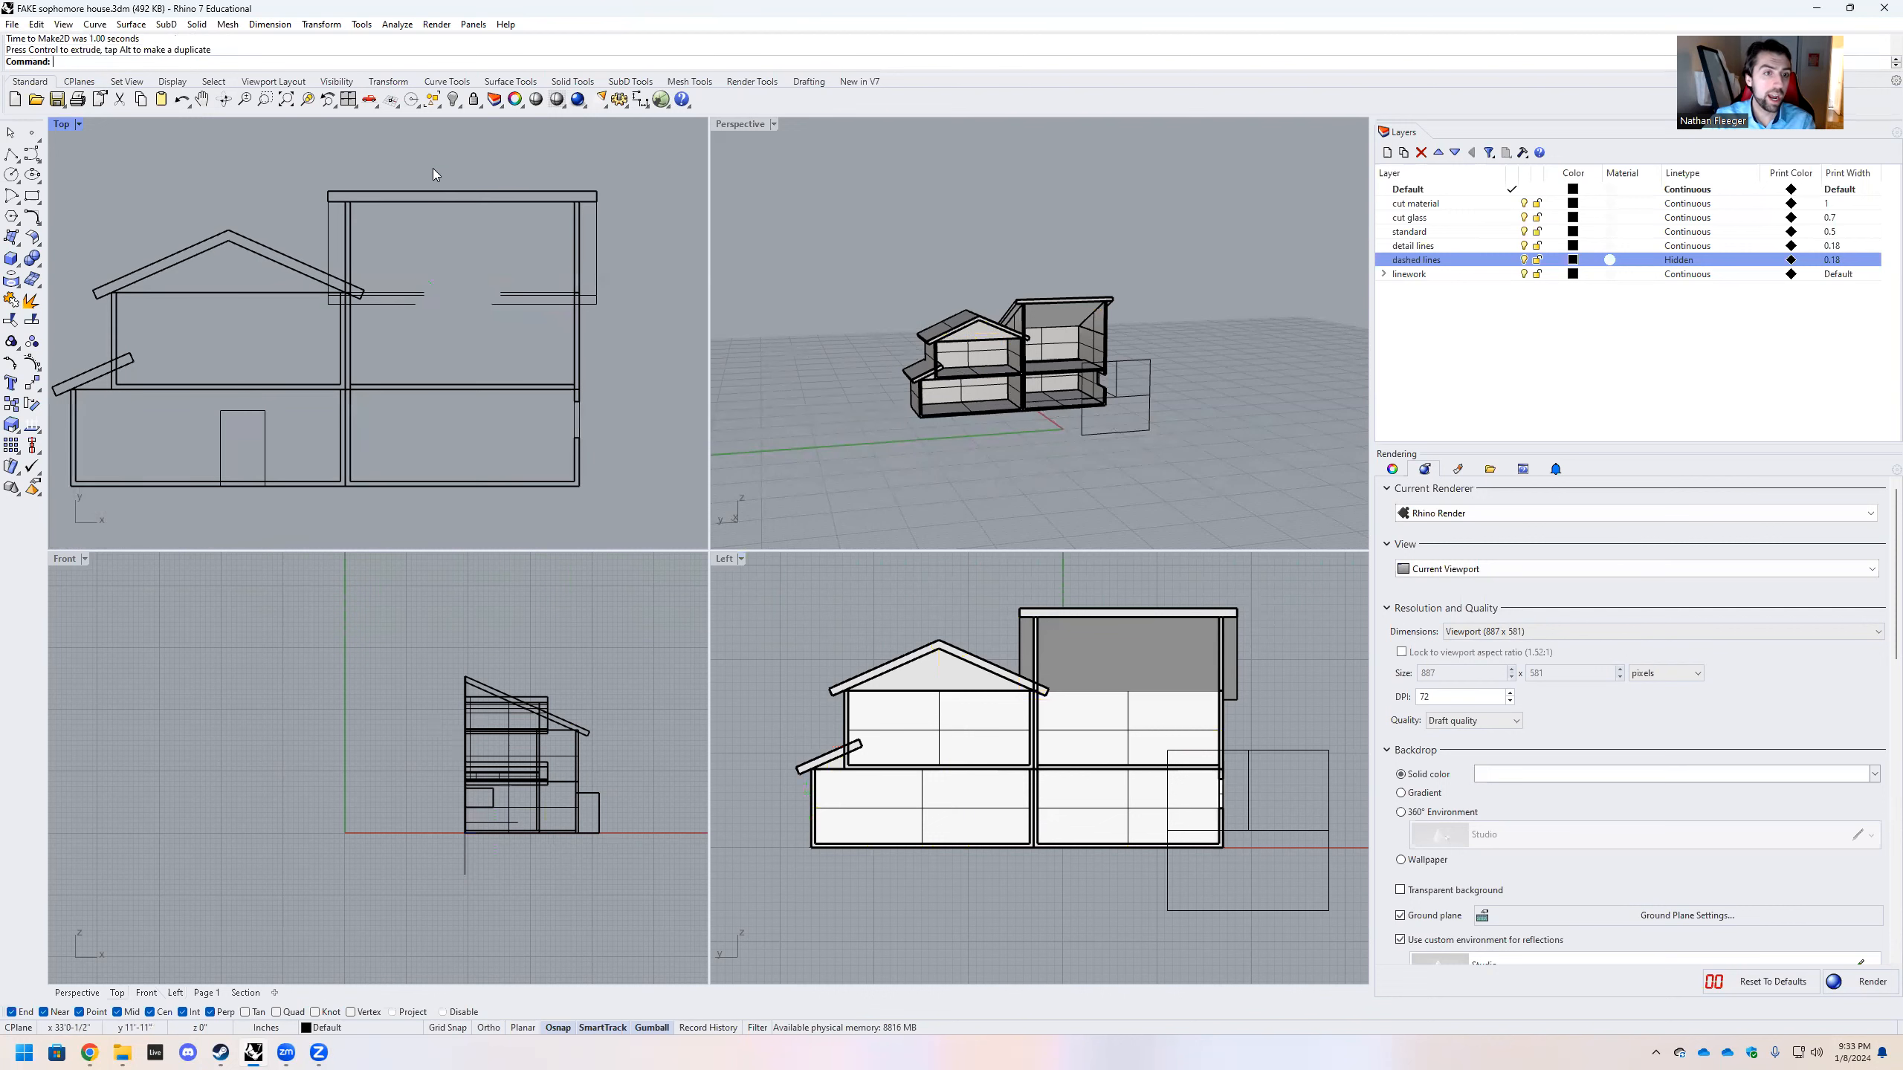
# Set the print width of all the moved section curves to By Layer
pyautogui.scroll(-2, 630, 356)
pyautogui.moveTo(653, 455)
pyautogui.mouseDown()
pyautogui.moveTo(326, 221)
pyautogui.moveTo(253, 201)
pyautogui.mouseUp()
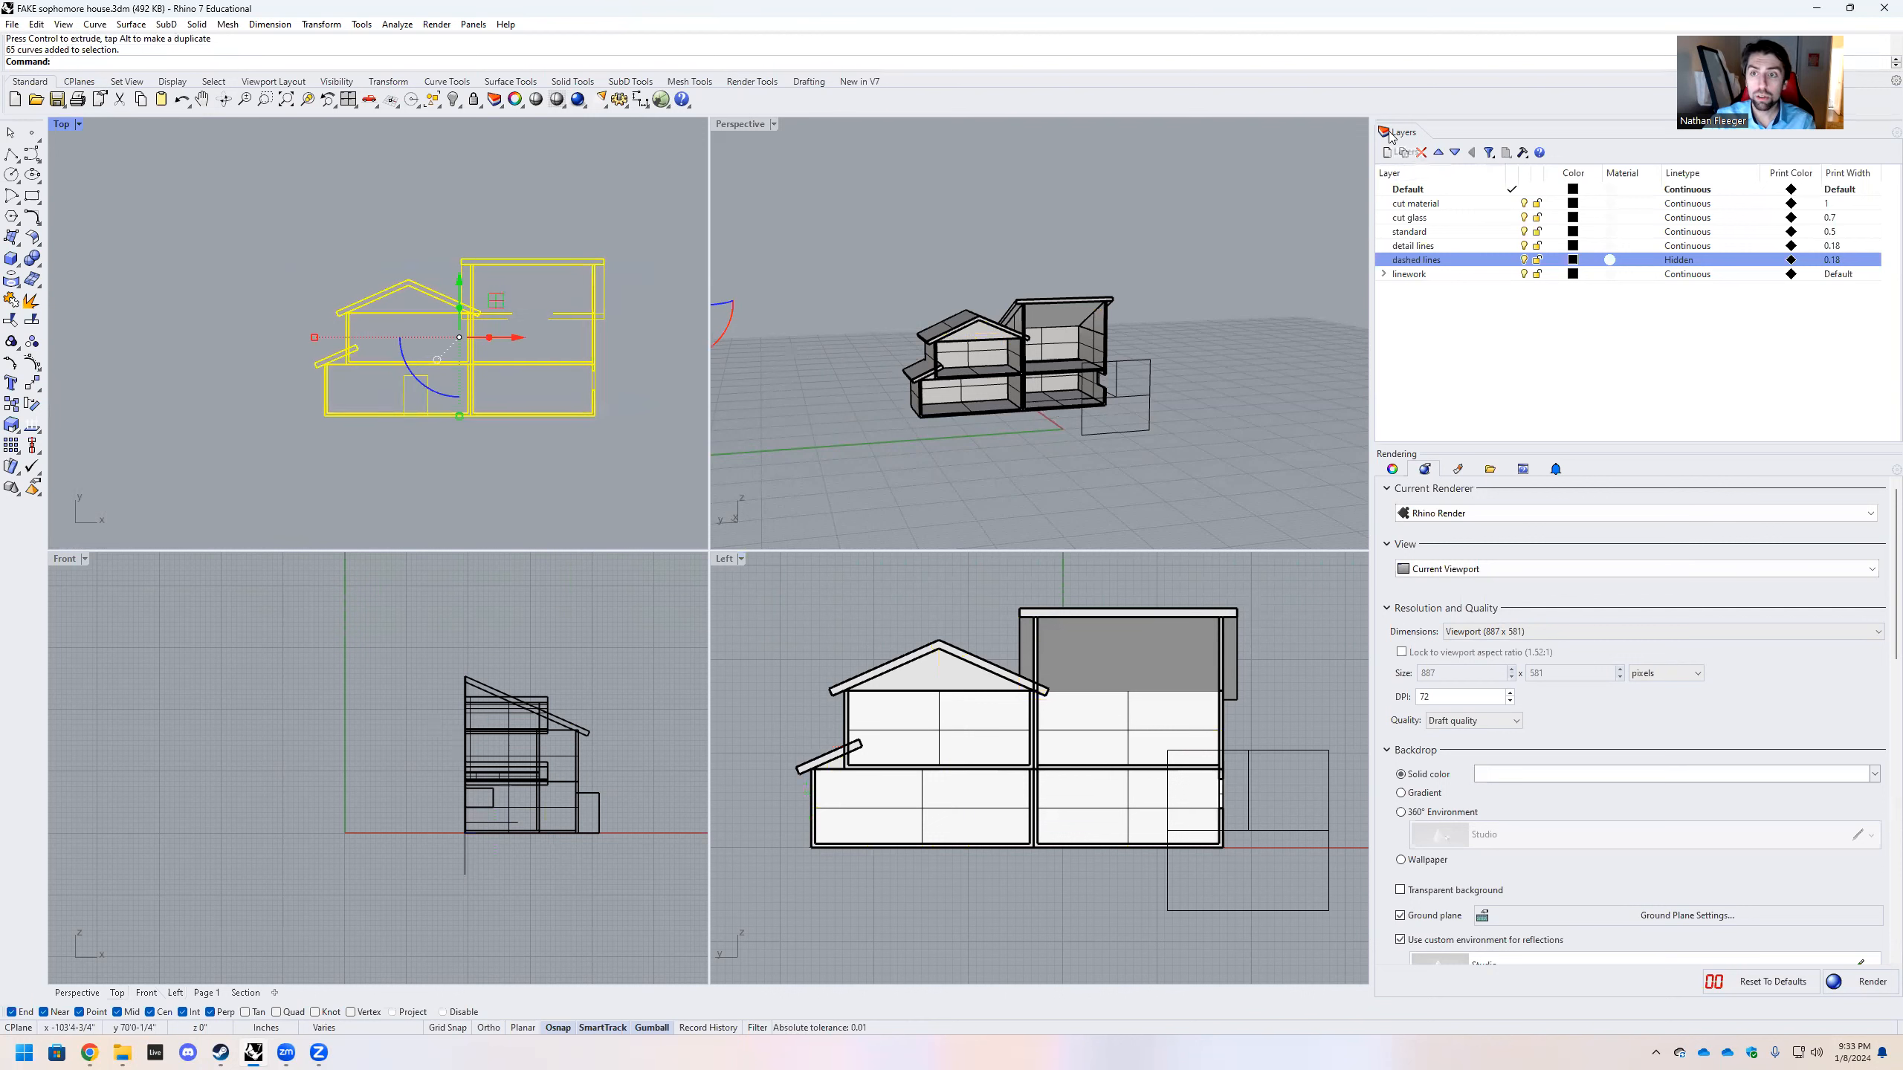
pyautogui.click(1393, 469)
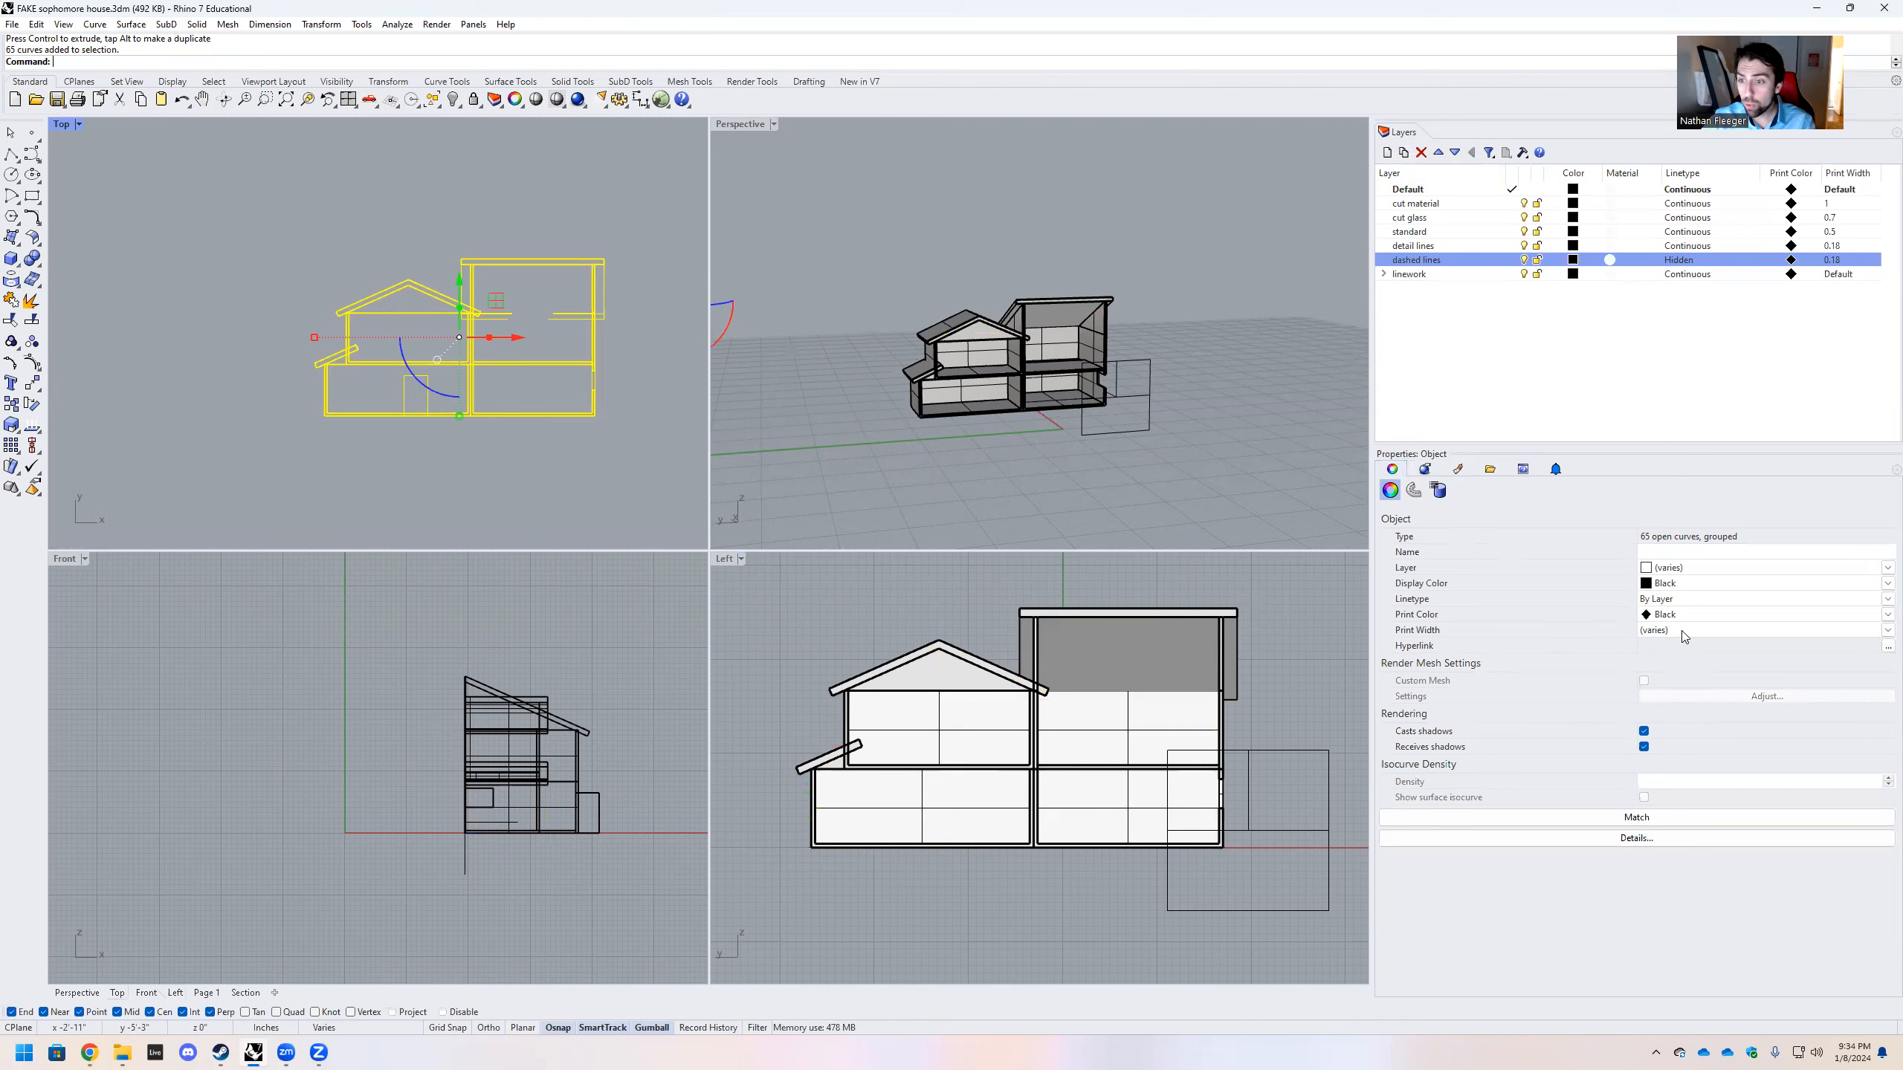
pyautogui.click(1882, 634)
pyautogui.click(1884, 633)
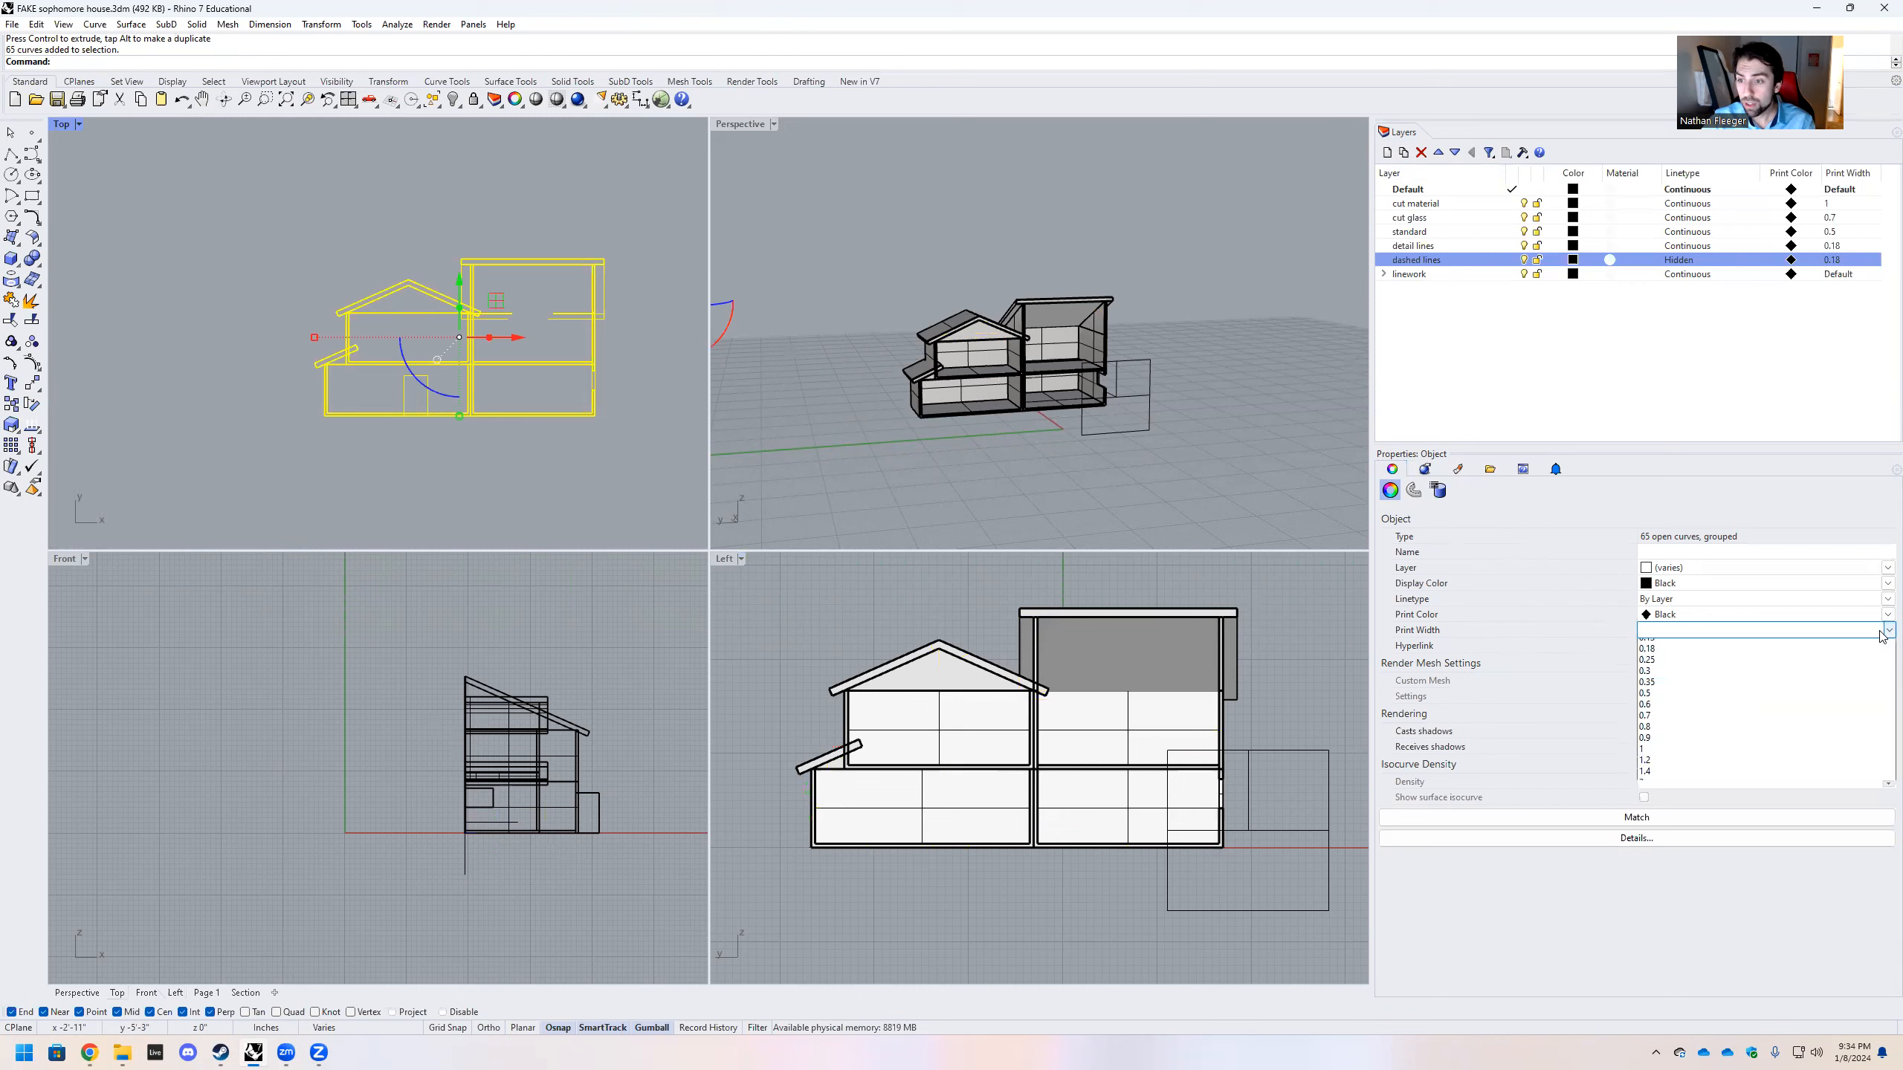
pyautogui.click(1814, 646)
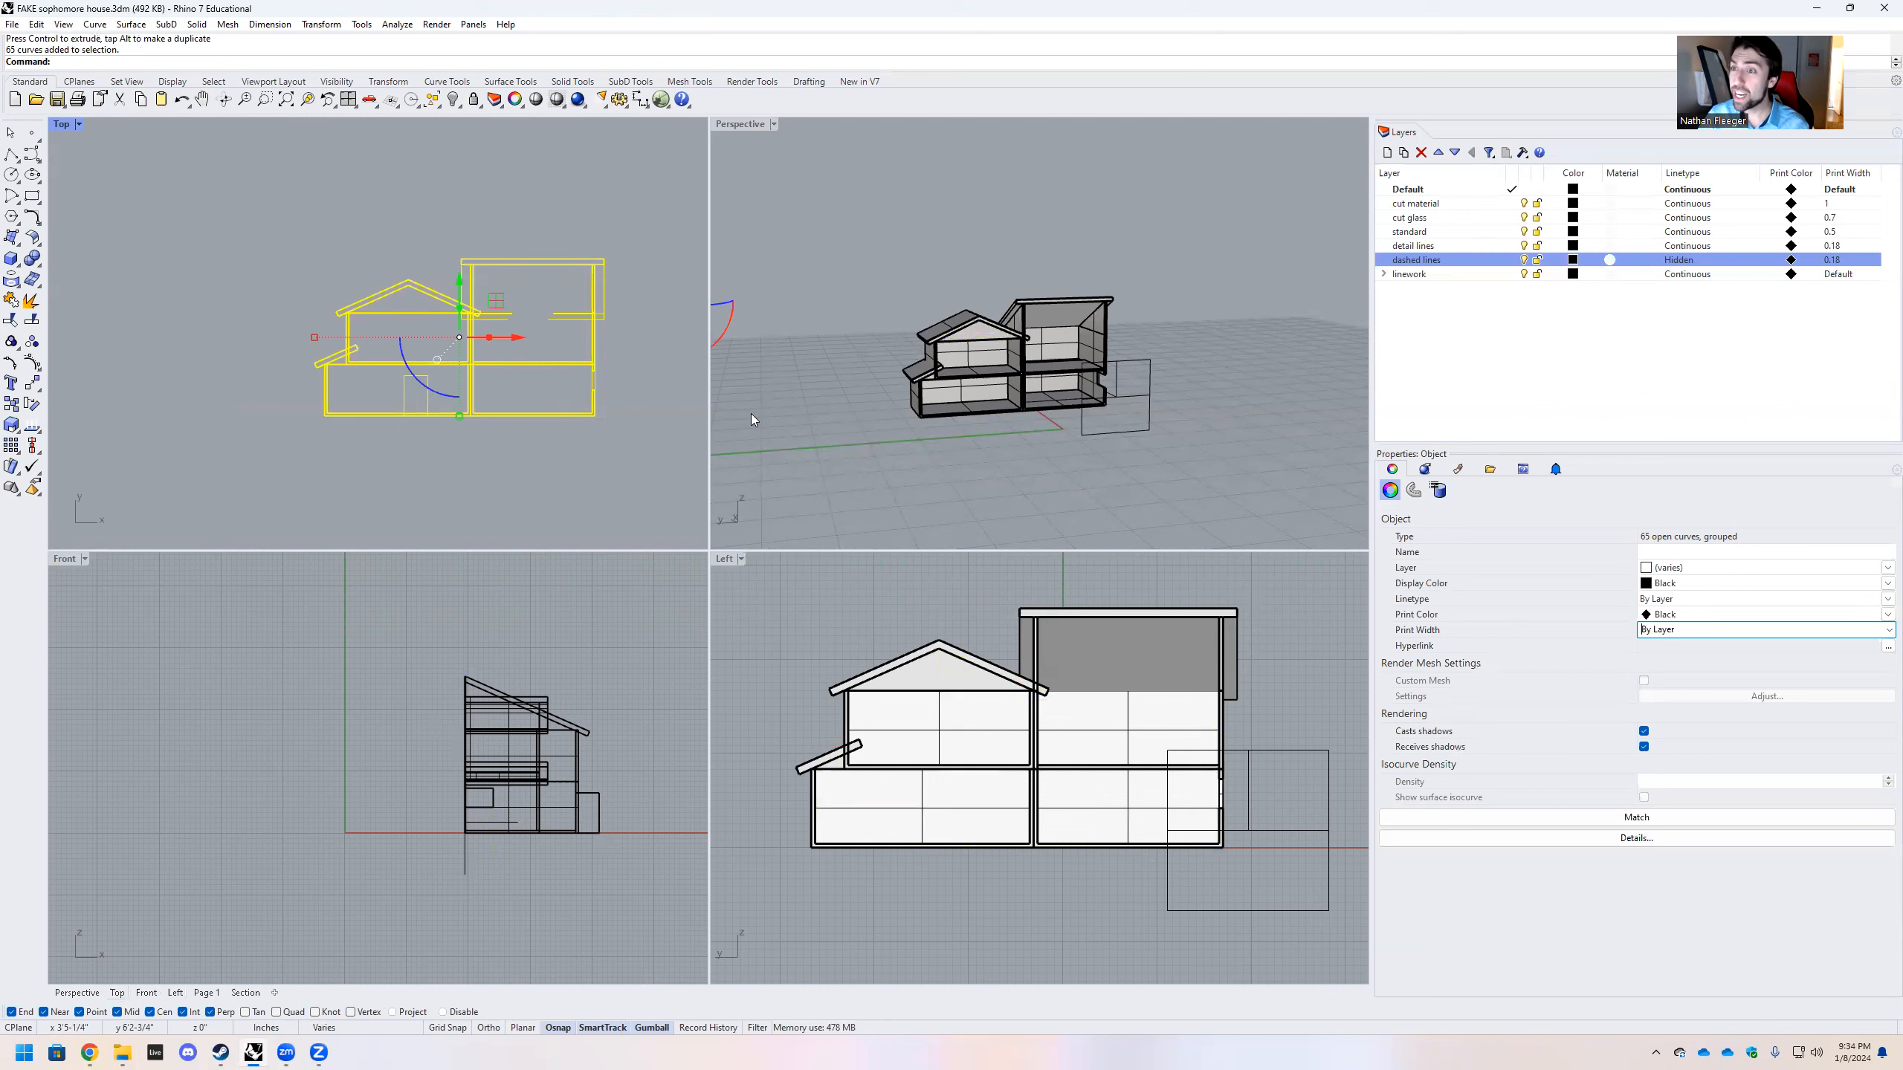
pyautogui.click(579, 444)
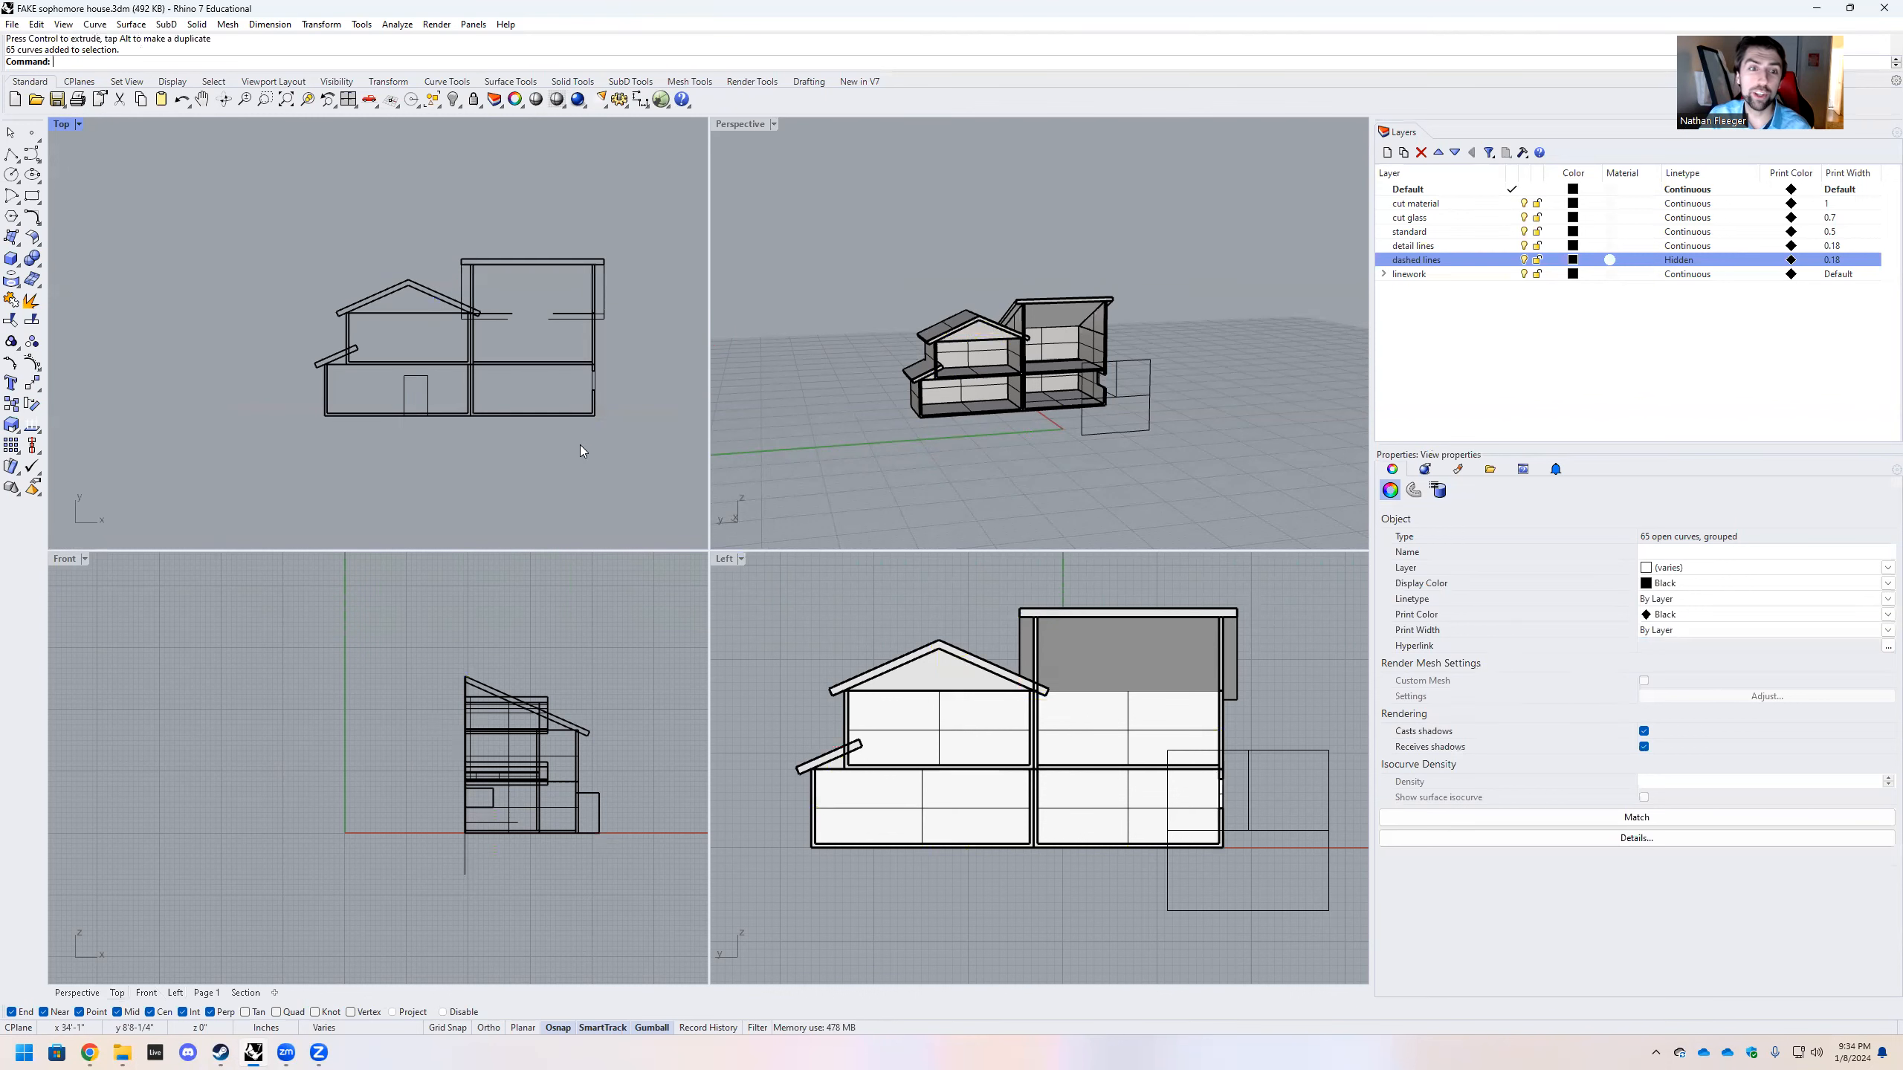
# Examine the section linework in the enlarged Top view, including the roofs, walls and door, and return to the four-viewport layout
pyautogui.doubleClick(58, 125)
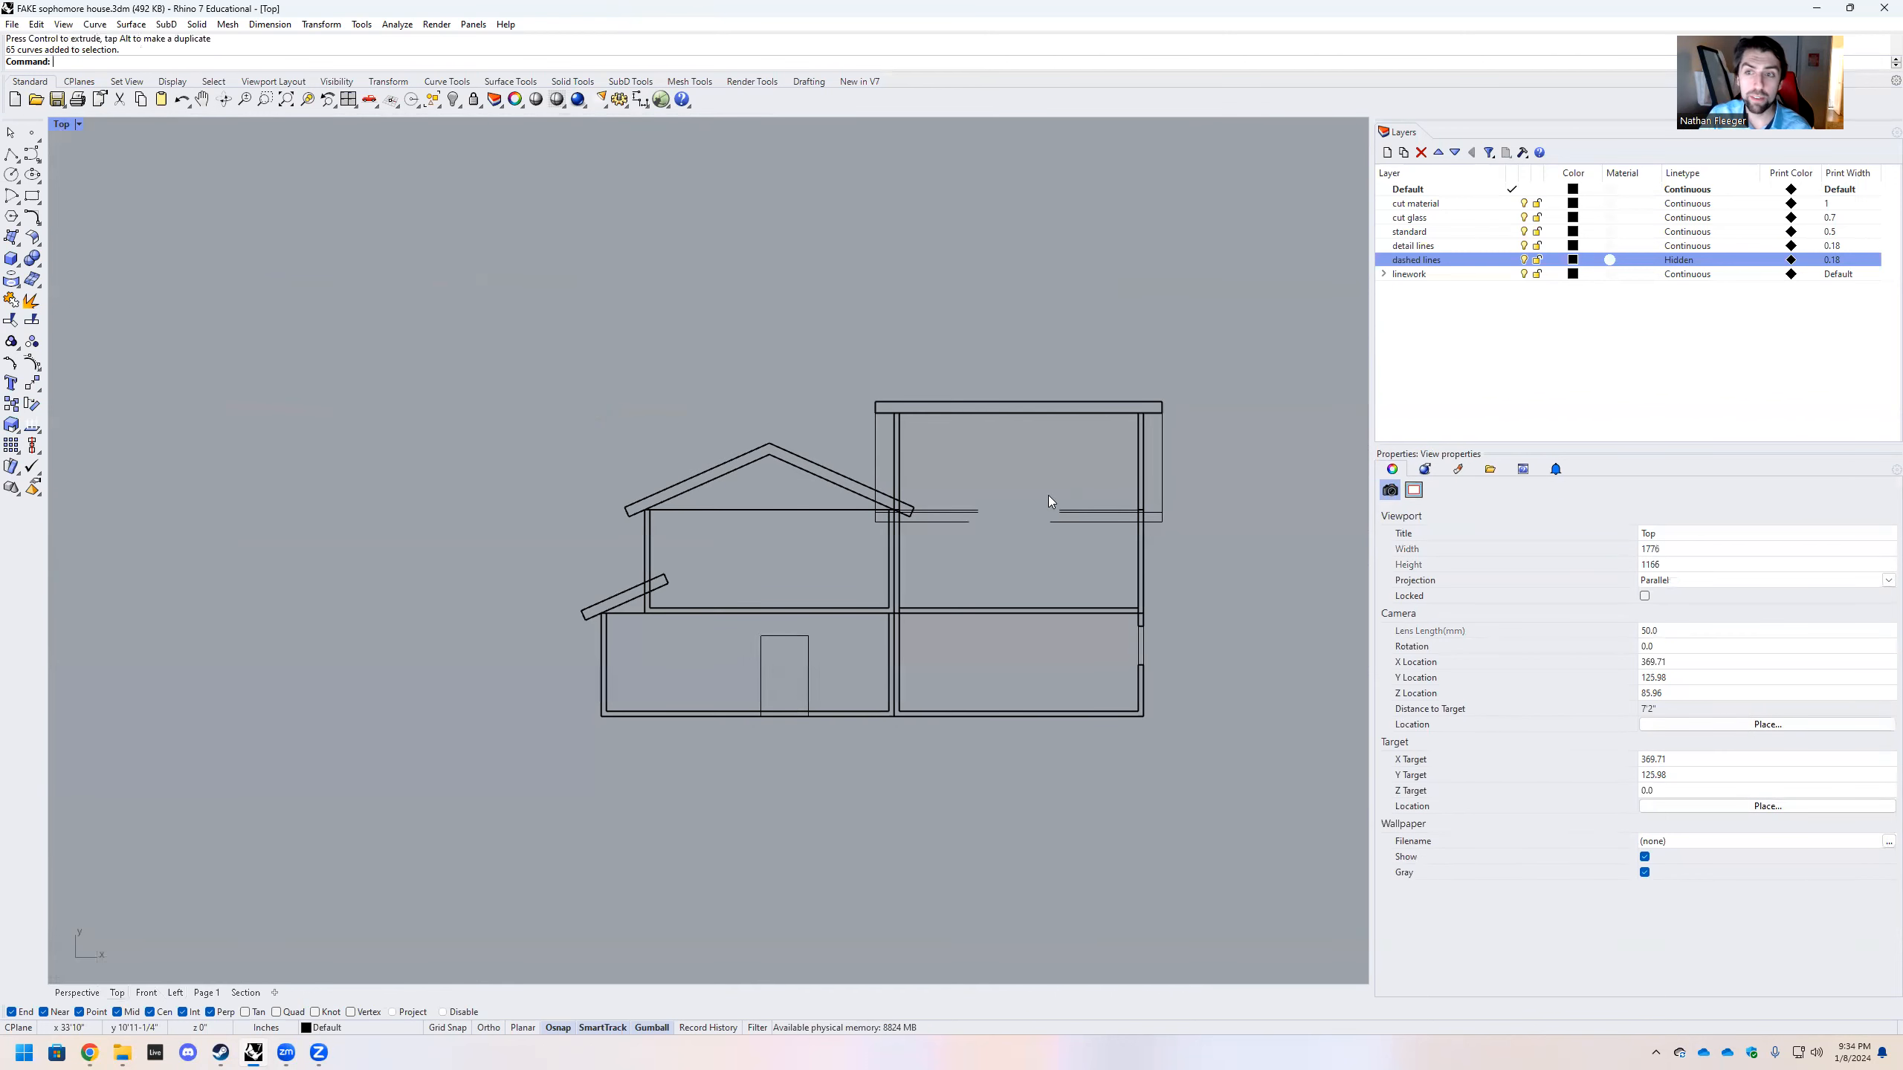
pyautogui.scroll(3, 1054, 559)
pyautogui.scroll(-2, 1014, 530)
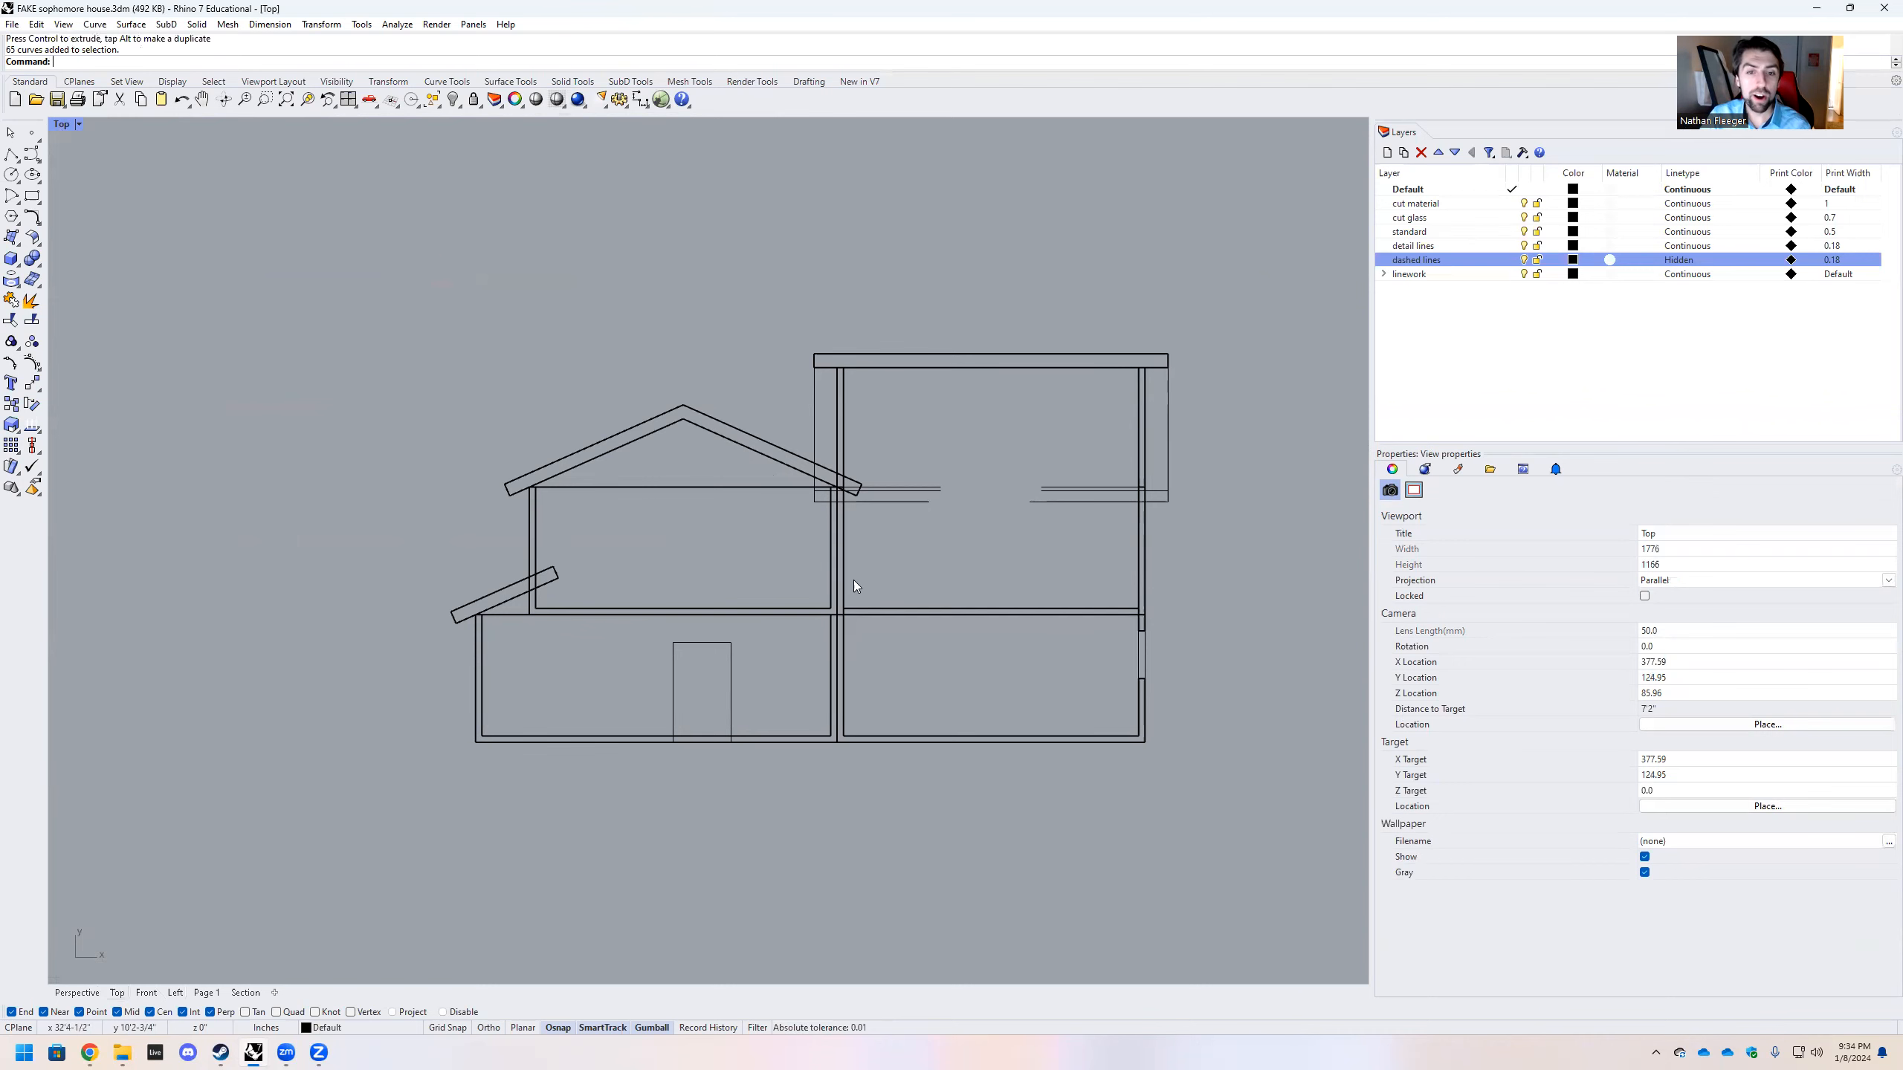
pyautogui.scroll(4, 835, 535)
pyautogui.scroll(-5, 823, 523)
pyautogui.scroll(3, 849, 576)
pyautogui.scroll(-6, 848, 575)
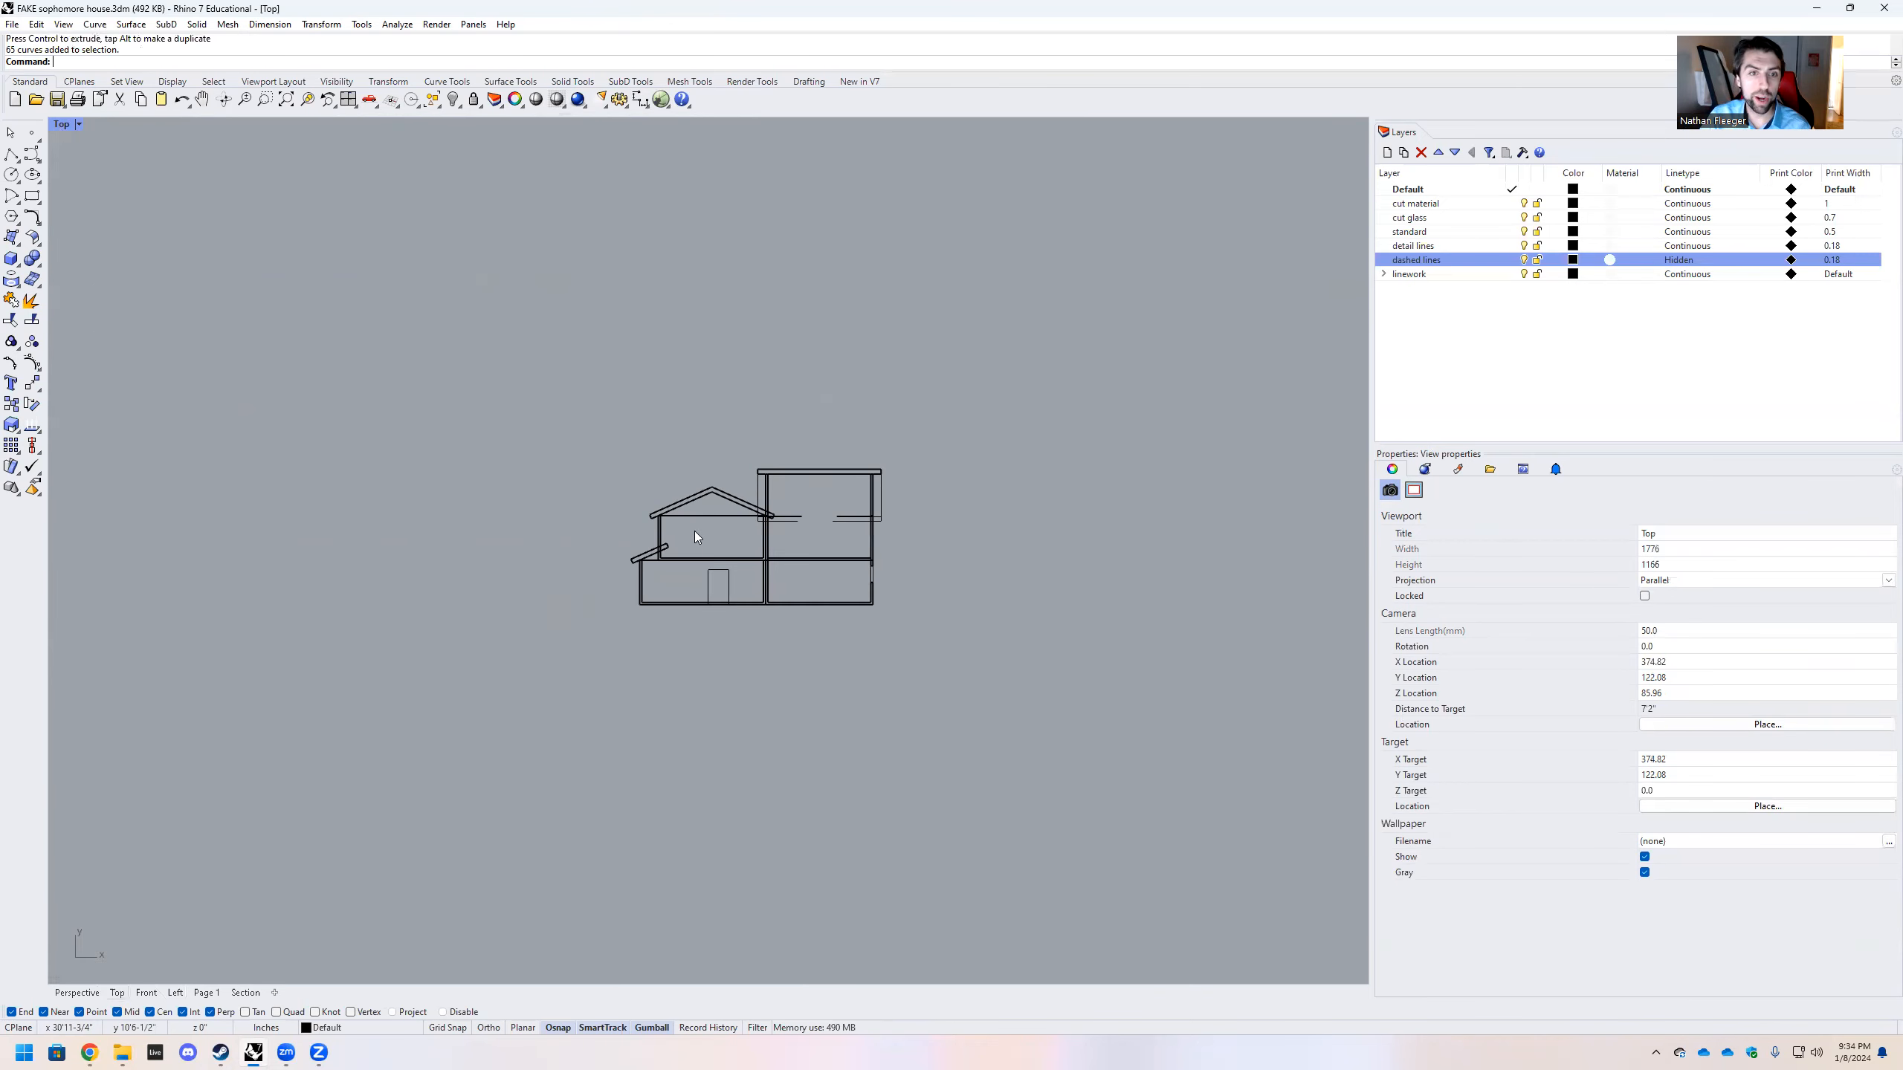
pyautogui.scroll(4, 694, 531)
pyautogui.doubleClick(60, 125)
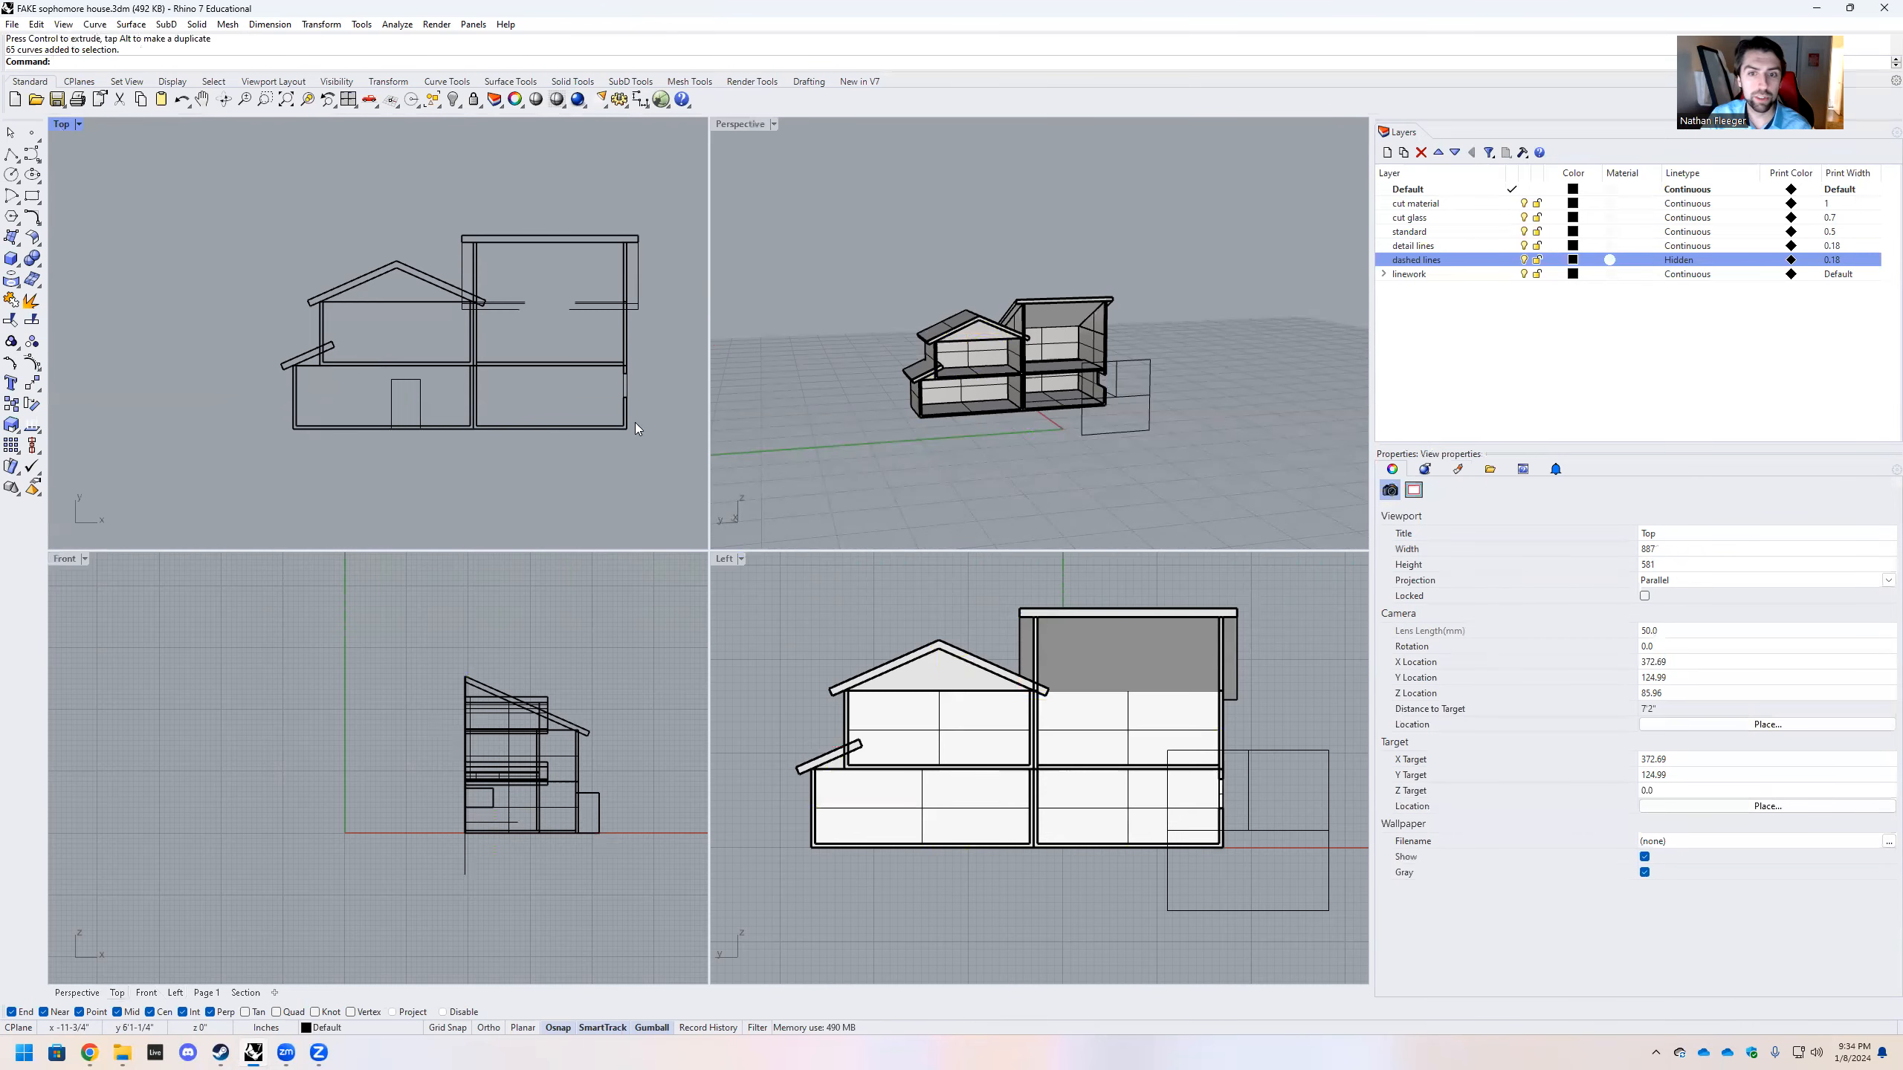
# Shift the clipping plane slightly so that the section also cuts through the round volume at the end of the house
pyautogui.moveTo(1152, 416)
pyautogui.mouseDown(button='right')
pyautogui.moveTo(1211, 457)
pyautogui.moveTo(1173, 446)
pyautogui.mouseUp(button='right')
pyautogui.click(1173, 446)
pyautogui.moveTo(1178, 415)
pyautogui.mouseDown()
pyautogui.moveTo(1139, 426)
pyautogui.moveTo(1154, 421)
pyautogui.mouseUp()
pyautogui.moveTo(949, 366); pyautogui.dragTo(978, 575, button='right')
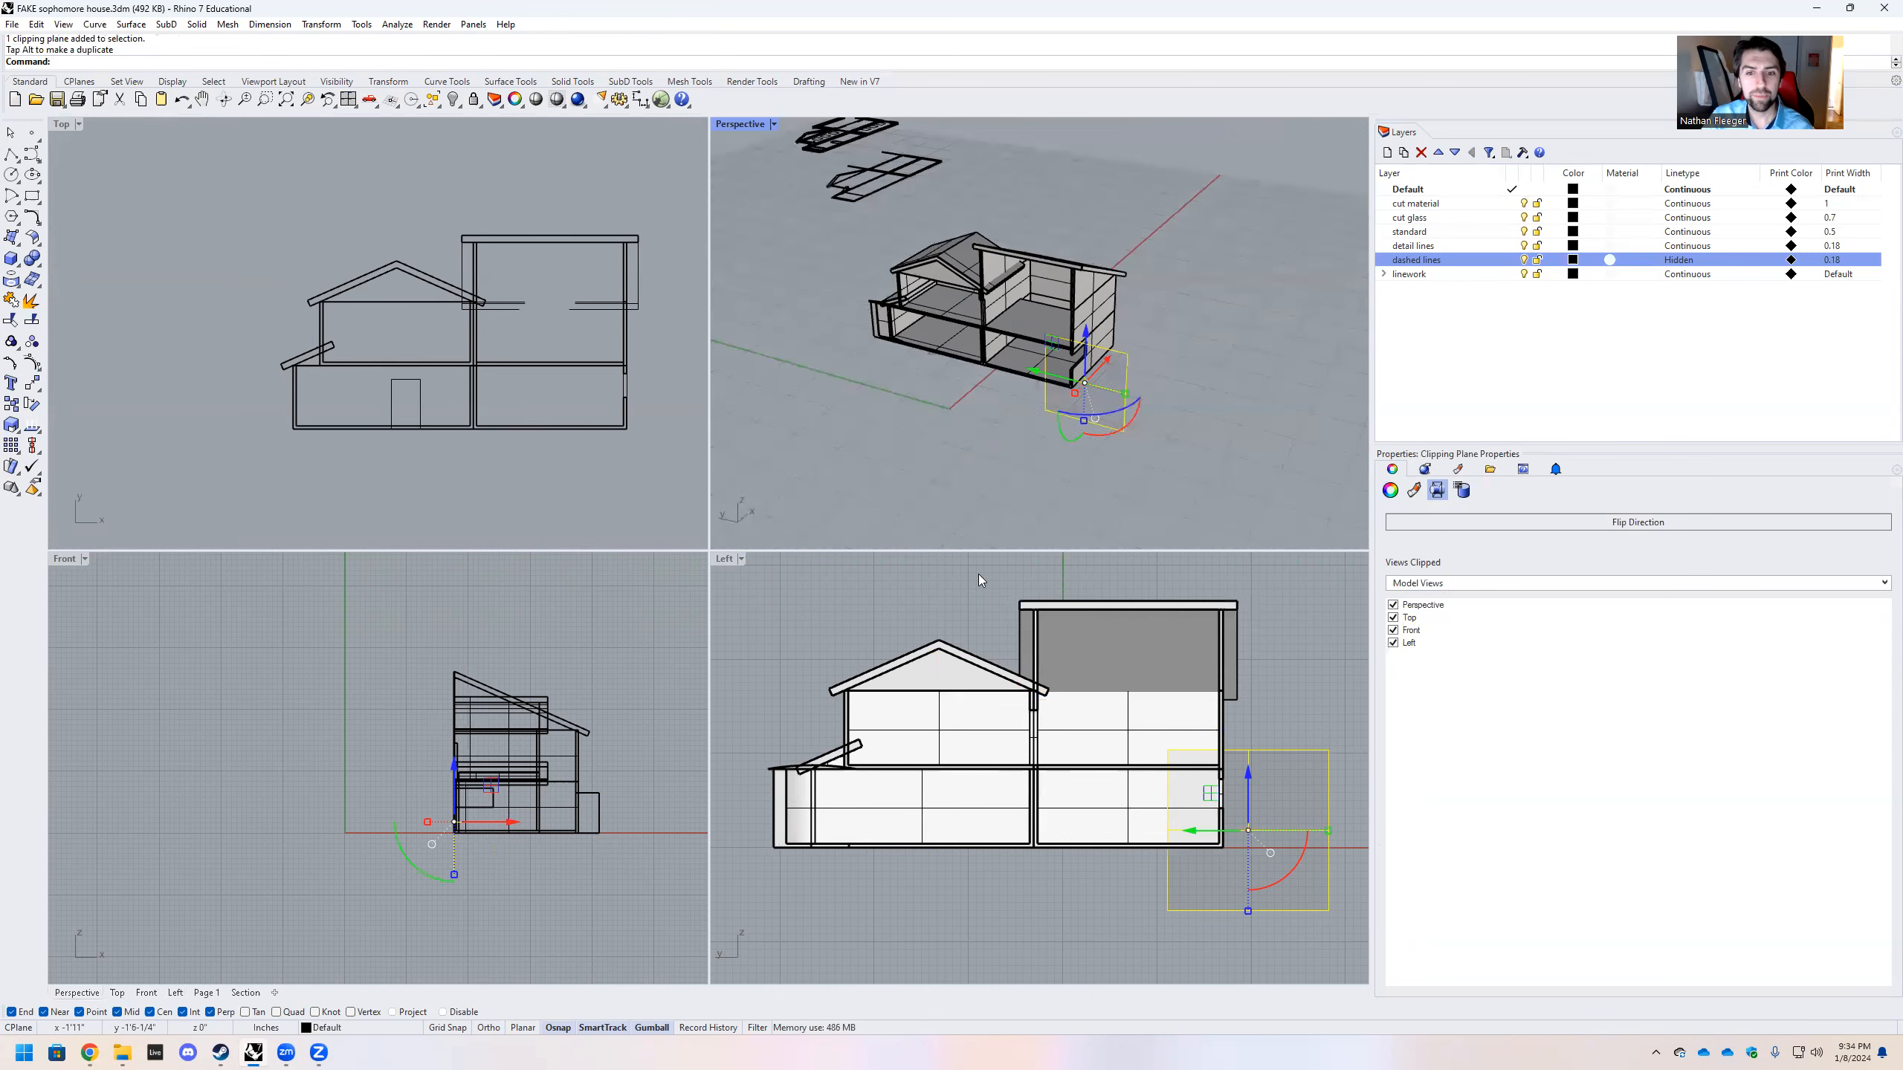
# Select the house and clipping plane in the Left view and create a second Make2D drawing of the new cut
pyautogui.scroll(-4, 911, 691)
pyautogui.moveTo(946, 705); pyautogui.dragTo(934, 702, button='right')
pyautogui.moveTo(765, 591); pyautogui.dragTo(1180, 843)
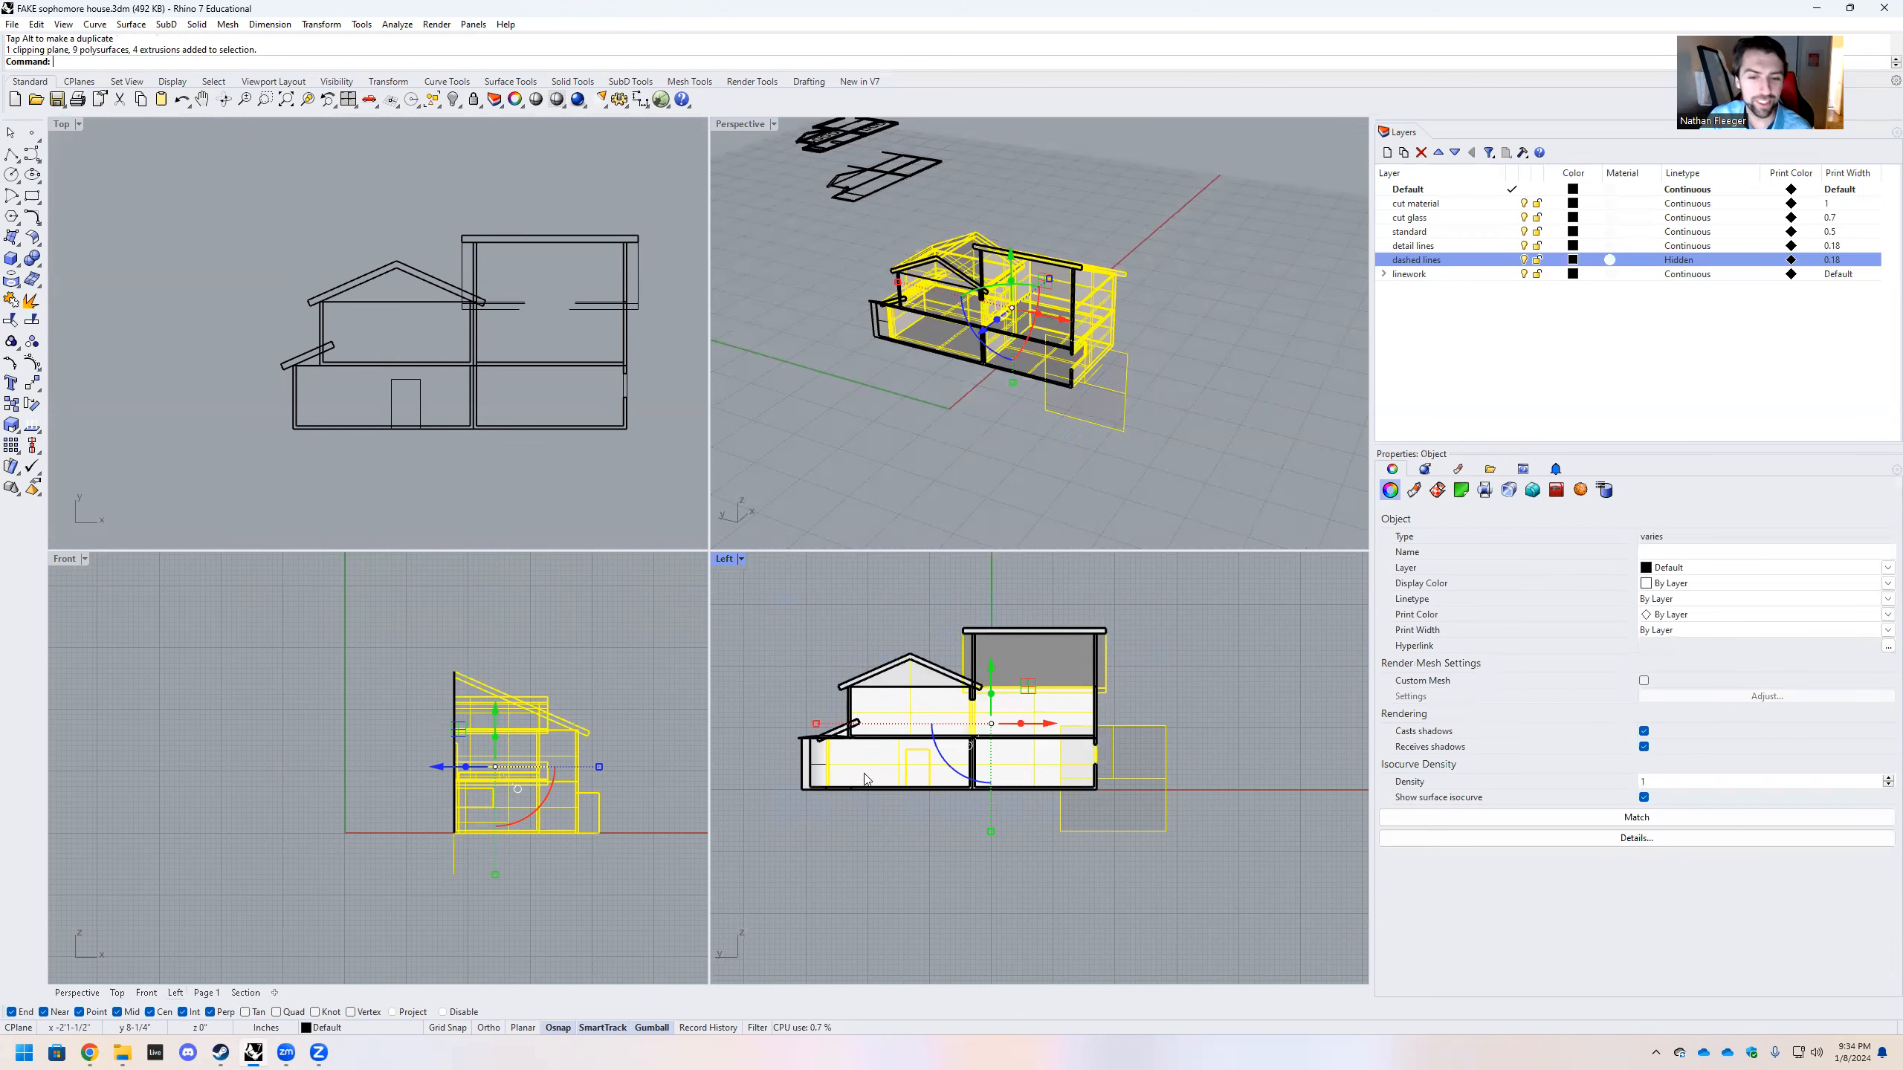
pyautogui.scroll(5, 807, 755)
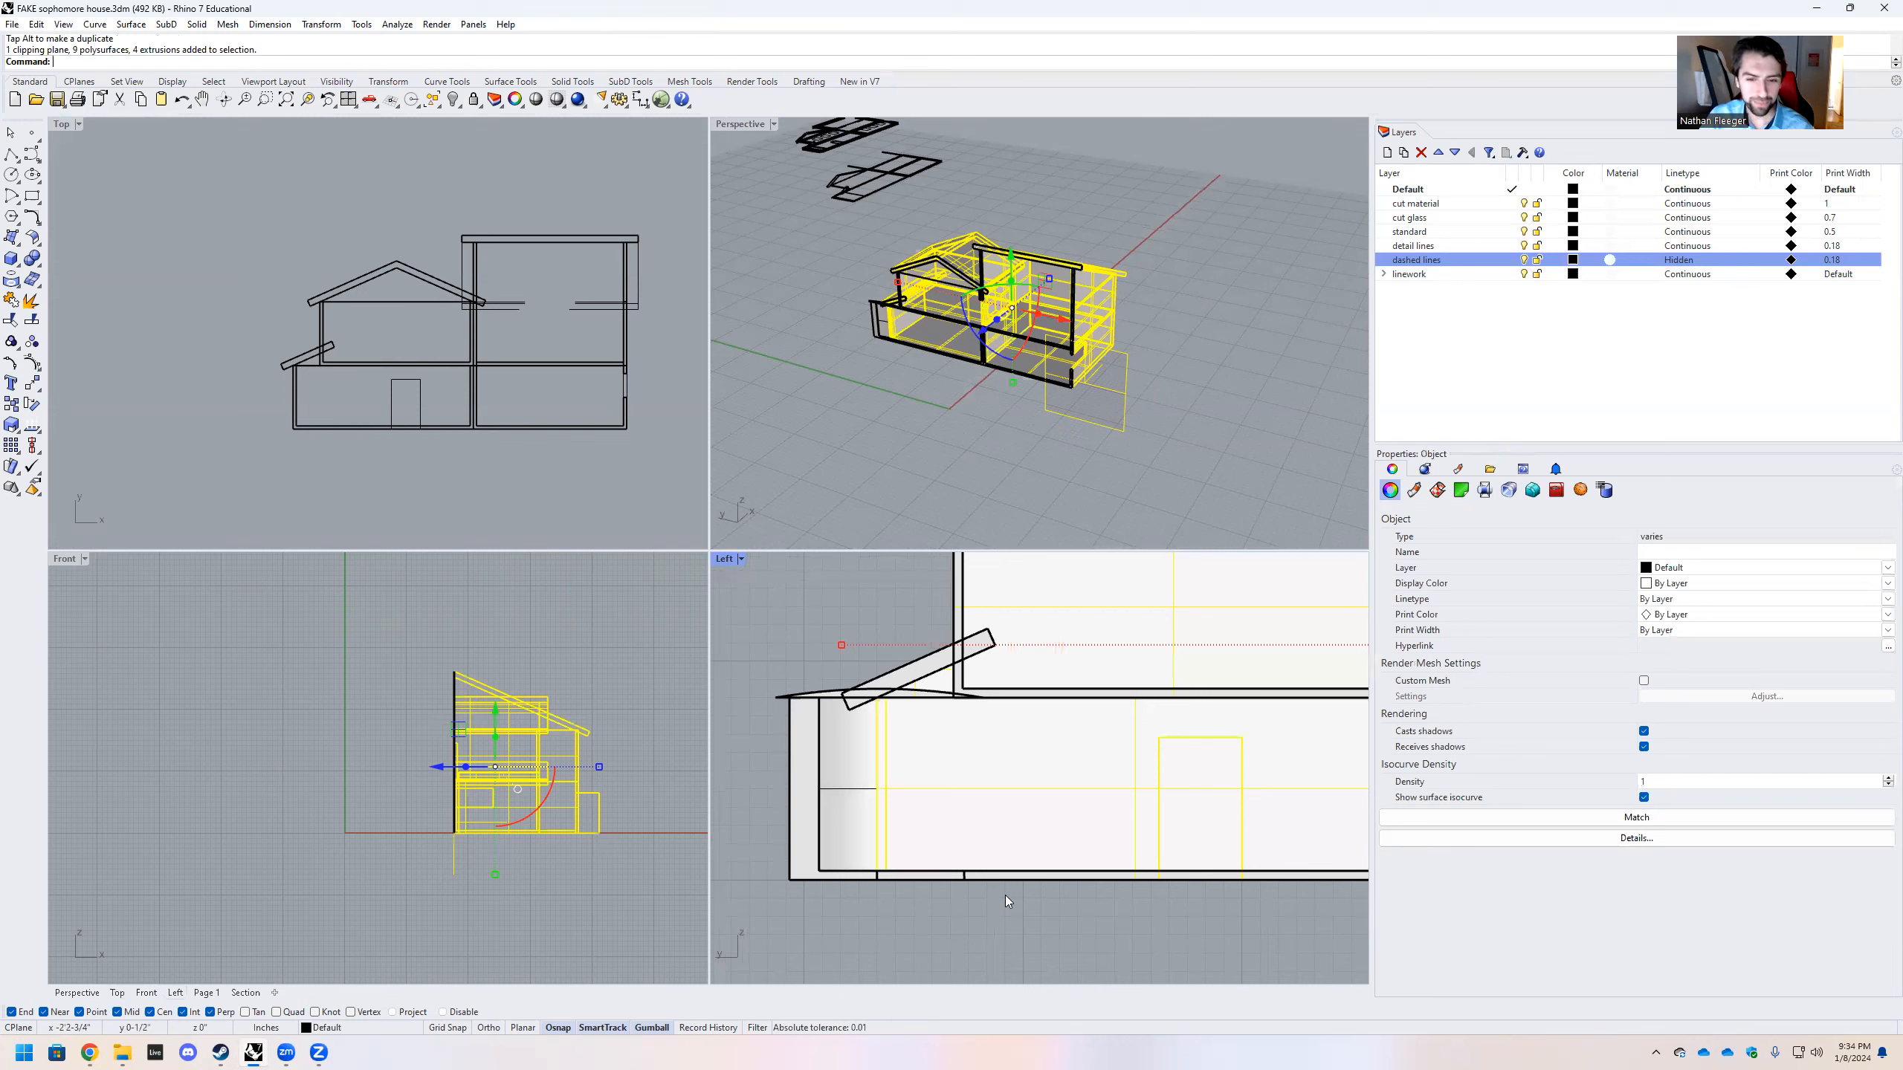
pyautogui.moveTo(1019, 927); pyautogui.dragTo(811, 633)
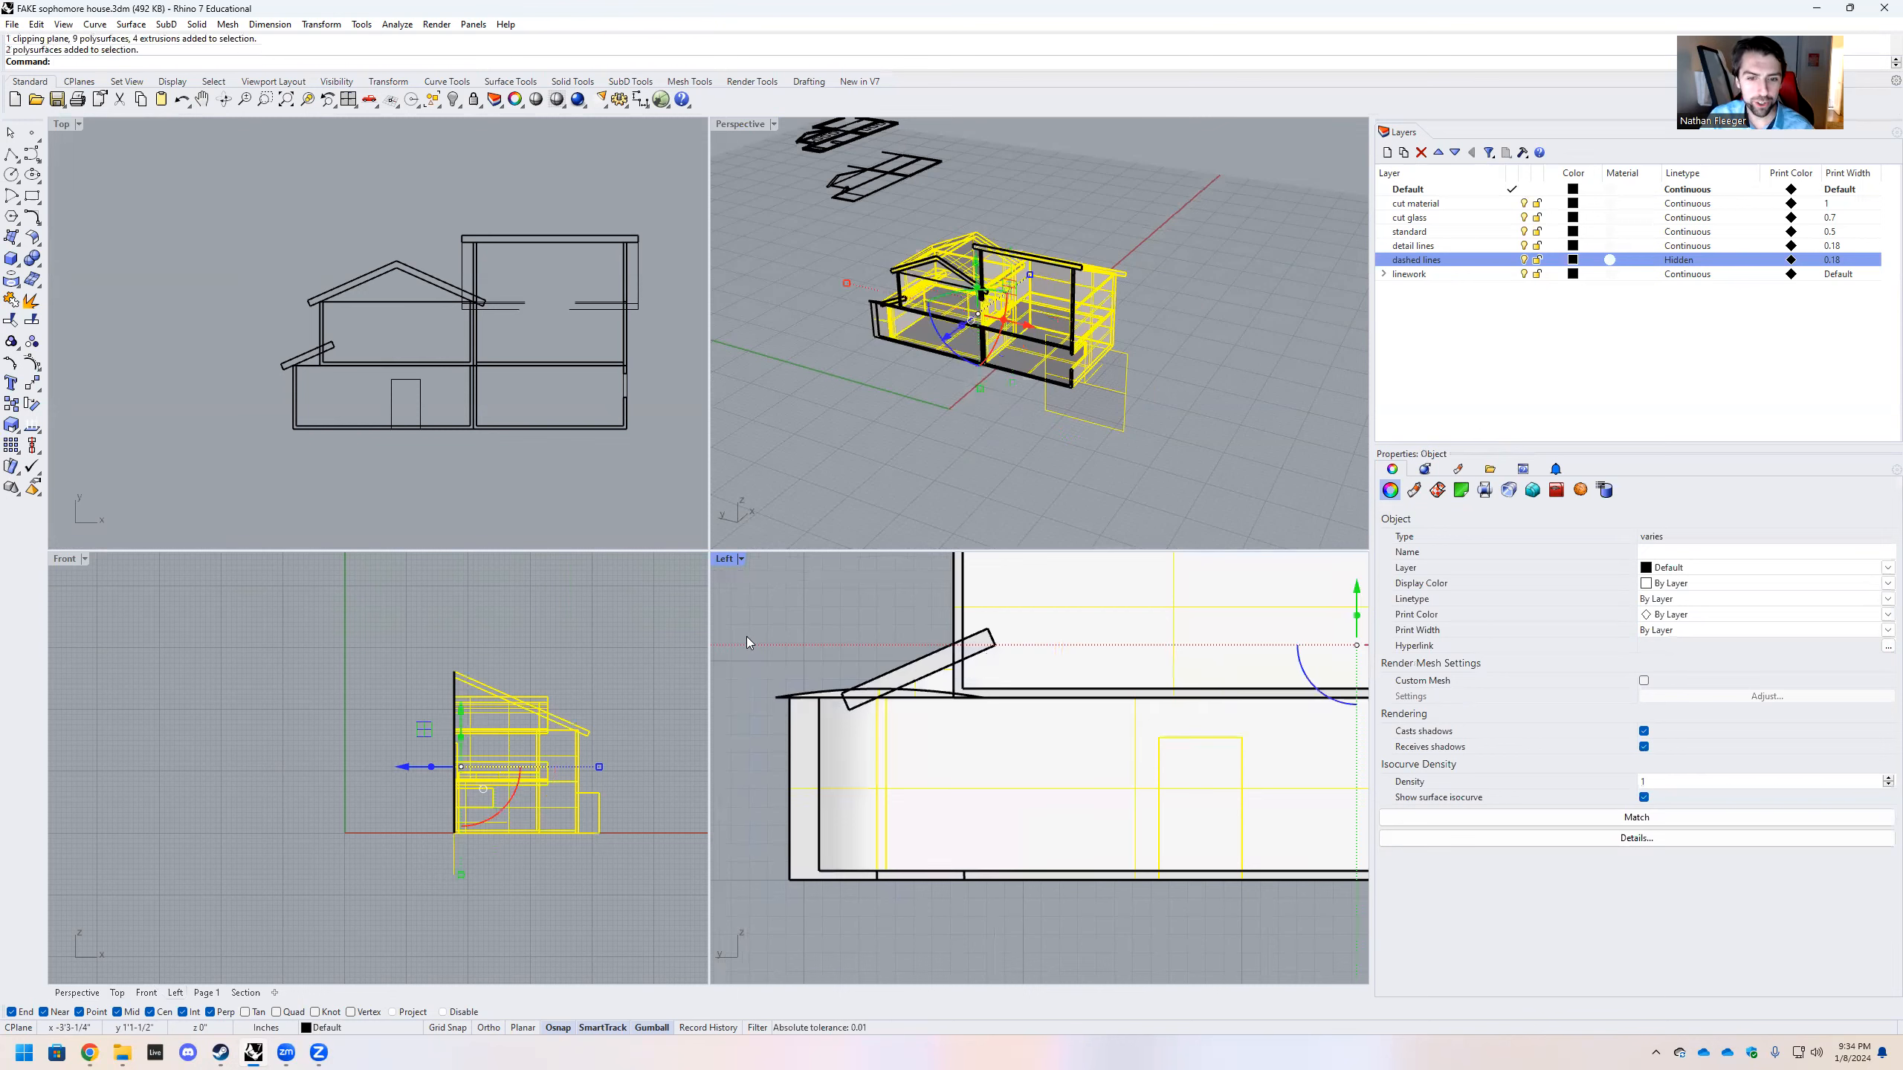
pyautogui.scroll(-5, 926, 795)
pyautogui.moveTo(1299, 881); pyautogui.dragTo(779, 578)
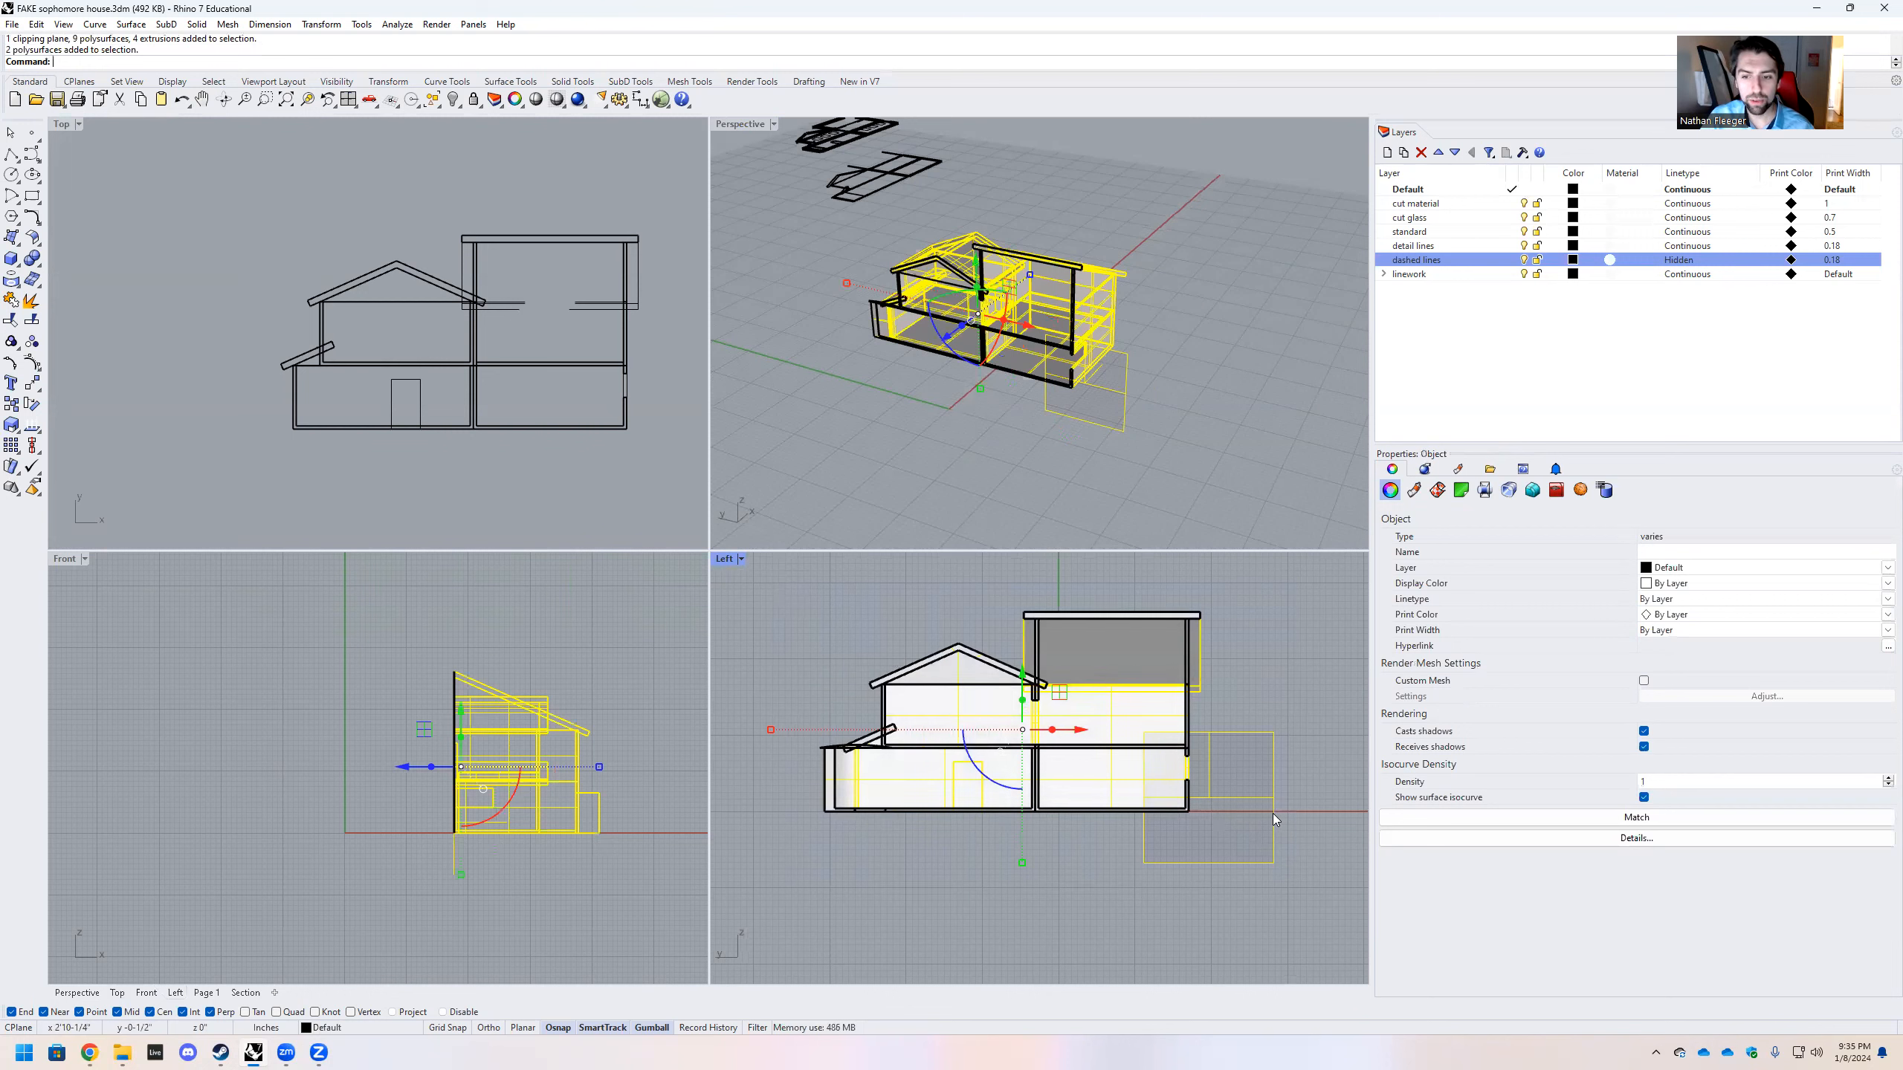
pyautogui.write('Make2D')
pyautogui.press('Return')
pyautogui.press('Return')
# Move the second Make2D section drawing in the Top view to empty space above the first one
pyautogui.scroll(-15, 309, 384)
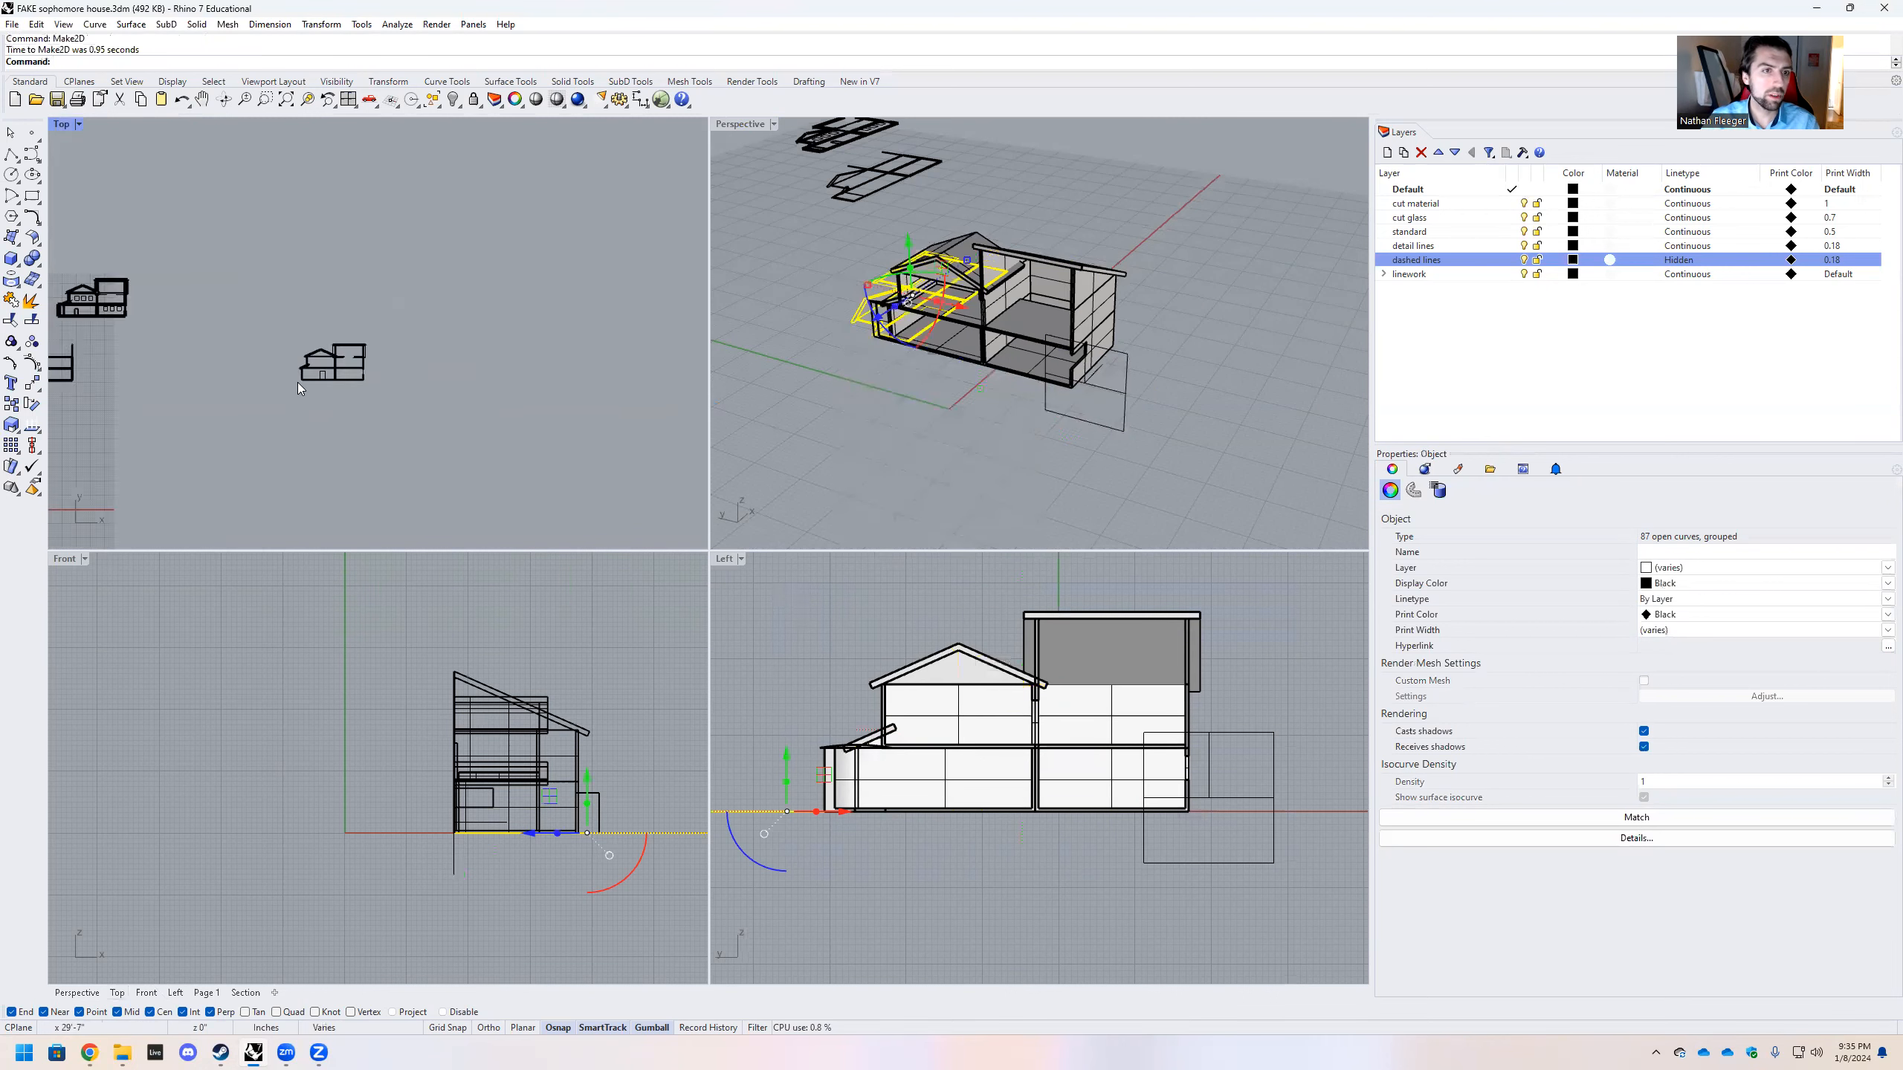
pyautogui.scroll(6, 159, 423)
pyautogui.moveTo(150, 411)
pyautogui.mouseDown()
pyautogui.moveTo(438, 280)
pyautogui.moveTo(419, 282)
pyautogui.mouseUp()
pyautogui.scroll(8, 450, 241)
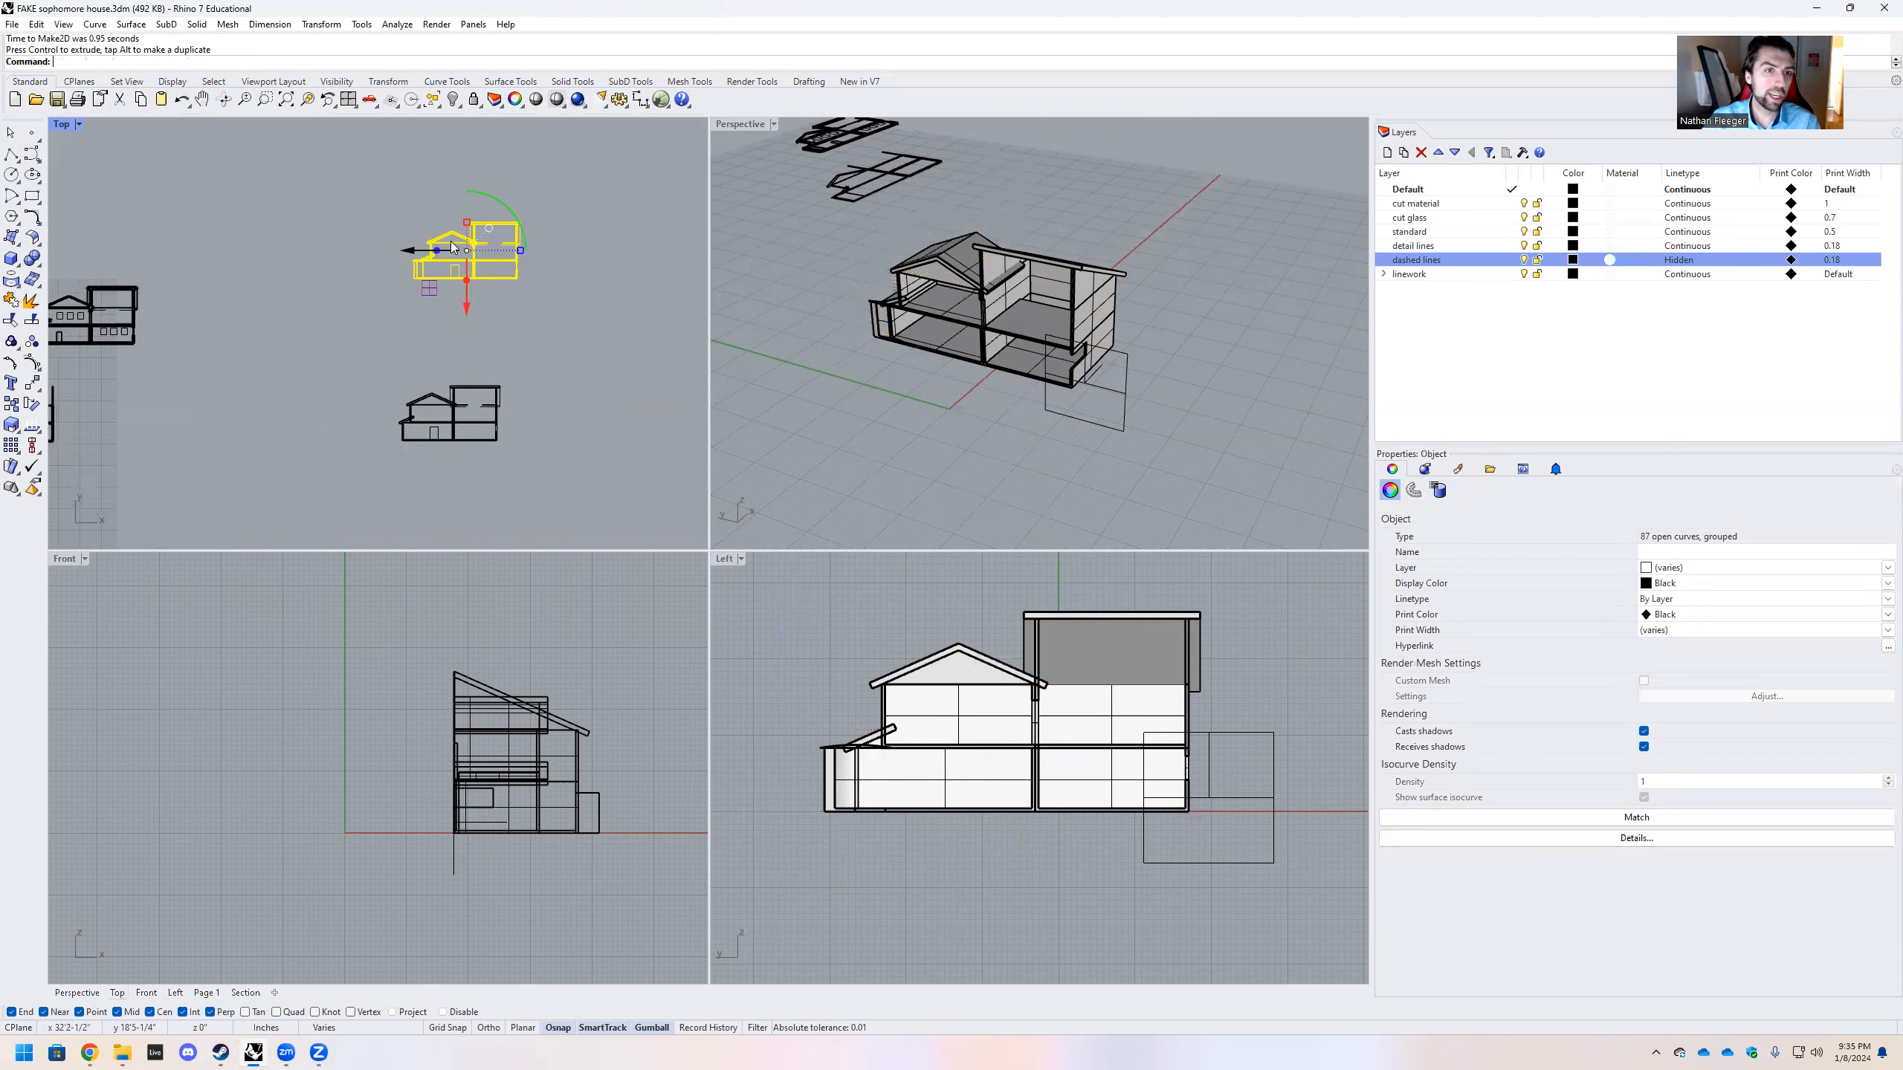
# Maximize the Top view and set the print width of the second section drawing's curves to By Layer
pyautogui.doubleClick(64, 124)
pyautogui.scroll(-4, 450, 352)
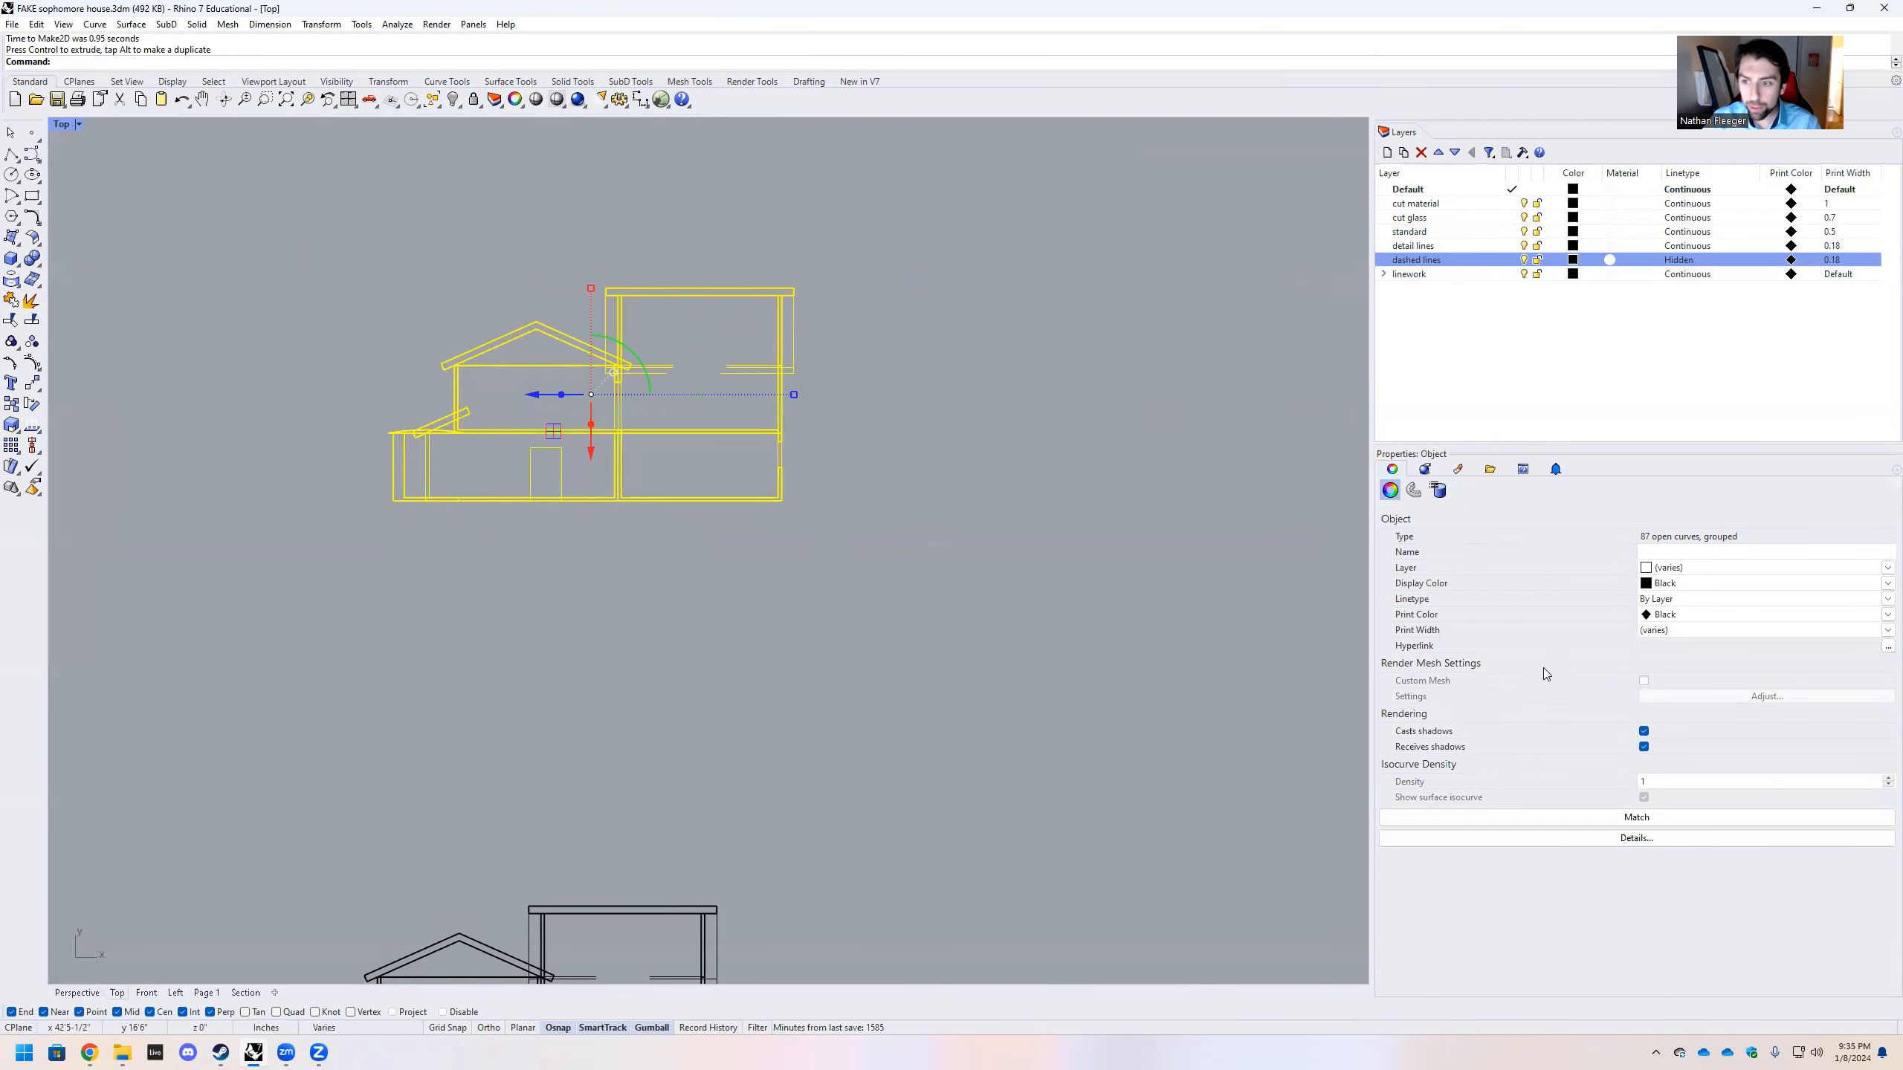
pyautogui.click(1883, 631)
pyautogui.click(1821, 648)
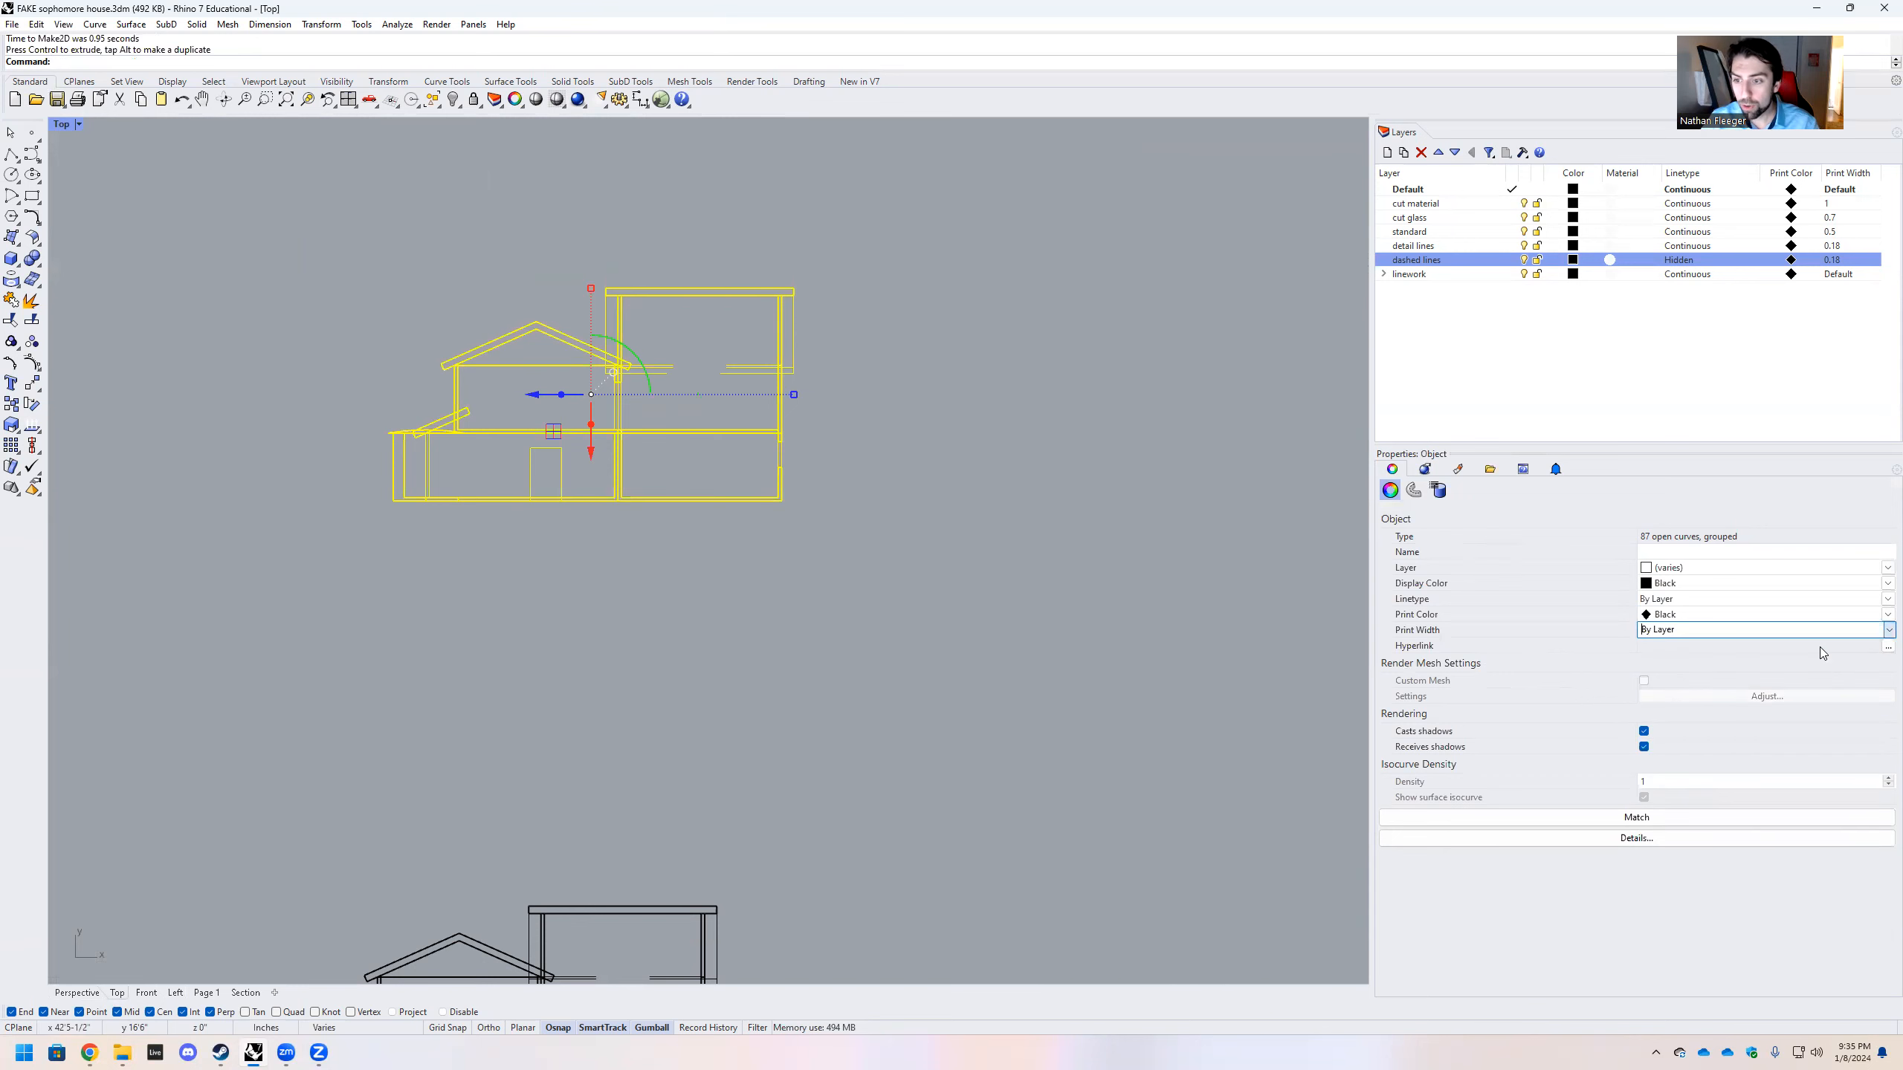
pyautogui.click(1018, 511)
# Trim away the lower sloping lines inside the gable roof, using all the section curves as cutting objects
pyautogui.scroll(5, 566, 377)
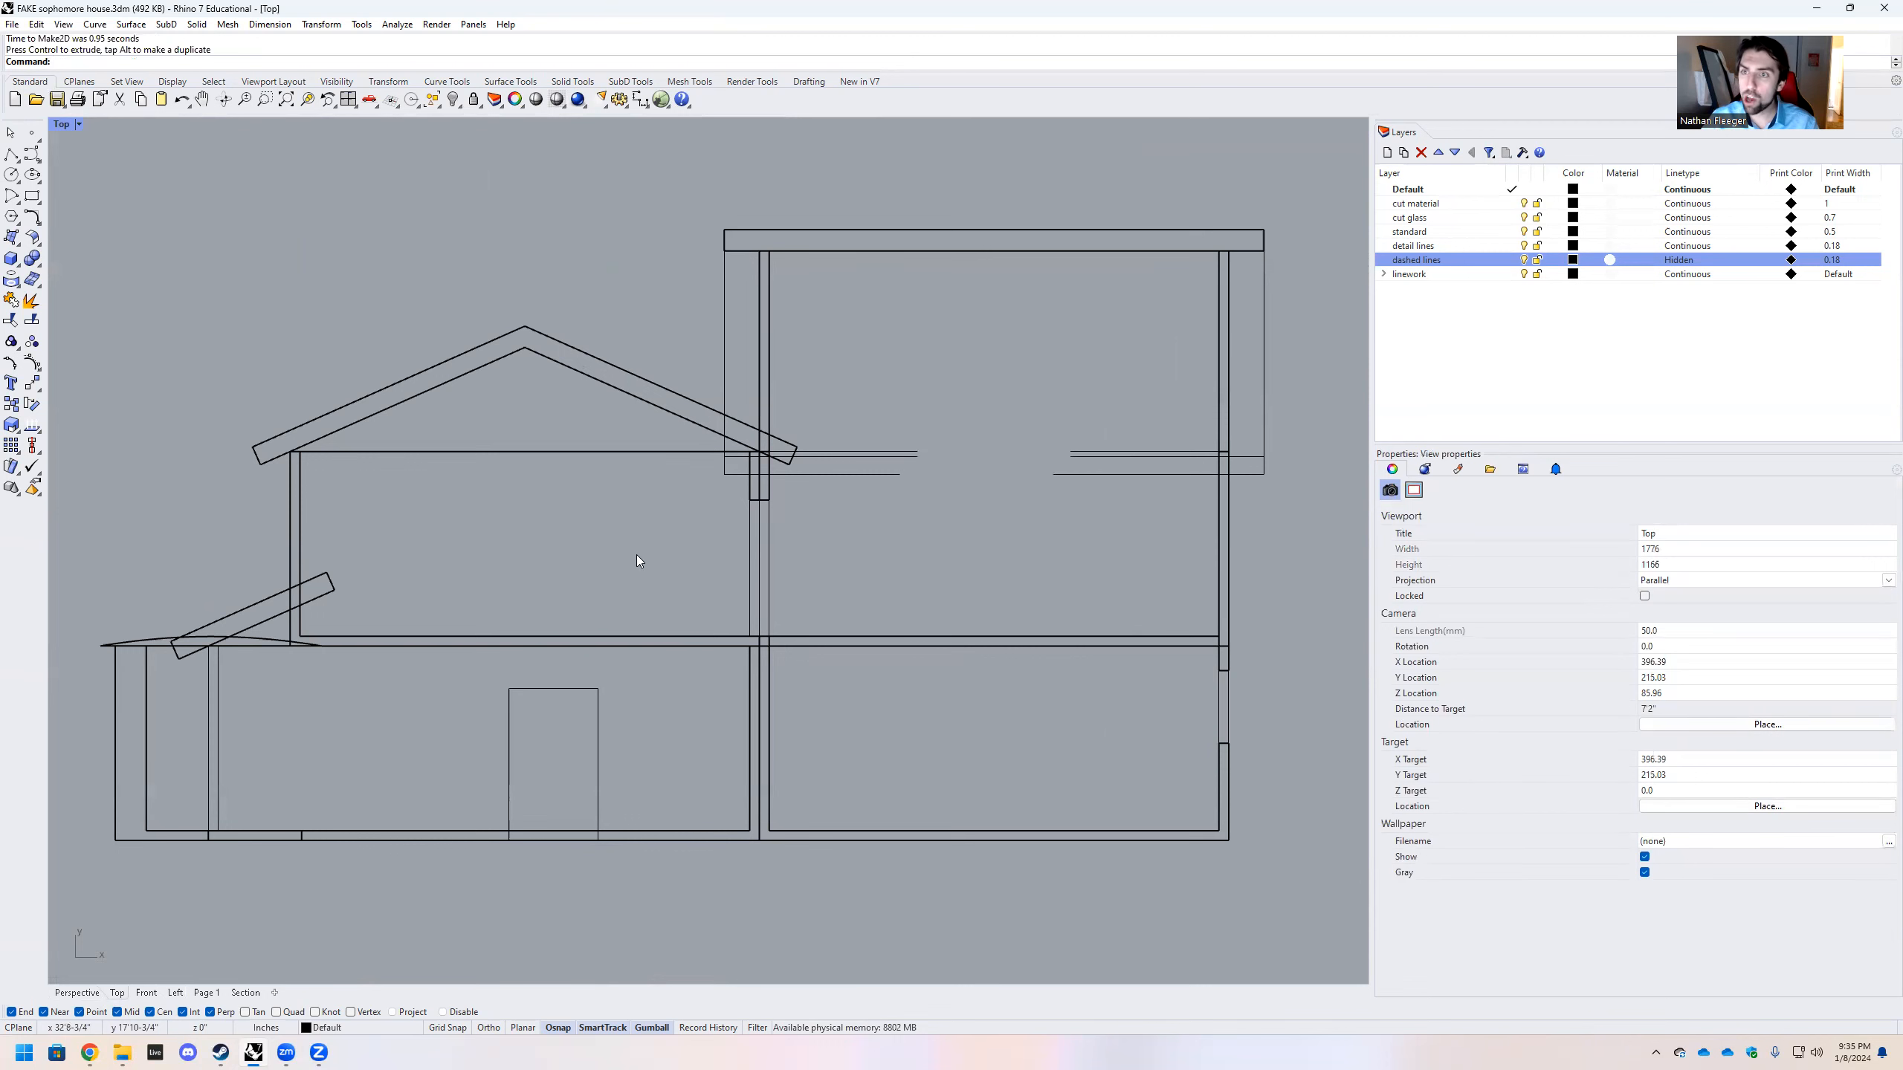
pyautogui.scroll(-2, 626, 487)
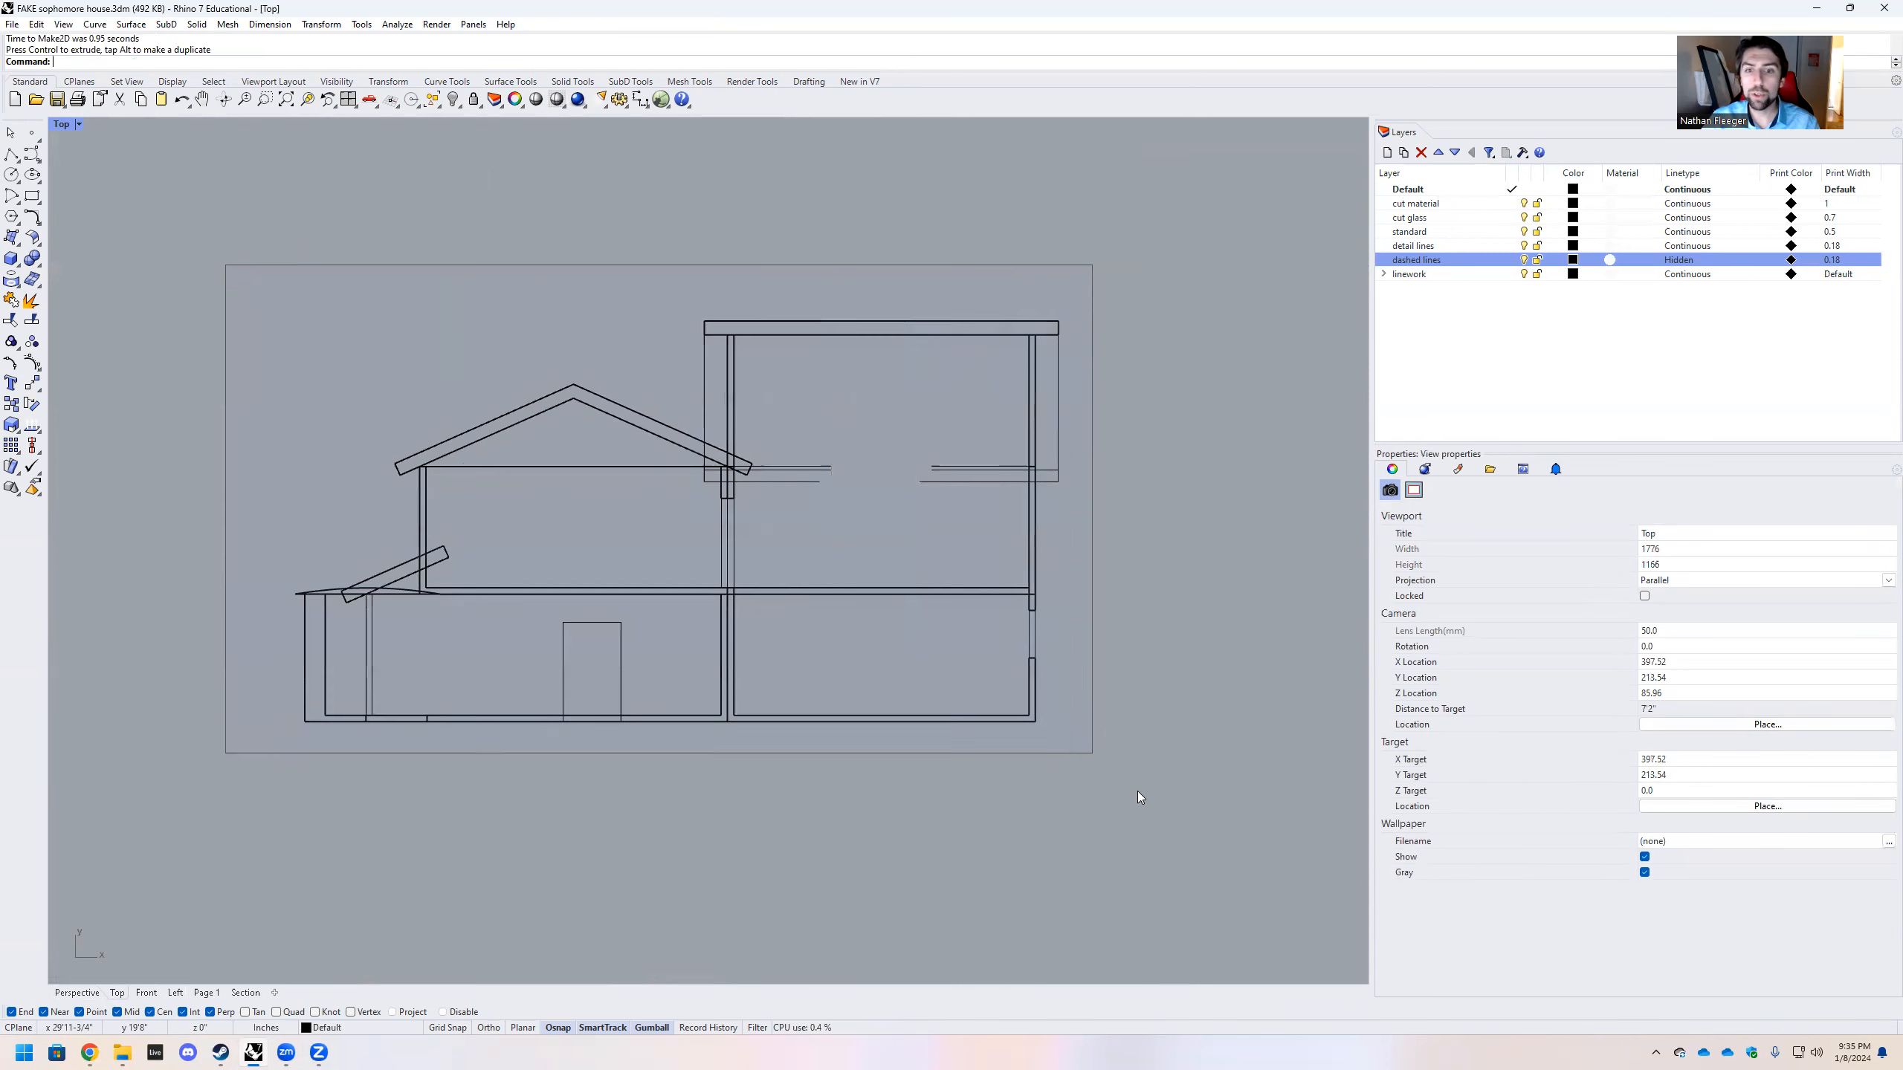
pyautogui.moveTo(1137, 792); pyautogui.dragTo(1180, 813)
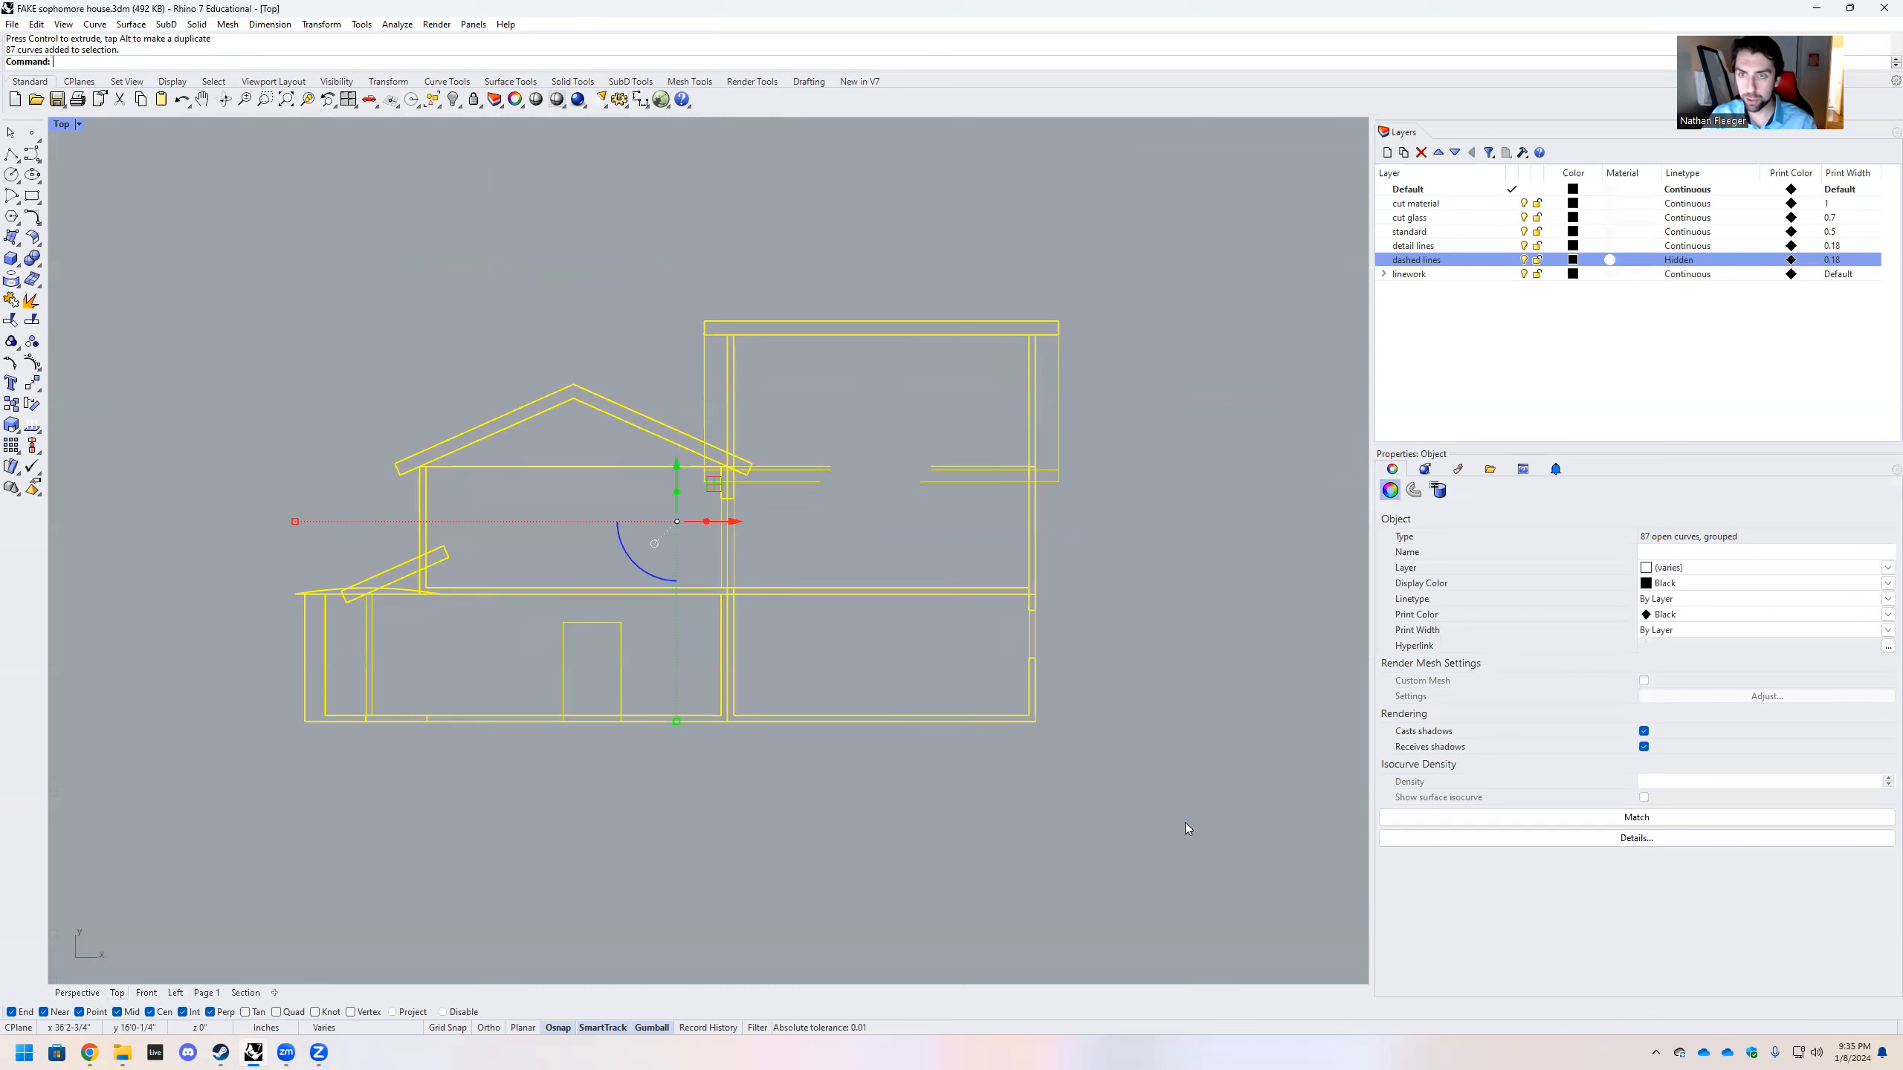
pyautogui.press('Return')
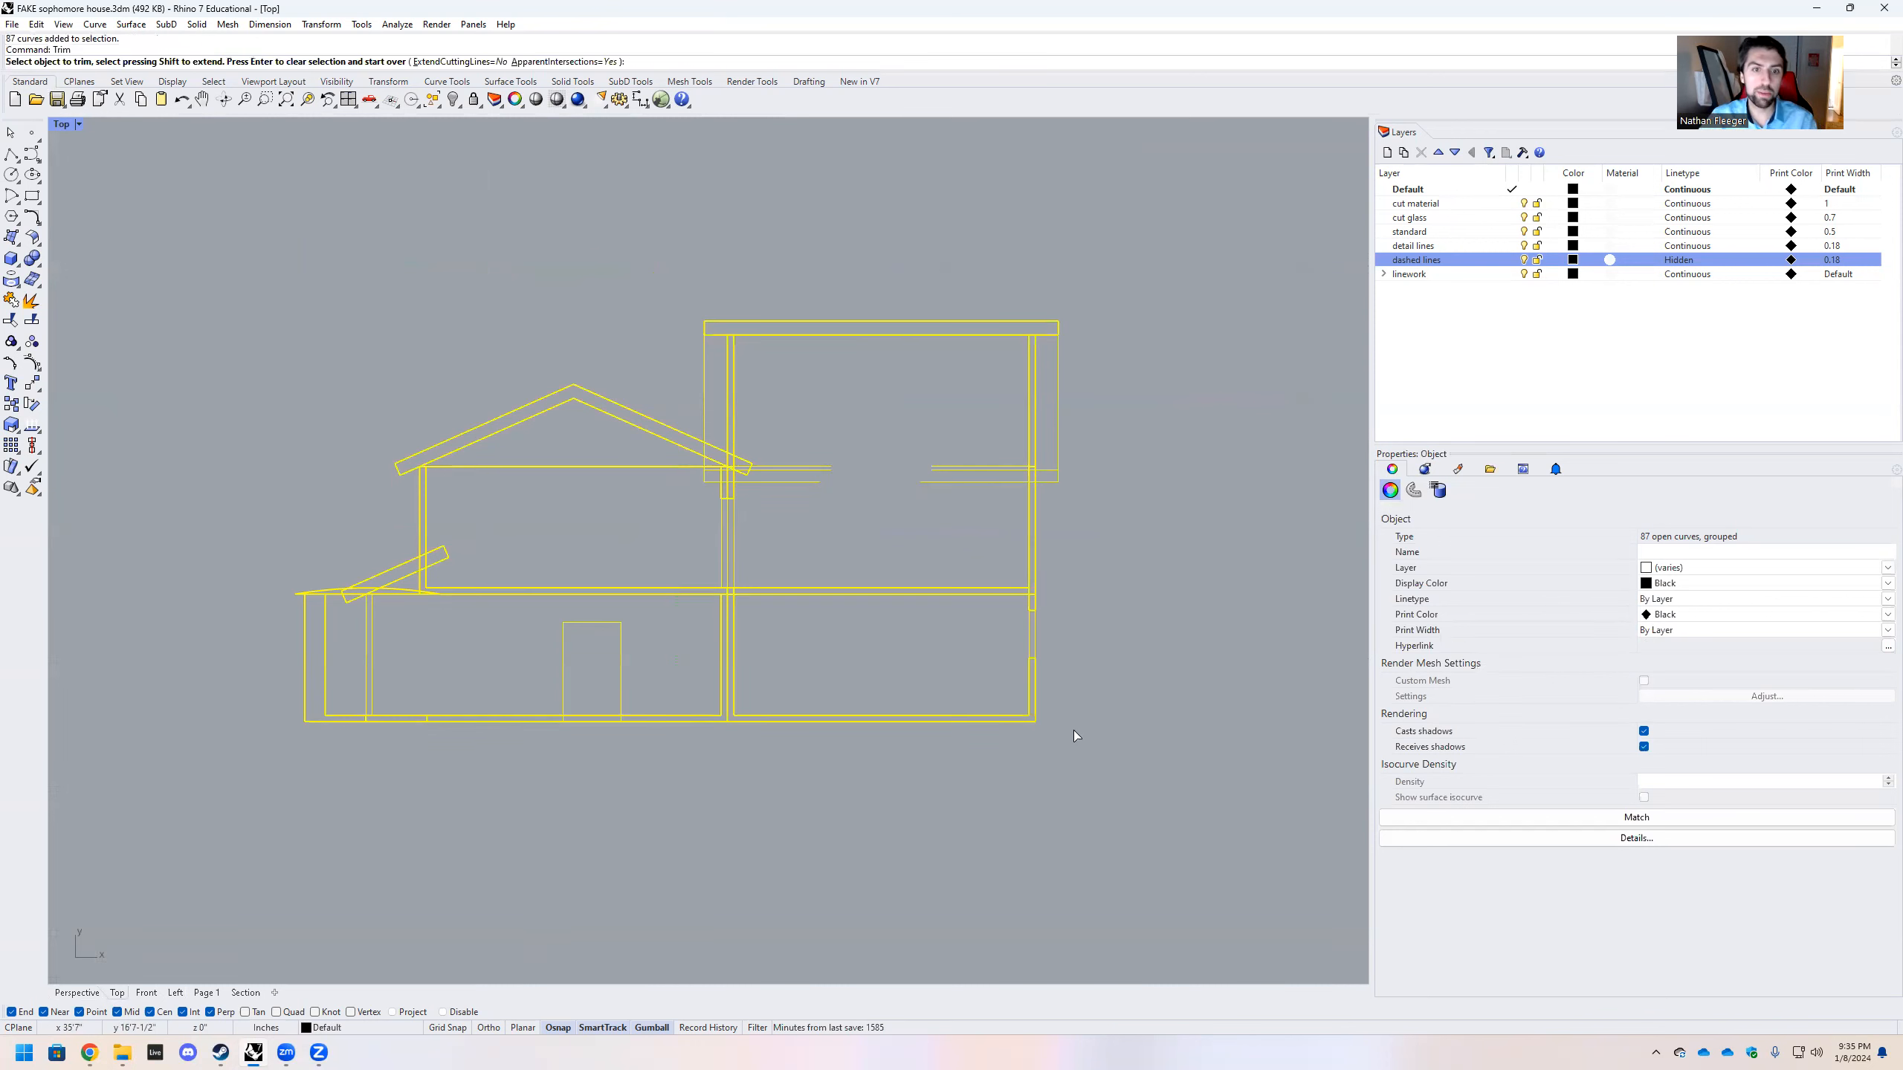
pyautogui.scroll(10, 448, 472)
pyautogui.click(419, 460)
pyautogui.scroll(-8, 422, 458)
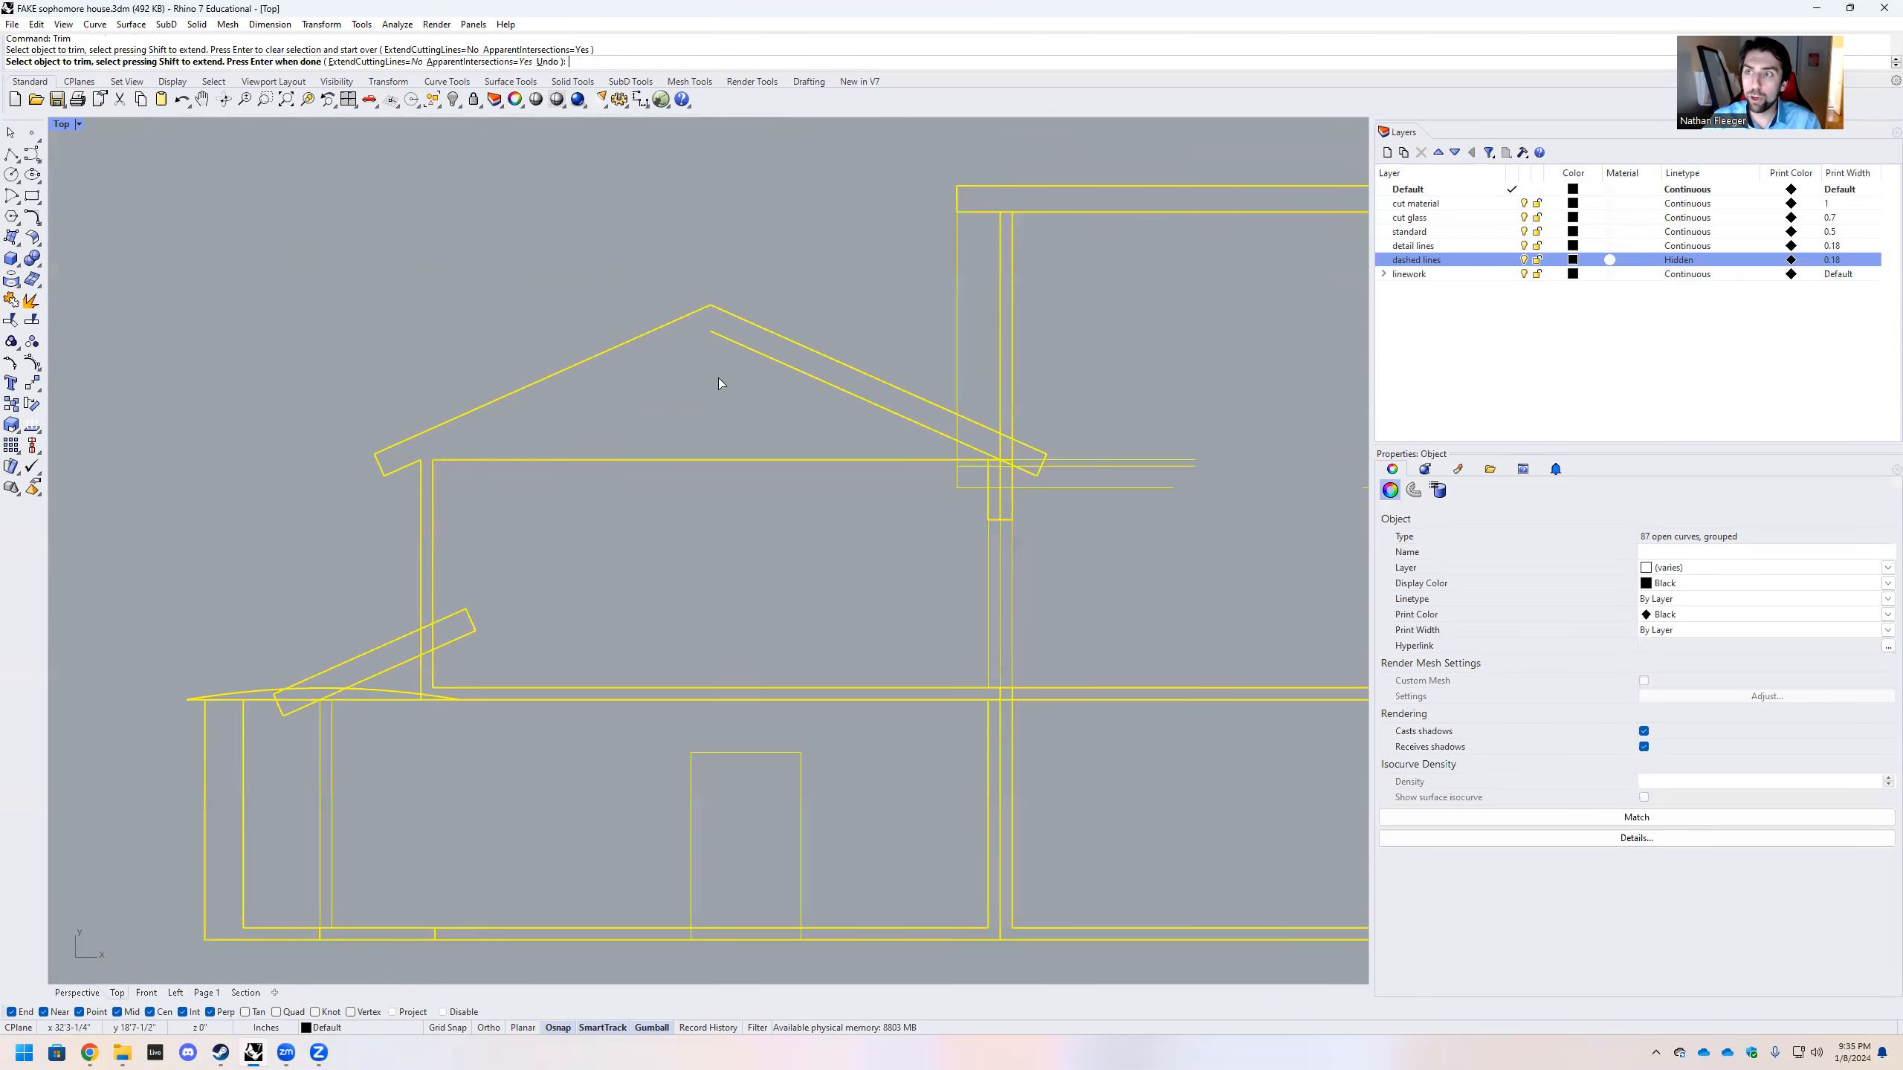
pyautogui.scroll(4, 1045, 421)
pyautogui.click(926, 457)
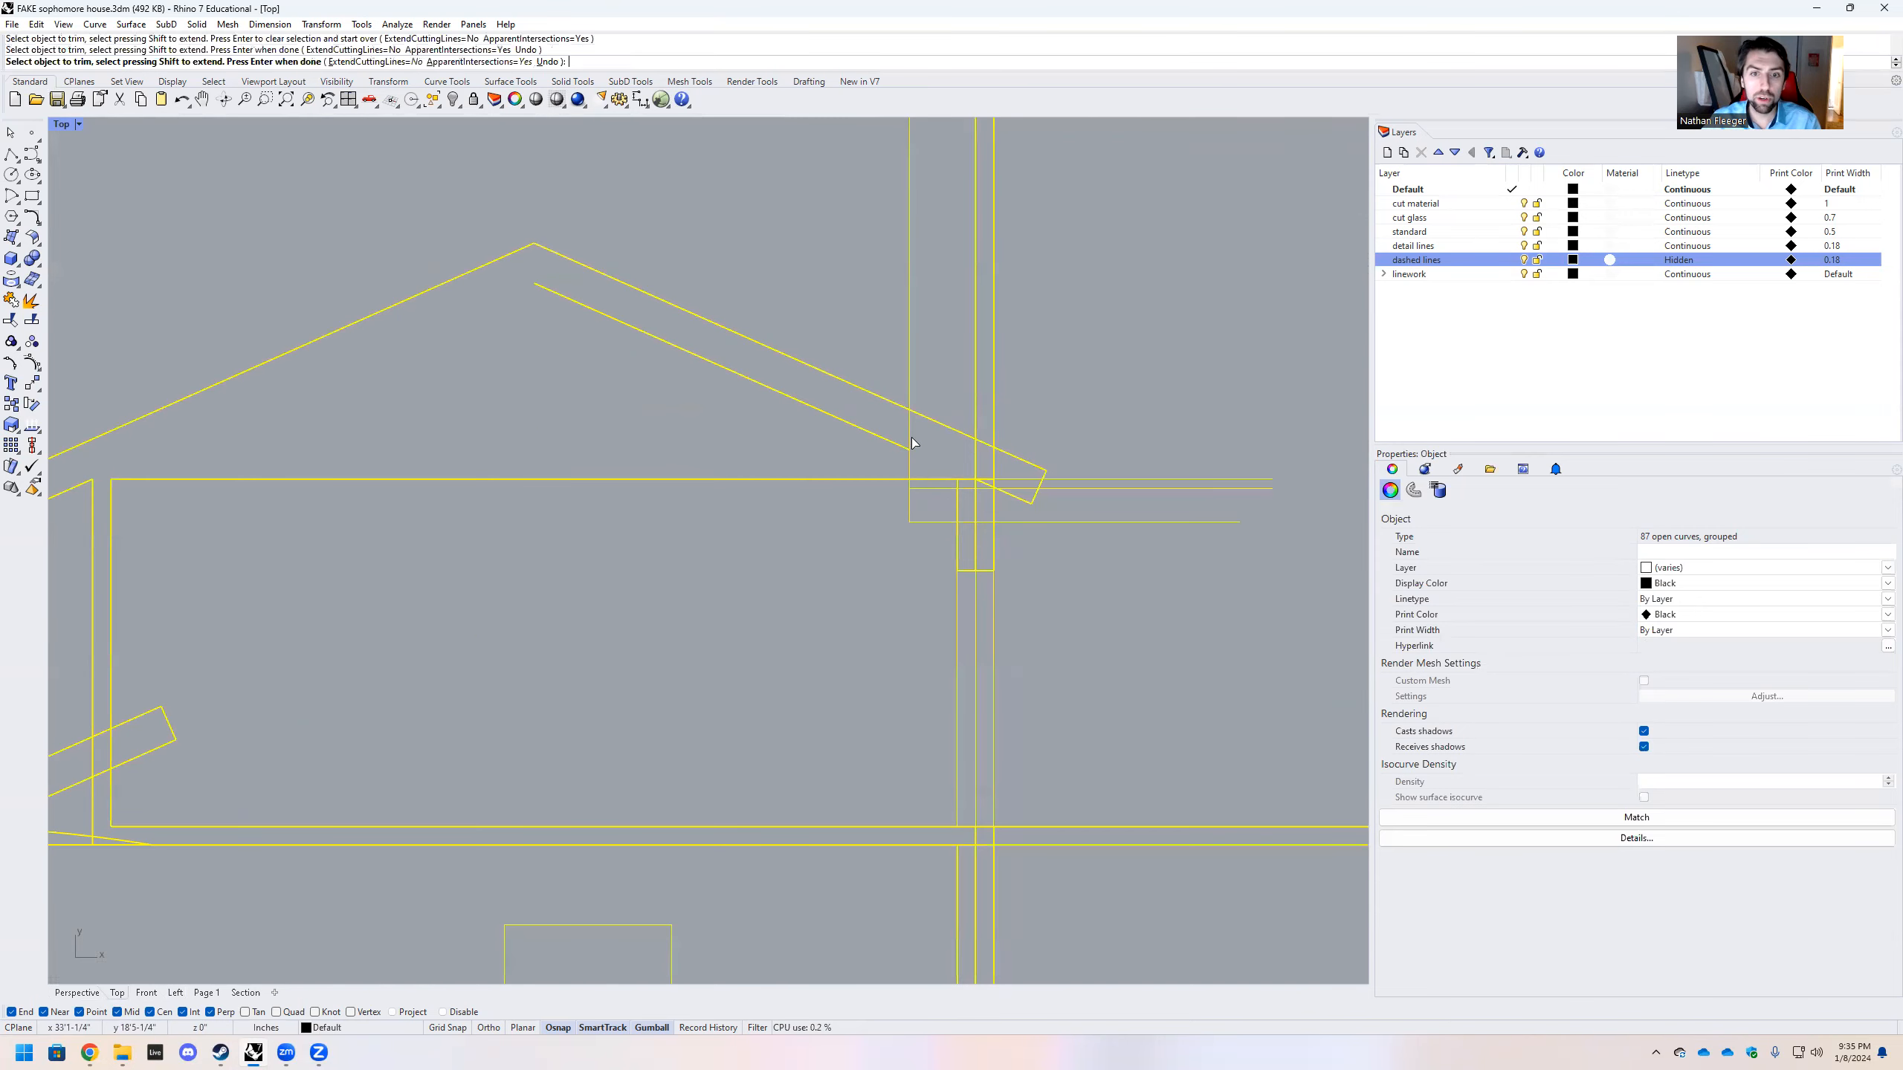
pyautogui.click(909, 450)
# Trim away the wall and roof lines crossing inside the gable roof where its right eave meets the wall
pyautogui.scroll(3, 964, 449)
pyautogui.scroll(-3, 863, 483)
pyautogui.scroll(3, 864, 491)
pyautogui.moveTo(964, 501); pyautogui.dragTo(900, 487)
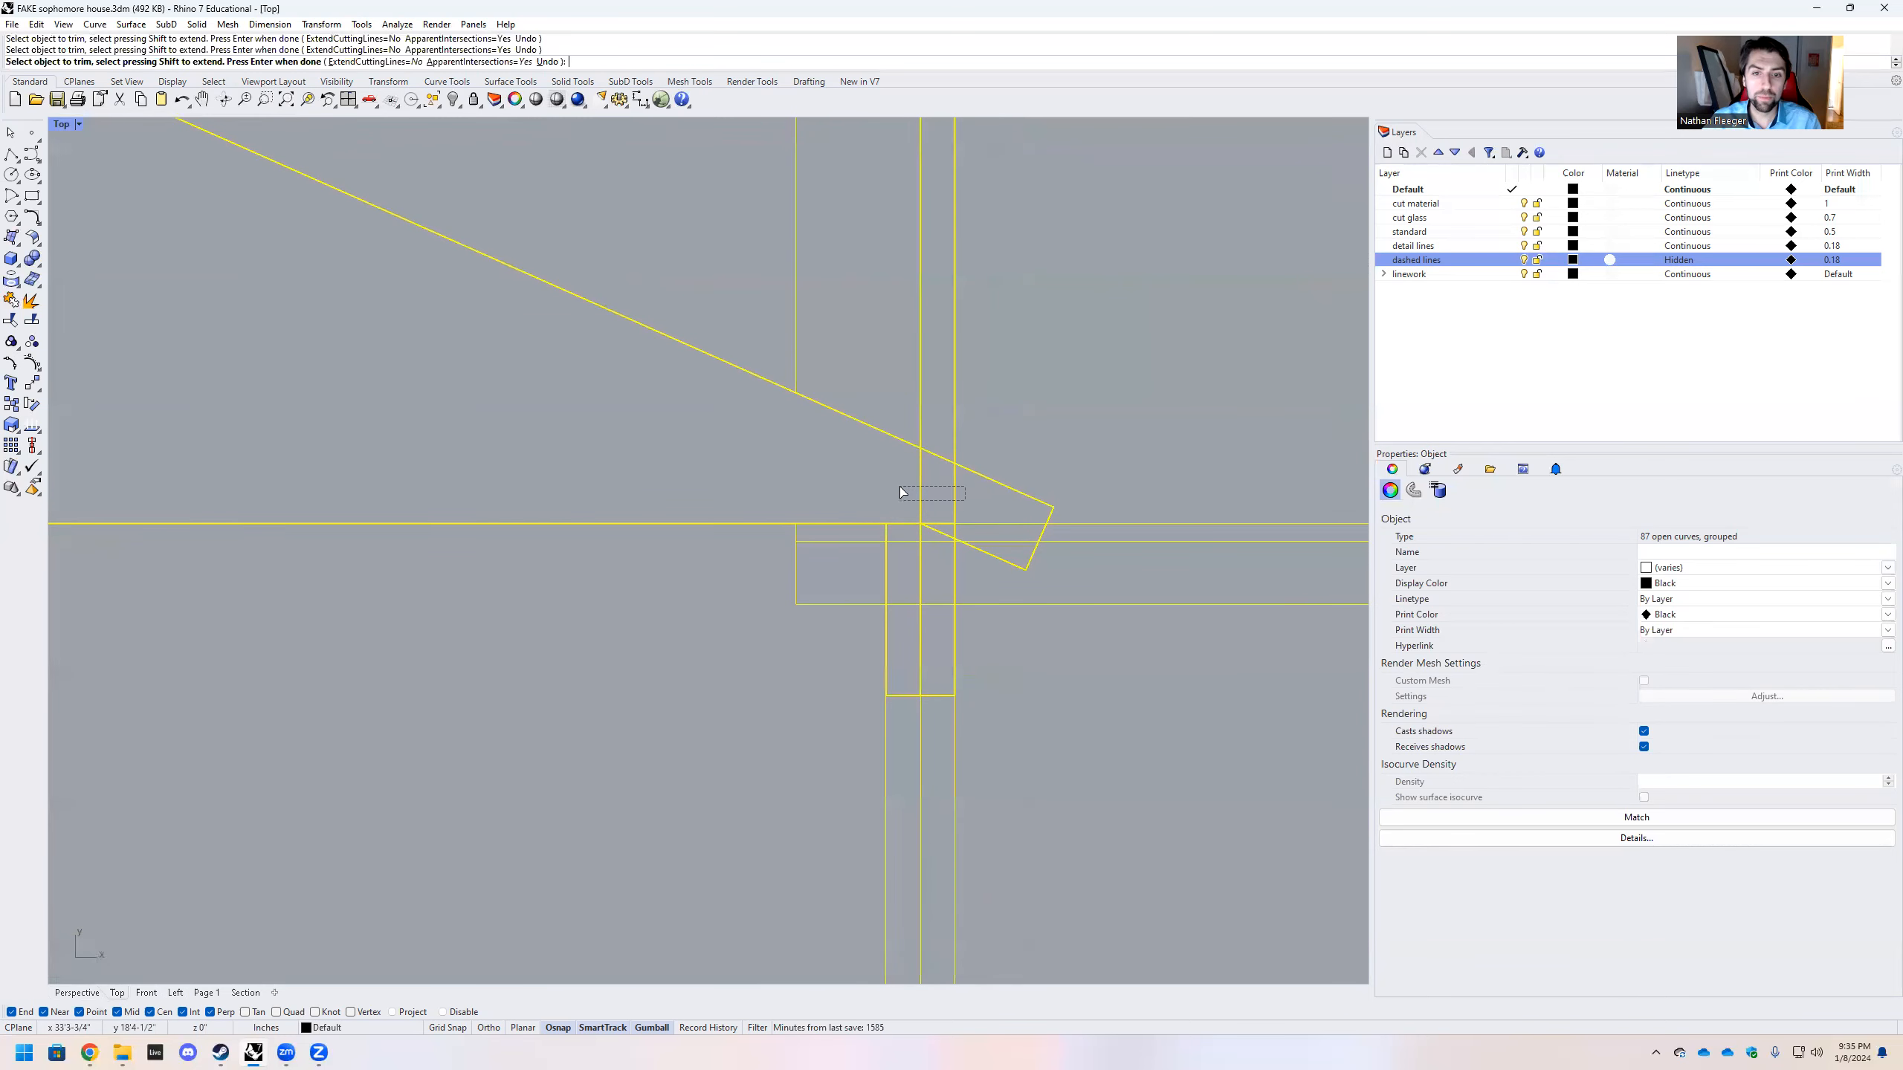
pyautogui.moveTo(938, 630); pyautogui.dragTo(929, 512)
pyautogui.scroll(3, 937, 513)
pyautogui.scroll(-10, 932, 538)
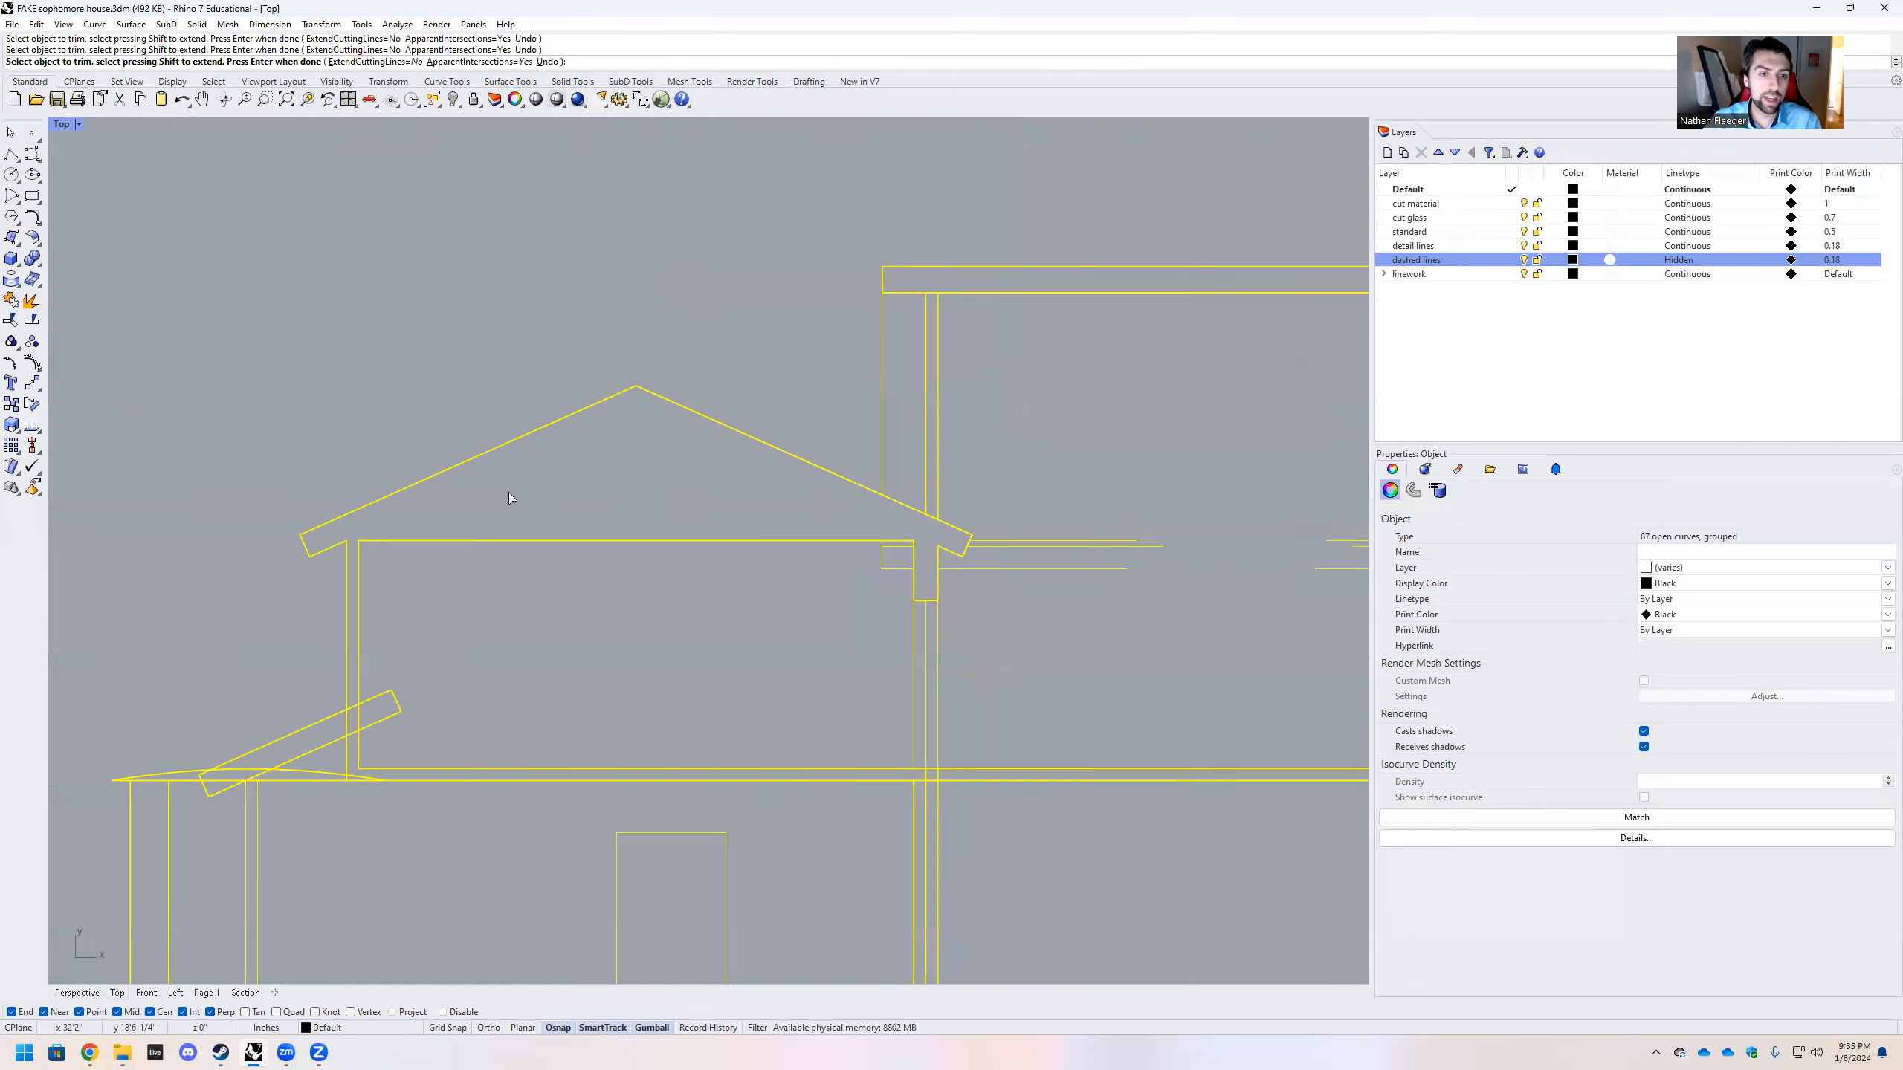
# Trim away the overlapping lines inside the upper floor's left wall where the lower sloping roof and floor slab meet it
pyautogui.scroll(3, 294, 806)
pyautogui.moveTo(431, 558); pyautogui.dragTo(431, 559)
pyautogui.moveTo(275, 648); pyautogui.dragTo(229, 710)
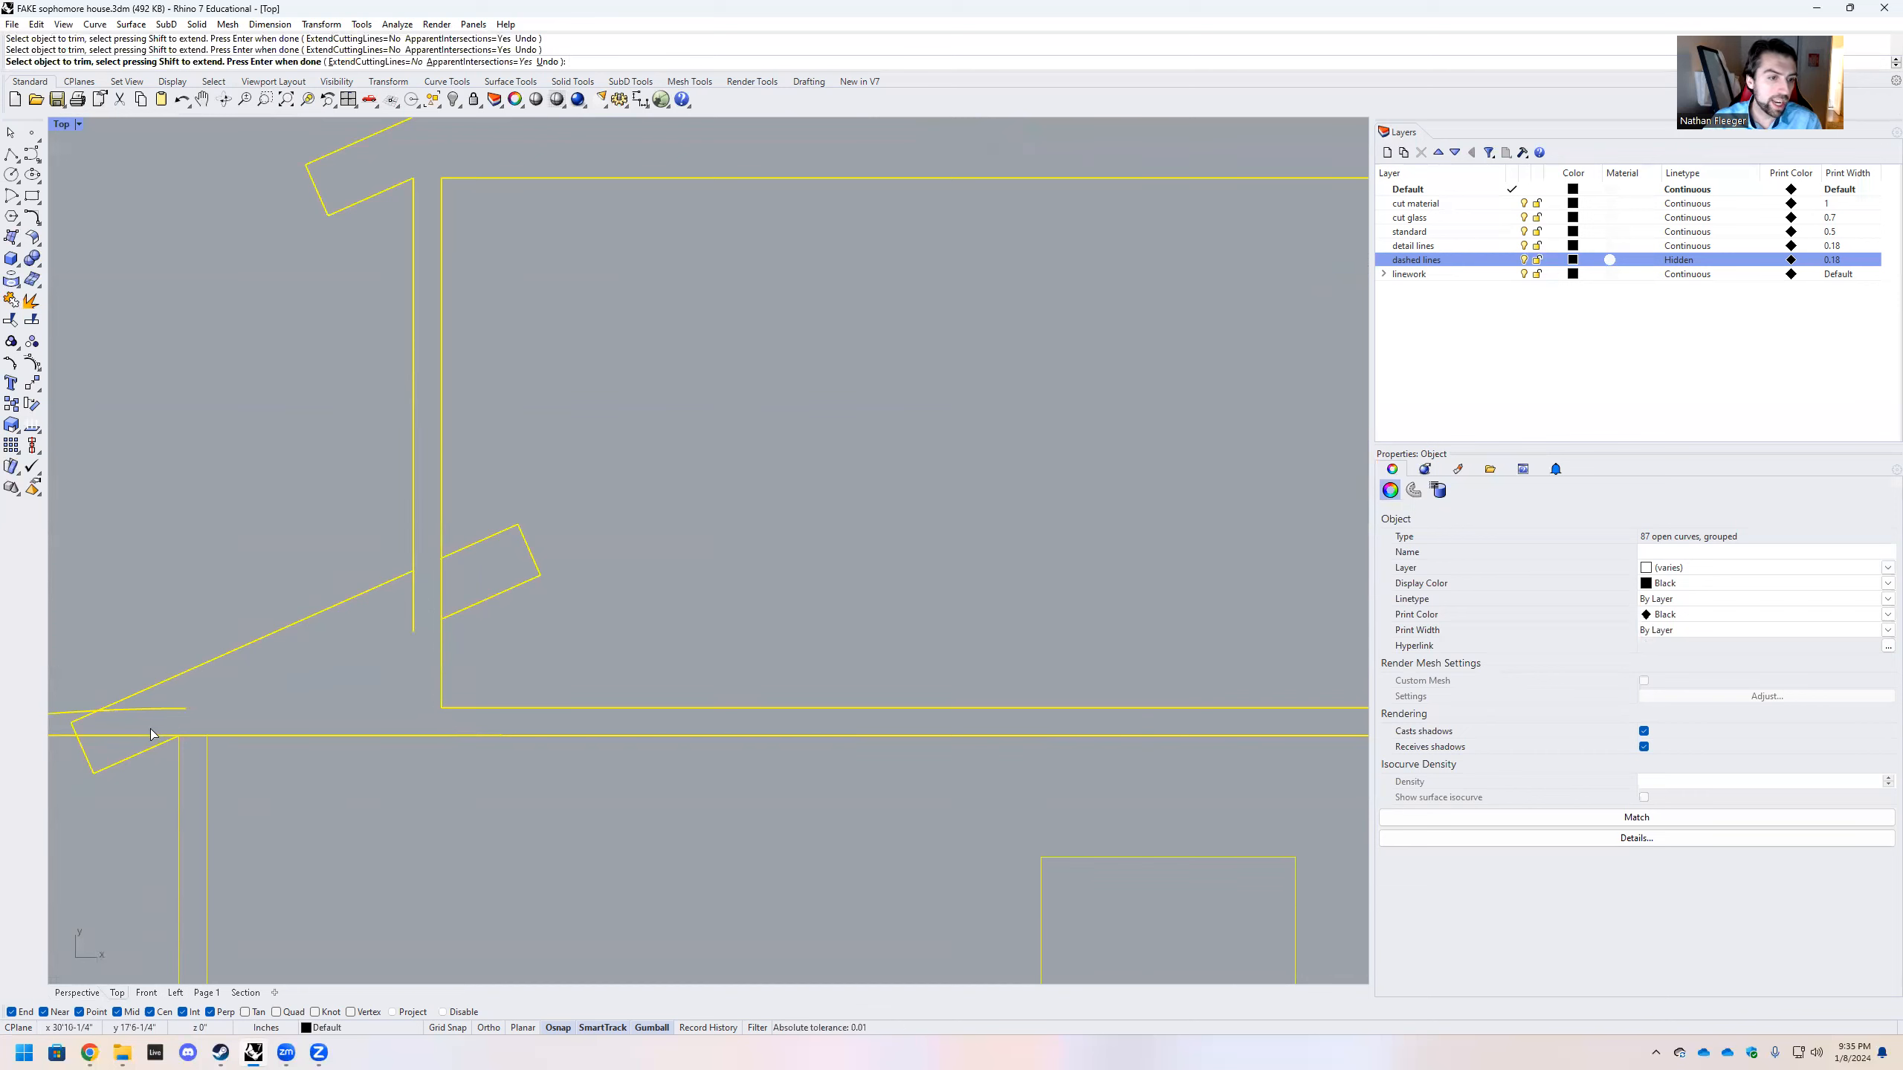
pyautogui.click(414, 619)
pyautogui.scroll(-10, 443, 588)
# Trim away the lines overlapping between the lower sloping roof's eave, the curved roof and the ground floor's left wall
pyautogui.scroll(4, 393, 632)
pyautogui.scroll(-4, 374, 600)
pyautogui.scroll(4, 394, 754)
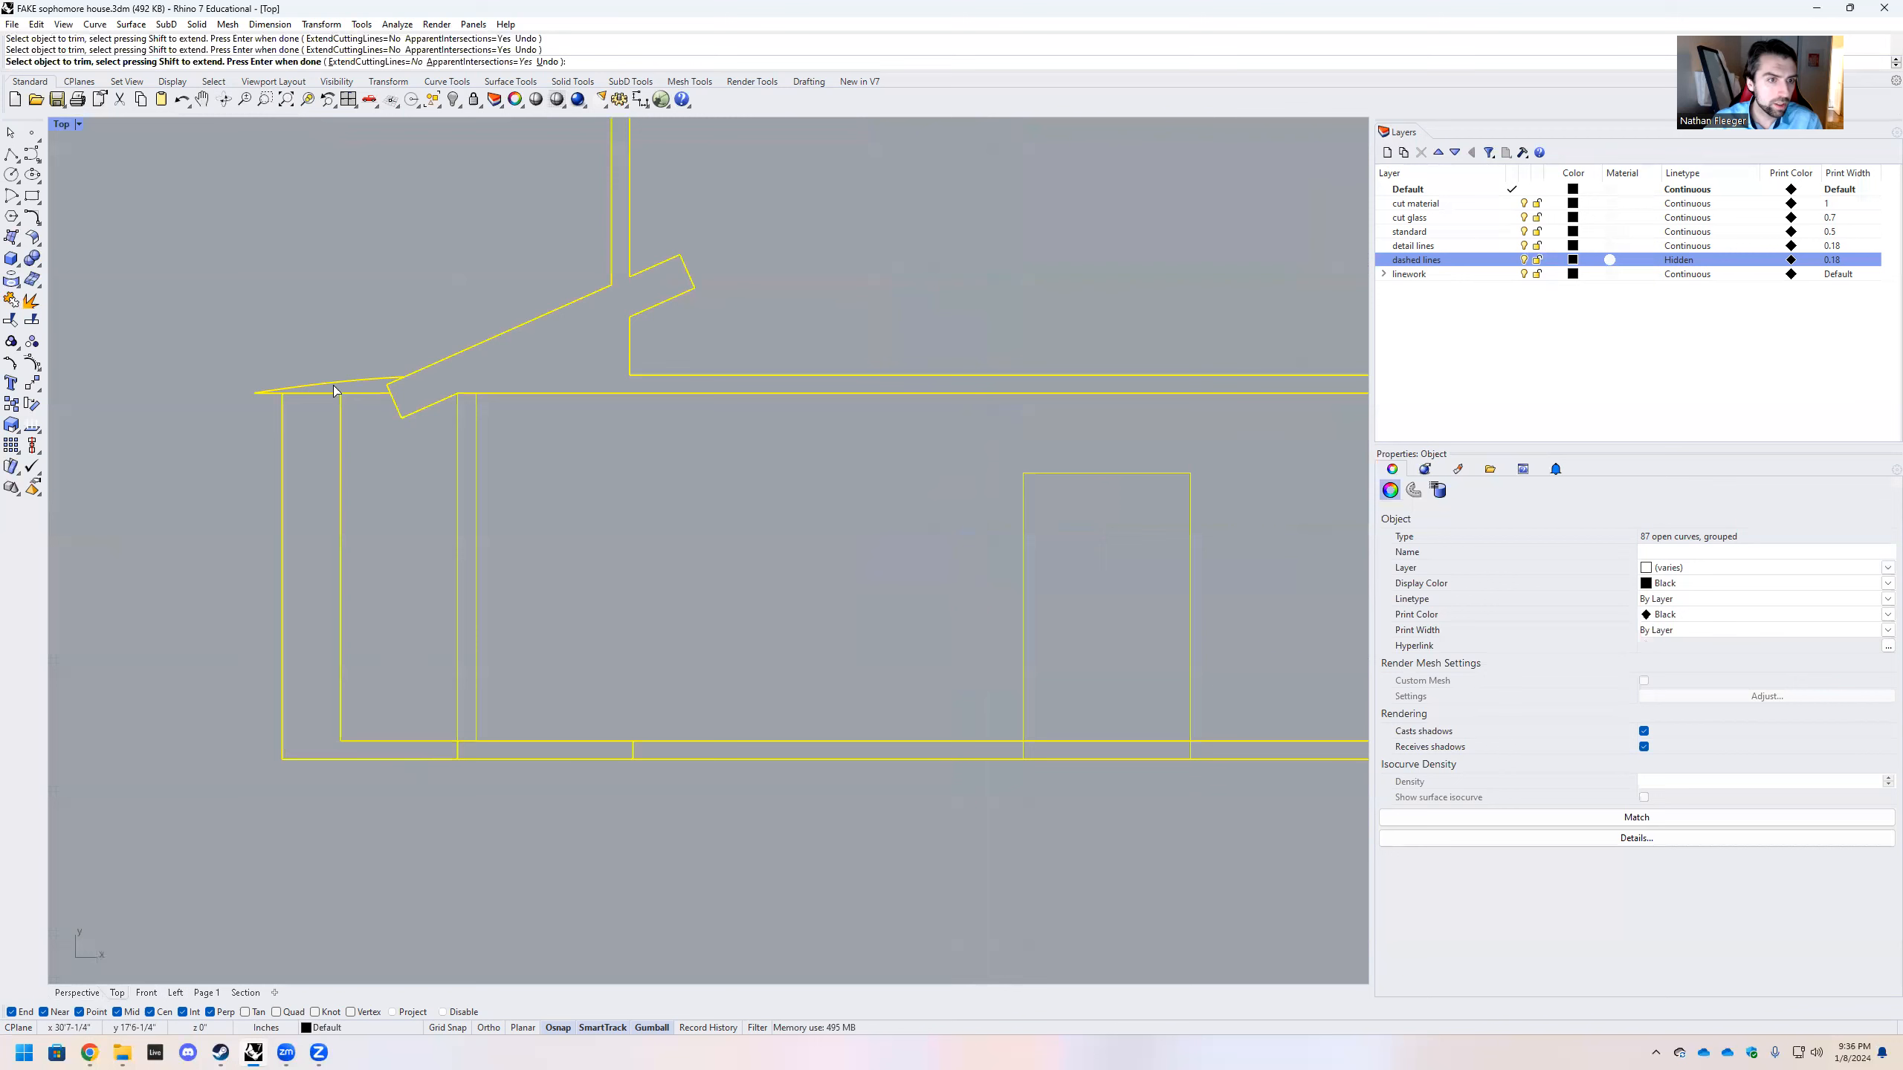
pyautogui.scroll(3, 323, 398)
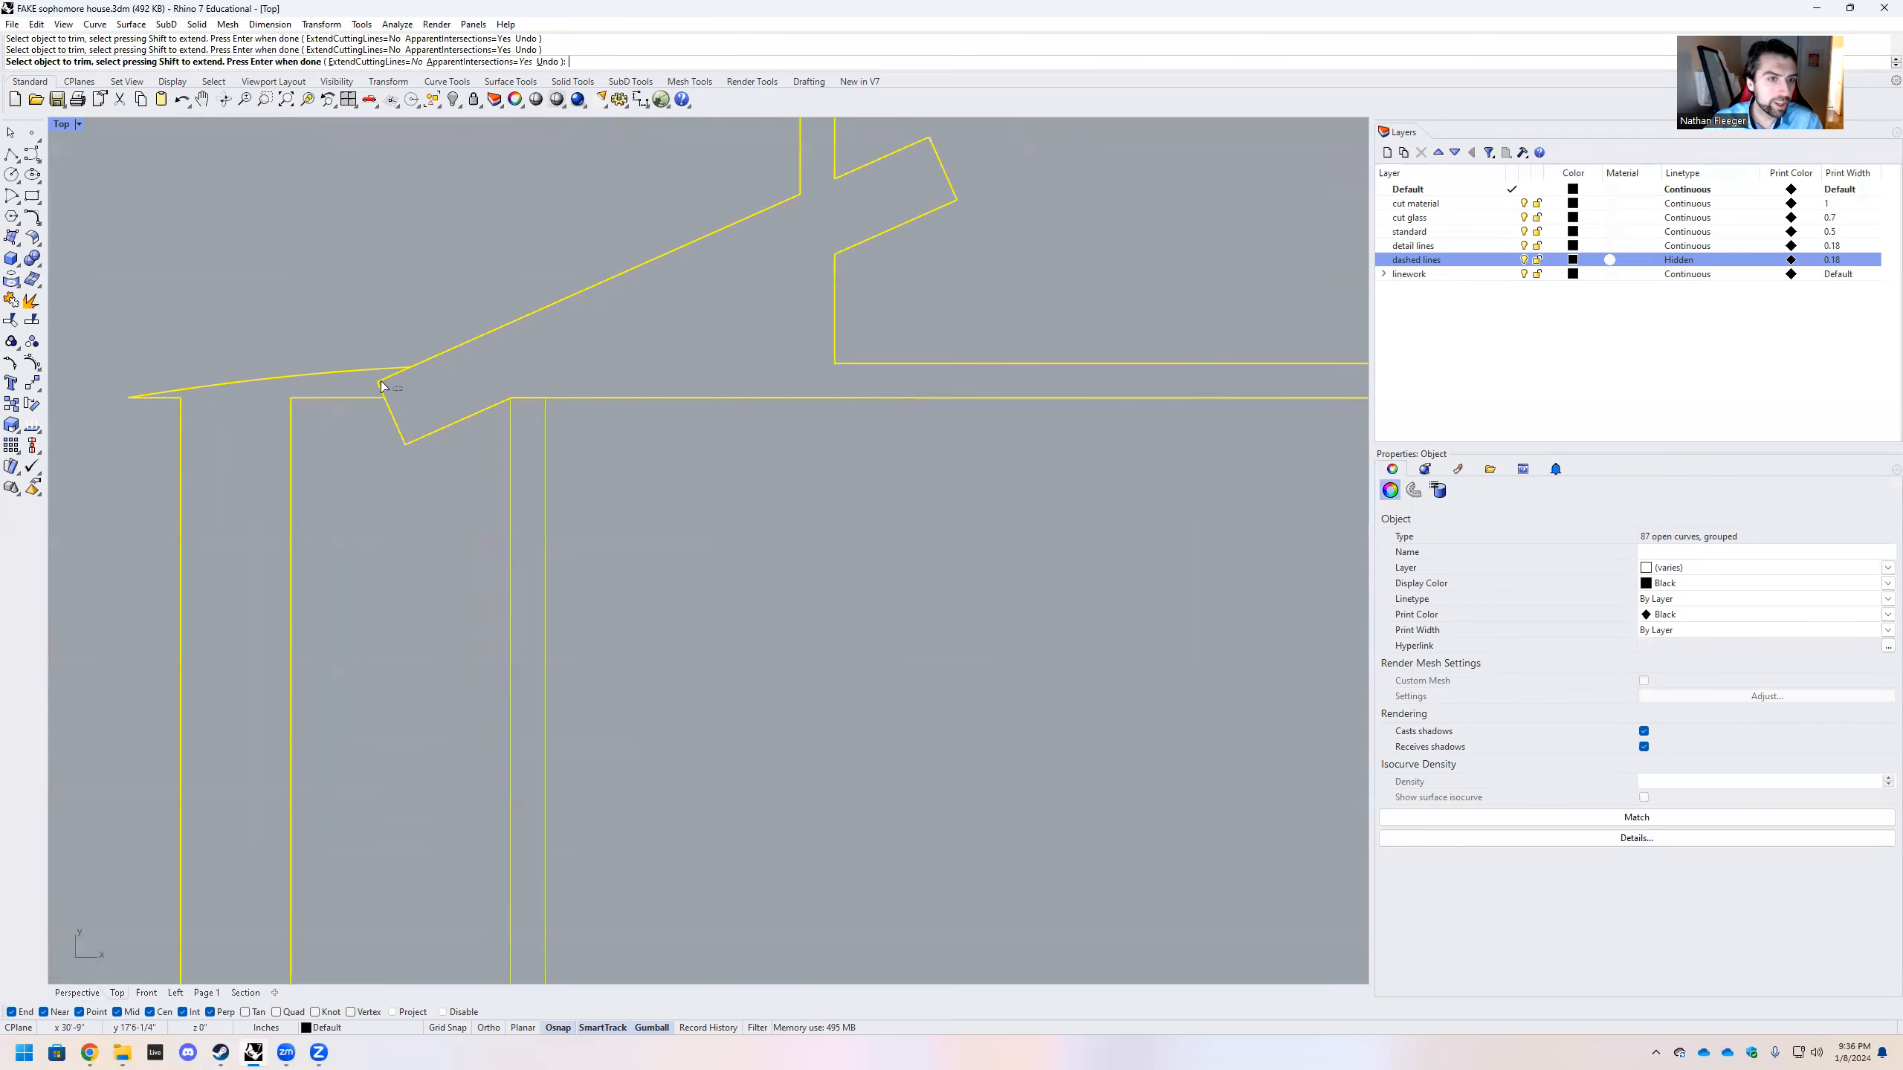
pyautogui.scroll(-5, 463, 410)
pyautogui.scroll(4, 435, 507)
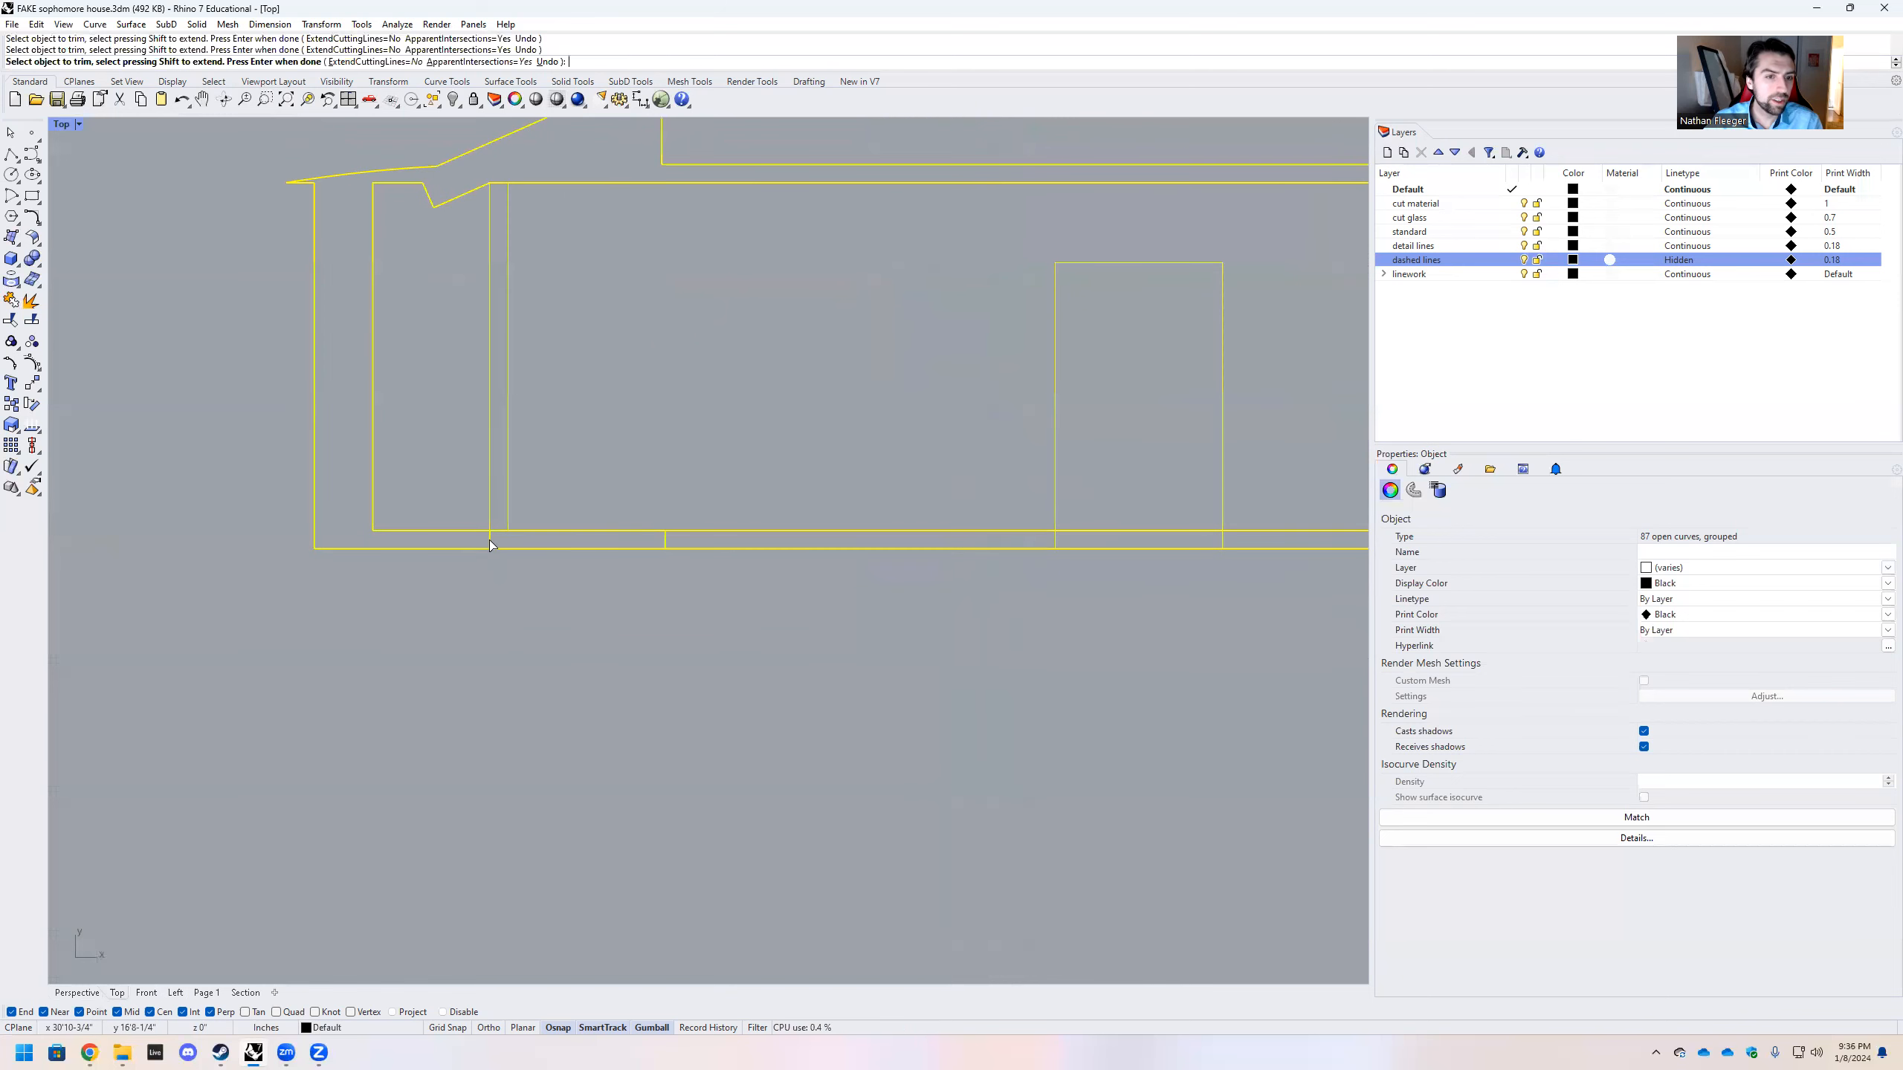
# Trim away the line stubs inside the ground-floor slab and where the central wall crosses the upper floor slab
pyautogui.scroll(-5, 763, 542)
pyautogui.scroll(4, 895, 541)
pyautogui.scroll(3, 1076, 538)
pyautogui.scroll(-5, 1040, 512)
pyautogui.scroll(5, 974, 592)
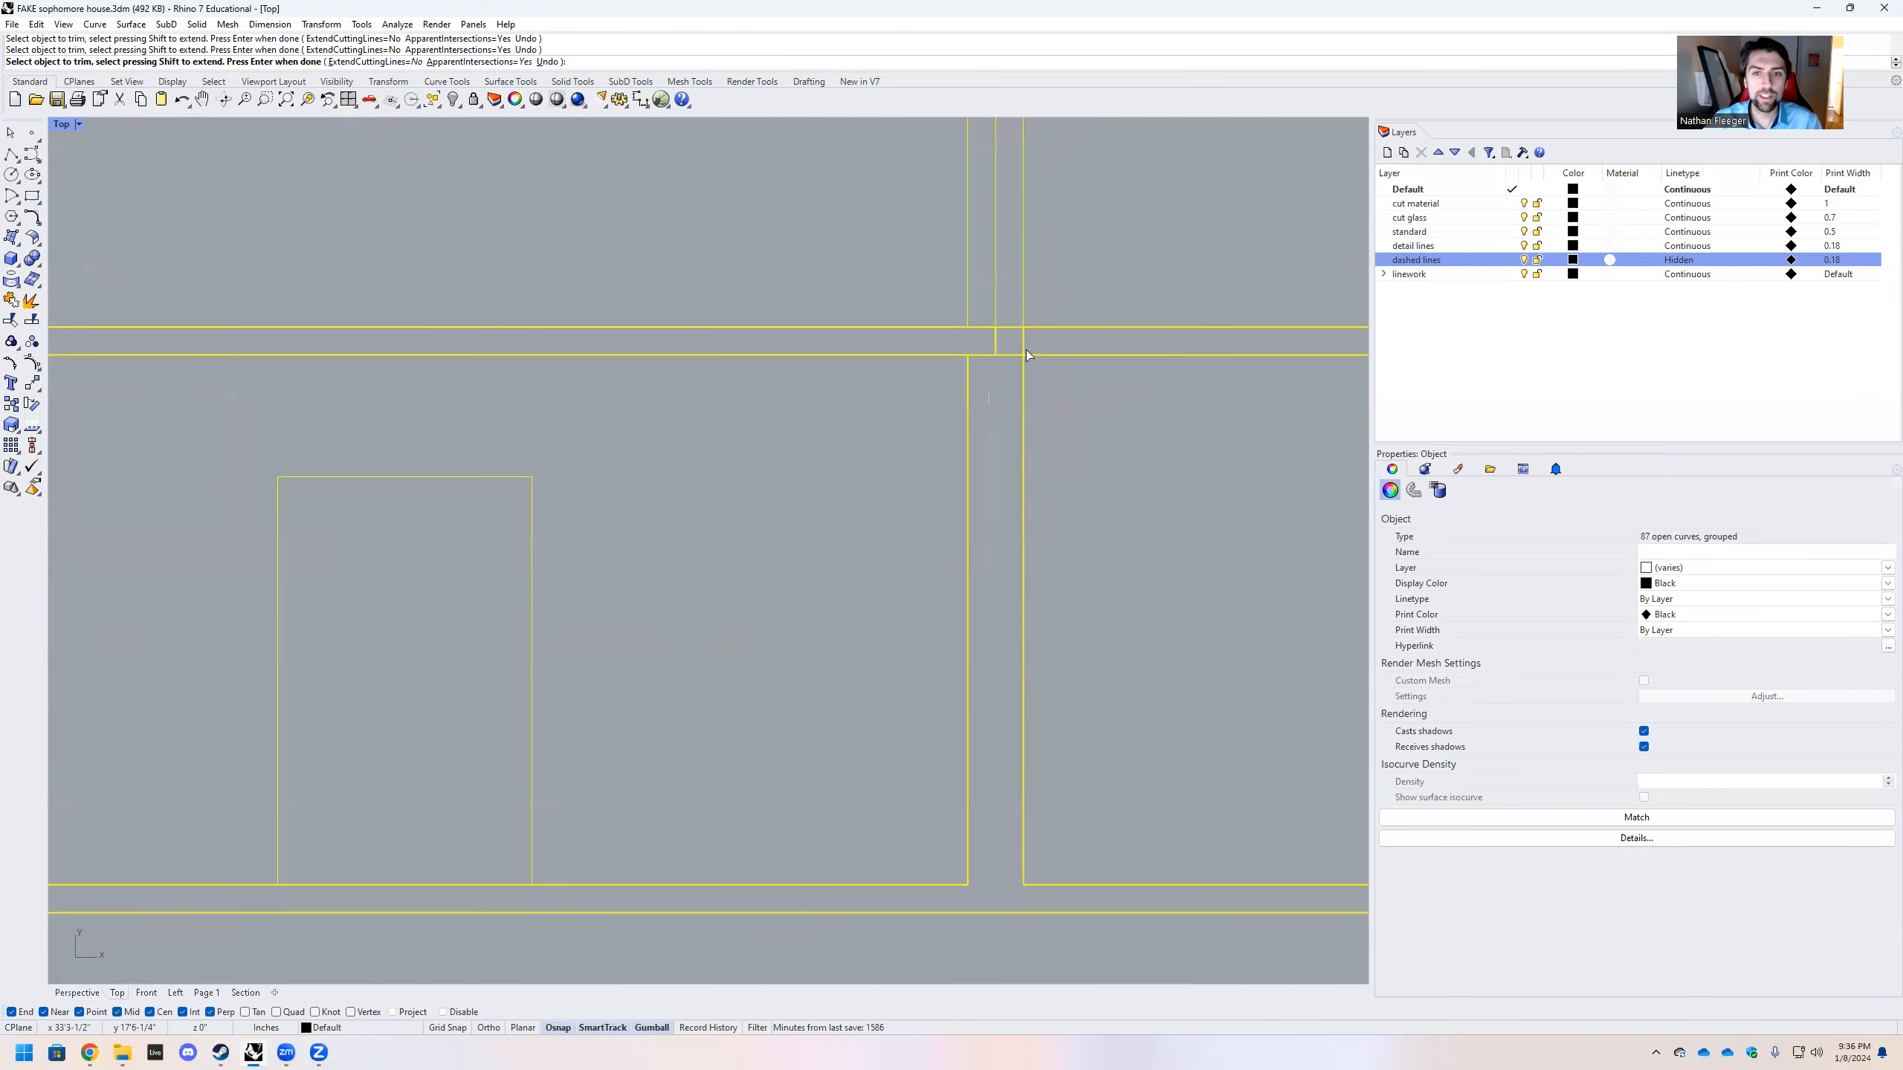
pyautogui.scroll(-5, 1002, 345)
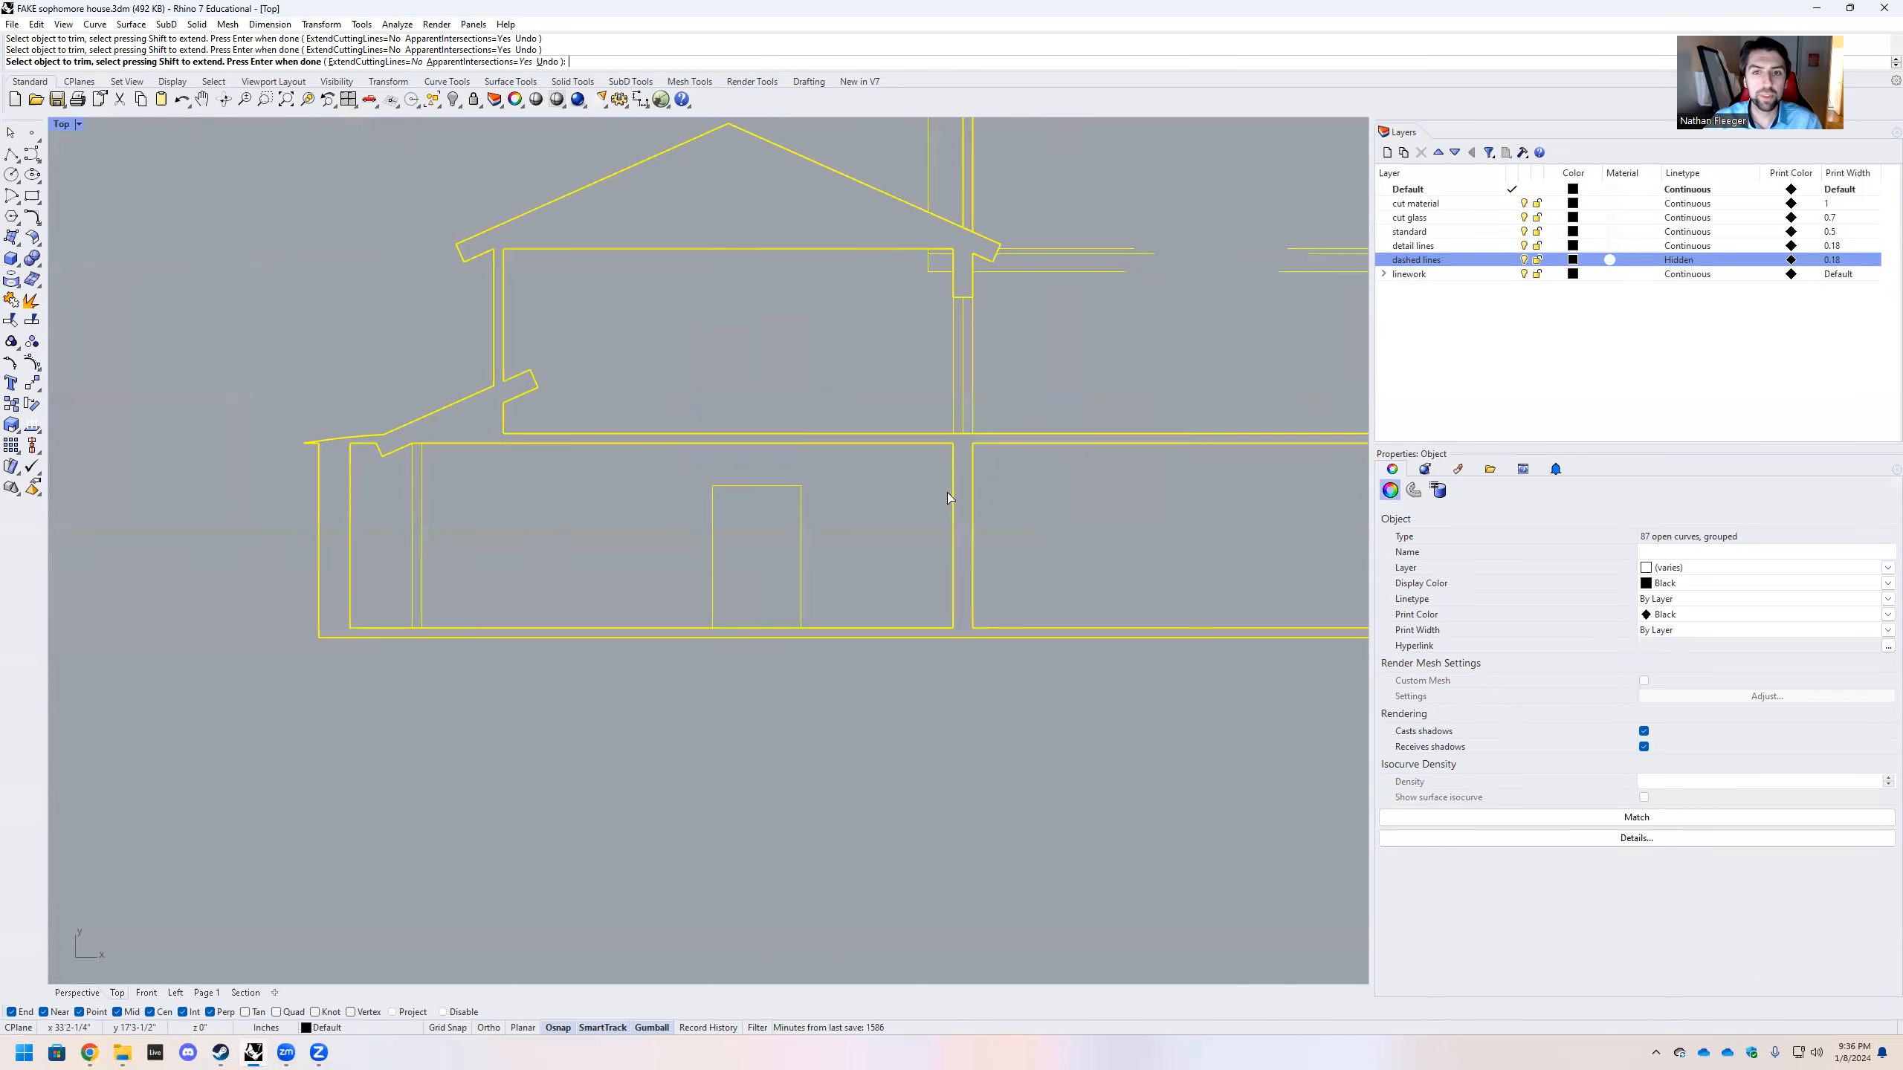
# Trim away the lines crossing inside the right exterior wall where the upper floor slab meets it
pyautogui.scroll(3, 926, 247)
pyautogui.scroll(-3, 616, 386)
pyautogui.scroll(-2, 615, 386)
pyautogui.scroll(4, 1042, 537)
pyautogui.scroll(3, 1061, 382)
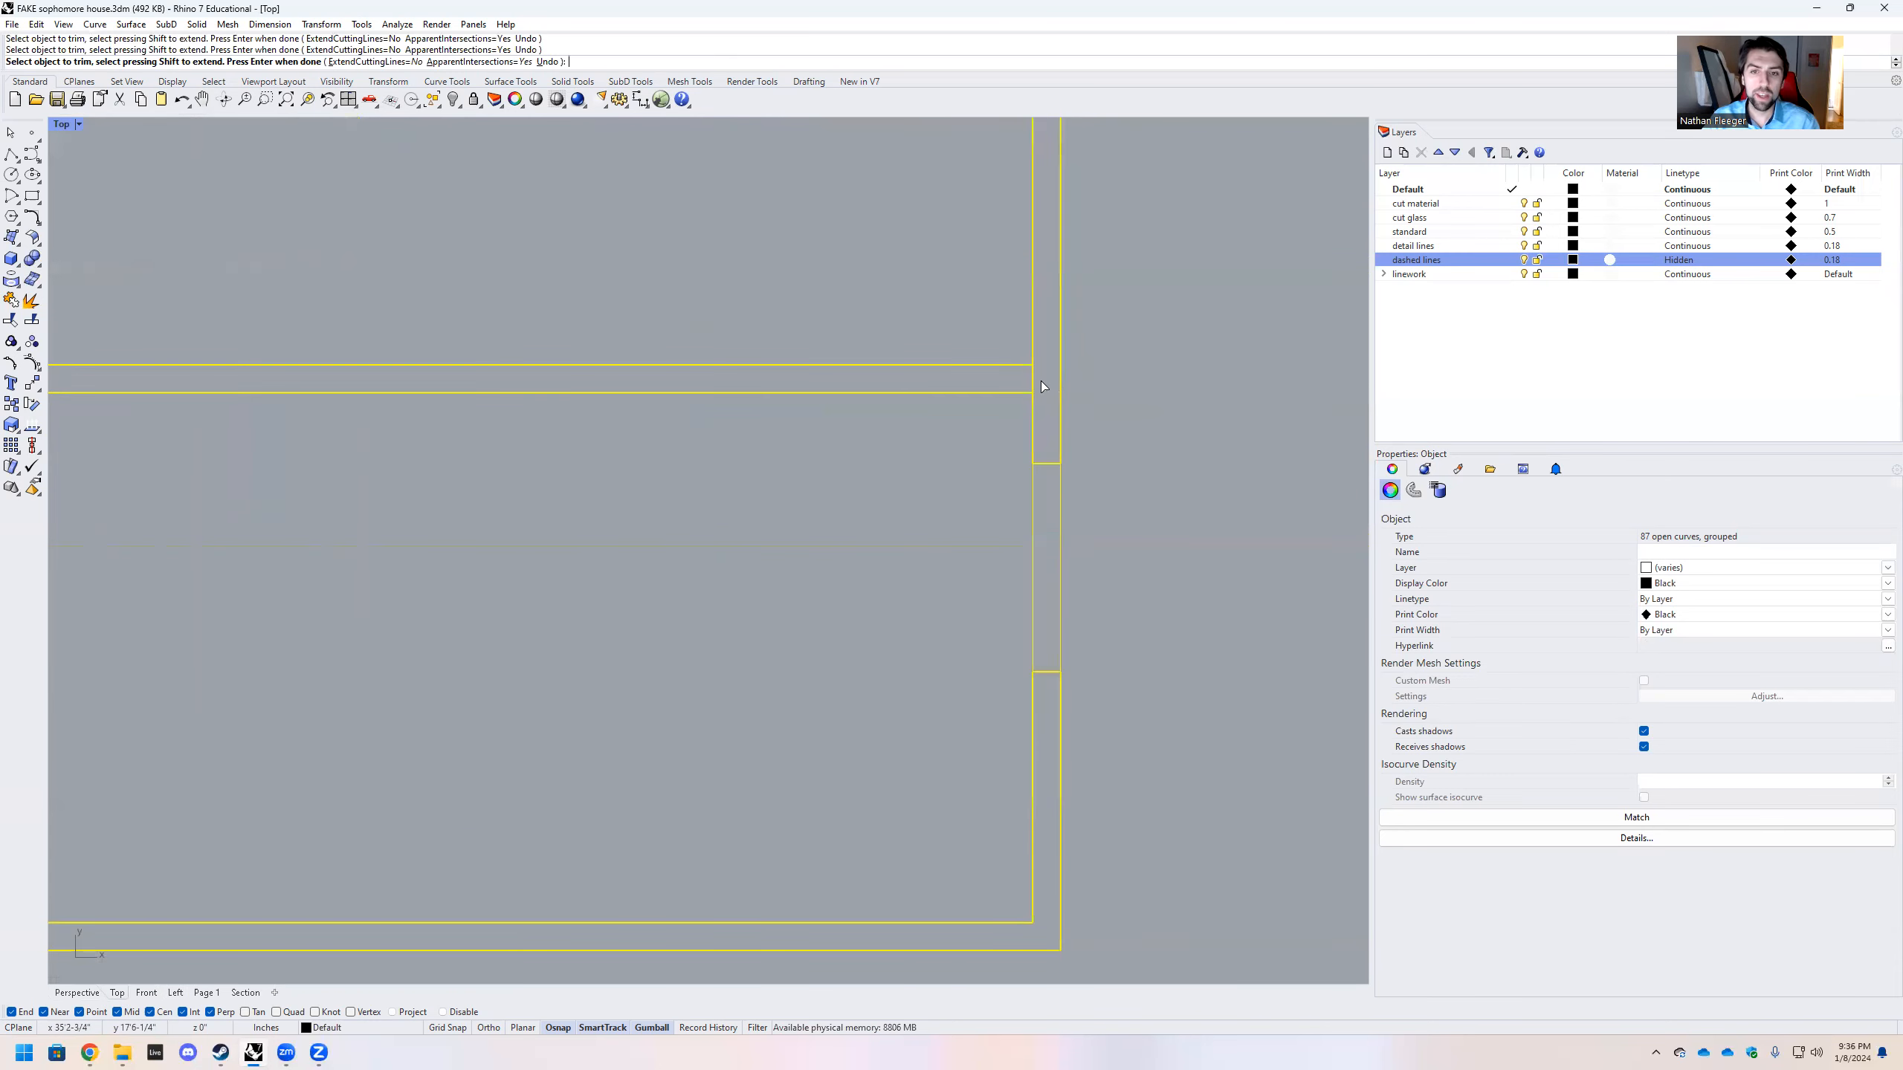
pyautogui.scroll(-3, 1016, 465)
pyautogui.scroll(6, 1027, 454)
pyautogui.moveTo(1036, 450); pyautogui.dragTo(1023, 330)
pyautogui.scroll(-3, 1034, 550)
pyautogui.scroll(5, 1043, 362)
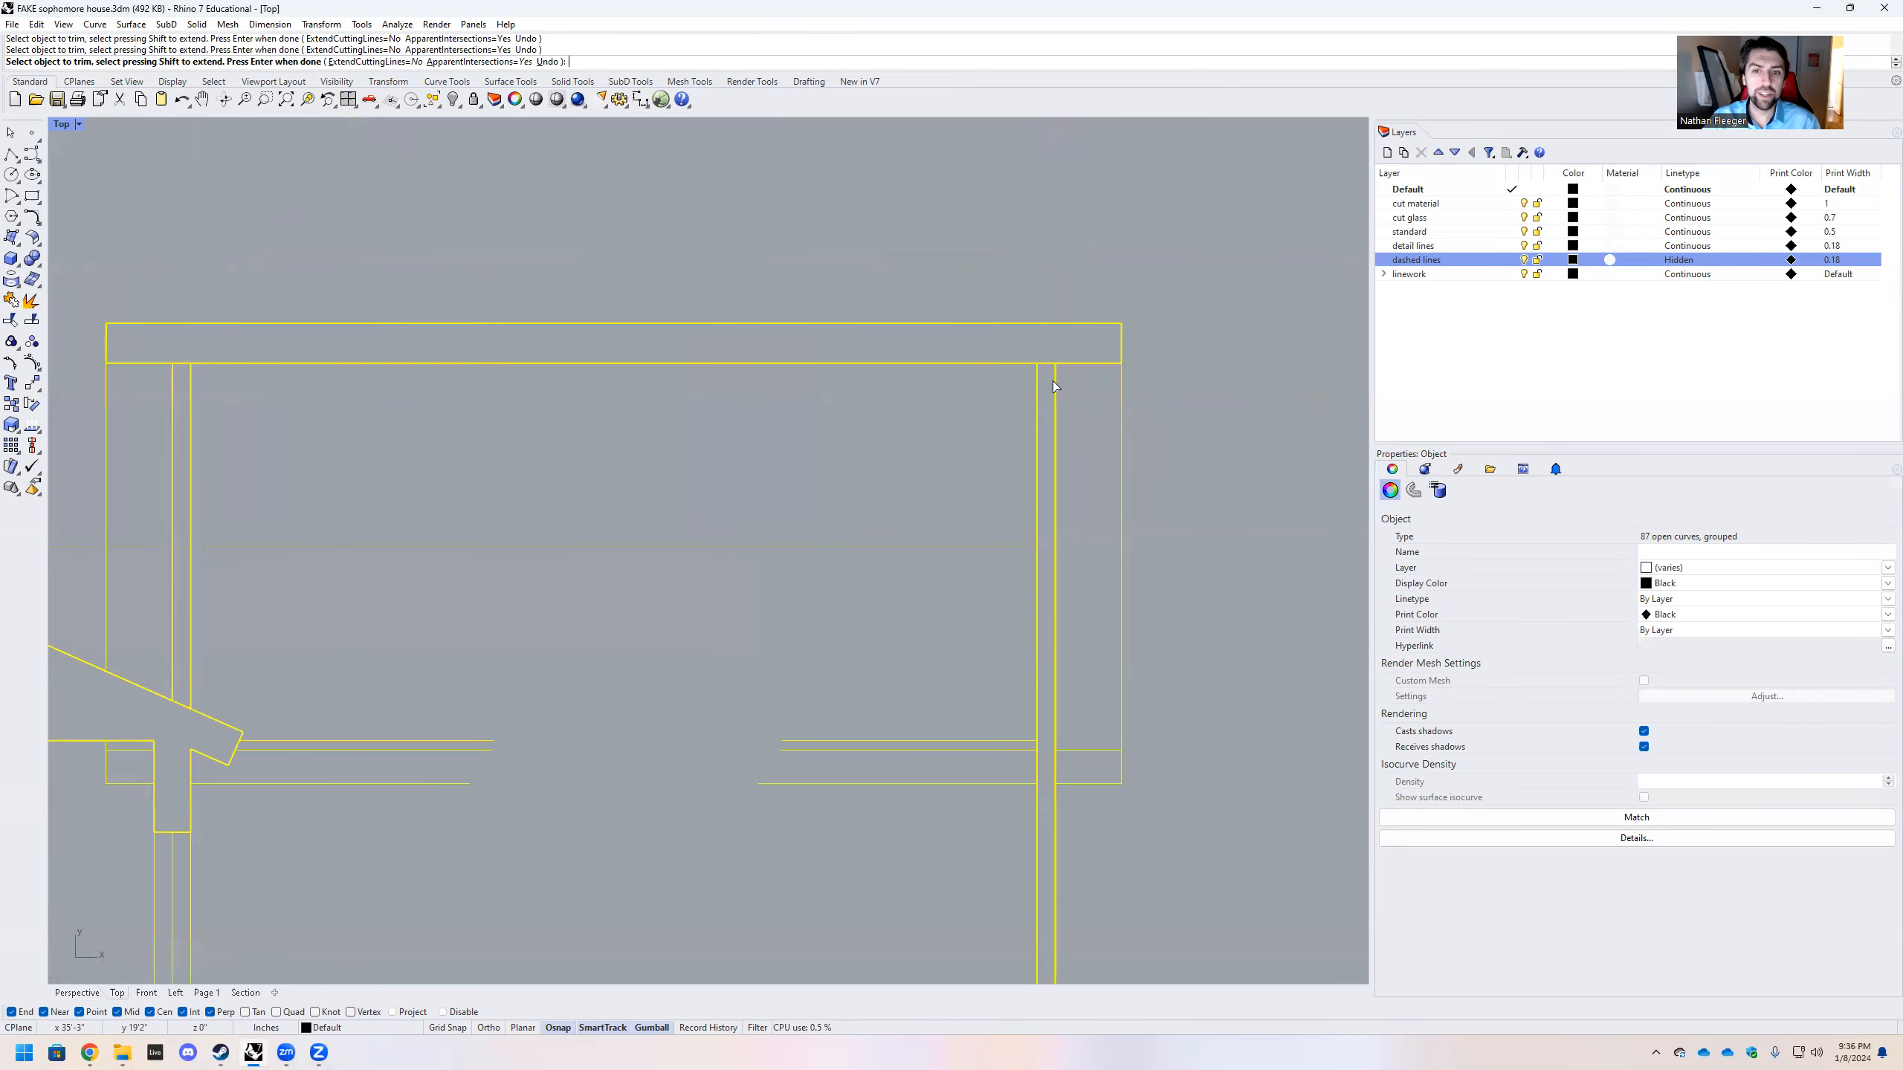
# Undo the last trim, finish trimming the section drawing and clear the curve selection
pyautogui.hotkey('ctrl', 'z')
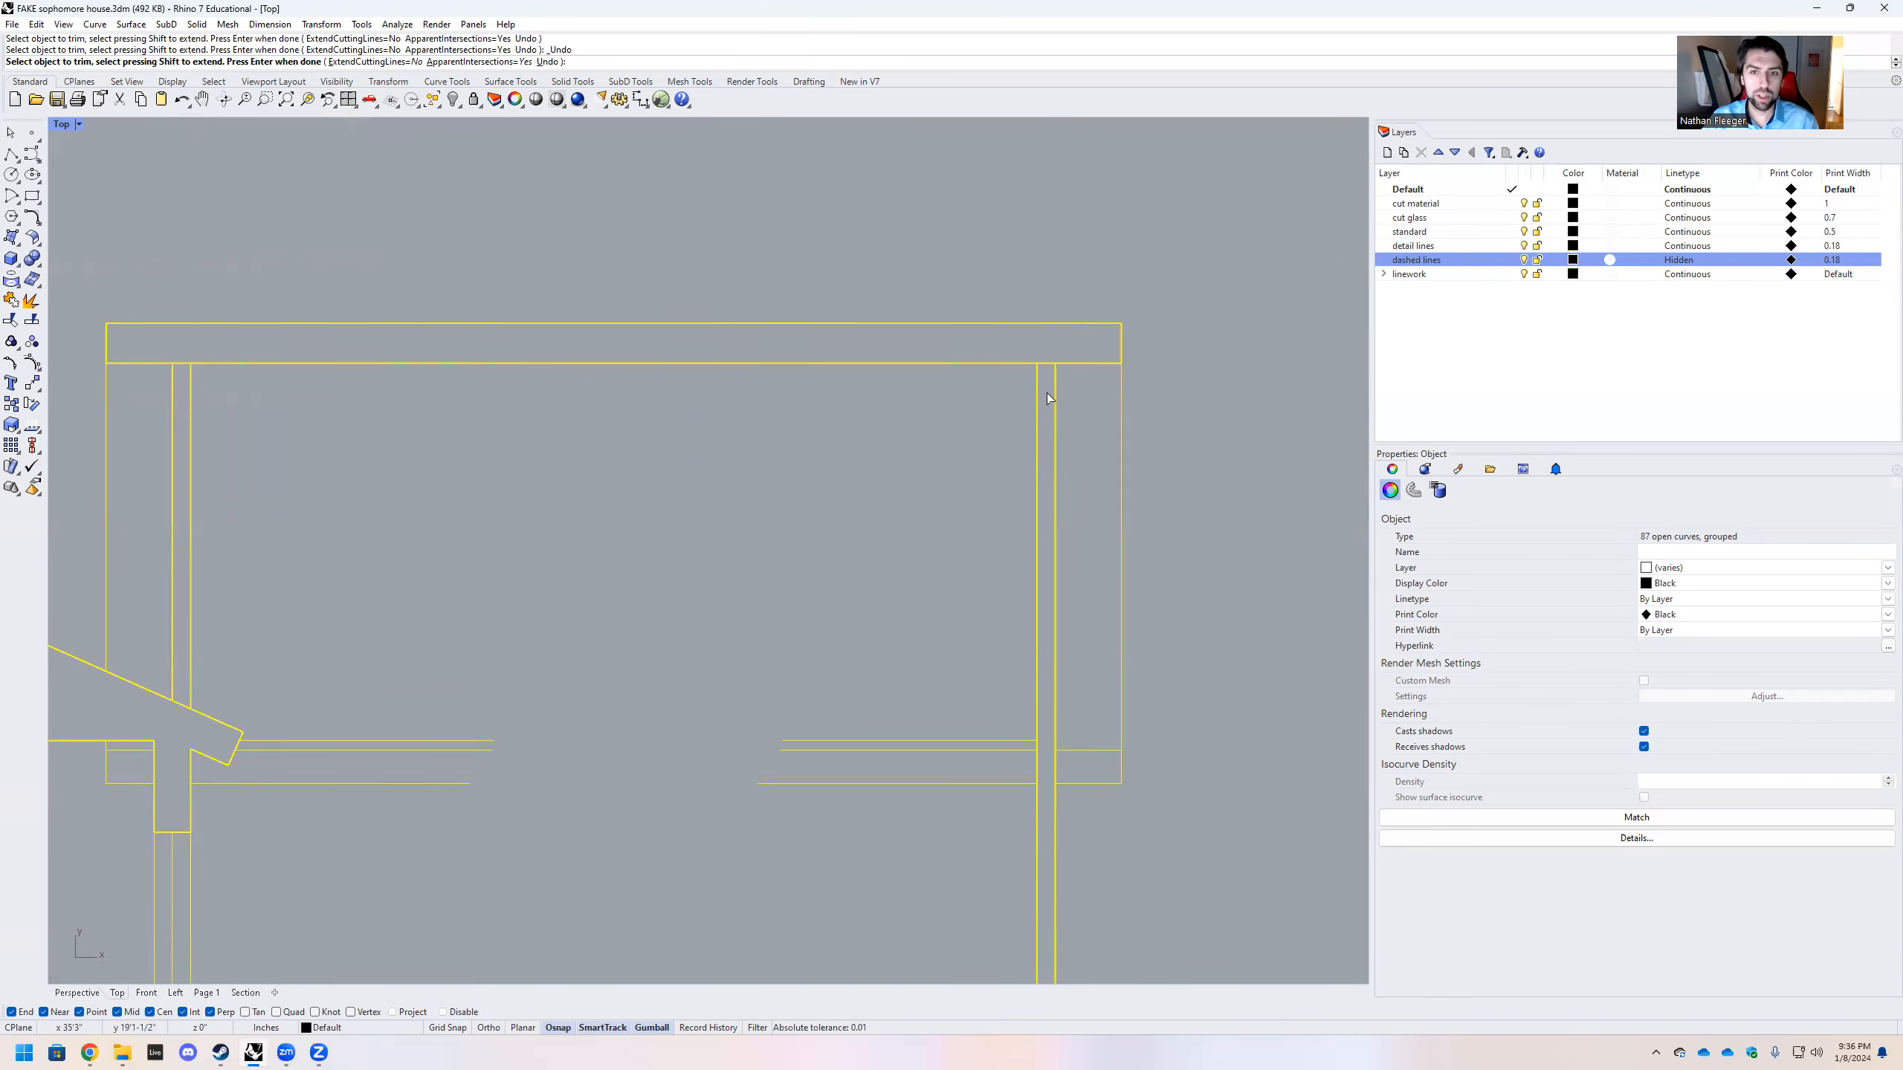
pyautogui.scroll(-3, 925, 396)
pyautogui.scroll(4, 708, 412)
pyautogui.click(702, 399)
pyautogui.scroll(3, 685, 744)
pyautogui.scroll(-4, 827, 500)
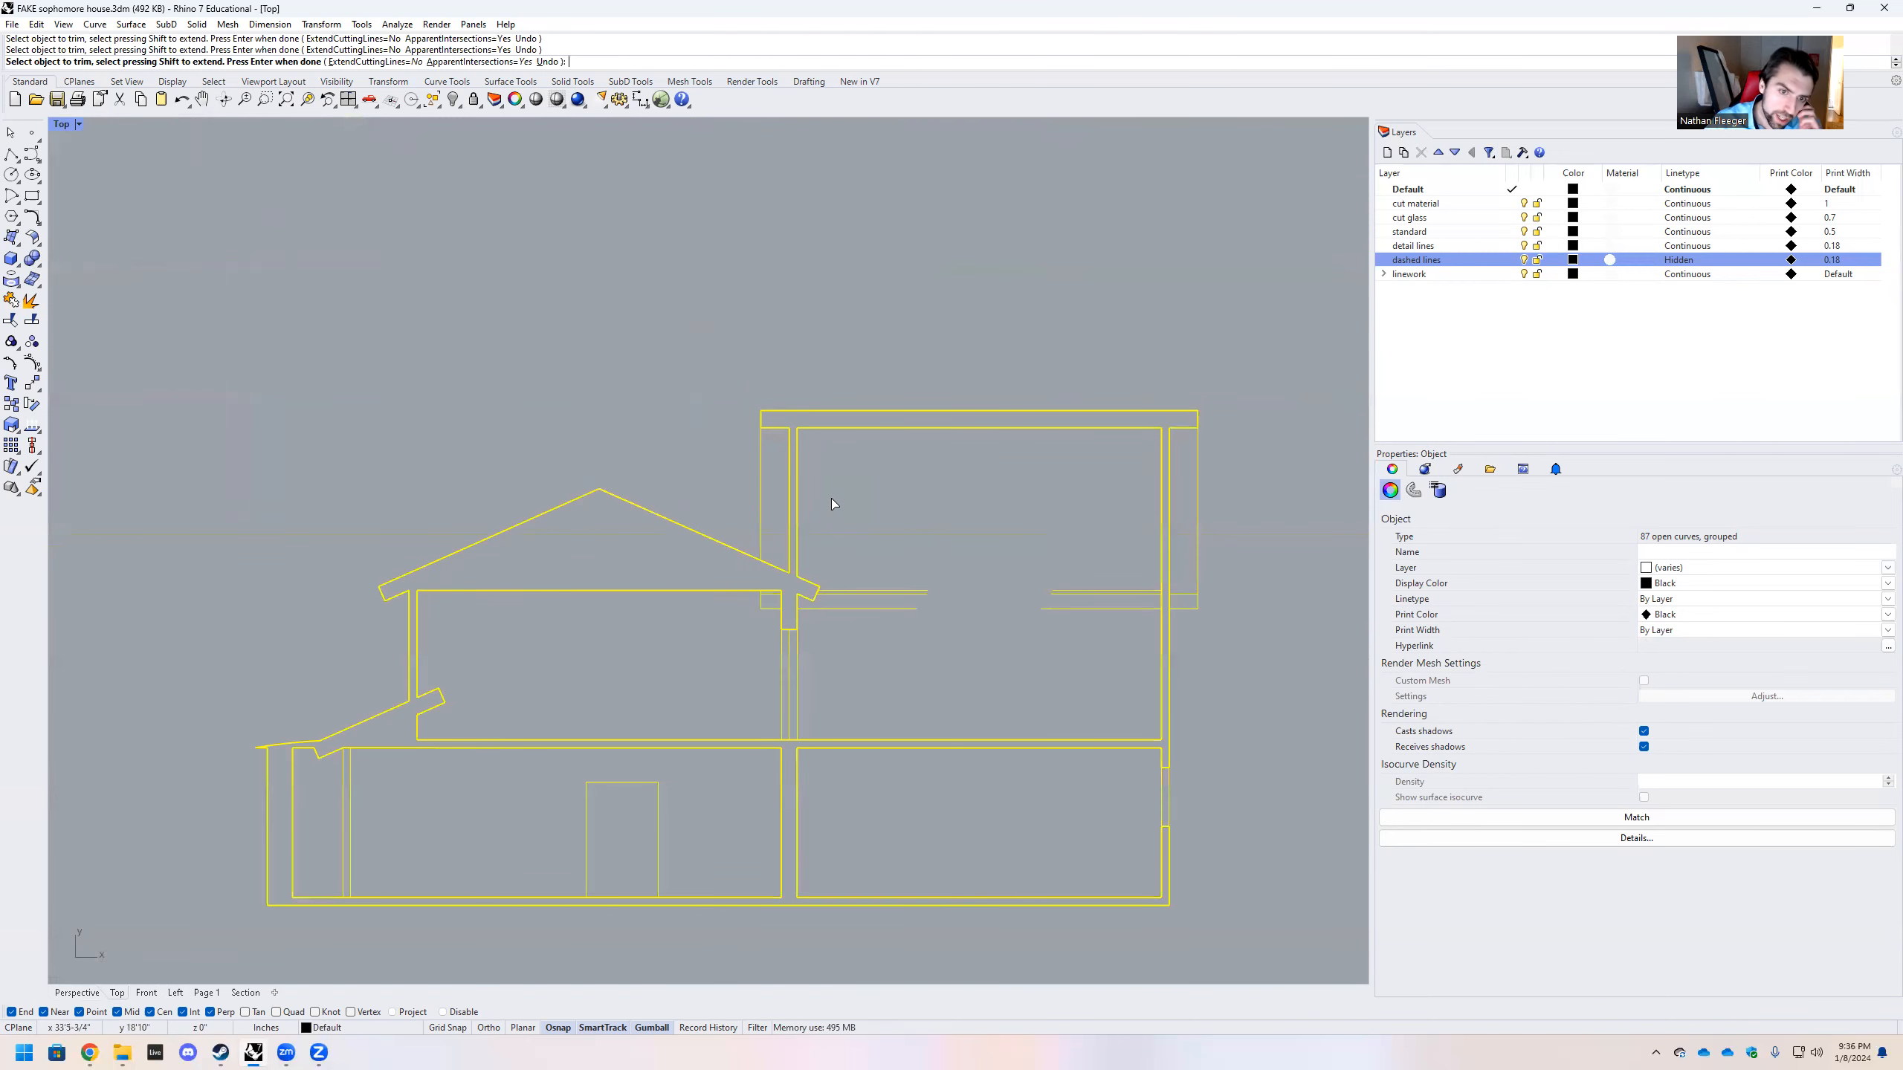
pyautogui.scroll(-2, 811, 473)
pyautogui.press('Return')
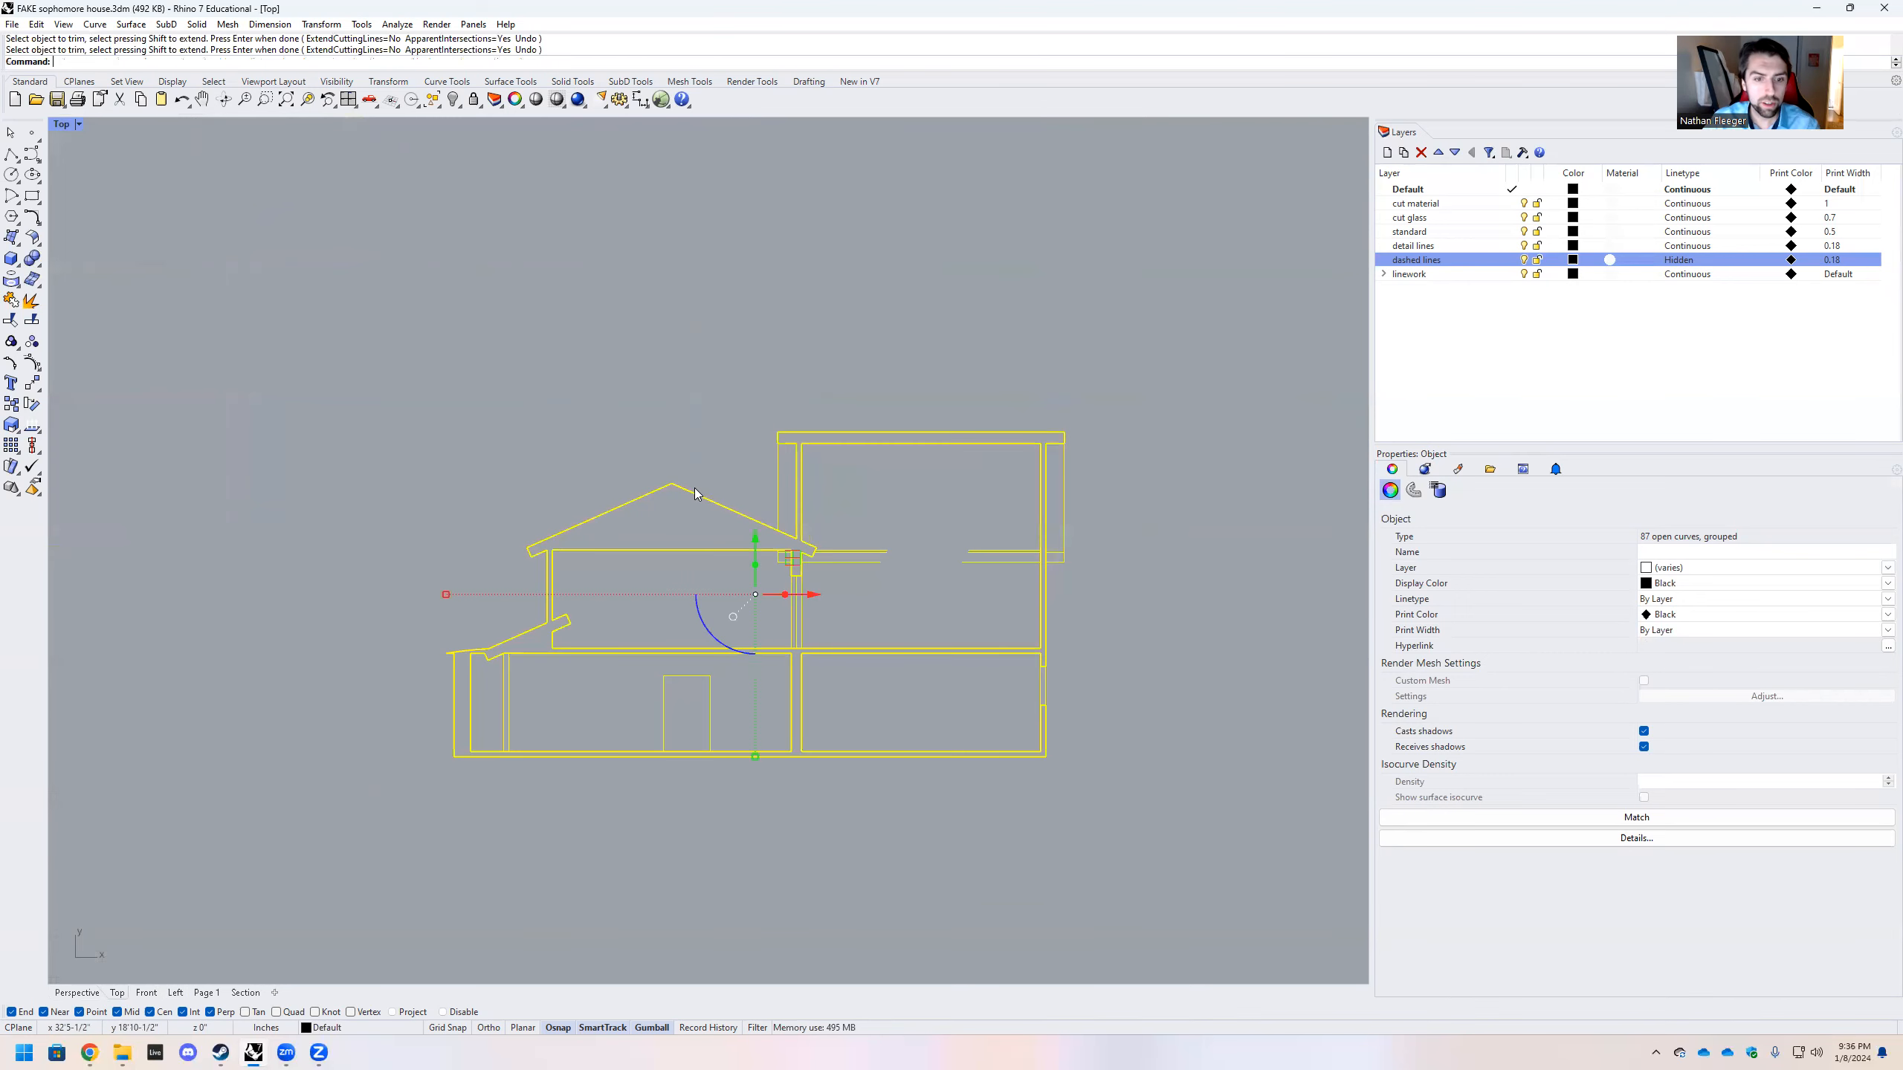
pyautogui.press('Escape')
pyautogui.scroll(4, 807, 495)
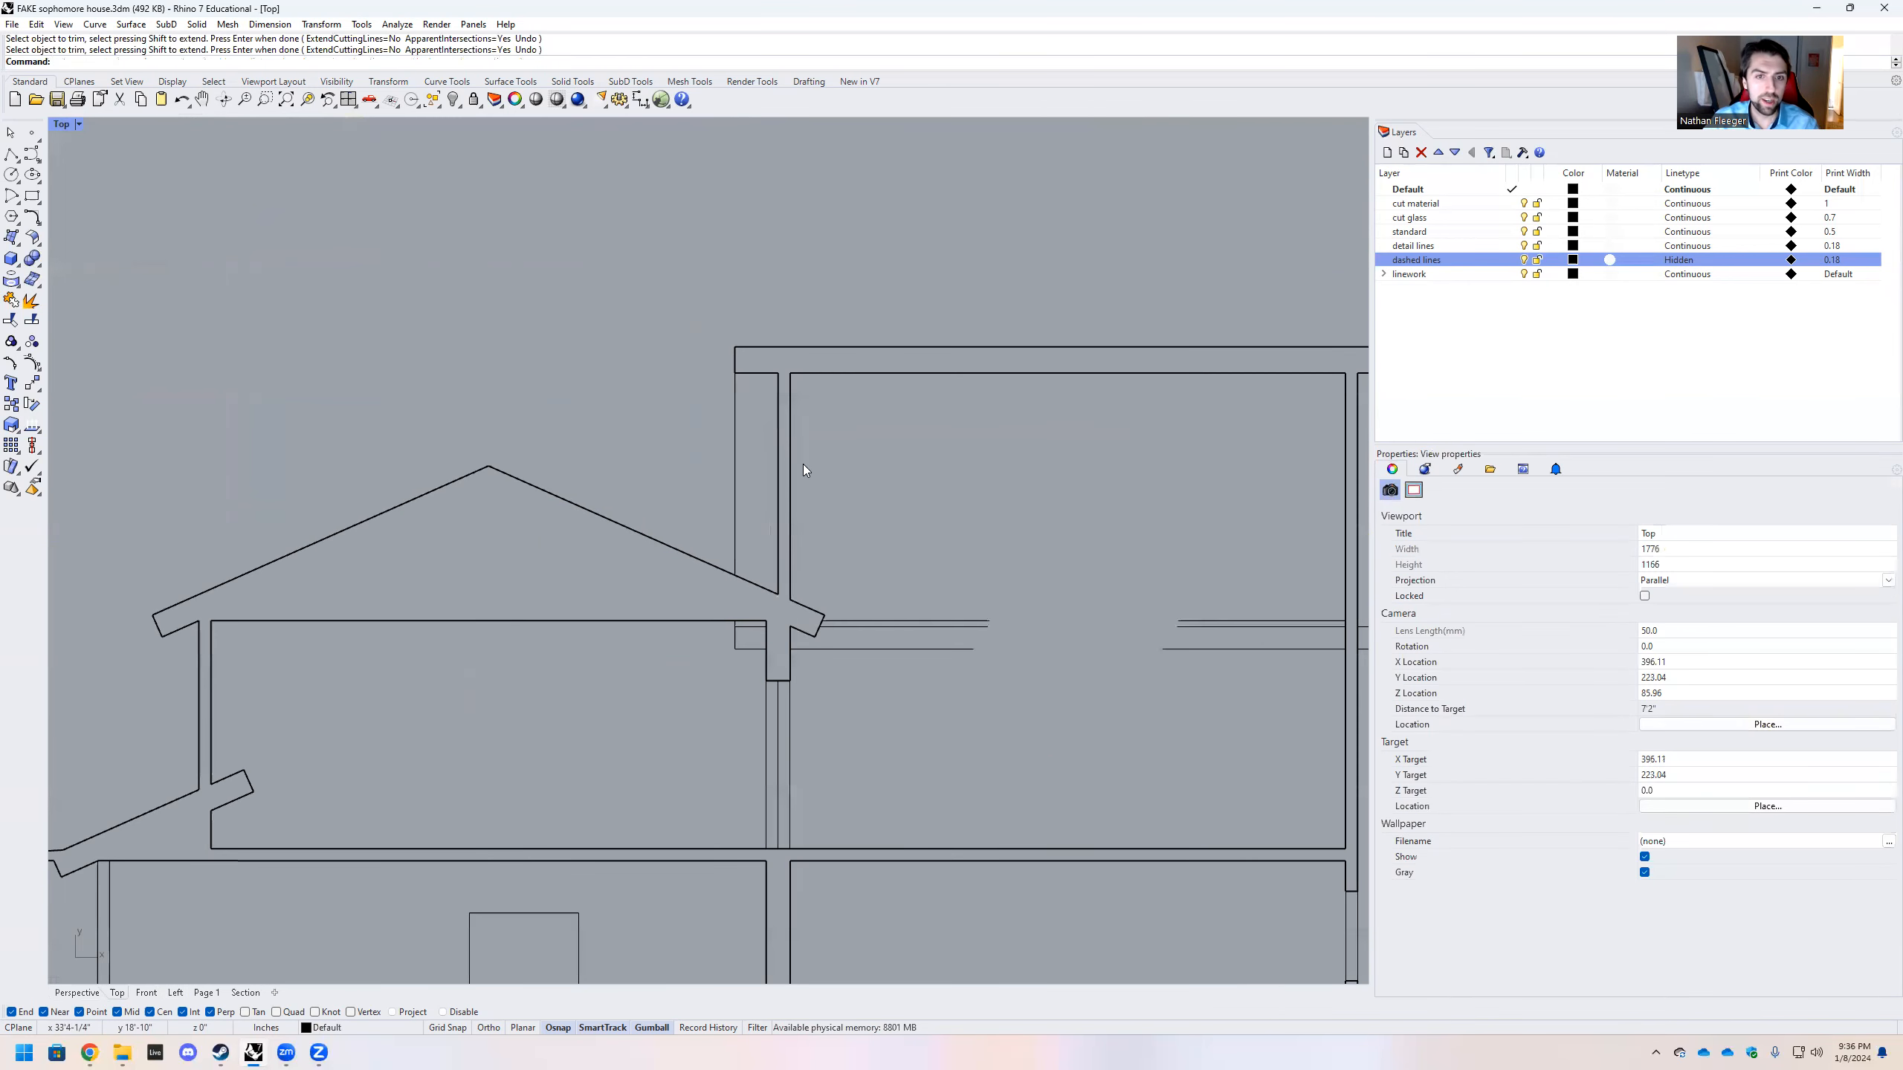
pyautogui.scroll(2, 780, 554)
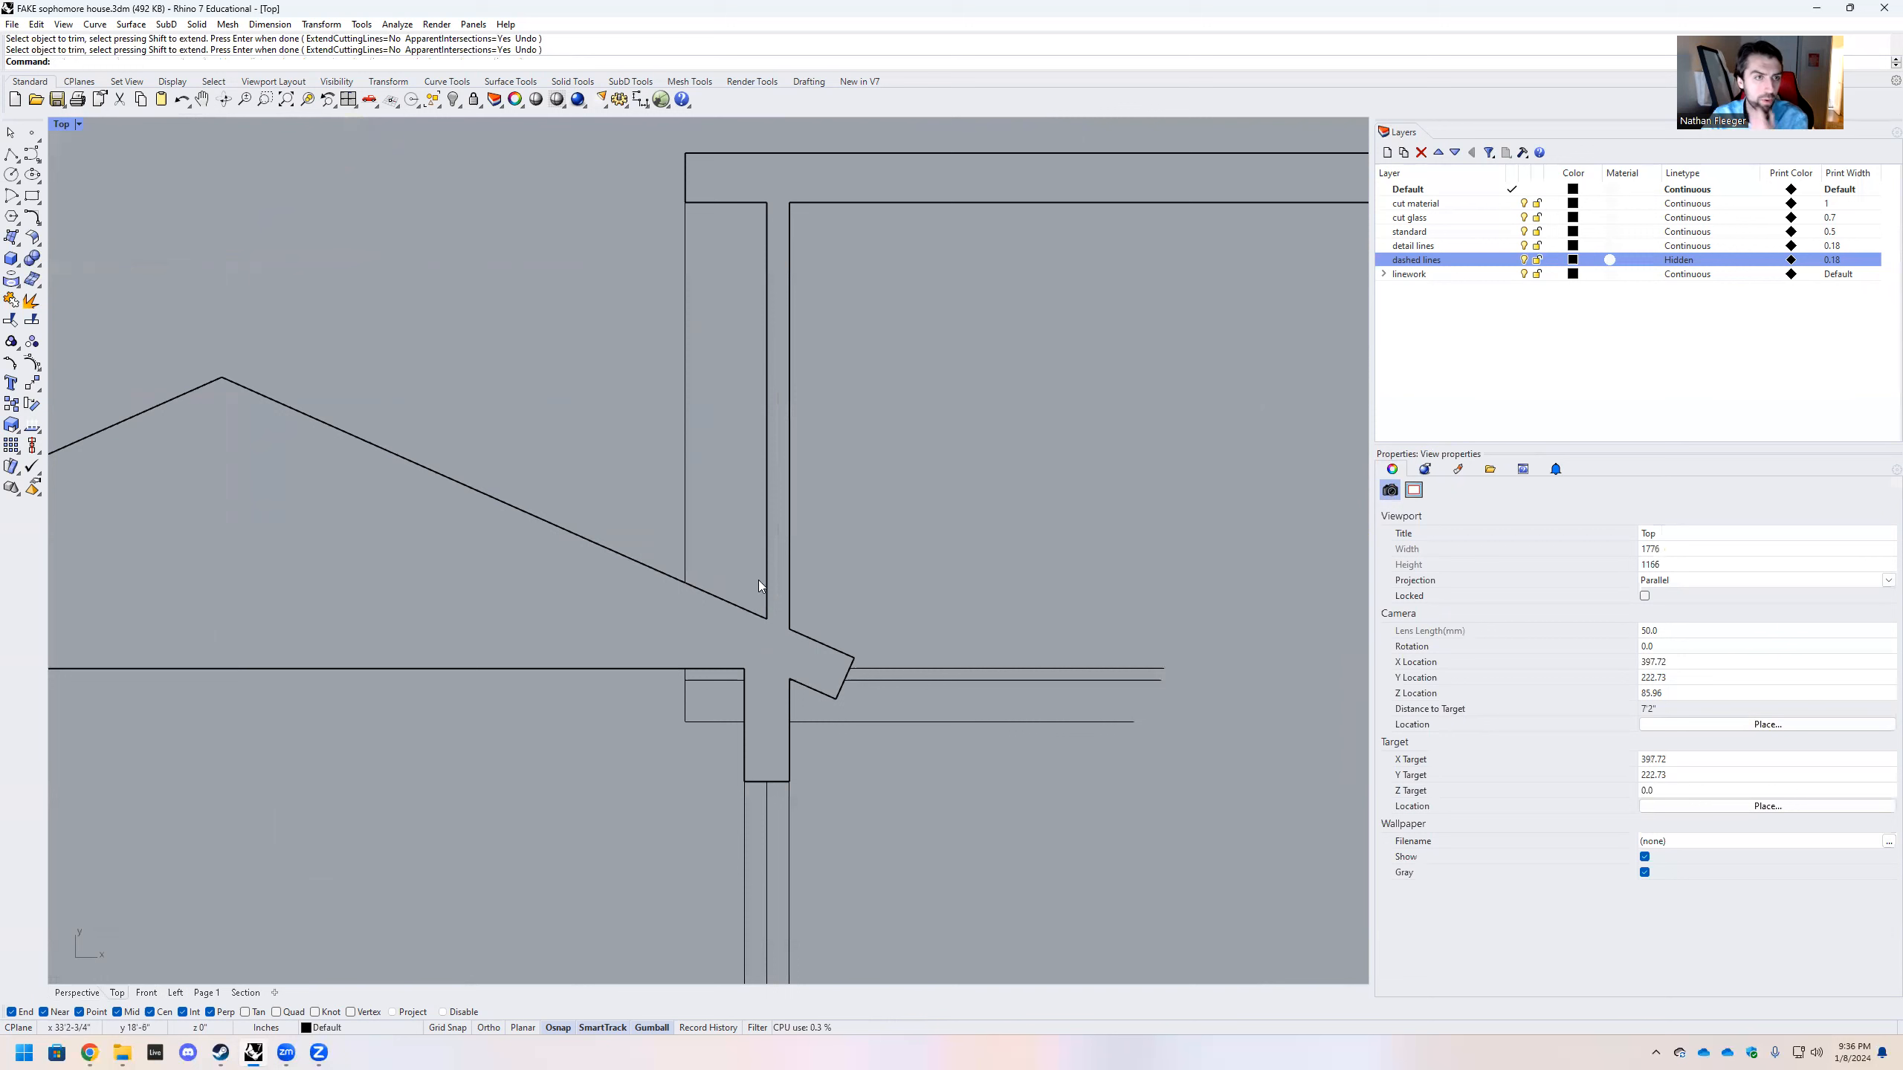
pyautogui.click(12, 154)
pyautogui.scroll(1, 780, 607)
pyautogui.click(781, 608)
pyautogui.click(789, 694)
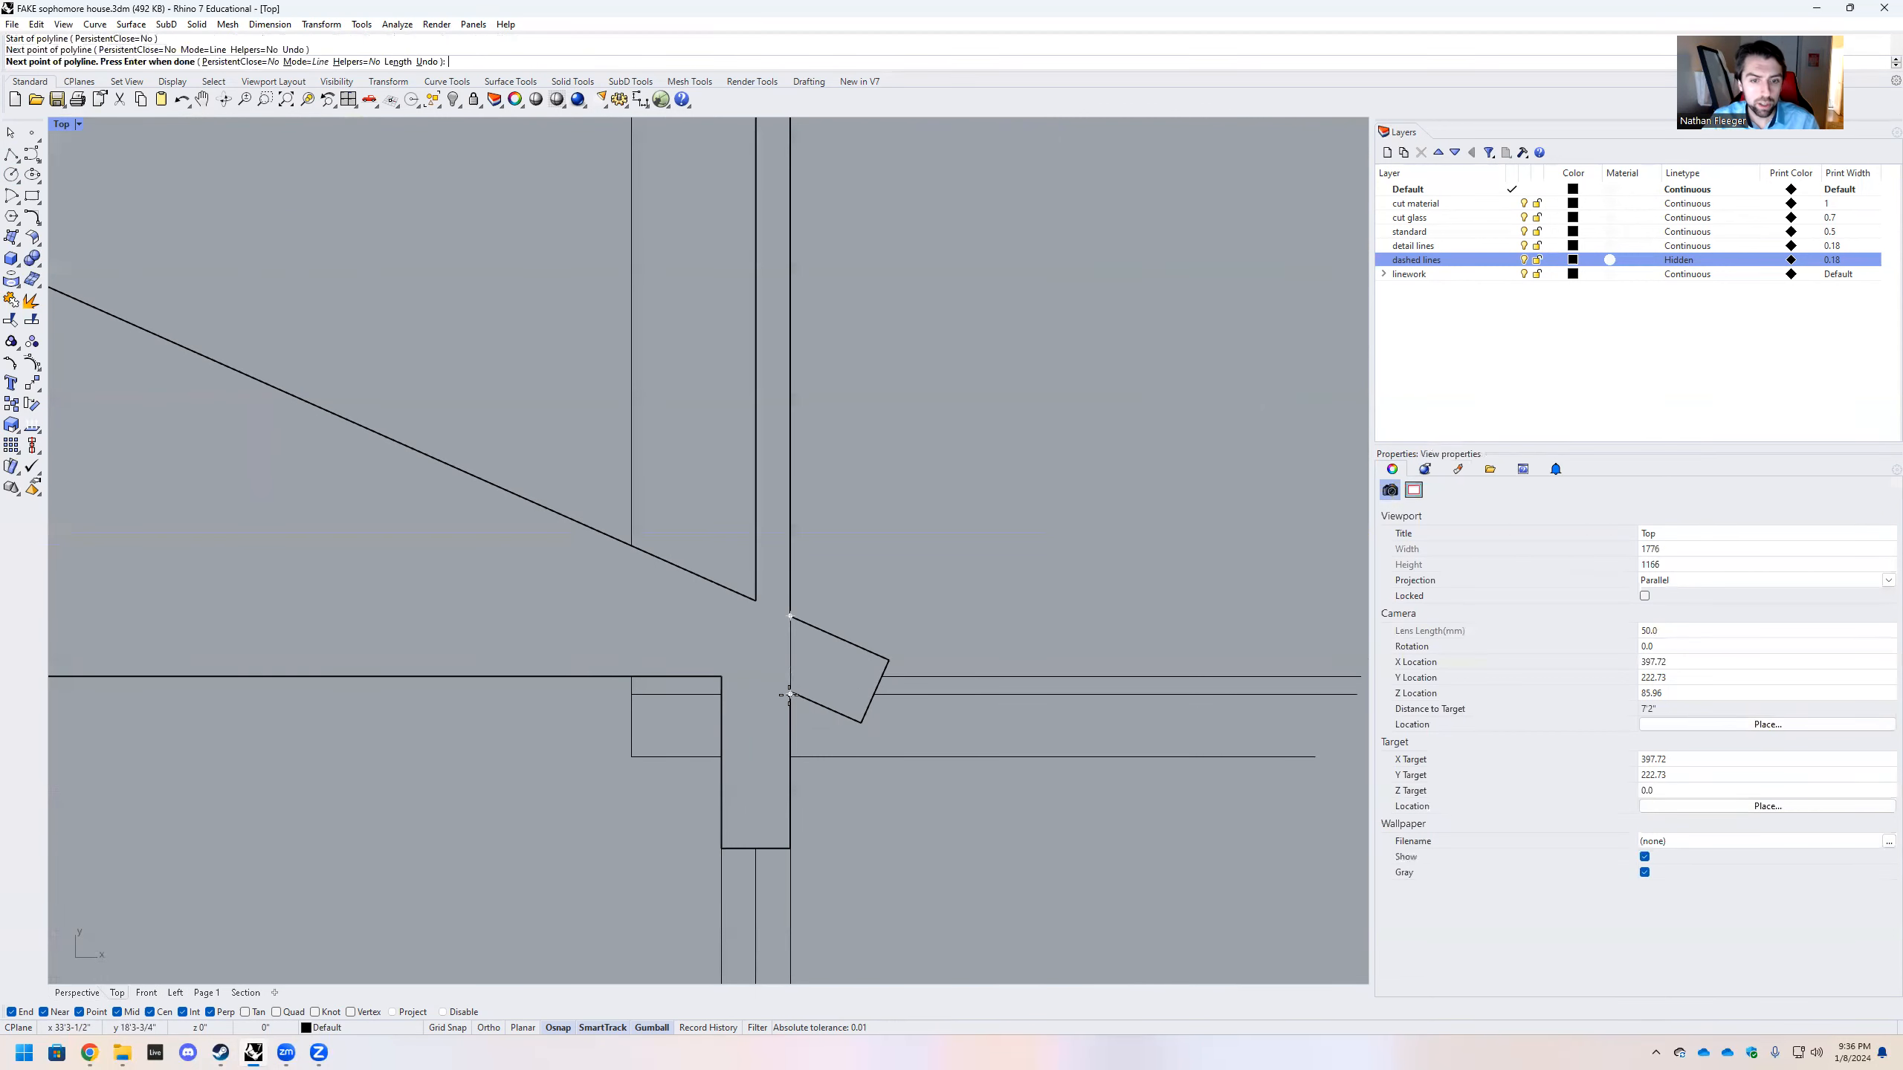
pyautogui.press('Escape')
pyautogui.moveTo(797, 640); pyautogui.dragTo(797, 636, button='right')
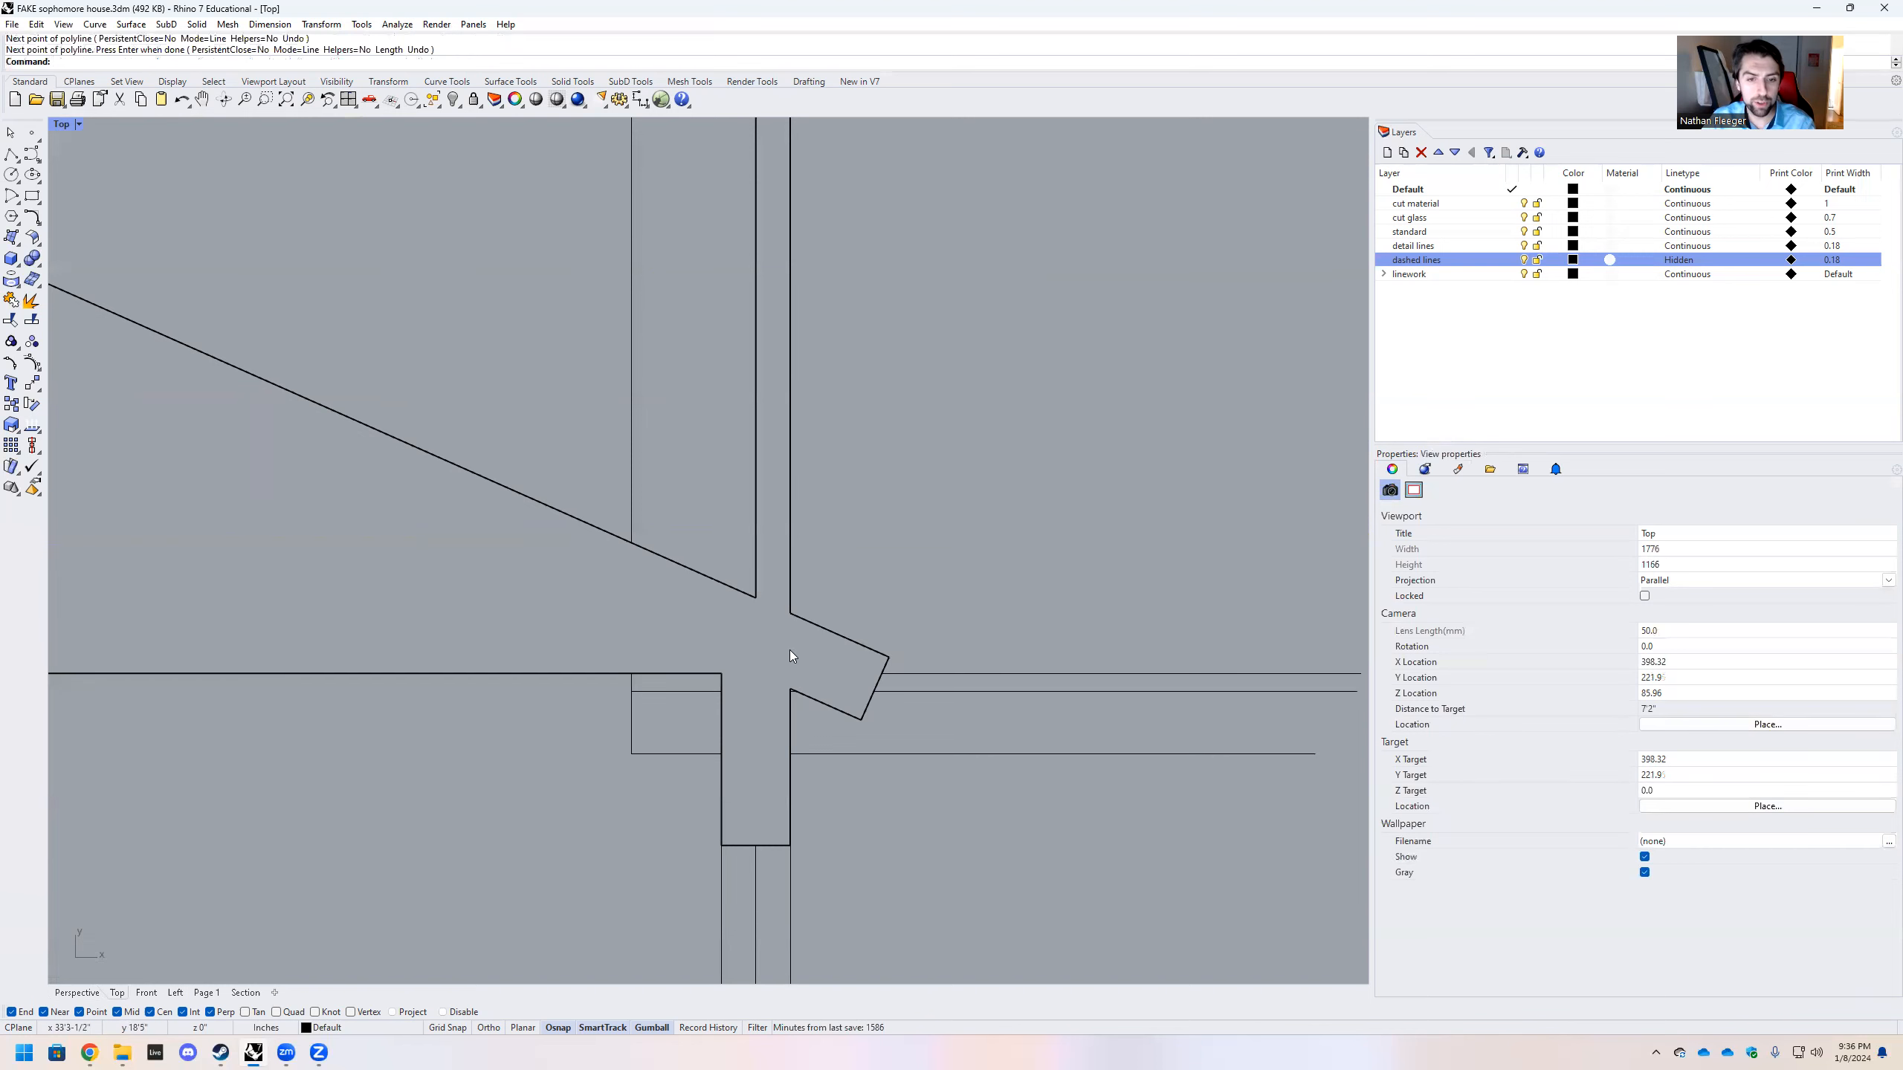
pyautogui.click(10, 132)
pyautogui.scroll(2, 793, 666)
pyautogui.click(11, 154)
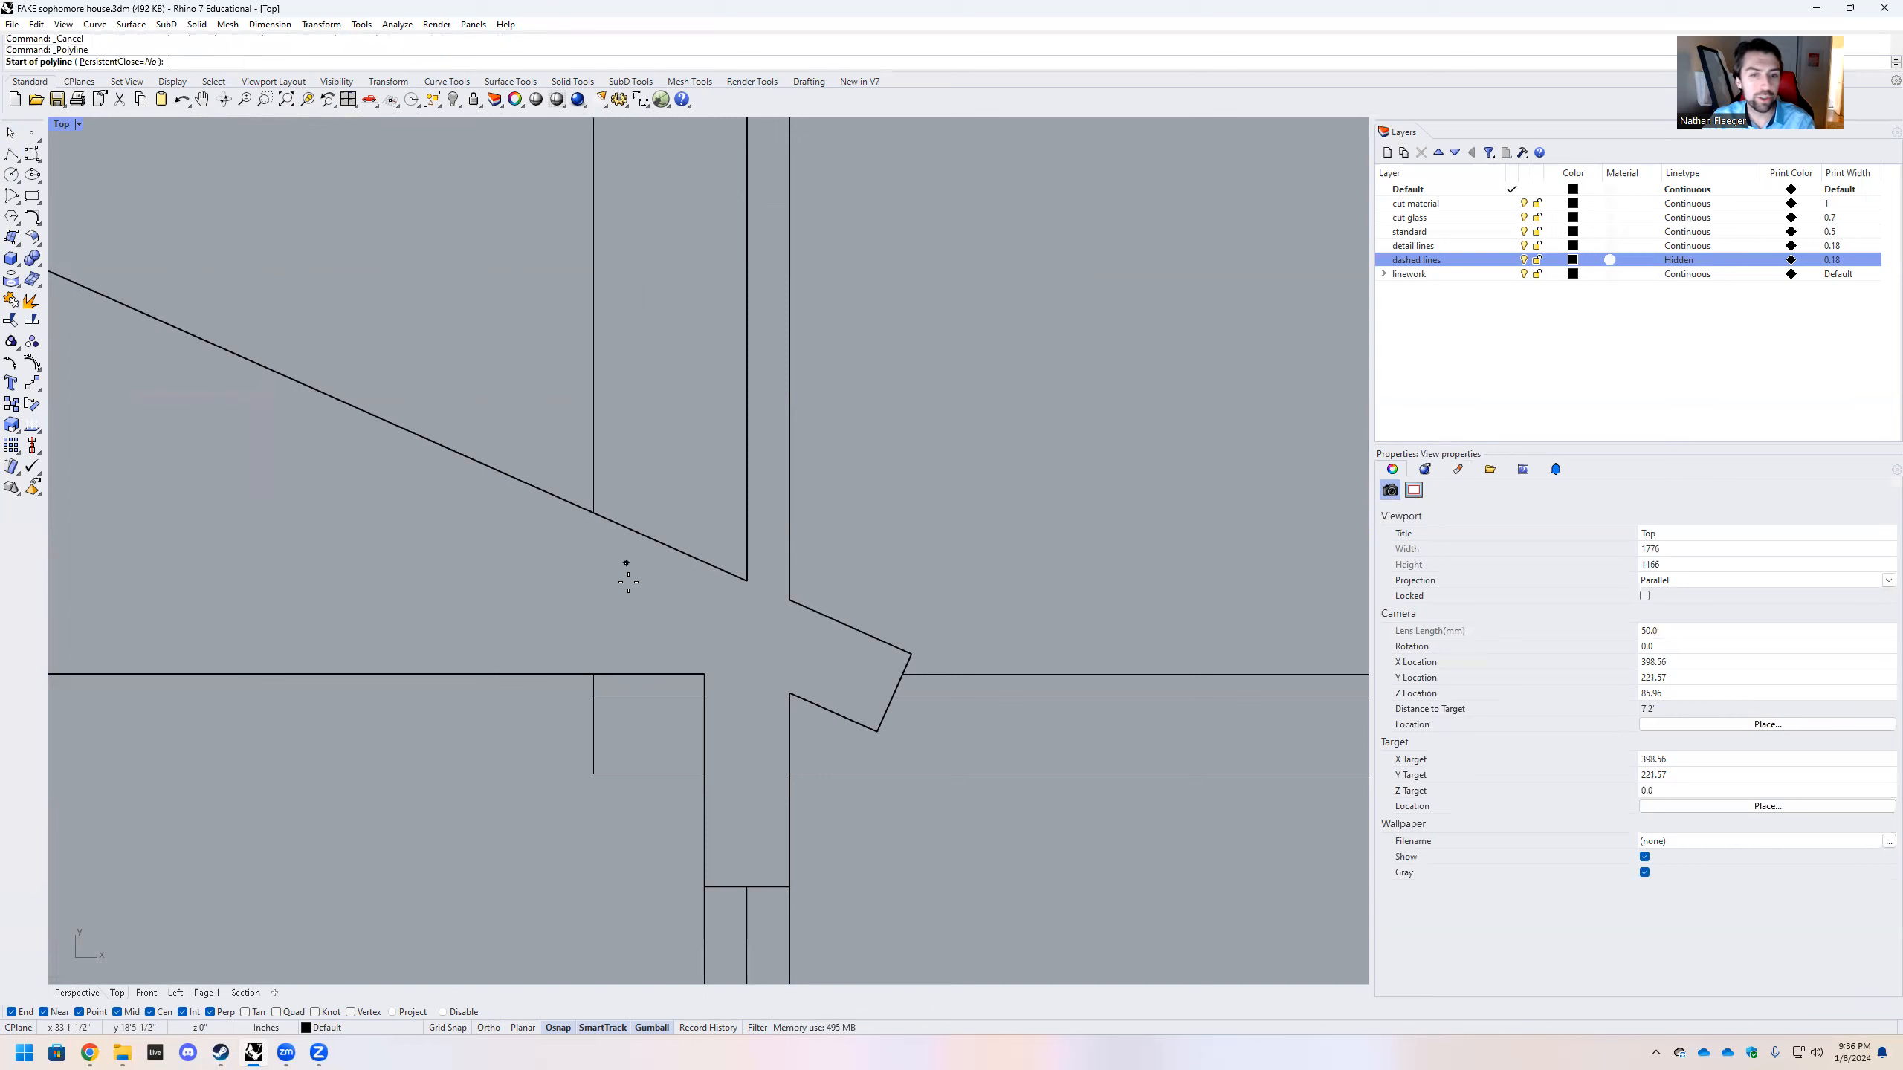
pyautogui.scroll(3, 787, 691)
pyautogui.click(788, 693)
pyautogui.click(792, 479)
pyautogui.press('Escape')
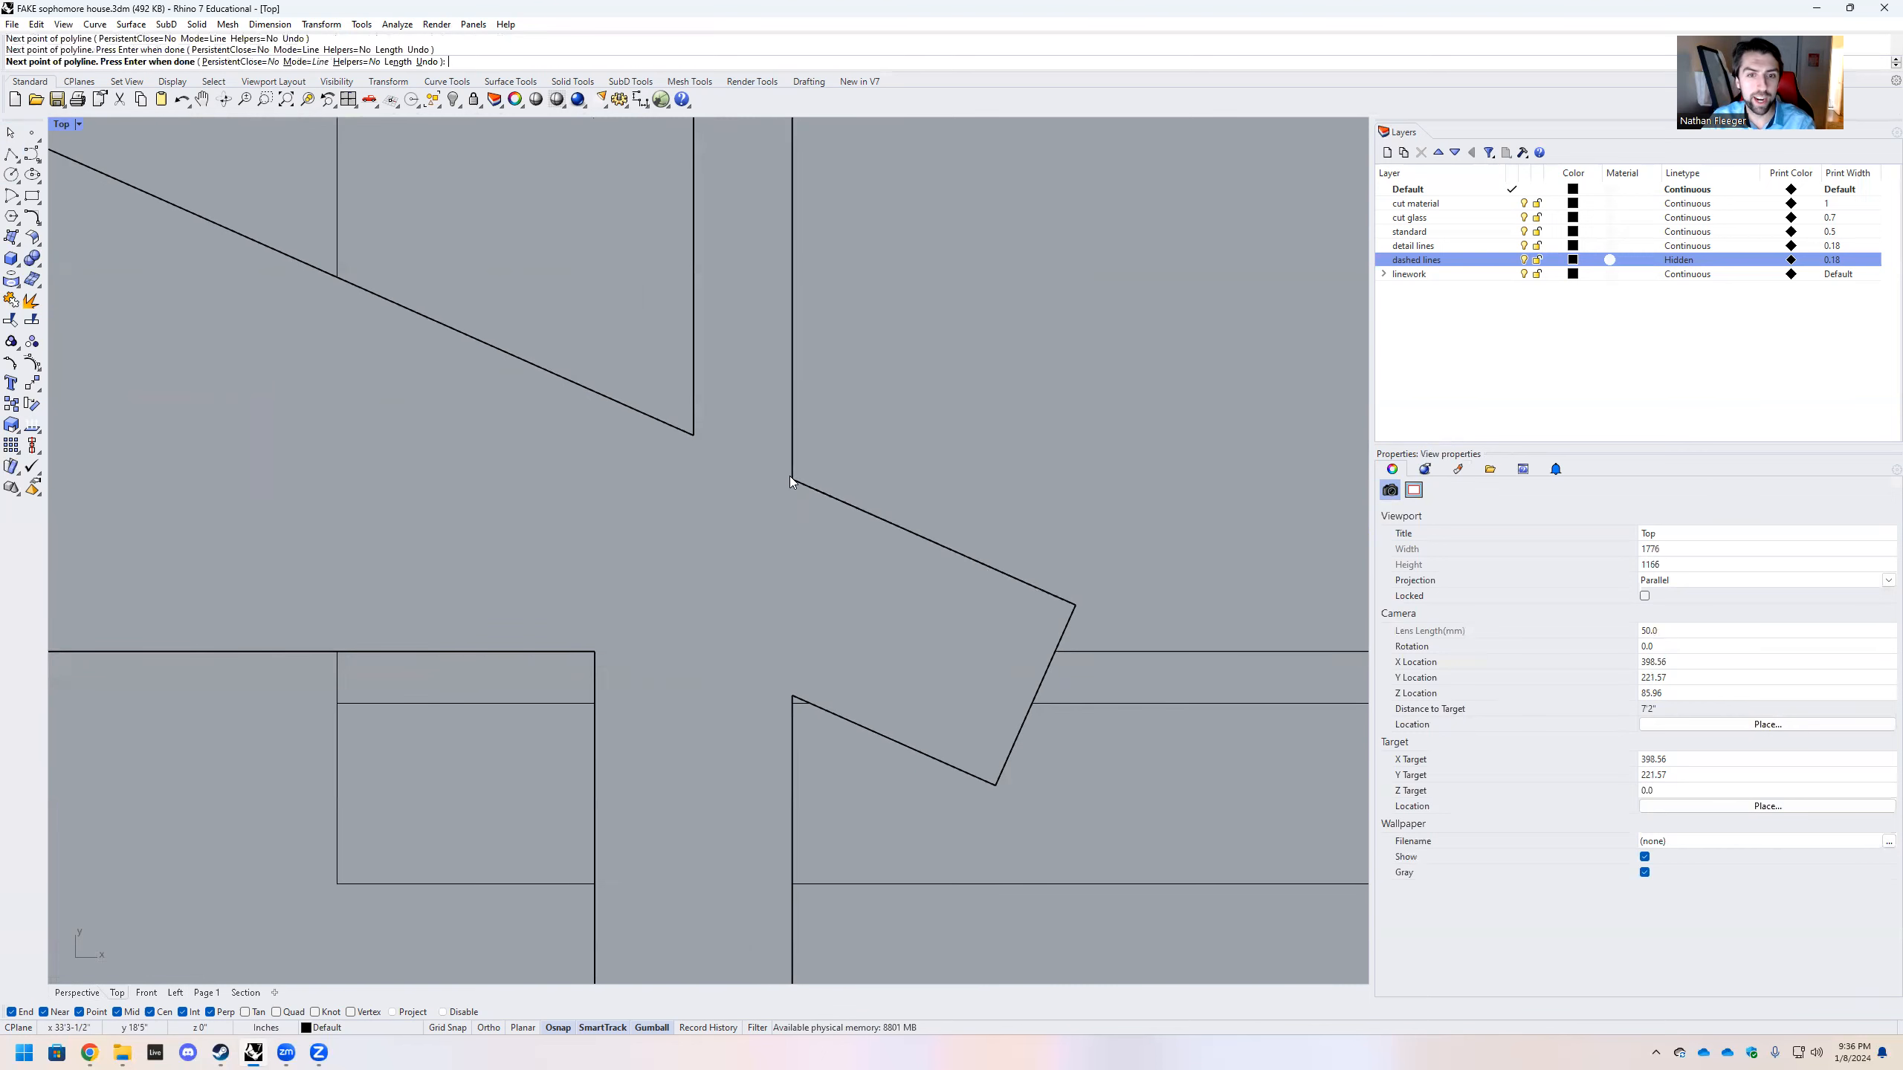
# Draw a vertical polyline closing the wall's outer face across the gable roof's right eave, between the eave's lower and upper corners
pyautogui.press('Return')
pyautogui.click(793, 695)
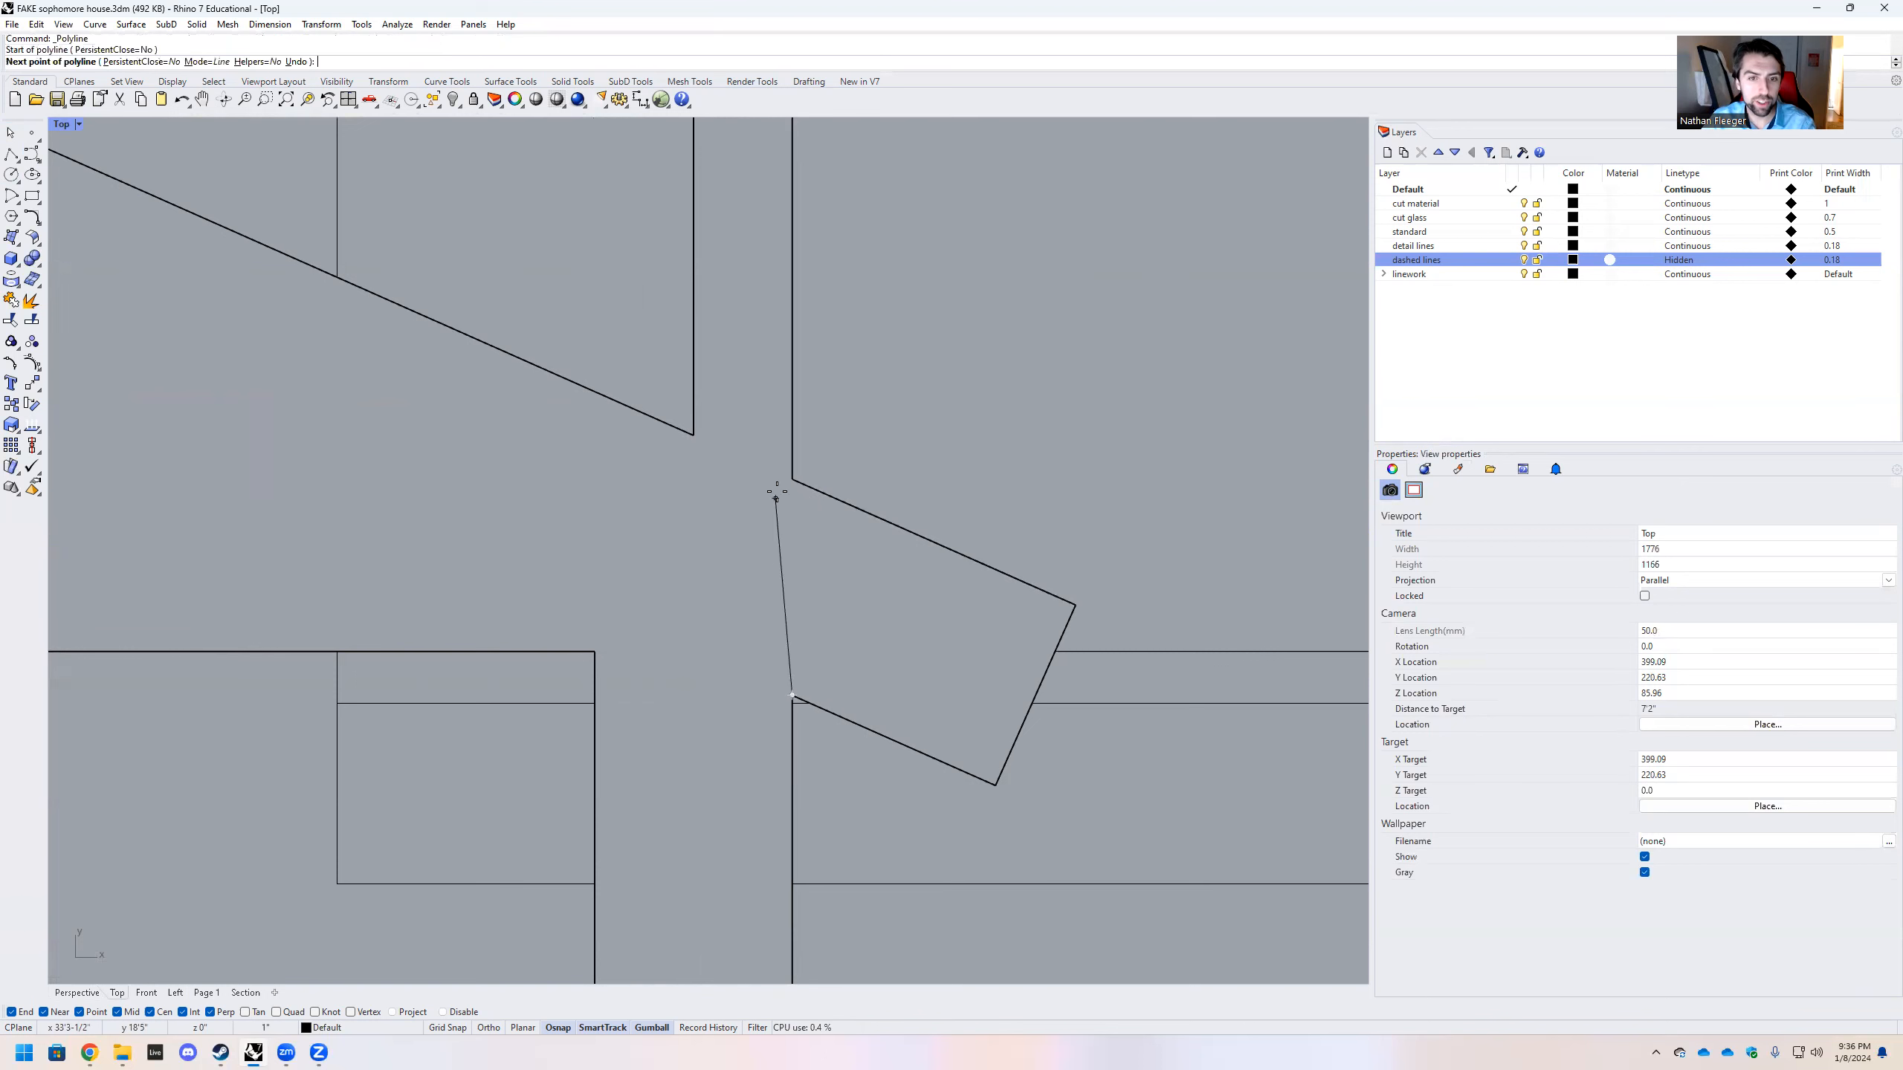
pyautogui.press('Return')
pyautogui.scroll(-3, 822, 531)
# Trim away the gable roof's right eave overhang beyond the wall's outer face, using the surrounding curves as cutting objects
pyautogui.moveTo(999, 805); pyautogui.dragTo(660, 431)
pyautogui.write('Trim')
pyautogui.press('Return')
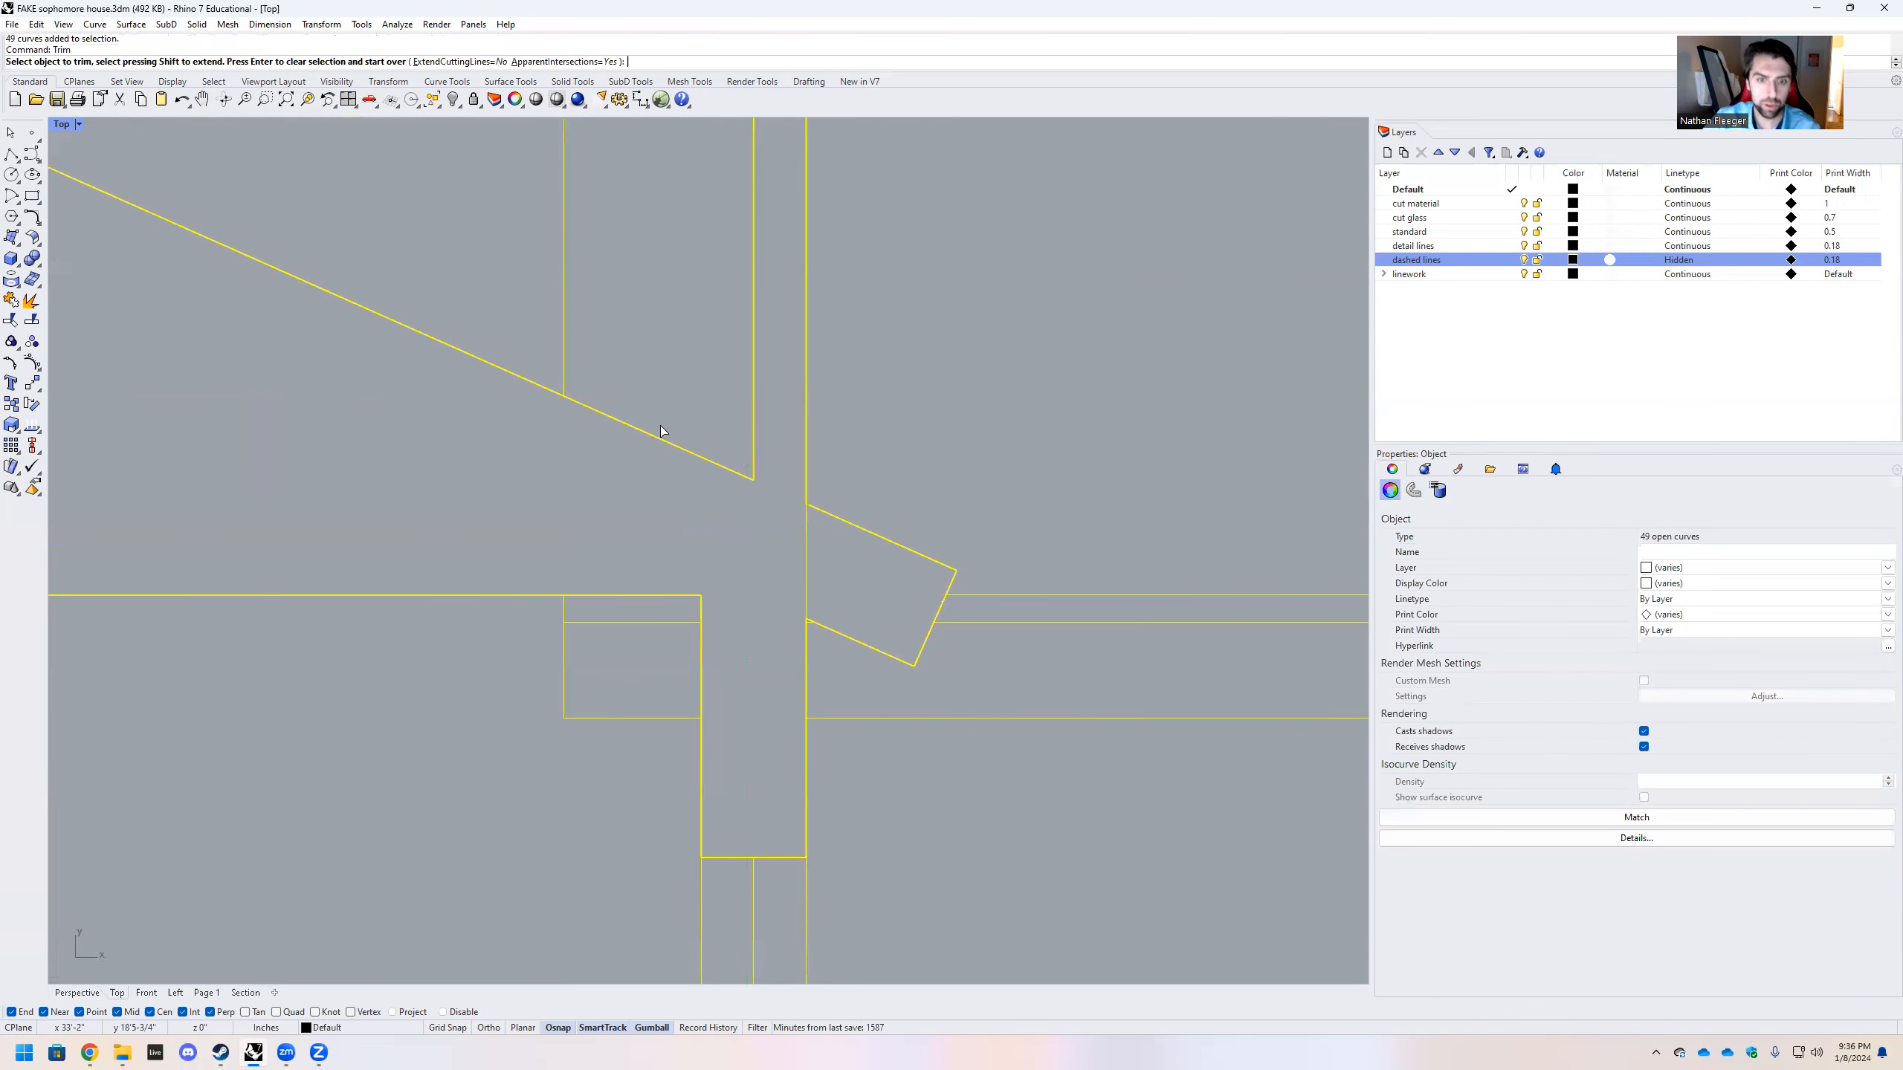
pyautogui.click(858, 642)
pyautogui.click(864, 532)
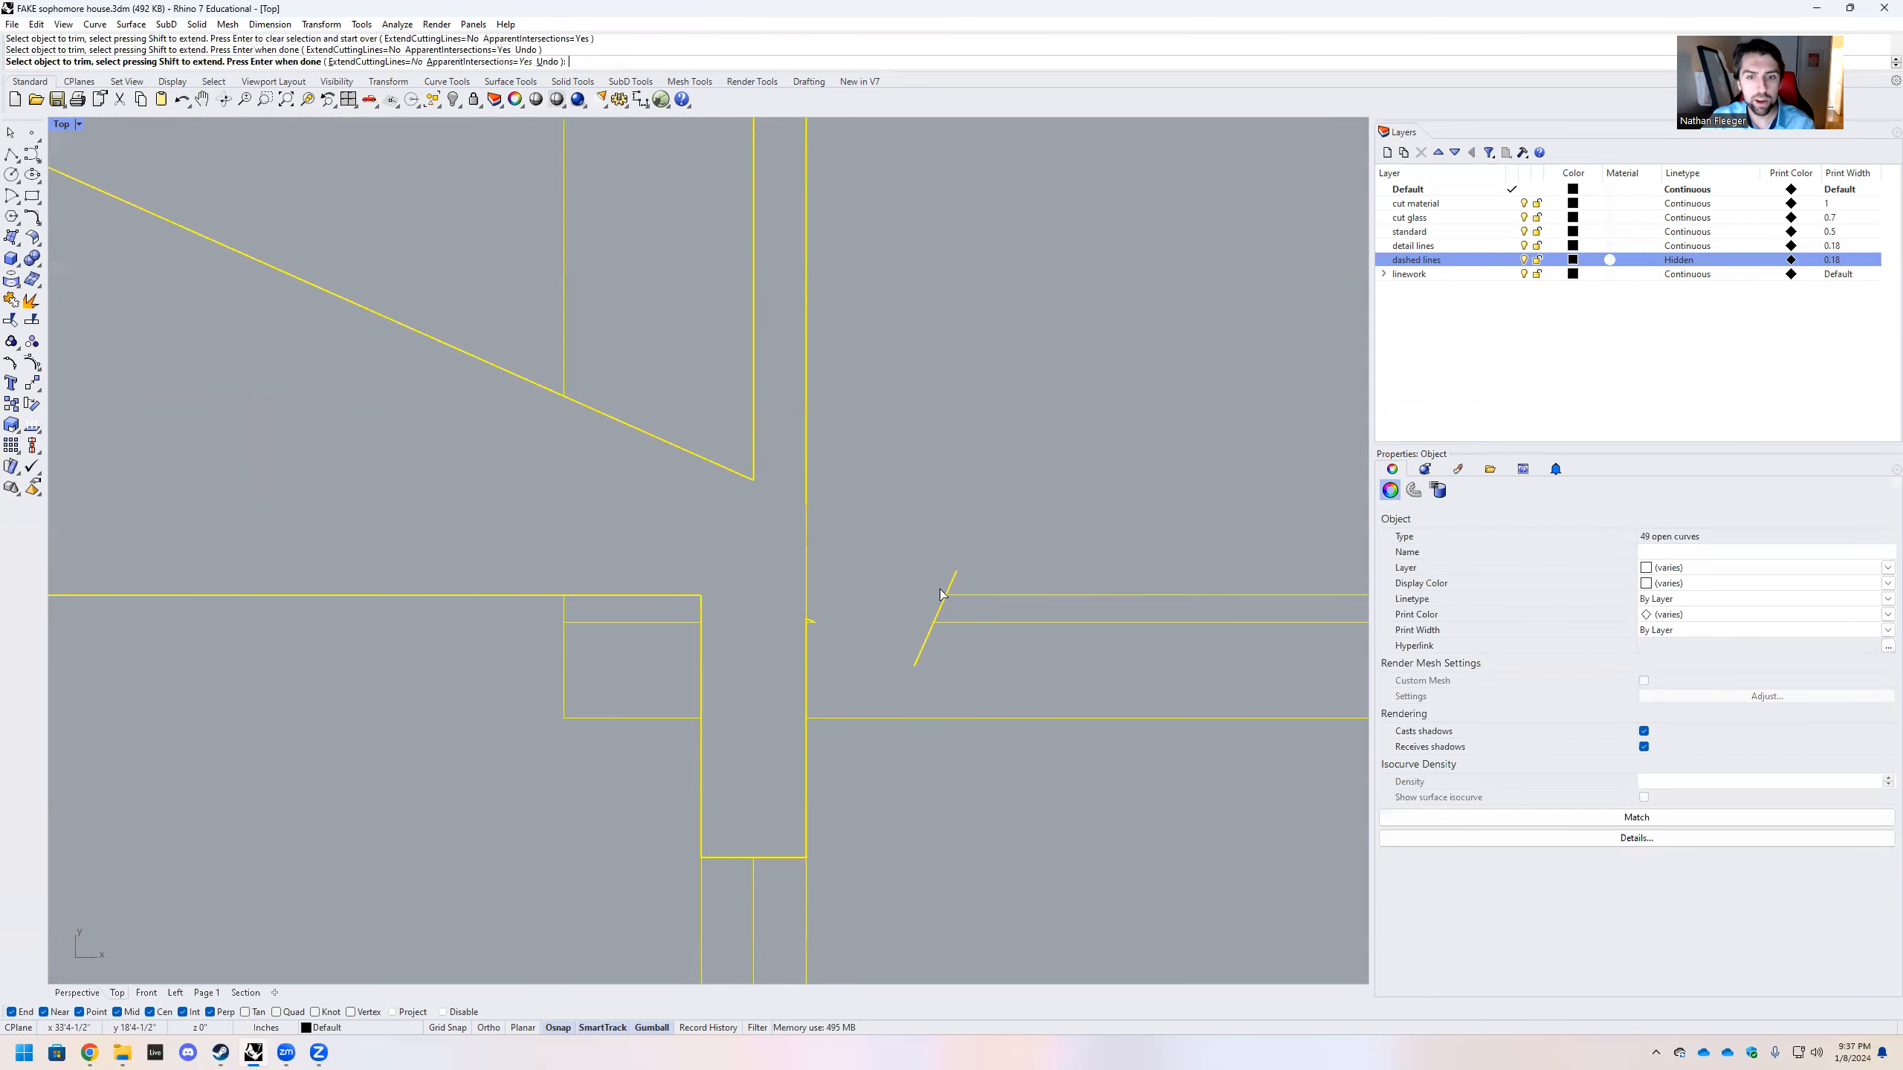
pyautogui.click(936, 619)
pyautogui.click(952, 582)
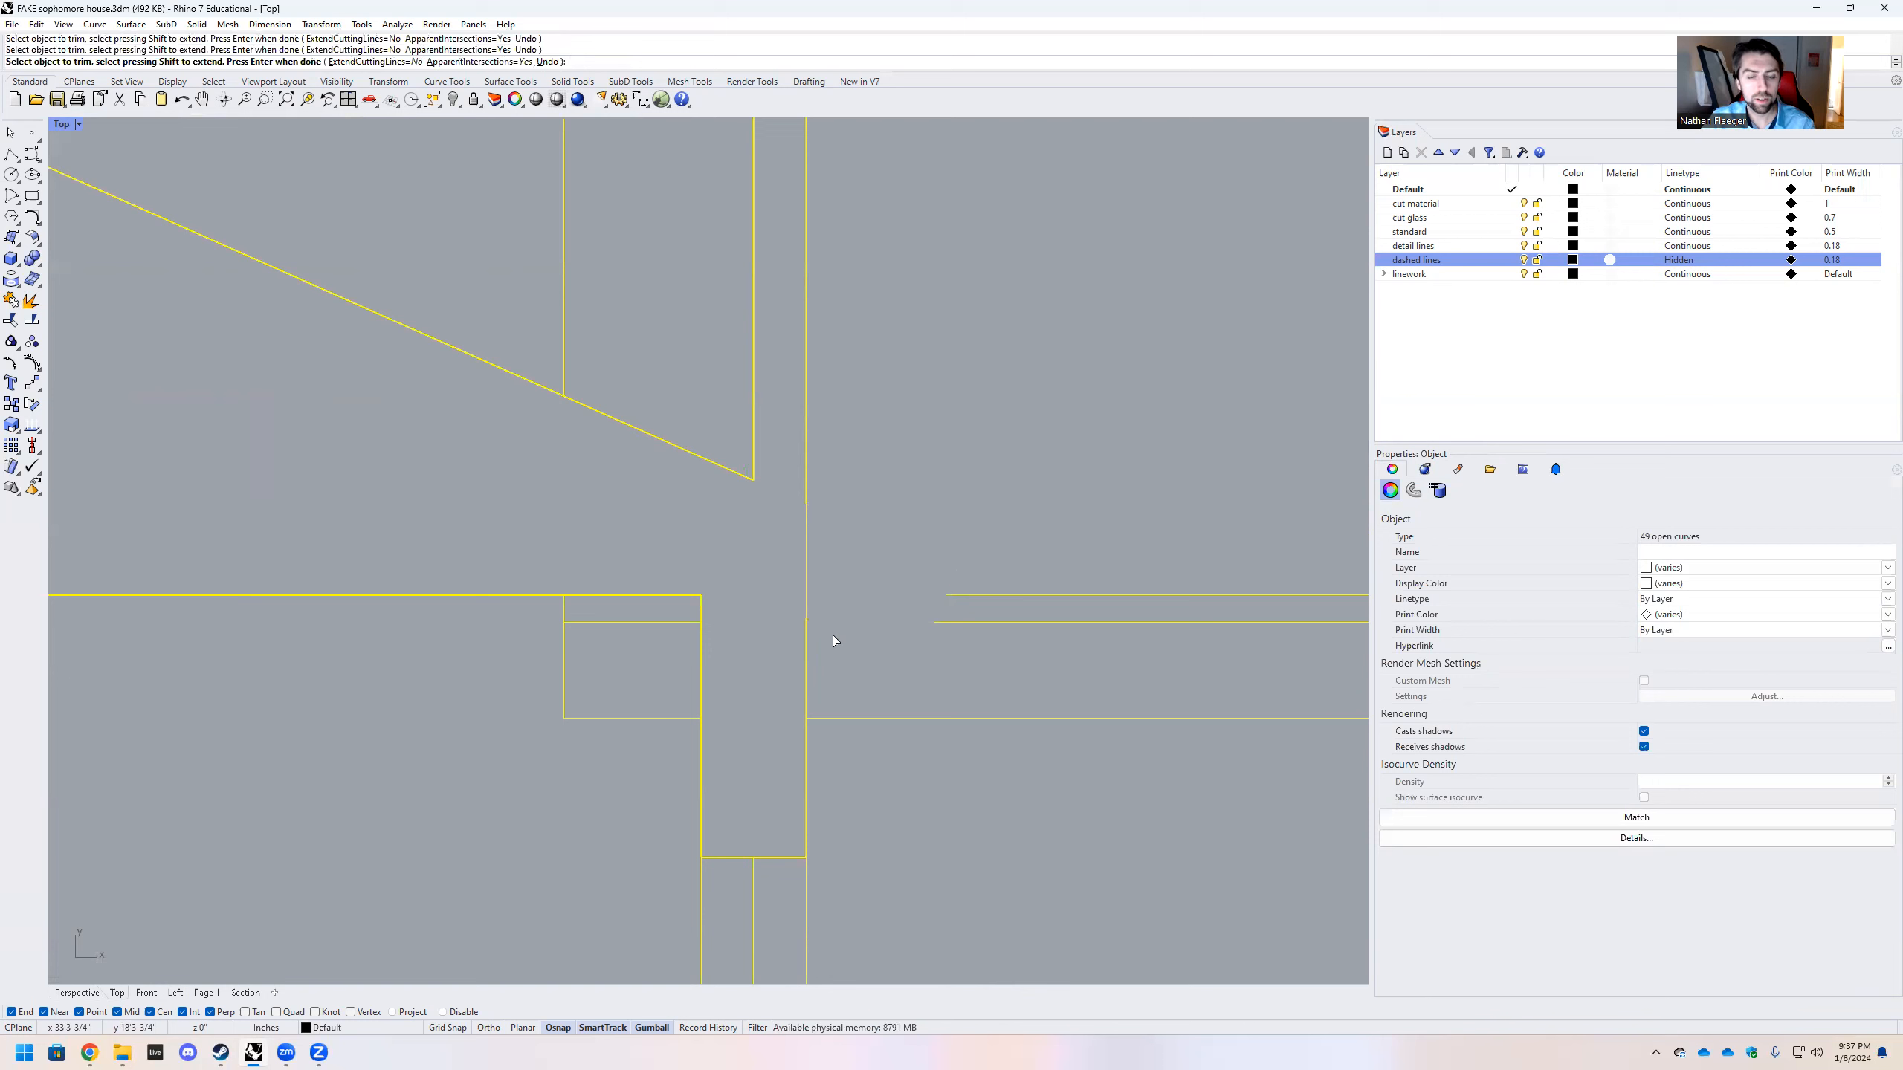
pyautogui.press('Return')
pyautogui.write('Scale1D')
pyautogui.press('Return')
pyautogui.scroll(-5, 843, 580)
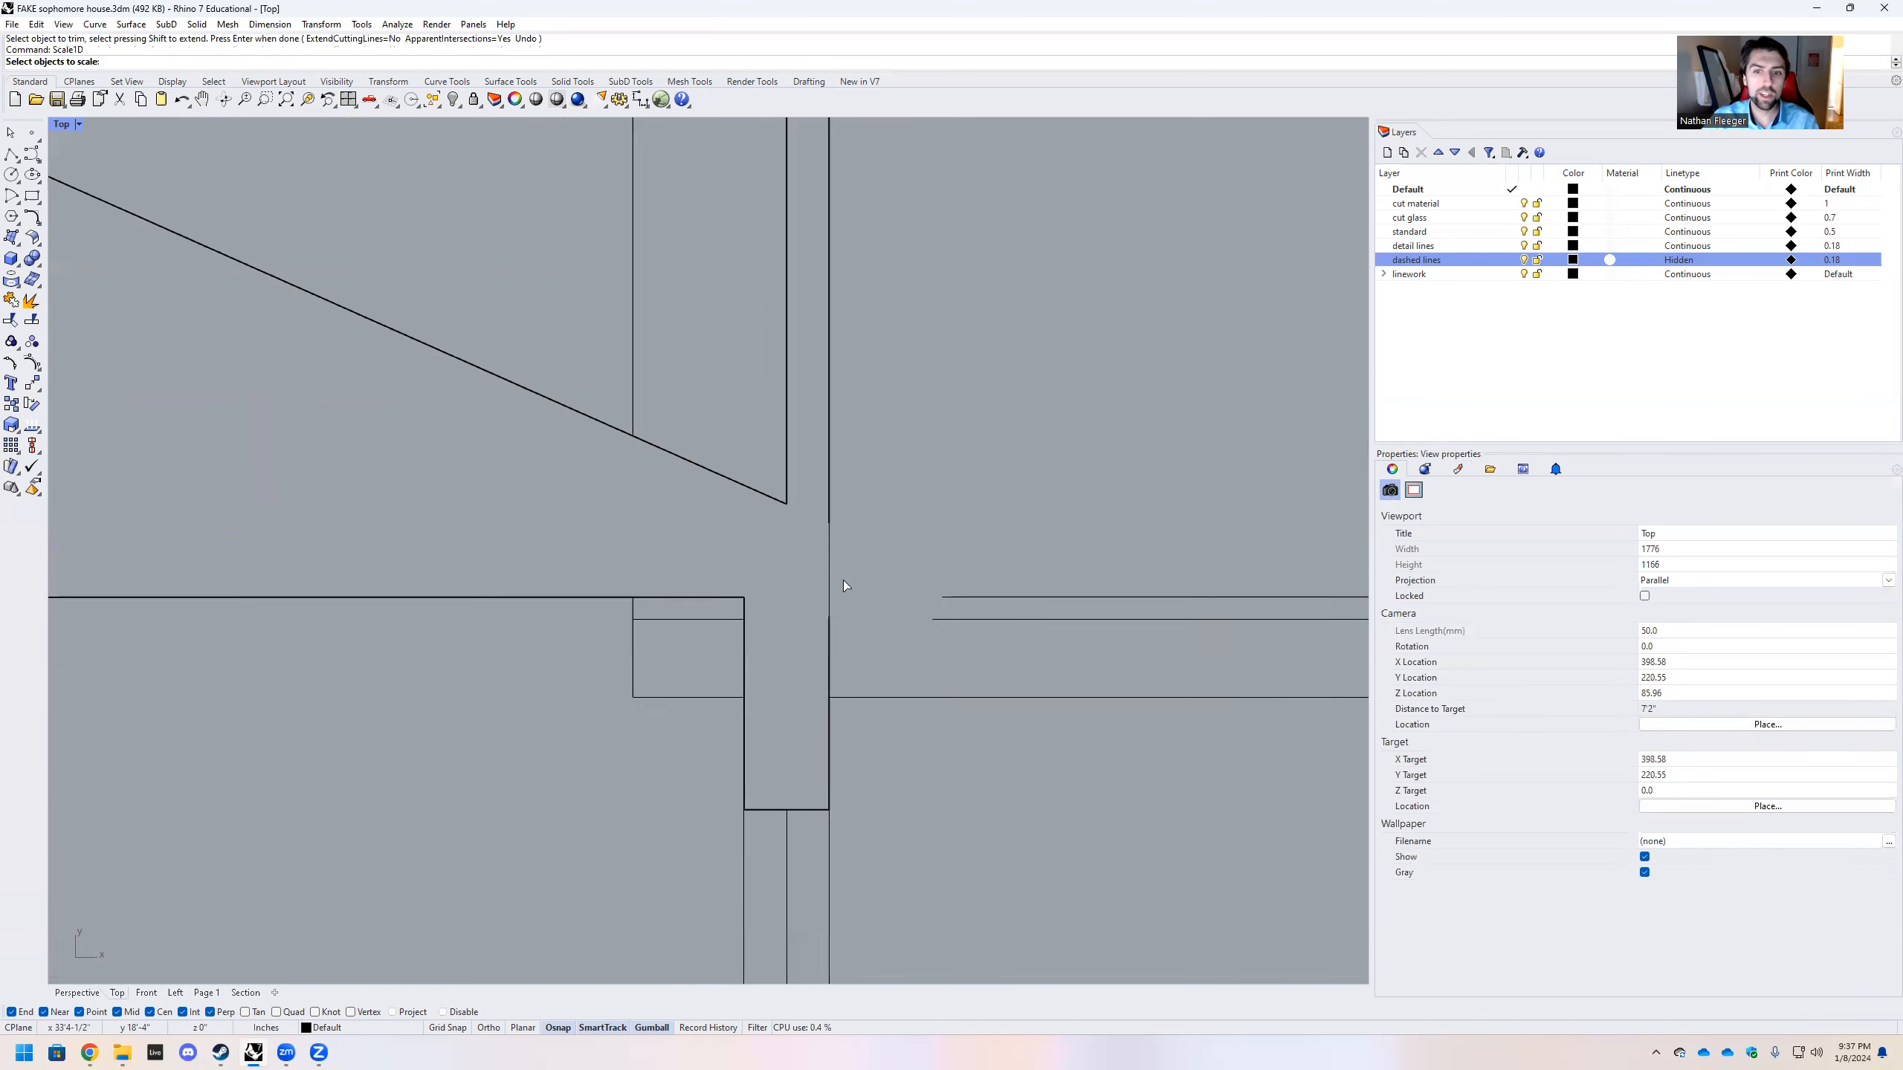
pyautogui.click(935, 592)
pyautogui.scroll(-10, 720, 559)
pyautogui.press('Escape')
# Select all curves of the section drawing, ungroup them and clear the selection
pyautogui.moveTo(1093, 829); pyautogui.dragTo(307, 339)
pyautogui.write('Ungroup')
pyautogui.press('Return')
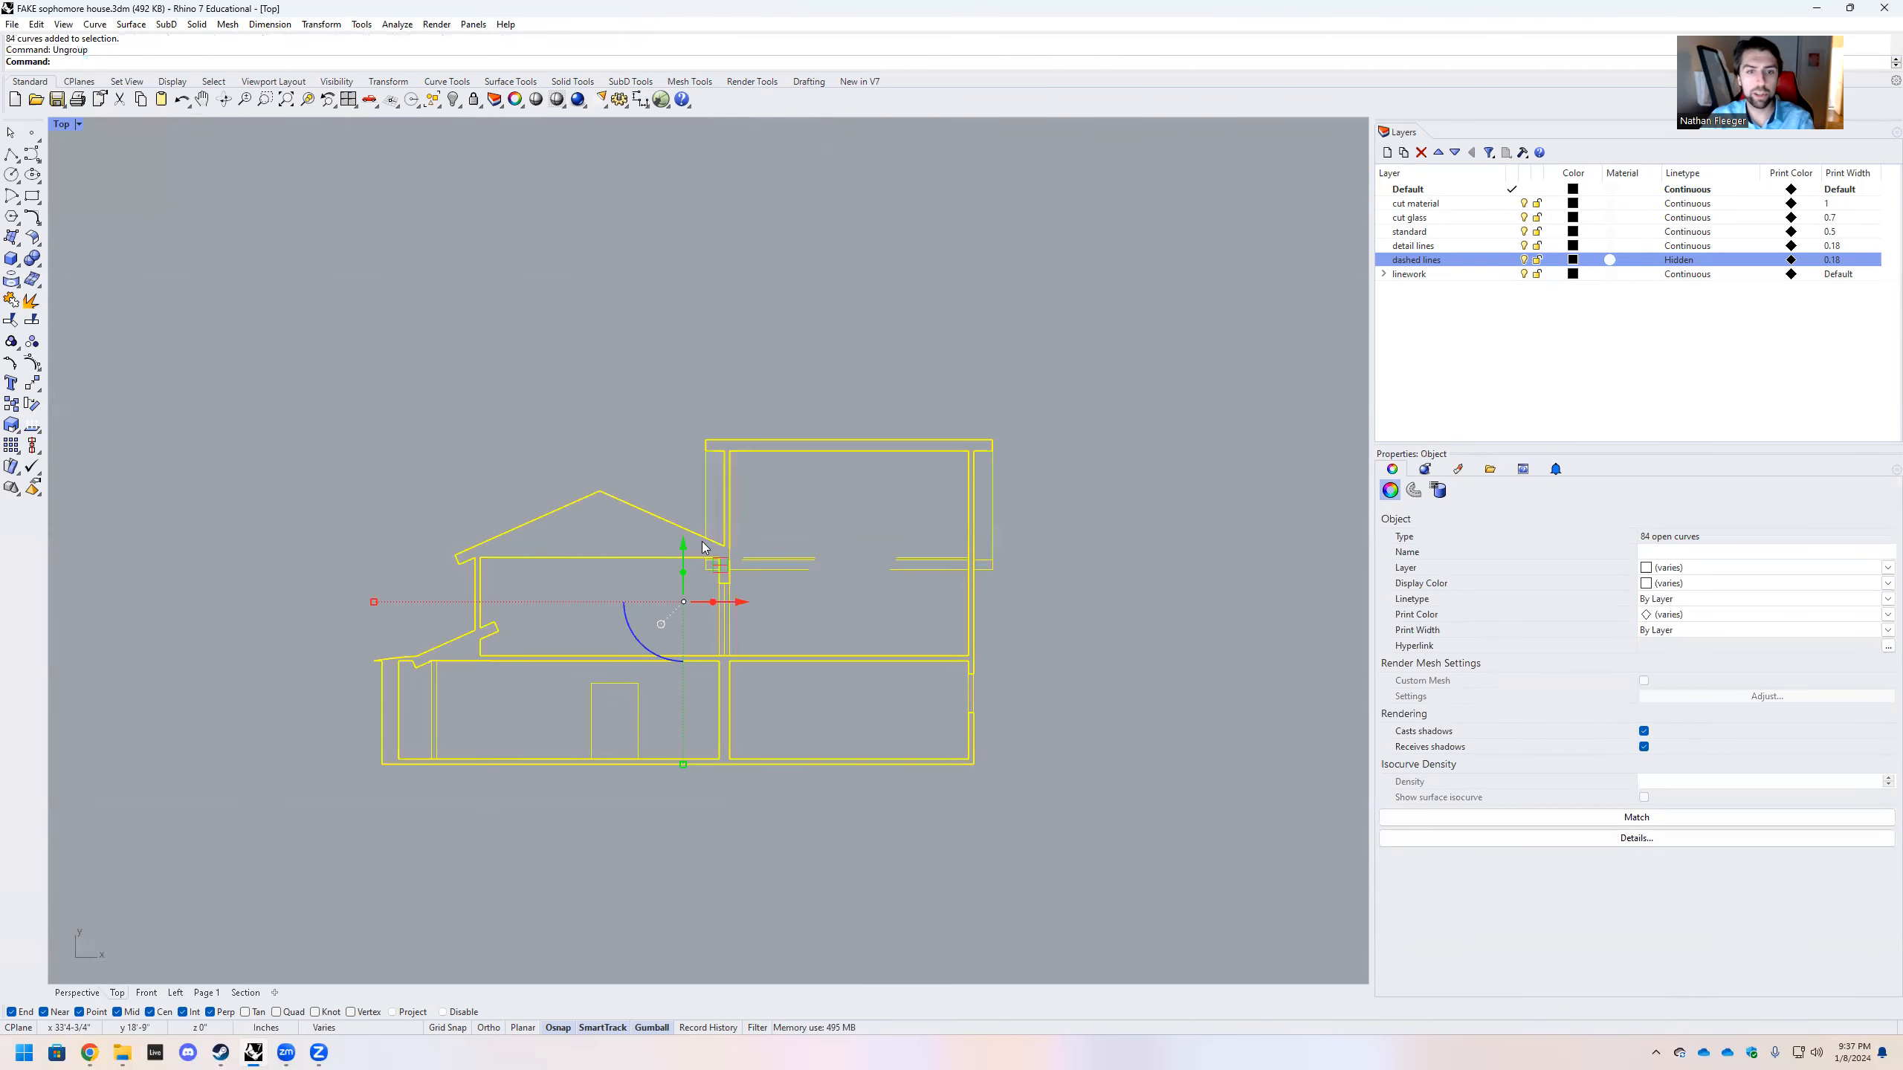
pyautogui.press('Escape')
pyautogui.scroll(5, 795, 524)
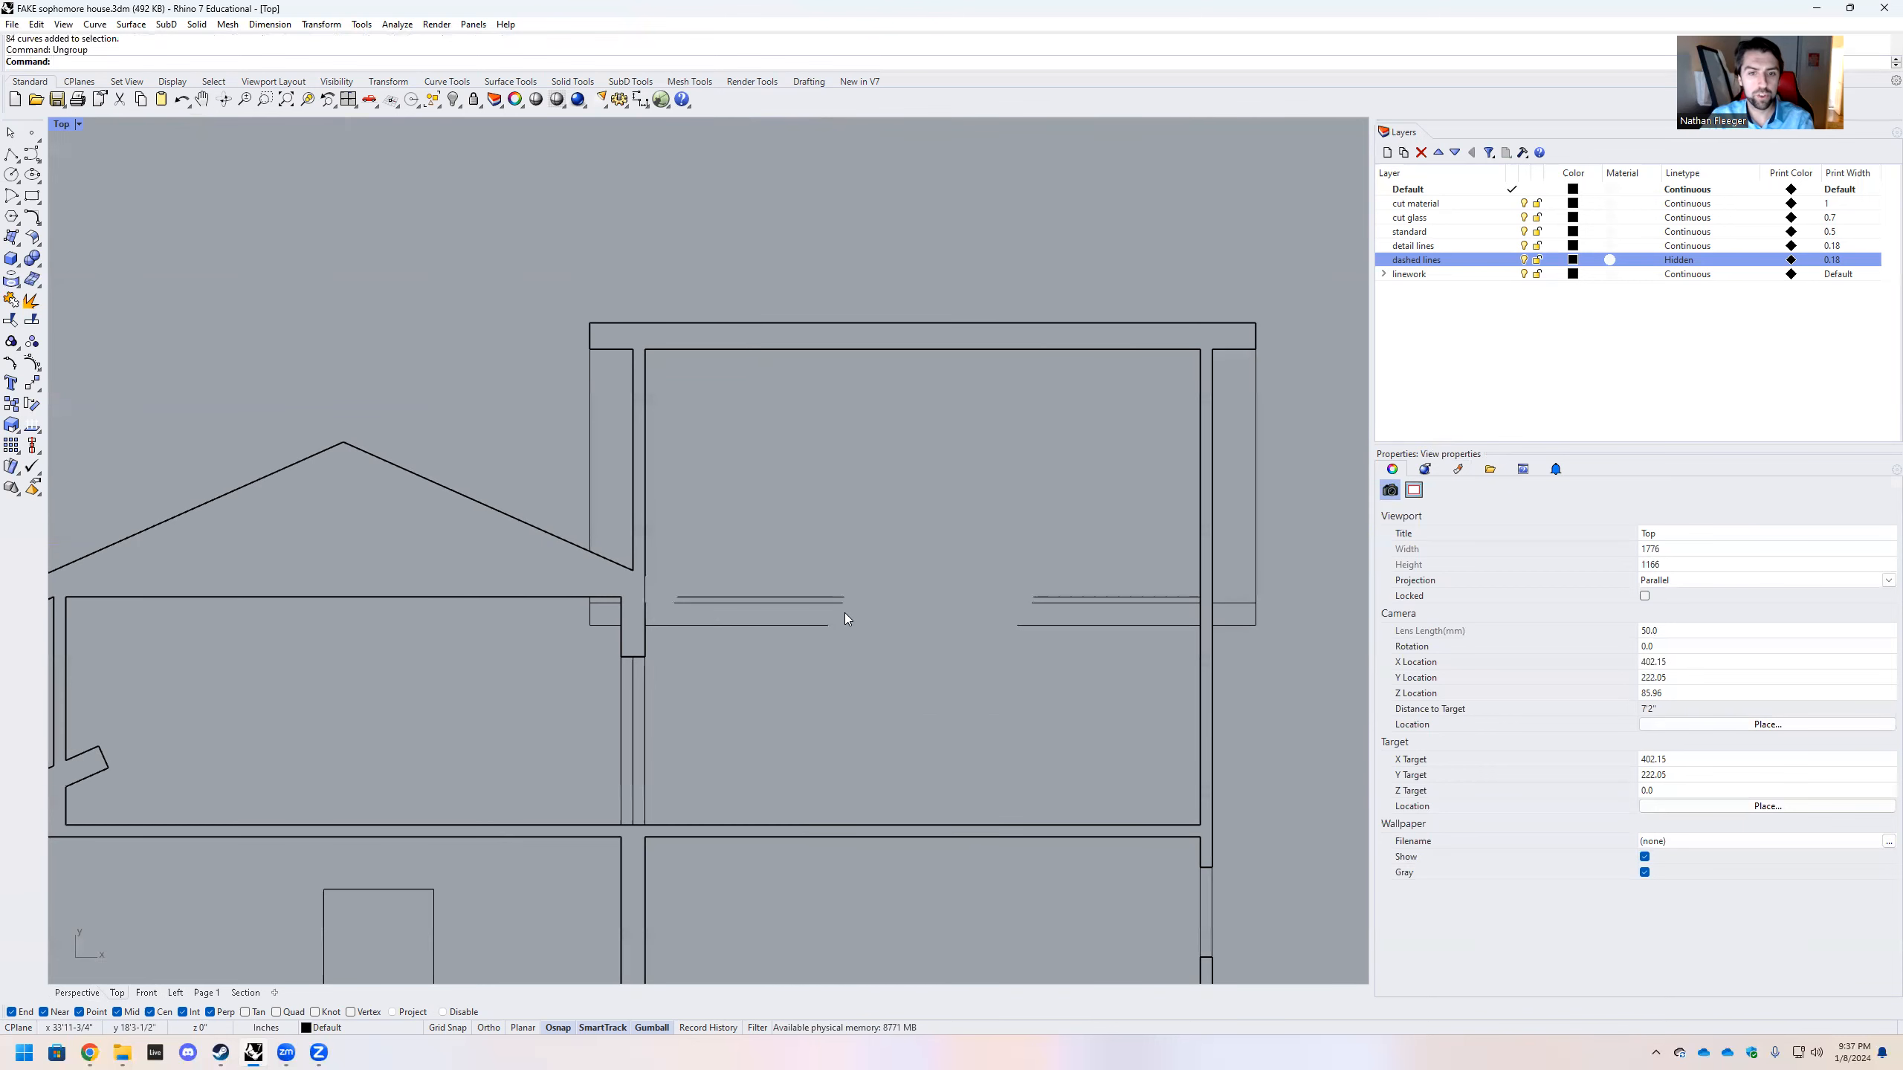
pyautogui.moveTo(844, 617); pyautogui.dragTo(794, 565)
pyautogui.press('Escape')
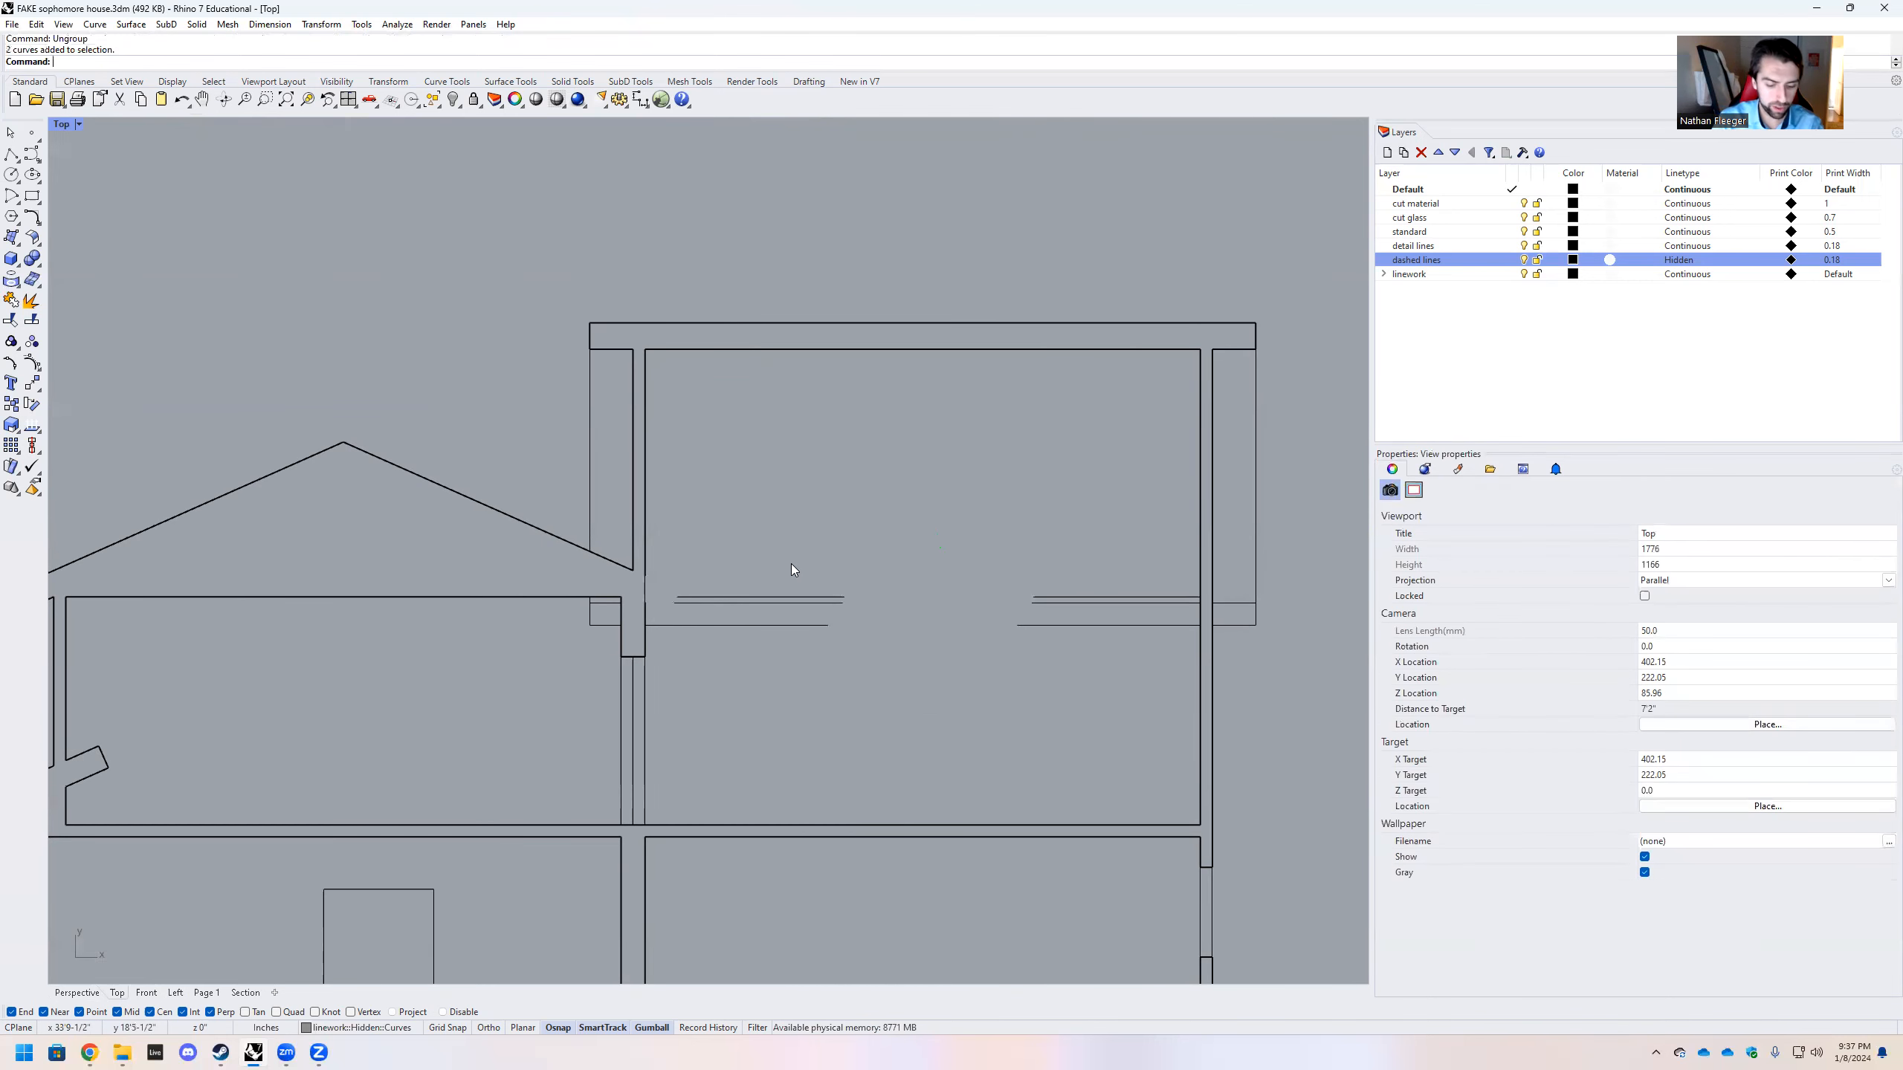
pyautogui.click(690, 568)
pyautogui.hotkey('ctrl', 'z')
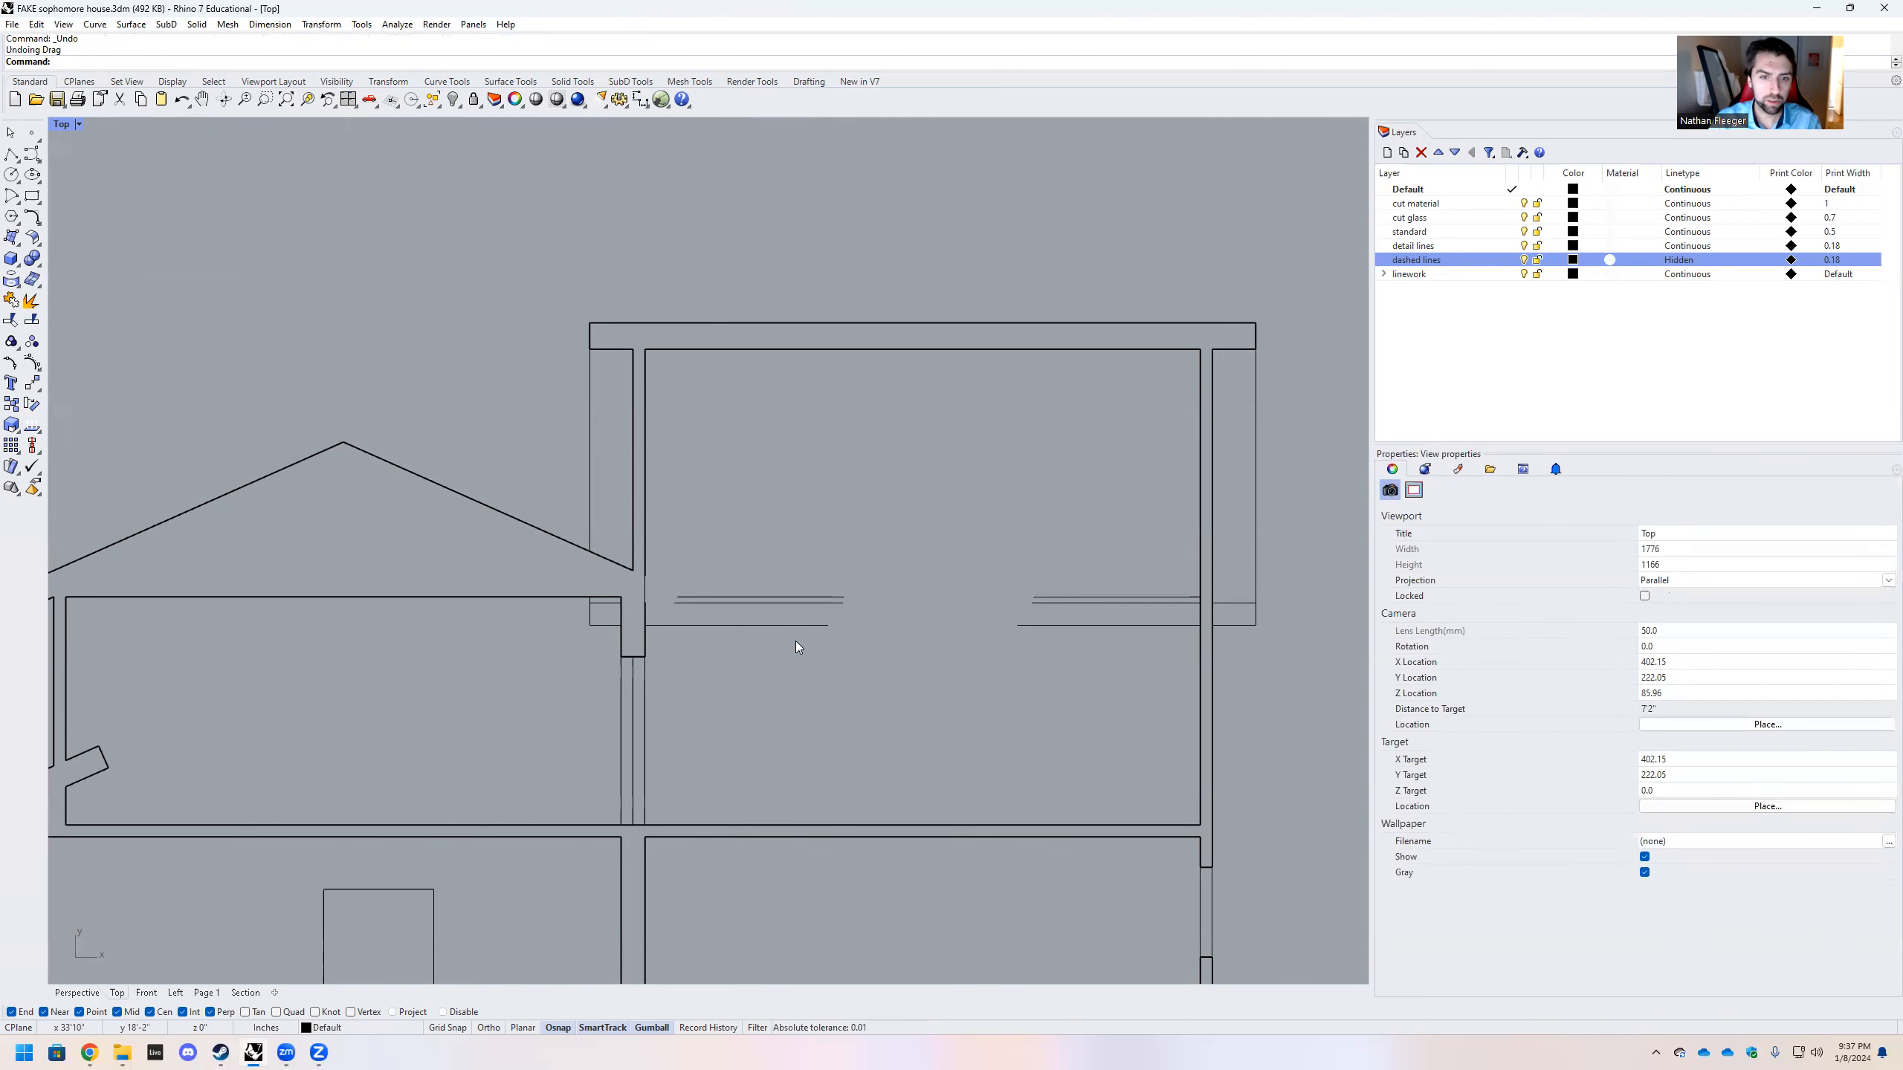
pyautogui.moveTo(795, 646); pyautogui.dragTo(747, 578)
pyautogui.press('Escape')
pyautogui.scroll(1, 752, 611)
pyautogui.scroll(1, 753, 613)
pyautogui.click(646, 589)
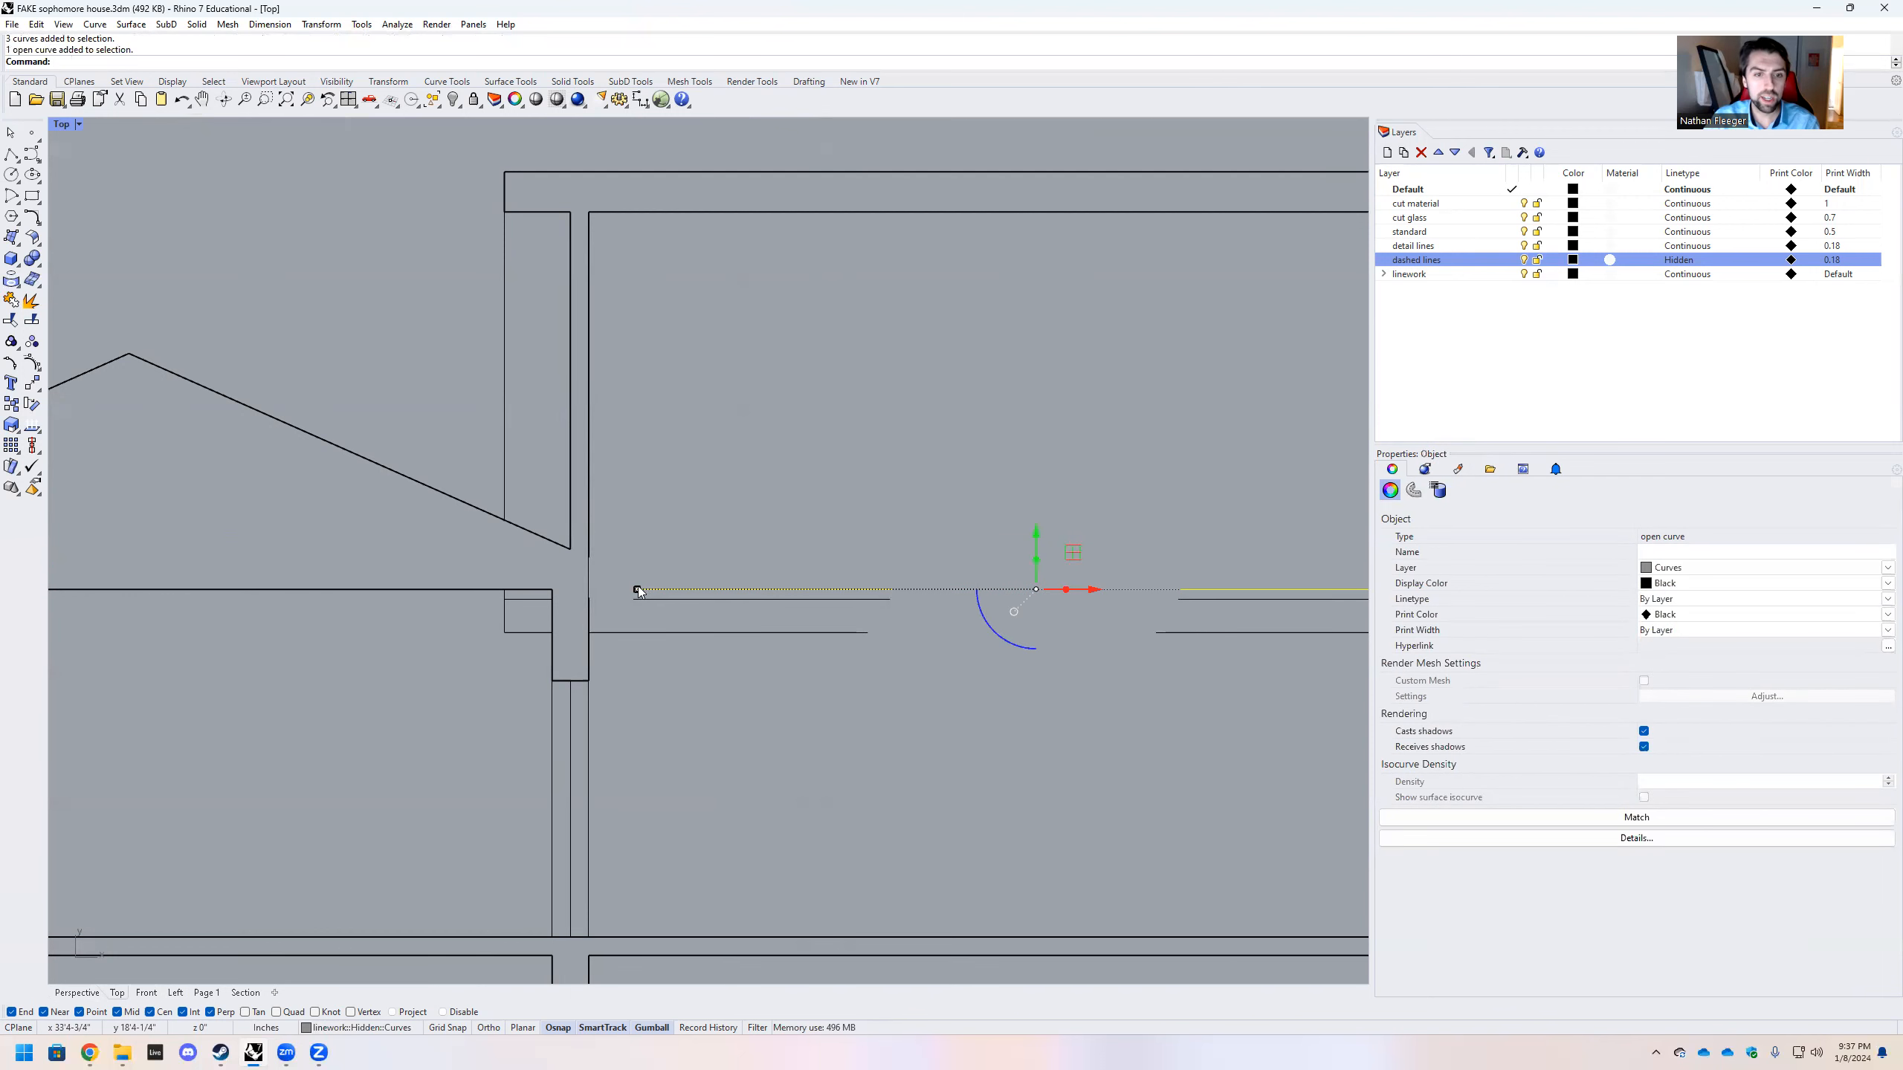
pyautogui.scroll(-4, 559, 545)
pyautogui.scroll(2, 653, 557)
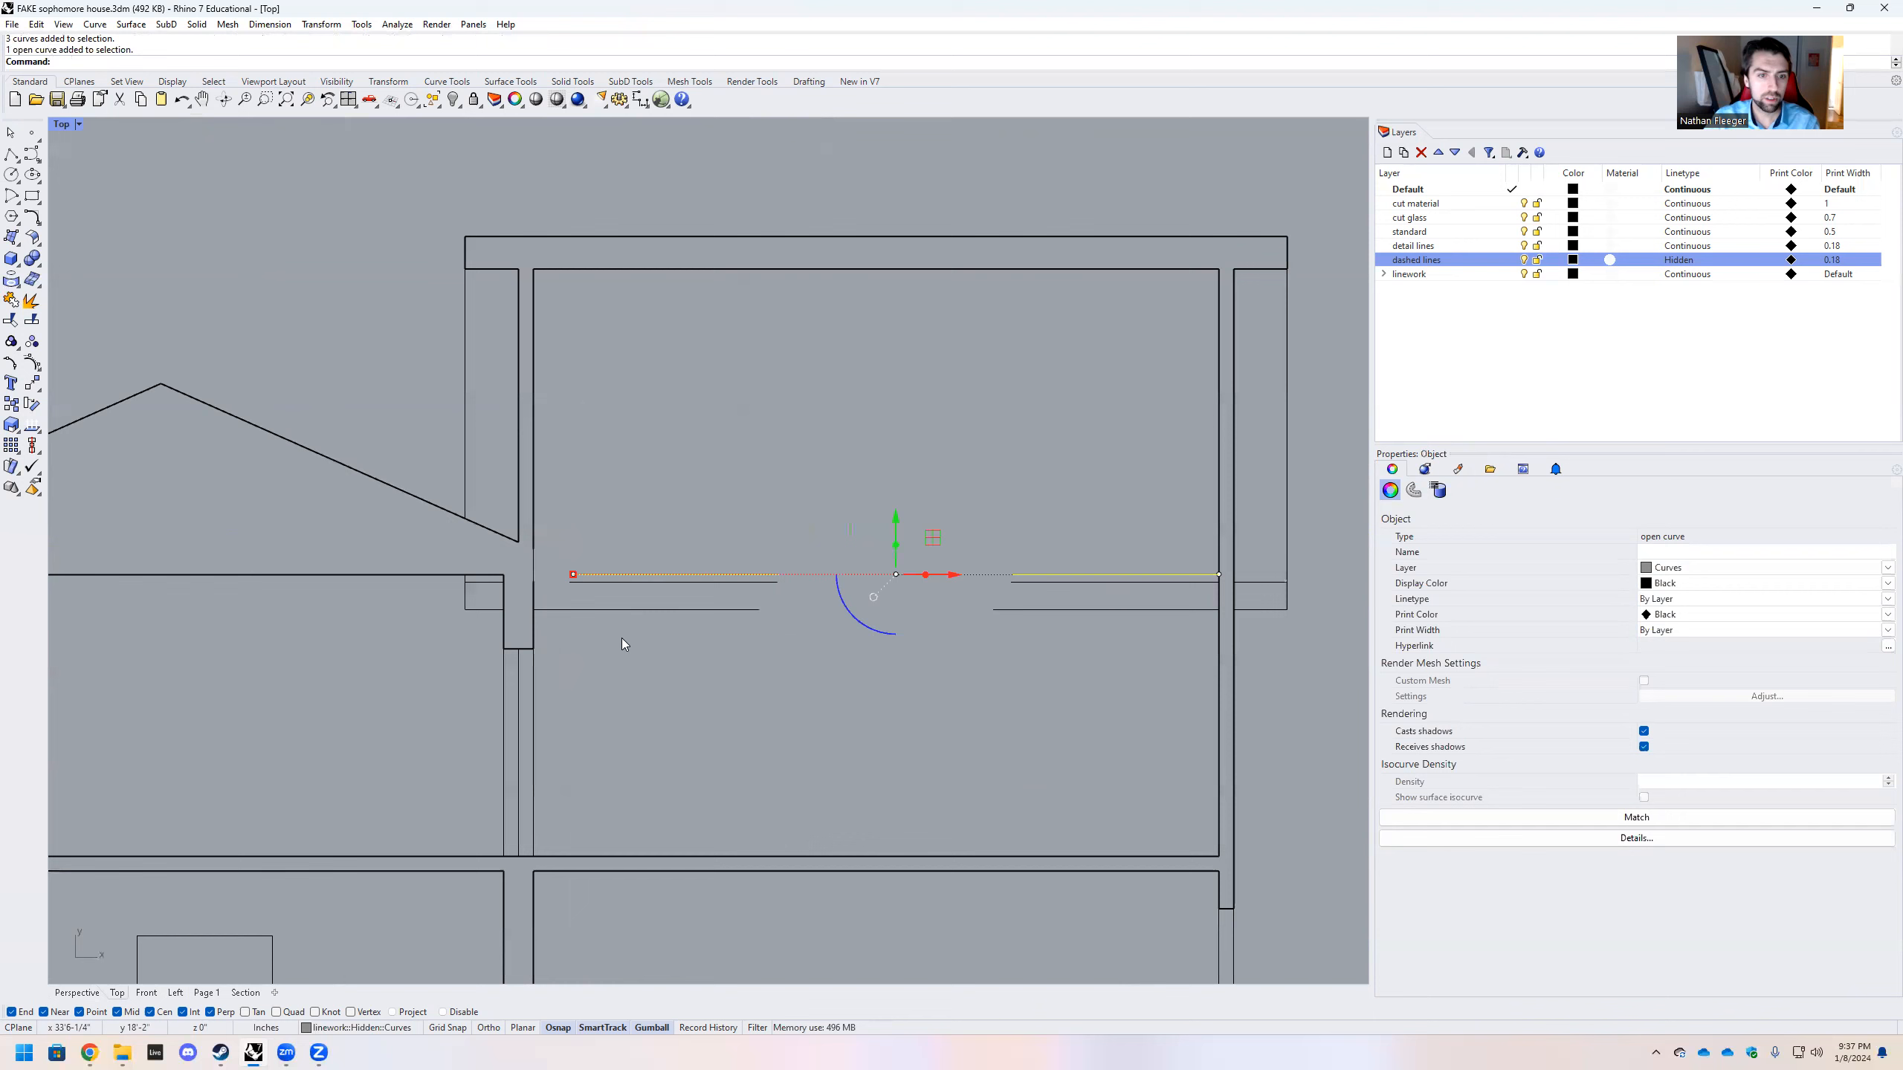
pyautogui.click(654, 646)
pyautogui.click(631, 584)
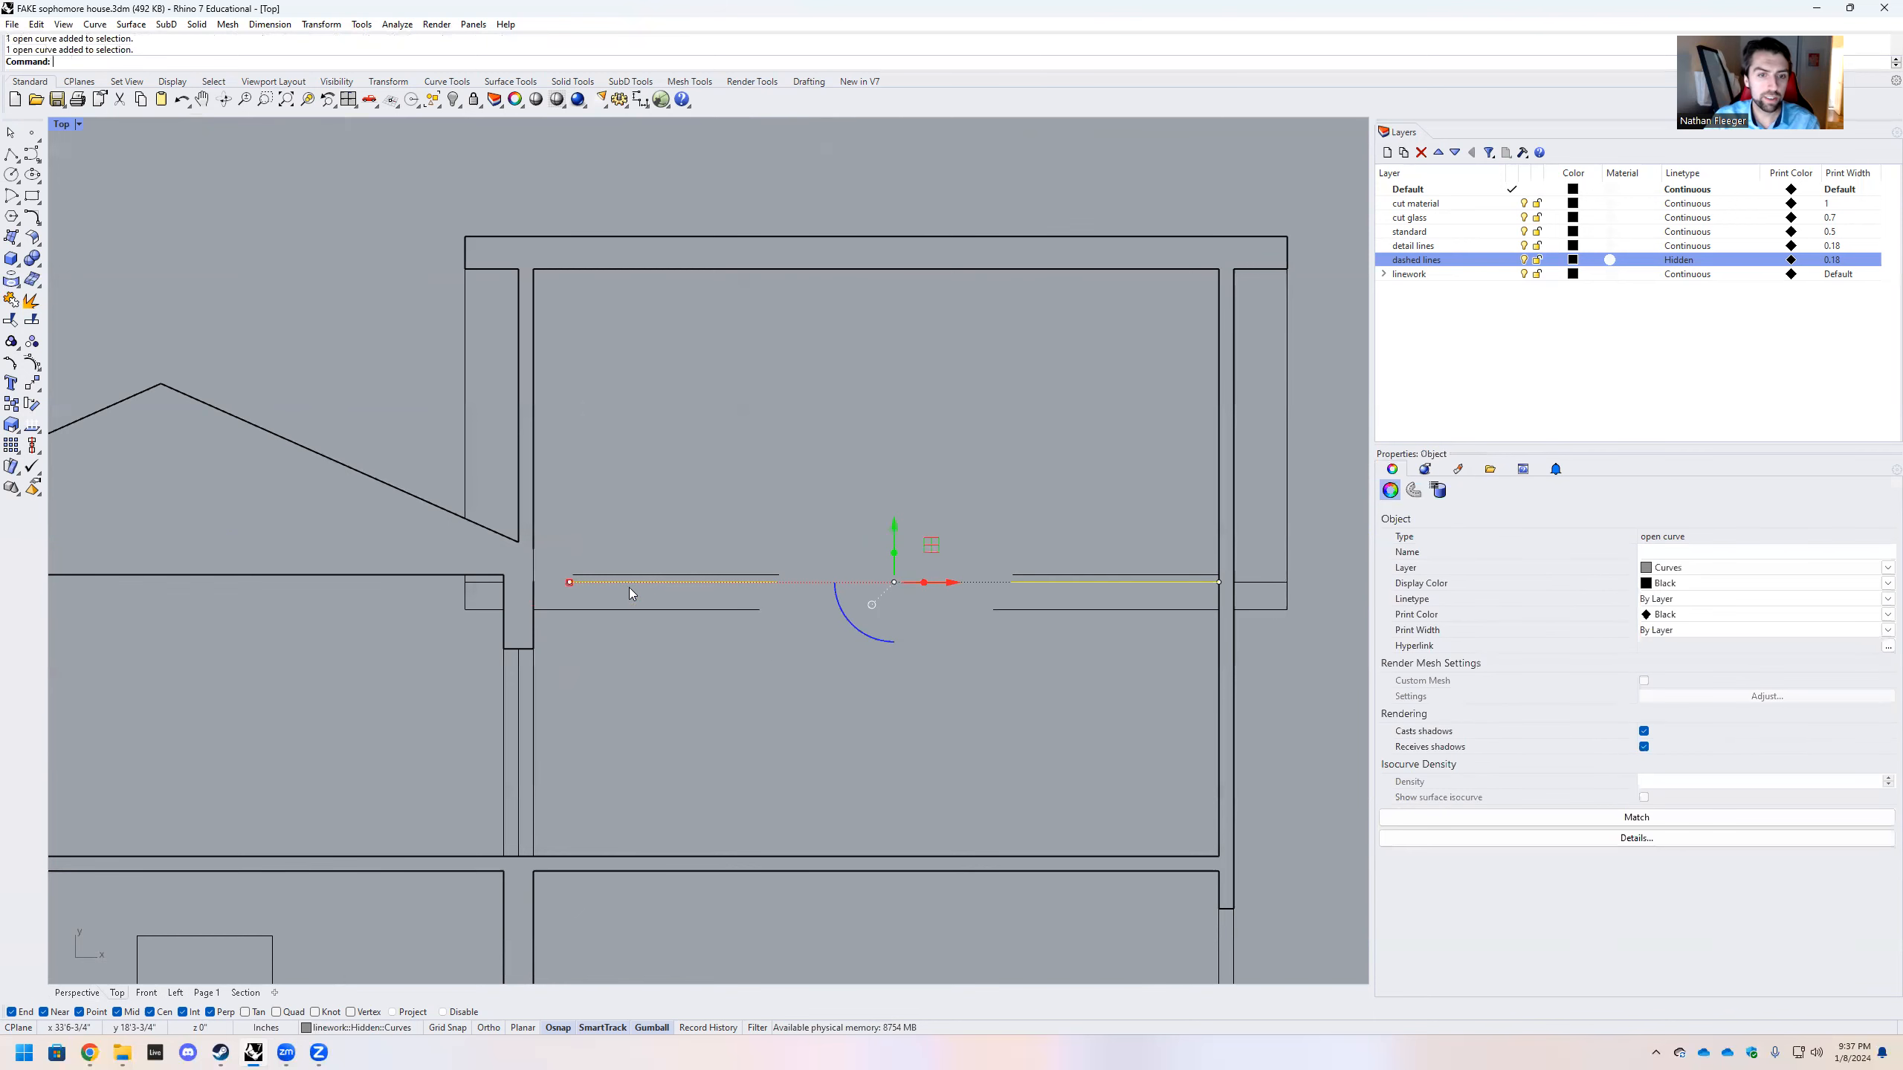
pyautogui.click(636, 606)
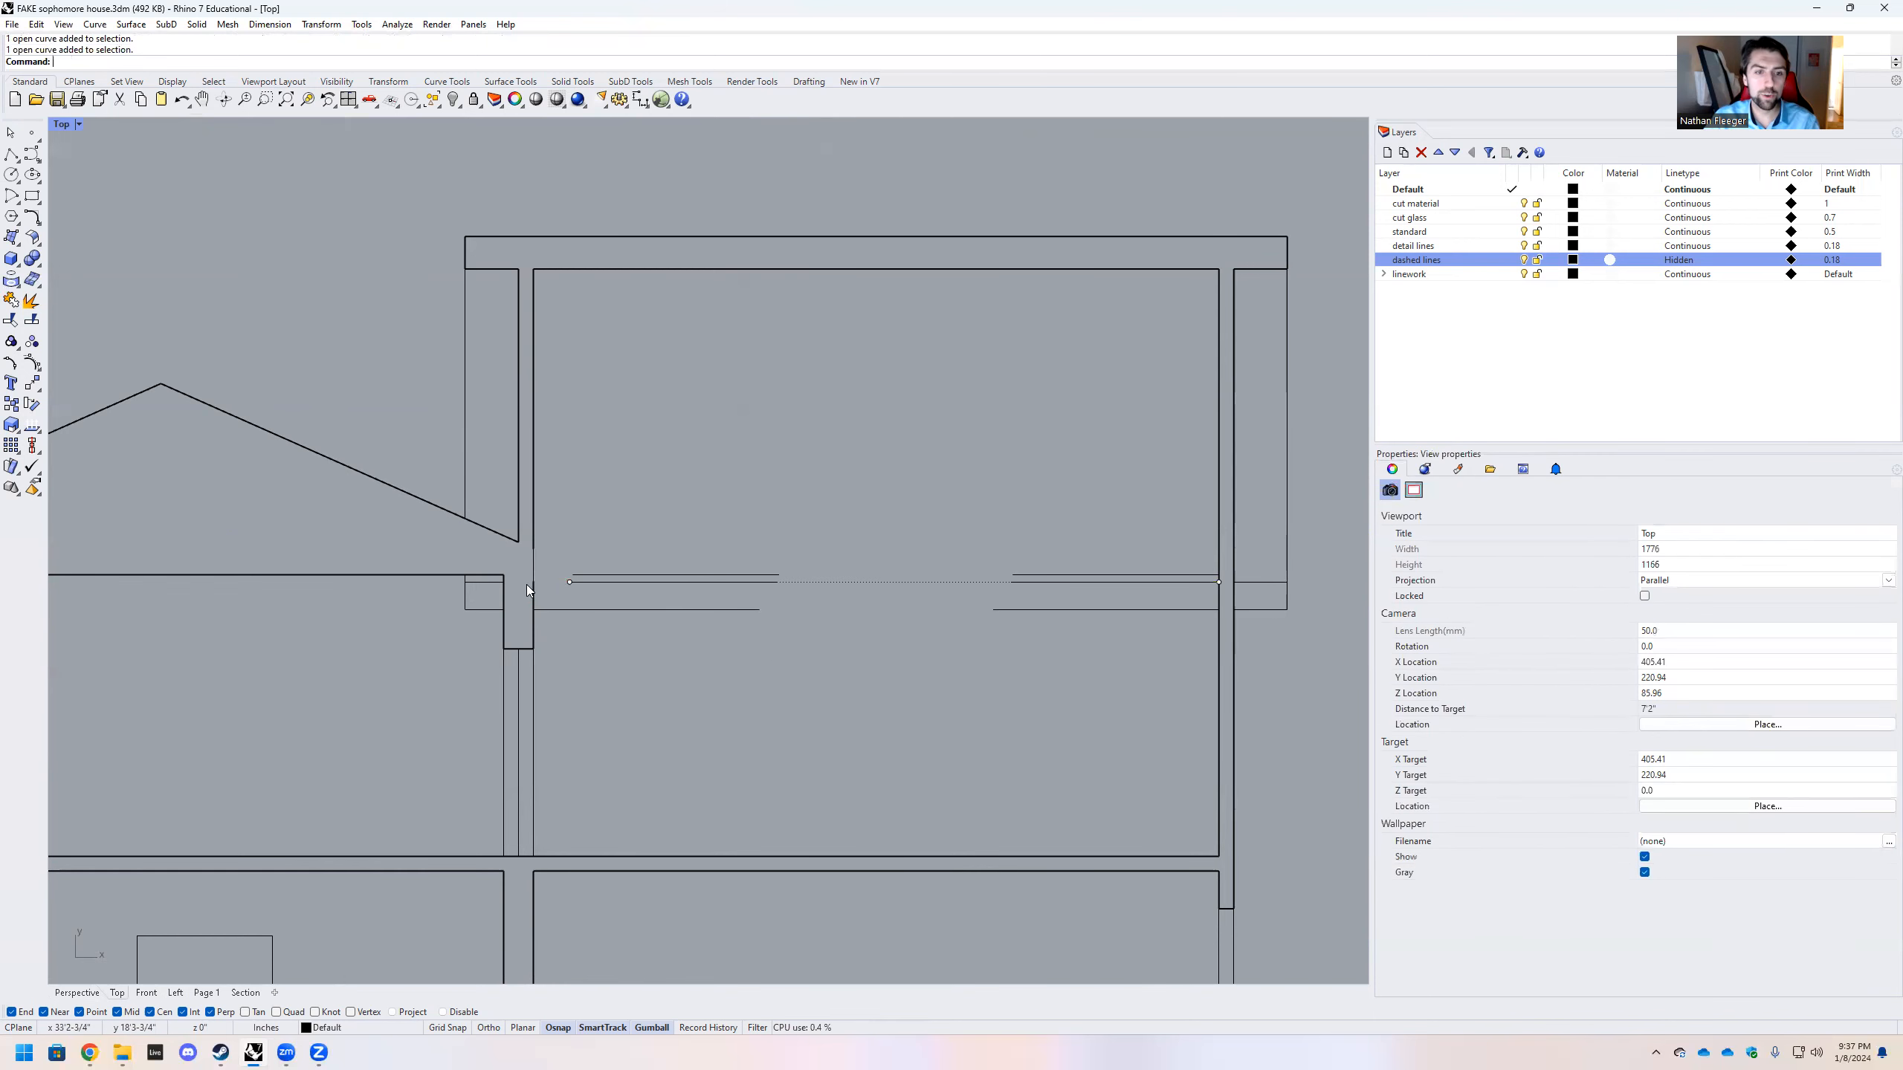
# Stretch the three horizontal hidden lines in the tall volume with Scale1D, from the right wall to beyond the left wall's face
pyautogui.moveTo(784, 647); pyautogui.dragTo(710, 554)
pyautogui.write('Scale1D')
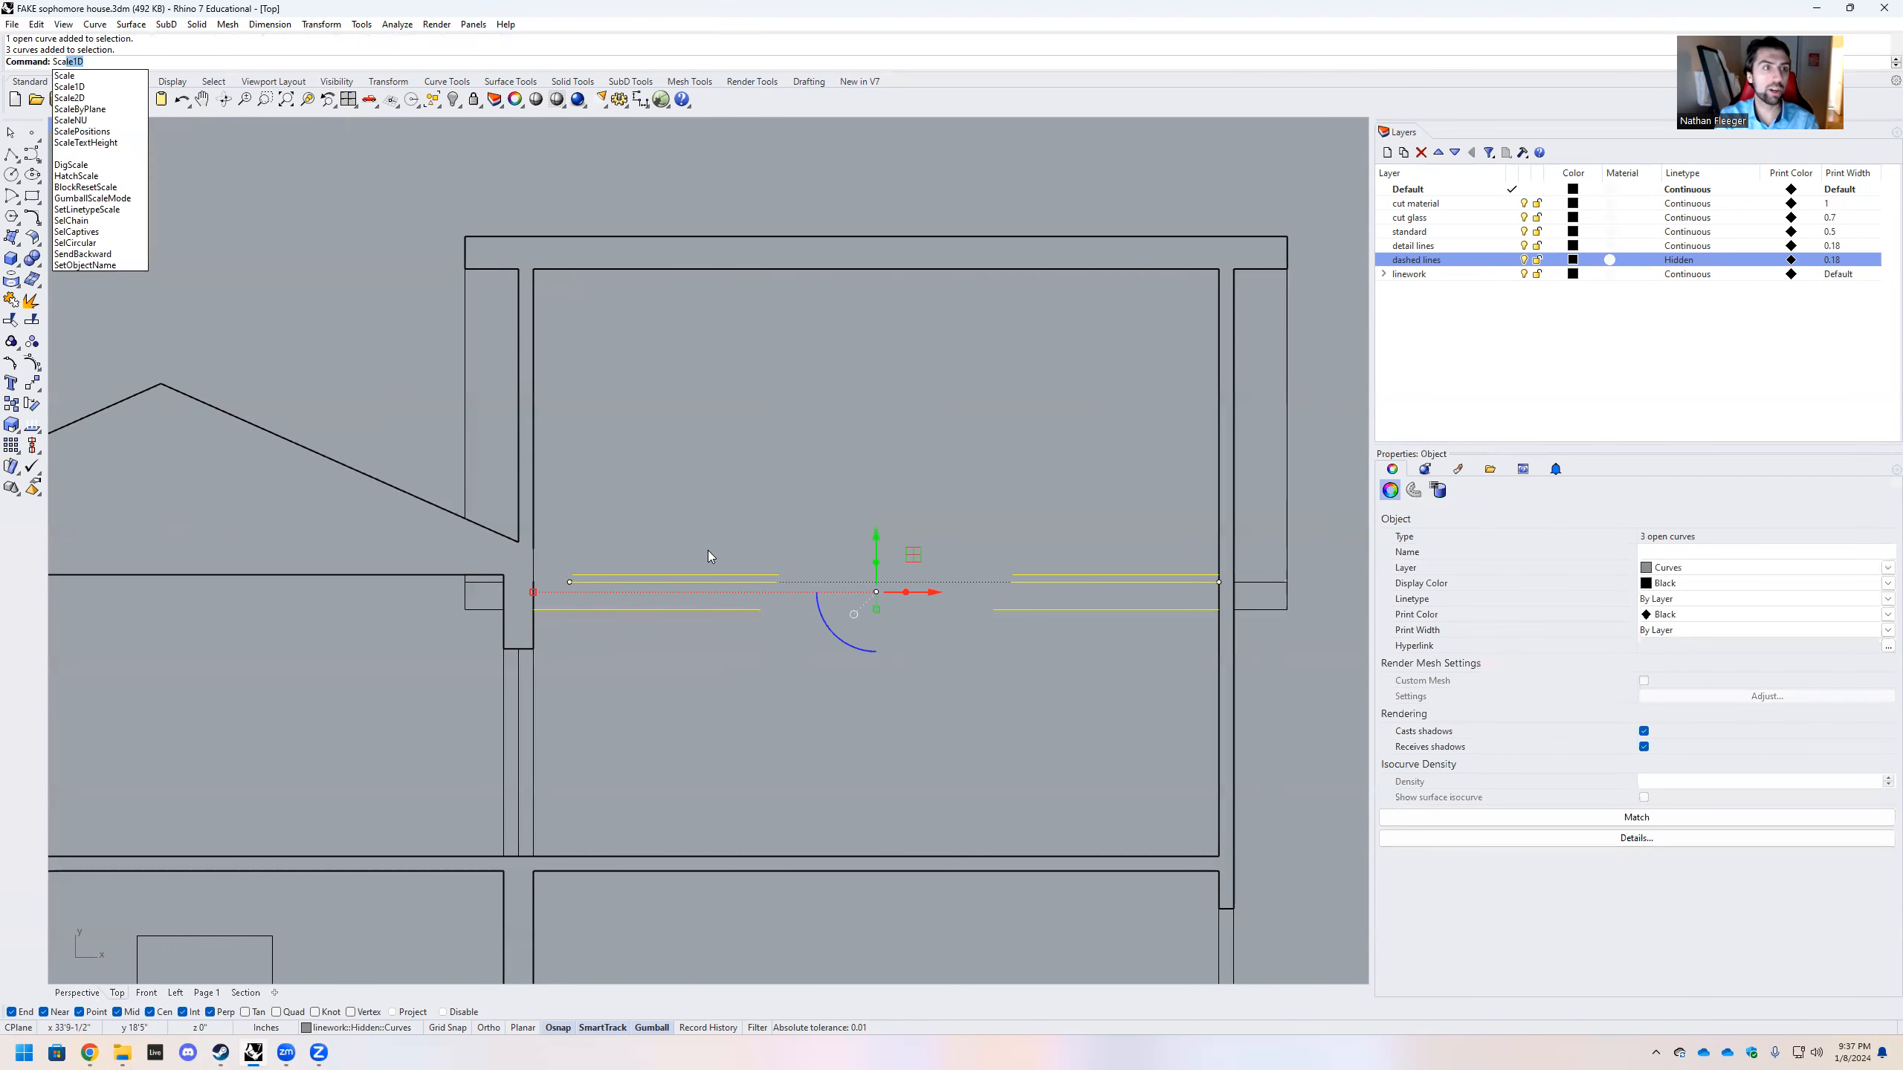
pyautogui.press('Return')
pyautogui.click(1219, 609)
pyautogui.scroll(5, 535, 608)
pyautogui.click(535, 608)
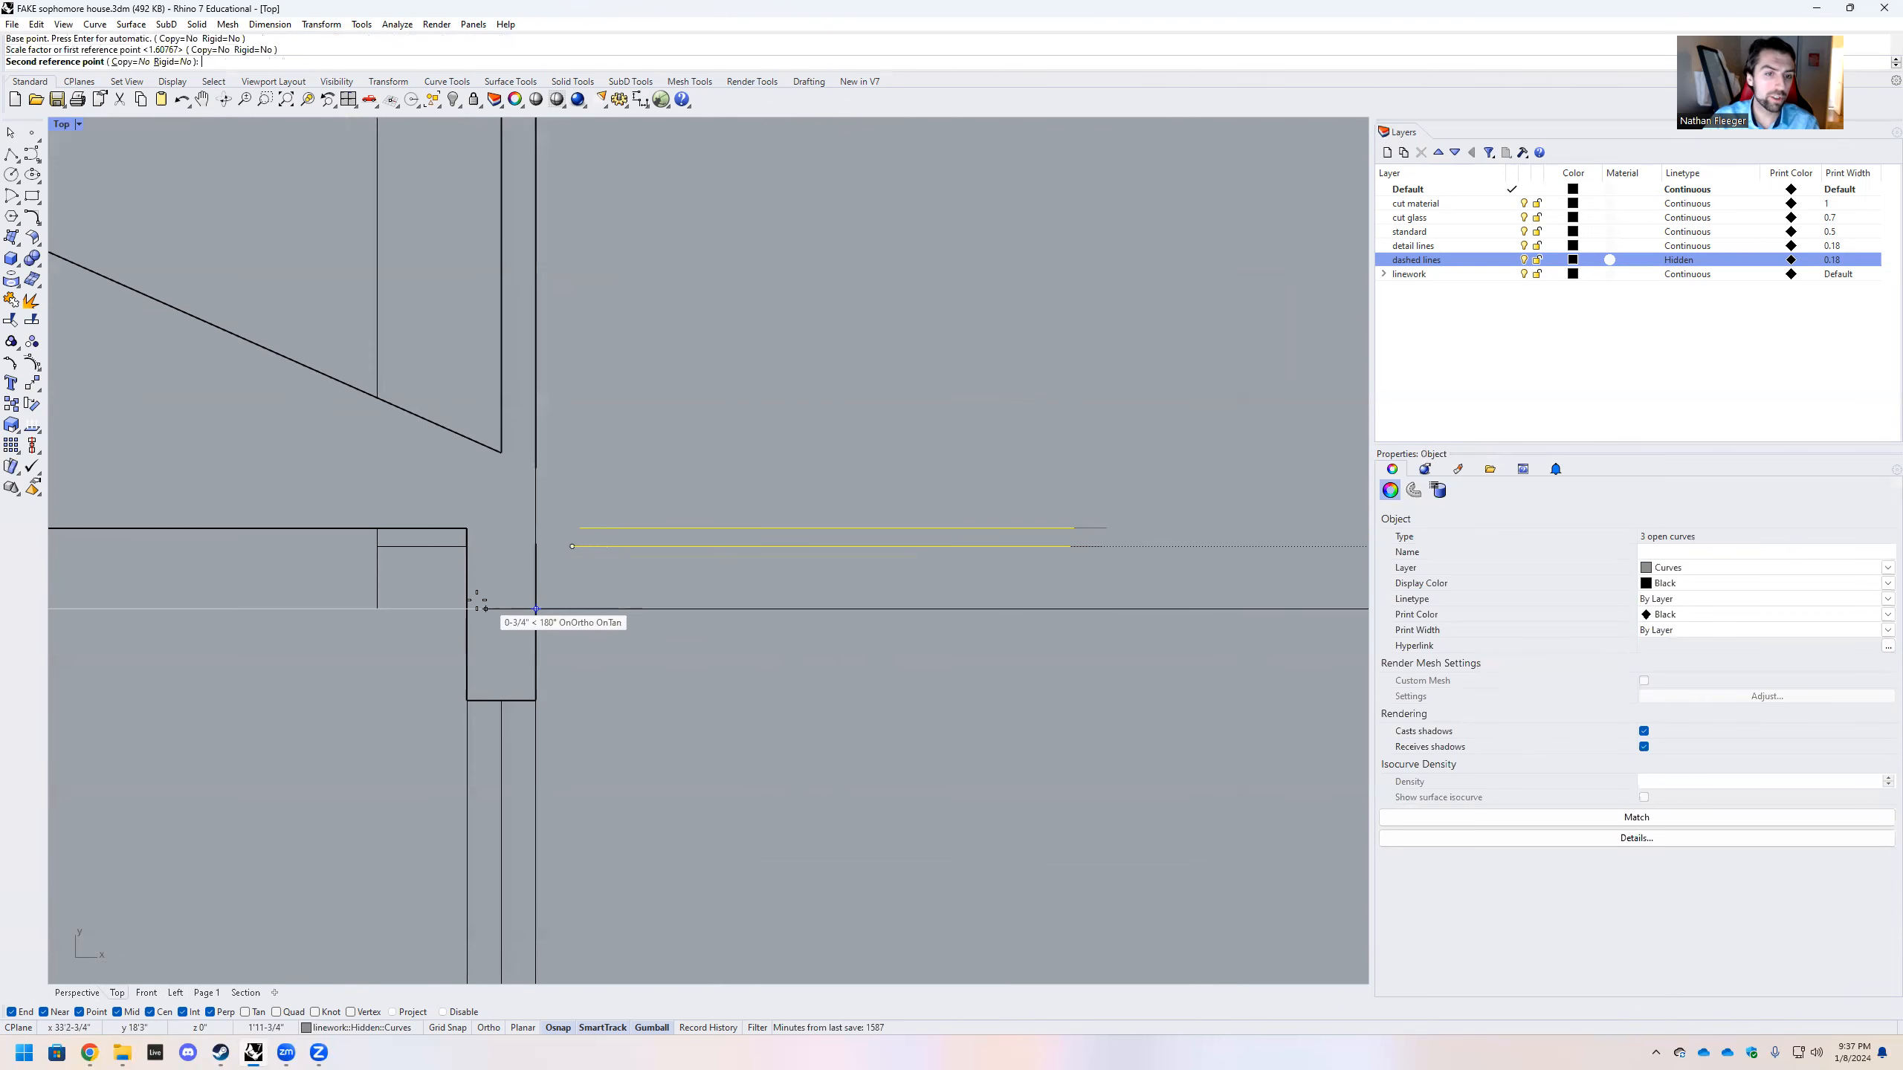
pyautogui.click(429, 599)
pyautogui.press('Escape')
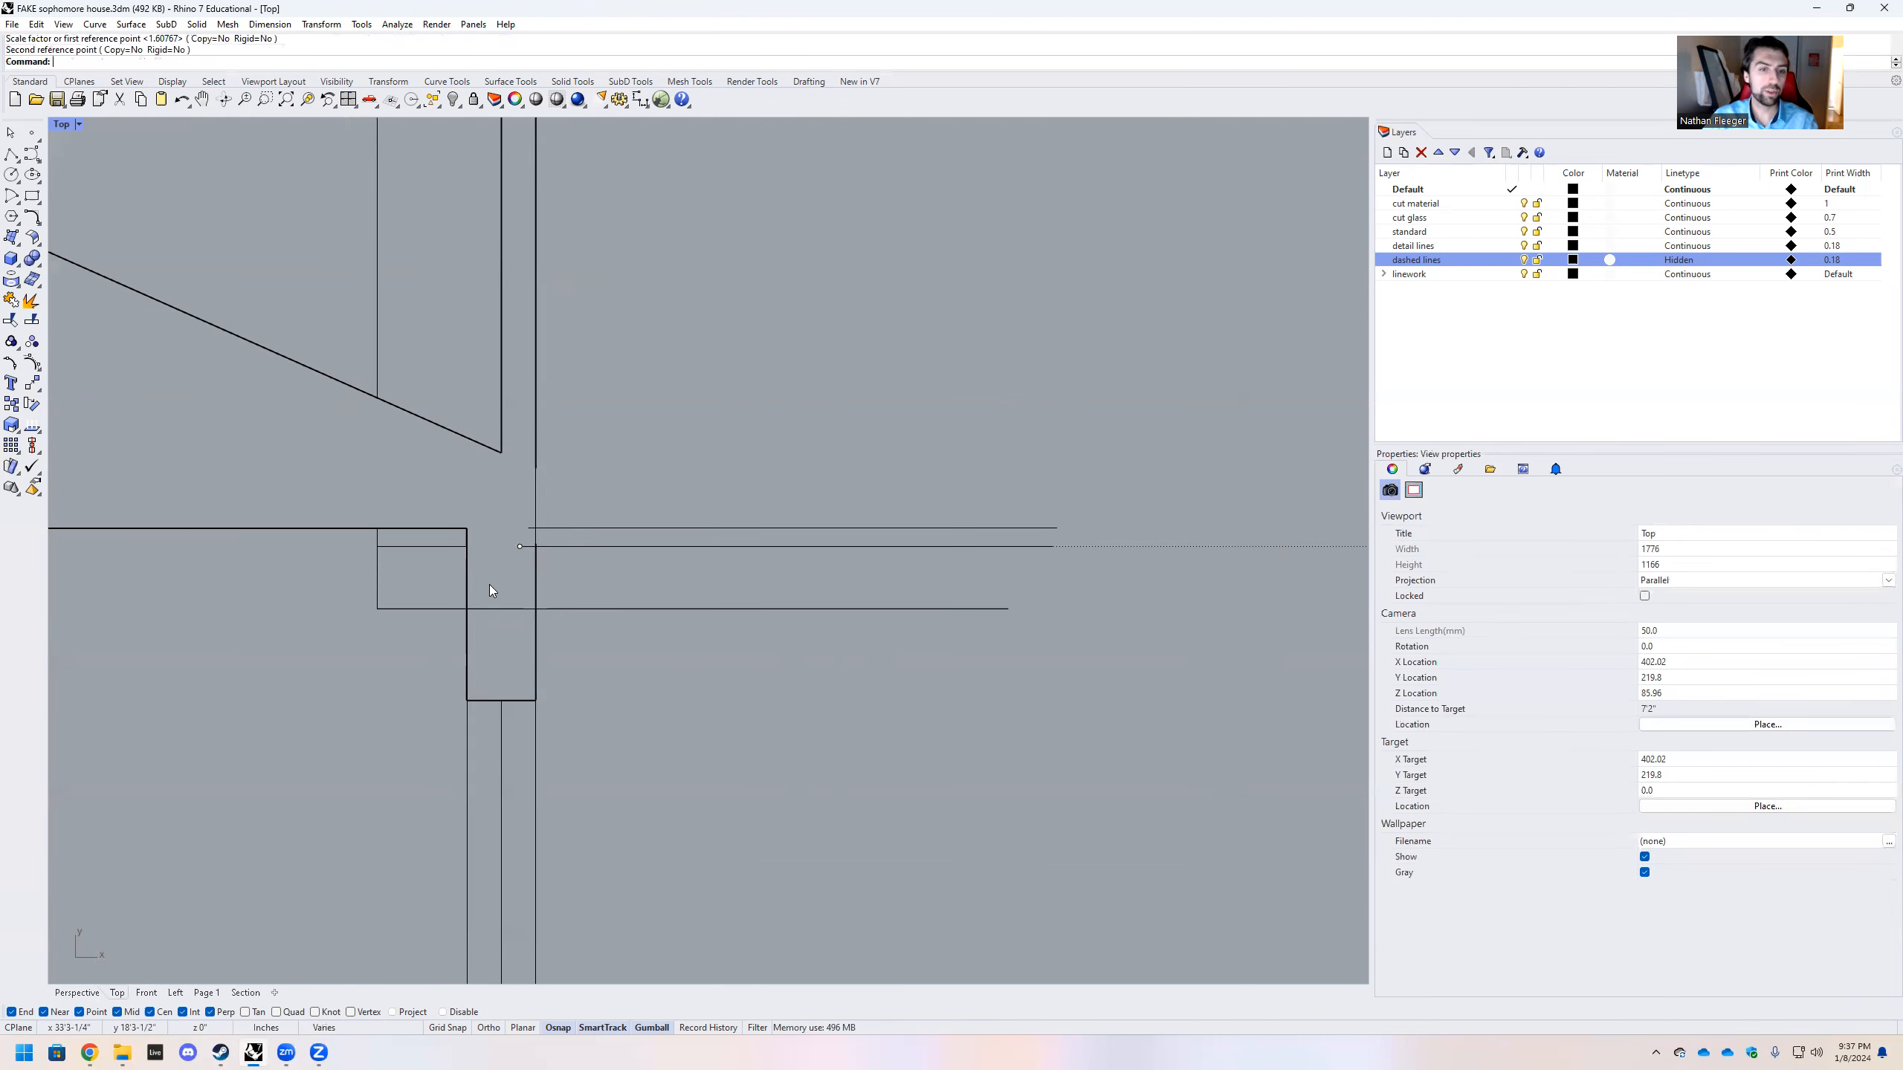
# Trim away the horizontal hidden lines inside the wall thickness below the gable roof's right end, using the surrounding curves as cutting objects
pyautogui.moveTo(724, 693); pyautogui.dragTo(350, 362)
pyautogui.write('t')
pyautogui.press('Return')
pyautogui.click(500, 609)
pyautogui.scroll(3, 519, 551)
pyautogui.moveTo(525, 495); pyautogui.dragTo(523, 493)
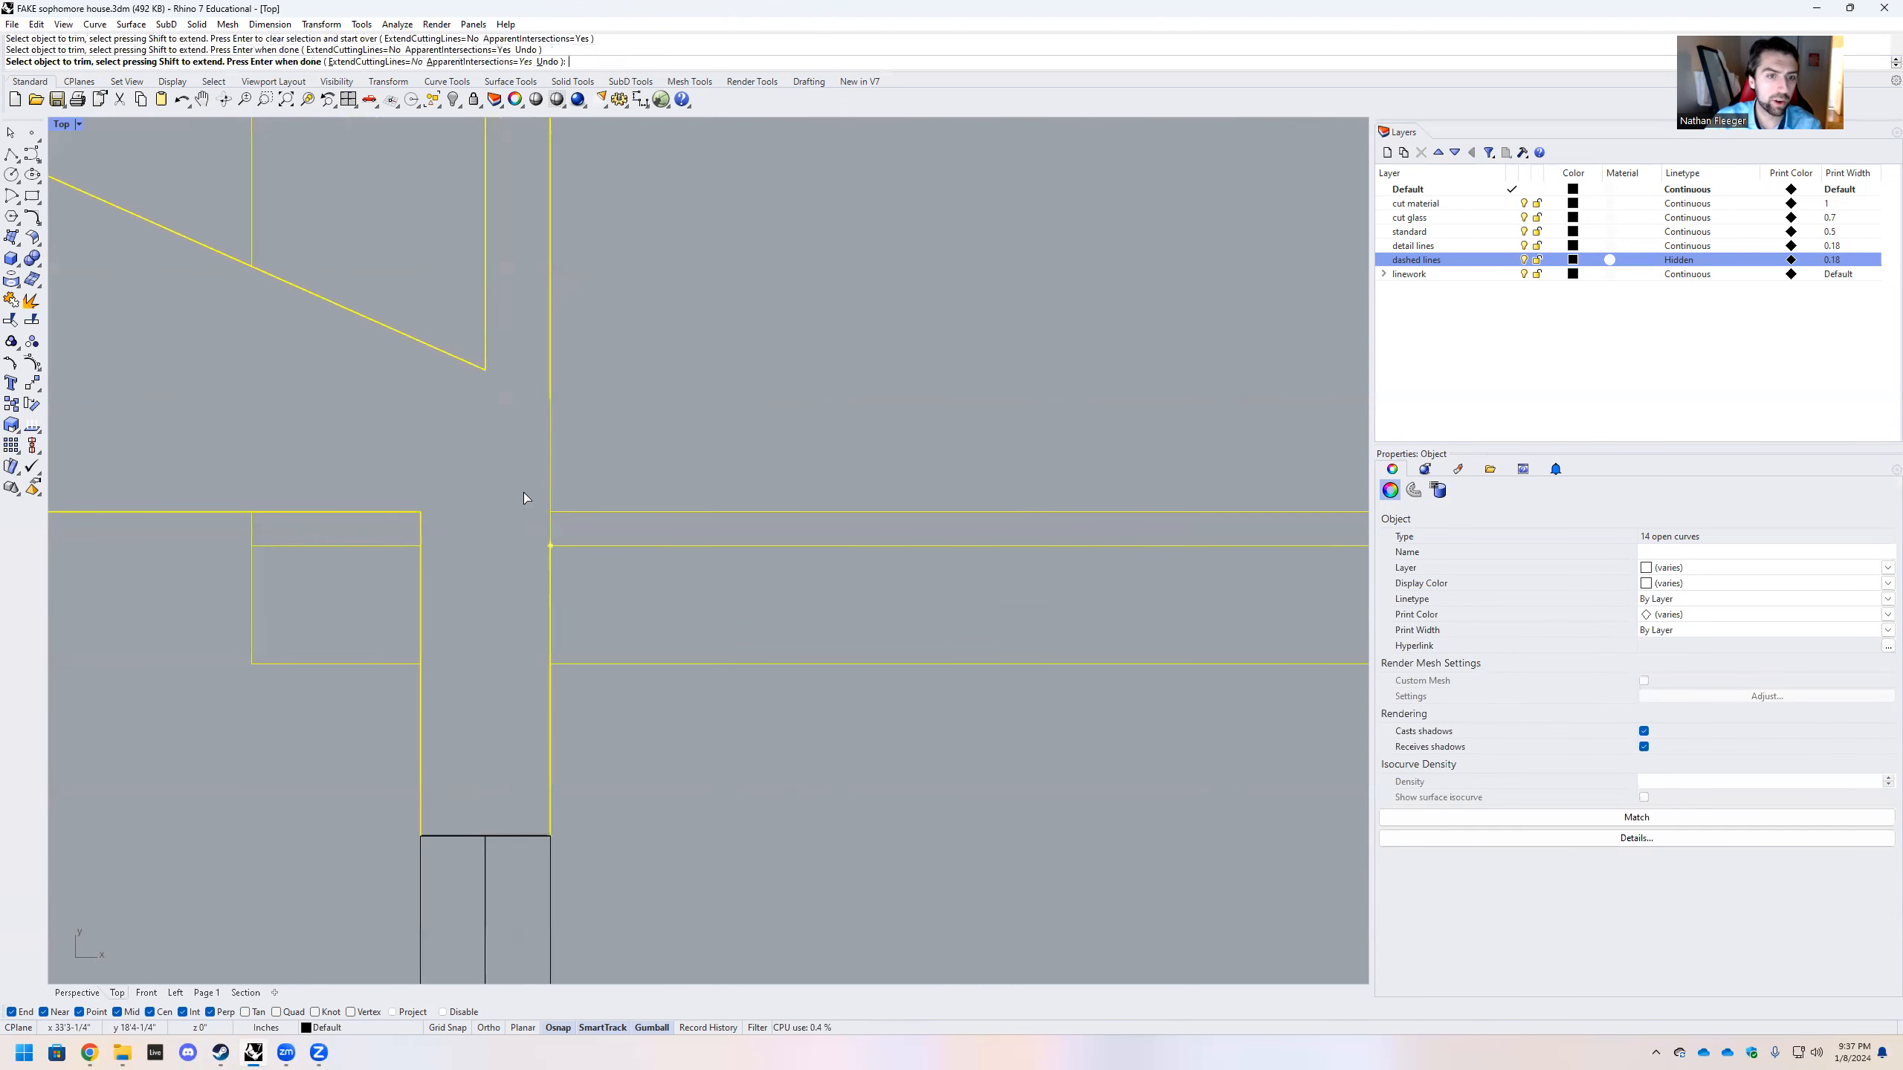
pyautogui.press('Return')
pyautogui.click(553, 450)
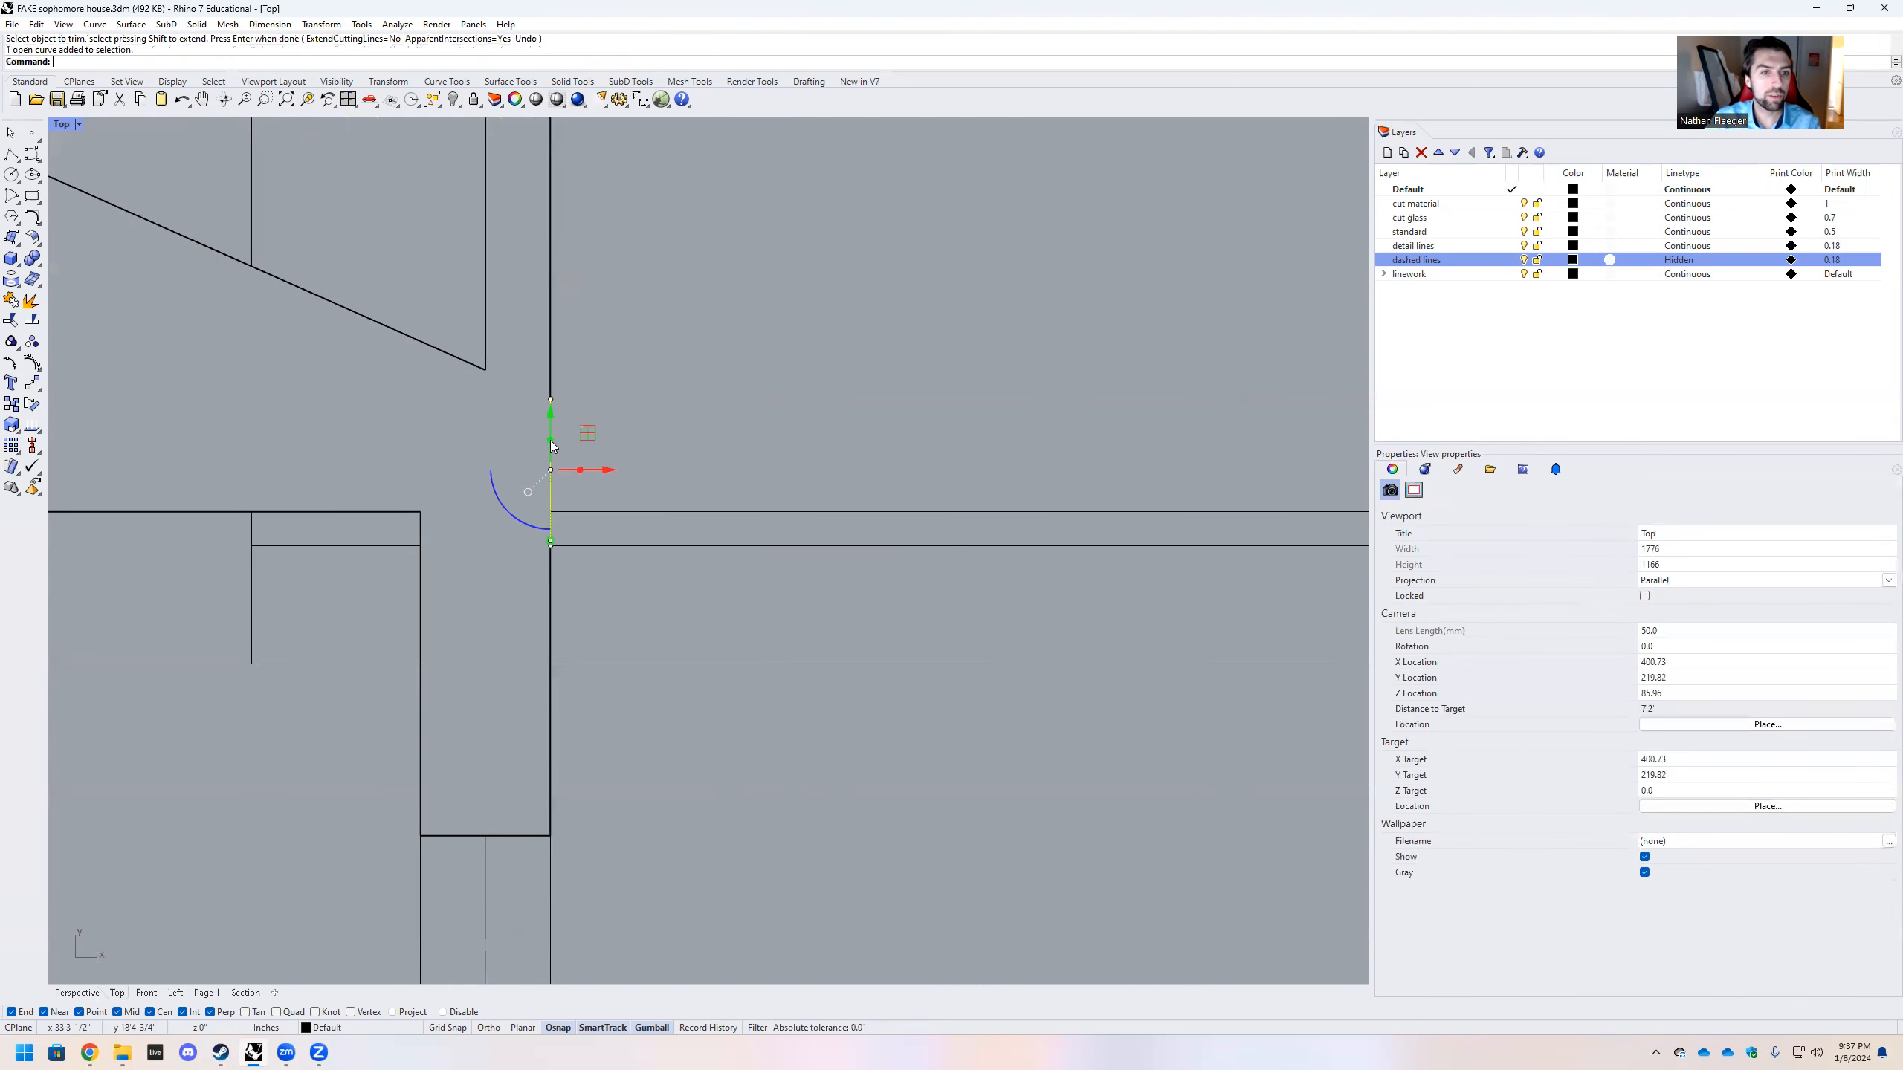
pyautogui.scroll(-8, 684, 422)
pyautogui.scroll(-5, 659, 425)
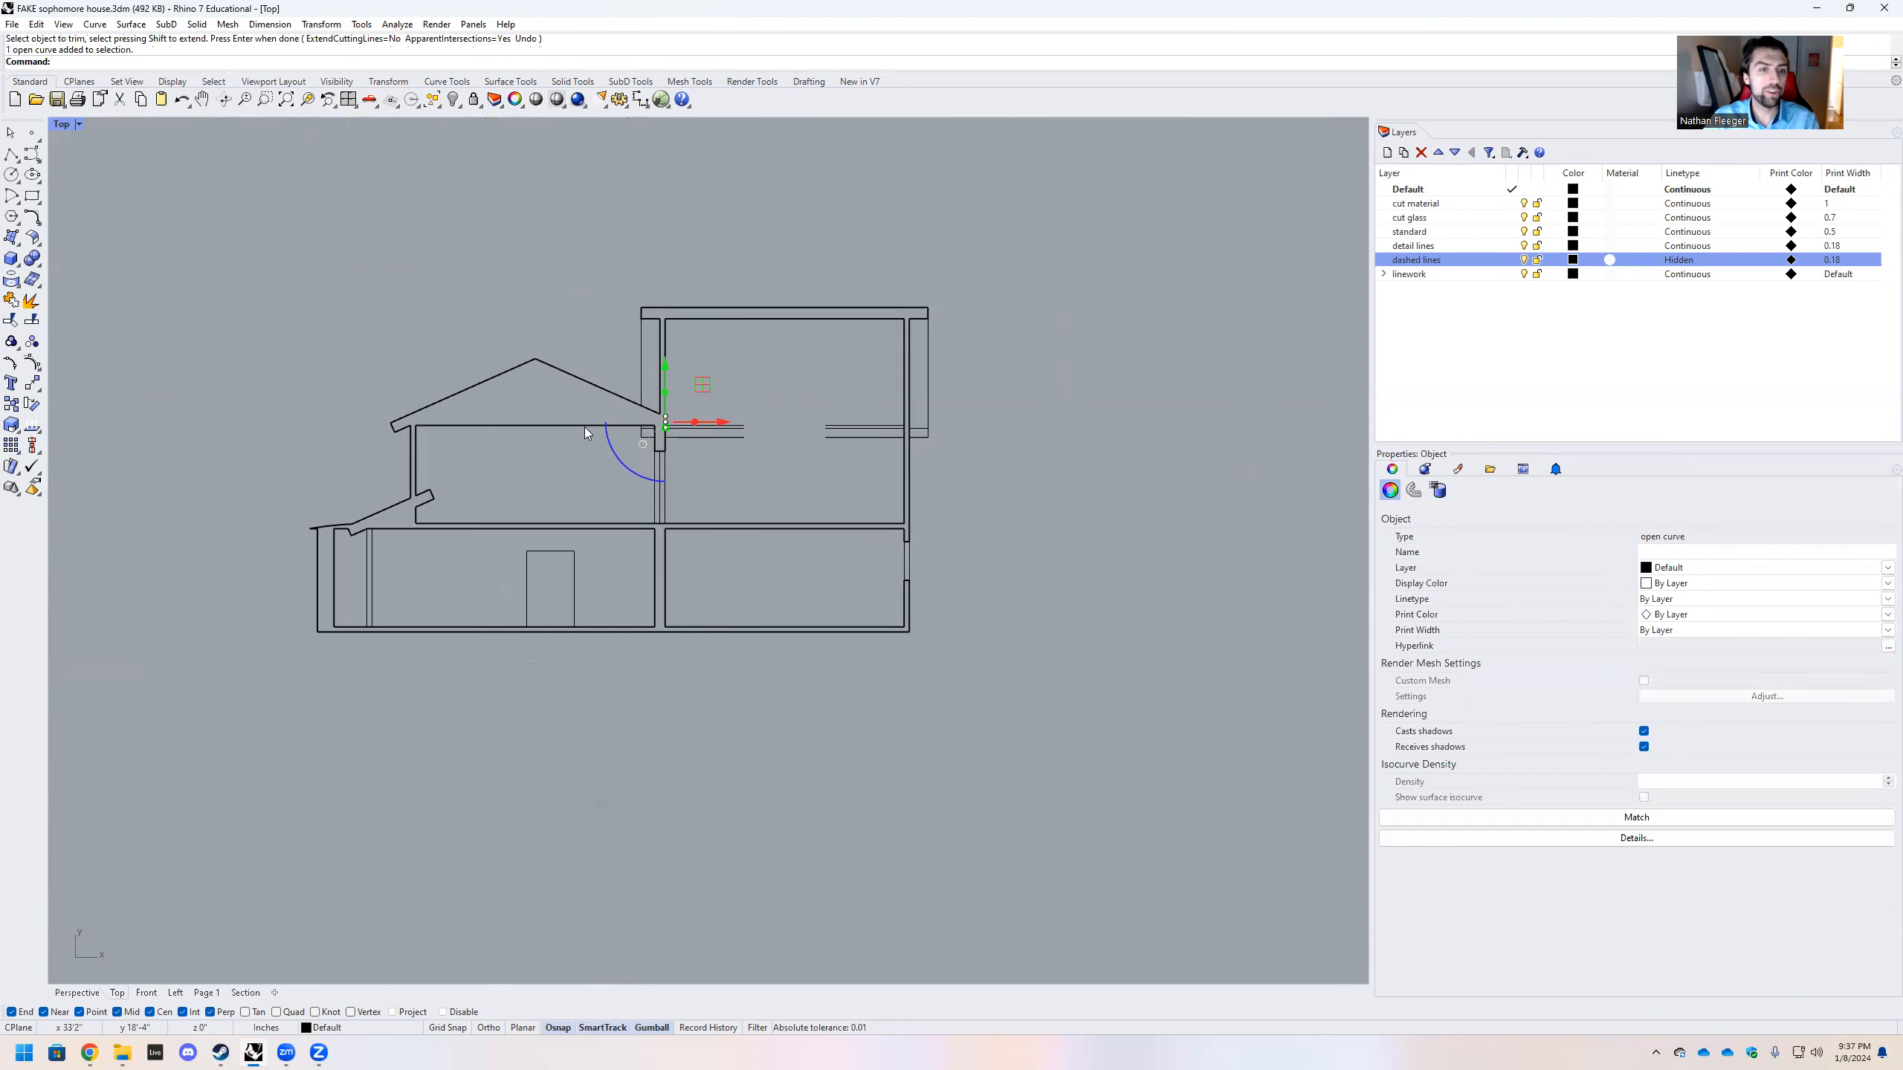
# Draw a horizontal polyline along the lower storey's ceiling line, bridging the notch where the lean-to roof's lower end projects
pyautogui.scroll(4, 450, 420)
pyautogui.scroll(3, 263, 623)
pyautogui.scroll(6, 264, 623)
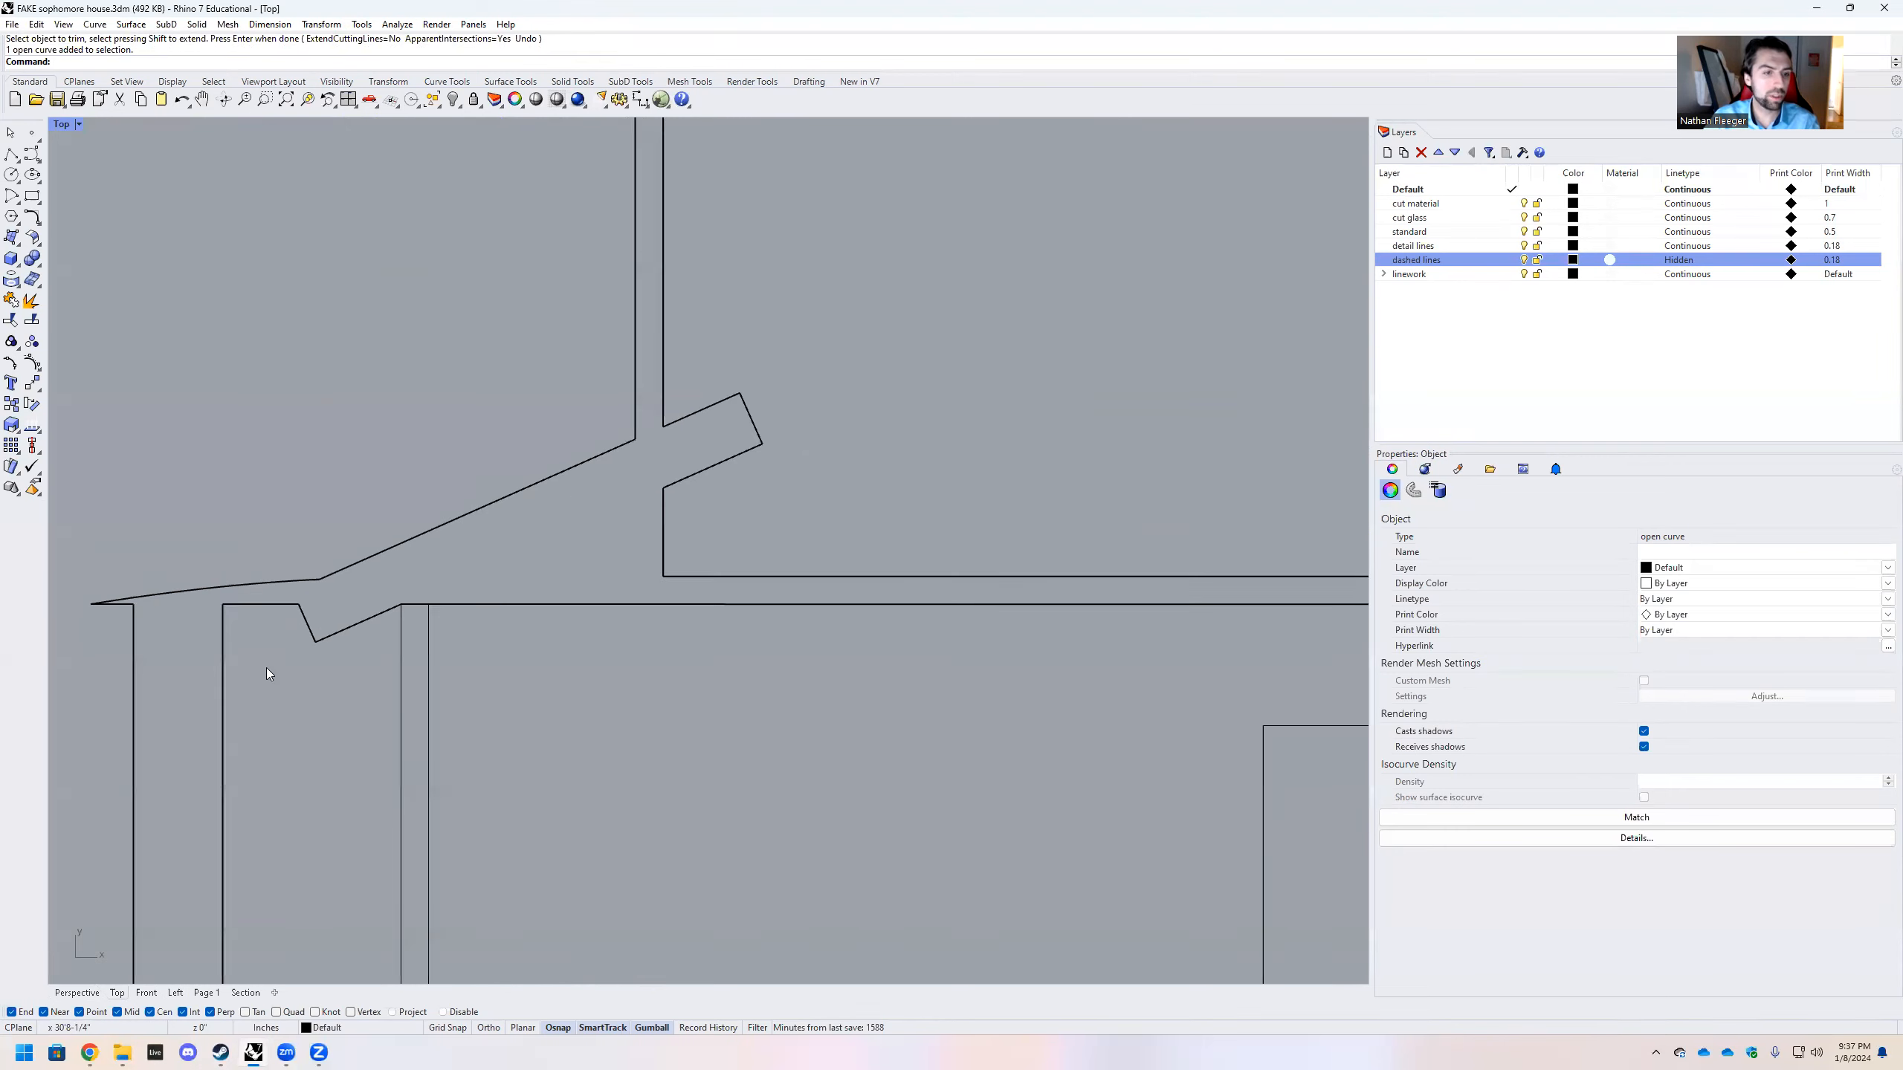
pyautogui.press('Escape')
pyautogui.click(11, 153)
pyautogui.click(326, 549)
pyautogui.click(517, 549)
pyautogui.press('Return')
# Trim away the lean-to roof's lower end projecting below the ceiling line, using the surrounding curves as cutting objects
pyautogui.moveTo(786, 713); pyautogui.dragTo(205, 332)
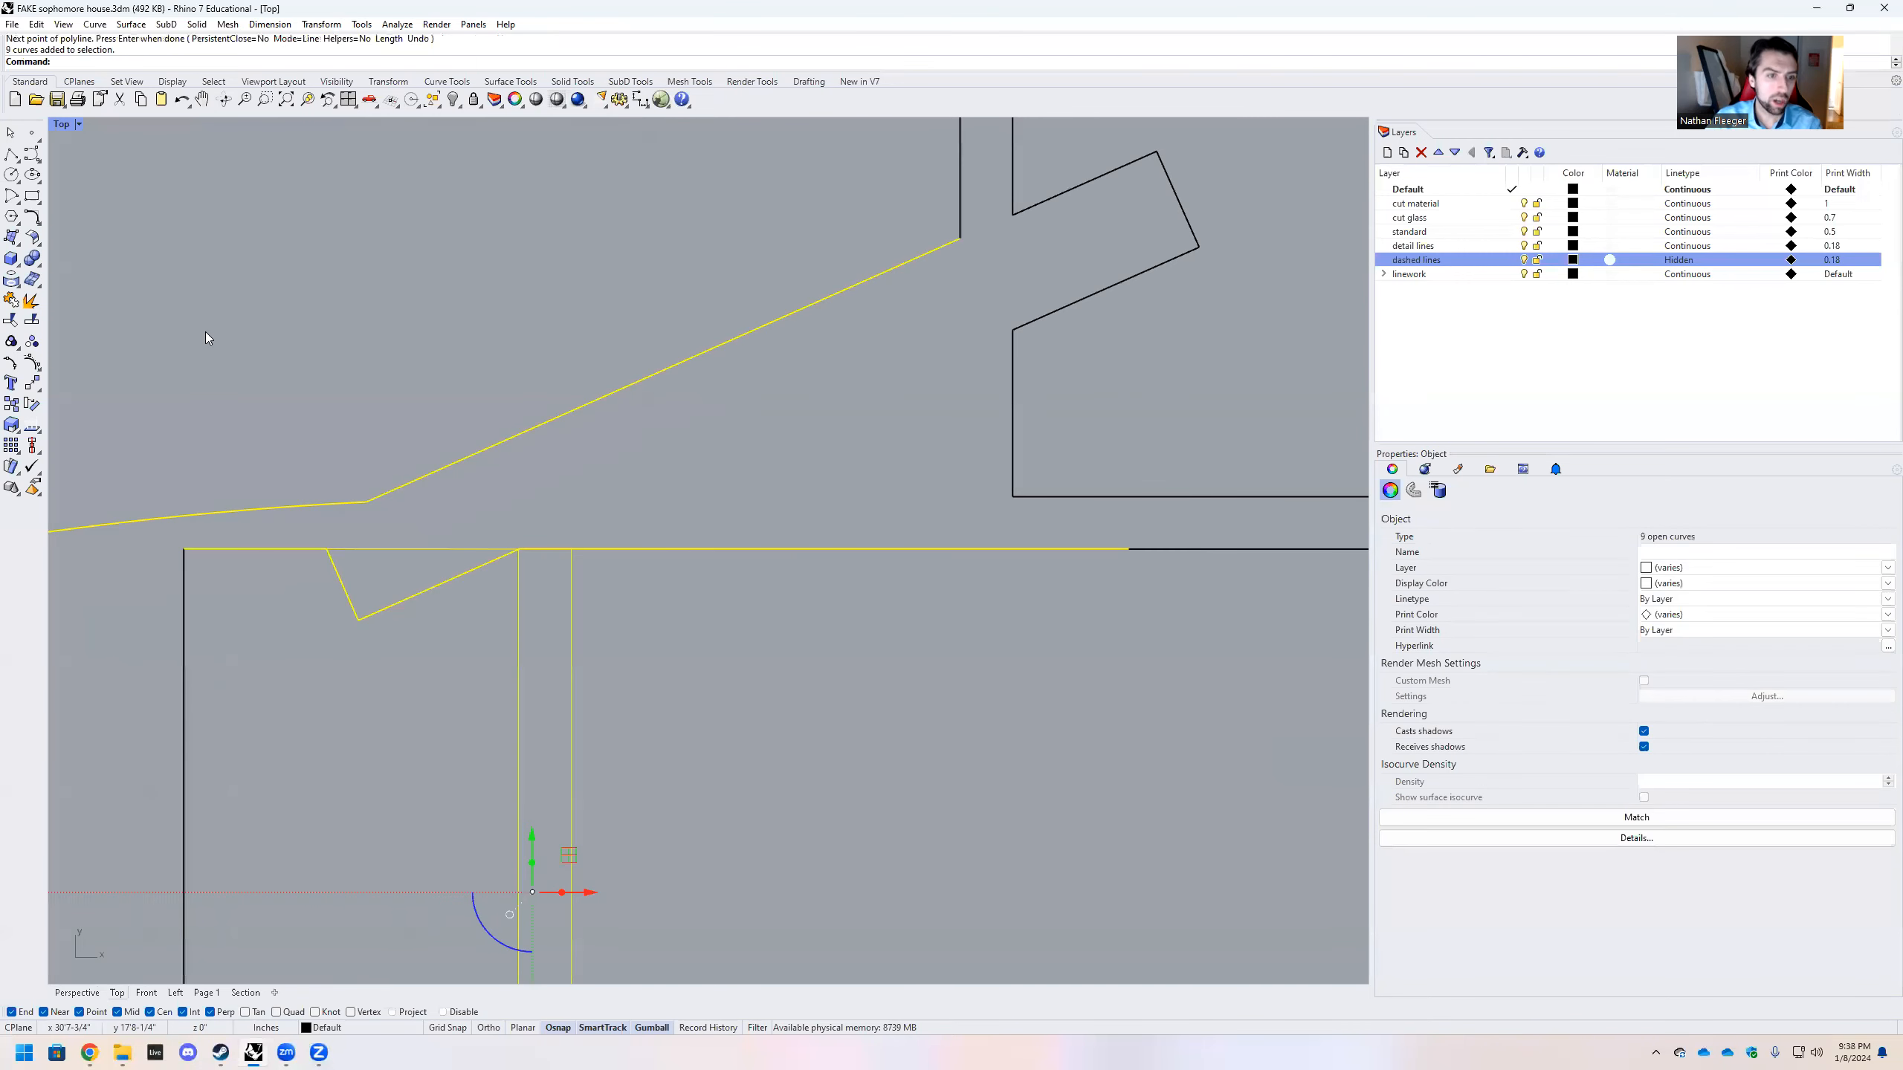
pyautogui.write('trim')
pyautogui.press('Return')
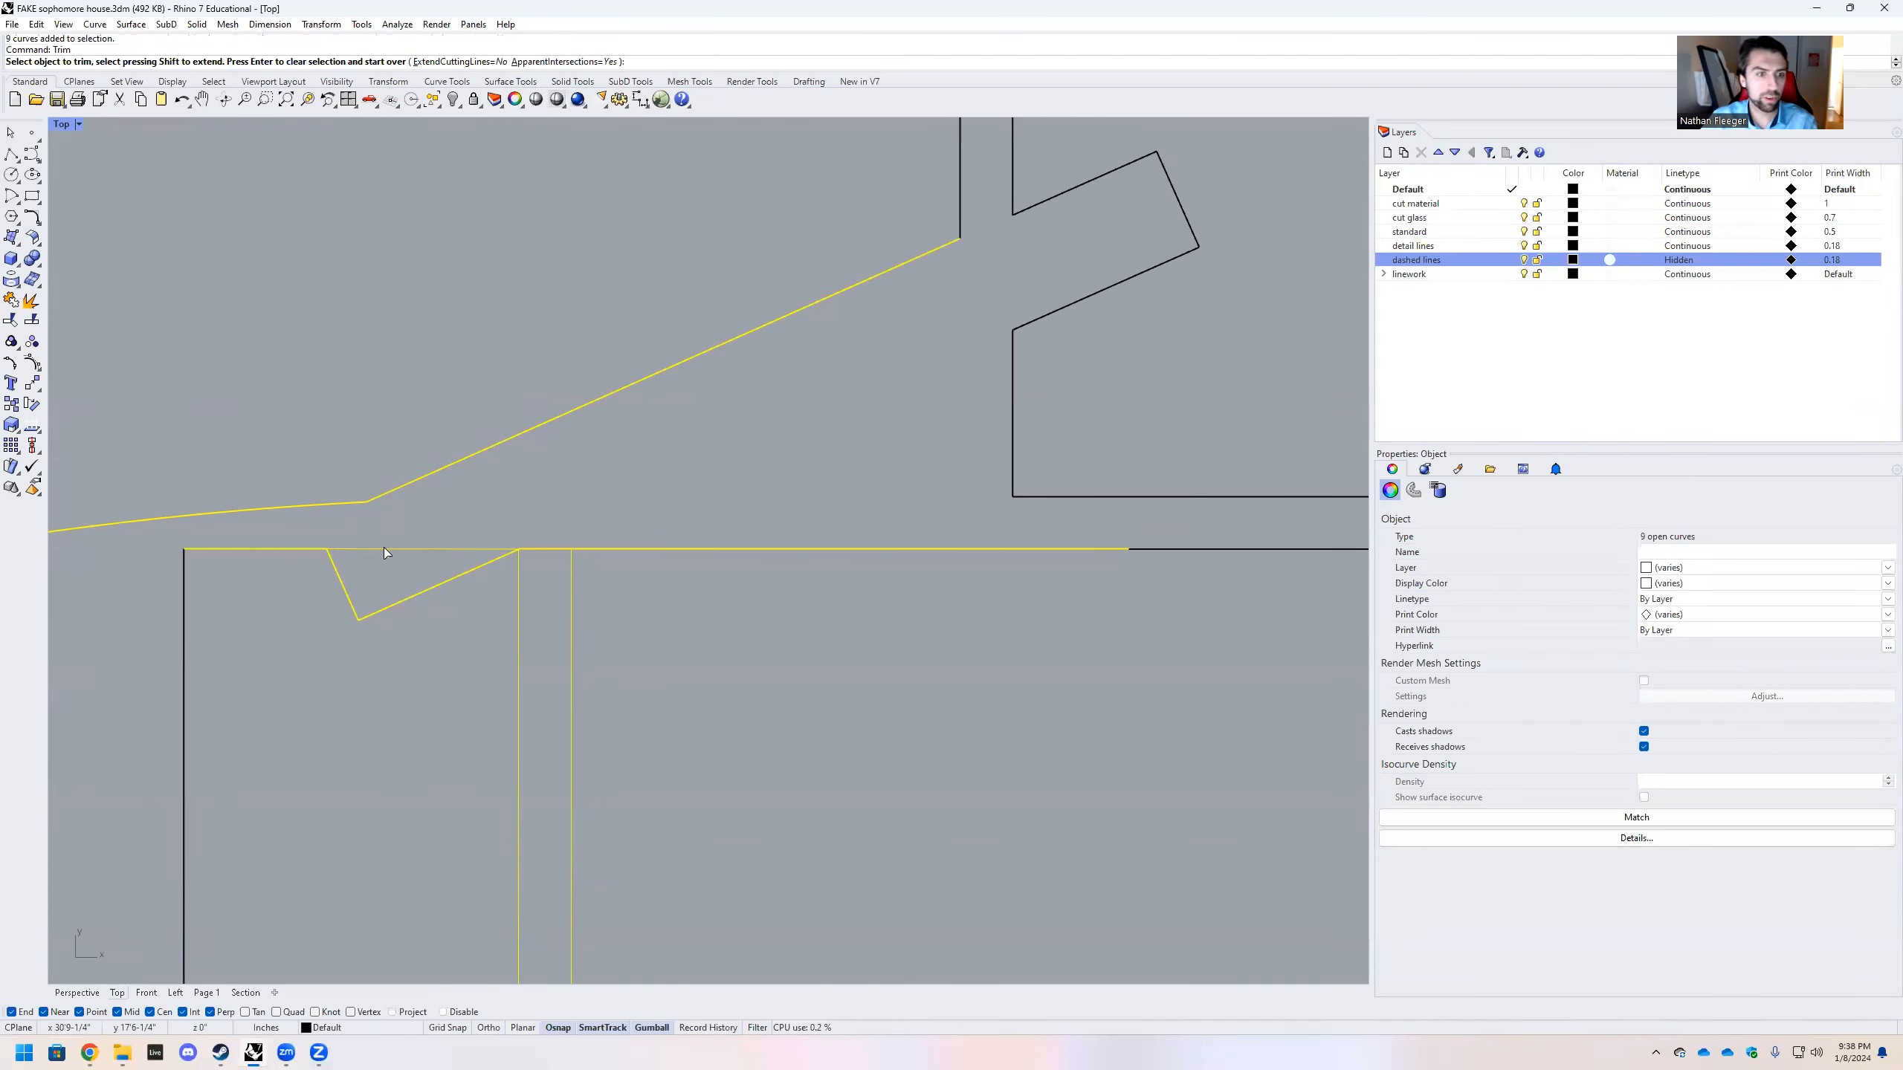
pyautogui.moveTo(330, 590); pyautogui.dragTo(327, 583)
pyautogui.press('Return')
pyautogui.click(452, 619)
pyautogui.scroll(-14, 377, 595)
pyautogui.scroll(5, 378, 596)
pyautogui.scroll(-4, 352, 571)
pyautogui.moveTo(370, 668); pyautogui.dragTo(160, 451)
pyautogui.moveTo(360, 894); pyautogui.dragTo(320, 807)
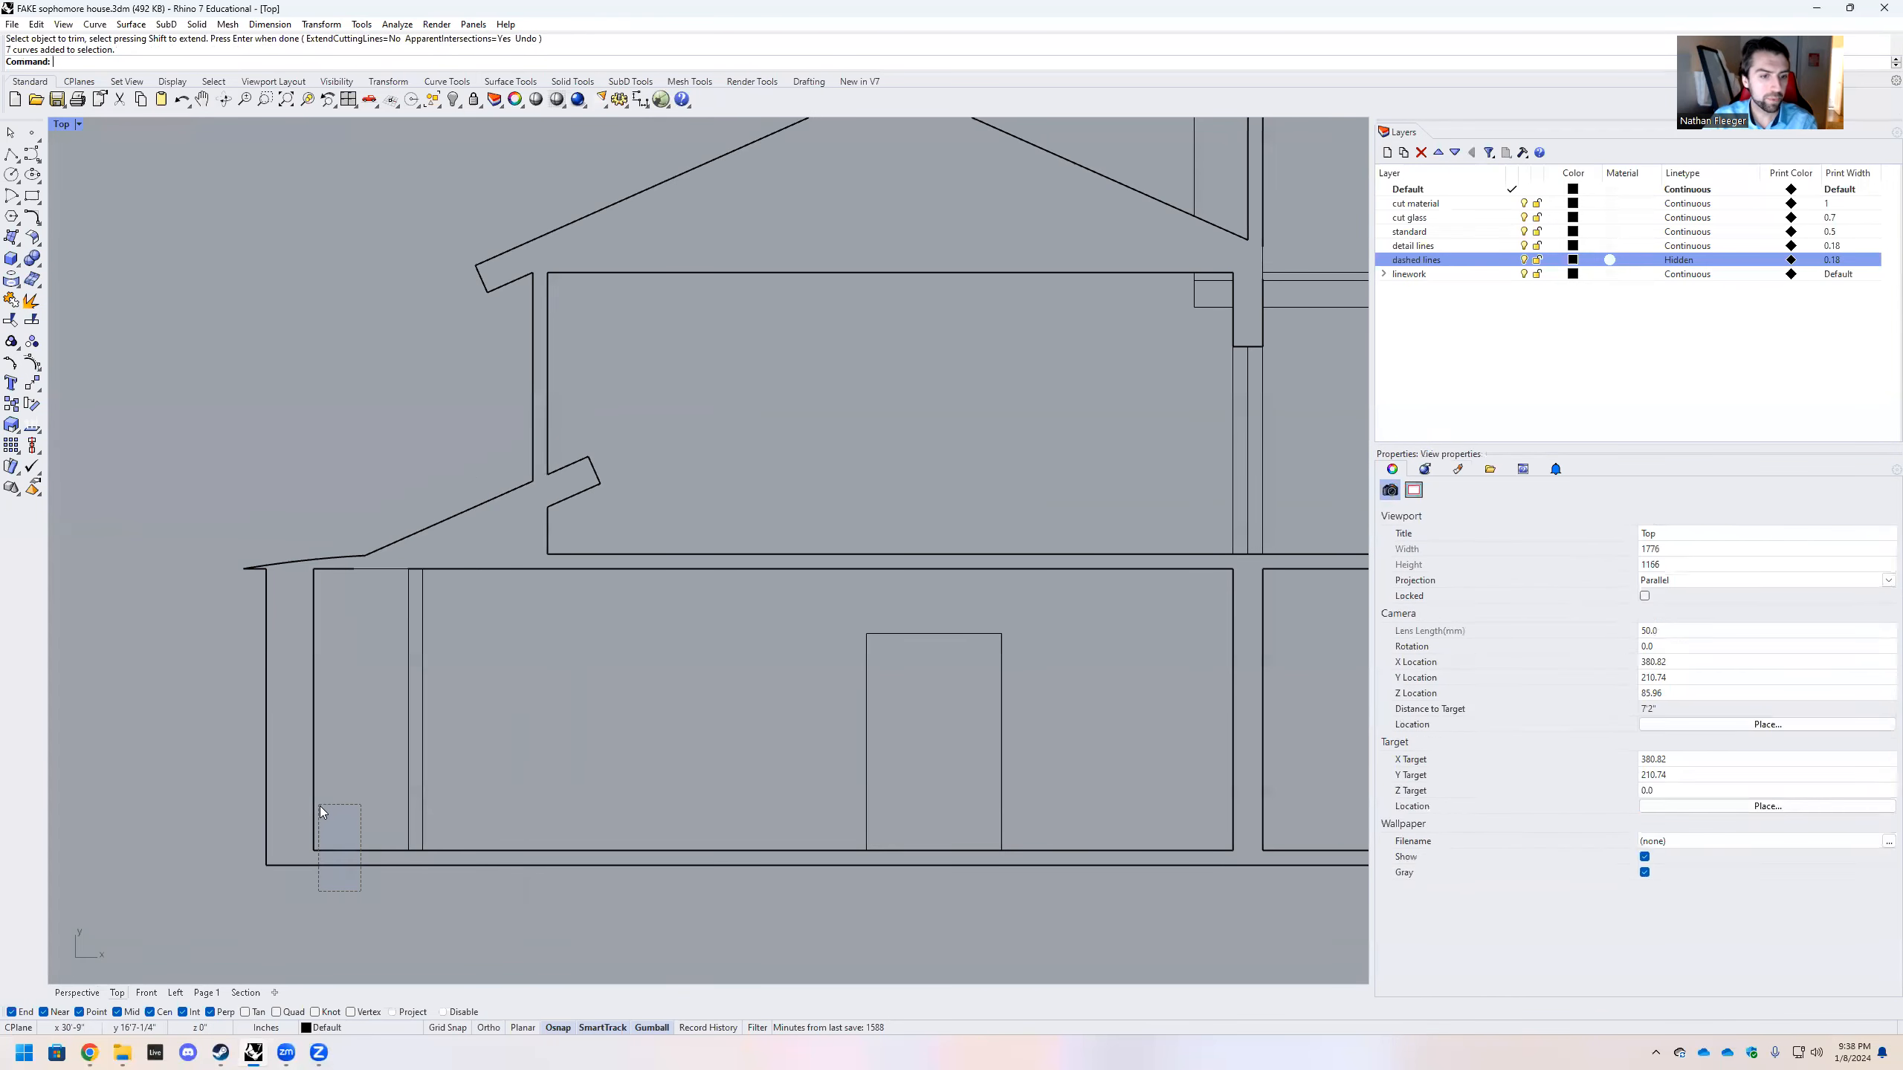
pyautogui.keyDown('shift'); pyautogui.moveTo(364, 684); pyautogui.dragTo(207, 464); pyautogui.keyUp('shift')
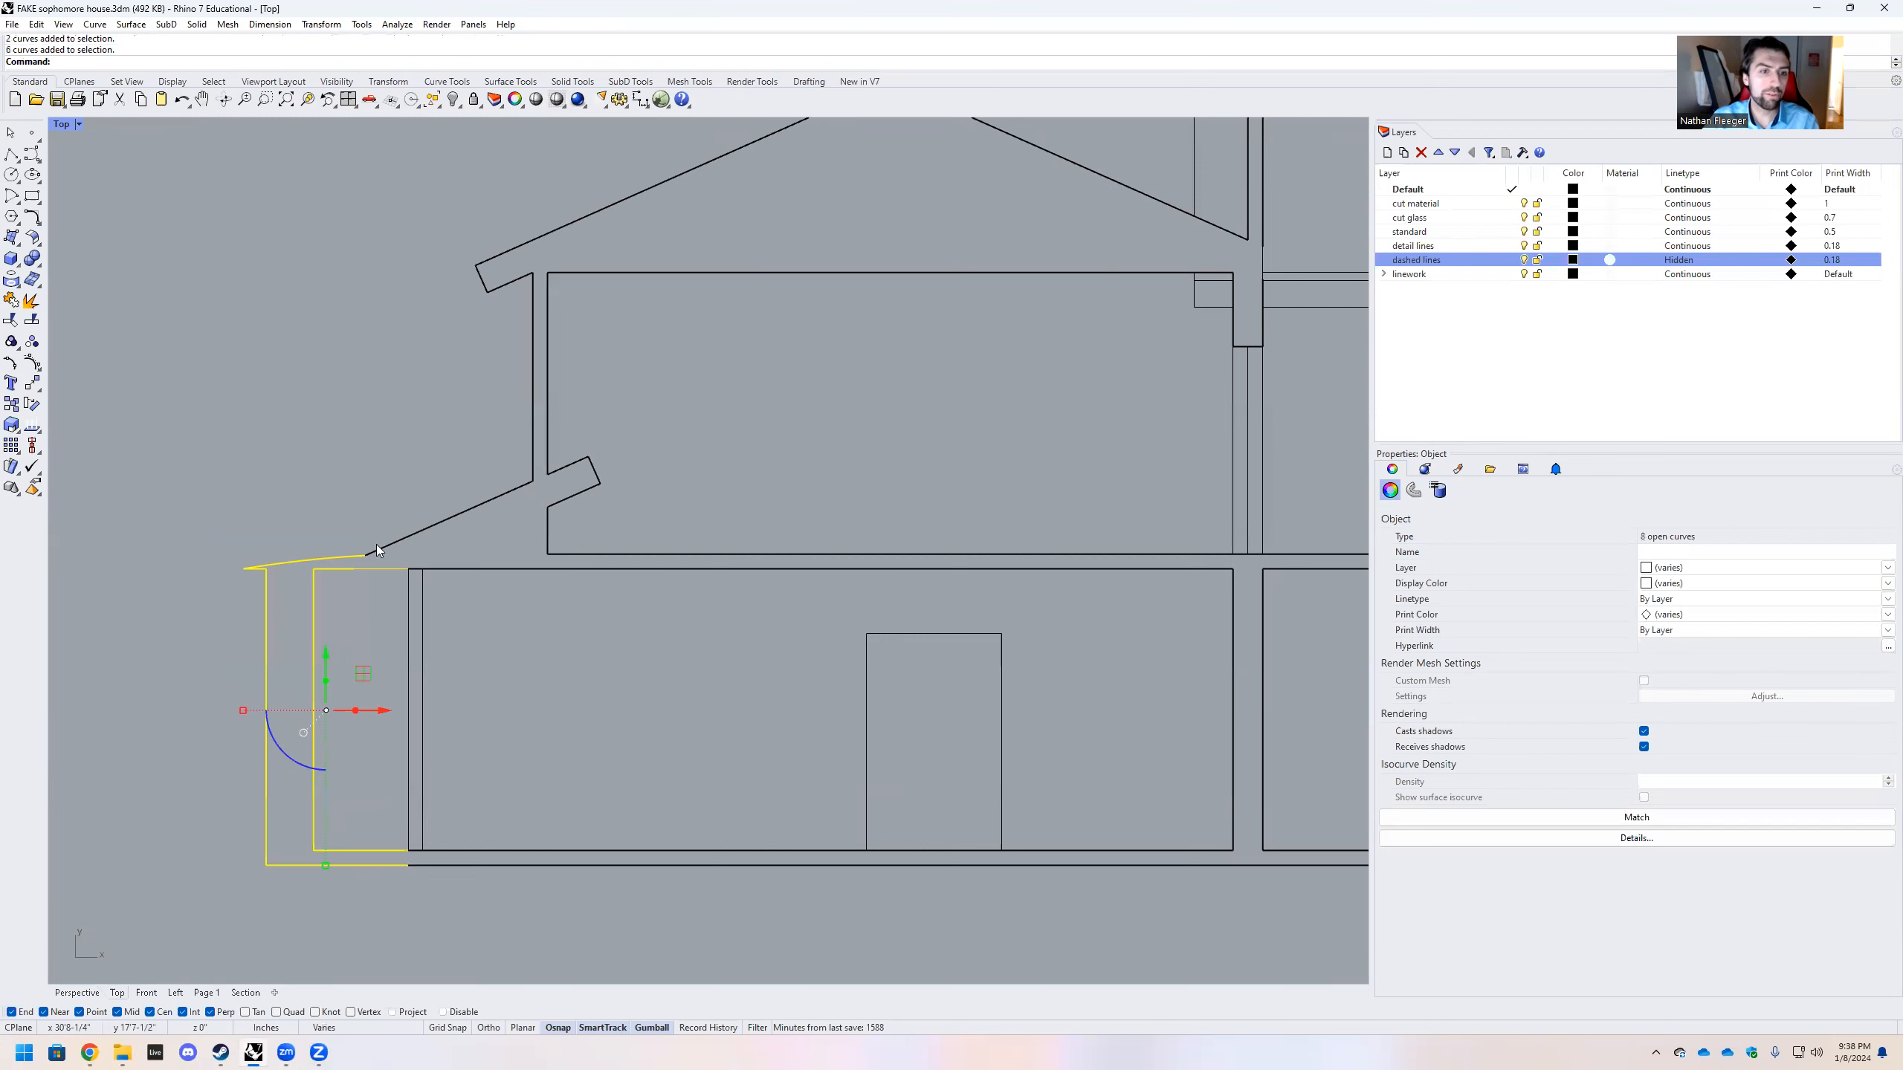
pyautogui.scroll(8, 547, 479)
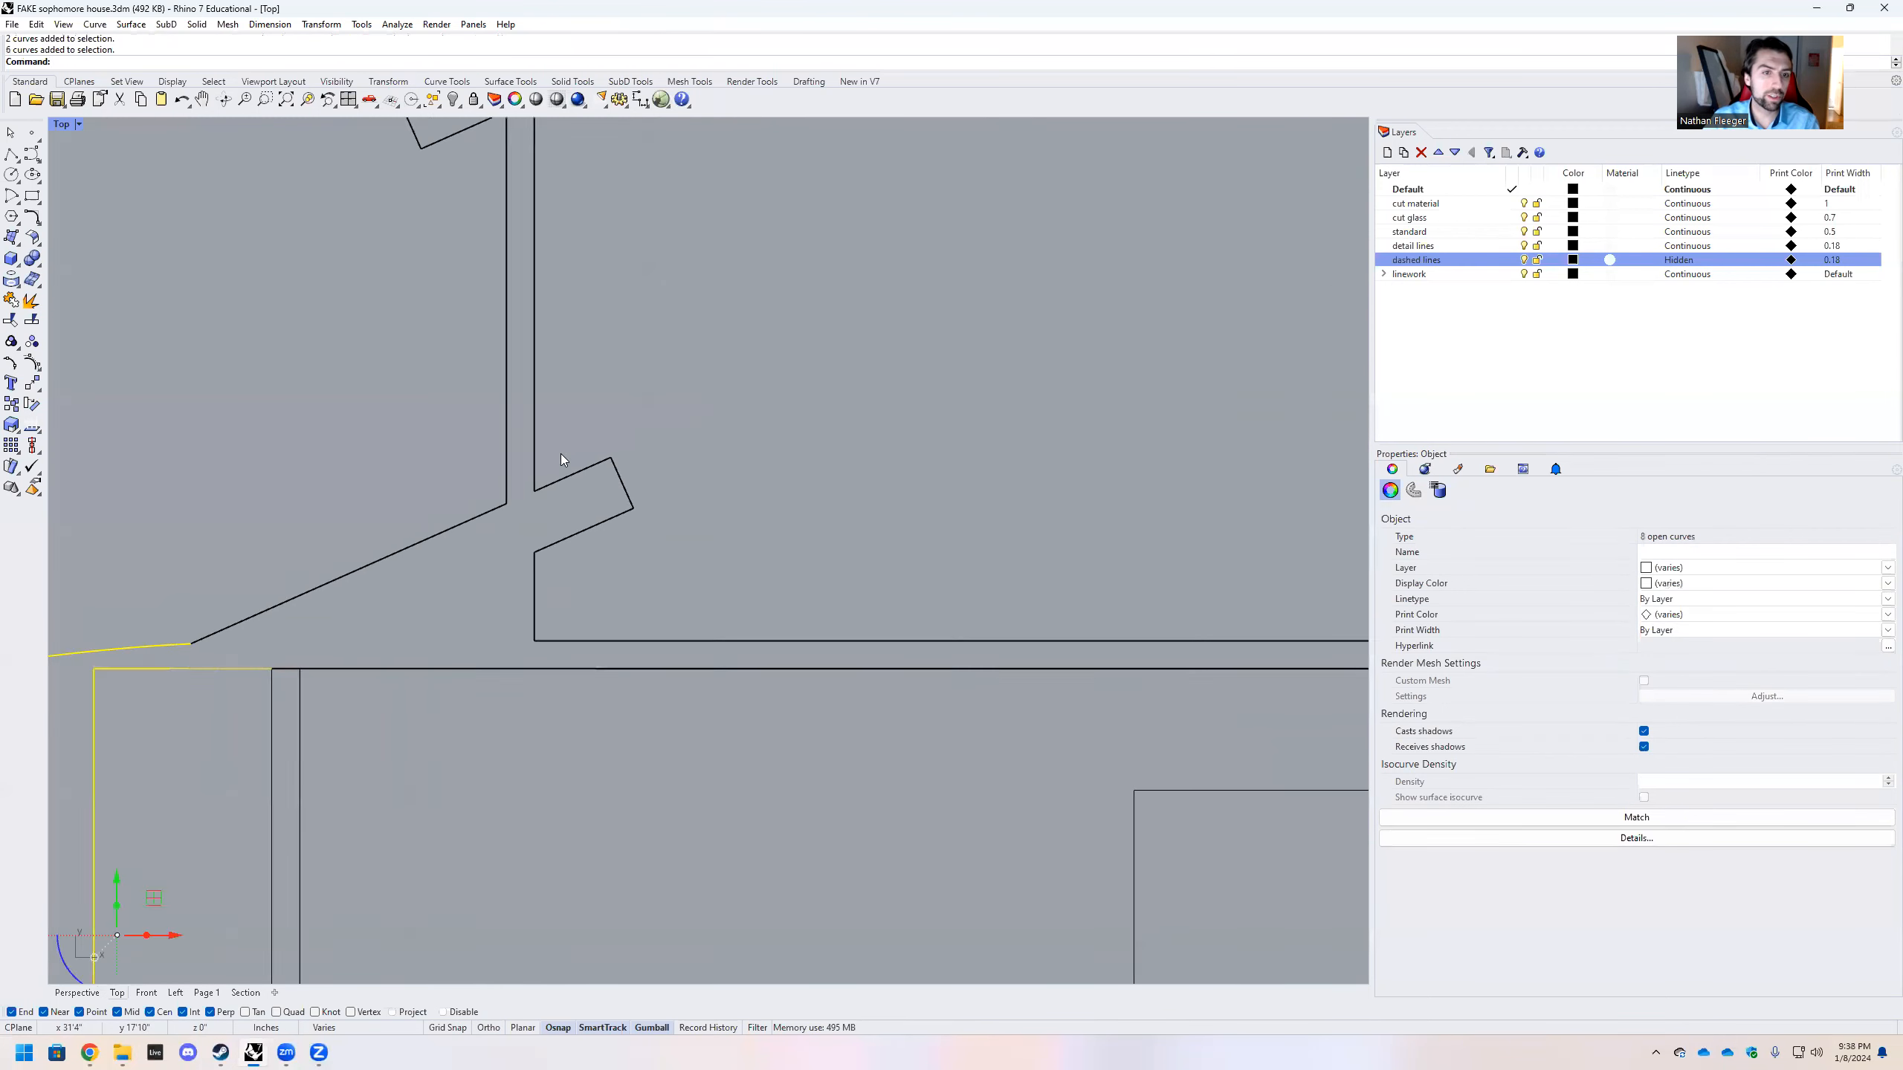
pyautogui.press('Escape')
# Delete the three curves of the lean-to roof's upper end protruding into the upper left room
pyautogui.moveTo(851, 676); pyautogui.dragTo(615, 363)
pyautogui.press('Delete')
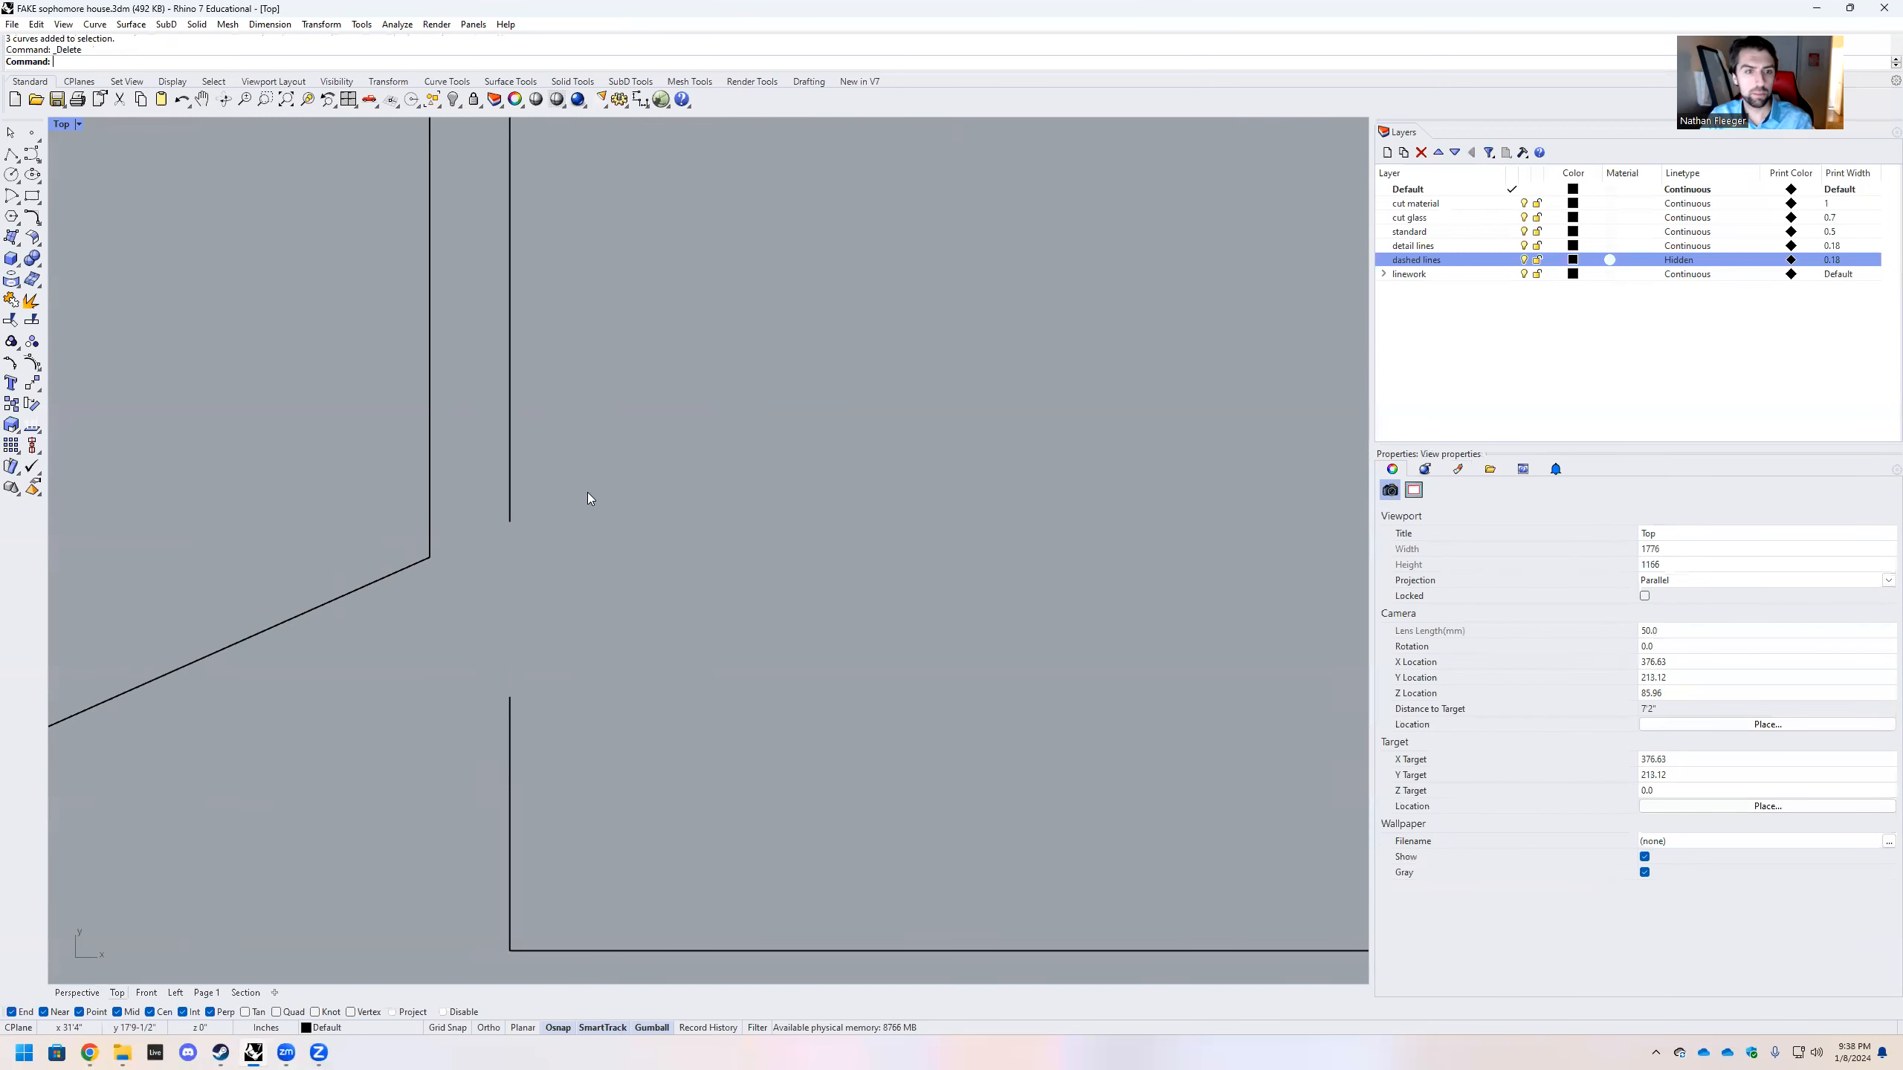
pyautogui.click(510, 519)
pyautogui.write('Scale1D')
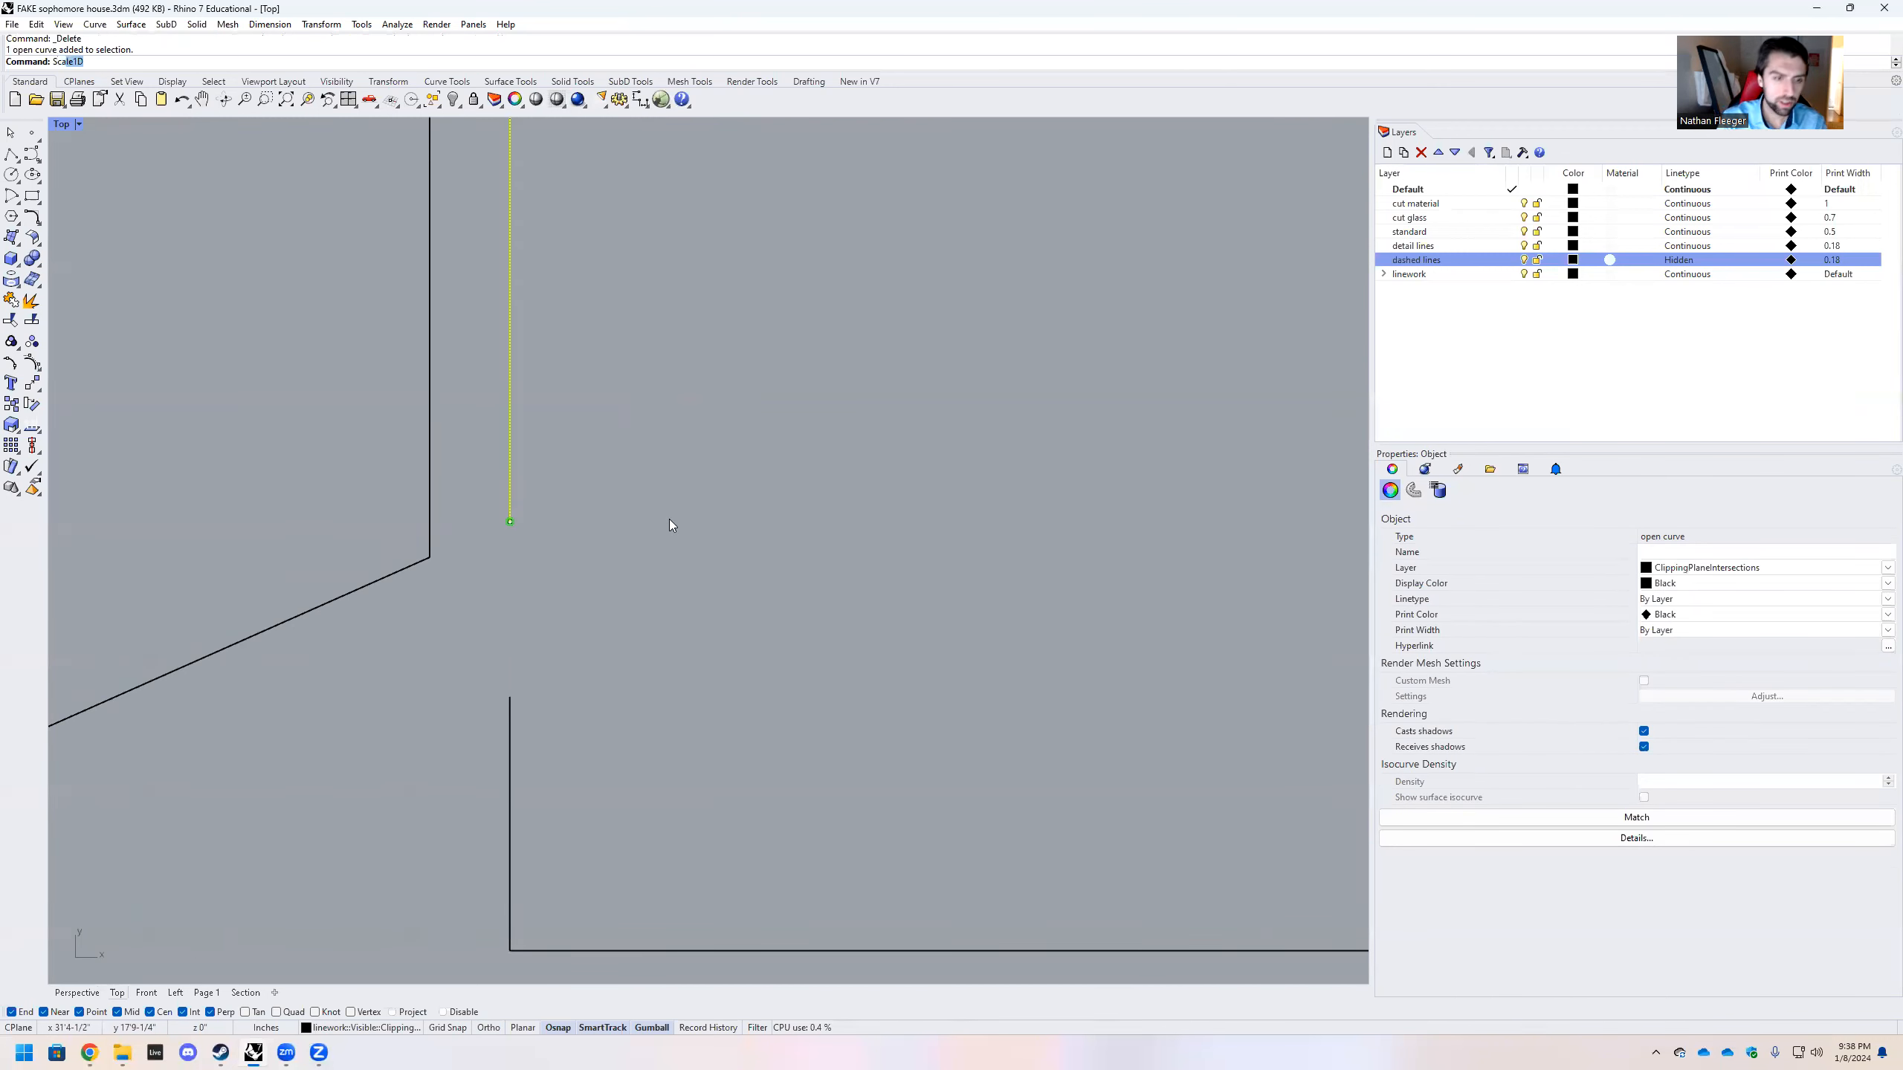
pyautogui.press('Escape')
pyautogui.press('Escape')
# Draw a vertical polyline closing the gap in the upper left room's inner wall face, between its two open ends
pyautogui.click(11, 154)
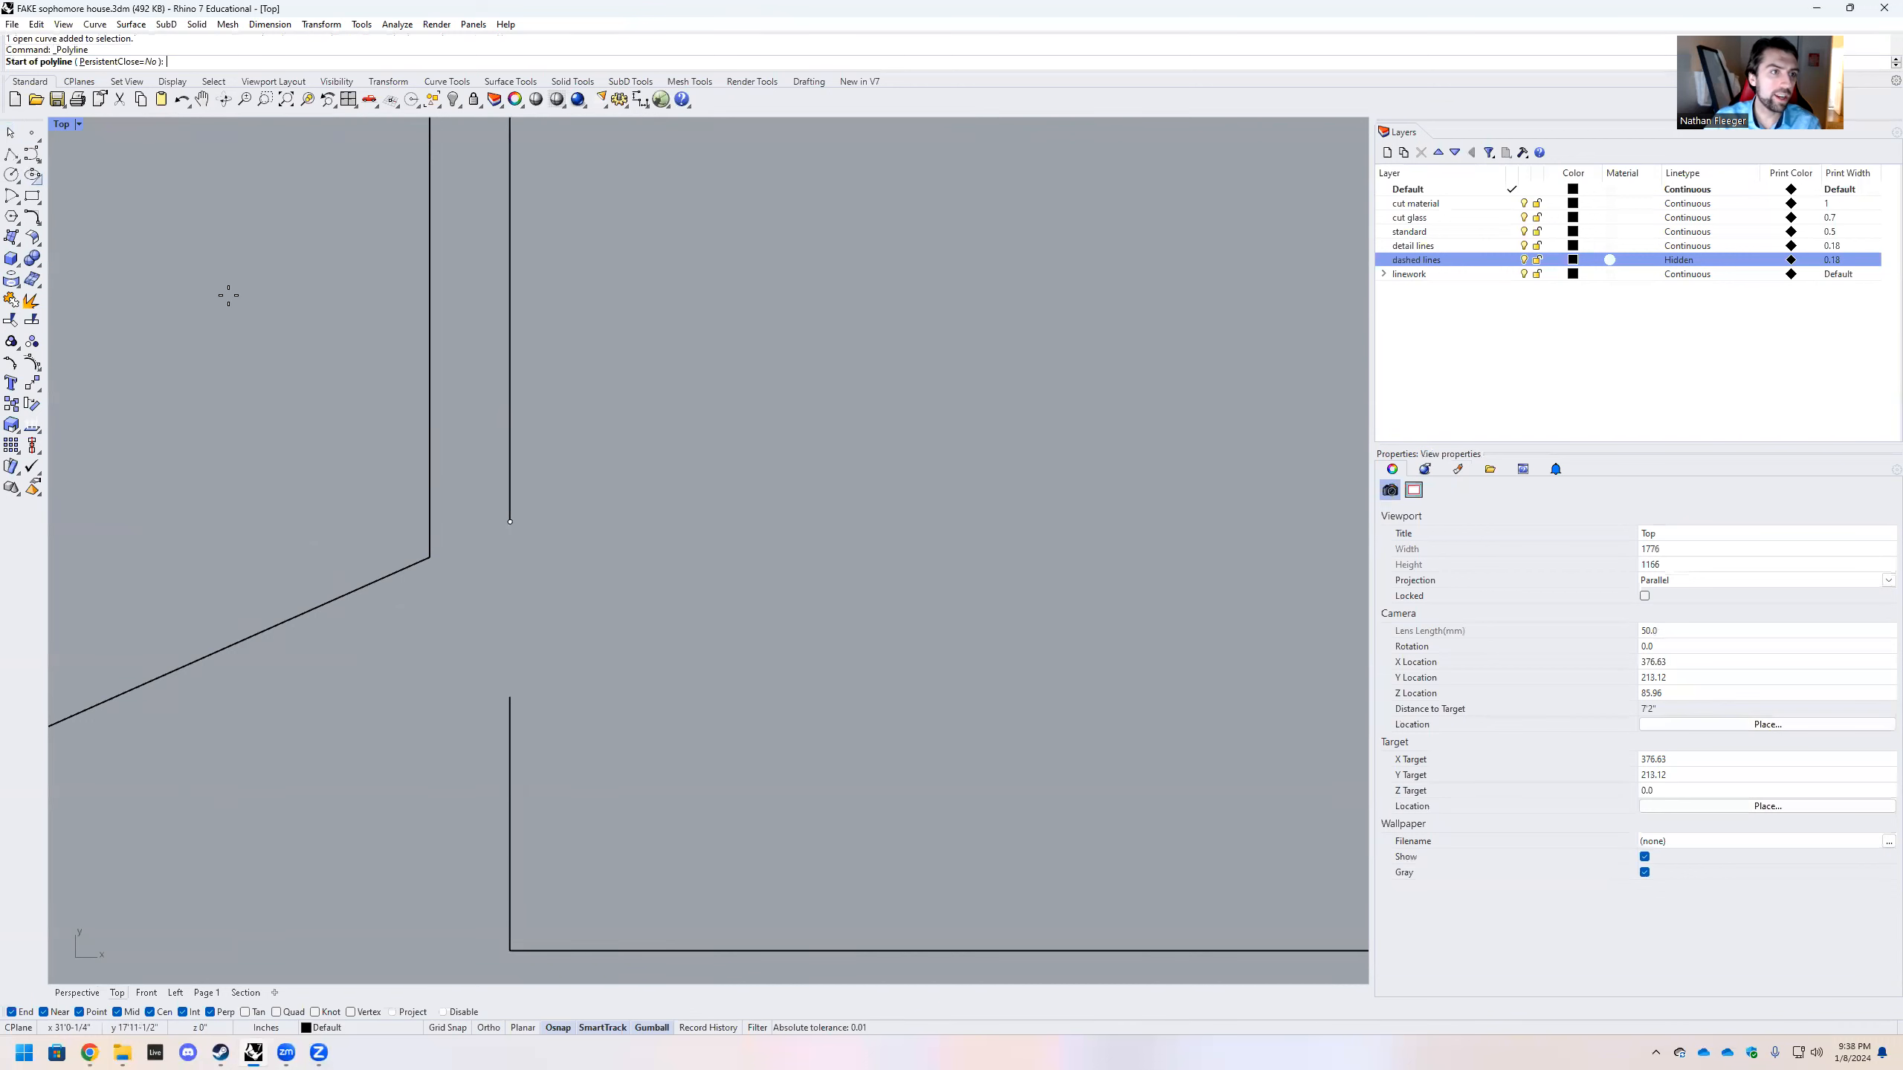
pyautogui.click(510, 522)
pyautogui.click(510, 697)
pyautogui.press('Return')
pyautogui.scroll(-8, 700, 543)
pyautogui.moveTo(709, 646); pyautogui.dragTo(613, 504)
pyautogui.moveTo(498, 629); pyautogui.dragTo(367, 536)
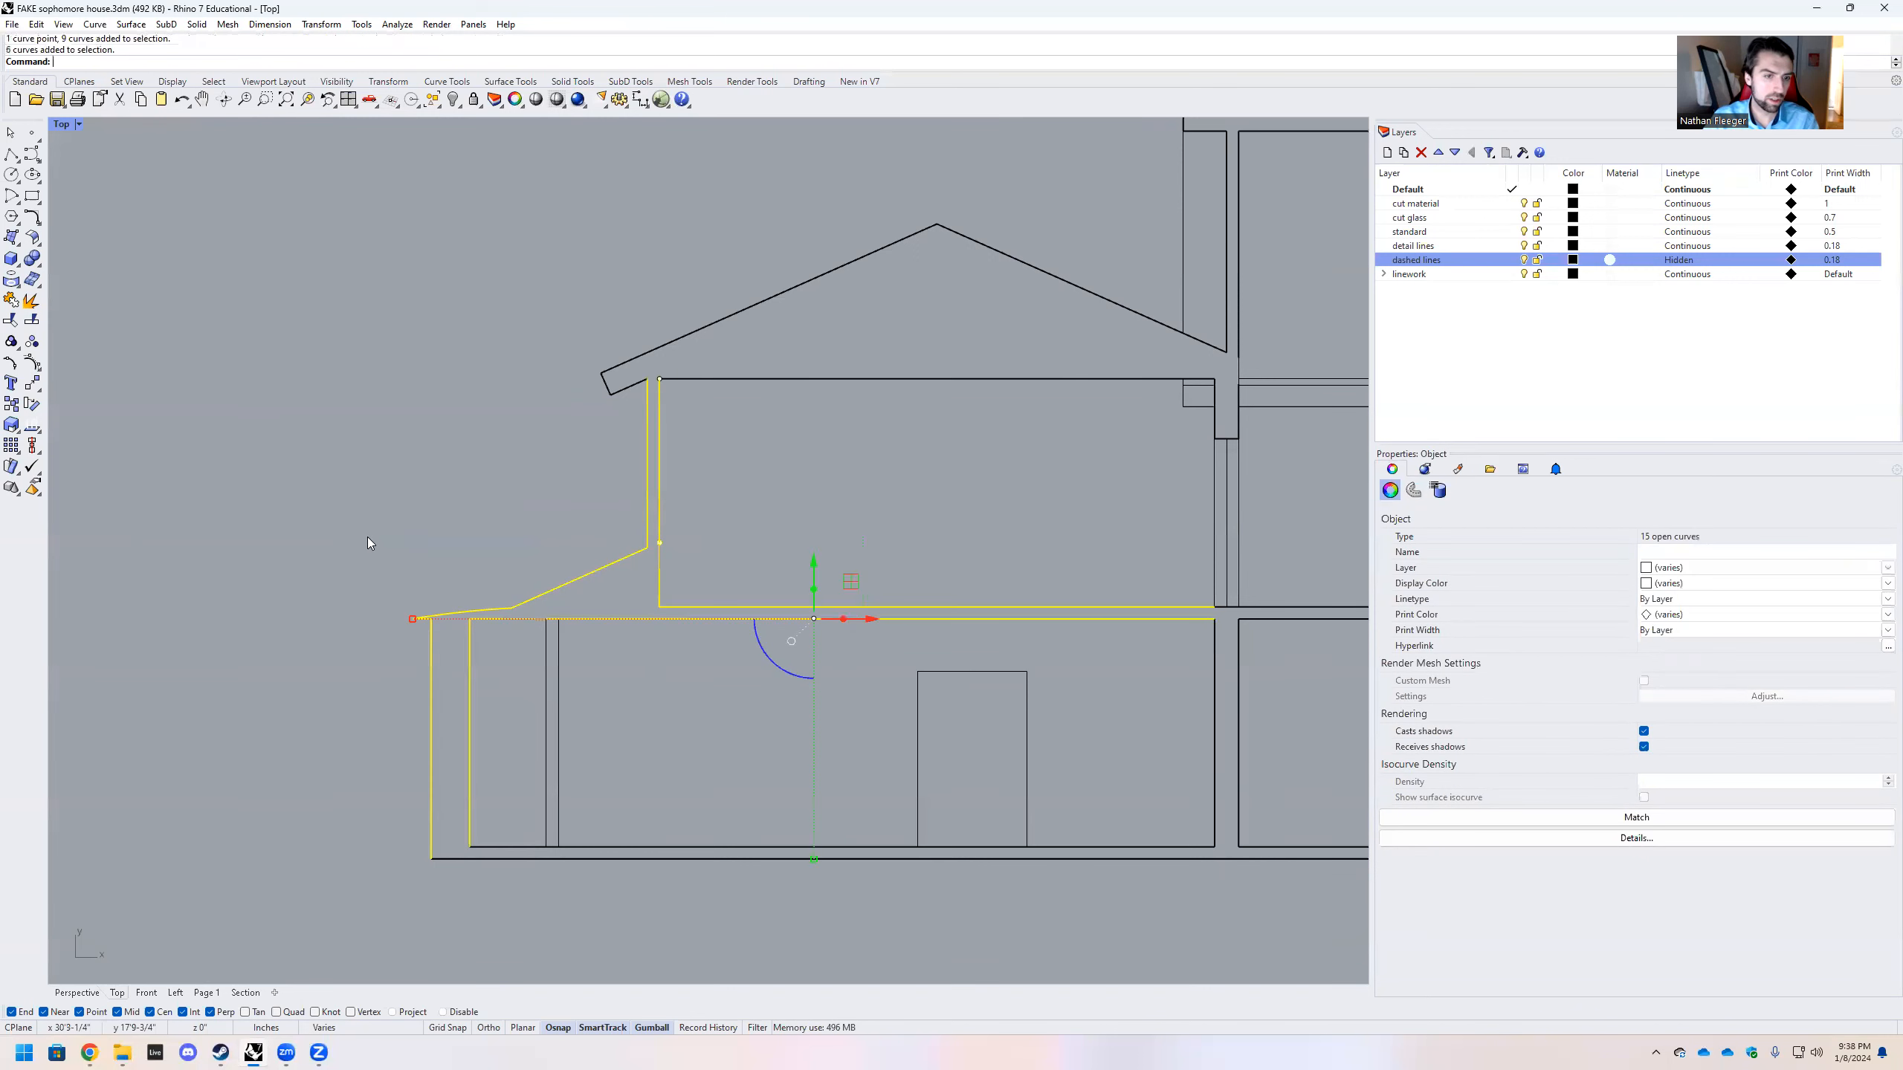
pyautogui.keyDown('shift'); pyautogui.moveTo(511, 885); pyautogui.dragTo(477, 782); pyautogui.keyUp('shift')
pyautogui.keyDown('shift'); pyautogui.moveTo(692, 909); pyautogui.dragTo(605, 816); pyautogui.keyUp('shift')
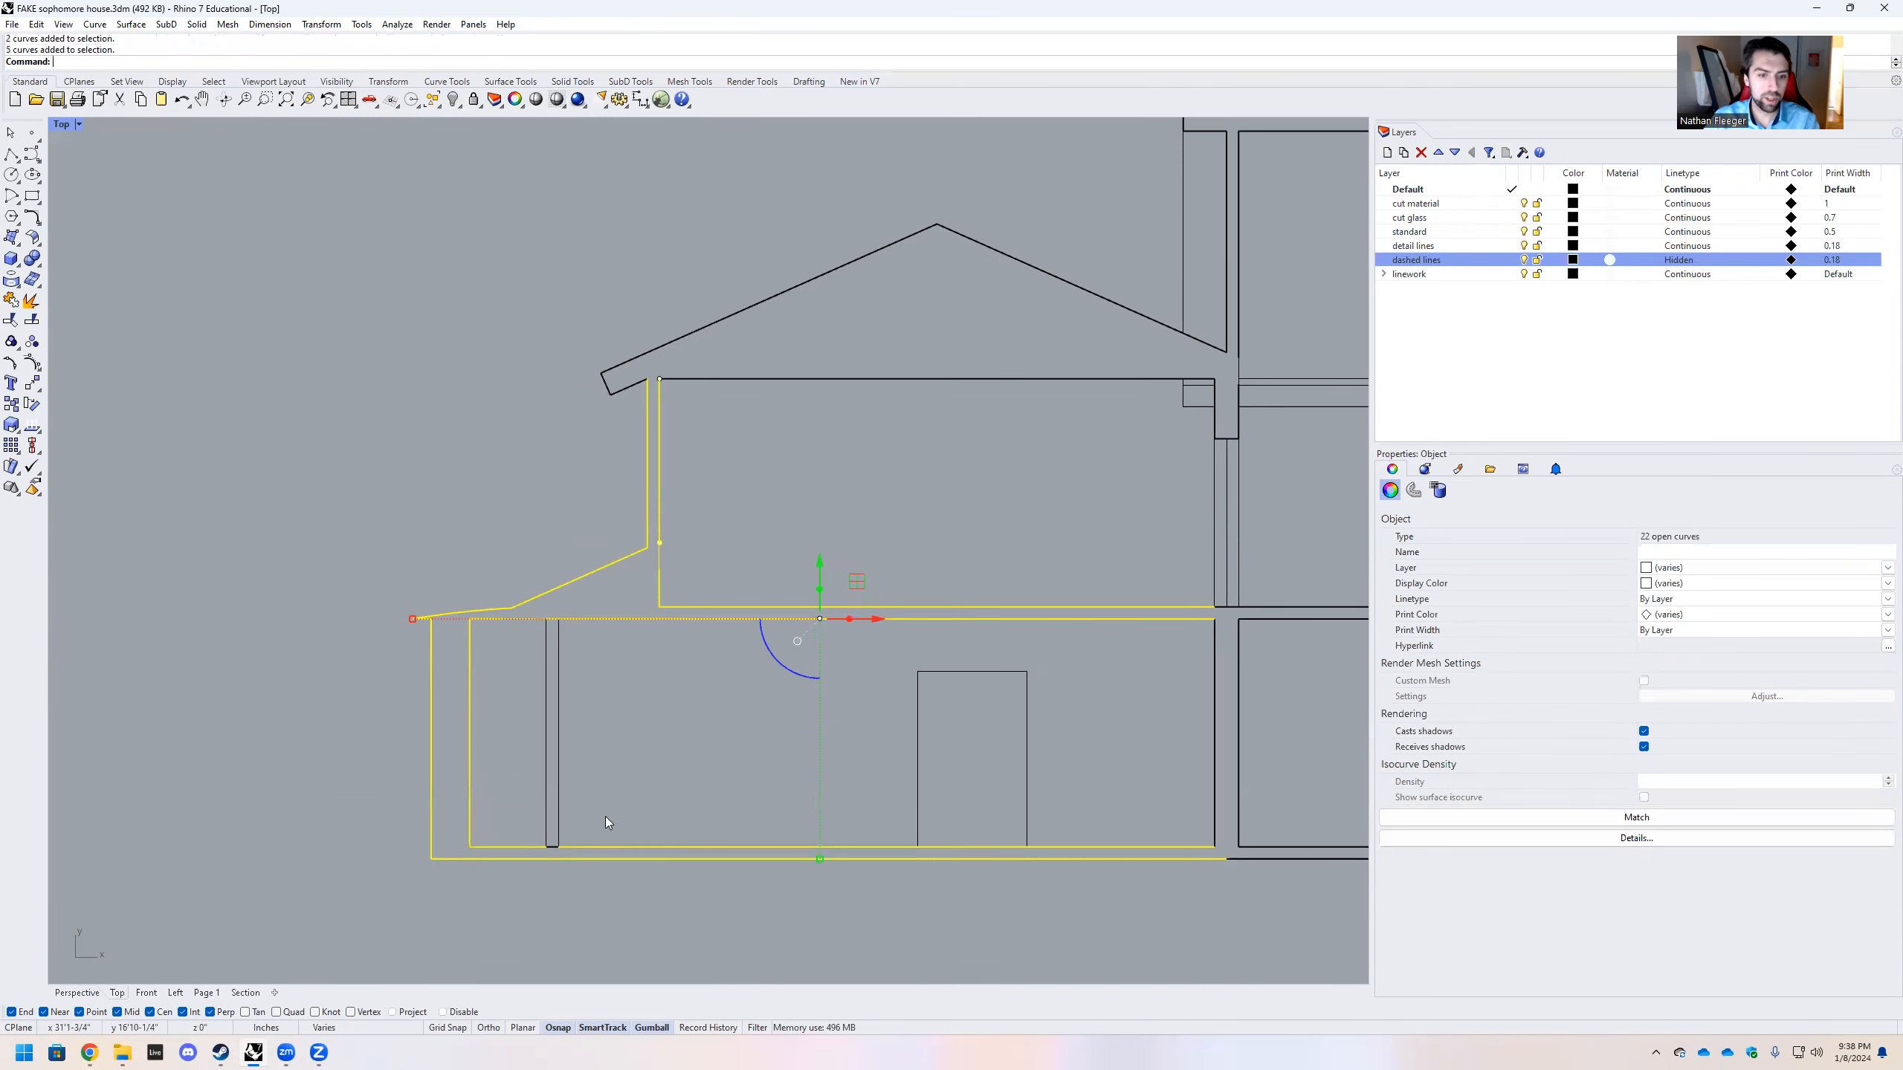
pyautogui.keyDown('shift'); pyautogui.click(554, 846); pyautogui.keyUp('shift')
pyautogui.keyDown('shift'); pyautogui.moveTo(754, 418); pyautogui.dragTo(538, 283); pyautogui.keyUp('shift')
pyautogui.keyDown('shift'); pyautogui.moveTo(1113, 328); pyautogui.dragTo(1046, 256); pyautogui.keyUp('shift')
pyautogui.scroll(-1, 1046, 219)
pyautogui.scroll(5, 1059, 379)
pyautogui.keyDown('shift'); pyautogui.moveTo(1055, 391); pyautogui.dragTo(851, 230); pyautogui.keyUp('shift')
pyautogui.keyDown('shift'); pyautogui.moveTo(721, 211); pyautogui.dragTo(907, 383); pyautogui.keyUp('shift')
pyautogui.scroll(3, 837, 621)
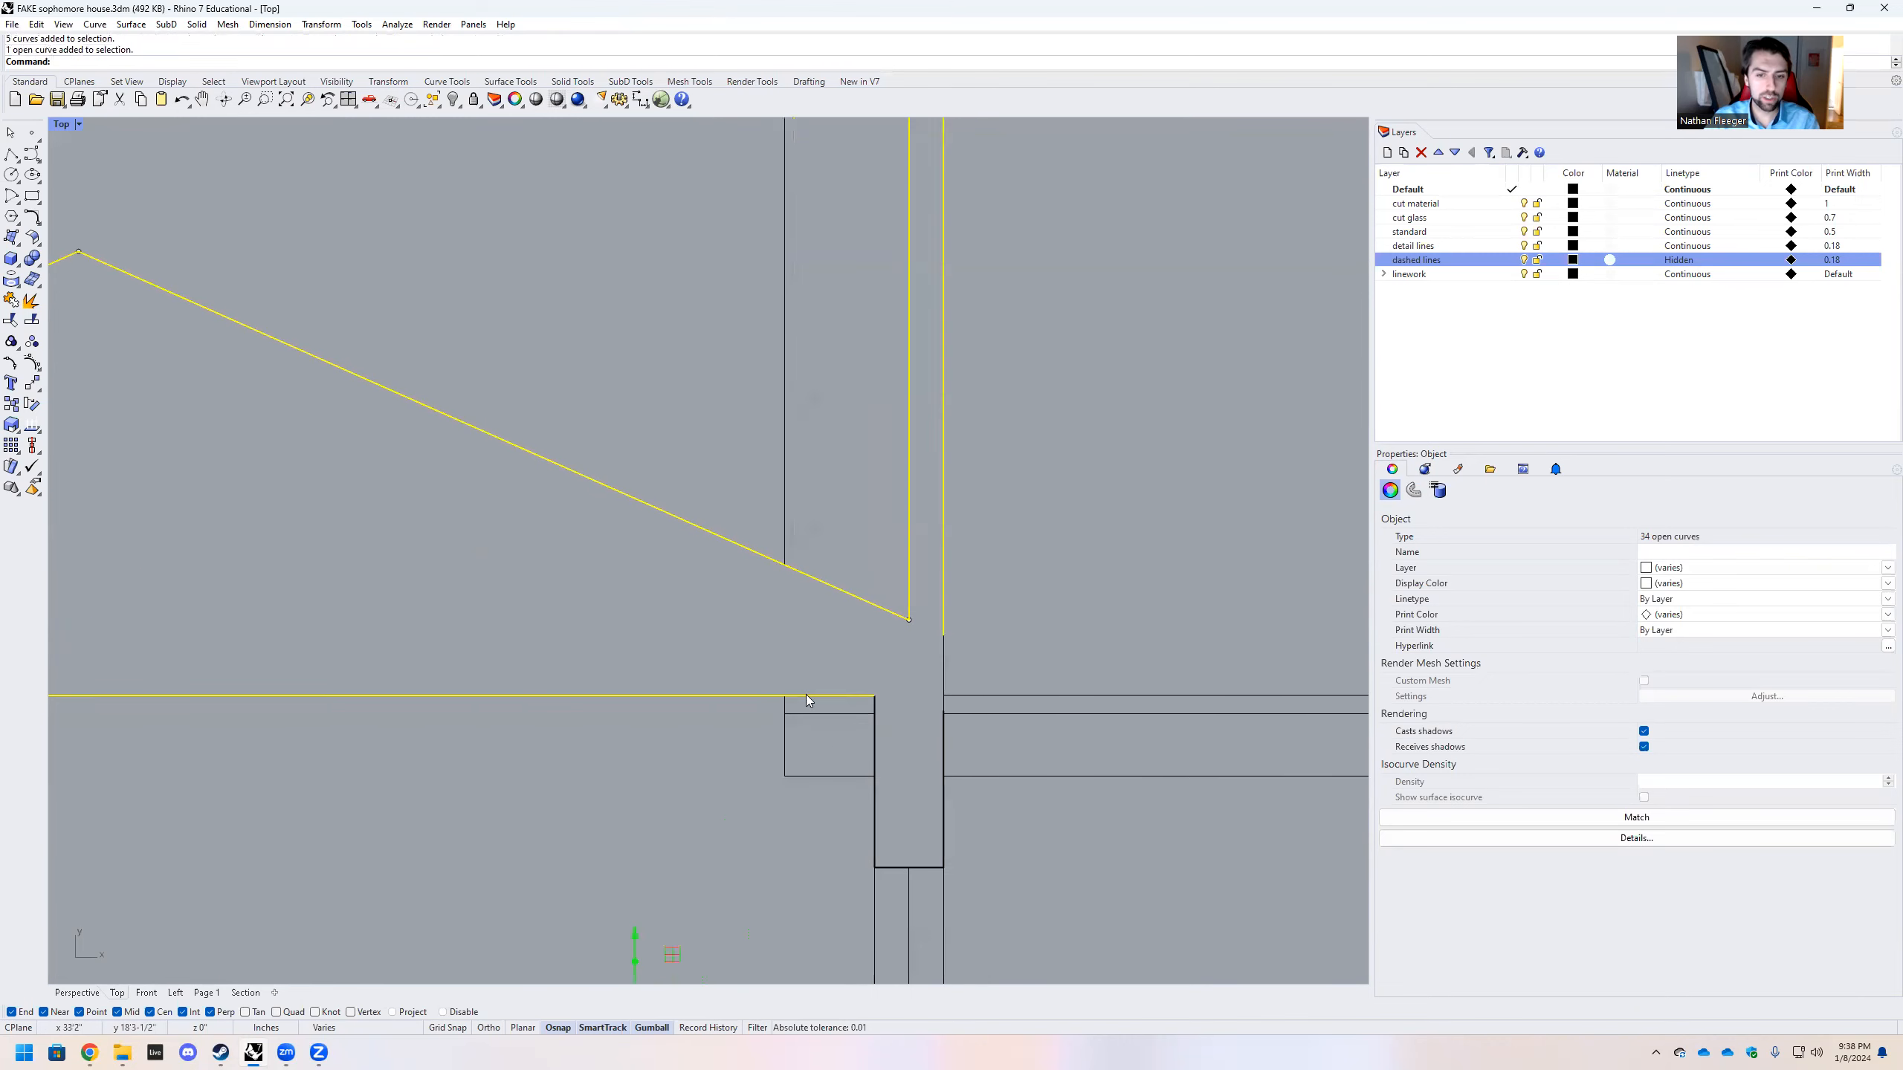
pyautogui.moveTo(843, 663); pyautogui.dragTo(967, 875)
pyautogui.moveTo(866, 547); pyautogui.dragTo(996, 749)
pyautogui.scroll(-5, 827, 534)
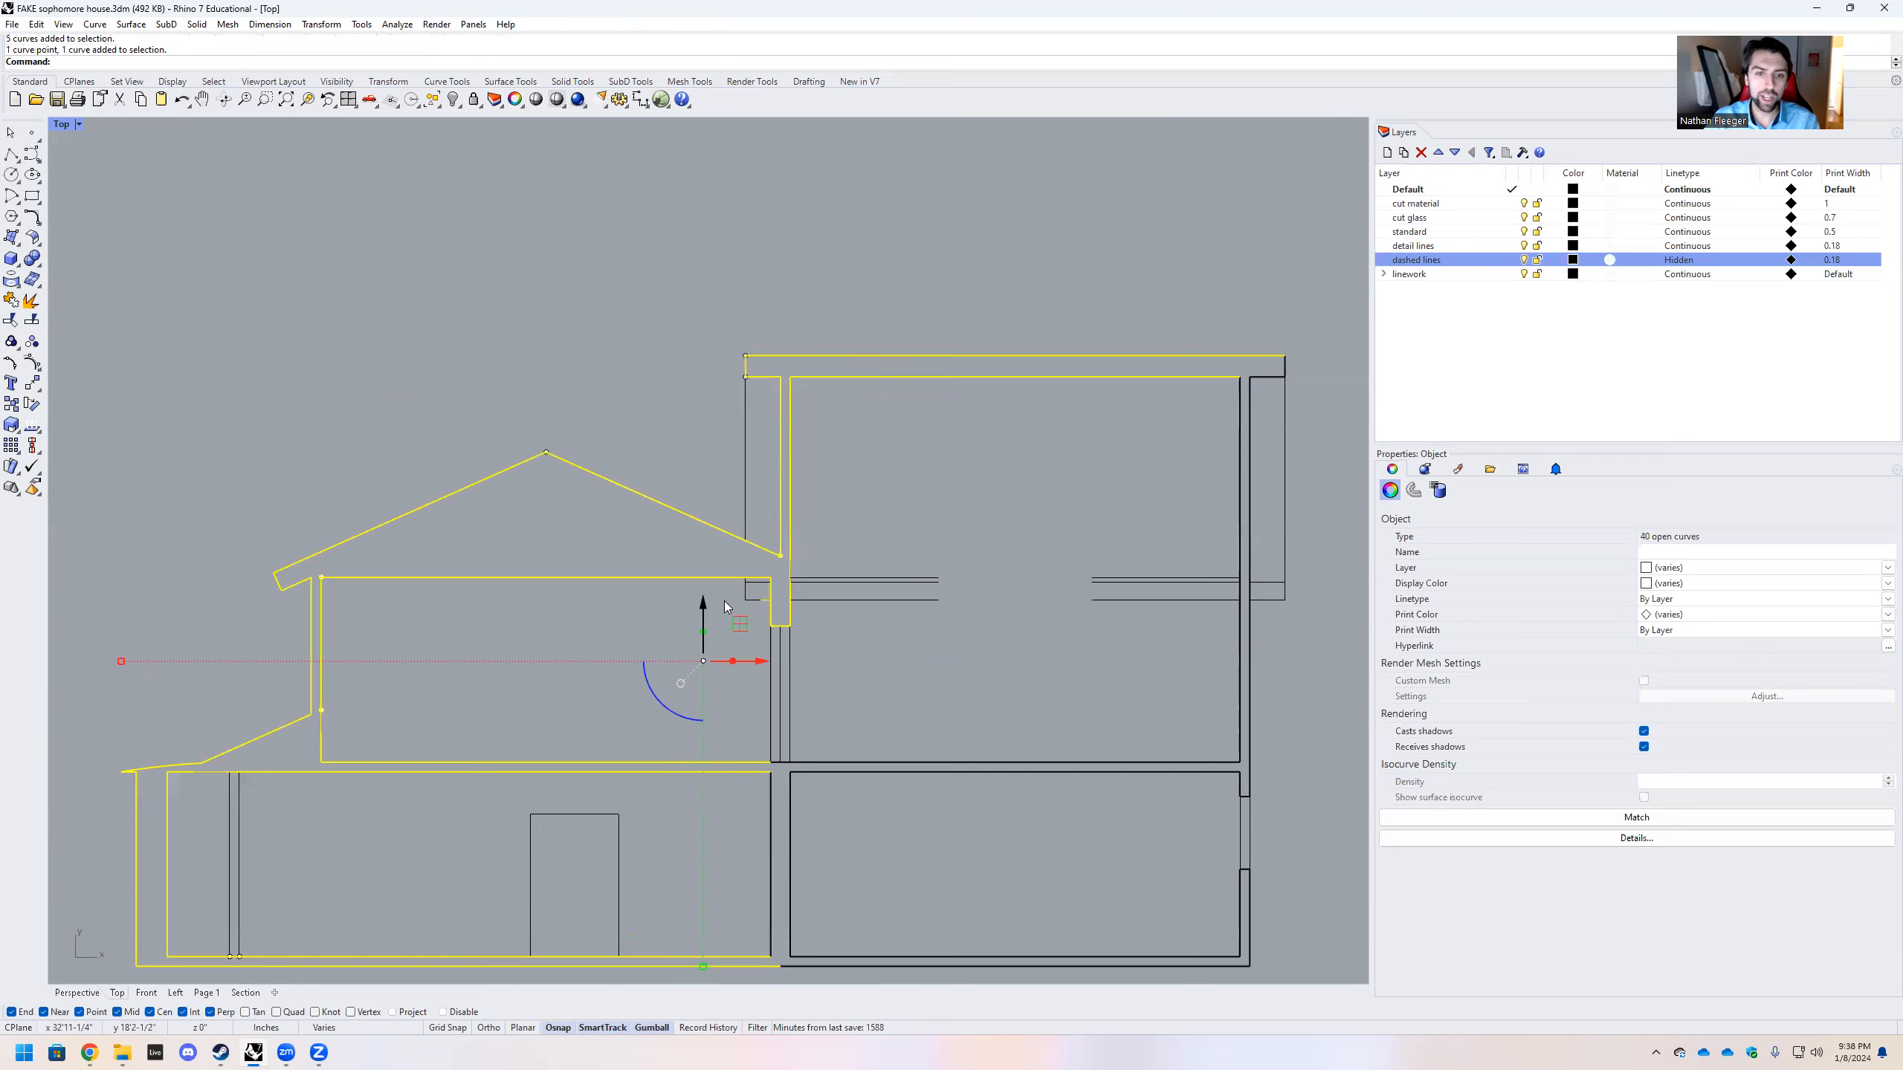
pyautogui.scroll(3, 726, 615)
pyautogui.keyDown('ctrl'); pyautogui.click(699, 583); pyautogui.keyUp('ctrl')
pyautogui.scroll(-3, 526, 532)
pyautogui.scroll(-2, 502, 510)
pyautogui.scroll(5, 508, 602)
pyautogui.moveTo(510, 604); pyautogui.dragTo(733, 803)
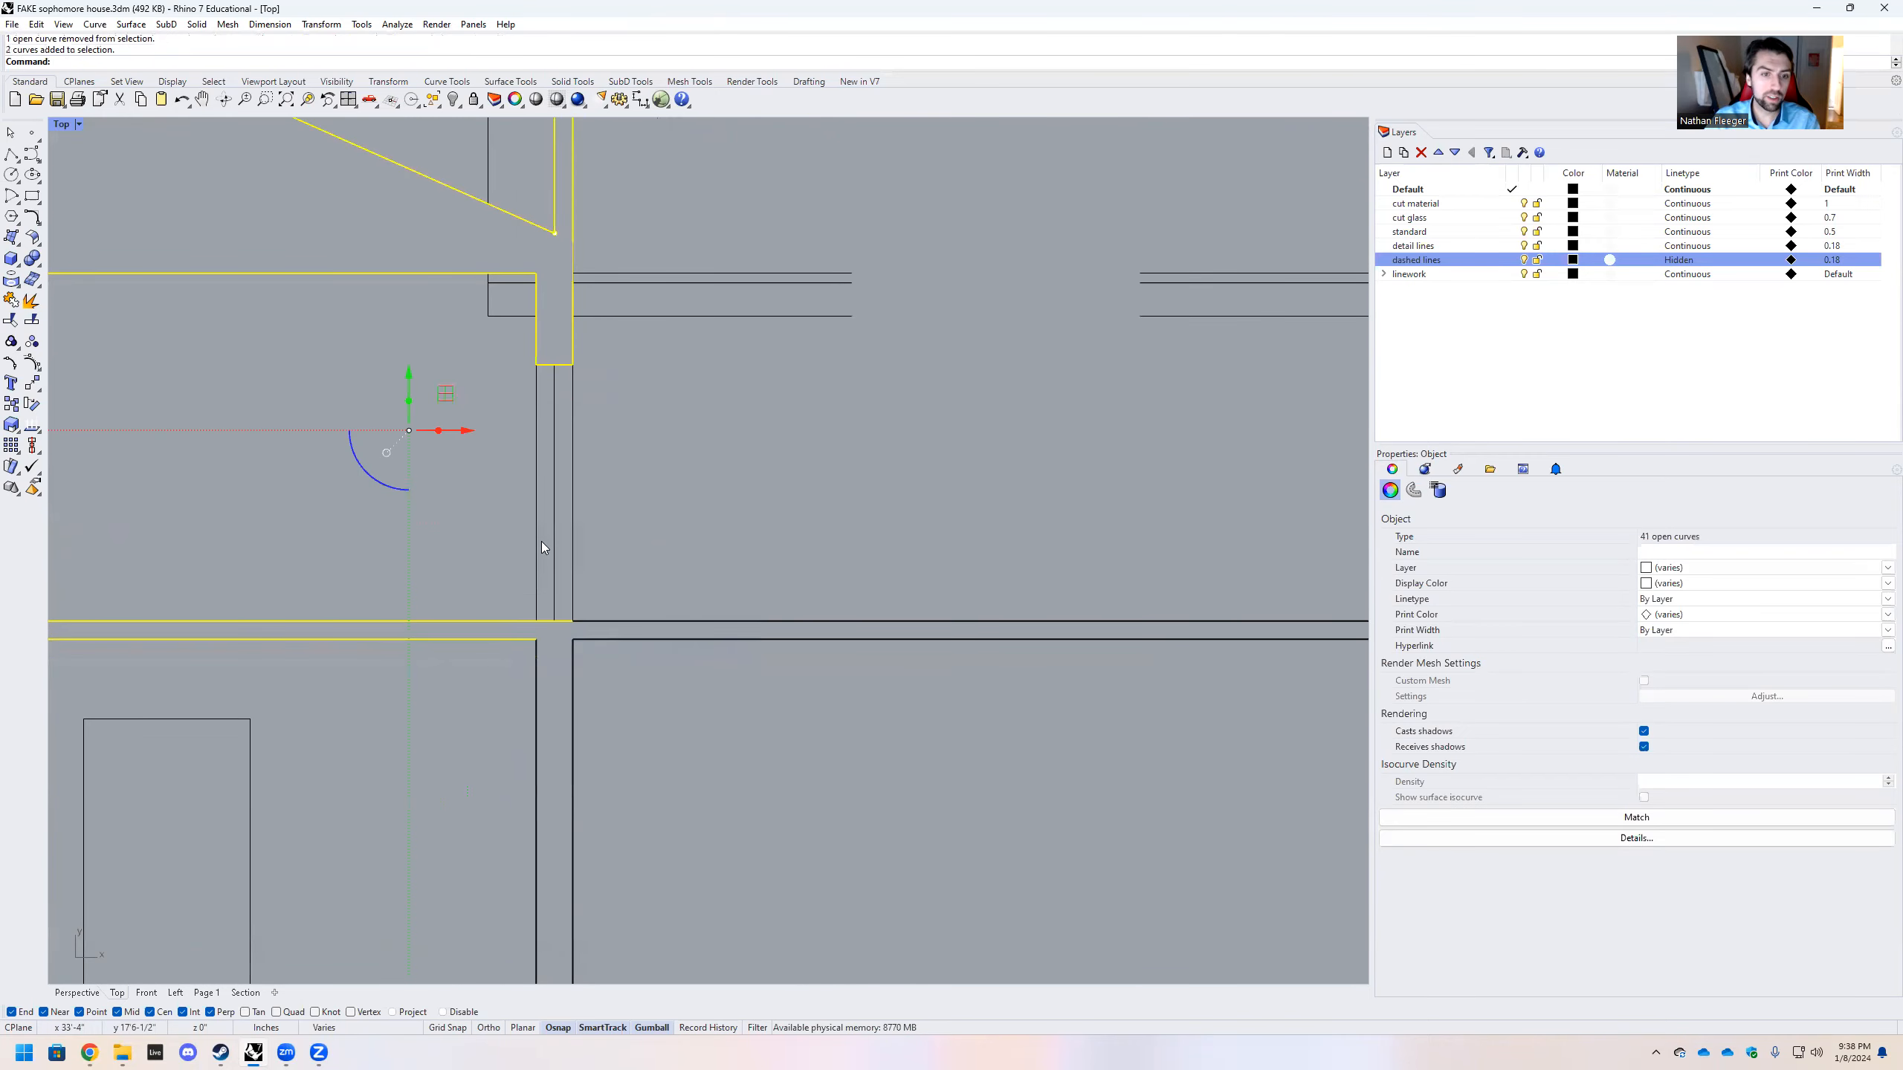
pyautogui.scroll(-3, 517, 464)
pyautogui.moveTo(503, 504); pyautogui.dragTo(653, 739)
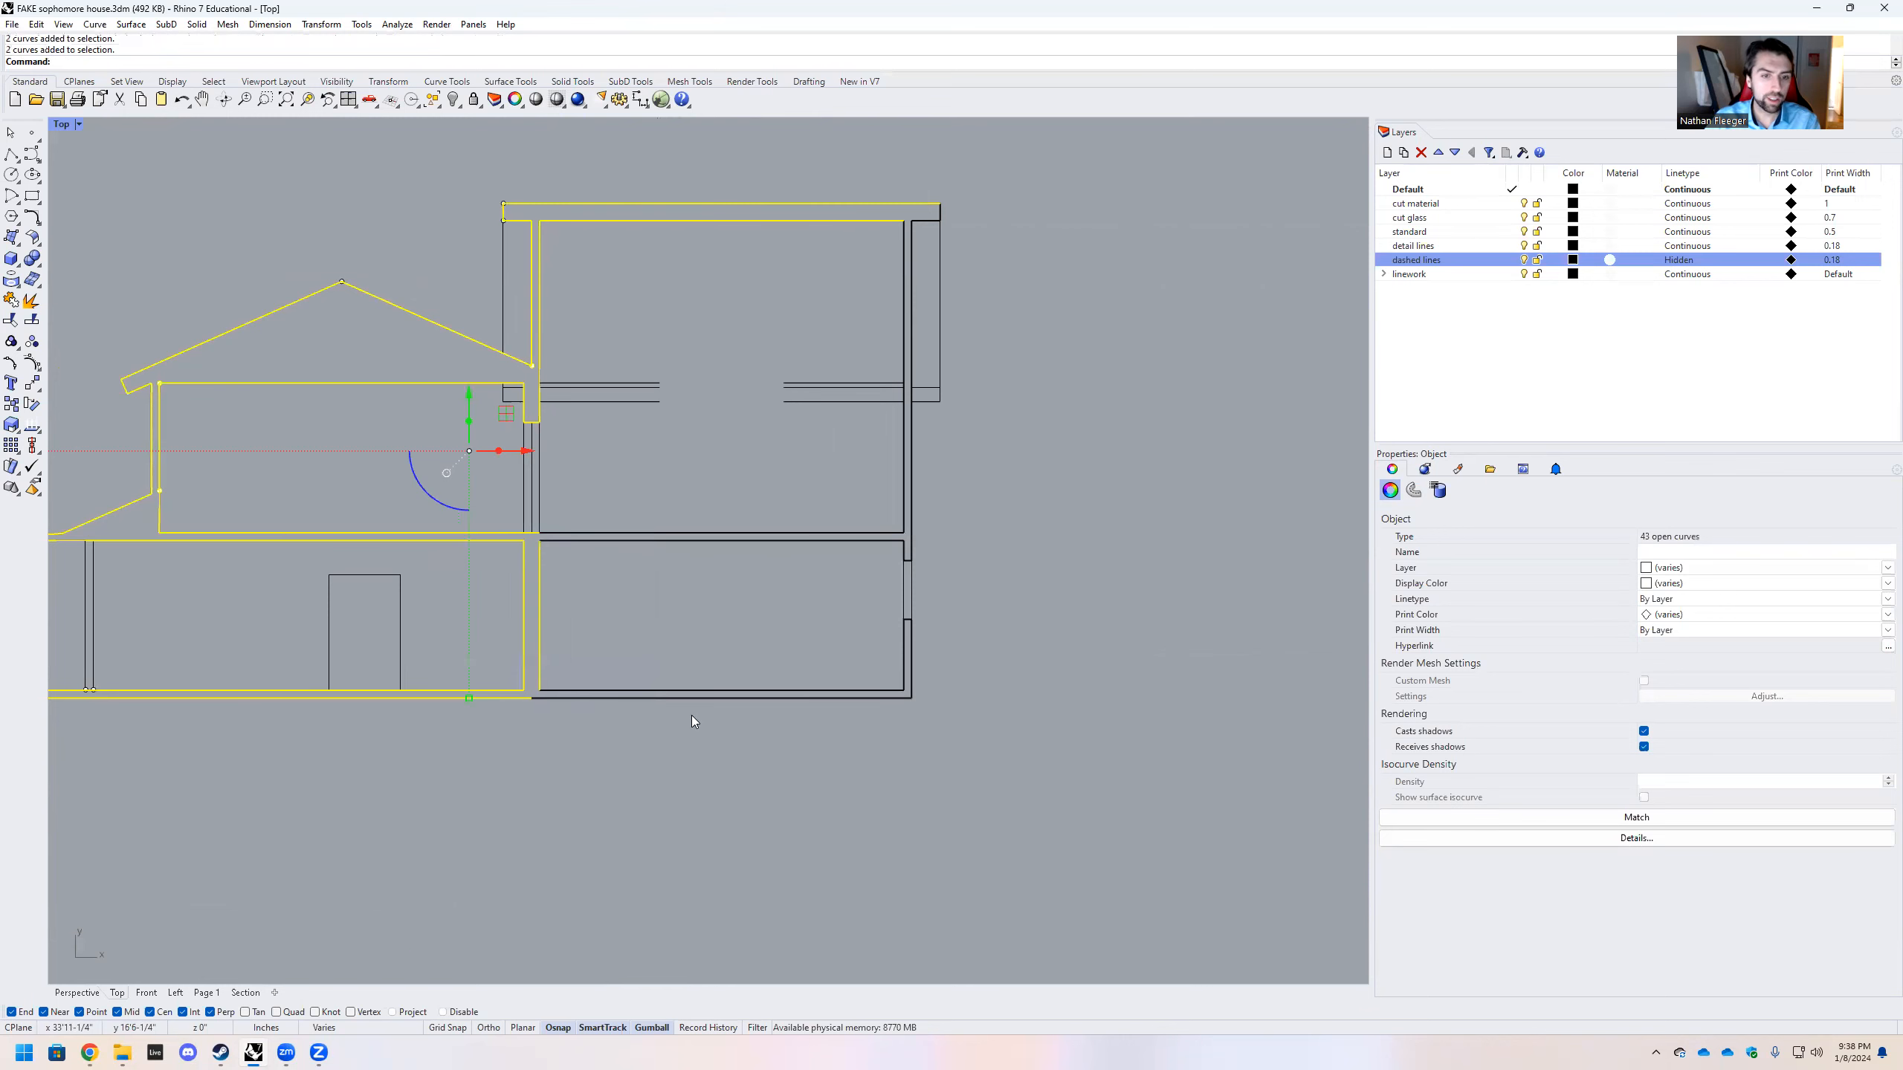
pyautogui.press('Escape')
pyautogui.click(747, 691)
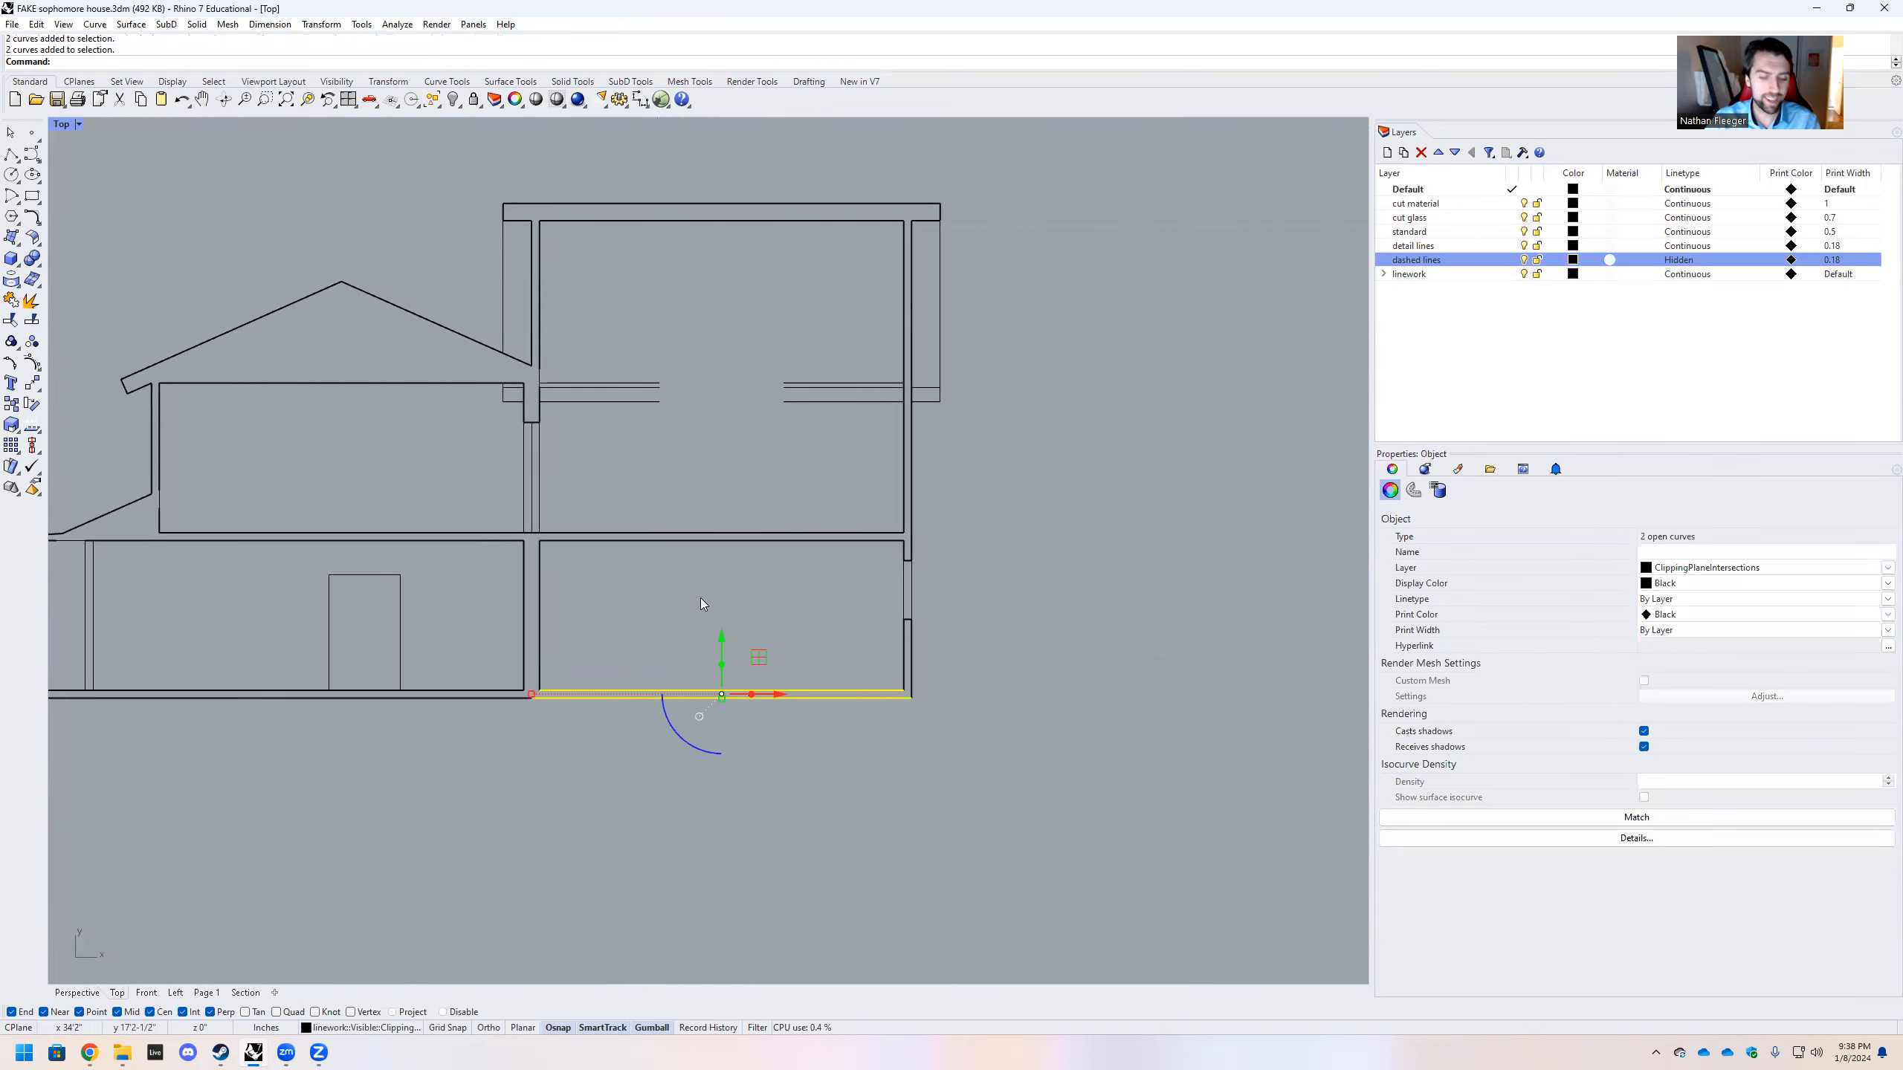
pyautogui.press('Escape')
# Select the last drawn curve with SelLast and add the gable roof outline, its ceiling line and the adjoining left wall lines
pyautogui.write('Sel')
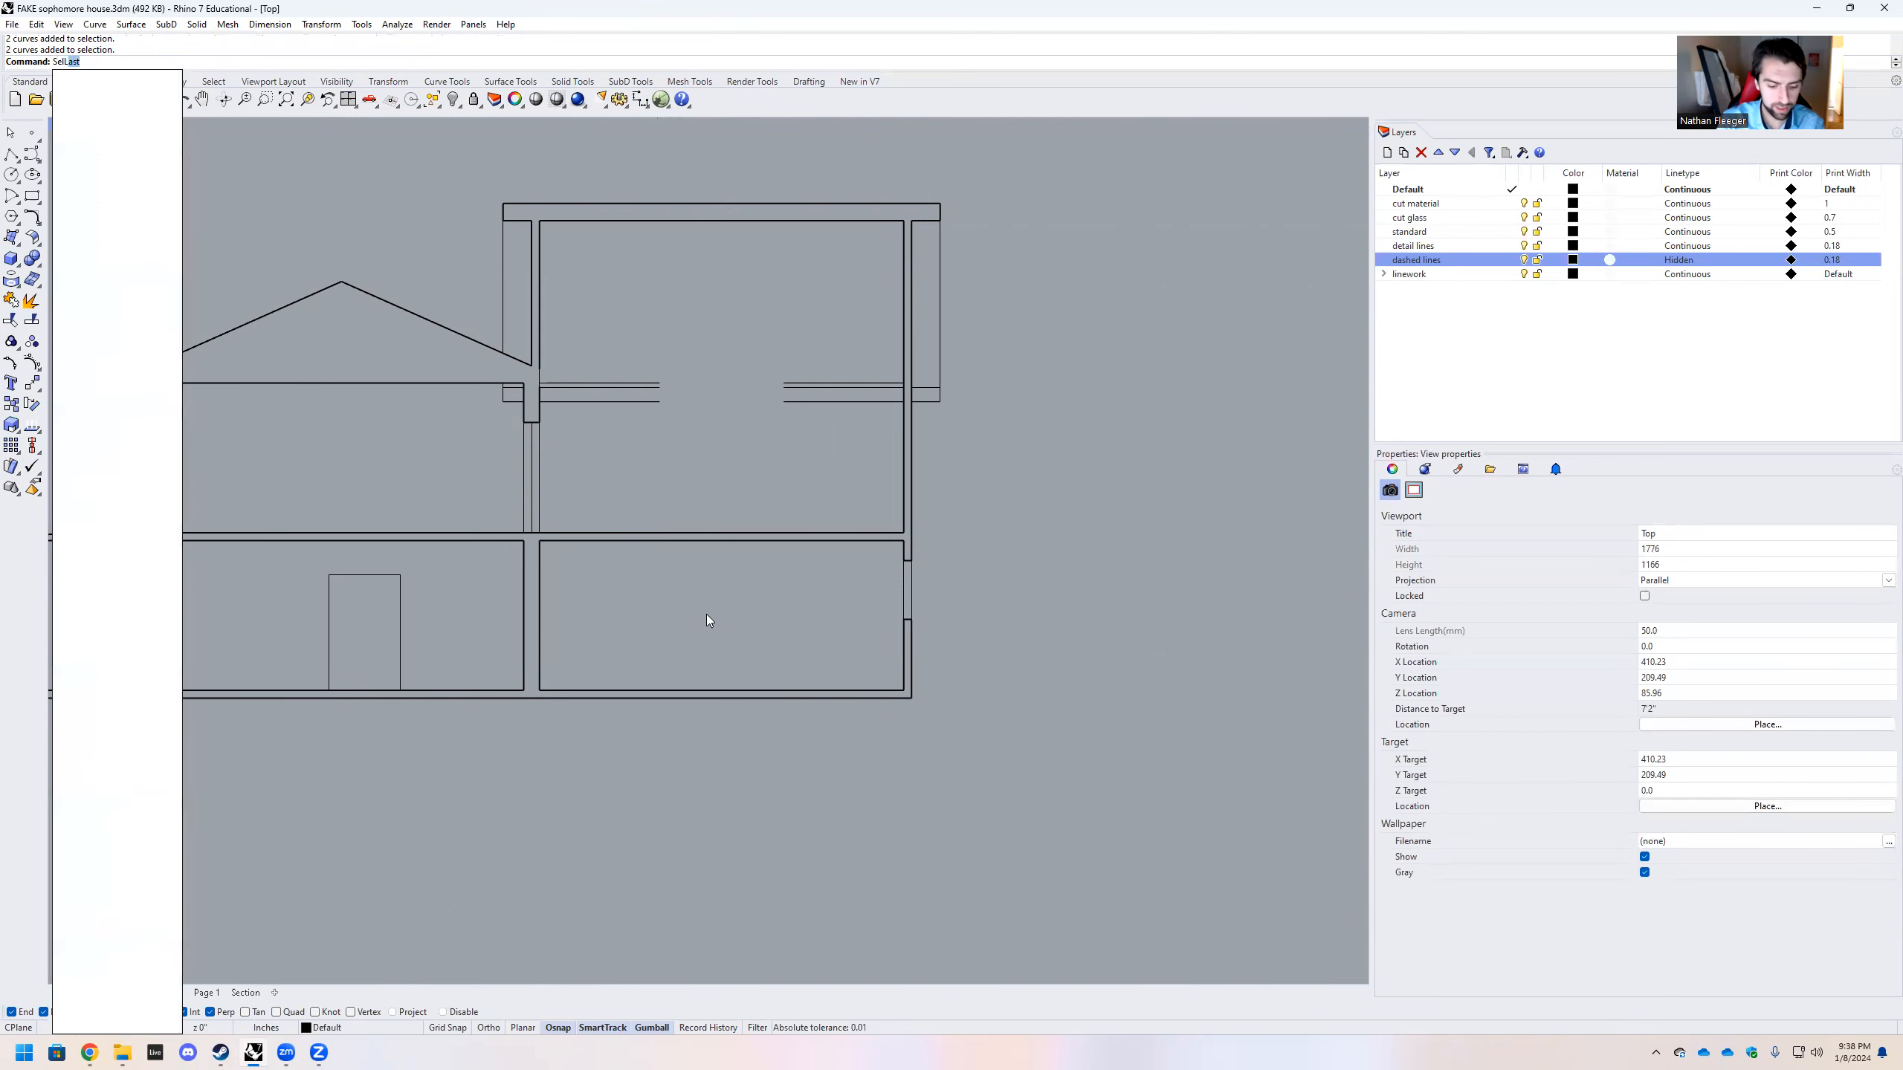
pyautogui.write('L')
pyautogui.press('Return')
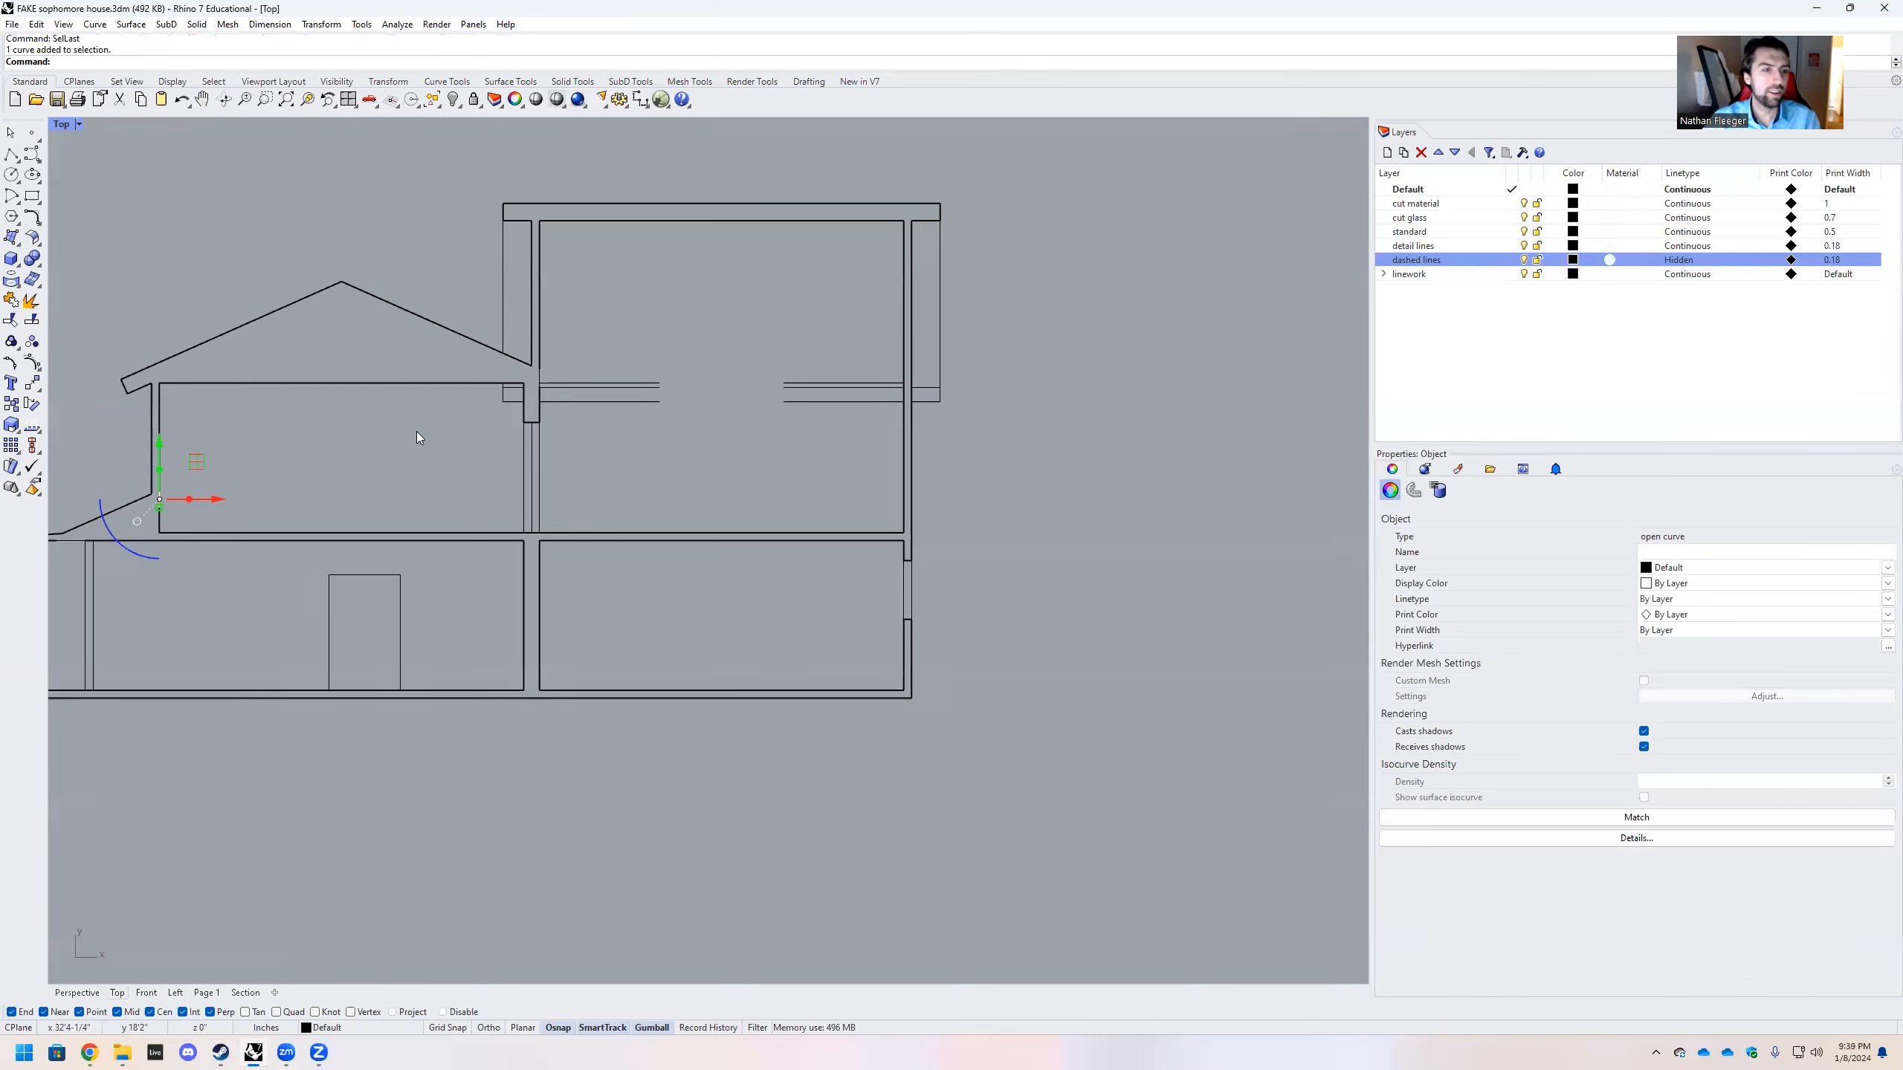
pyautogui.scroll(5, 303, 409)
pyautogui.keyDown('shift'); pyautogui.moveTo(412, 561); pyautogui.dragTo(91, 266); pyautogui.keyUp('shift')
pyautogui.scroll(-5, 423, 433)
pyautogui.keyDown('shift'); pyautogui.click(743, 345); pyautogui.keyUp('shift')
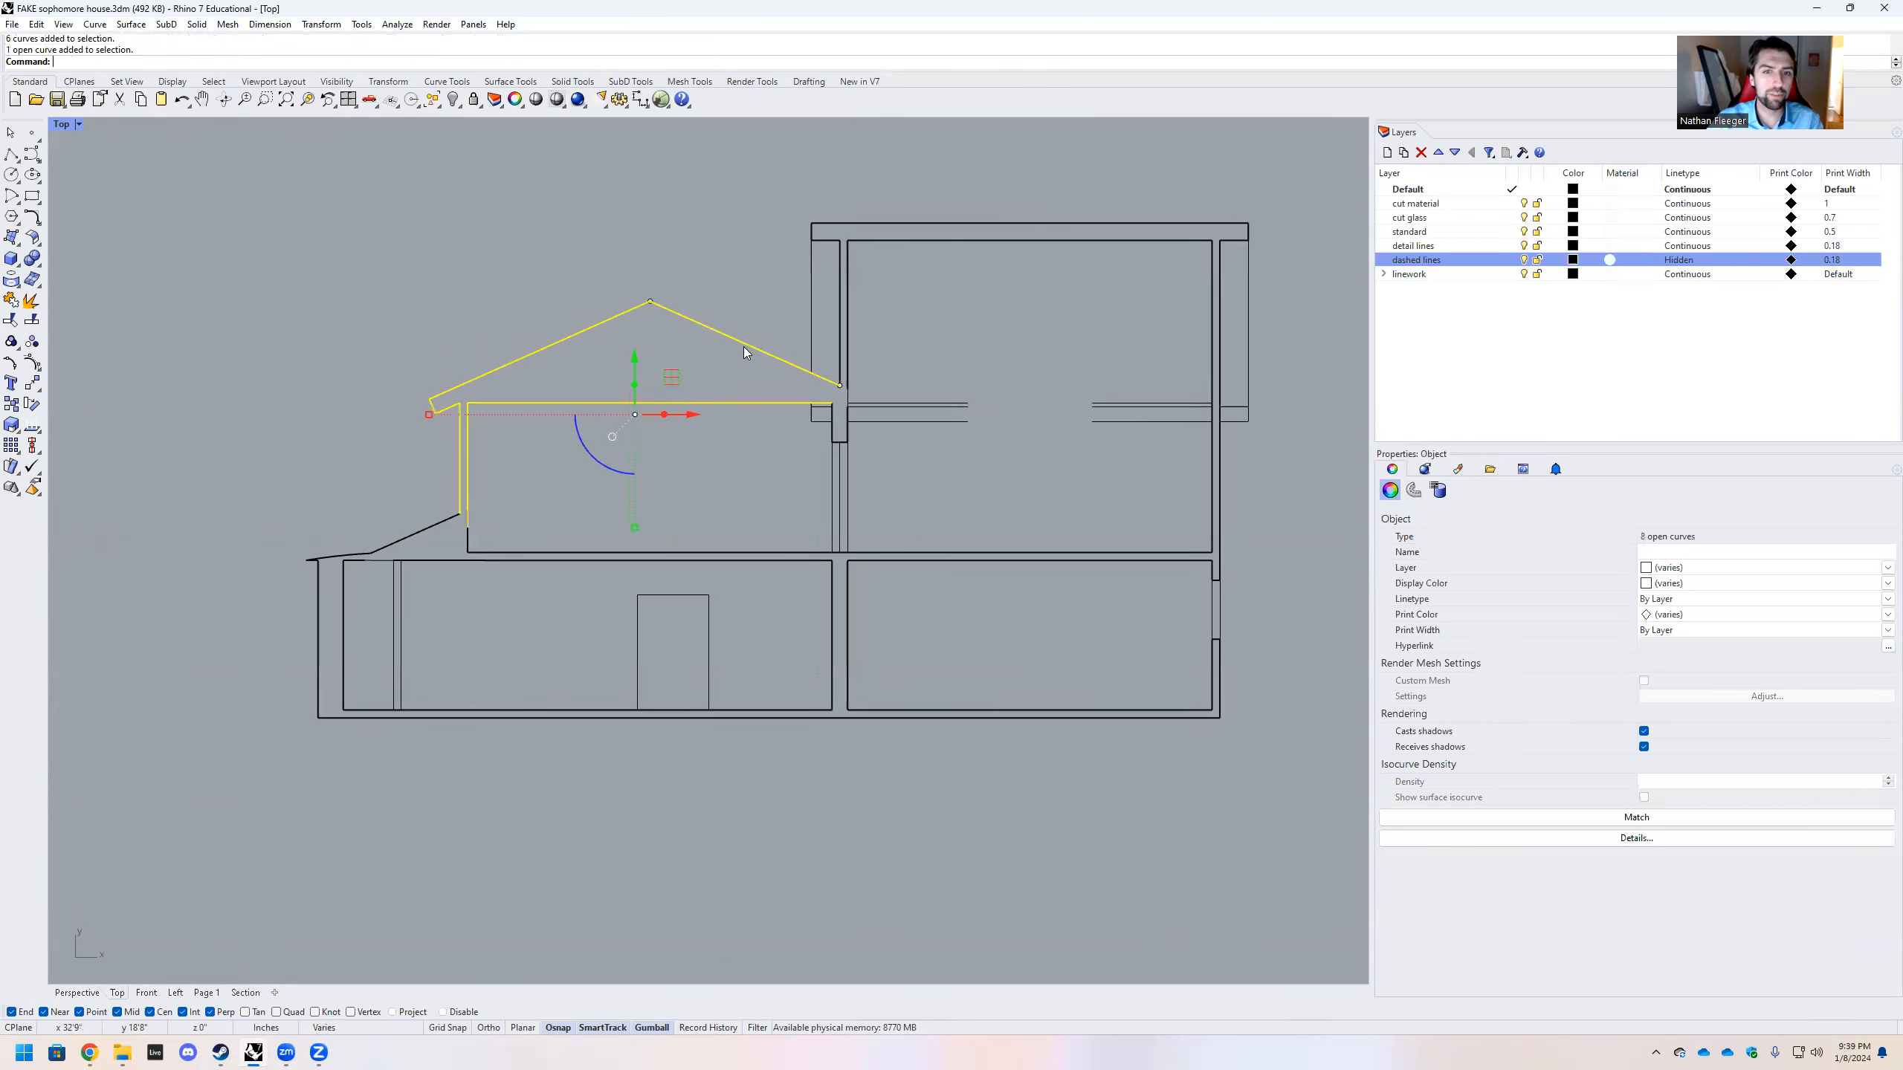
# Add the lean-to roof, the upper left room's floor lines, and the lower storey's walls and base slab to the selection
pyautogui.scroll(3, 429, 563)
pyautogui.keyDown('shift'); pyautogui.moveTo(557, 584); pyautogui.dragTo(423, 442); pyautogui.keyUp('shift')
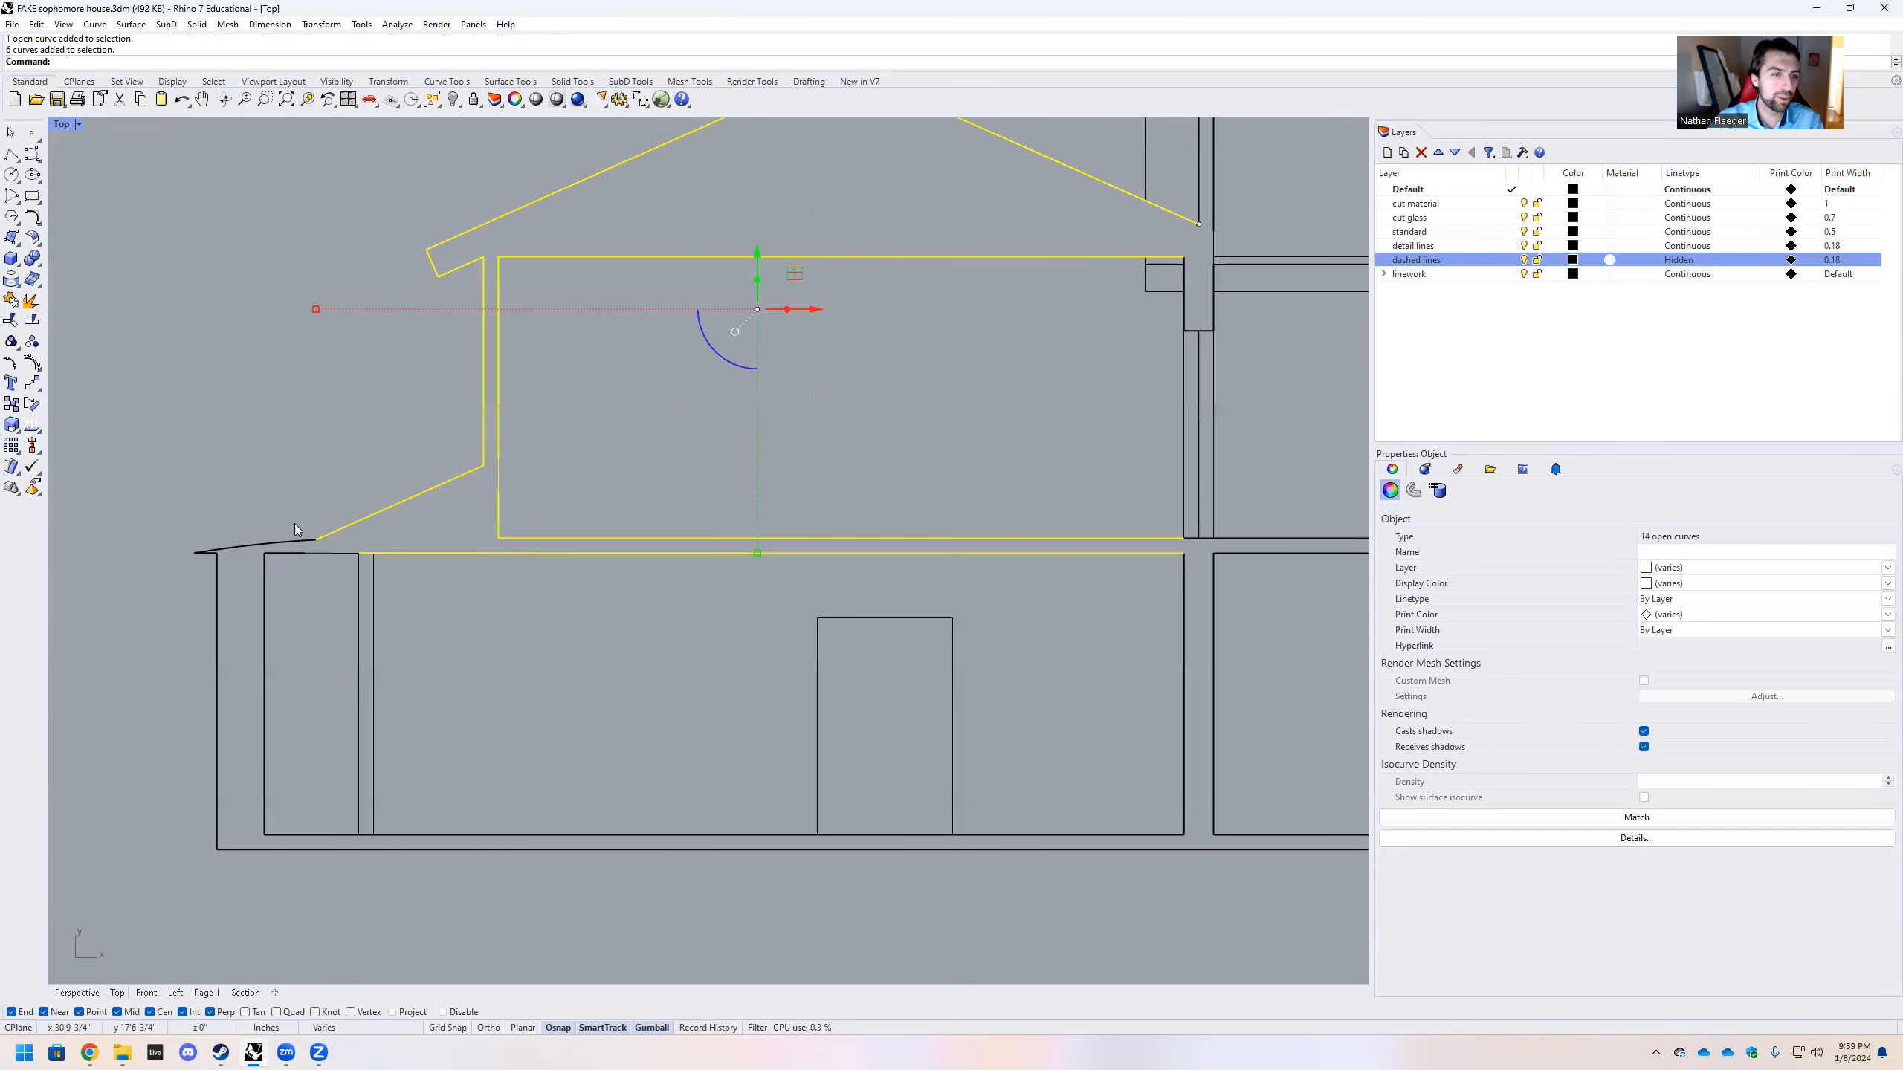
pyautogui.keyDown('shift'); pyautogui.moveTo(315, 551); pyautogui.dragTo(151, 469); pyautogui.keyUp('shift')
pyautogui.keyDown('shift'); pyautogui.moveTo(337, 891); pyautogui.dragTo(266, 787); pyautogui.keyUp('shift')
pyautogui.keyDown('shift'); pyautogui.moveTo(642, 862); pyautogui.dragTo(445, 890); pyautogui.keyUp('shift')
pyautogui.scroll(-4, 525, 809)
pyautogui.scroll(2, 941, 827)
pyautogui.keyDown('shift'); pyautogui.moveTo(891, 816); pyautogui.dragTo(728, 645); pyautogui.keyUp('shift')
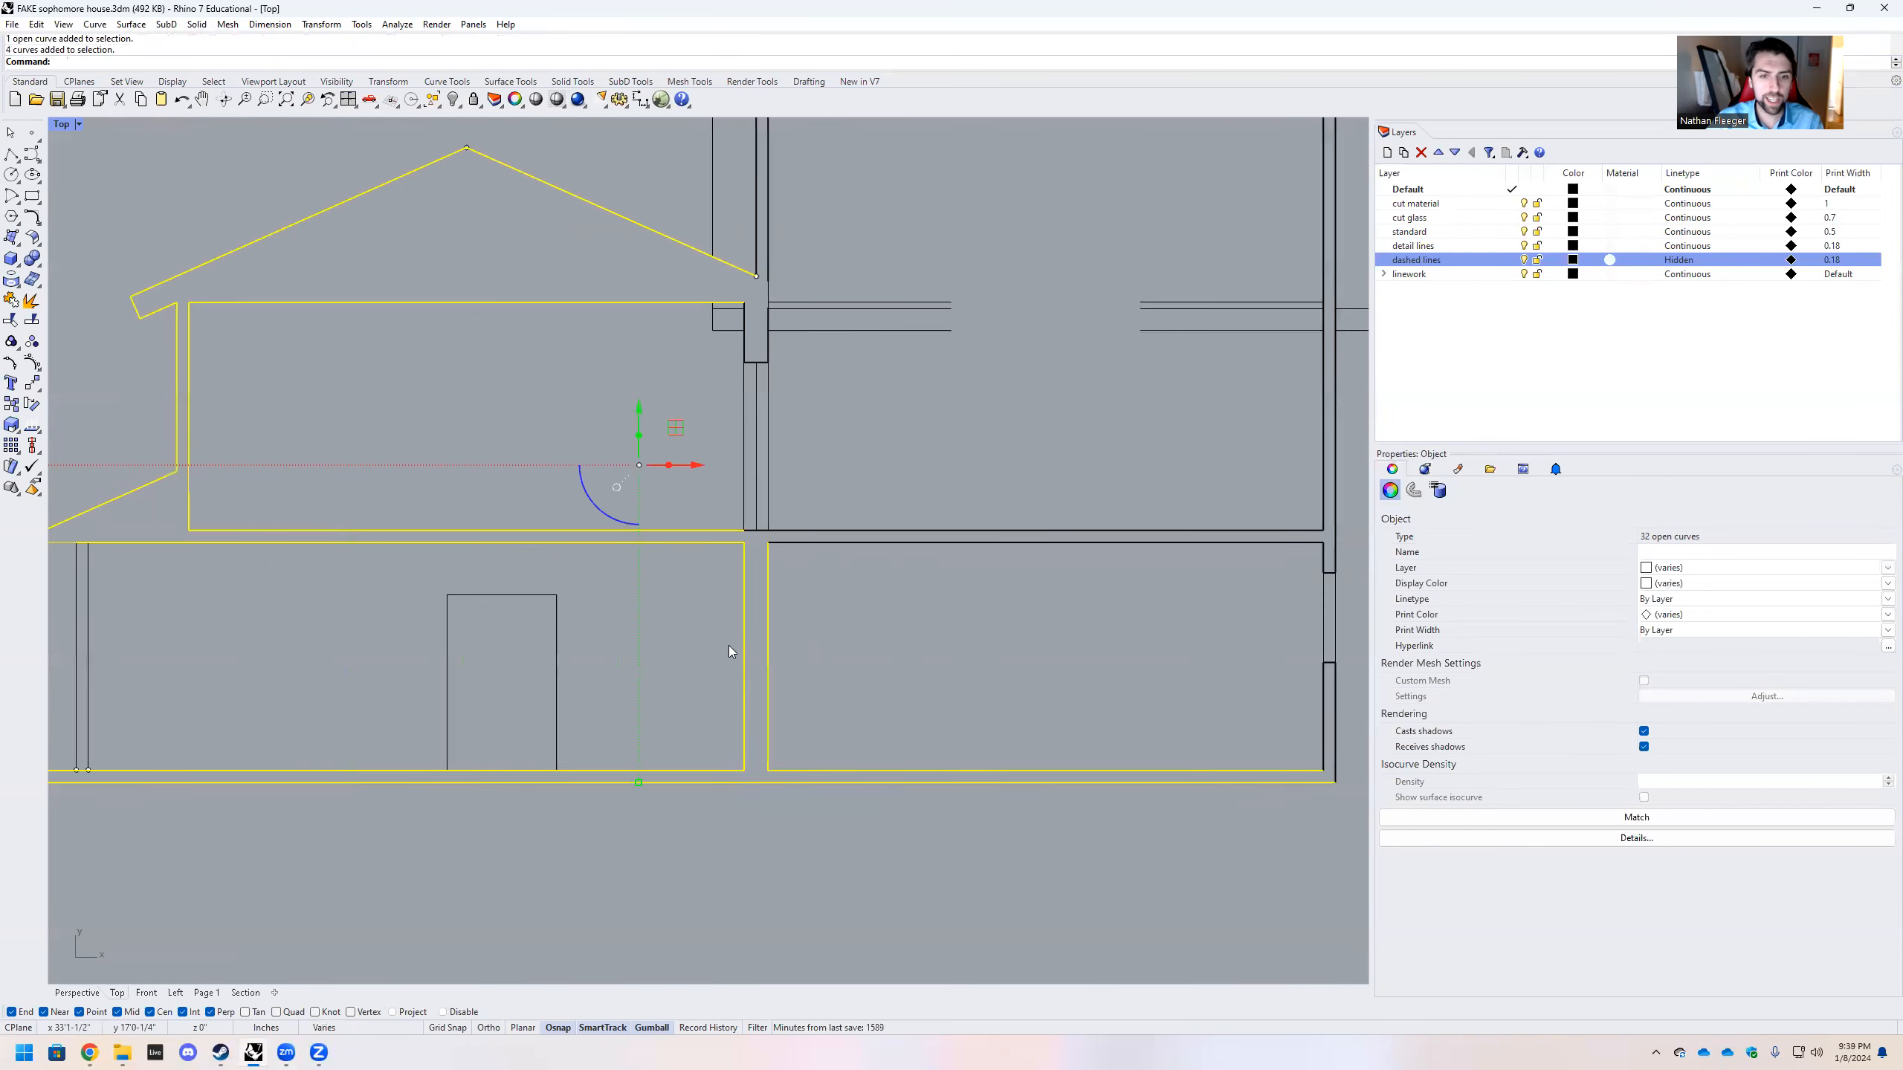
# Add the tall volume's floor lines, the lintel above the central opening and the left wall's cut lines to the selection
pyautogui.keyDown('shift'); pyautogui.moveTo(903, 546); pyautogui.dragTo(785, 375); pyautogui.keyUp('shift')
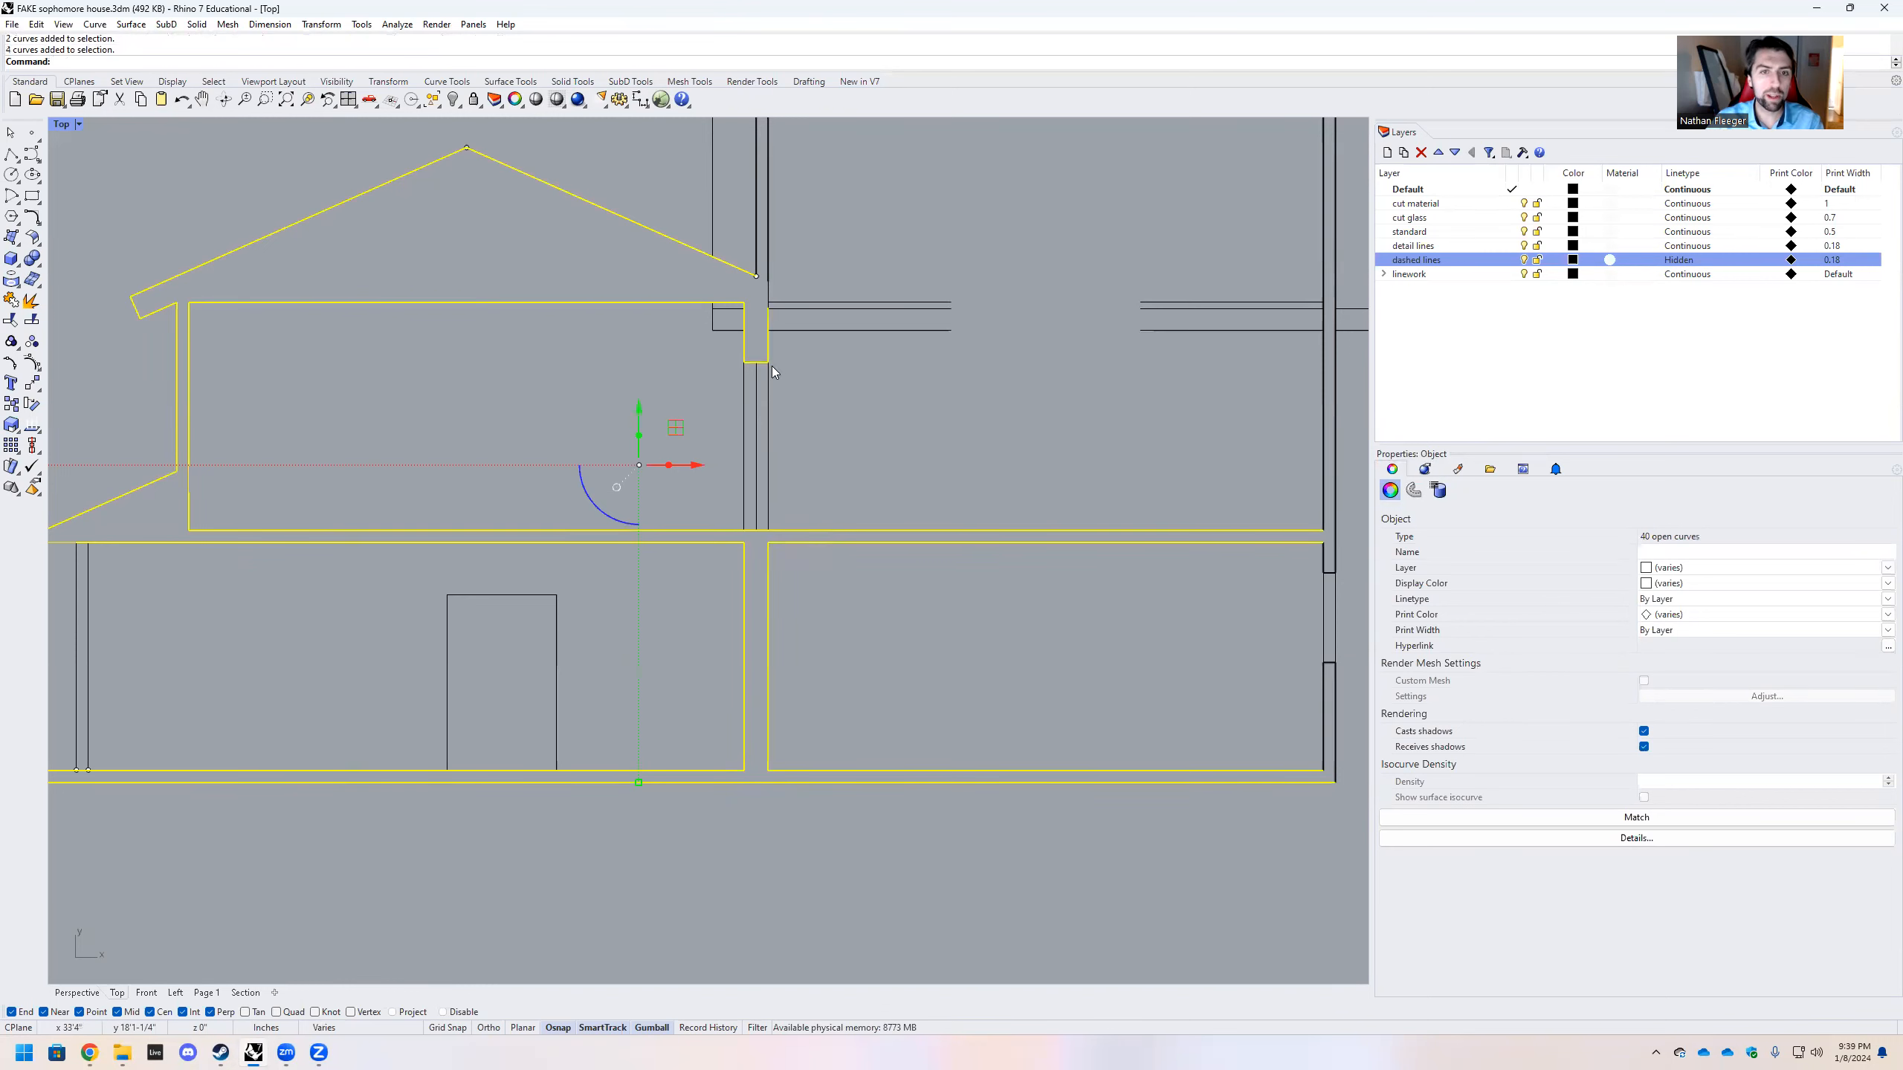
pyautogui.keyDown('shift'); pyautogui.moveTo(753, 216); pyautogui.dragTo(752, 217); pyautogui.keyUp('shift')
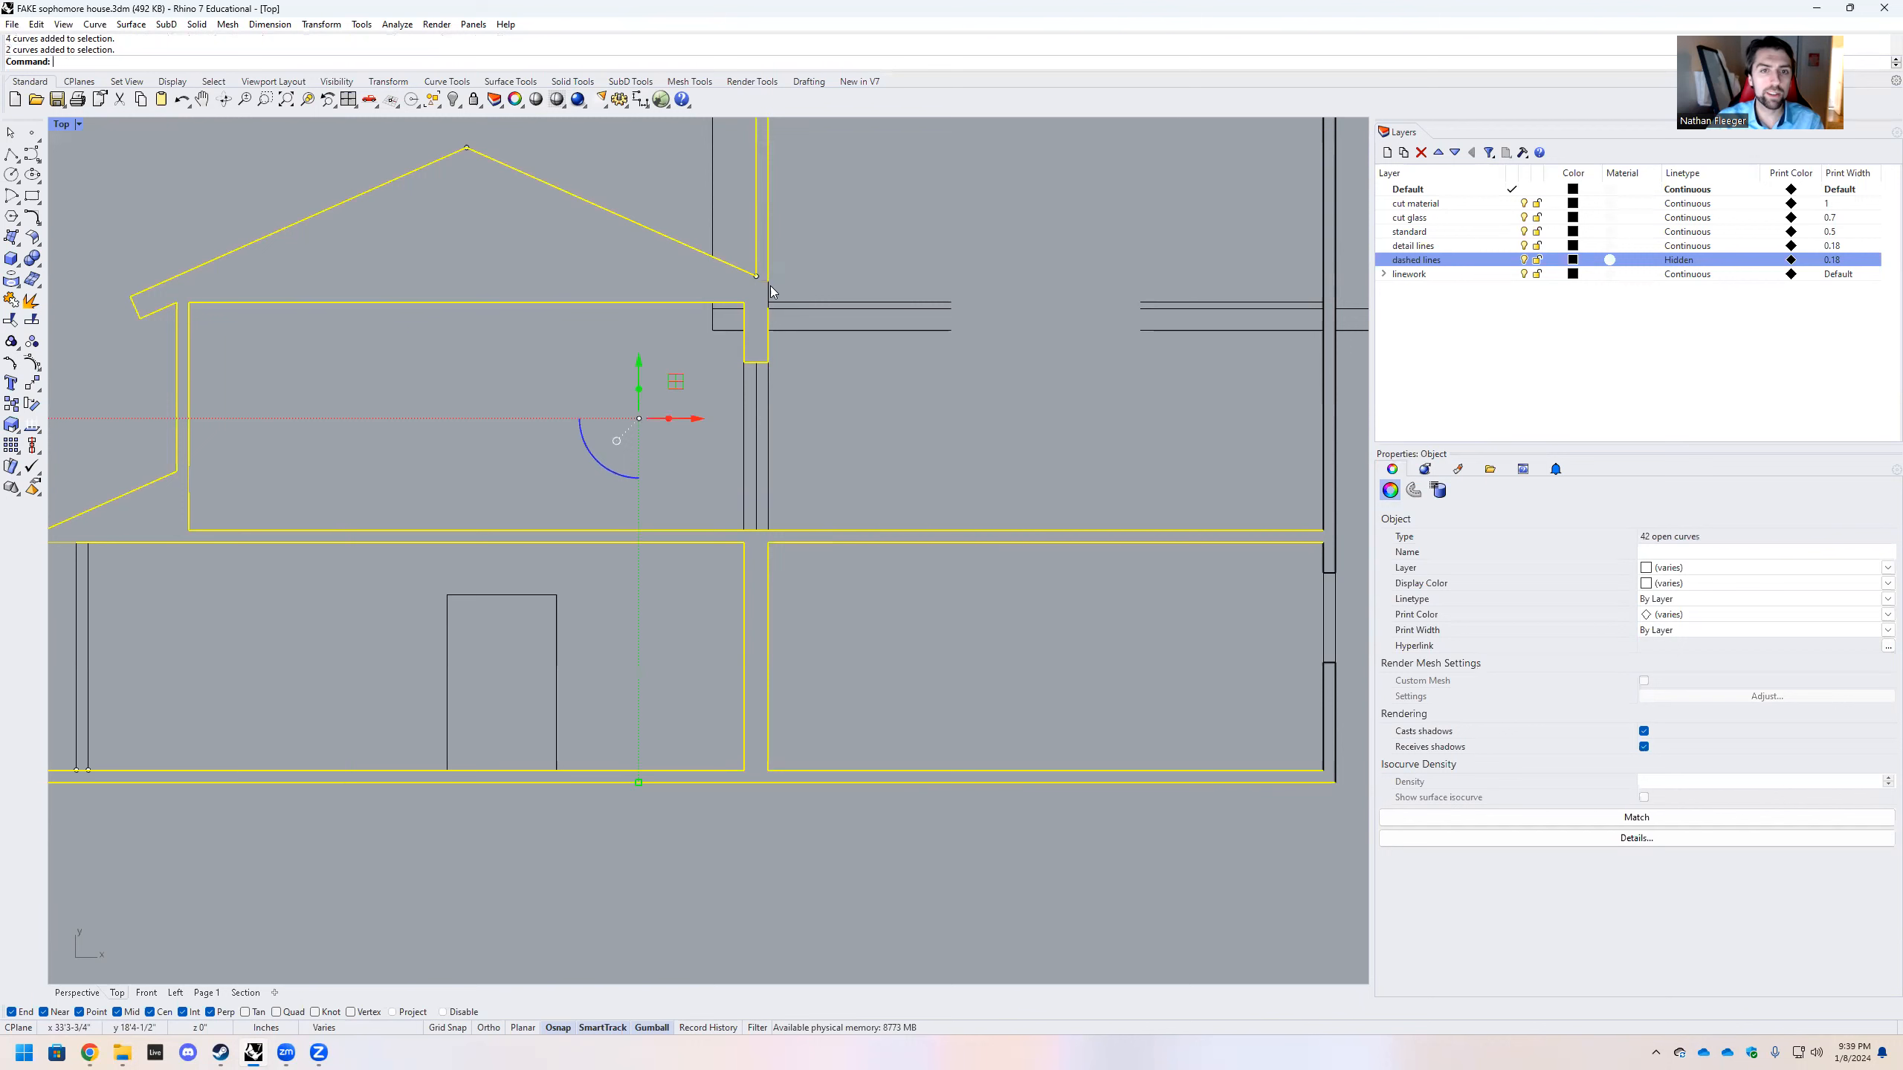
pyautogui.keyDown('shift'); pyautogui.click(770, 291); pyautogui.keyUp('shift')
# Add the tall volume's right wall, above and below its window opening, and the entire flat roof outline to the selection
pyautogui.scroll(-3, 824, 465)
pyautogui.scroll(3, 973, 562)
pyautogui.keyDown('shift'); pyautogui.moveTo(975, 562); pyautogui.dragTo(1129, 771); pyautogui.keyUp('shift')
pyautogui.scroll(-3, 922, 713)
pyautogui.scroll(3, 929, 573)
pyautogui.keyDown('shift'); pyautogui.moveTo(1009, 671); pyautogui.dragTo(1009, 671); pyautogui.keyUp('shift')
pyautogui.keyDown('shift'); pyautogui.moveTo(1007, 538); pyautogui.dragTo(923, 470); pyautogui.keyUp('shift')
pyautogui.scroll(-4, 929, 658)
pyautogui.scroll(2, 966, 375)
pyautogui.keyDown('shift'); pyautogui.moveTo(961, 330); pyautogui.dragTo(1056, 333); pyautogui.keyUp('shift')
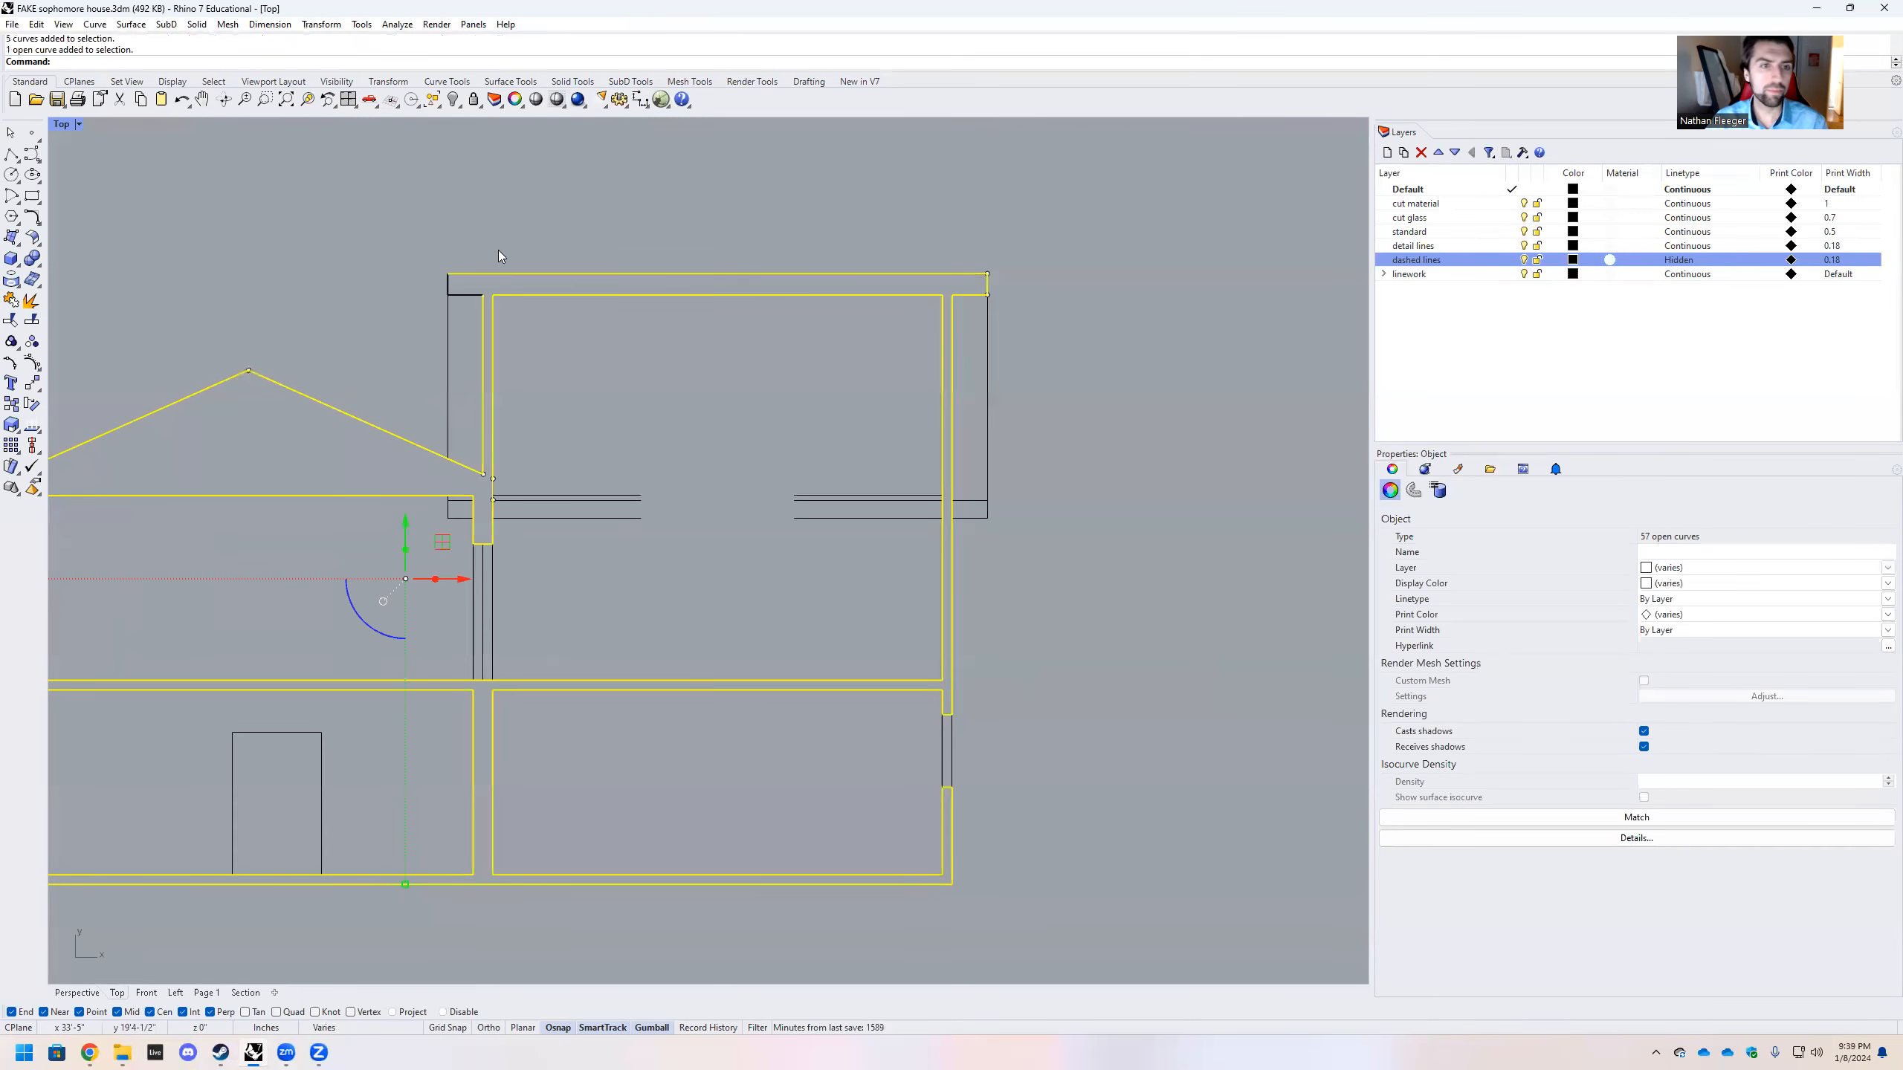
pyautogui.keyDown('shift'); pyautogui.moveTo(538, 336); pyautogui.dragTo(535, 332); pyautogui.keyUp('shift')
# Move the selected section-cut curves to the "cut material" layer and clear the selection
pyautogui.scroll(-3, 764, 380)
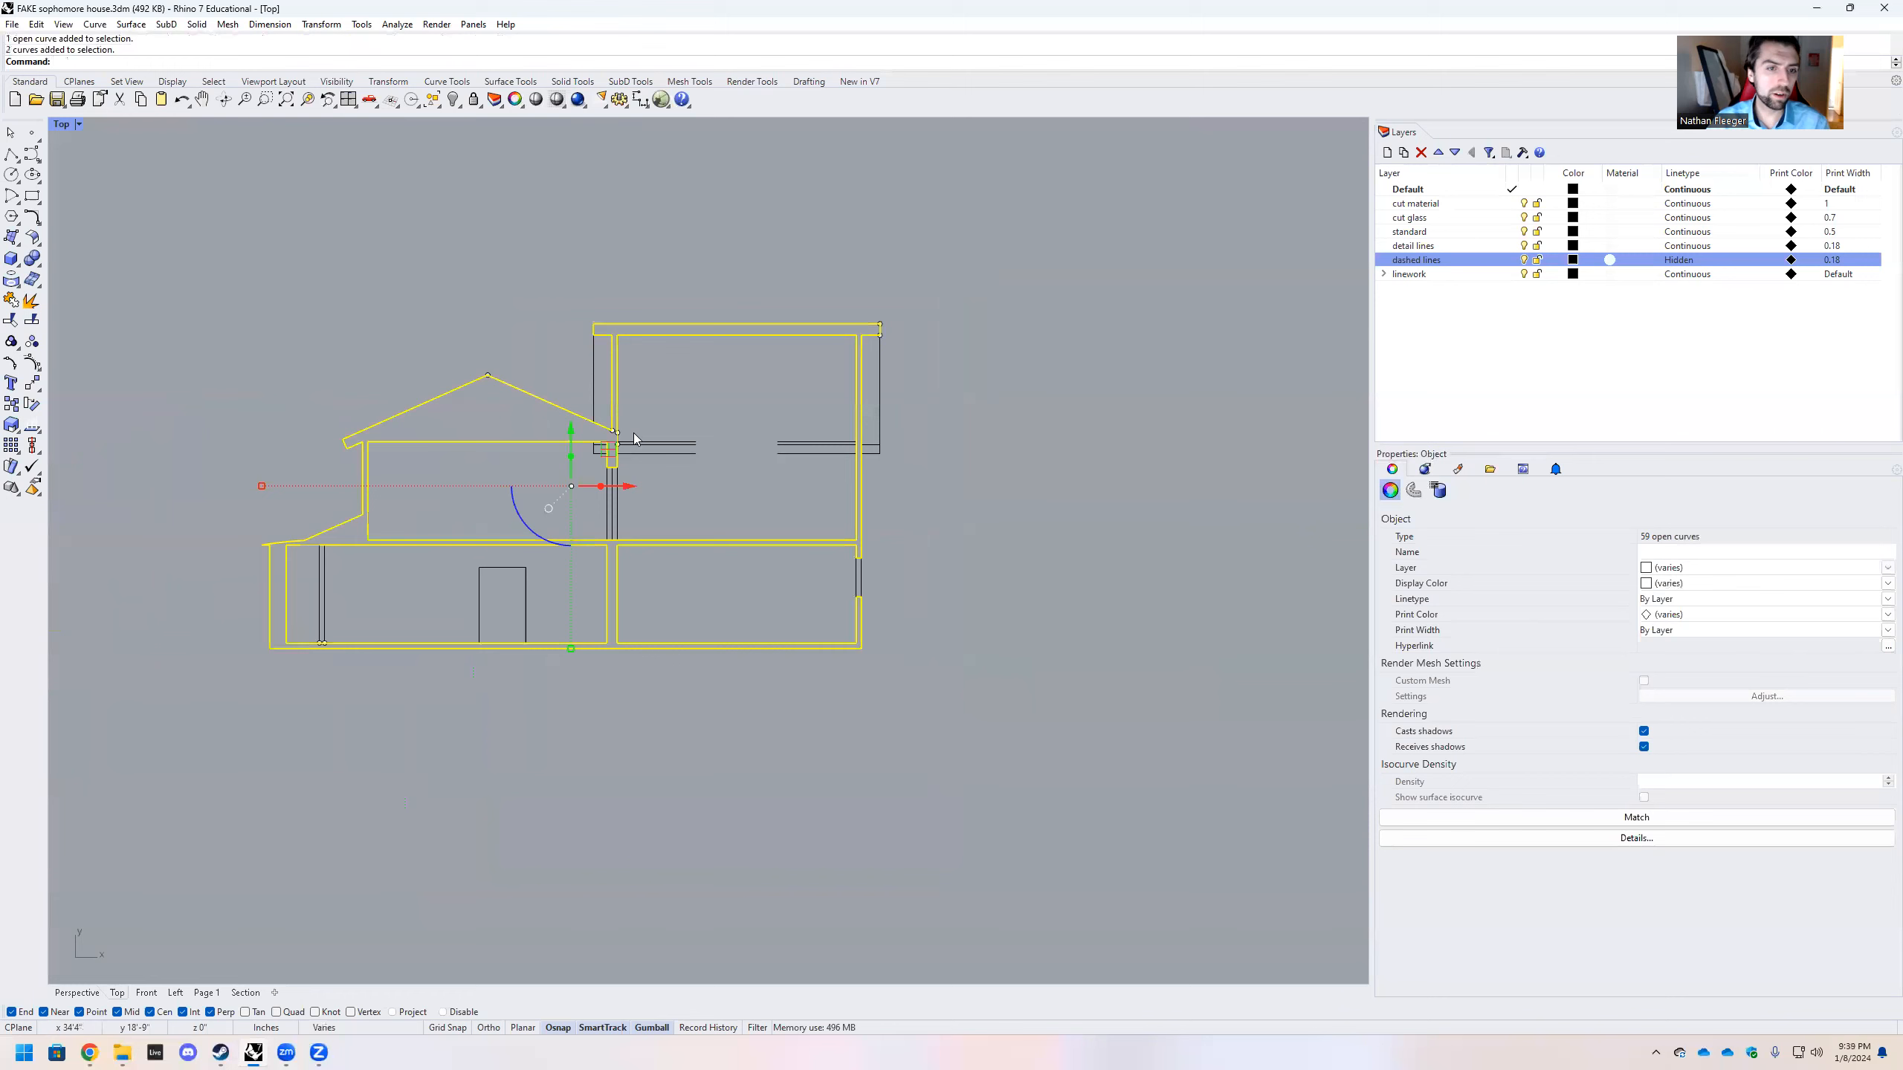
pyautogui.scroll(2, 462, 437)
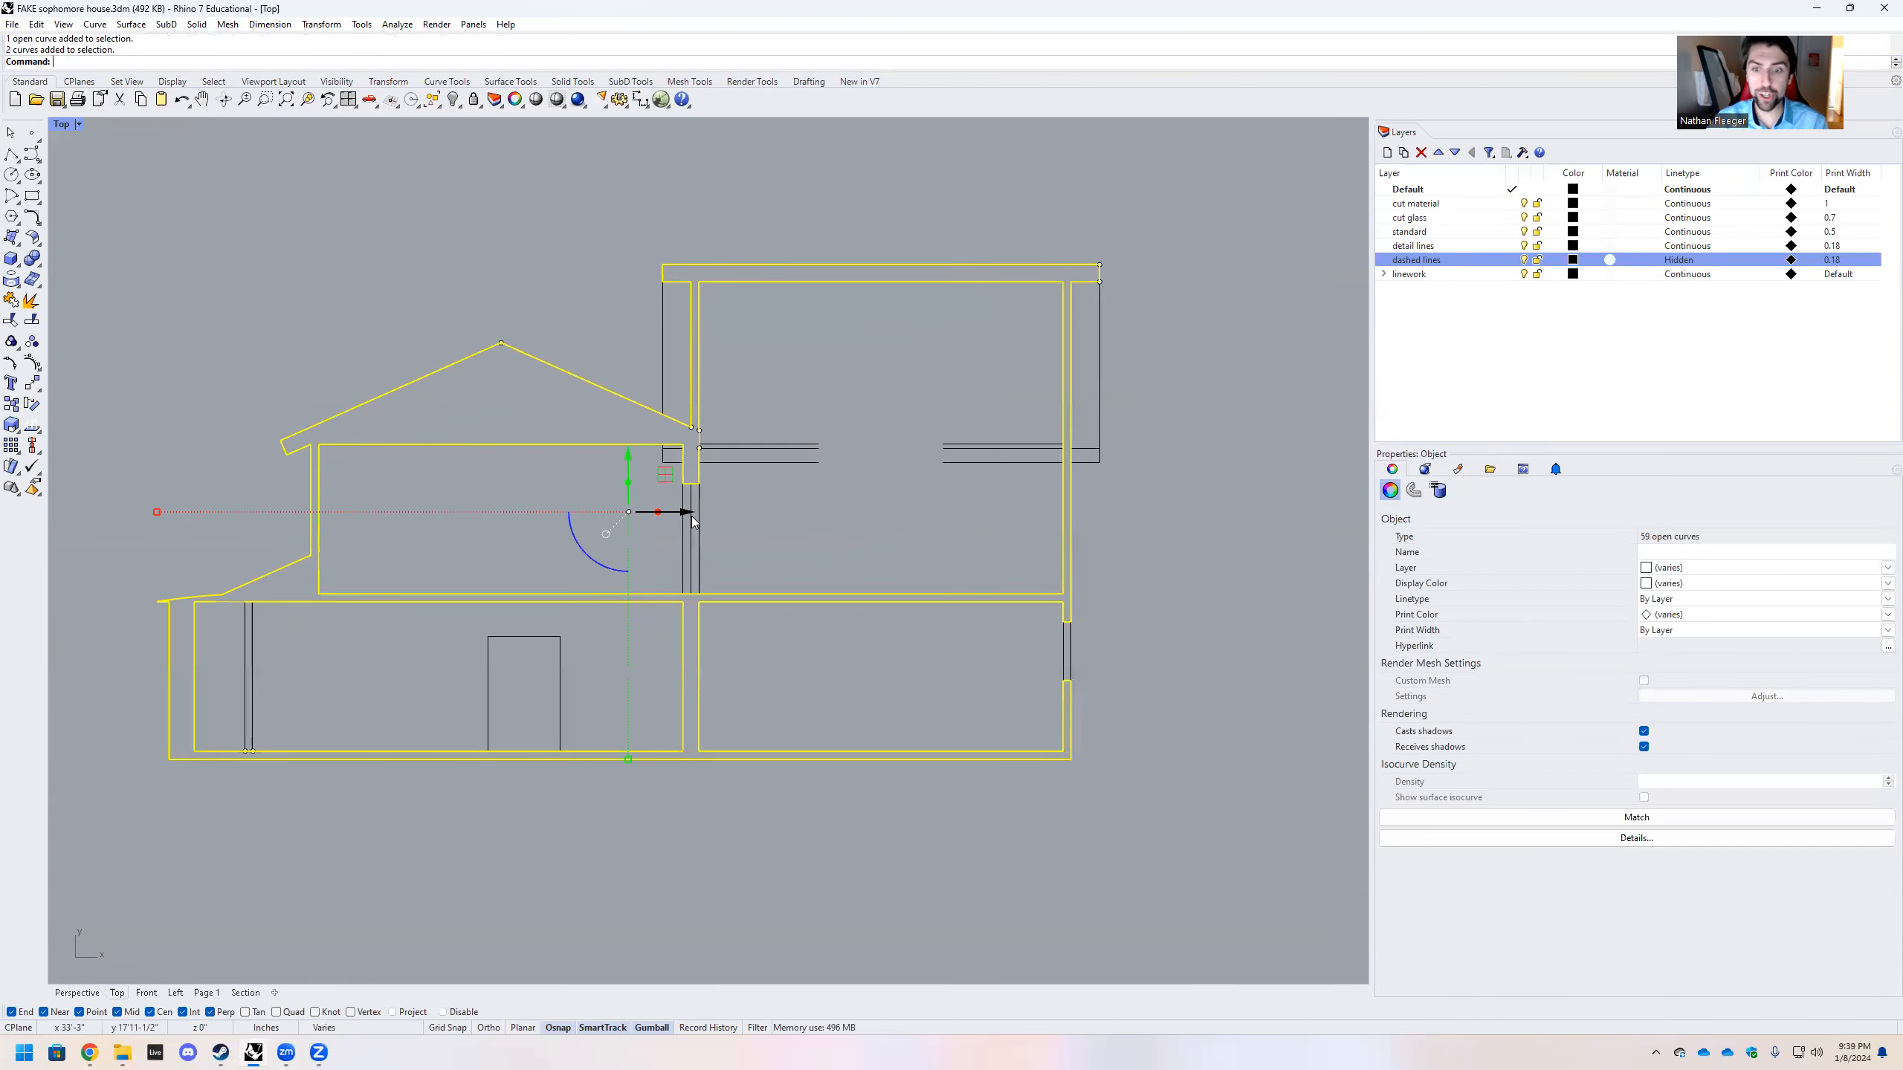
pyautogui.click(1448, 204)
pyautogui.rightClick(1450, 204)
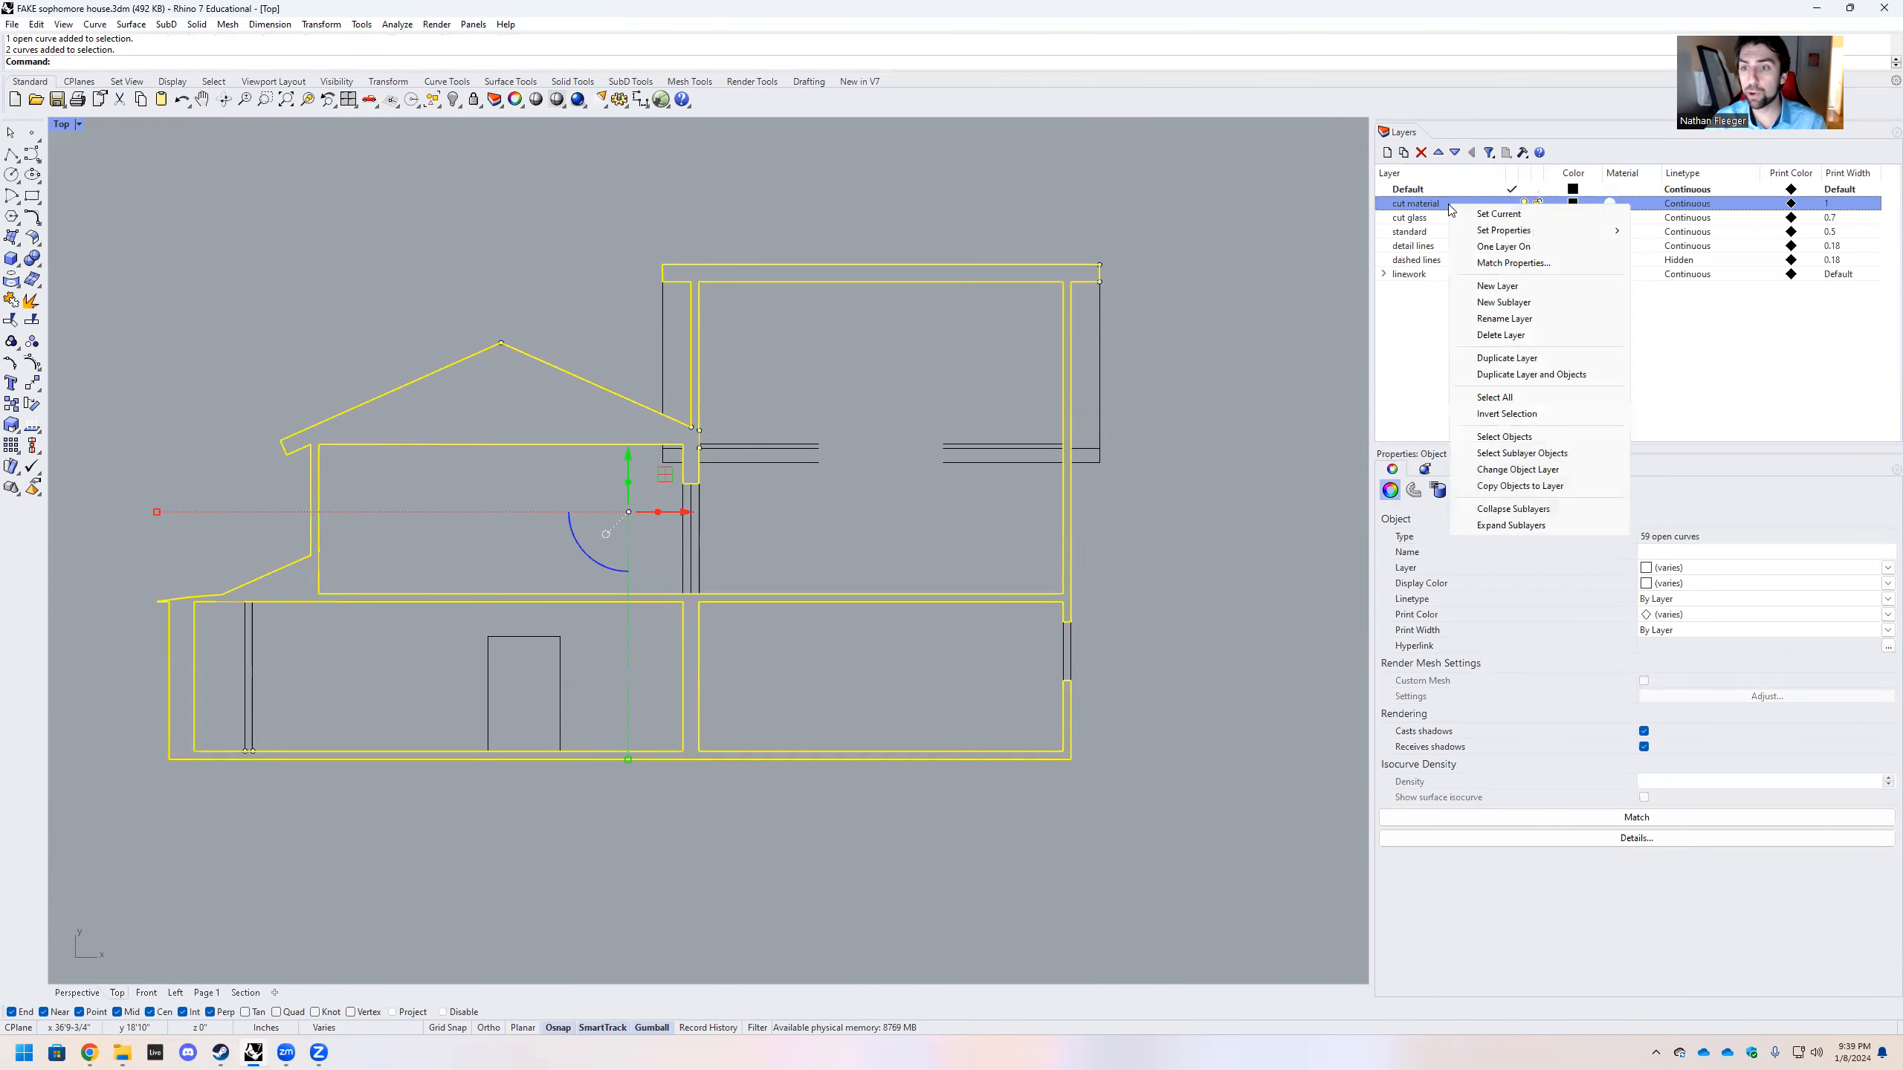
pyautogui.click(1514, 469)
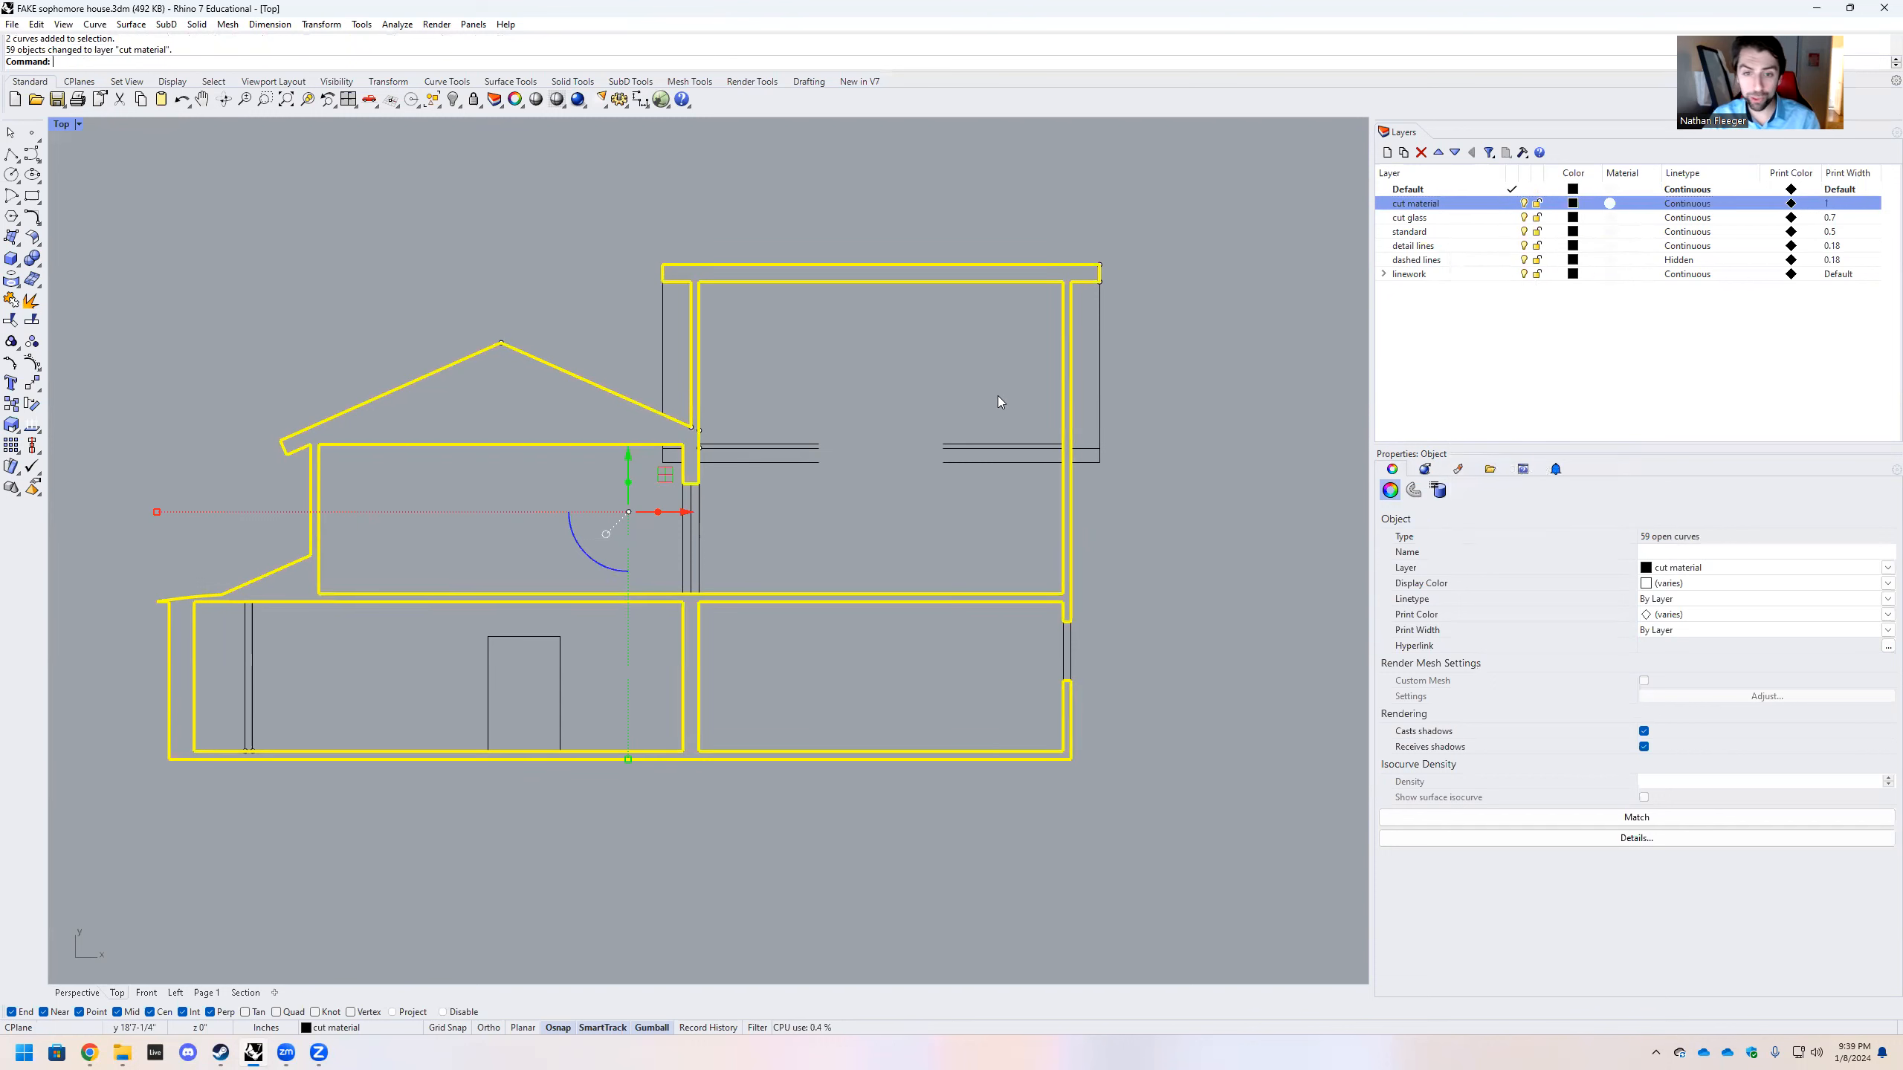
pyautogui.click(1141, 374)
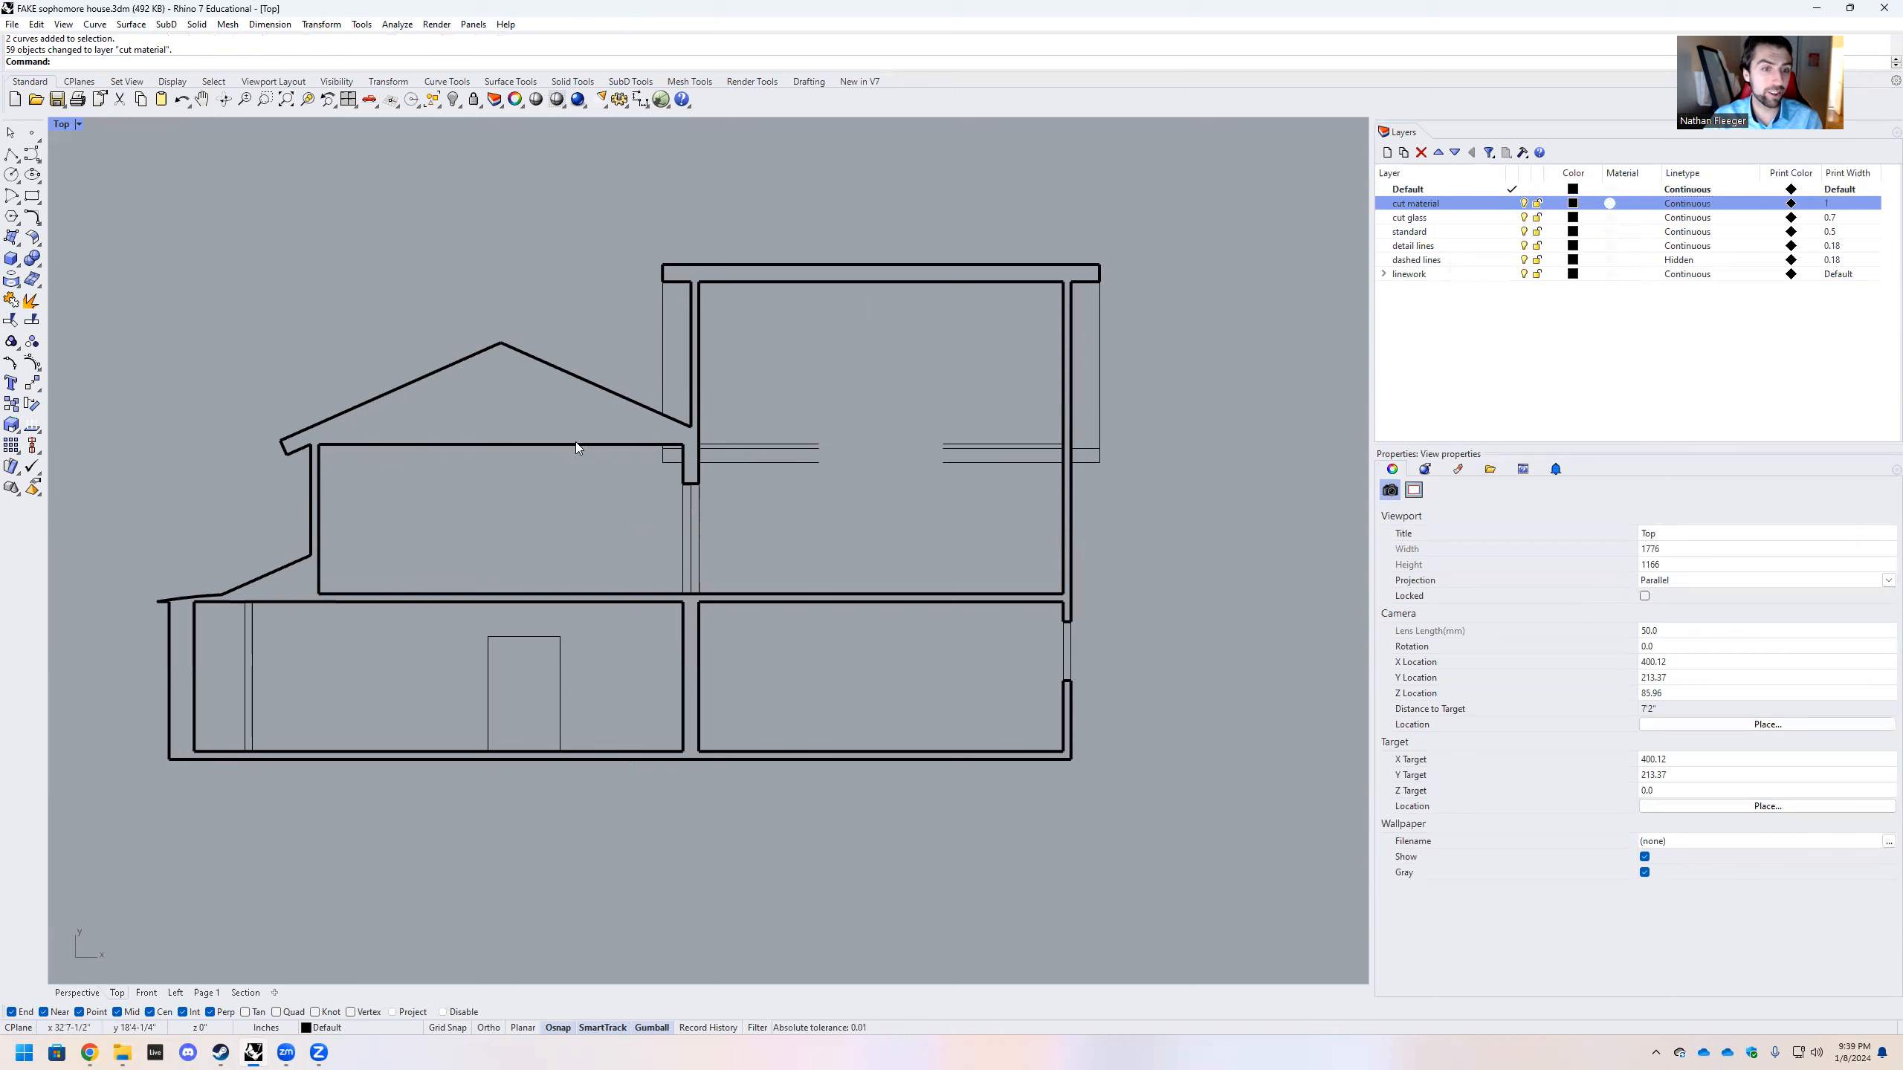
# Move the lower left column, central opening, right window opening and tall volume's overhang edge lines to the "standard" layer
pyautogui.scroll(2, 344, 645)
pyautogui.moveTo(253, 712); pyautogui.dragTo(214, 738)
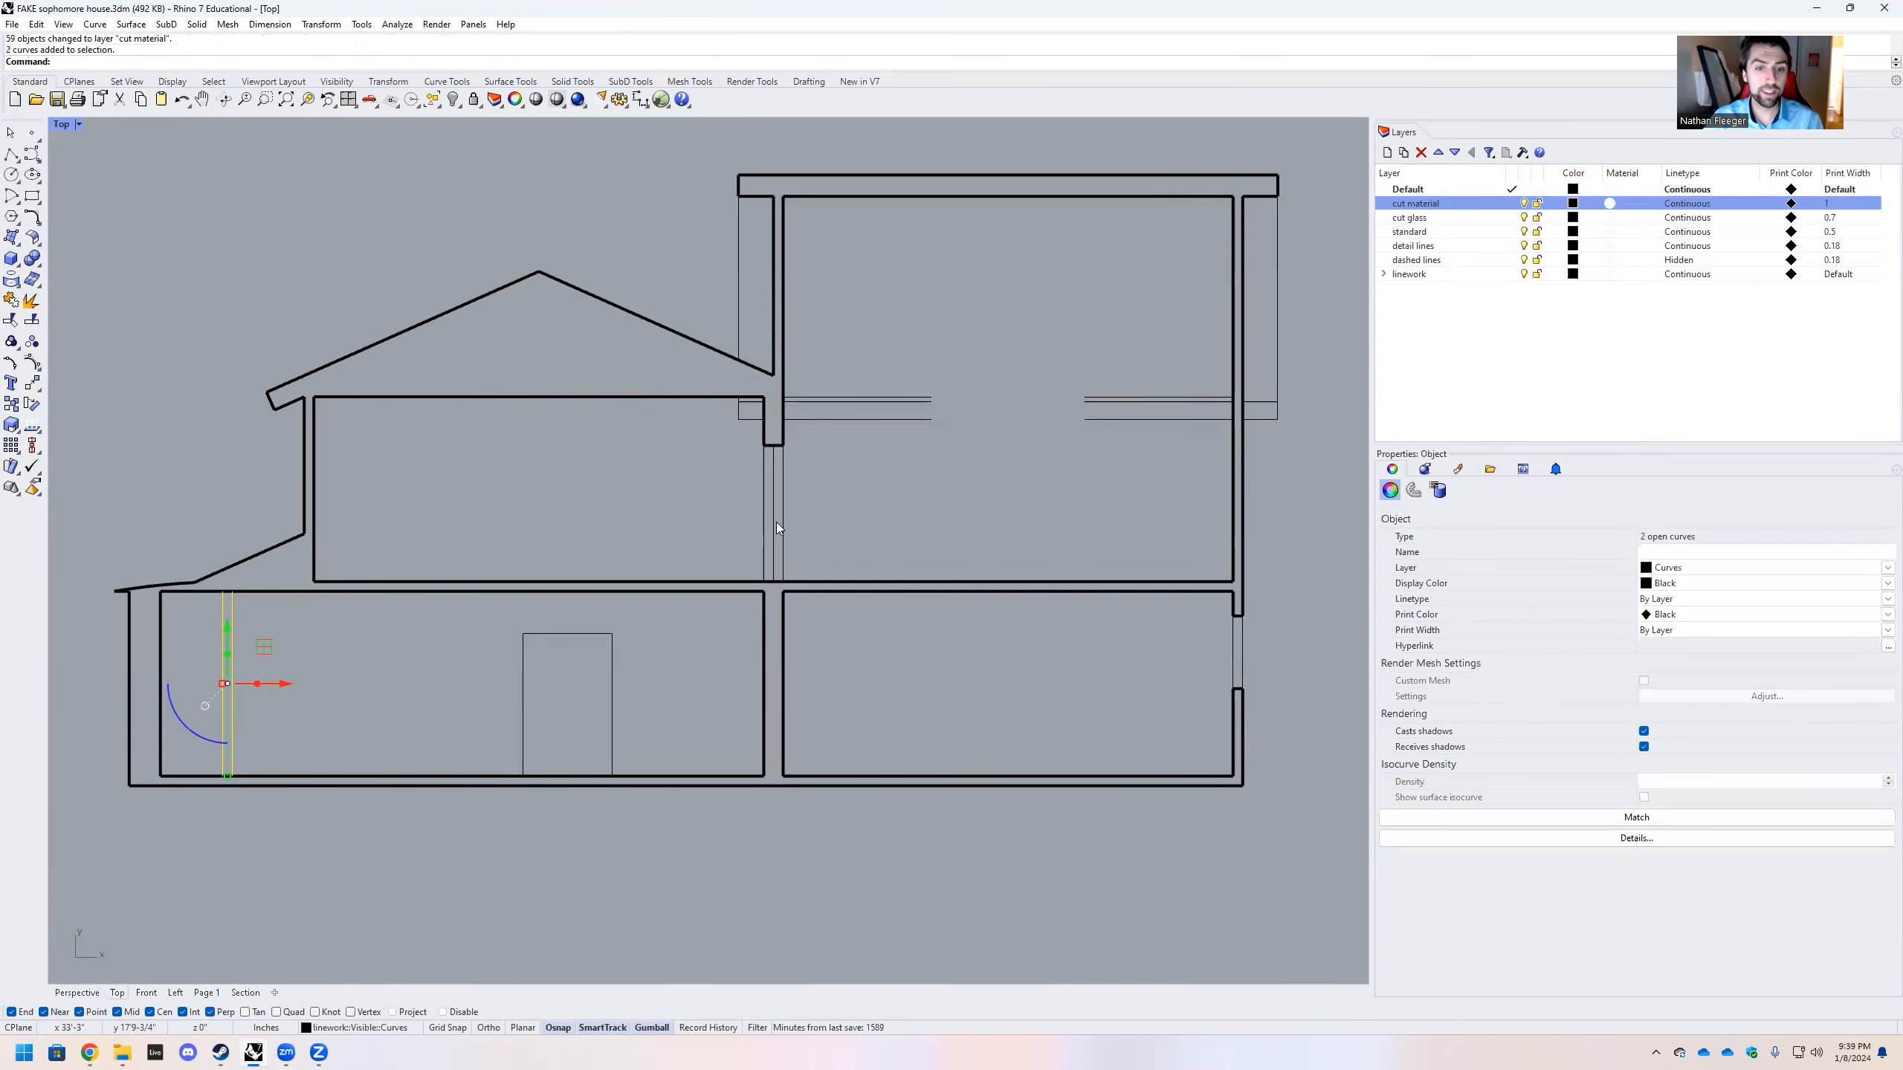
pyautogui.keyDown('shift'); pyautogui.moveTo(812, 523); pyautogui.dragTo(727, 495); pyautogui.keyUp('shift')
pyautogui.keyDown('shift'); pyautogui.moveTo(1247, 672); pyautogui.dragTo(1225, 610); pyautogui.keyUp('shift')
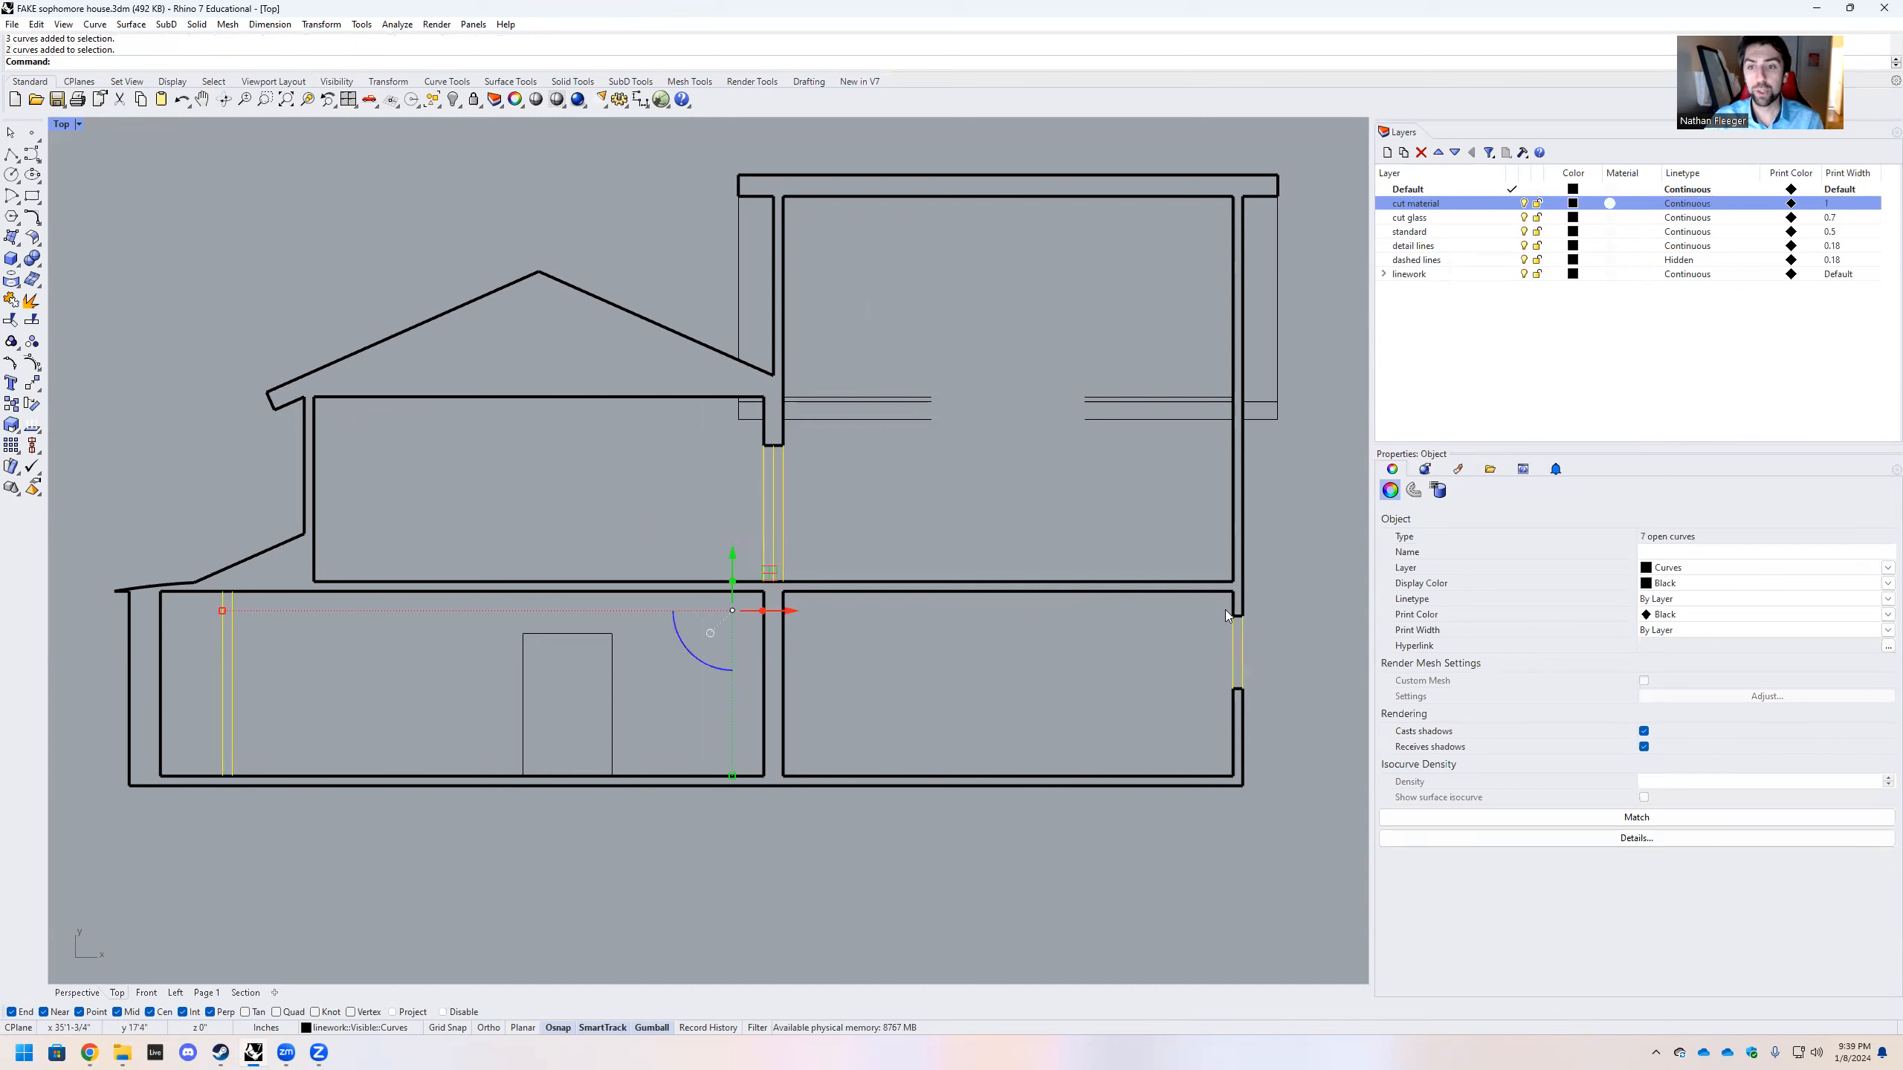
pyautogui.keyDown('shift'); pyautogui.moveTo(1308, 421); pyautogui.dragTo(1263, 364); pyautogui.keyUp('shift')
pyautogui.keyDown('shift'); pyautogui.moveTo(760, 275); pyautogui.dragTo(723, 238); pyautogui.keyUp('shift')
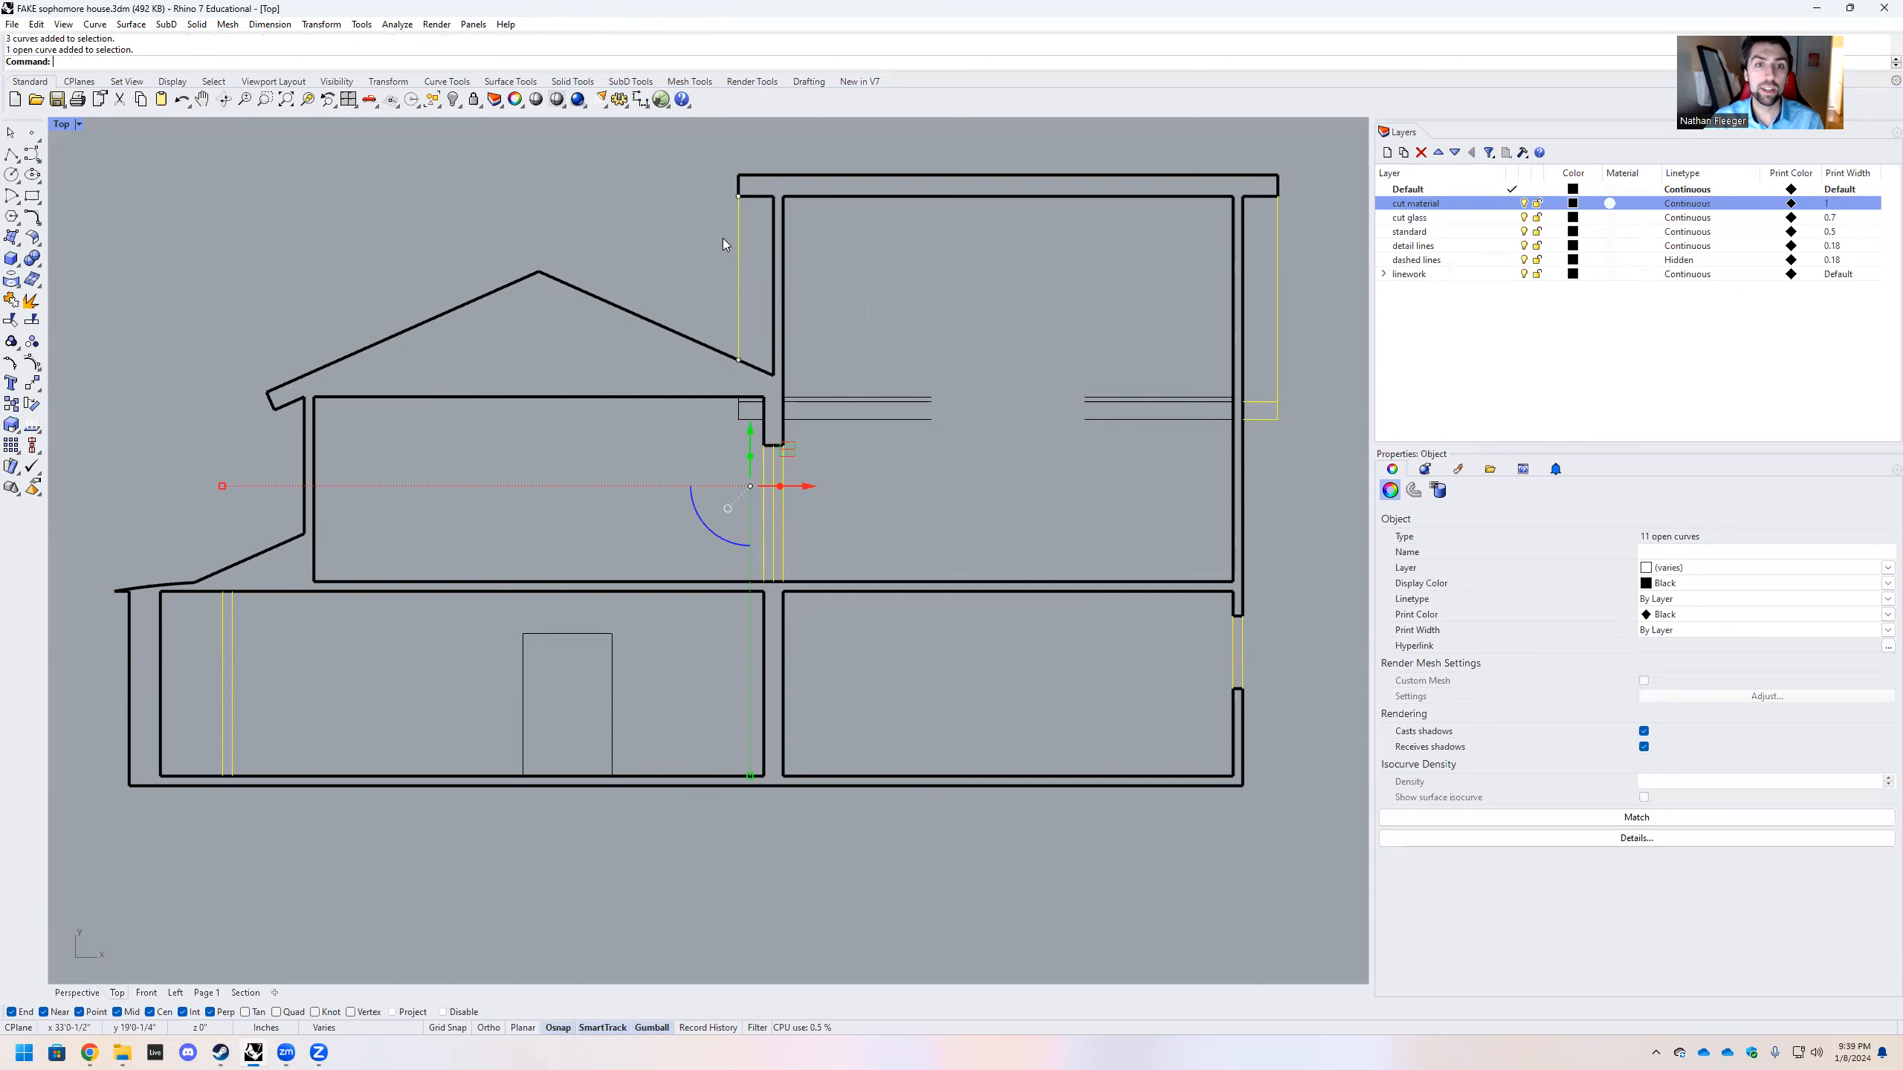
pyautogui.rightClick(1416, 233)
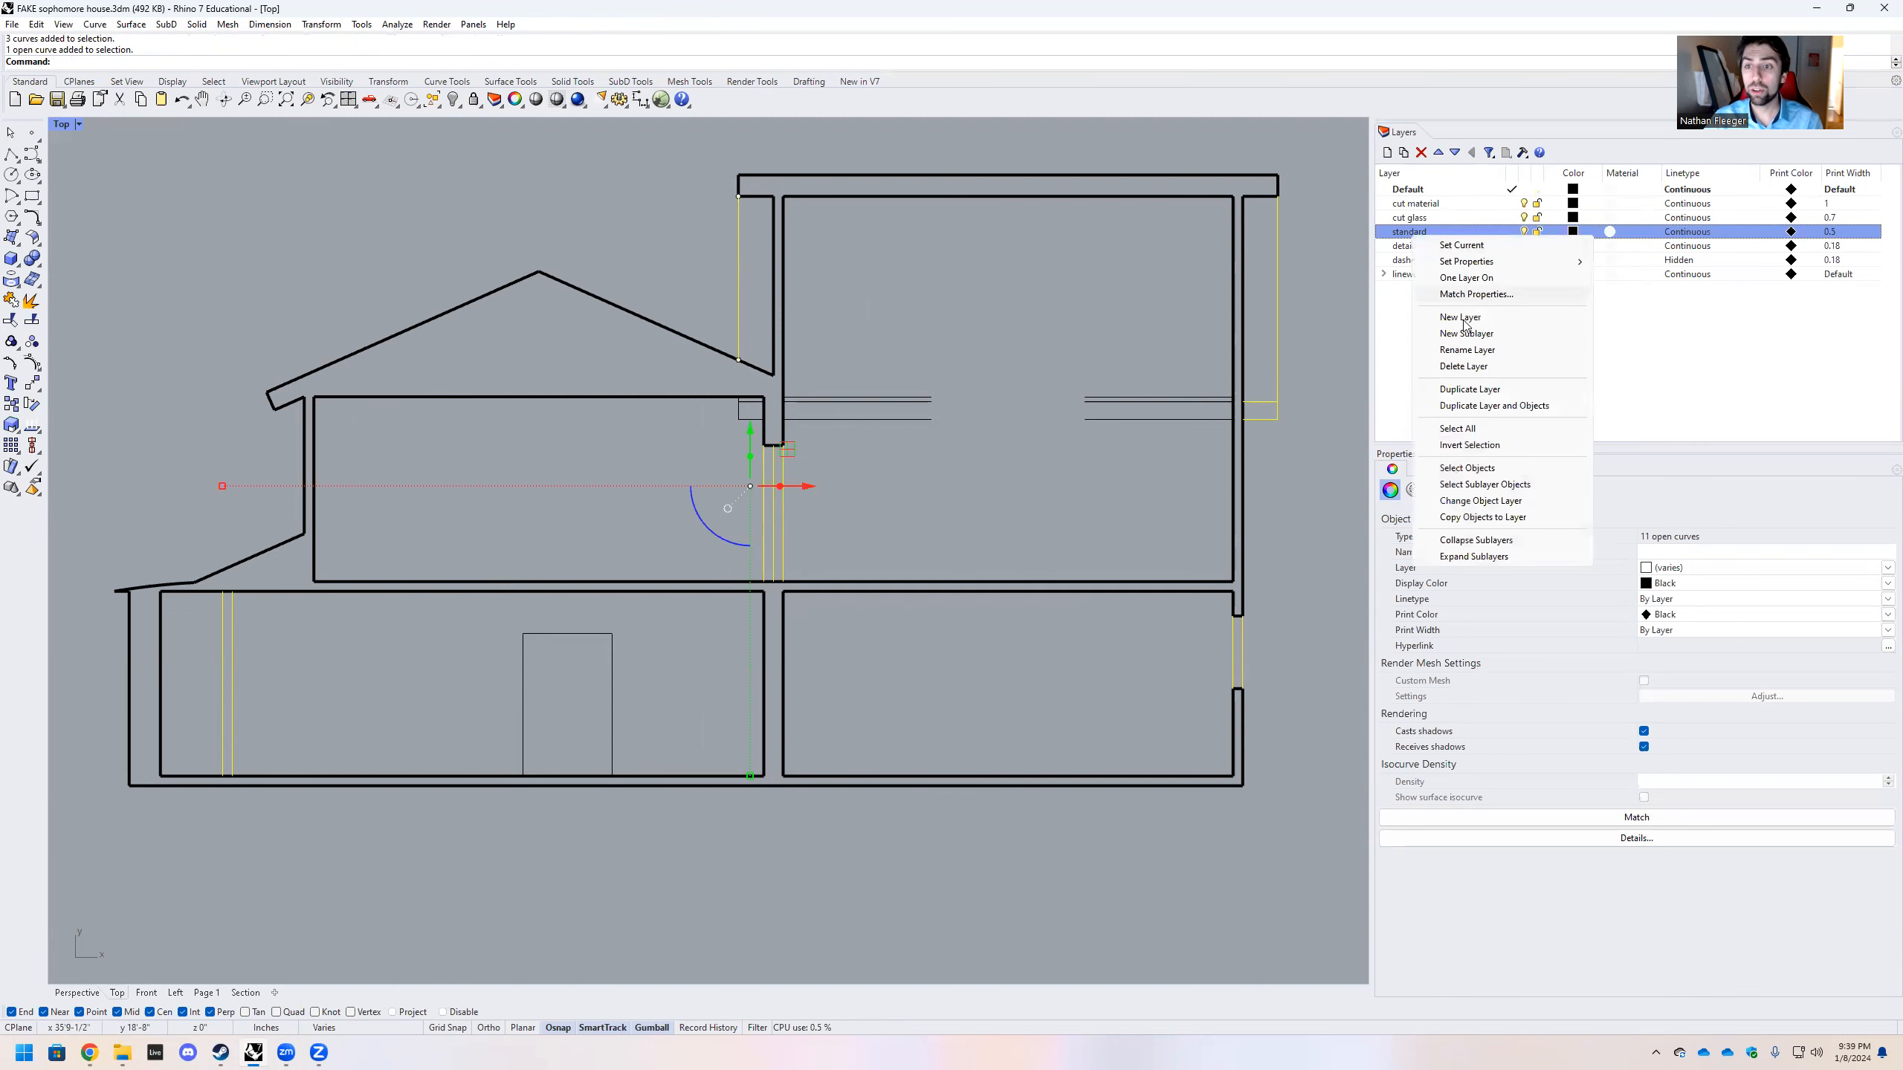
pyautogui.click(1470, 501)
pyautogui.press('Escape')
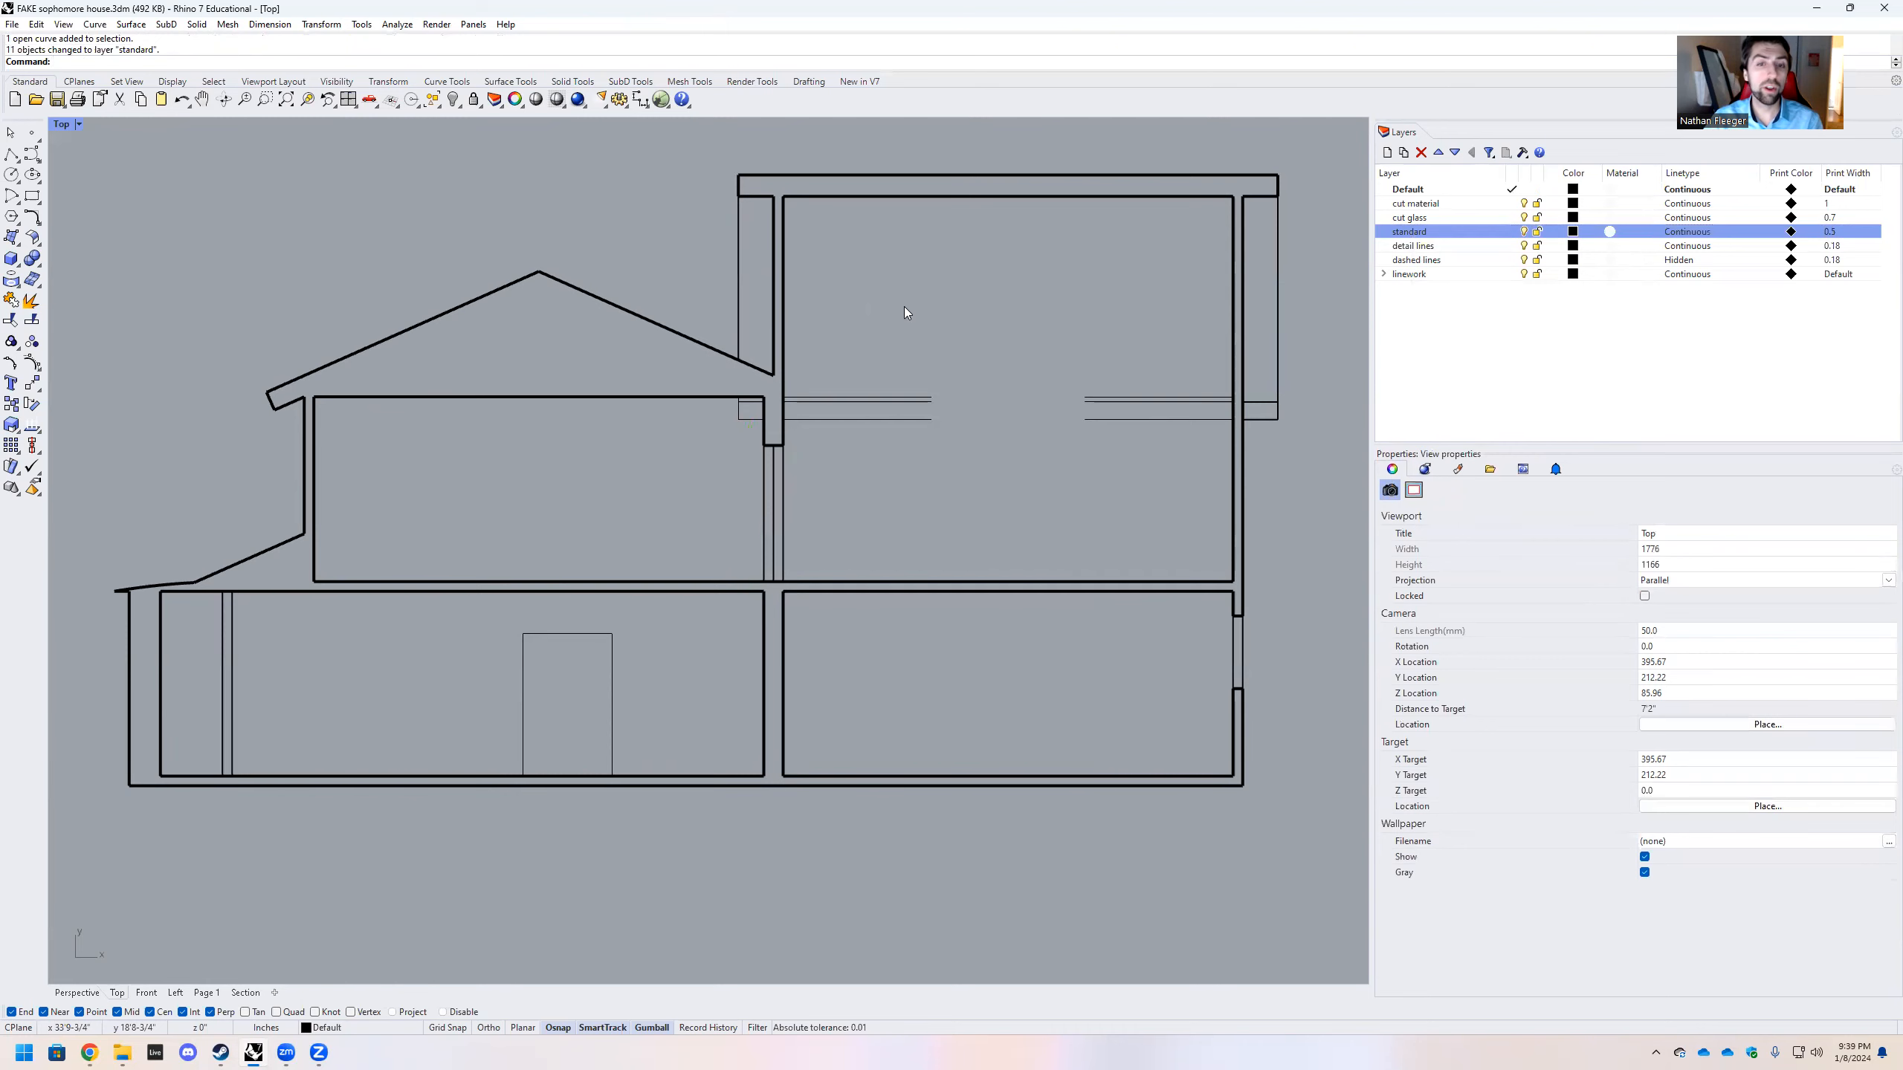
# Move the tall volume's broken horizontal lines and the lower storey's door outline to the "dashed lines" layer, and clear the selection
pyautogui.moveTo(949, 450); pyautogui.dragTo(877, 371)
pyautogui.scroll(5, 711, 410)
pyautogui.moveTo(738, 404); pyautogui.dragTo(736, 400)
pyautogui.scroll(-5, 711, 450)
pyautogui.moveTo(666, 643); pyautogui.dragTo(516, 578)
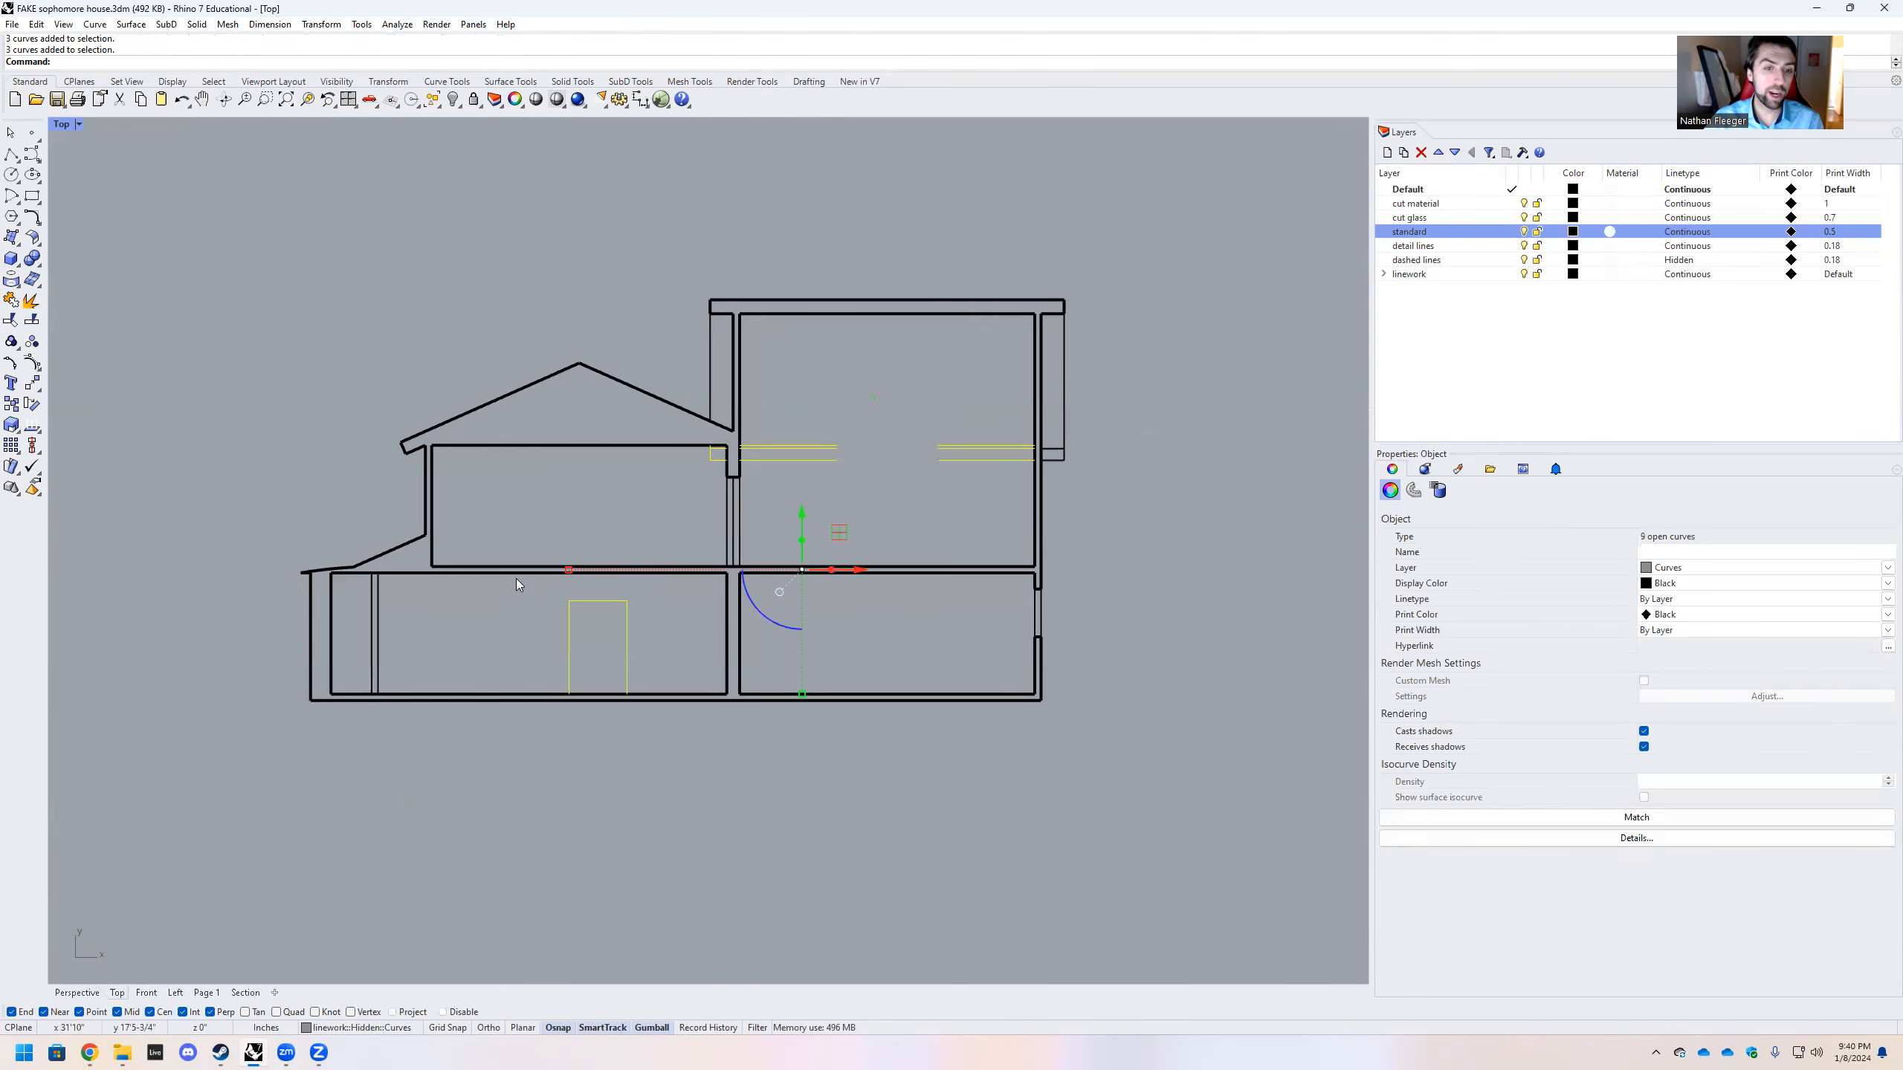
pyautogui.rightClick(1416, 261)
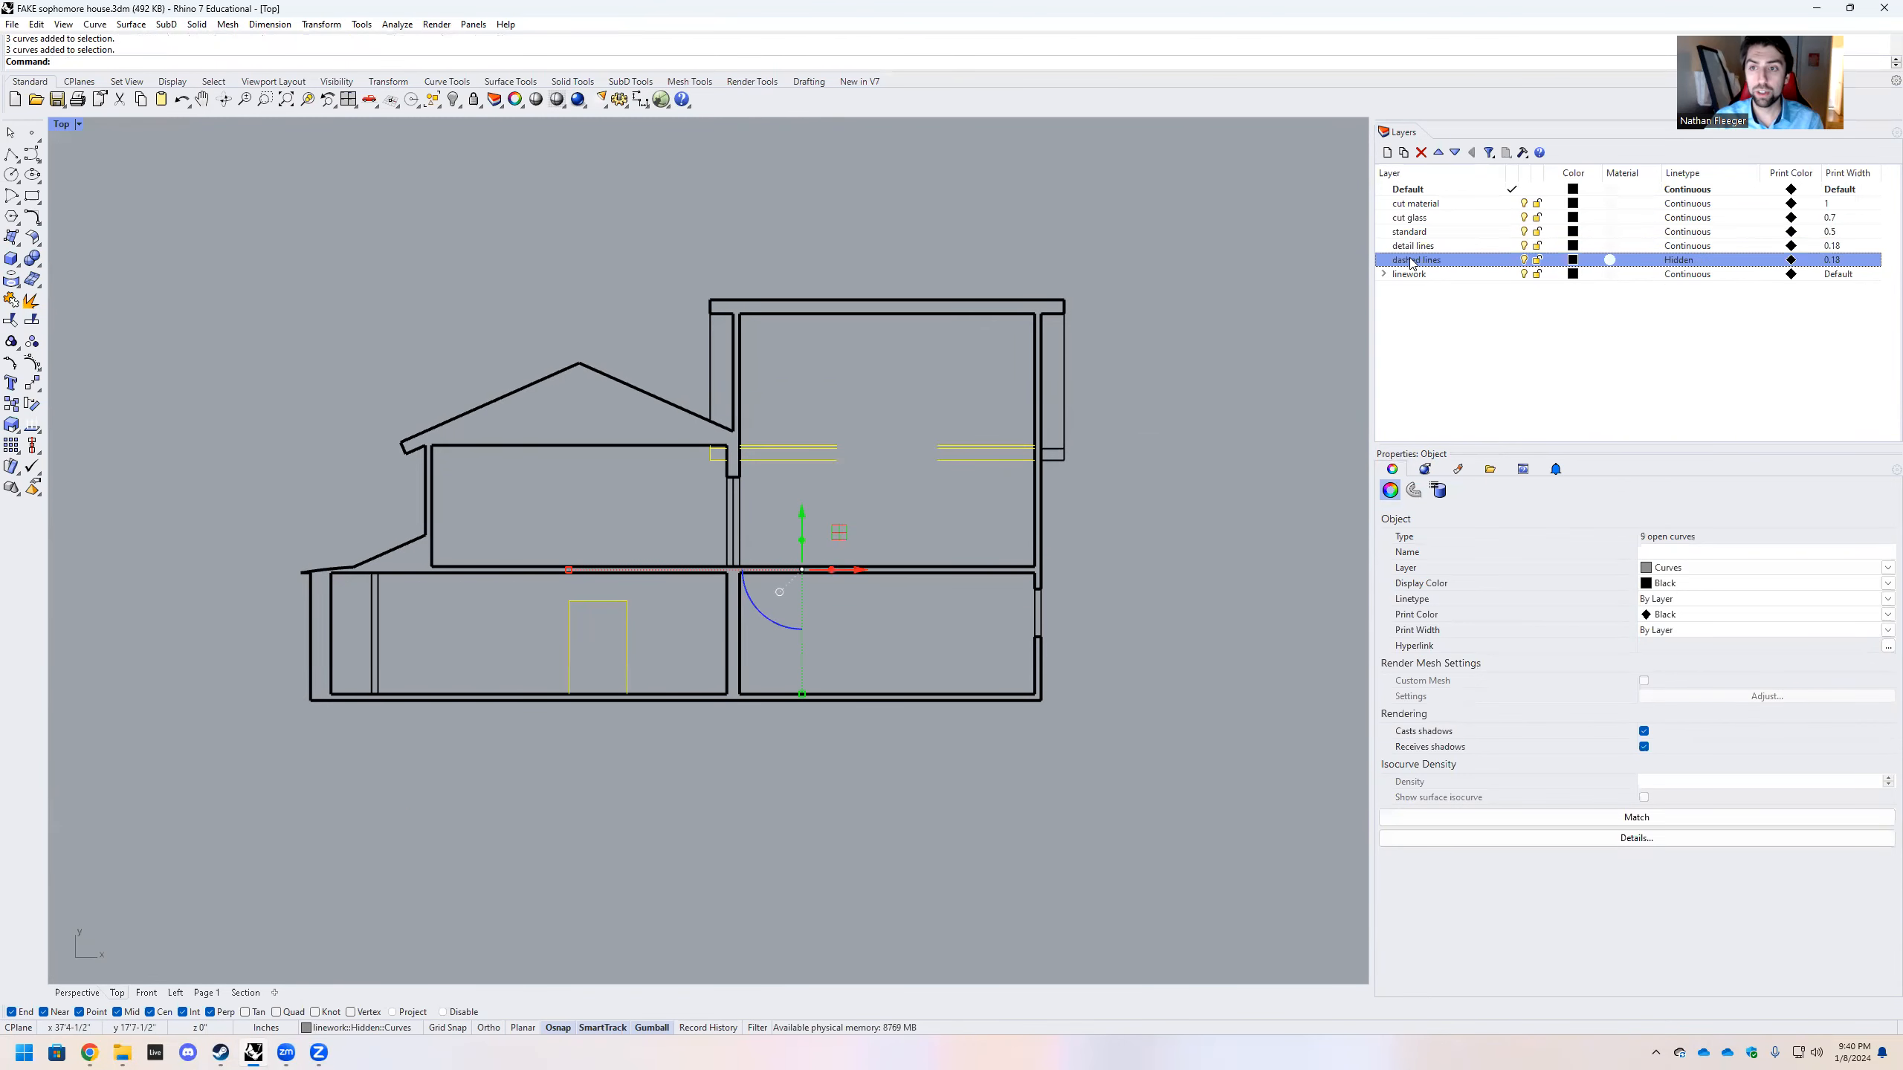
pyautogui.click(1468, 524)
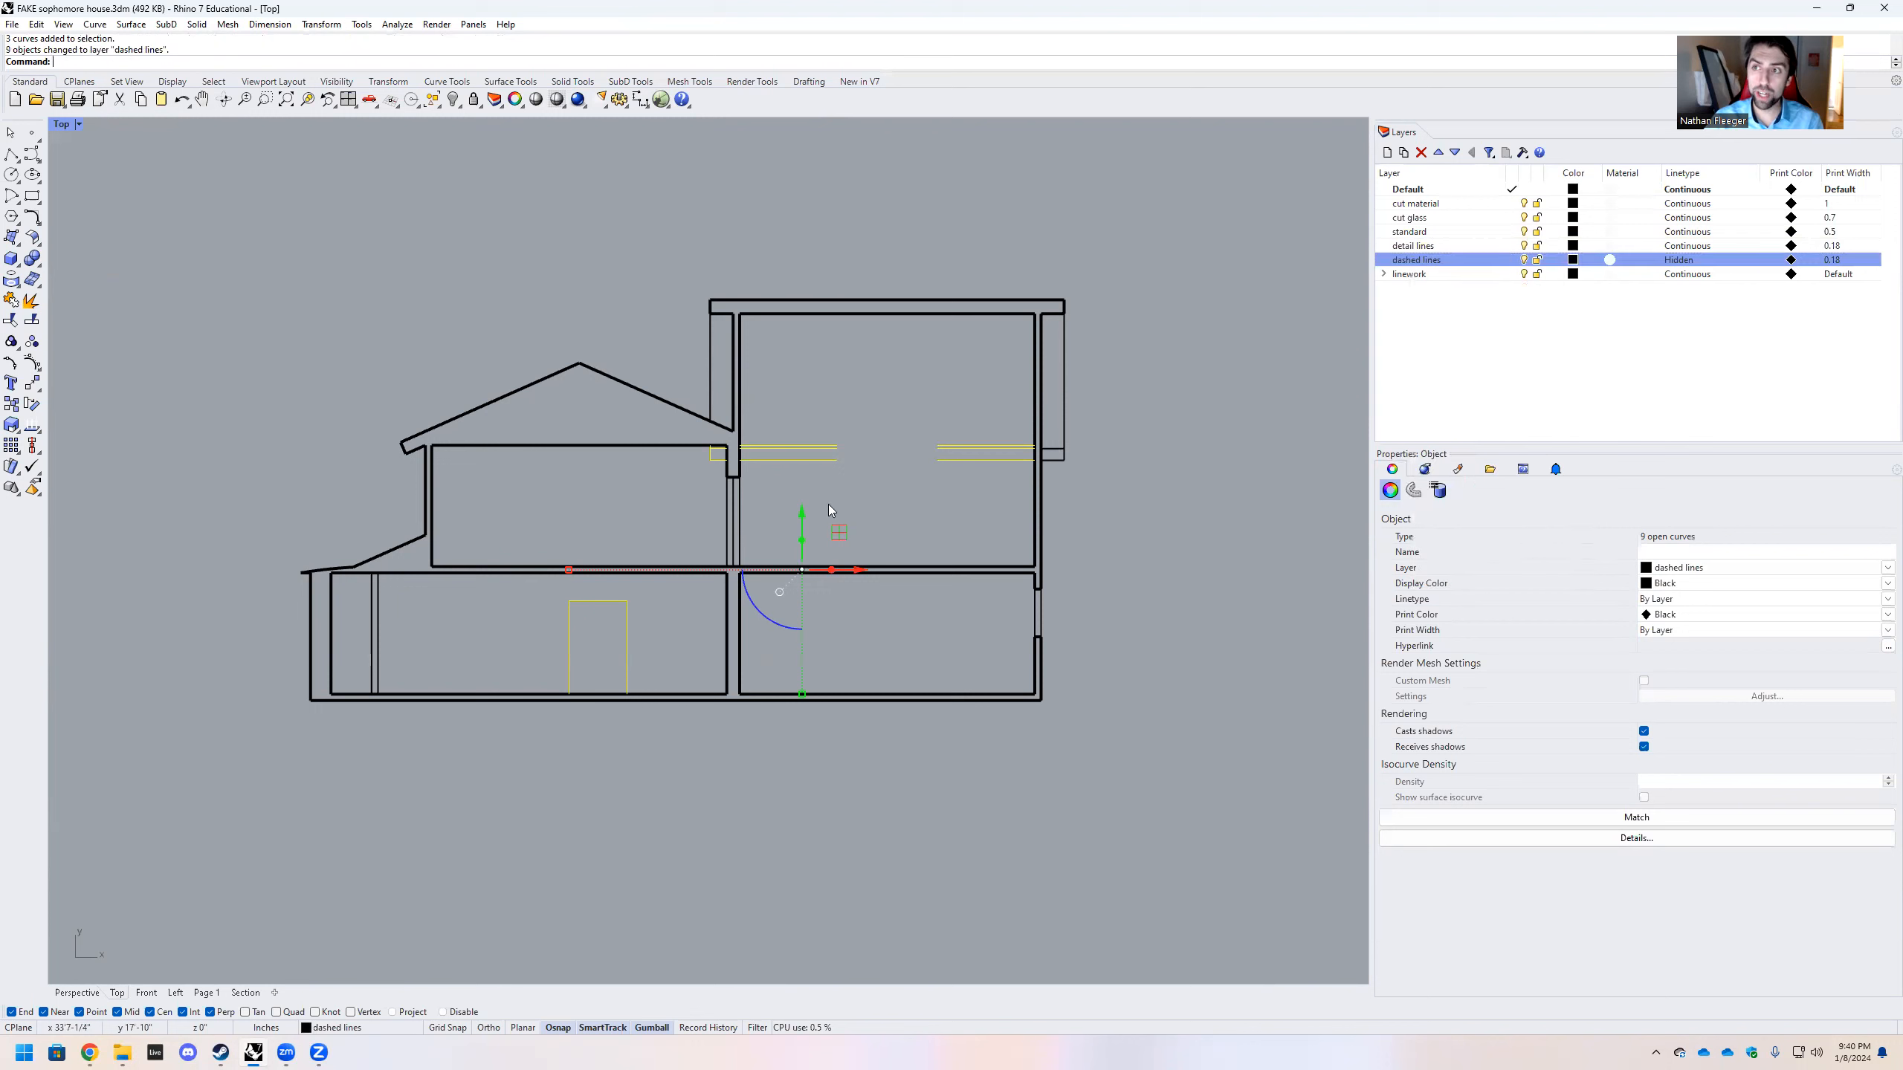
pyautogui.click(770, 477)
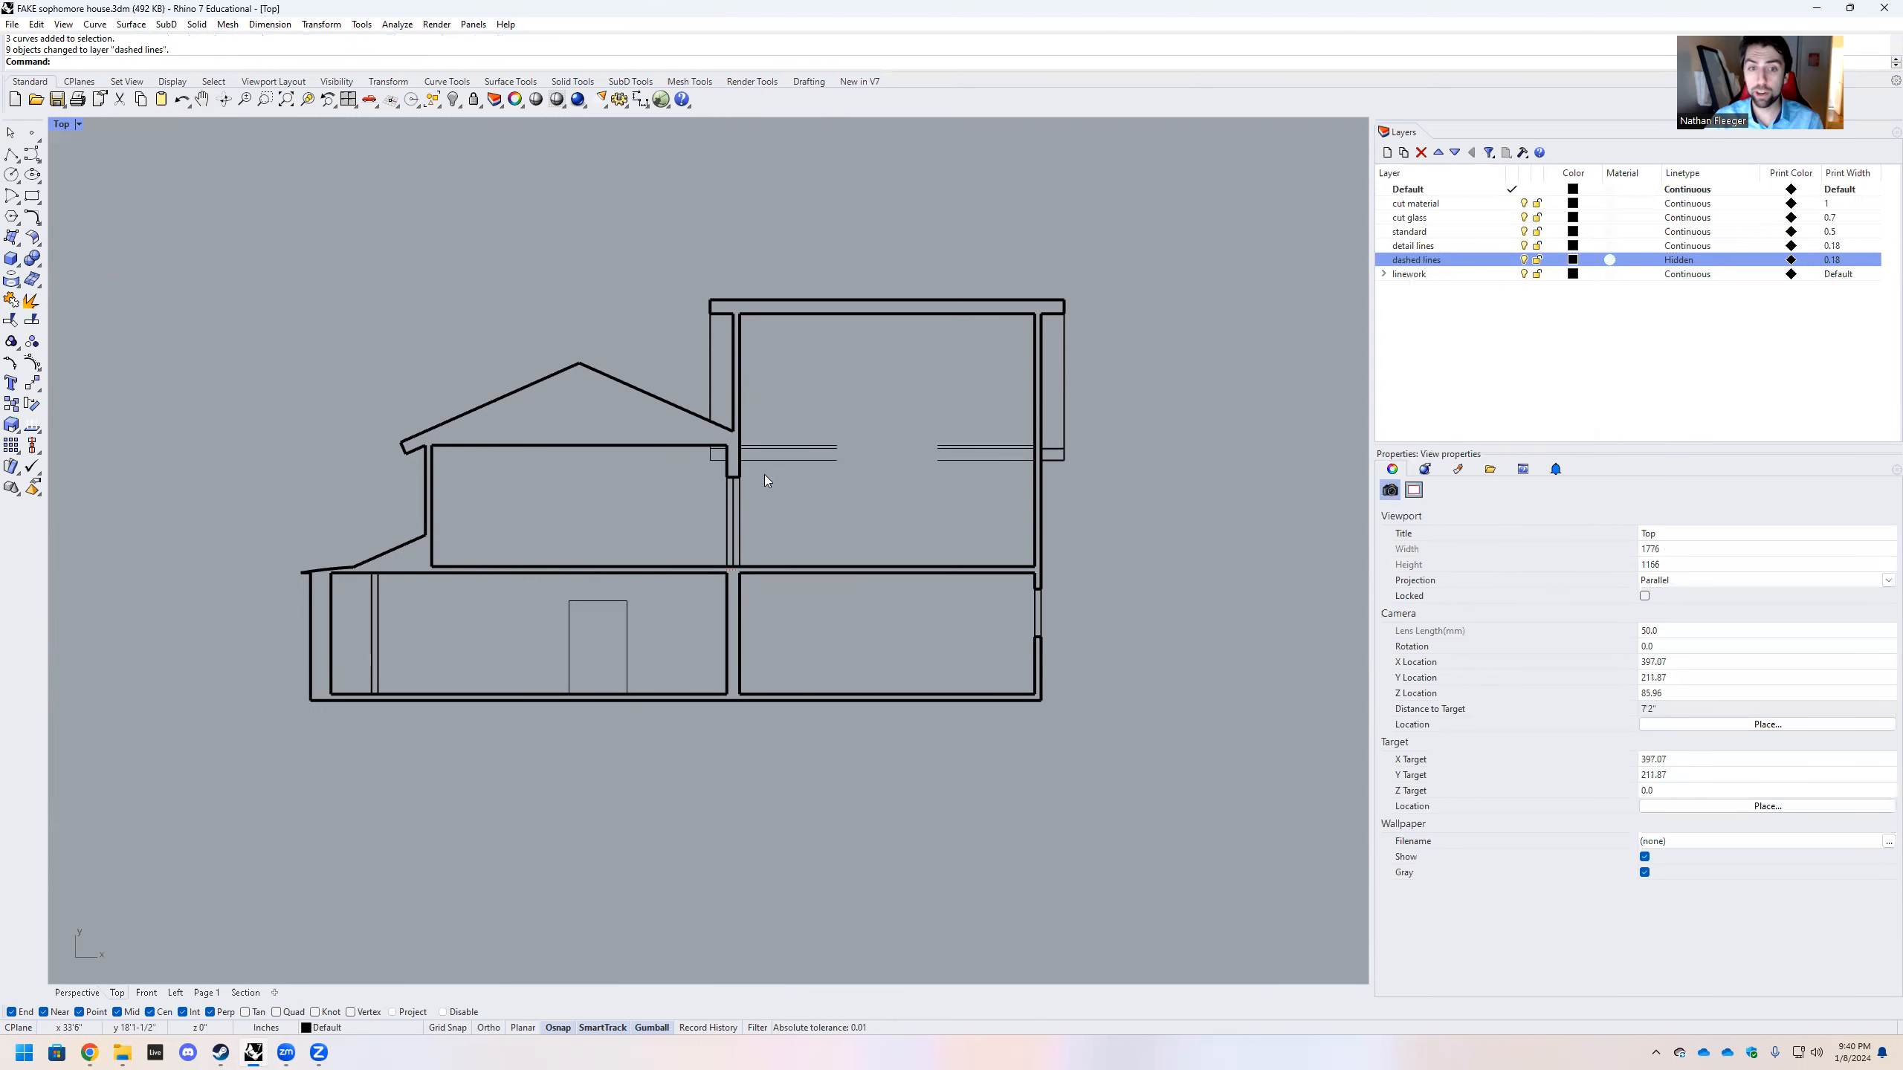
# Draw a vertical polyline through the middle of the lower right window opening, from its head midpoint to its sill midpoint
pyautogui.scroll(2, 816, 385)
pyautogui.scroll(-2, 816, 385)
pyautogui.scroll(6, 1049, 648)
pyautogui.click(11, 154)
pyautogui.click(987, 498)
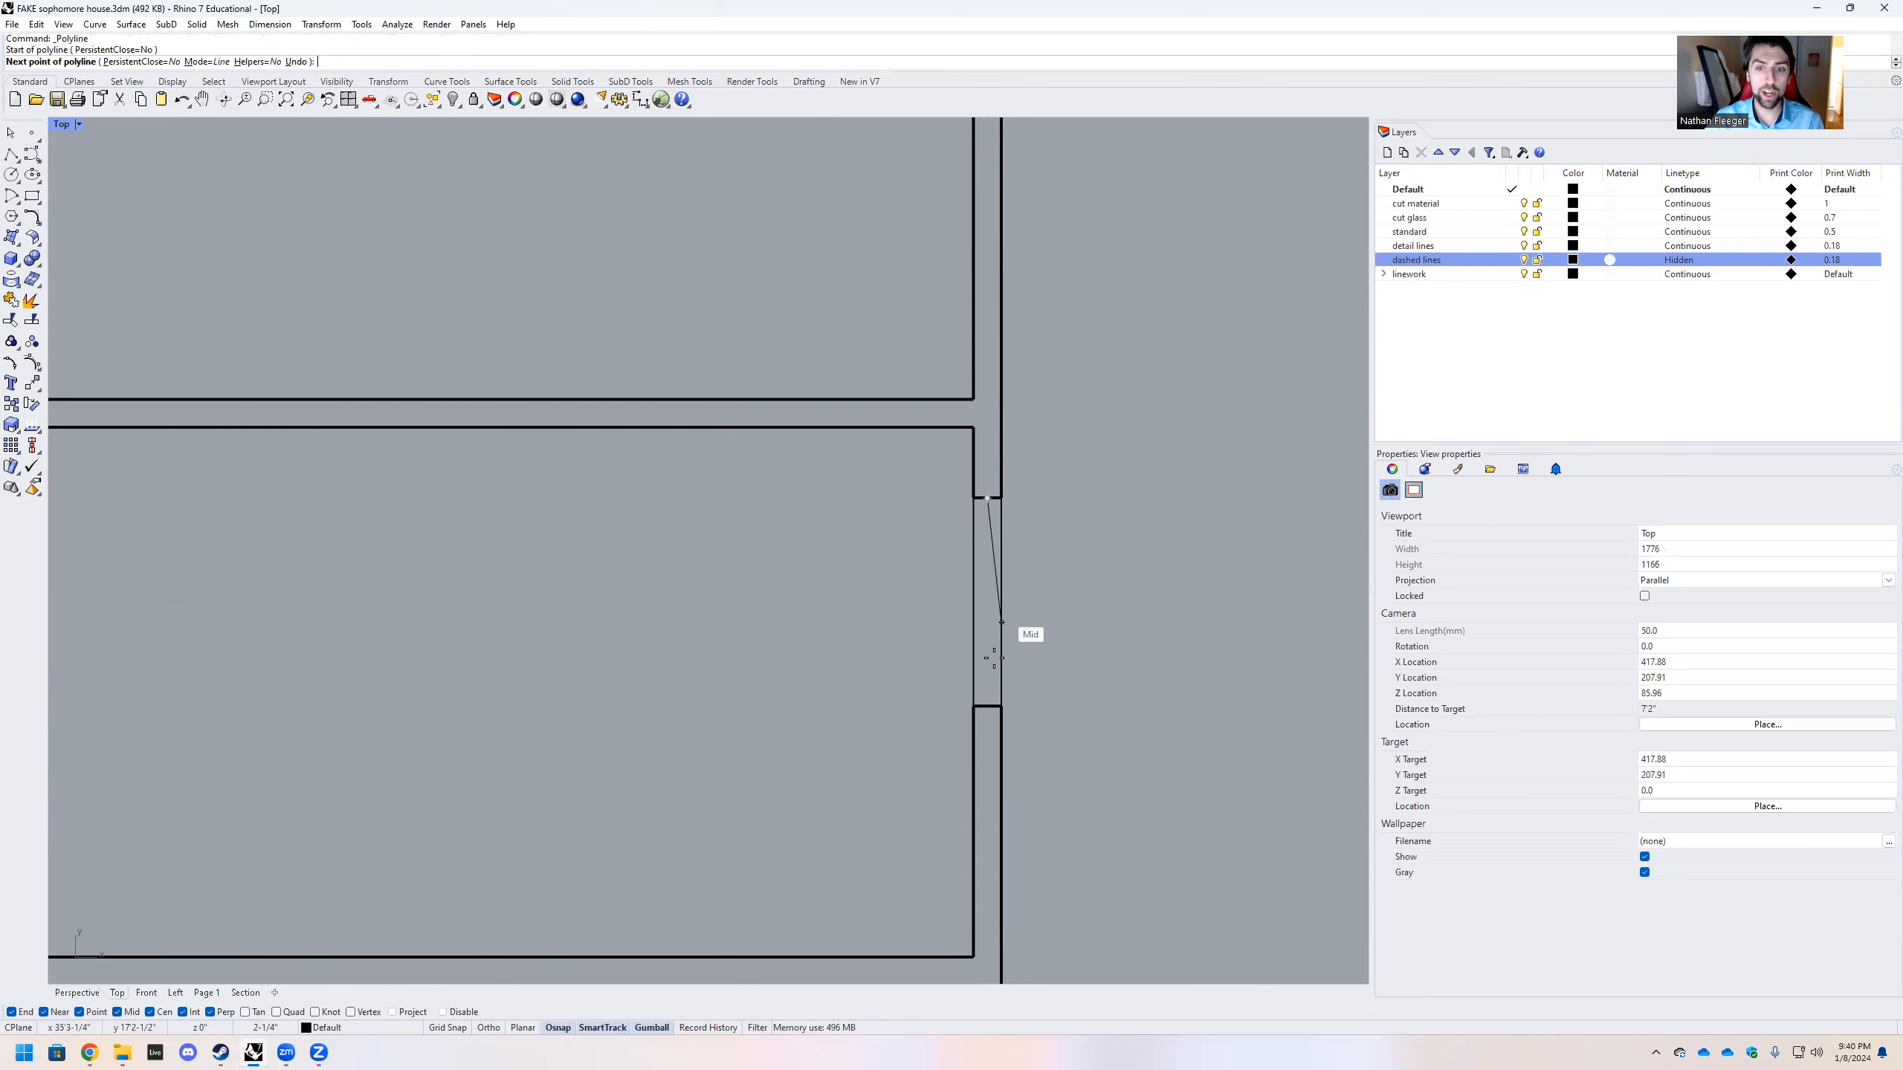
pyautogui.click(989, 705)
pyautogui.press('Return')
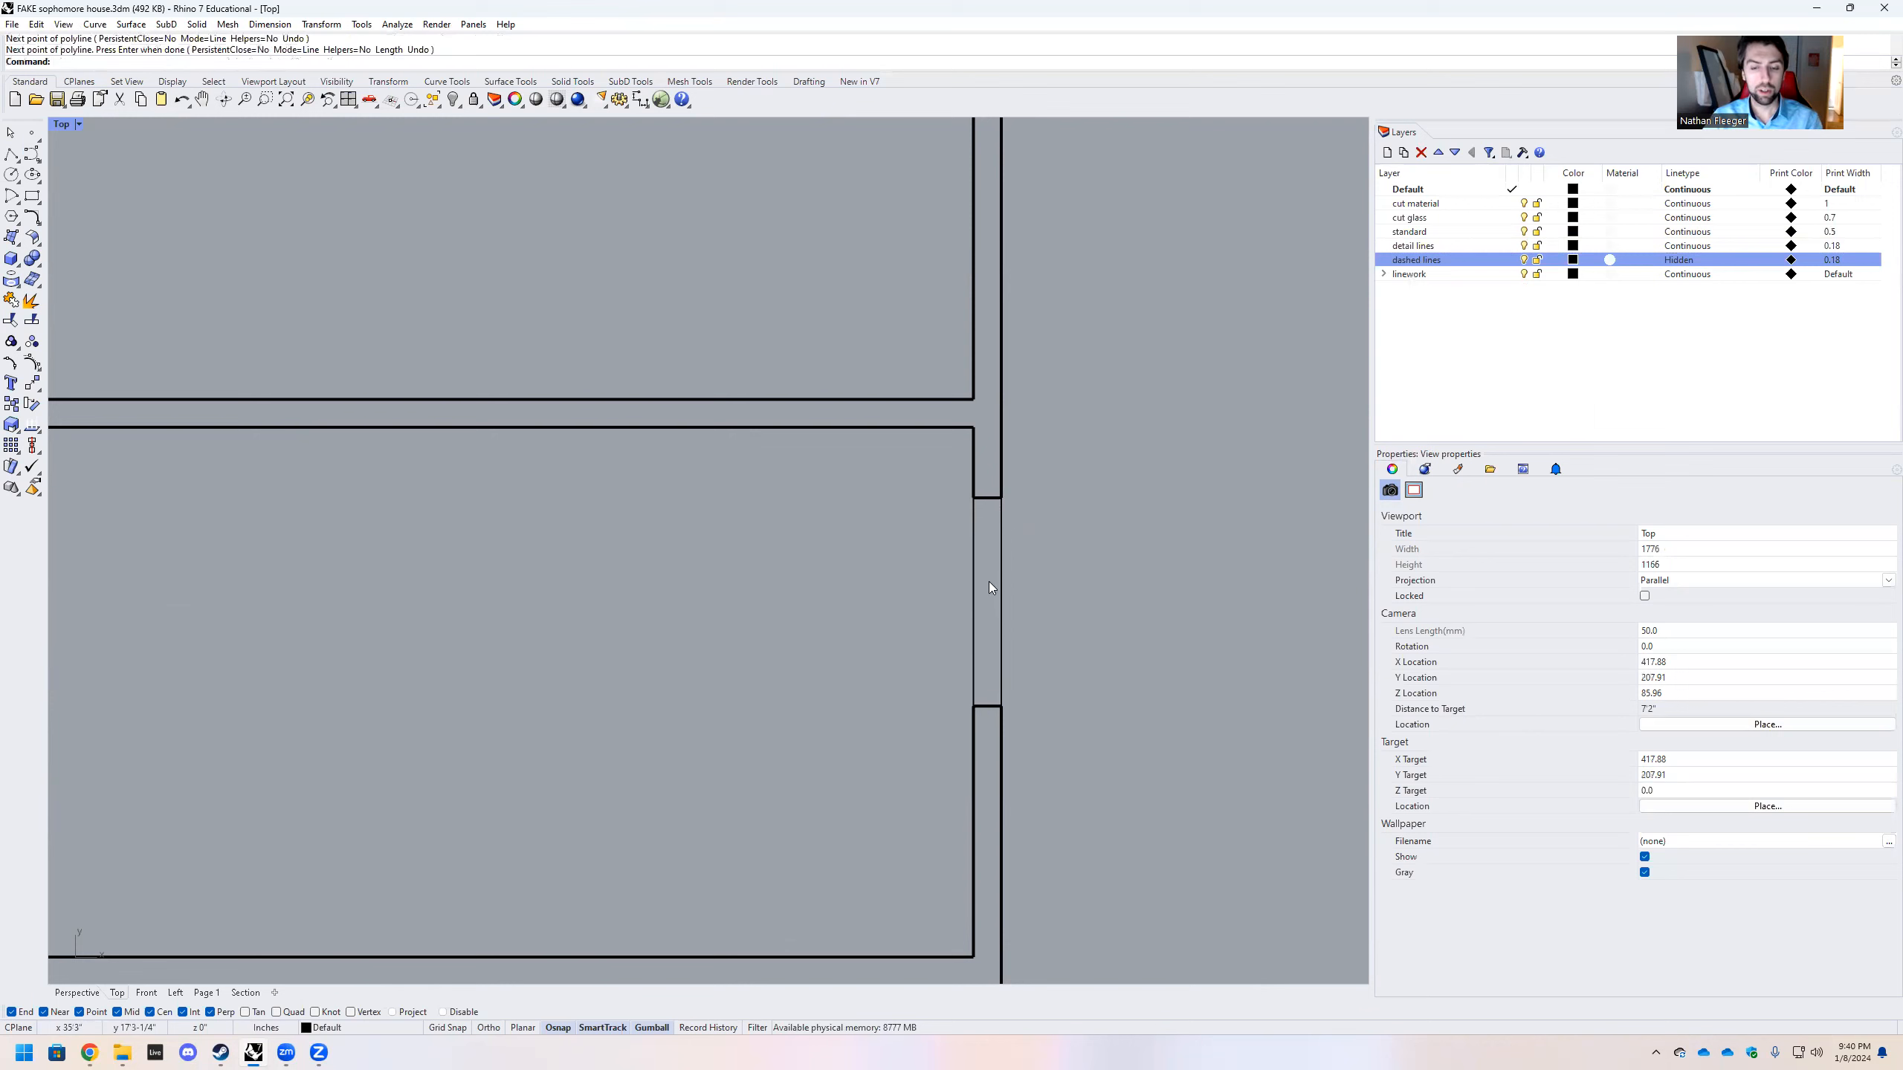
pyautogui.press('Return')
pyautogui.click(987, 498)
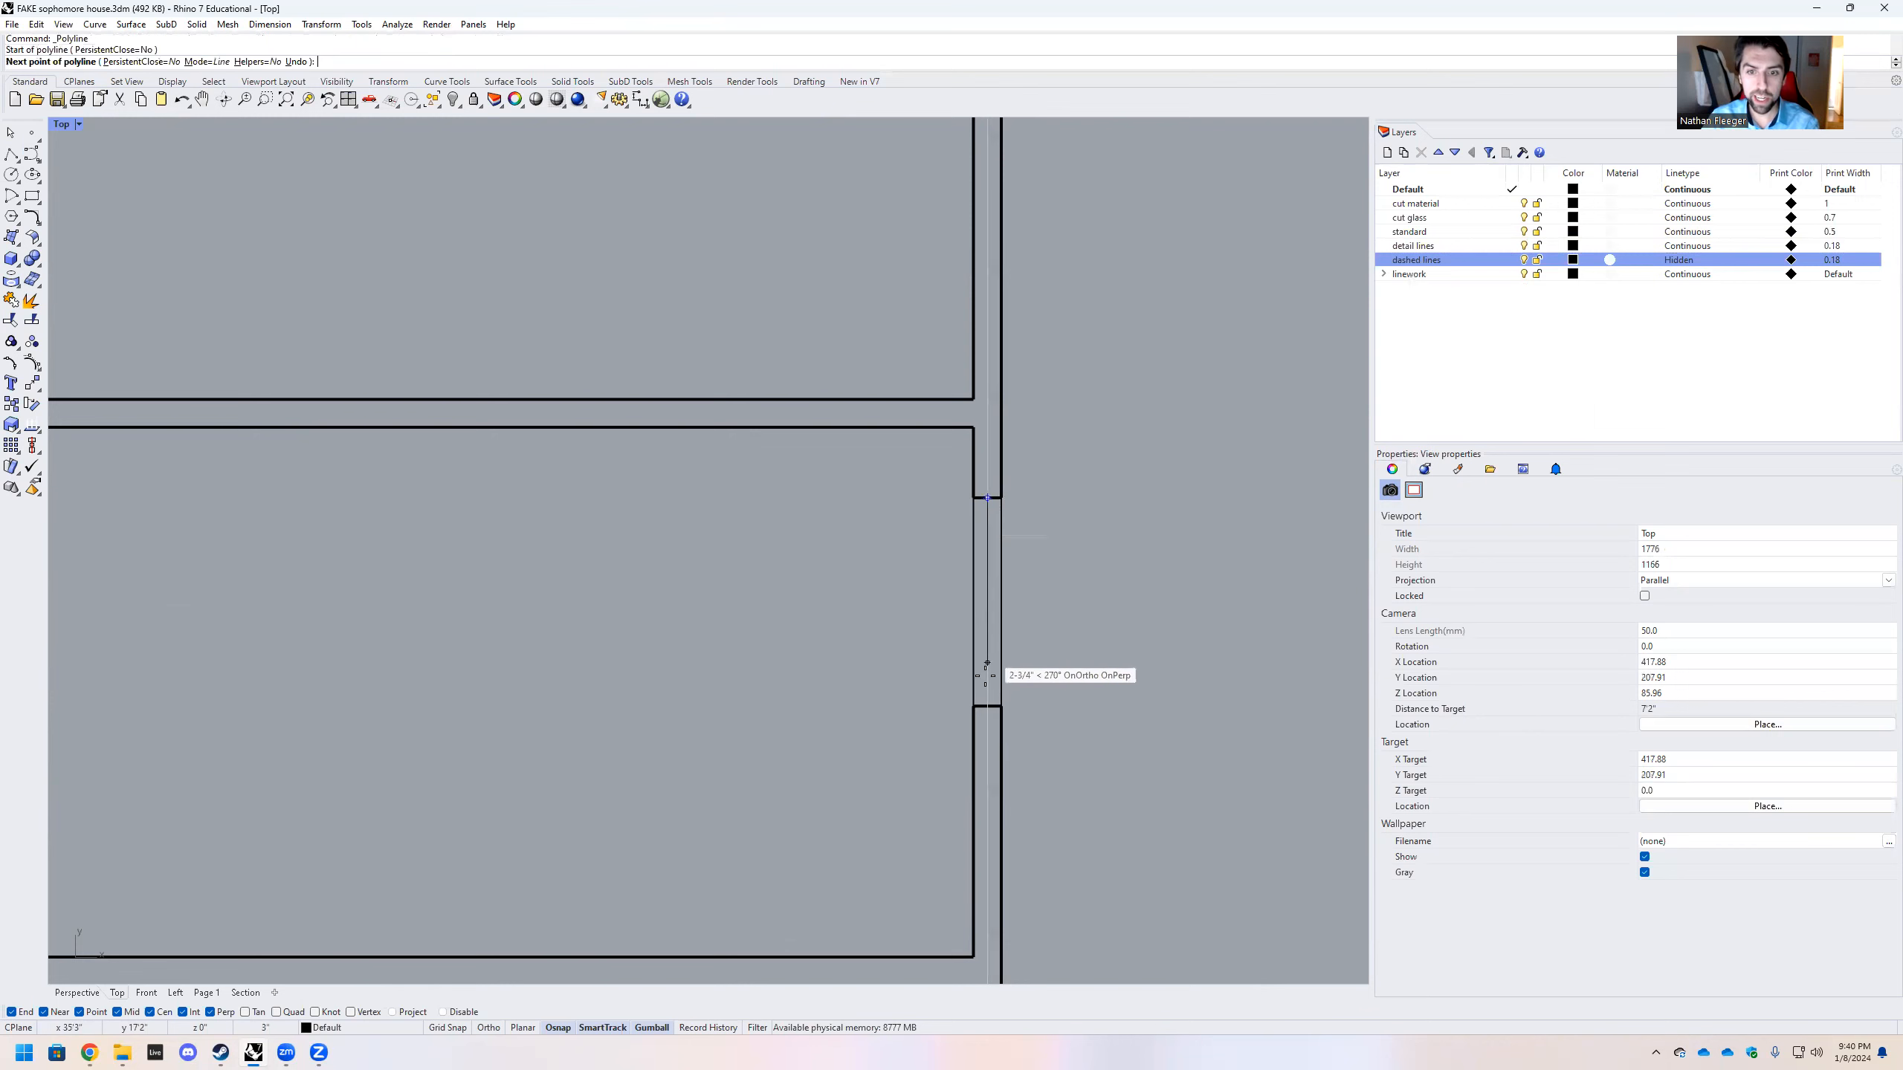
pyautogui.click(987, 705)
pyautogui.press('Return')
# Move the new glazing line in the right window opening to the "cut glass" layer and clear the selection
pyautogui.click(990, 659)
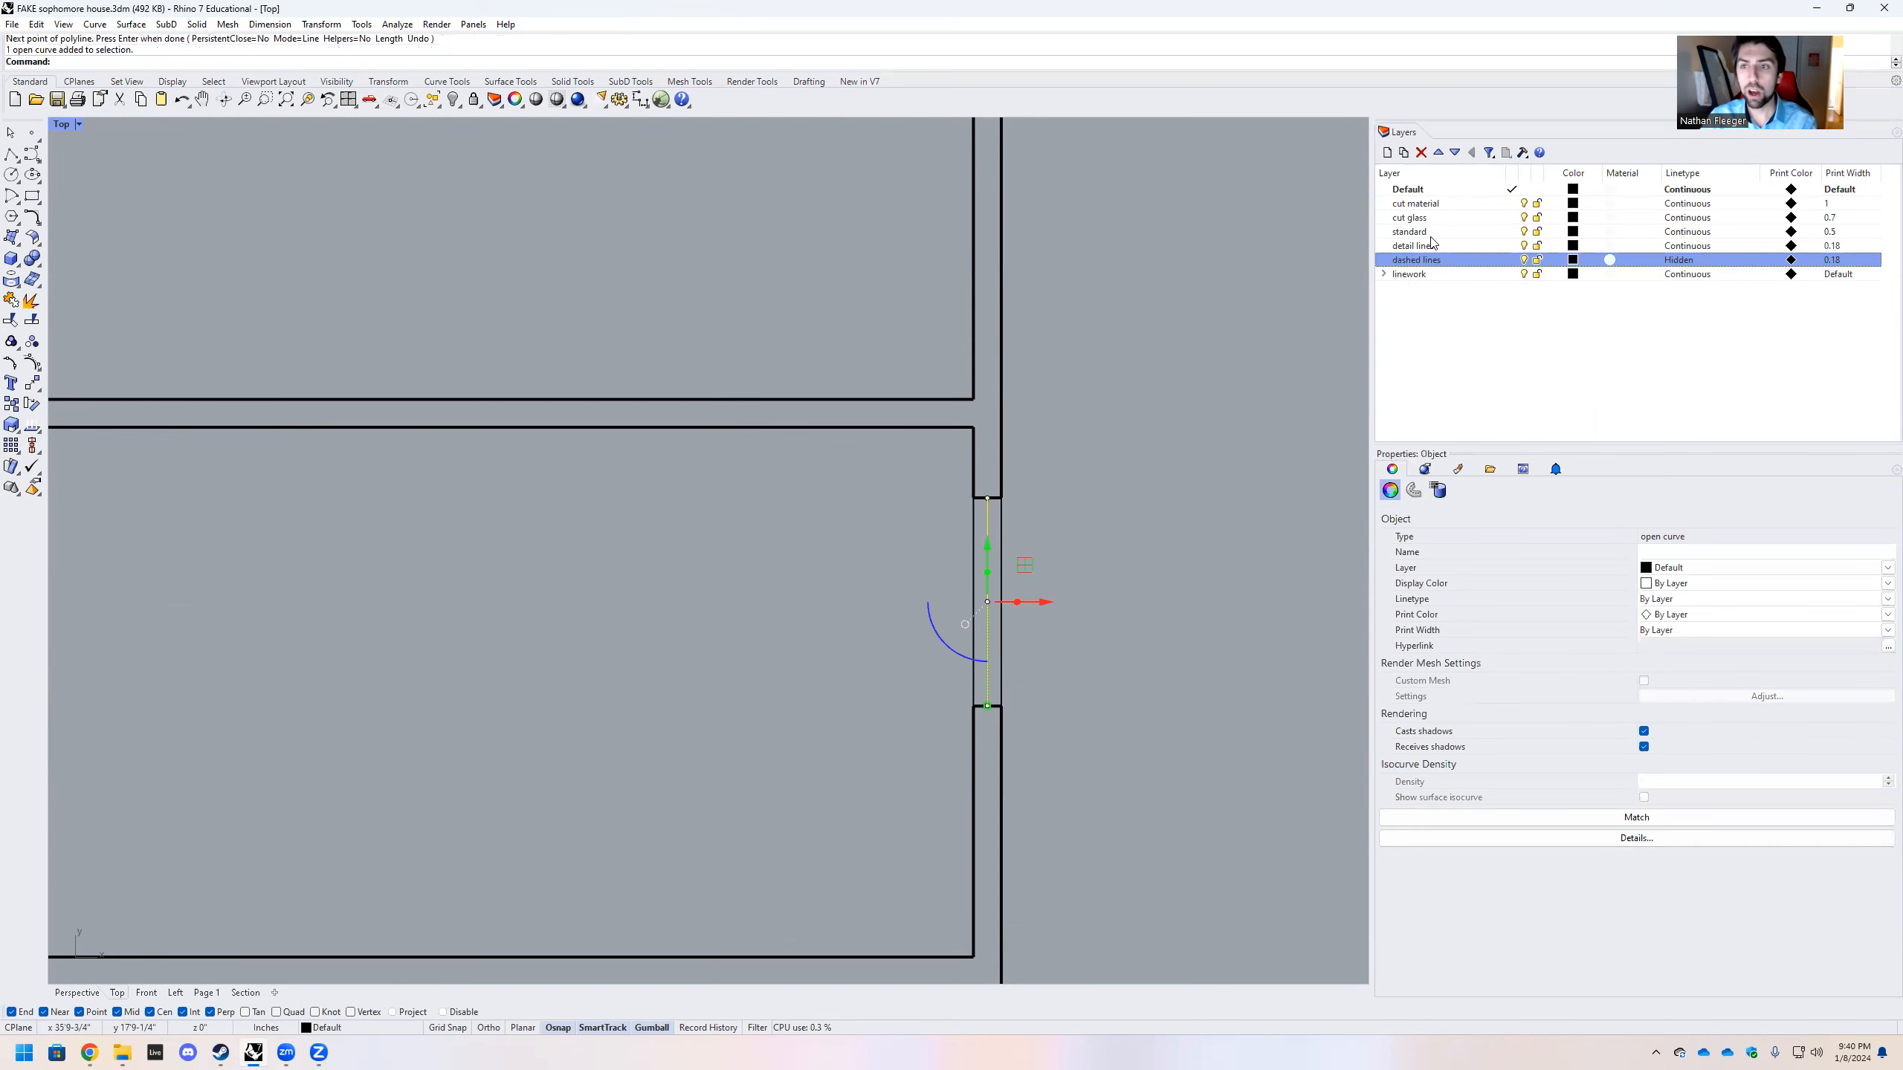
pyautogui.click(1423, 218)
pyautogui.rightClick(1423, 217)
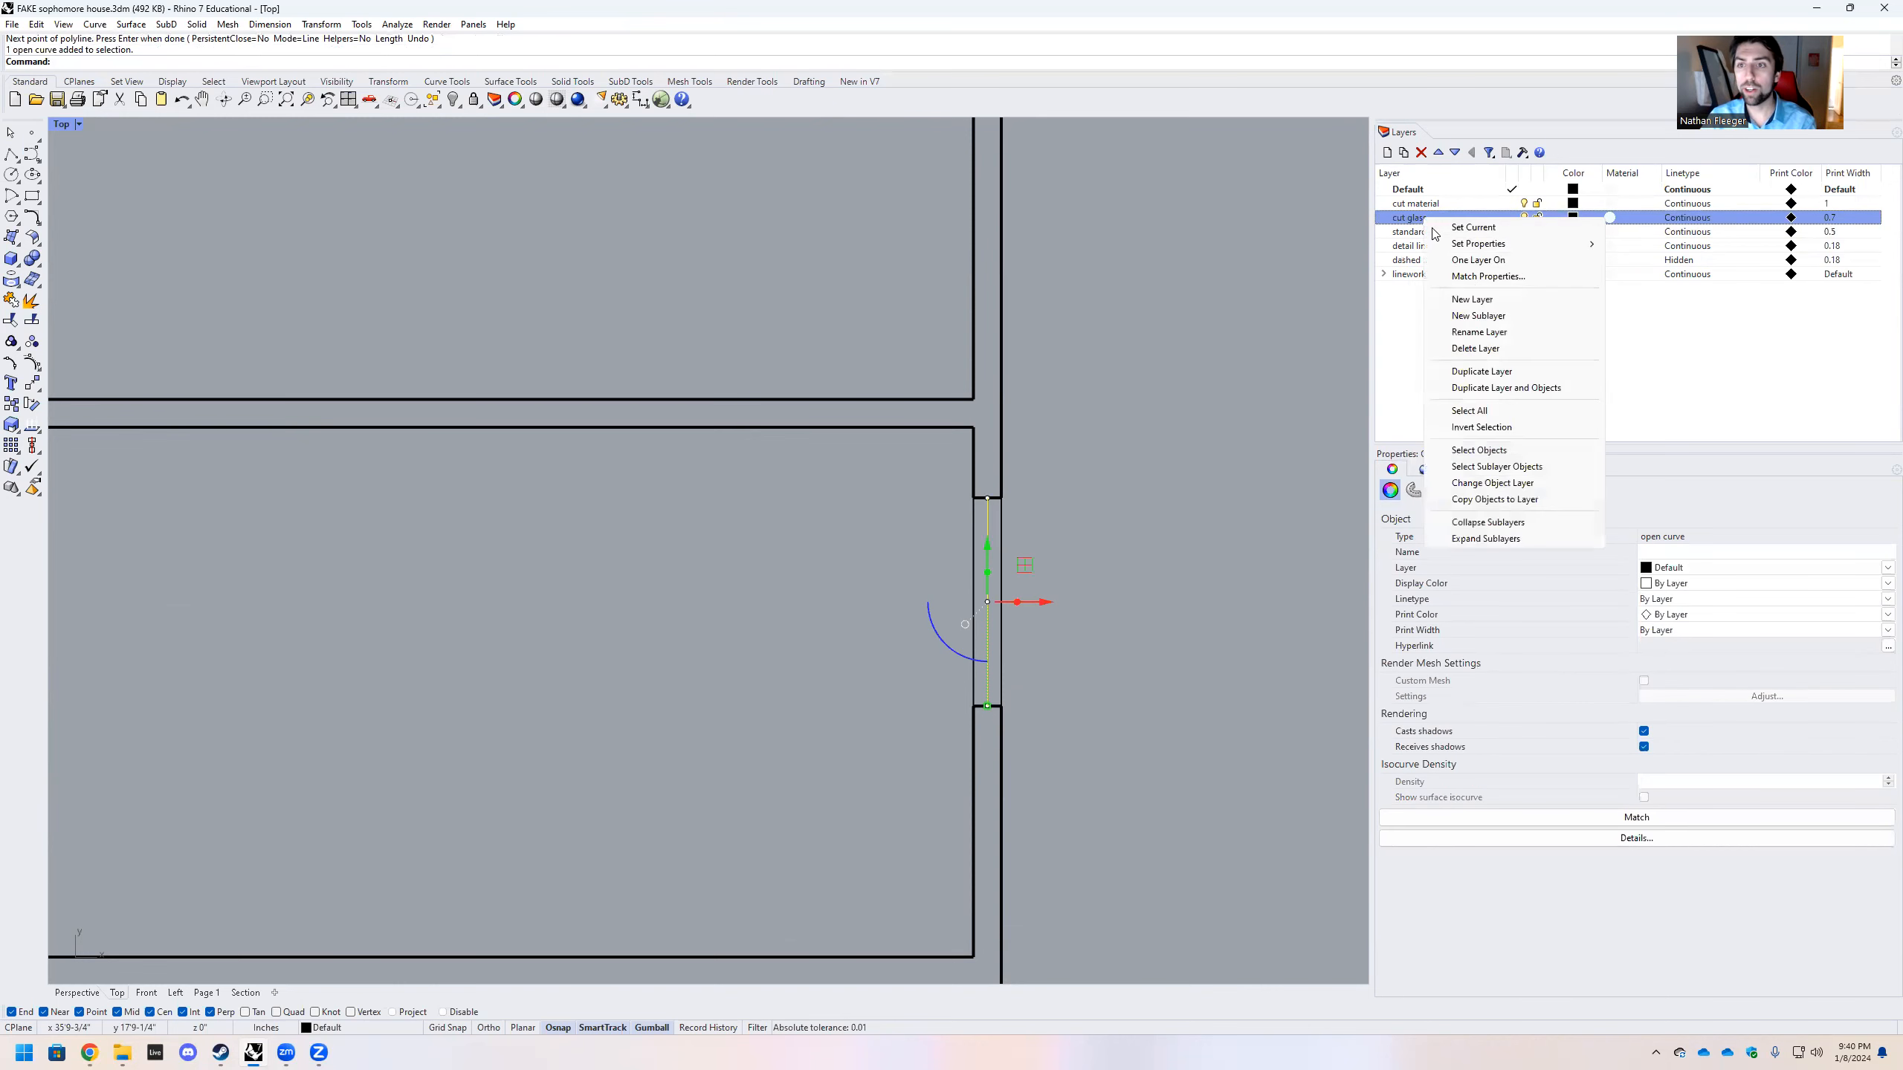
pyautogui.click(1495, 484)
pyautogui.click(1203, 429)
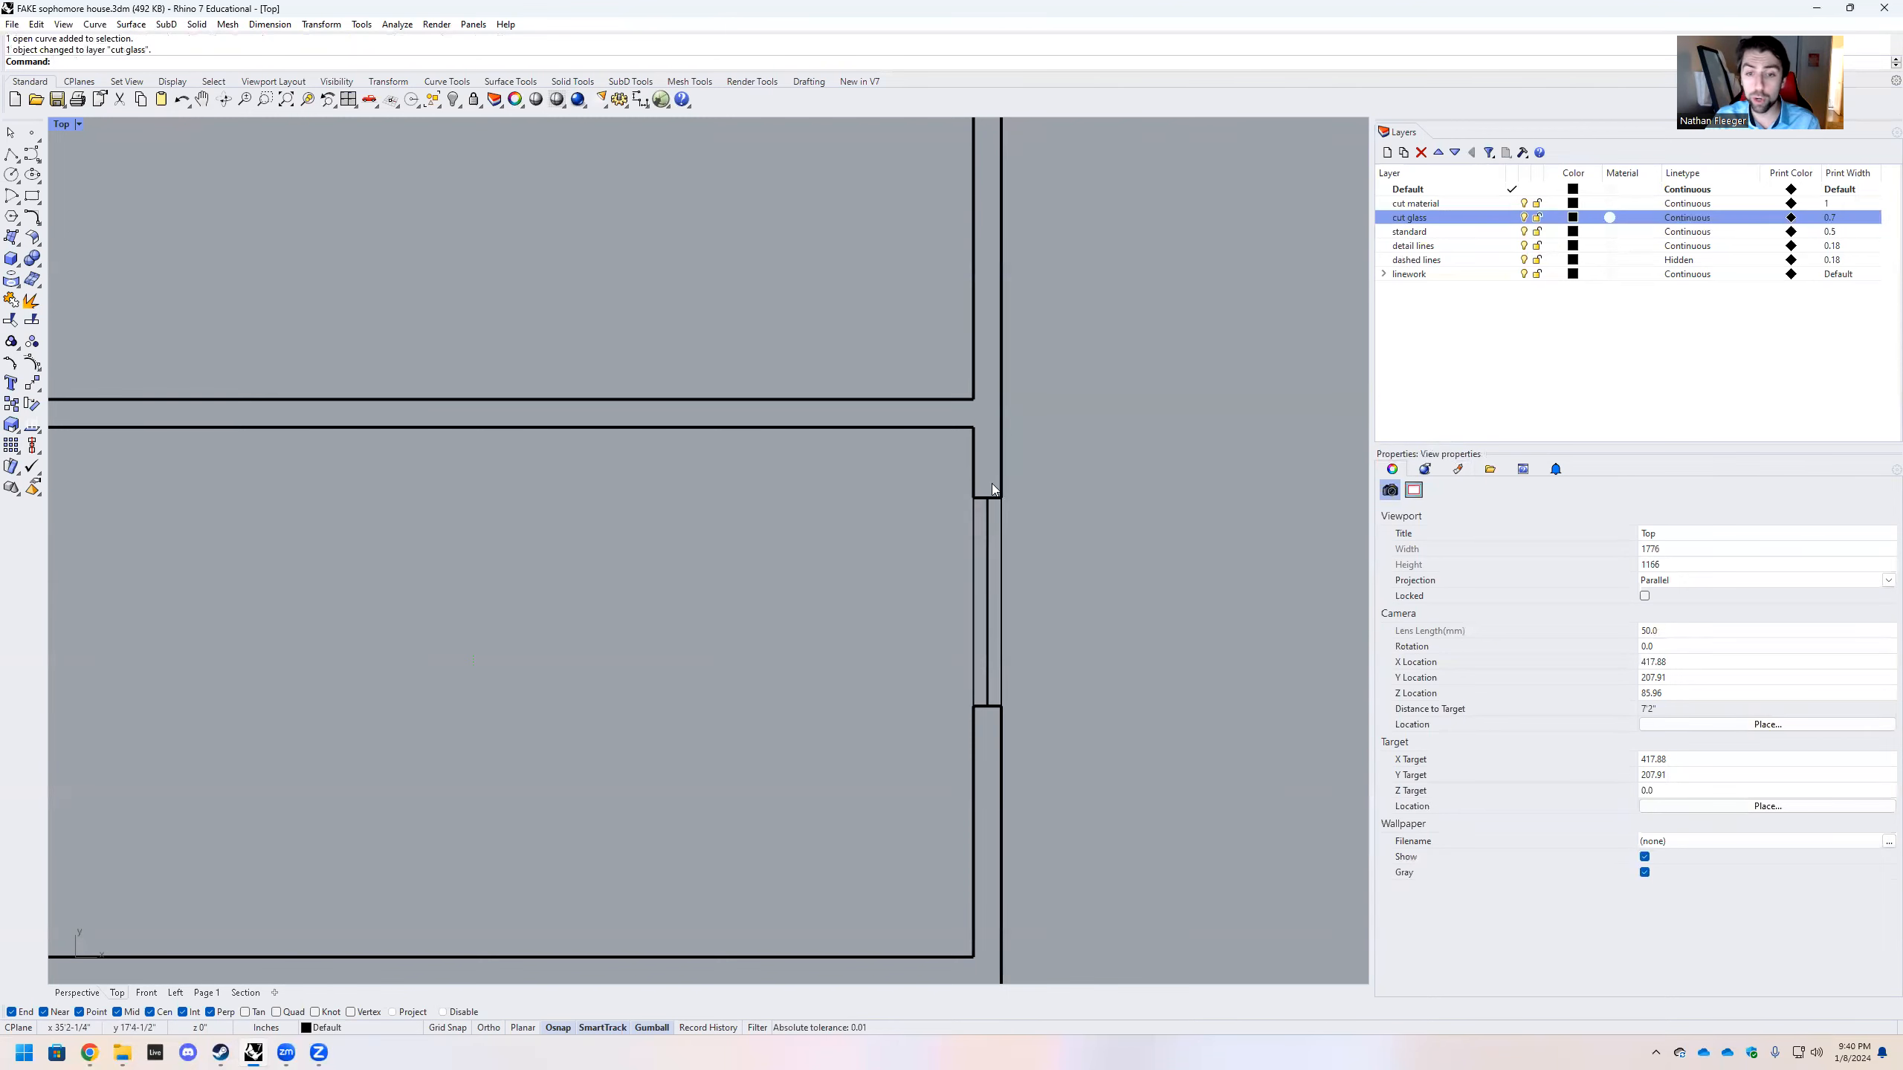
pyautogui.scroll(-5, 1198, 666)
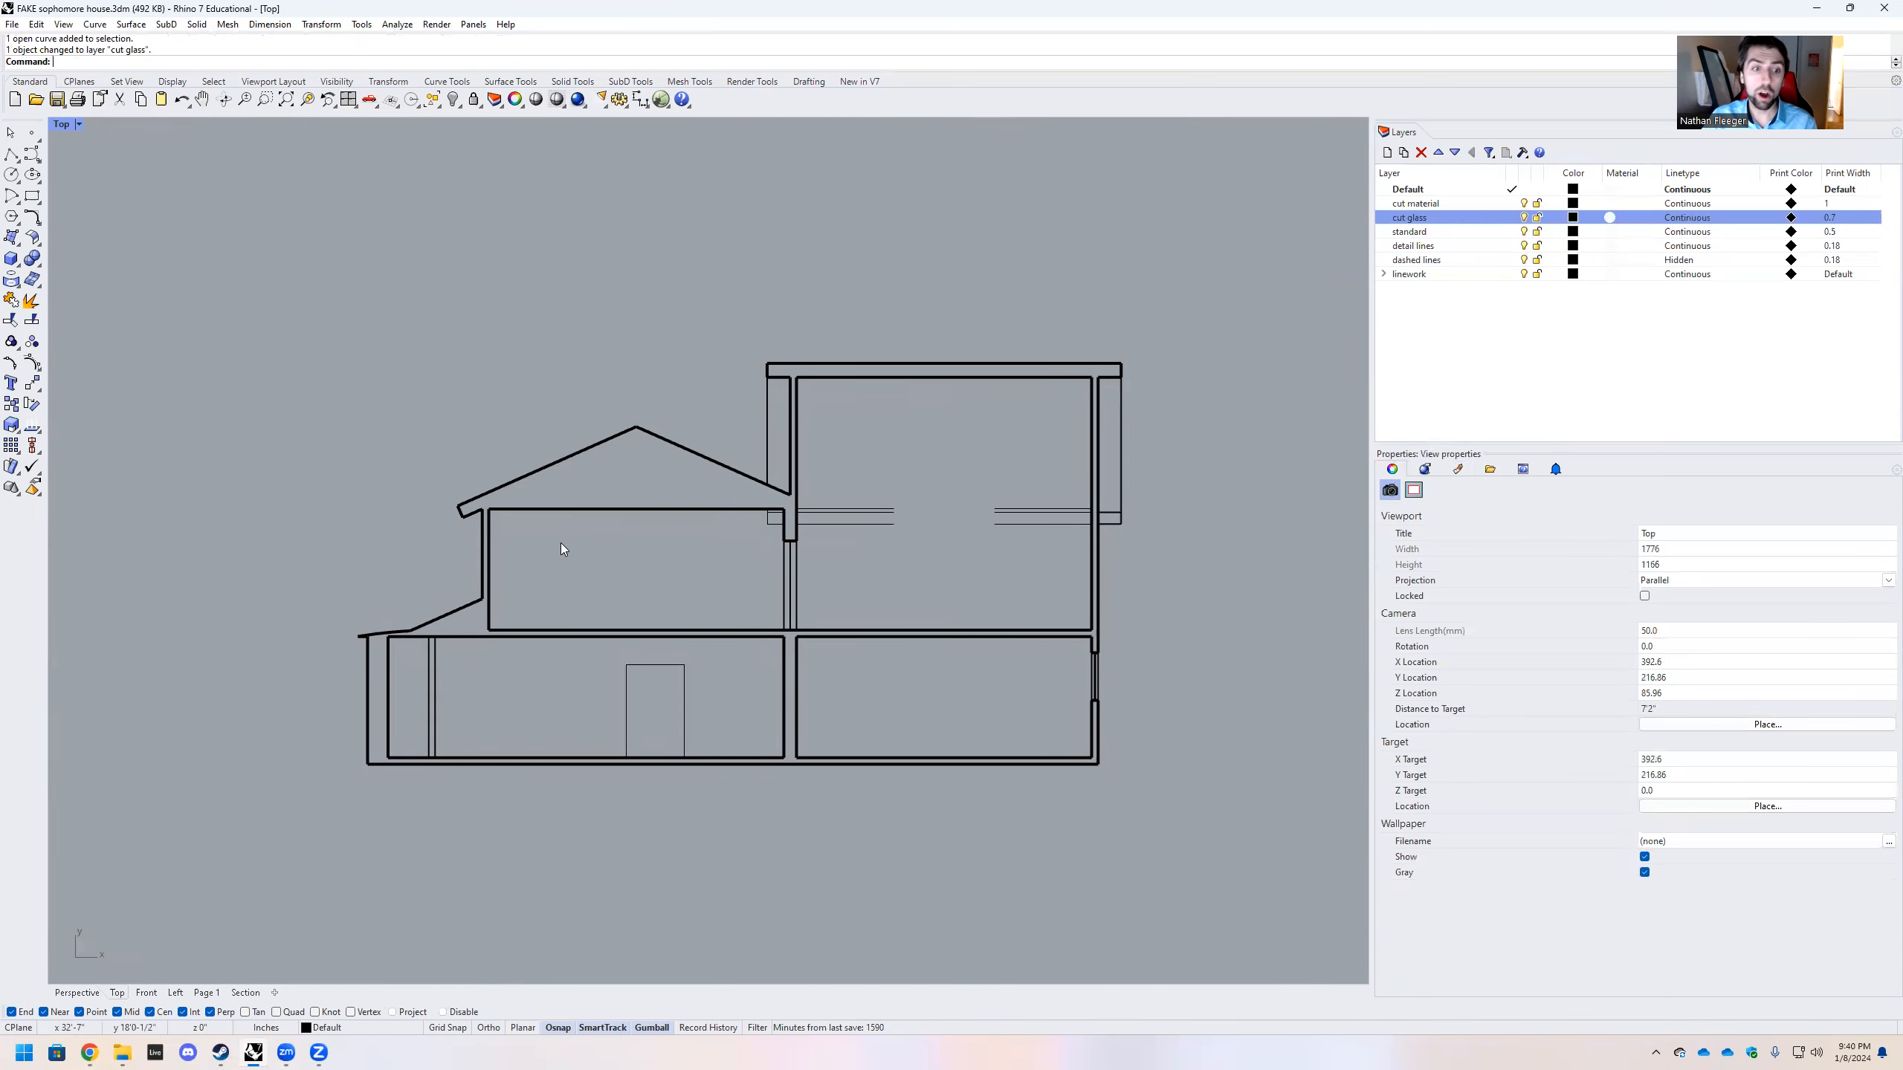
pyautogui.scroll(5, 283, 606)
pyautogui.scroll(-7, 269, 596)
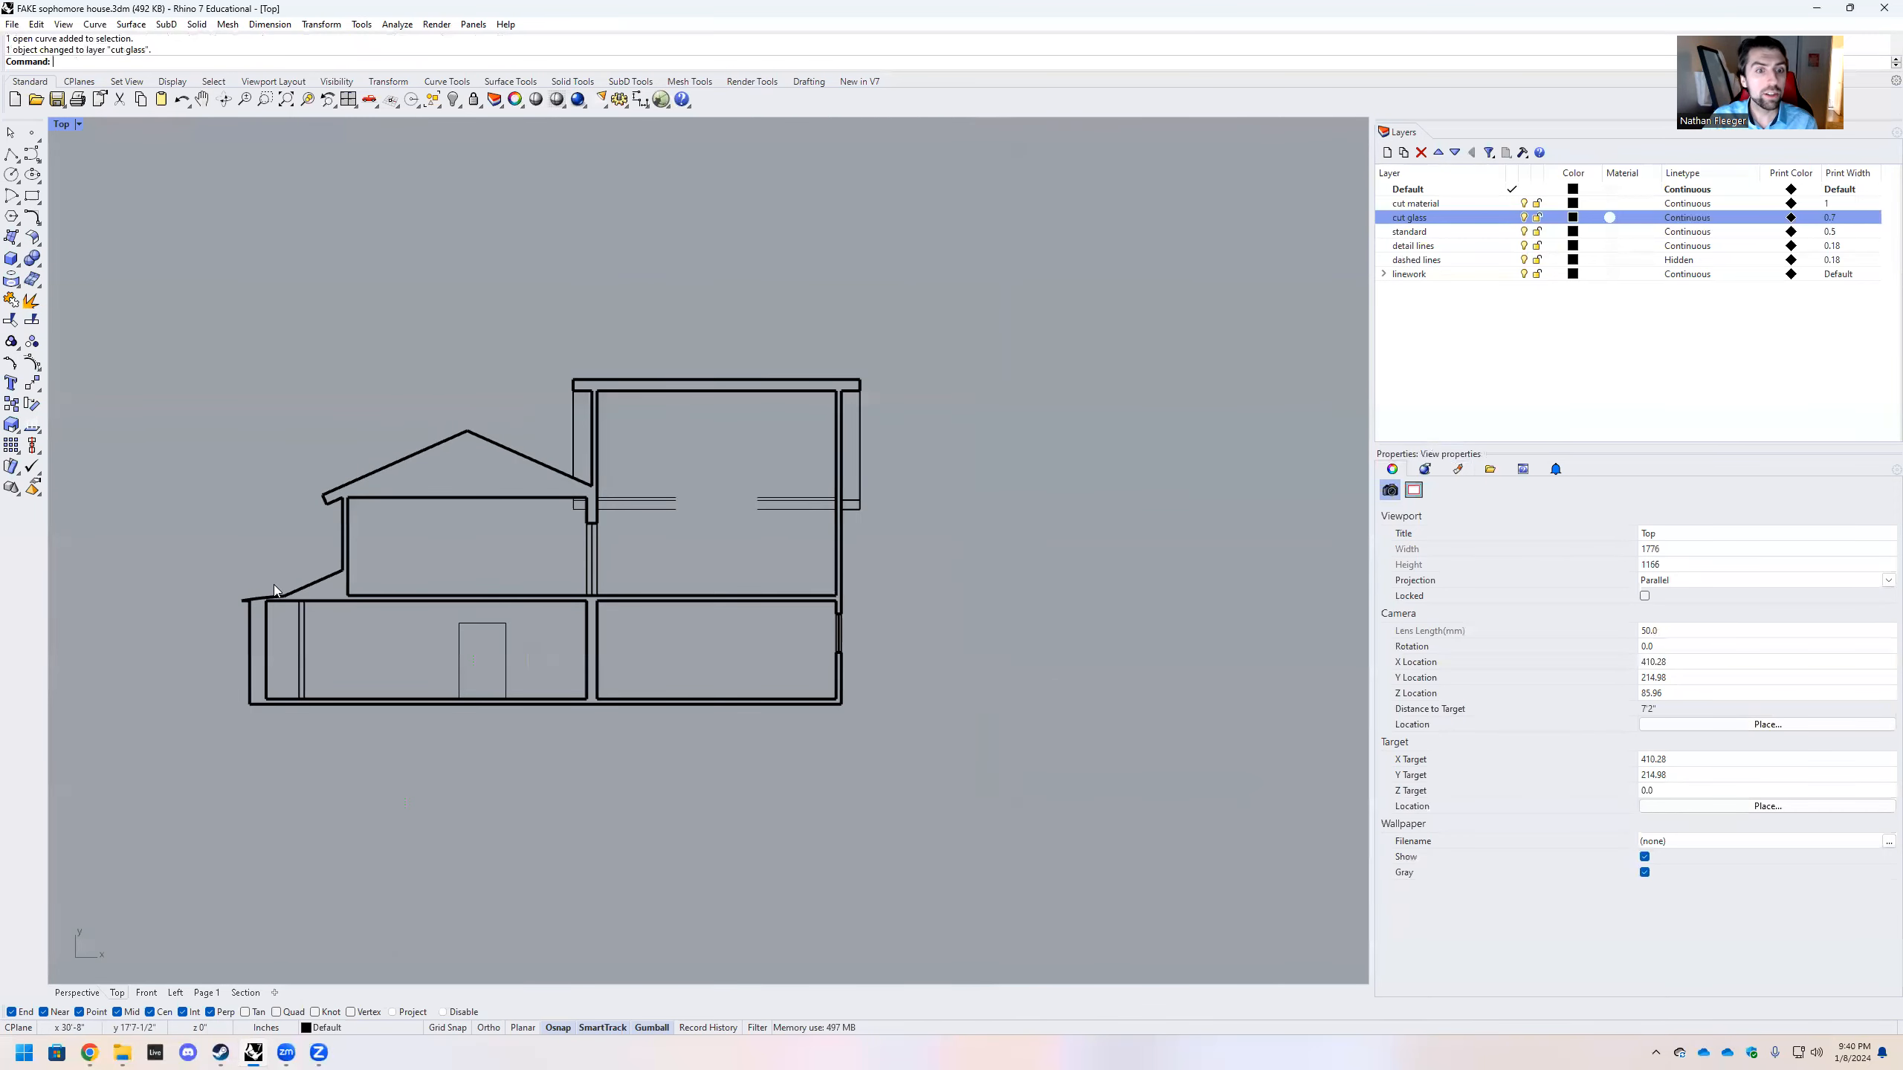
pyautogui.scroll(4, 659, 509)
pyautogui.scroll(-2, 811, 578)
pyautogui.scroll(6, 422, 525)
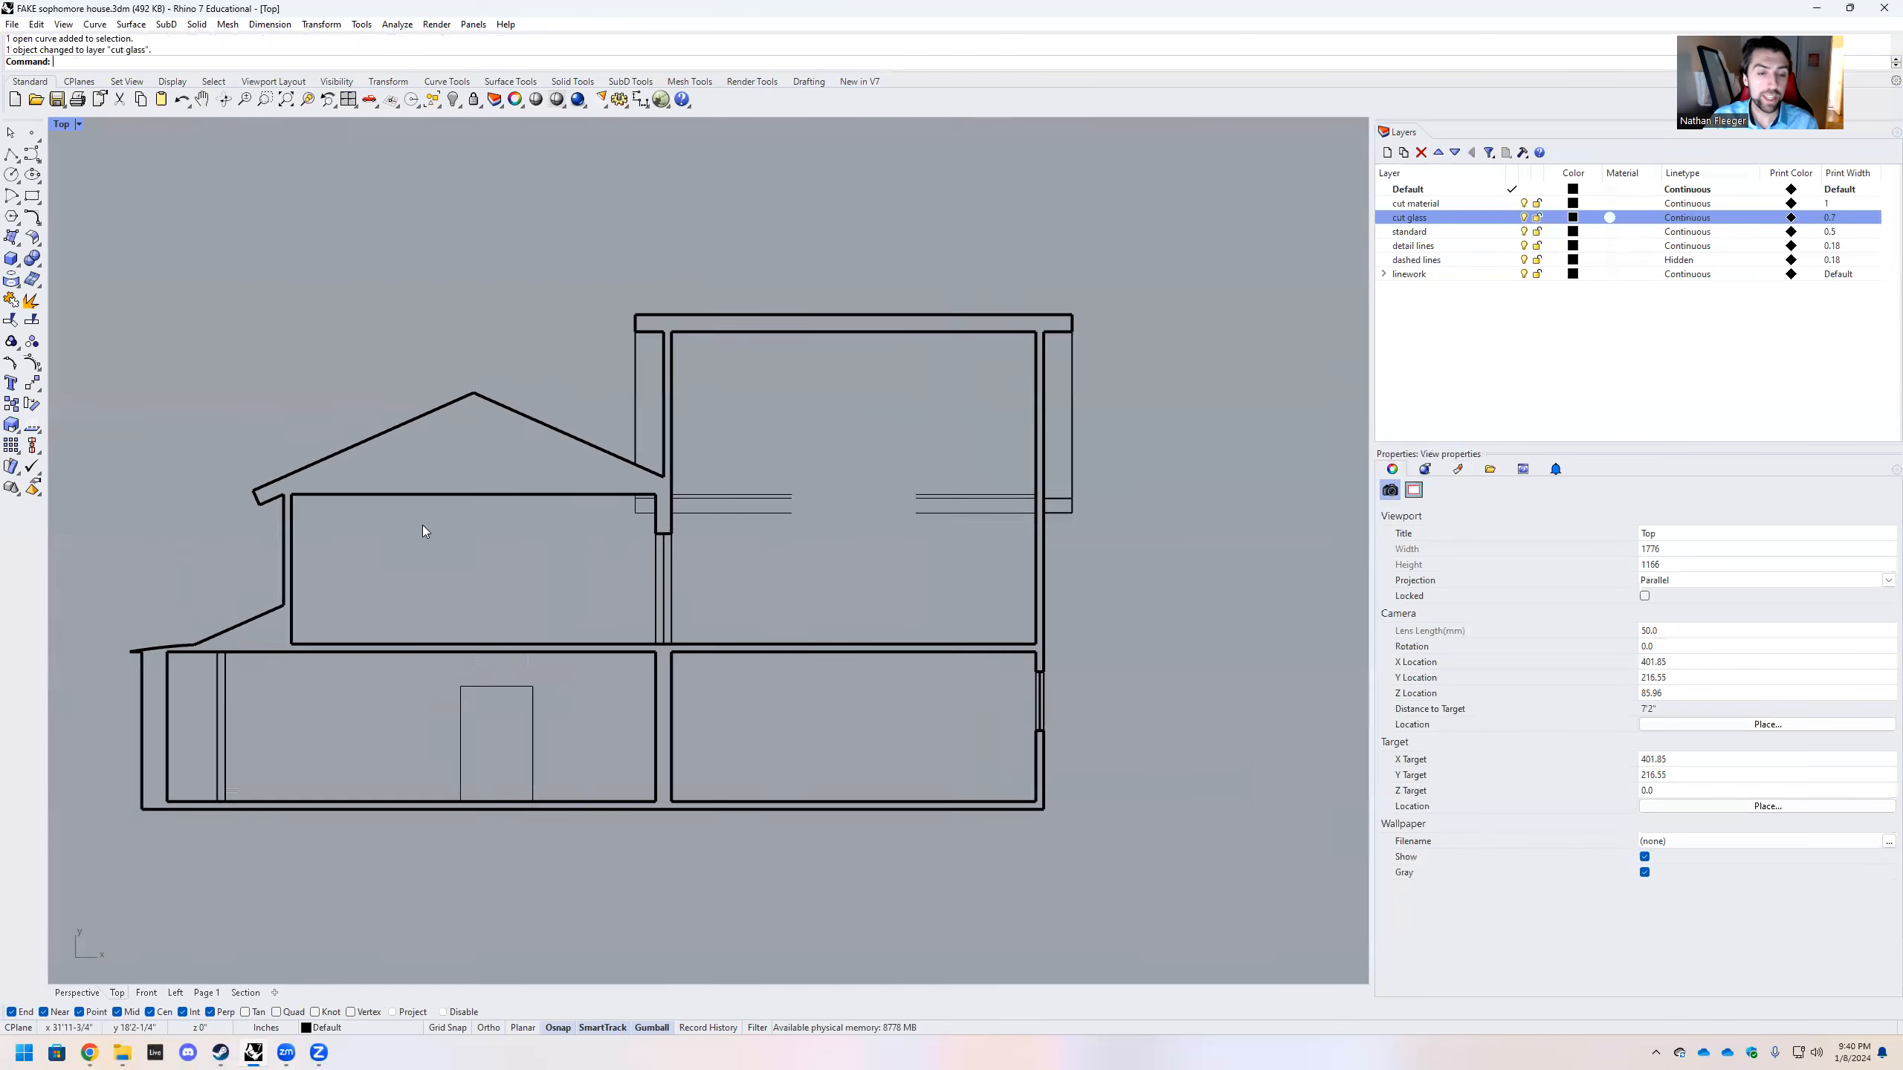
pyautogui.scroll(-4, 791, 569)
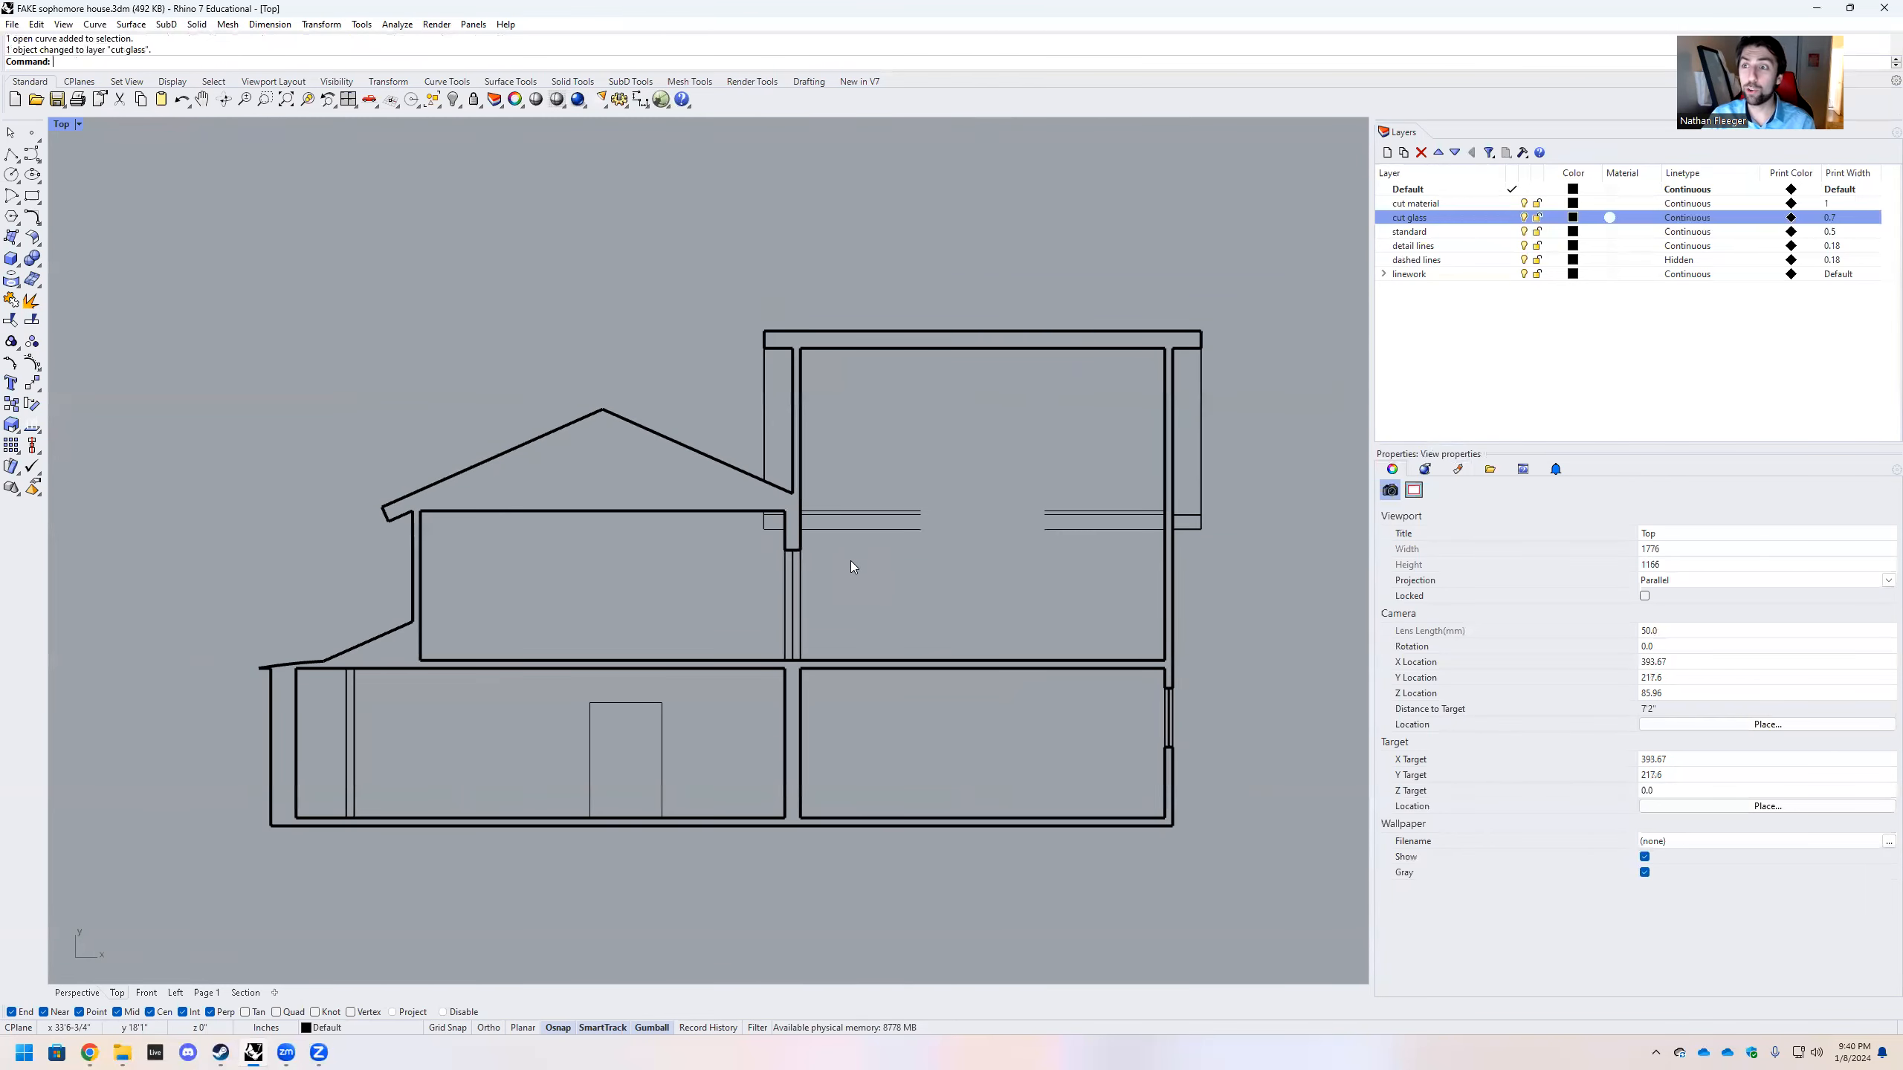
# Draw an upright window rectangle on the back wall of the upper left room, near the room's left wall
pyautogui.click(32, 196)
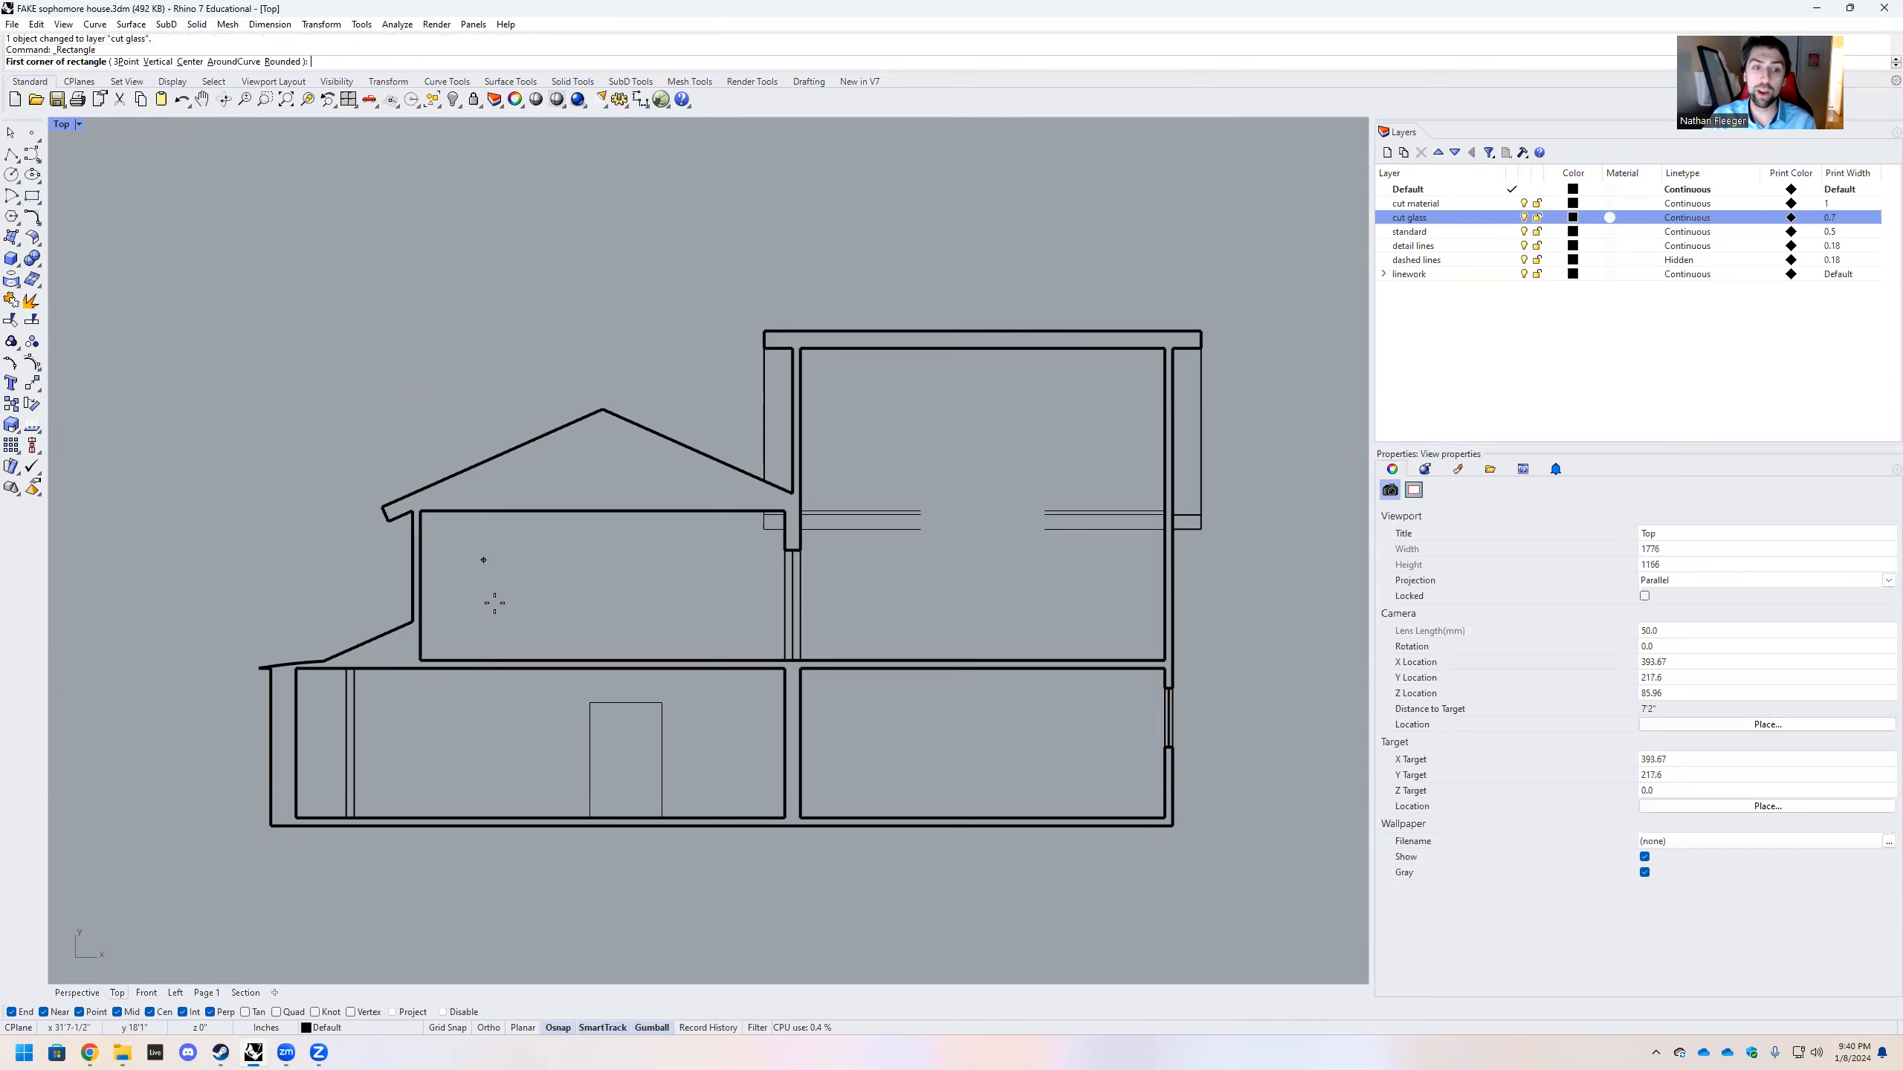
pyautogui.scroll(2, 494, 603)
pyautogui.click(469, 619)
pyautogui.click(548, 504)
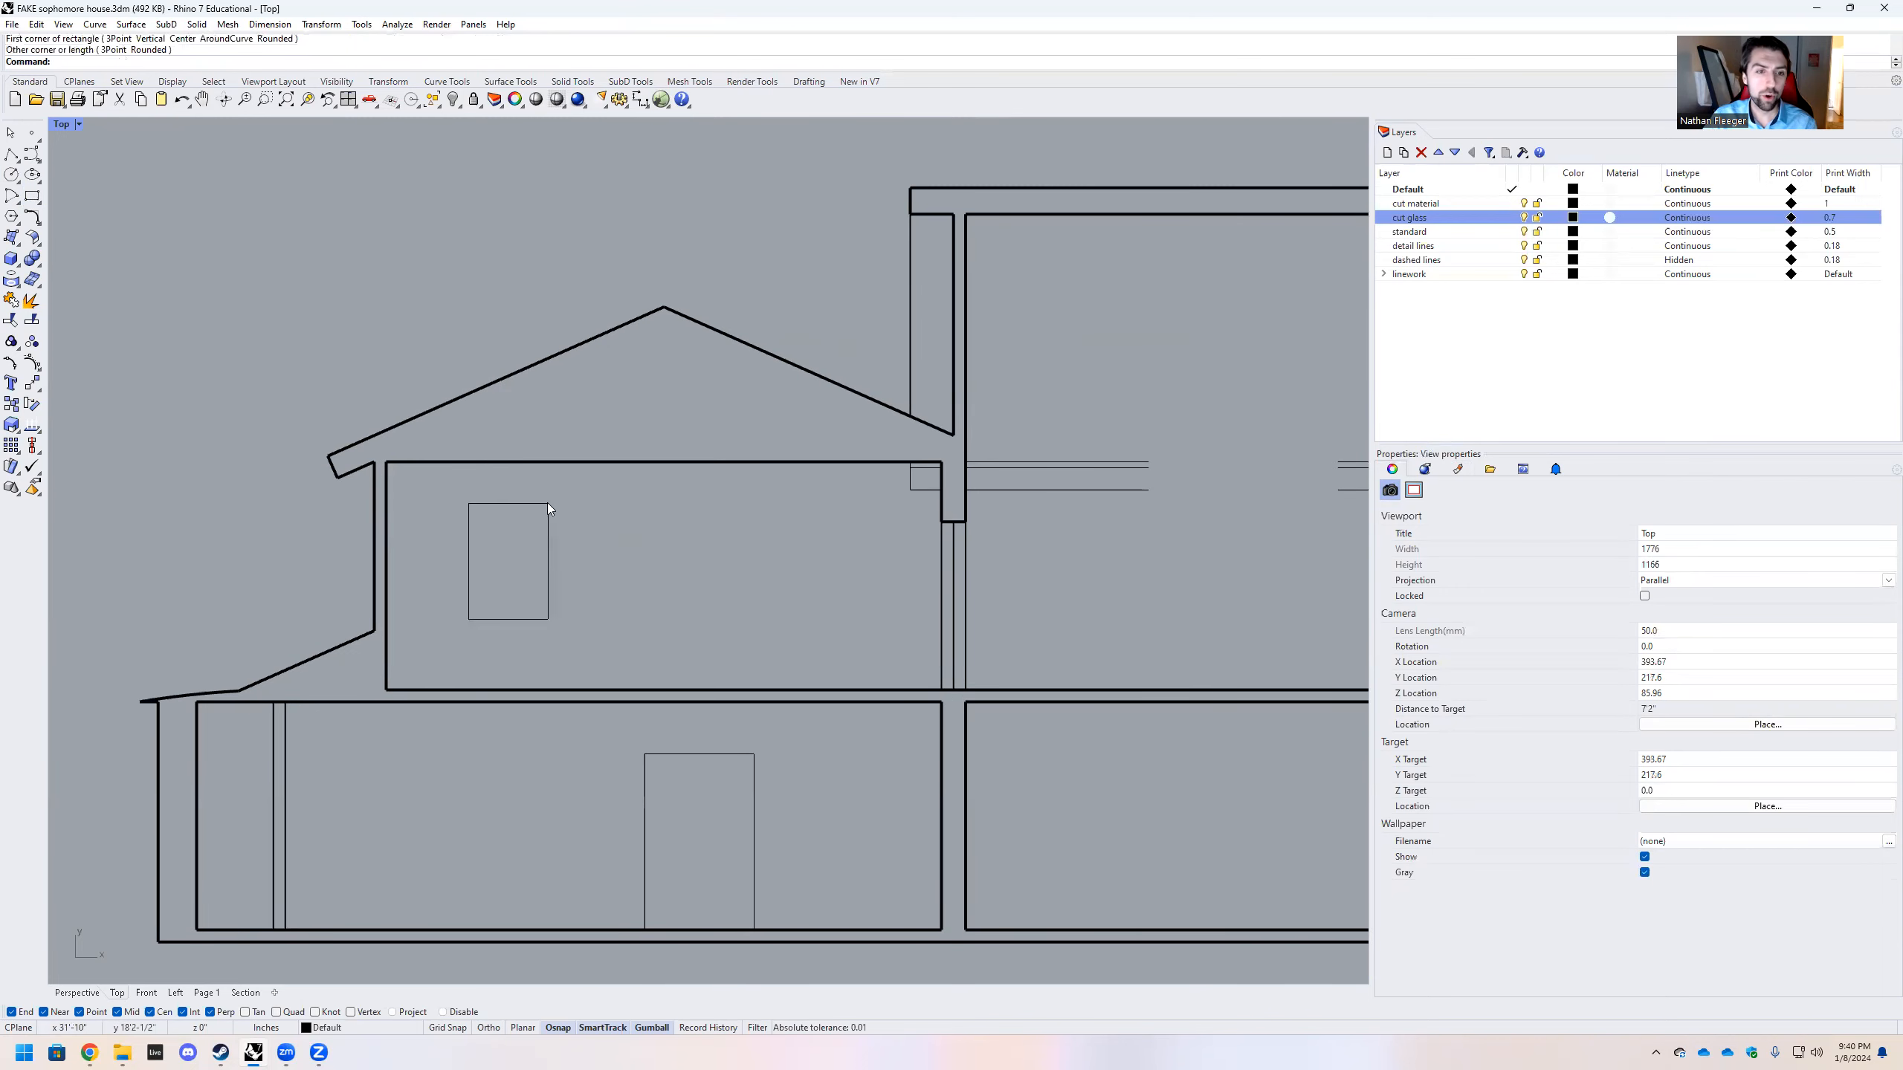
# Copy the window rectangle twice and space the copies along the upper left room, making a row of three windows
pyautogui.click(548, 592)
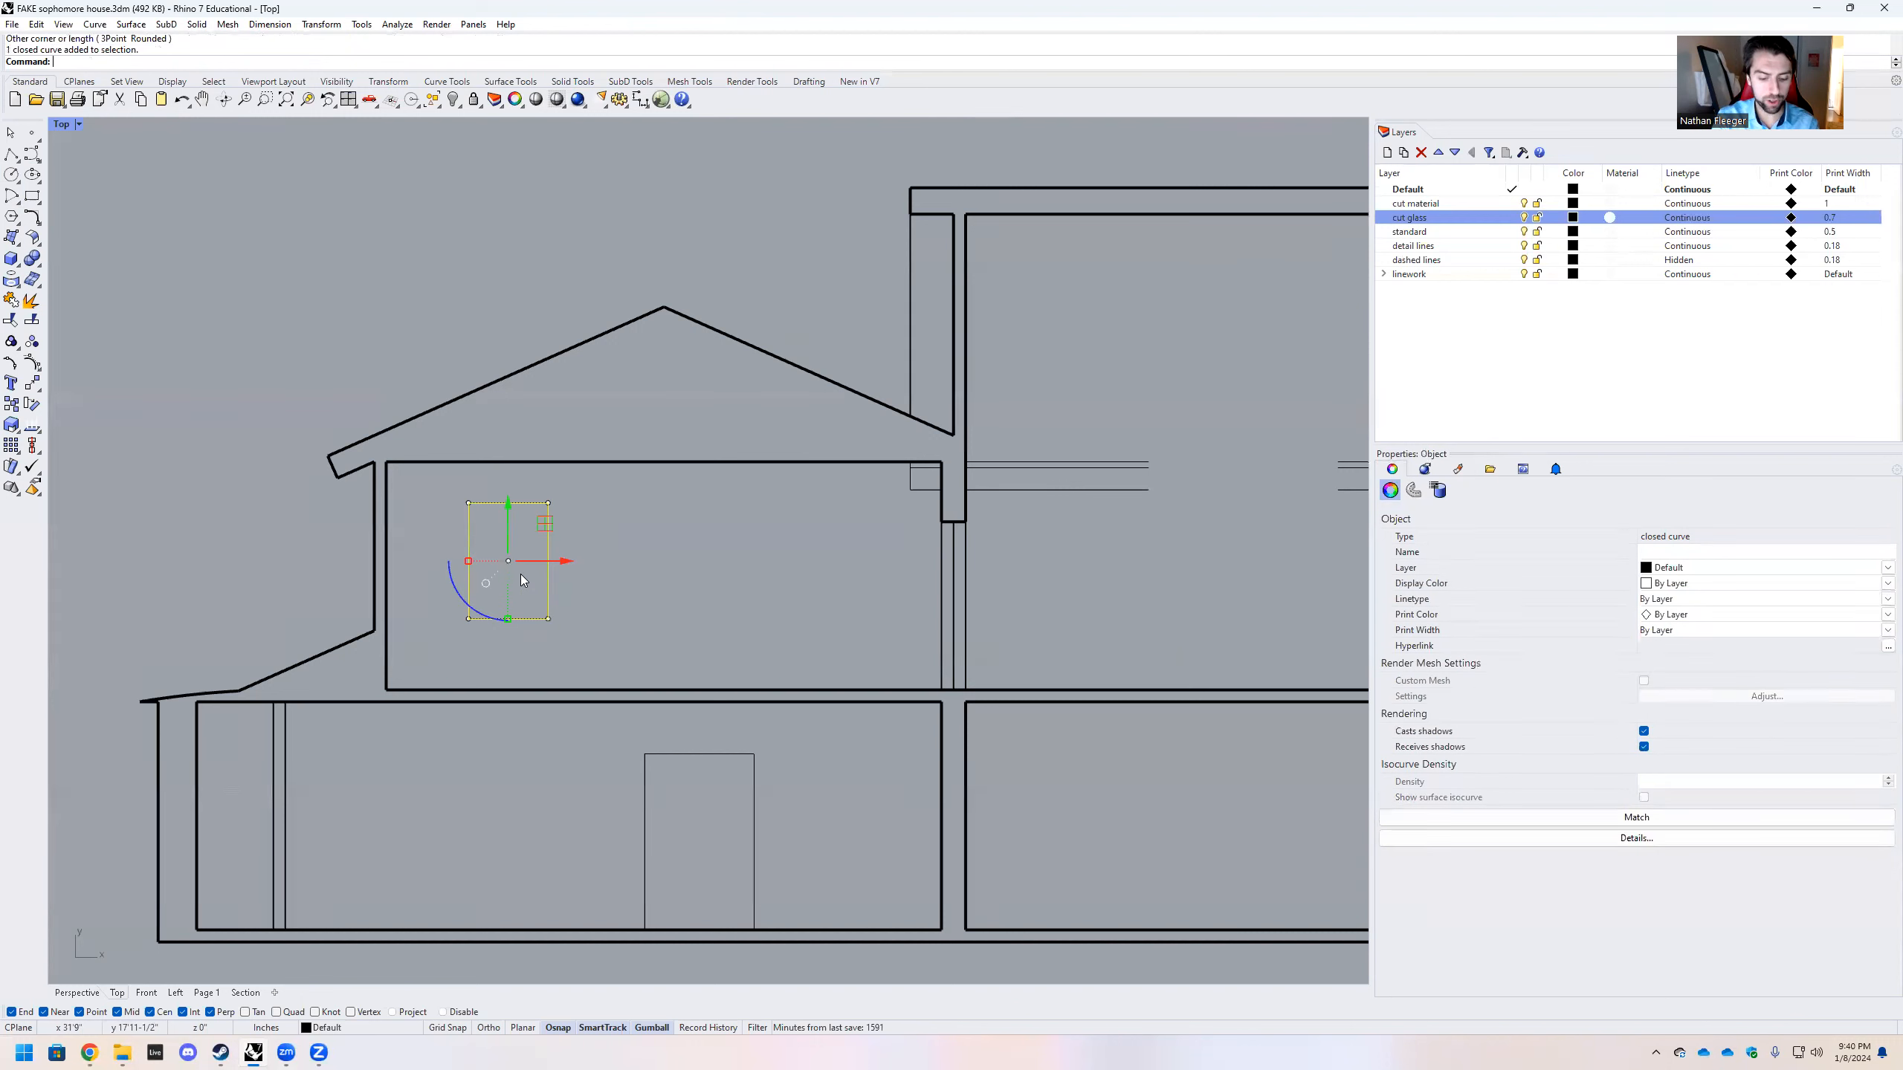
pyautogui.hotkey('ctrl', 'c')
pyautogui.hotkey('ctrl', 'v')
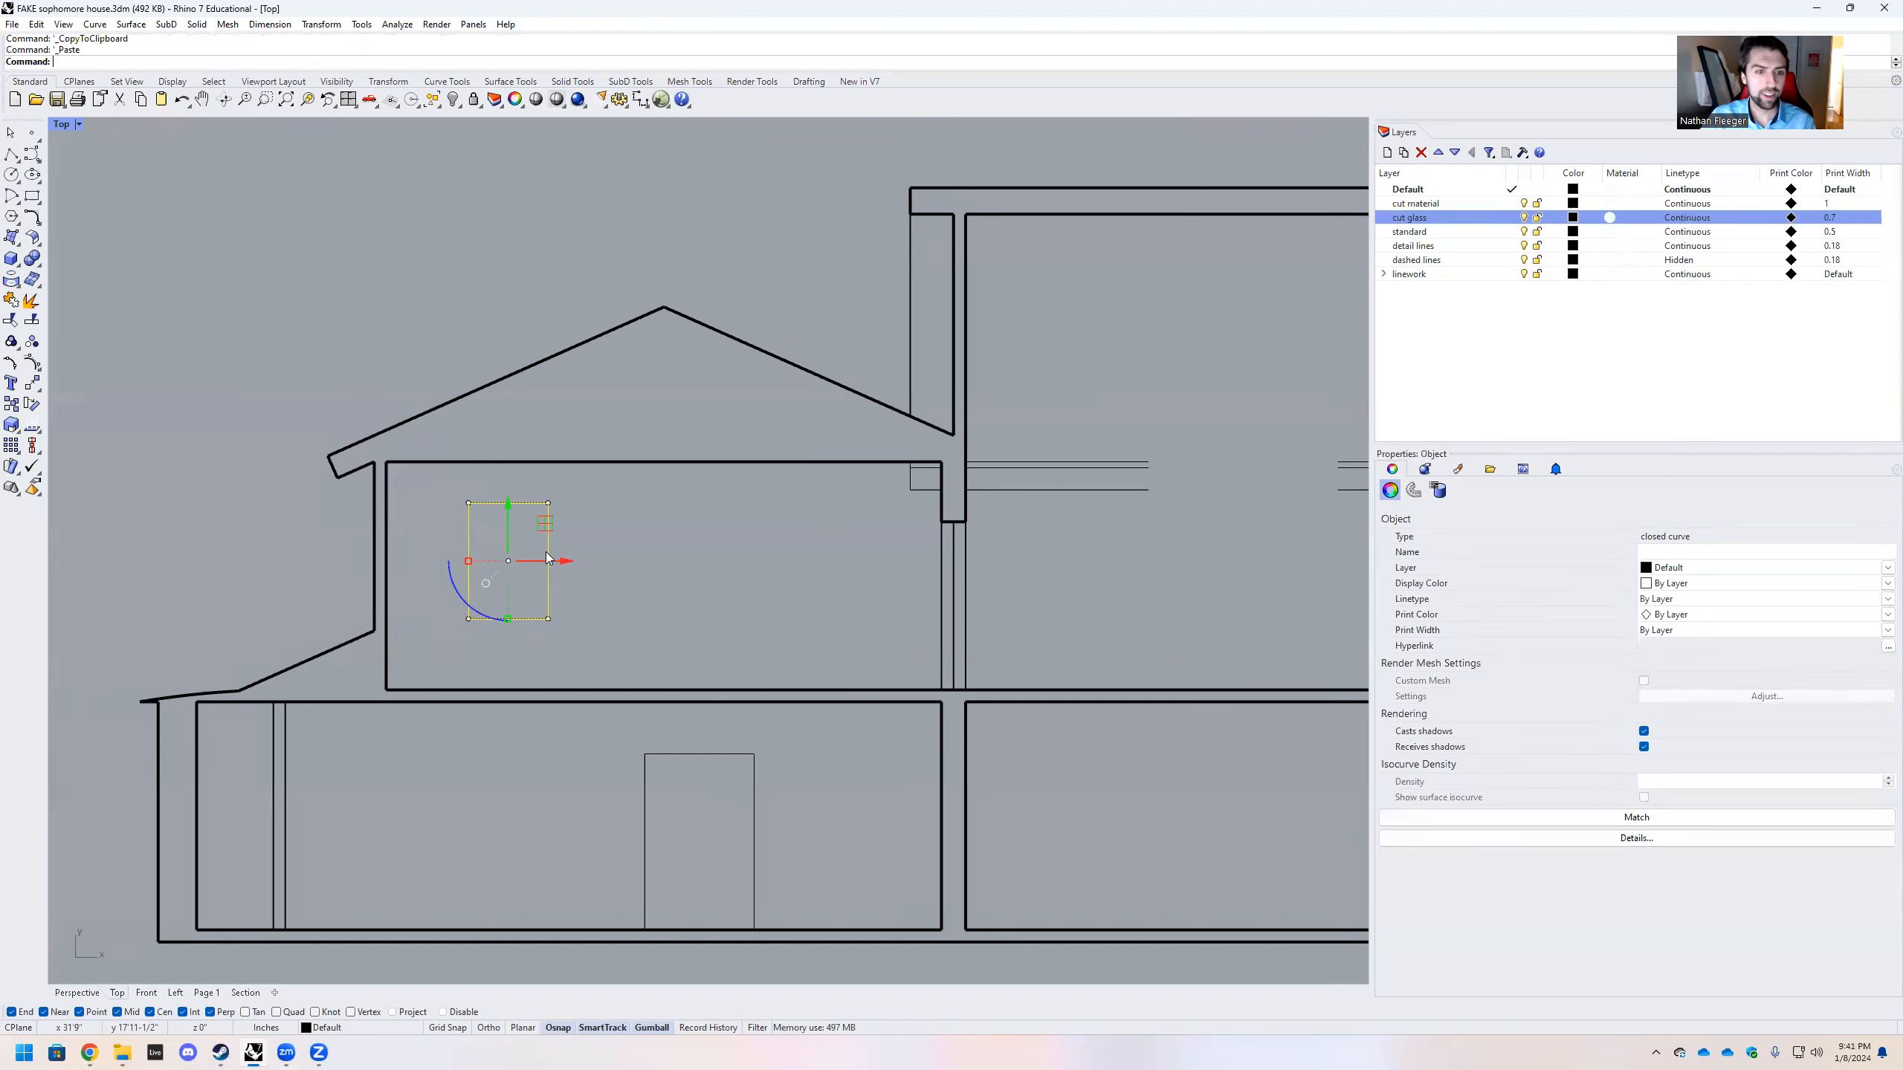
pyautogui.moveTo(566, 559); pyautogui.dragTo(717, 577)
pyautogui.hotkey('ctrl', 'v')
pyautogui.moveTo(559, 564); pyautogui.dragTo(448, 483)
# Move the upper left room's three window rectangles to the "detail lines" layer and clear the selection
pyautogui.click(870, 647)
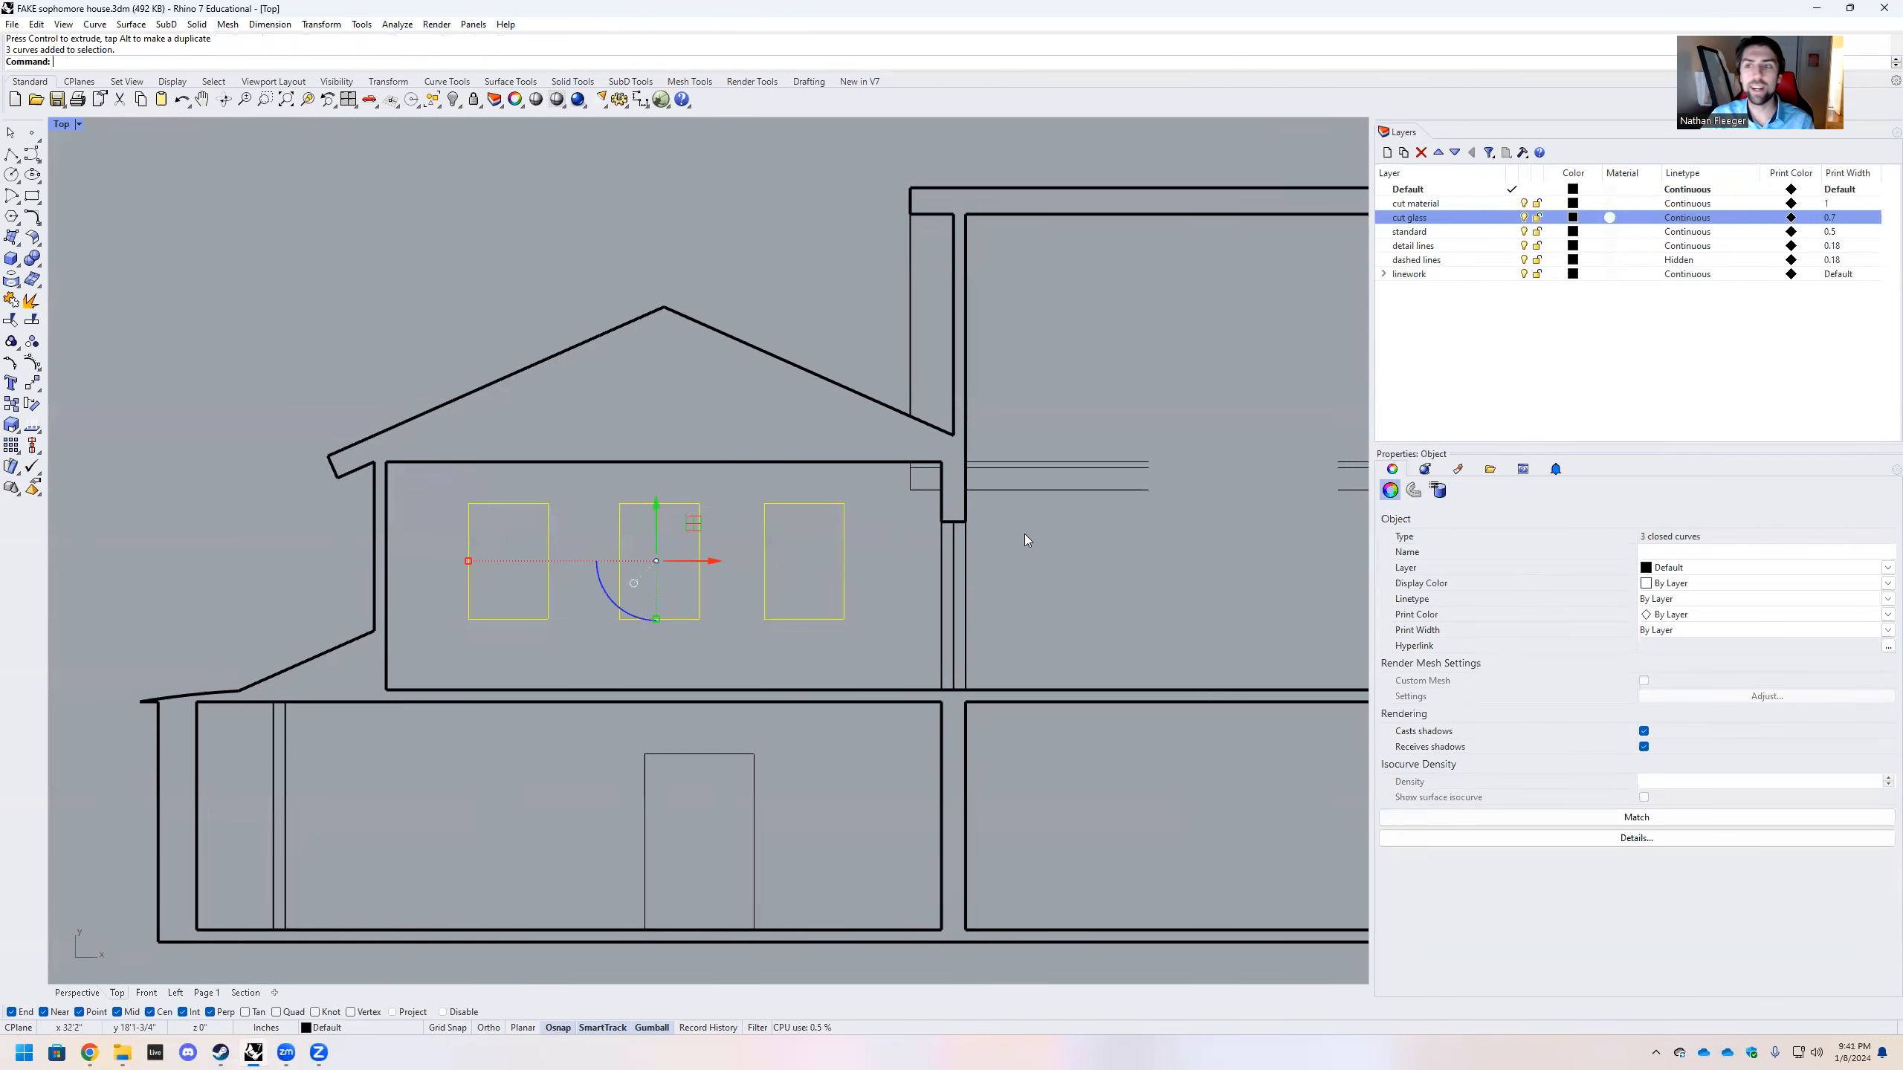
pyautogui.click(1427, 249)
pyautogui.rightClick(1427, 249)
pyautogui.click(1472, 514)
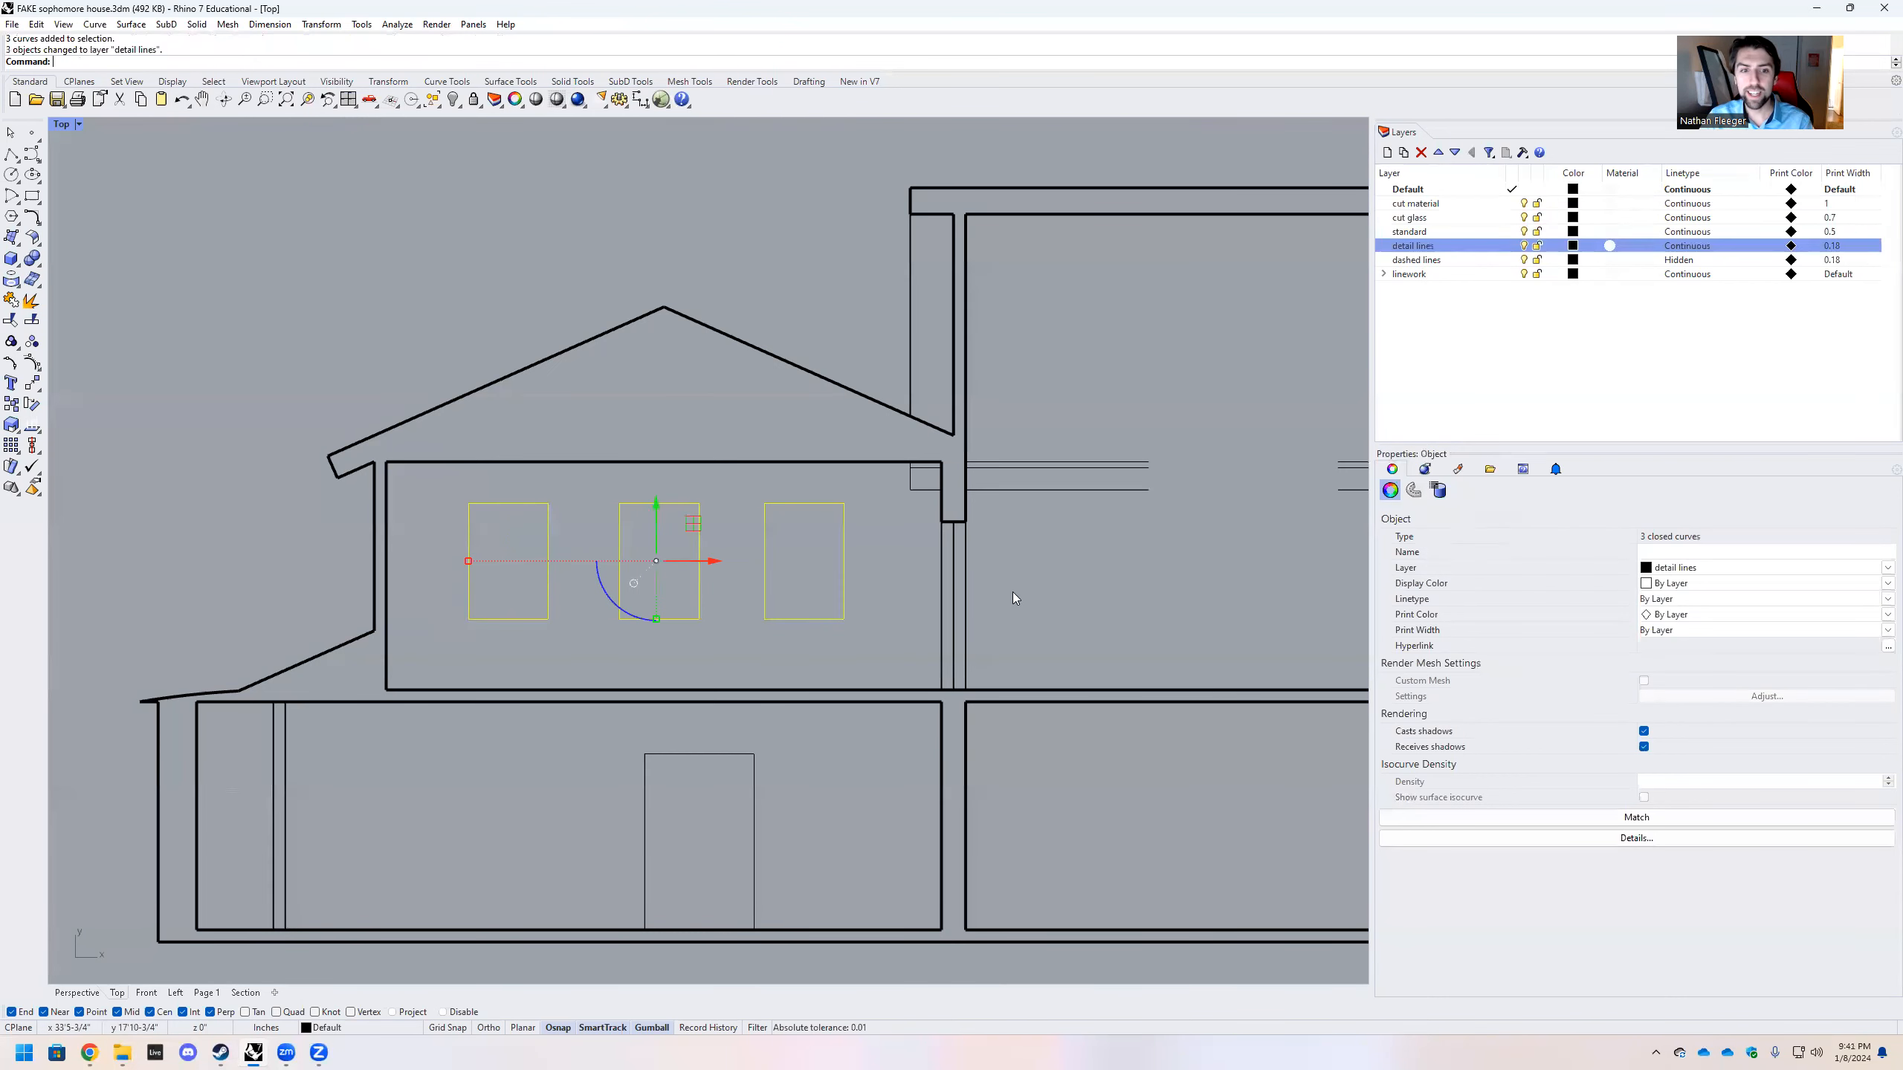
pyautogui.click(880, 621)
# Copy the three upper left window rectangles and place the copies in a row in the lower right room
pyautogui.scroll(-3, 519, 529)
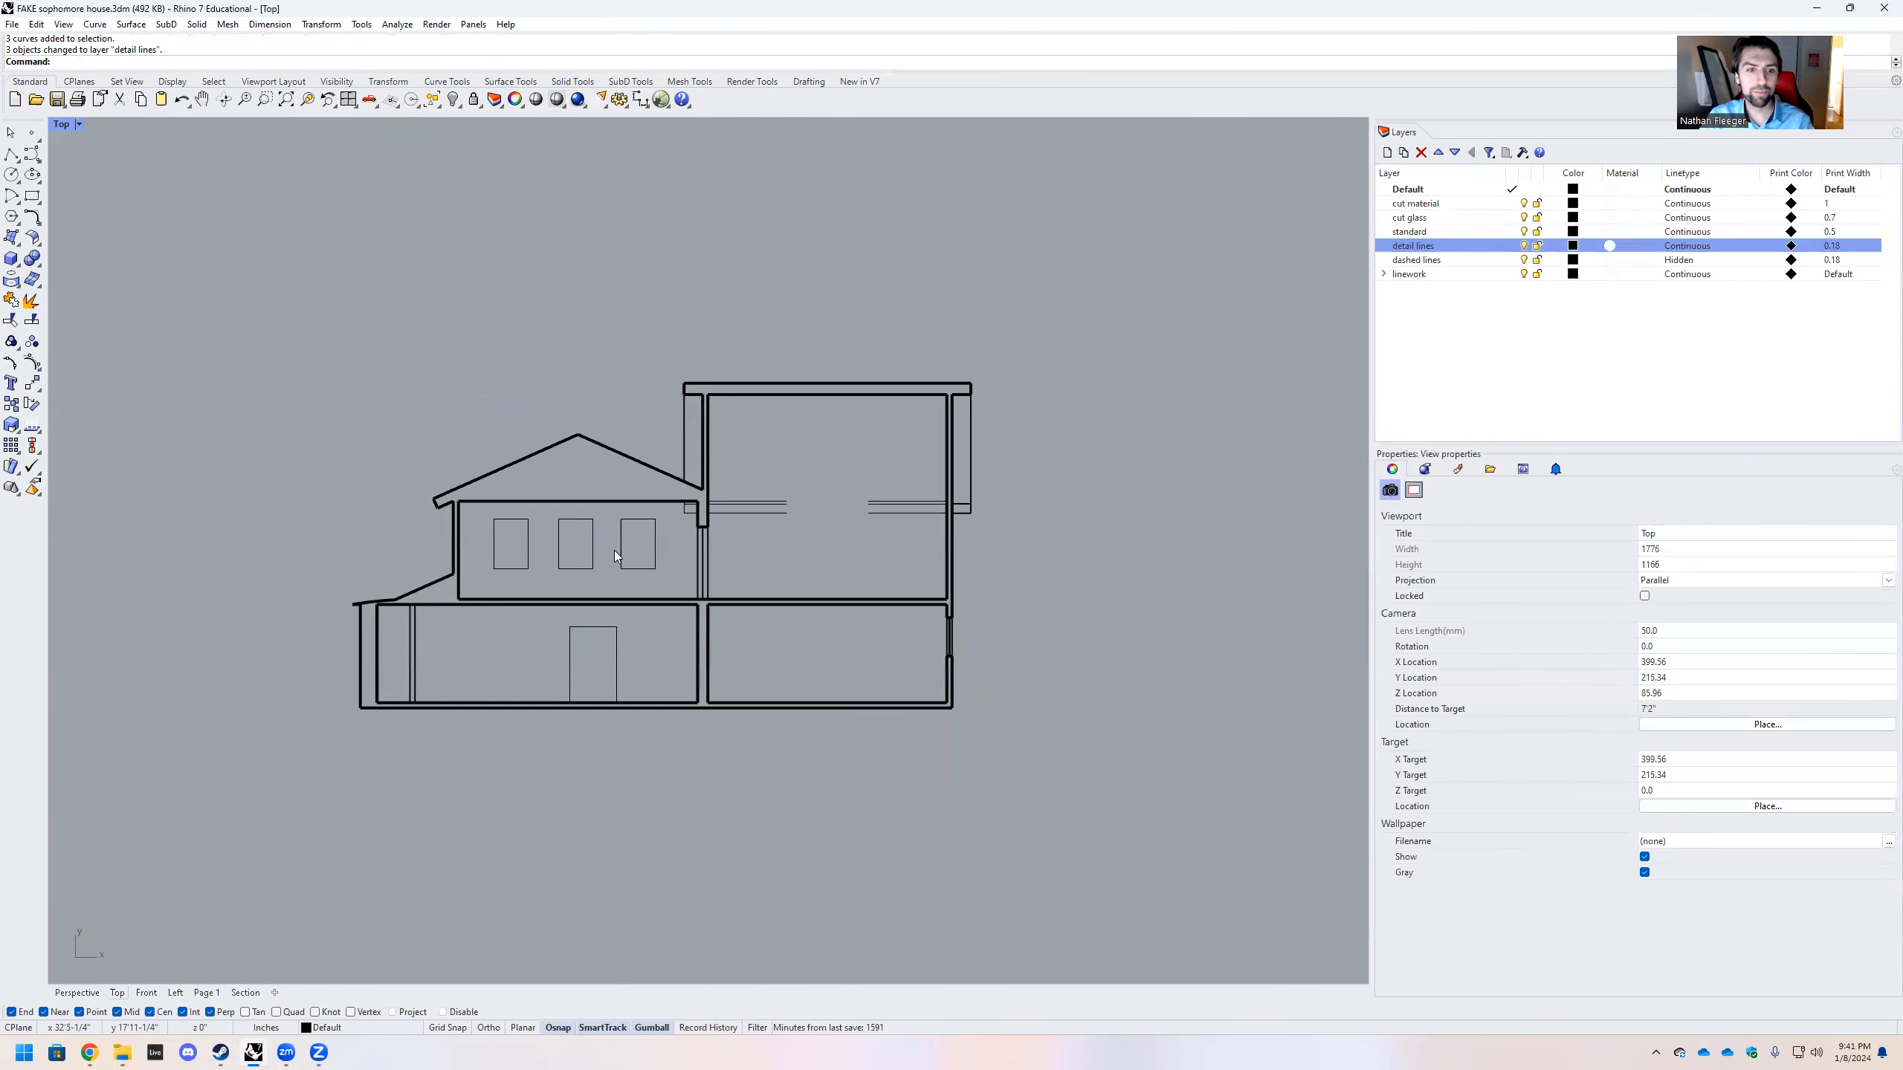
pyautogui.scroll(2, 614, 550)
pyautogui.moveTo(684, 607); pyautogui.dragTo(348, 474)
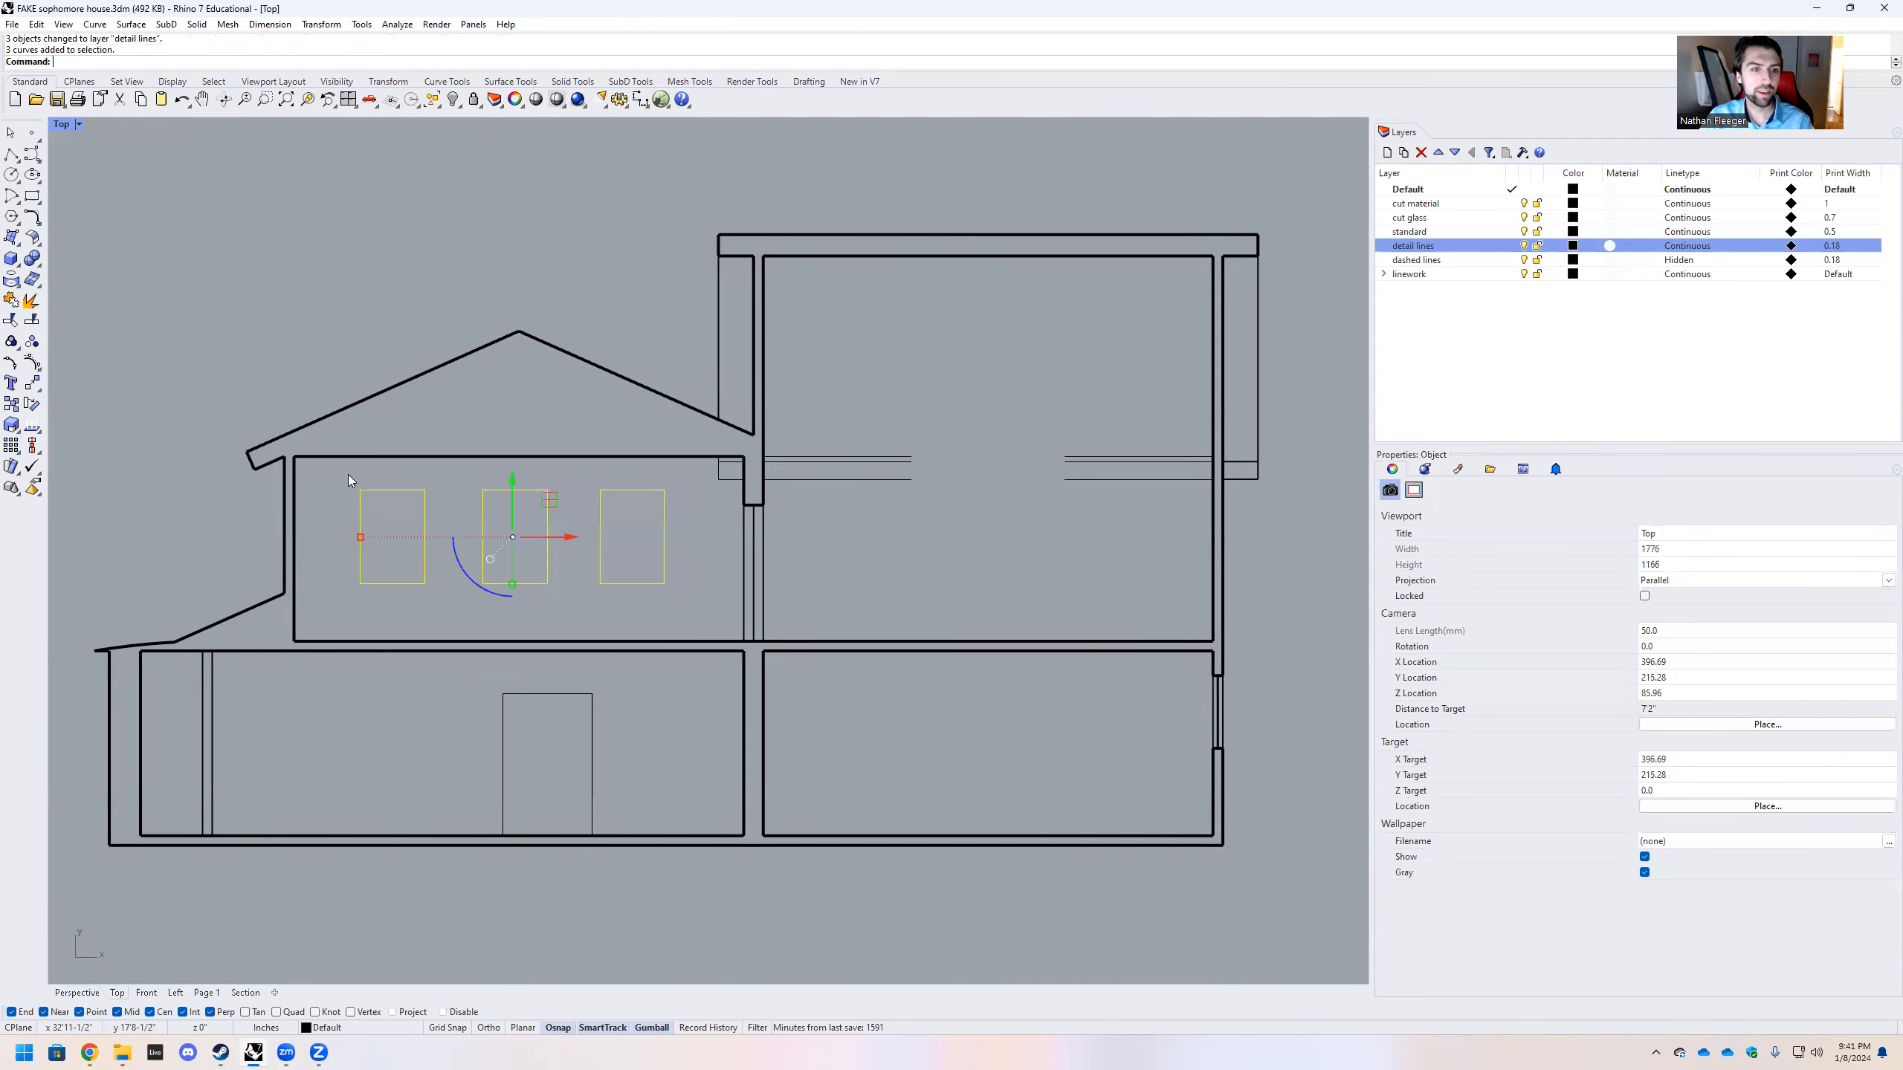
pyautogui.hotkey('ctrl', 'c')
pyautogui.hotkey('ctrl', 'v')
pyautogui.moveTo(550, 506); pyautogui.dragTo(1033, 707)
pyautogui.click(978, 577)
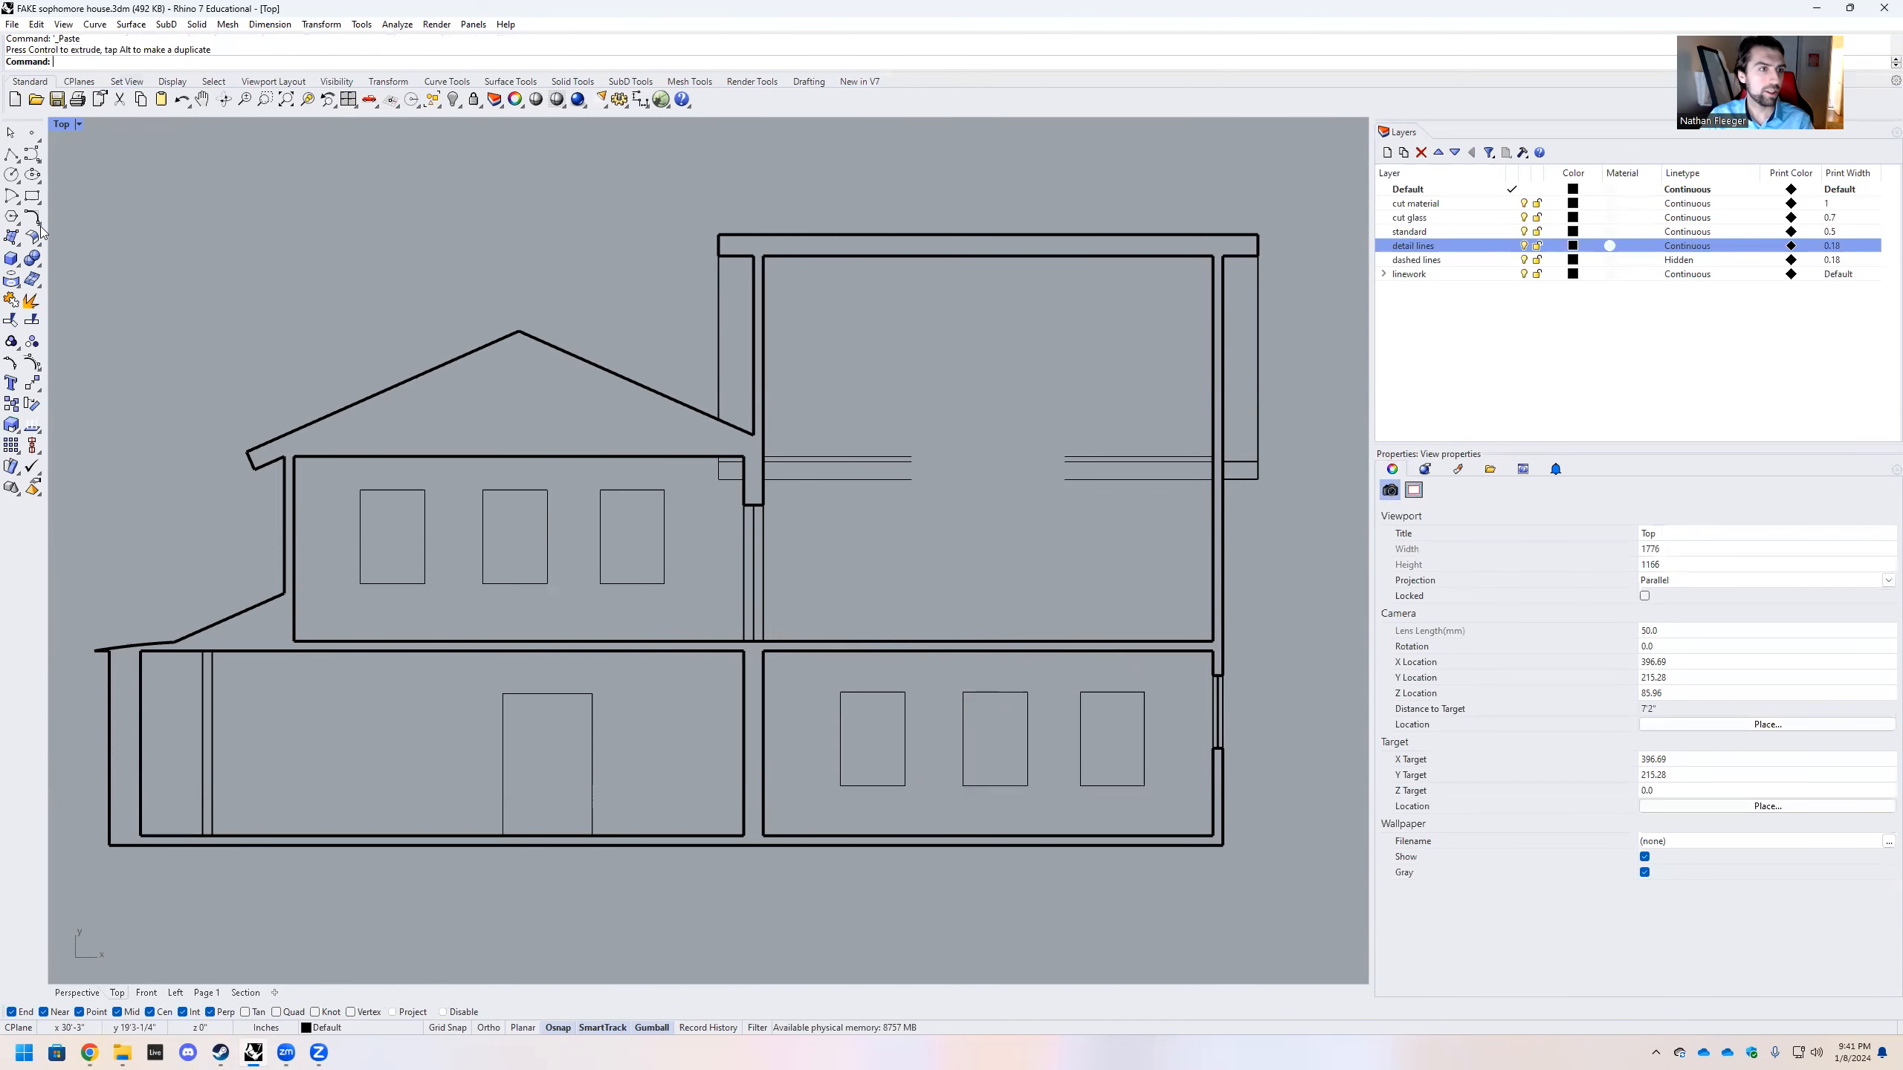
# Draw a low, wide rectangle on the tall room's floor and delete the middle vertical line in the central opening
pyautogui.click(32, 196)
pyautogui.click(1027, 639)
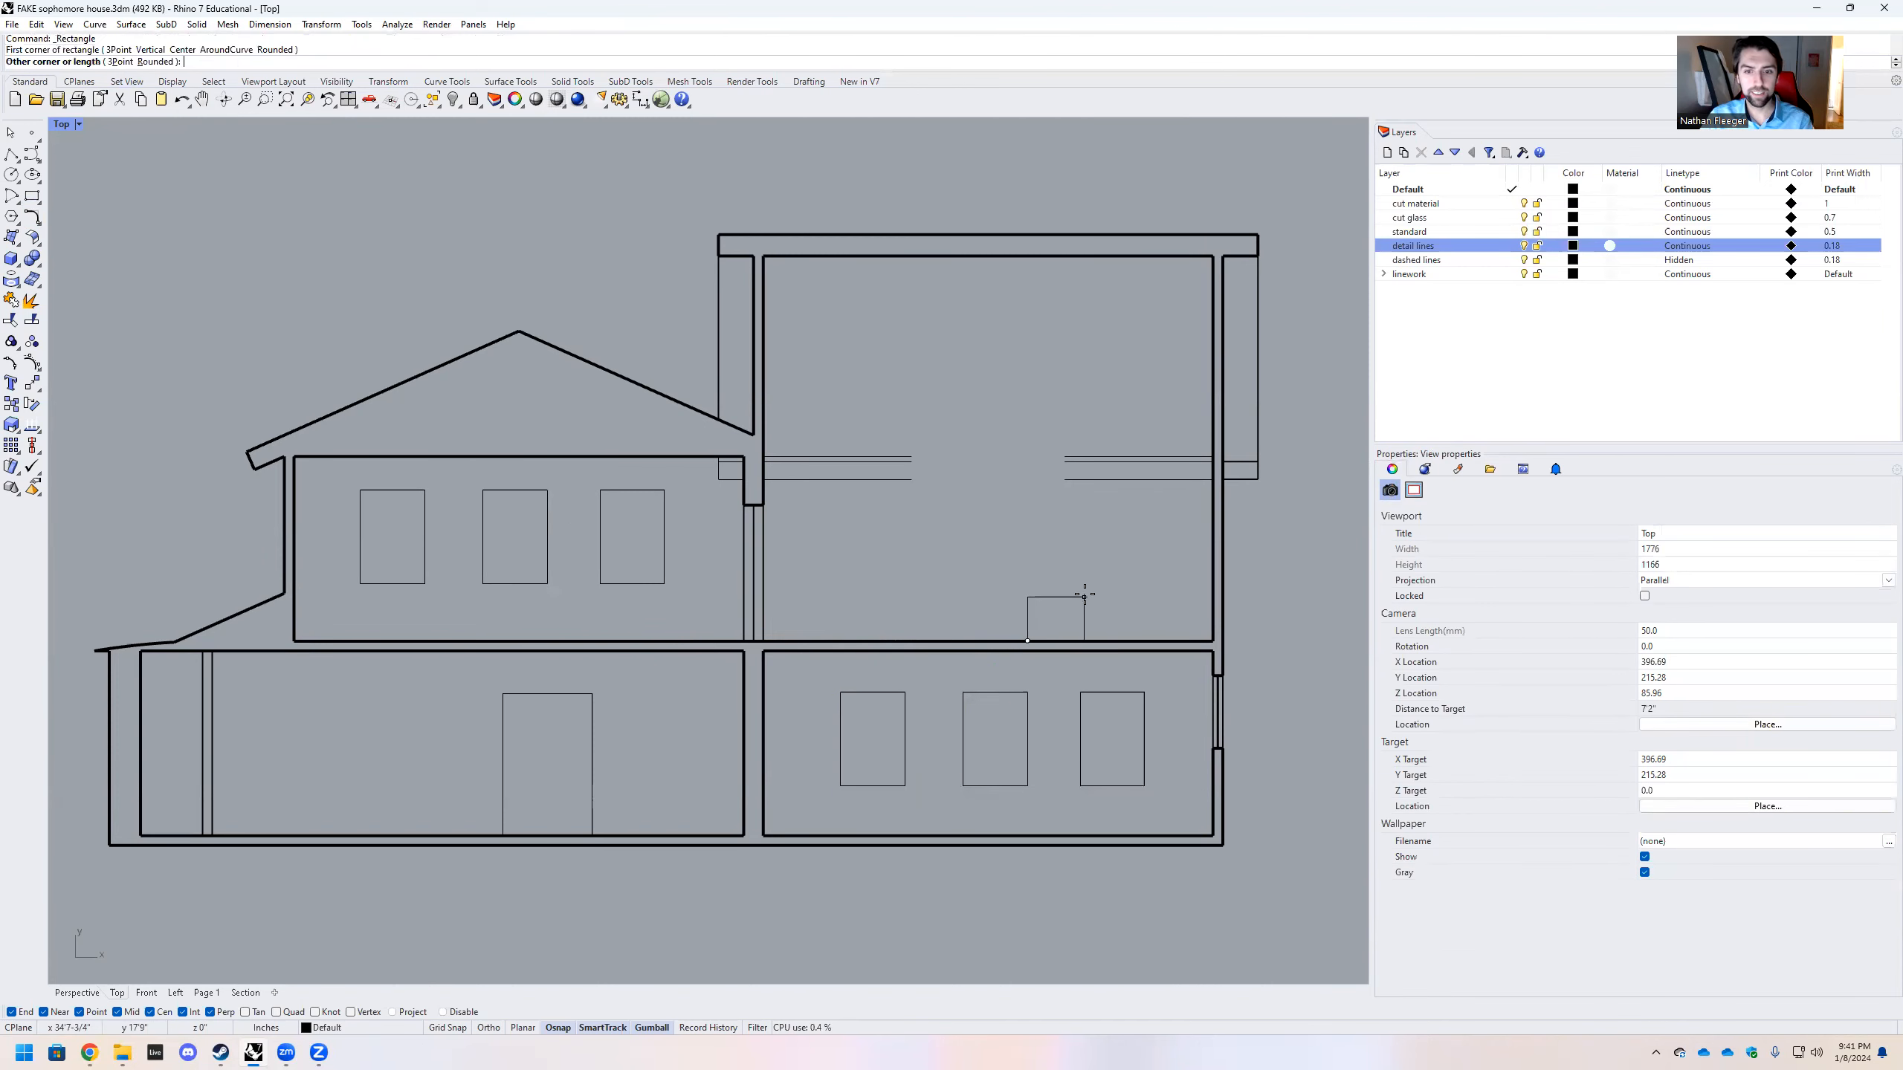
pyautogui.click(1153, 606)
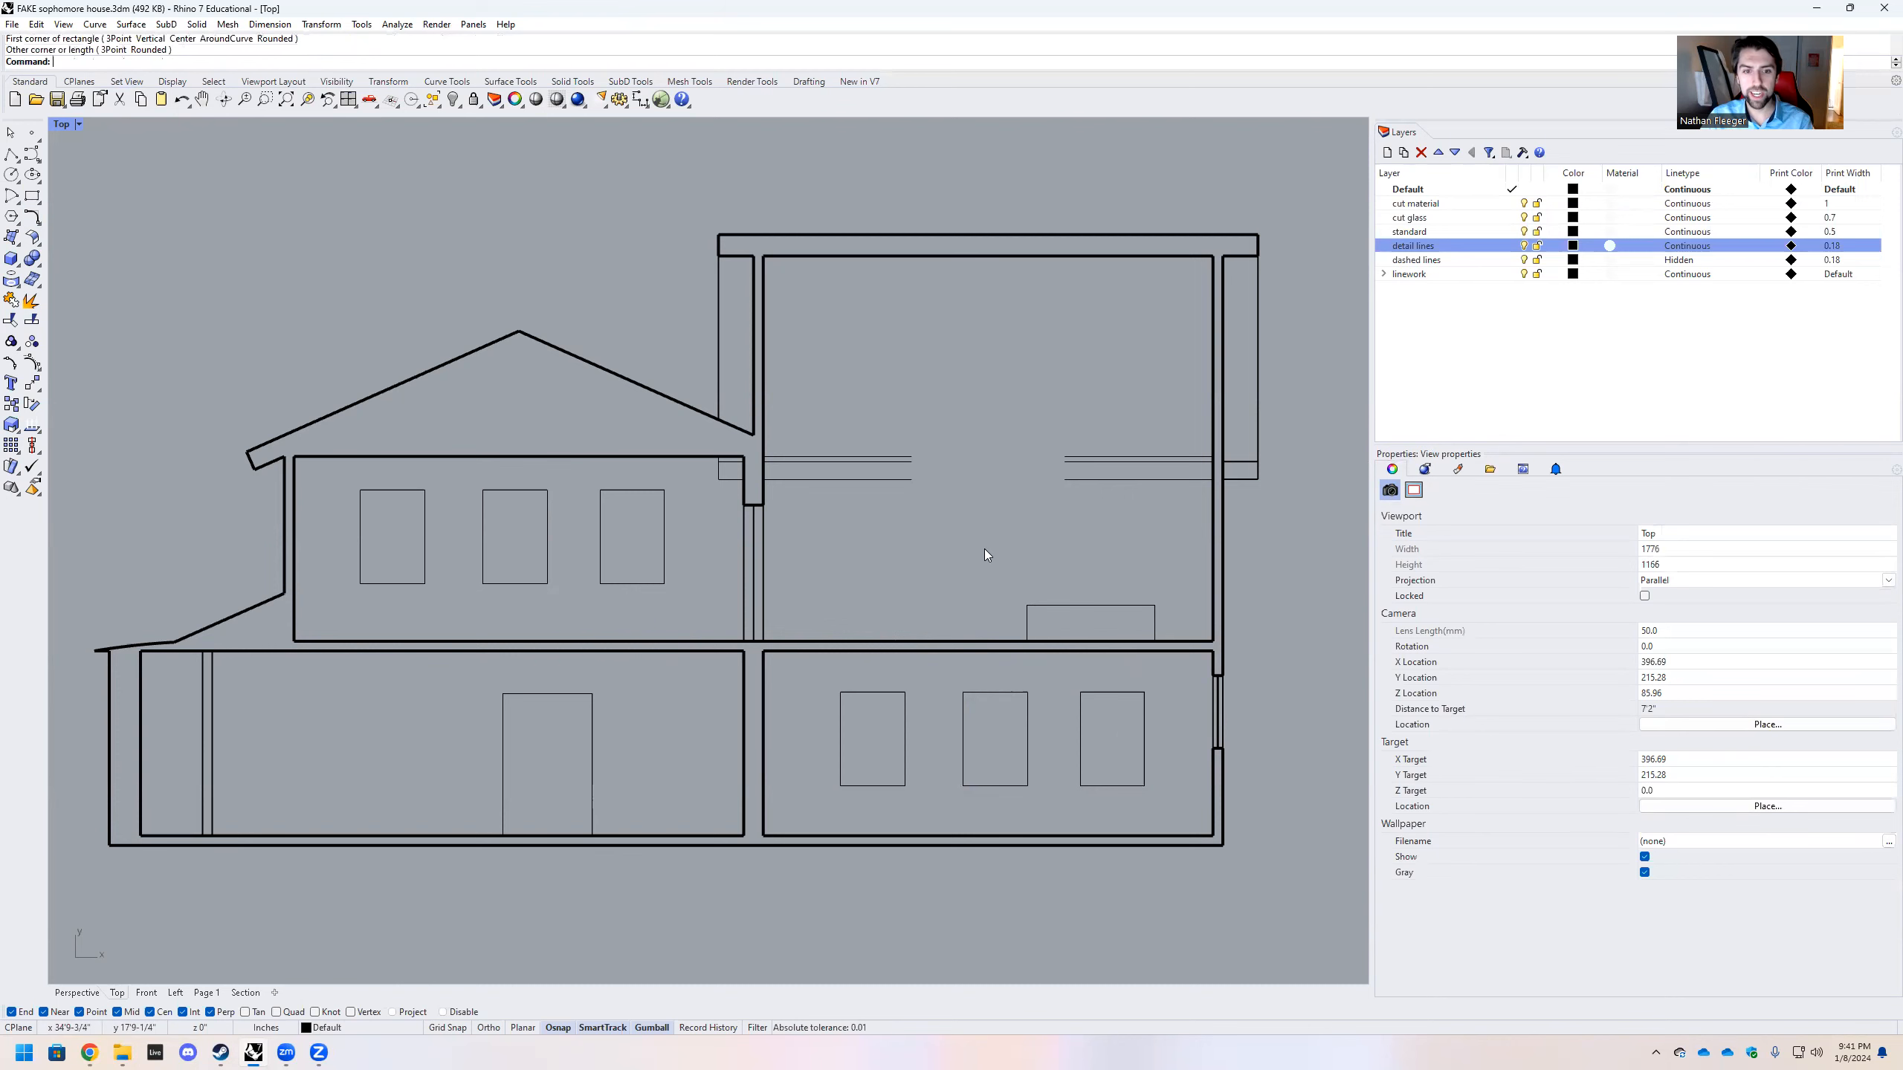
pyautogui.click(753, 532)
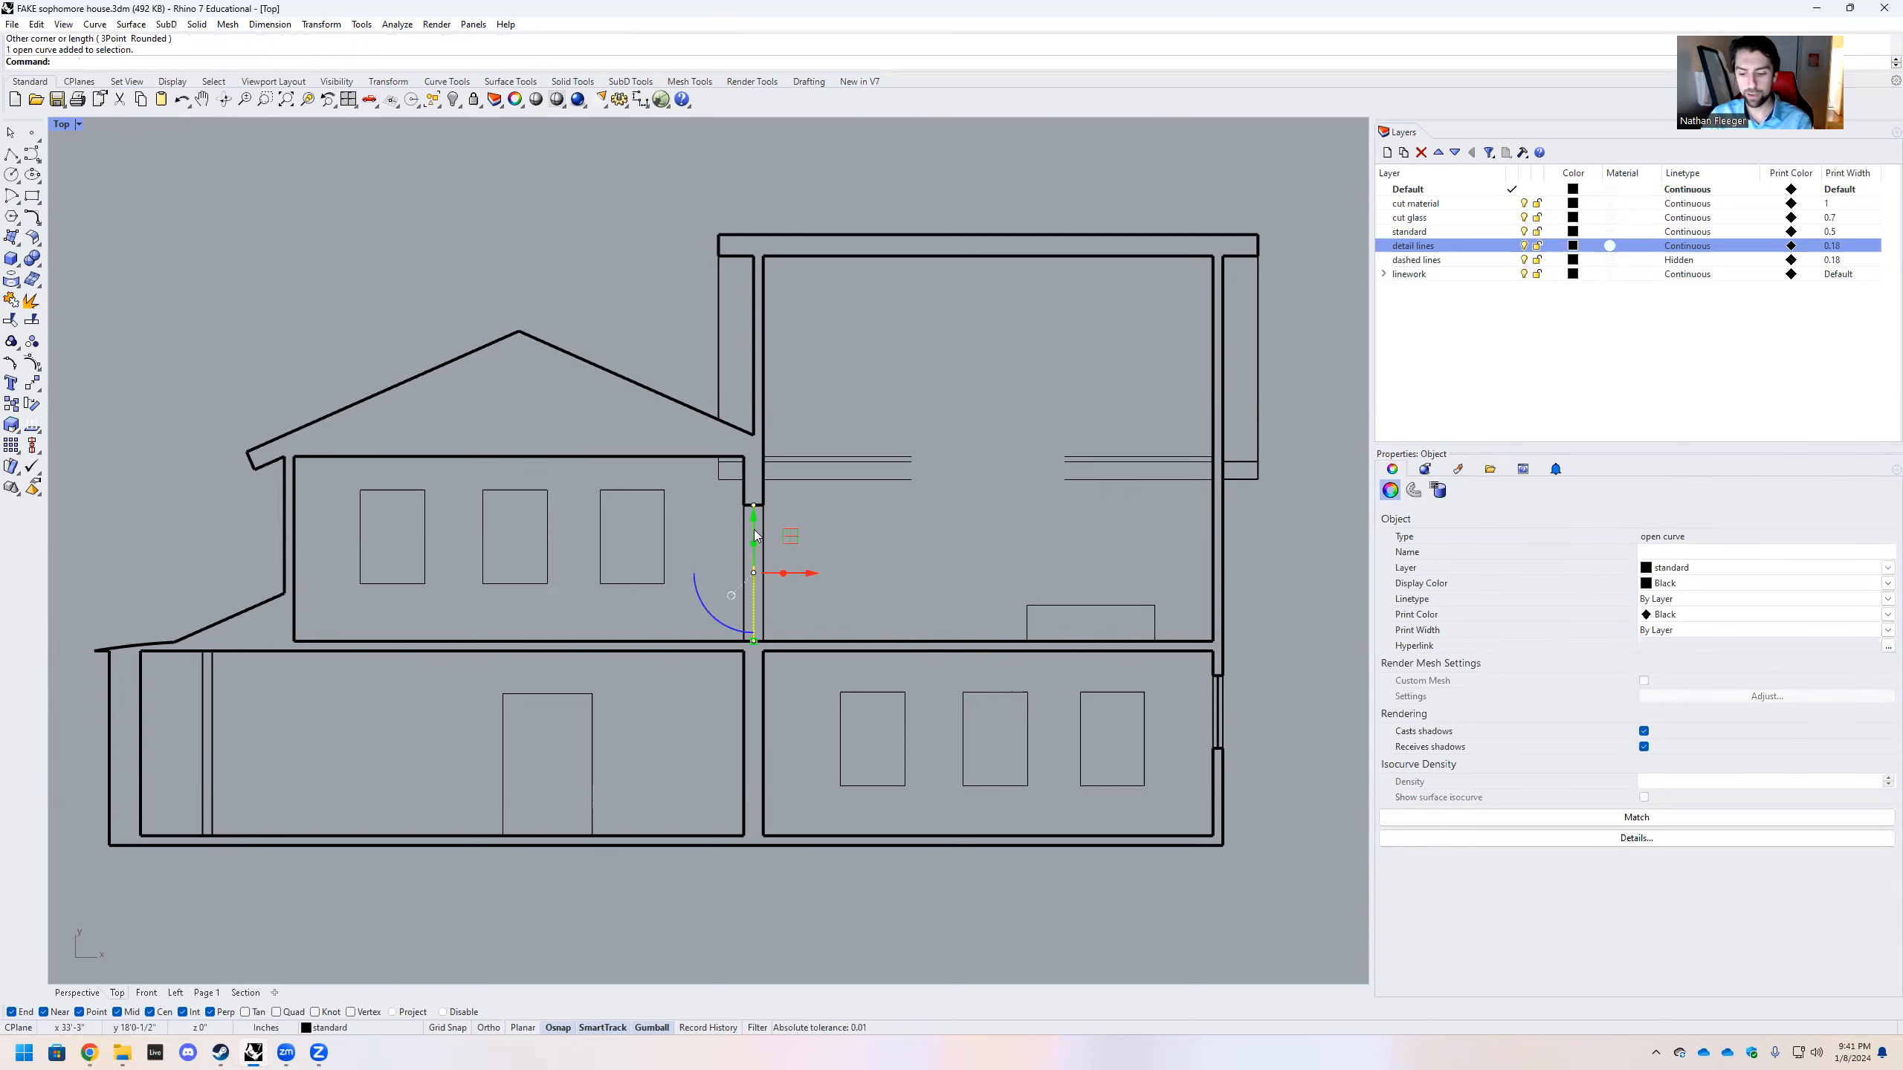
pyautogui.press('Delete')
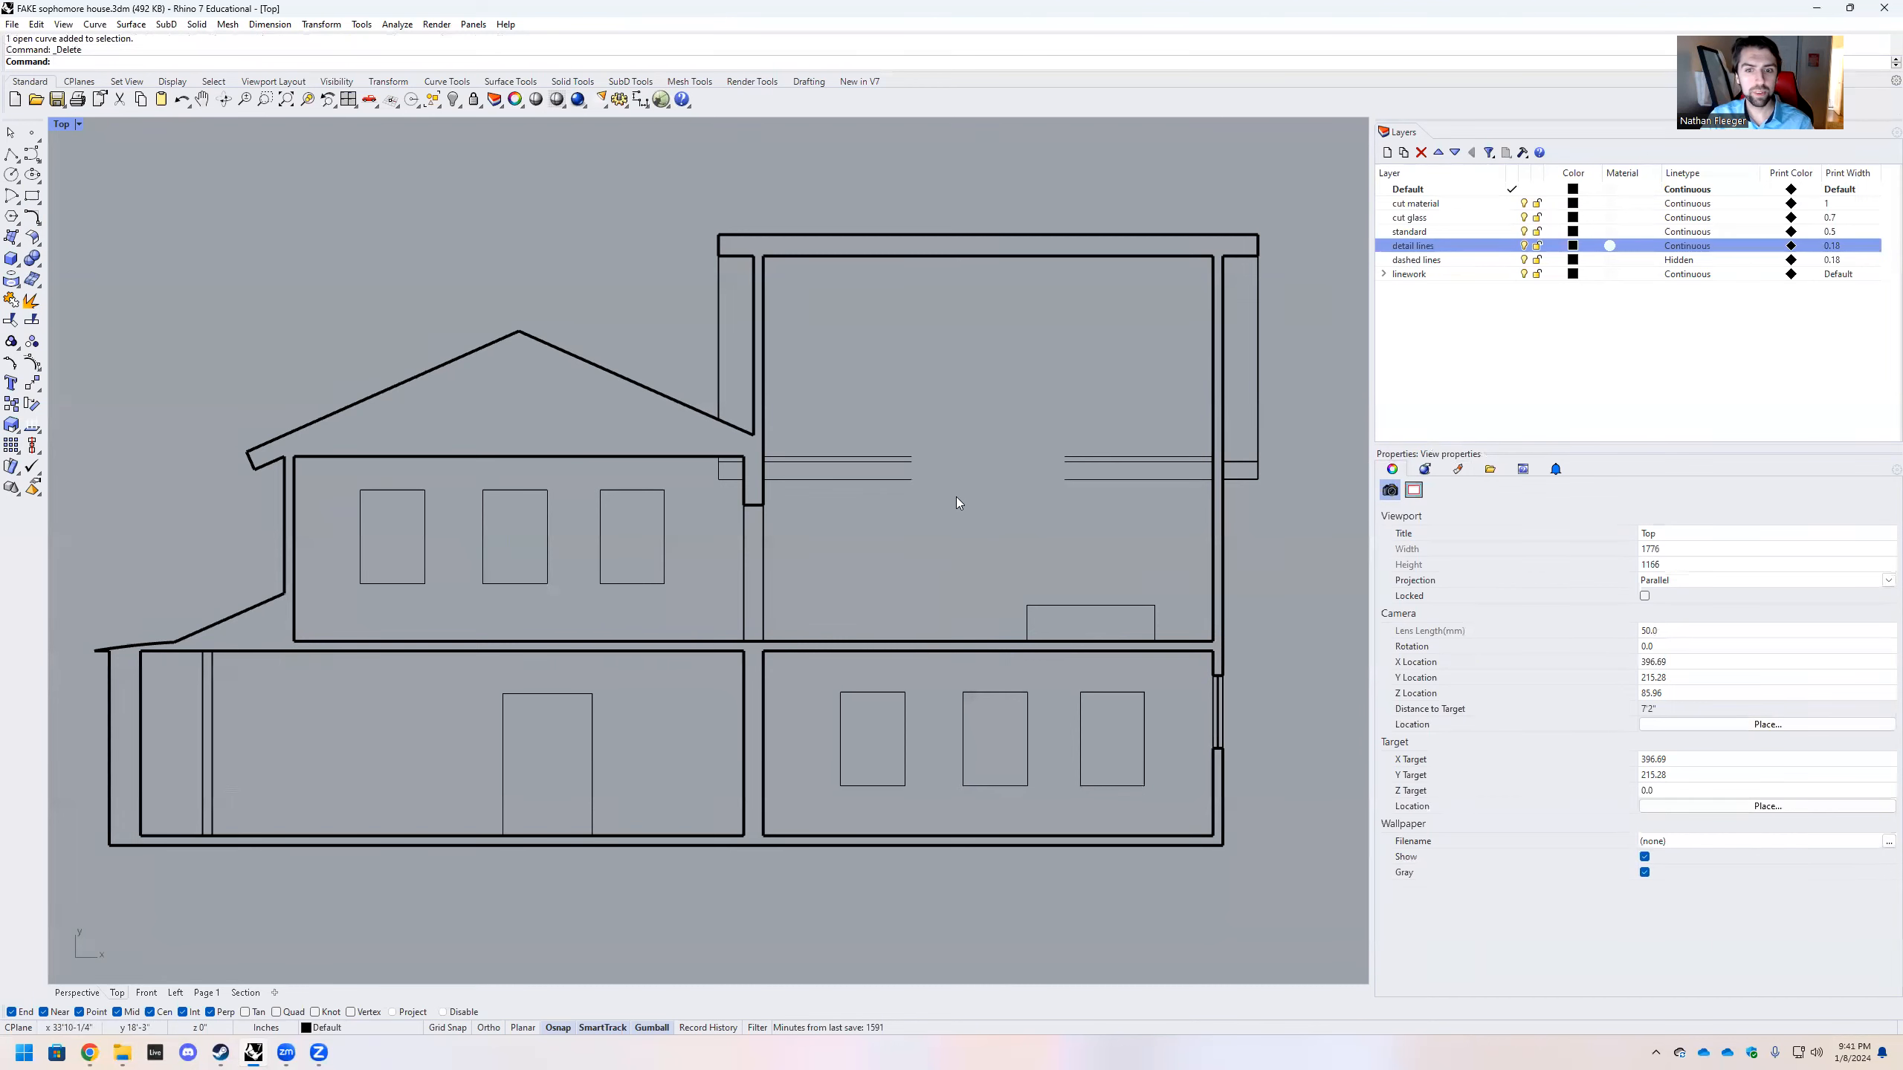
# Move the lower right room's three window rectangles and the tall room's low floor rectangle to the "detail lines" layer and clear the selection
pyautogui.scroll(-2, 1000, 523)
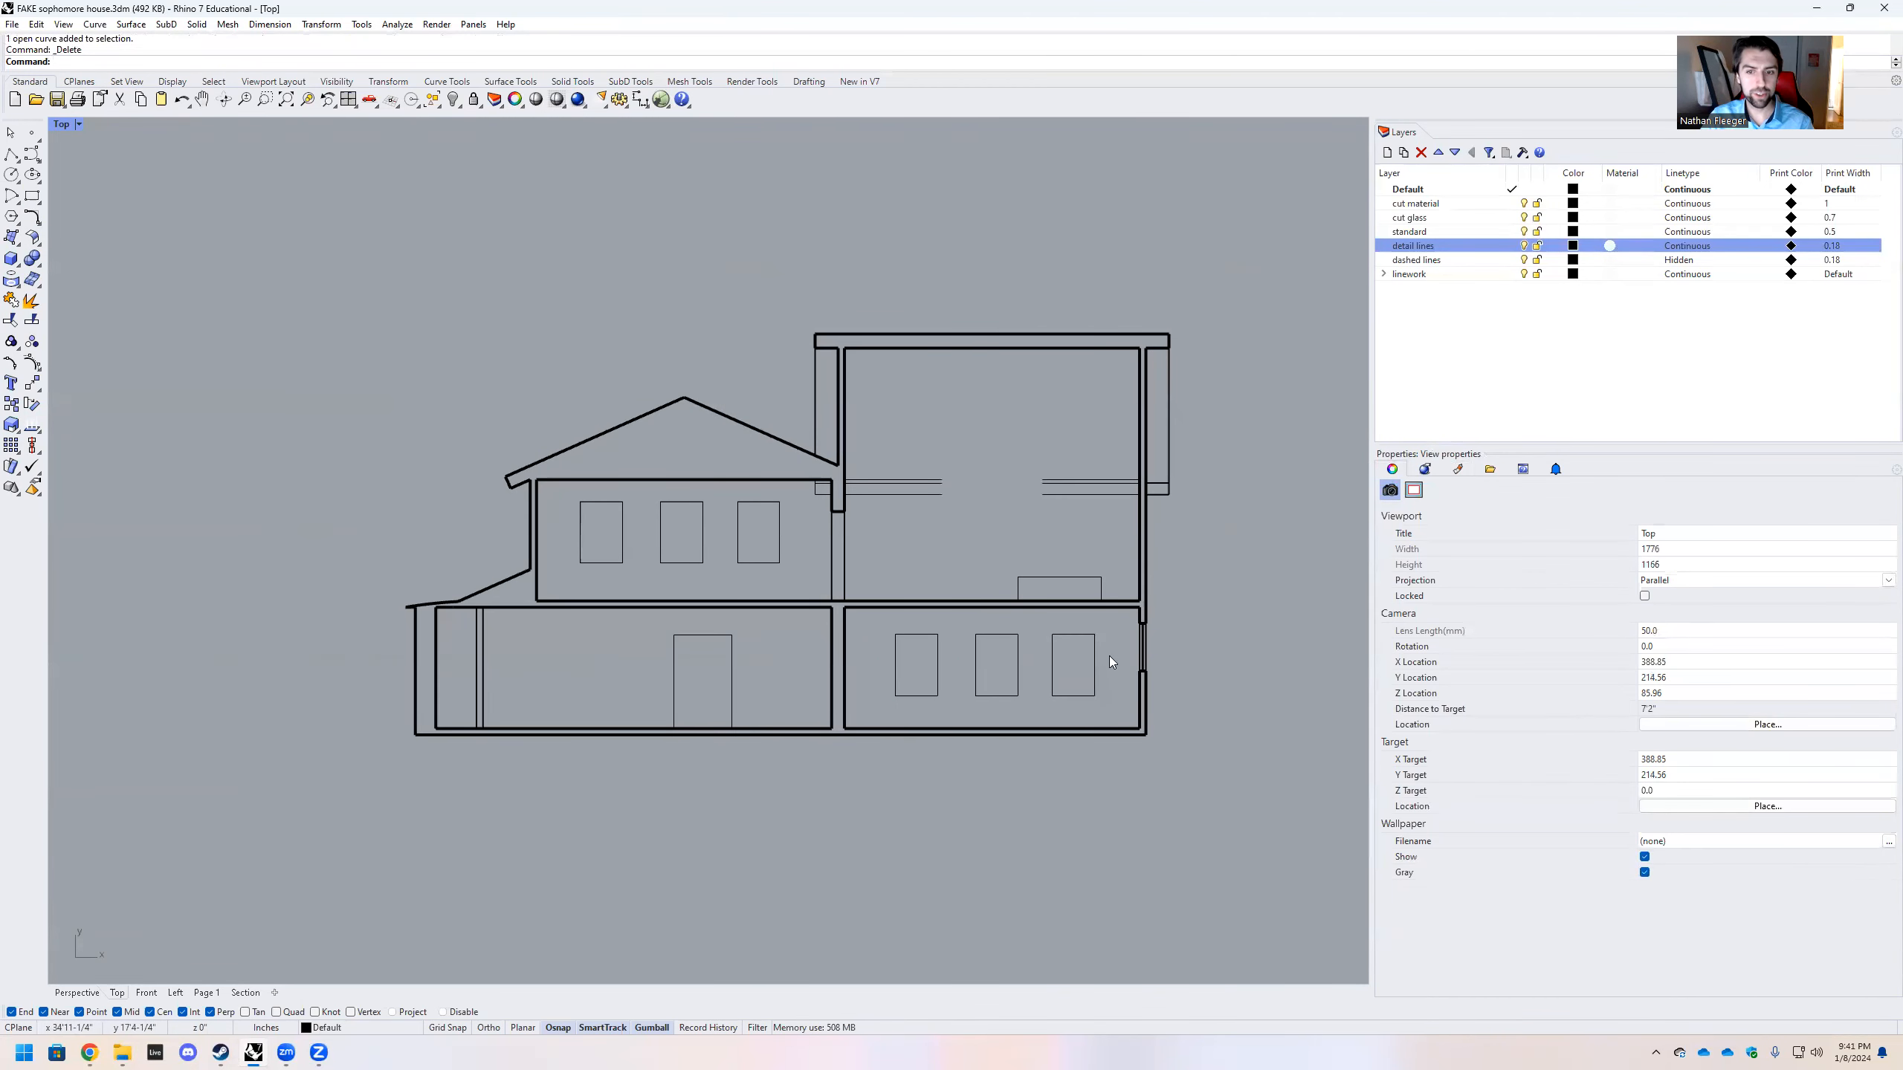
pyautogui.moveTo(1106, 698); pyautogui.dragTo(884, 619)
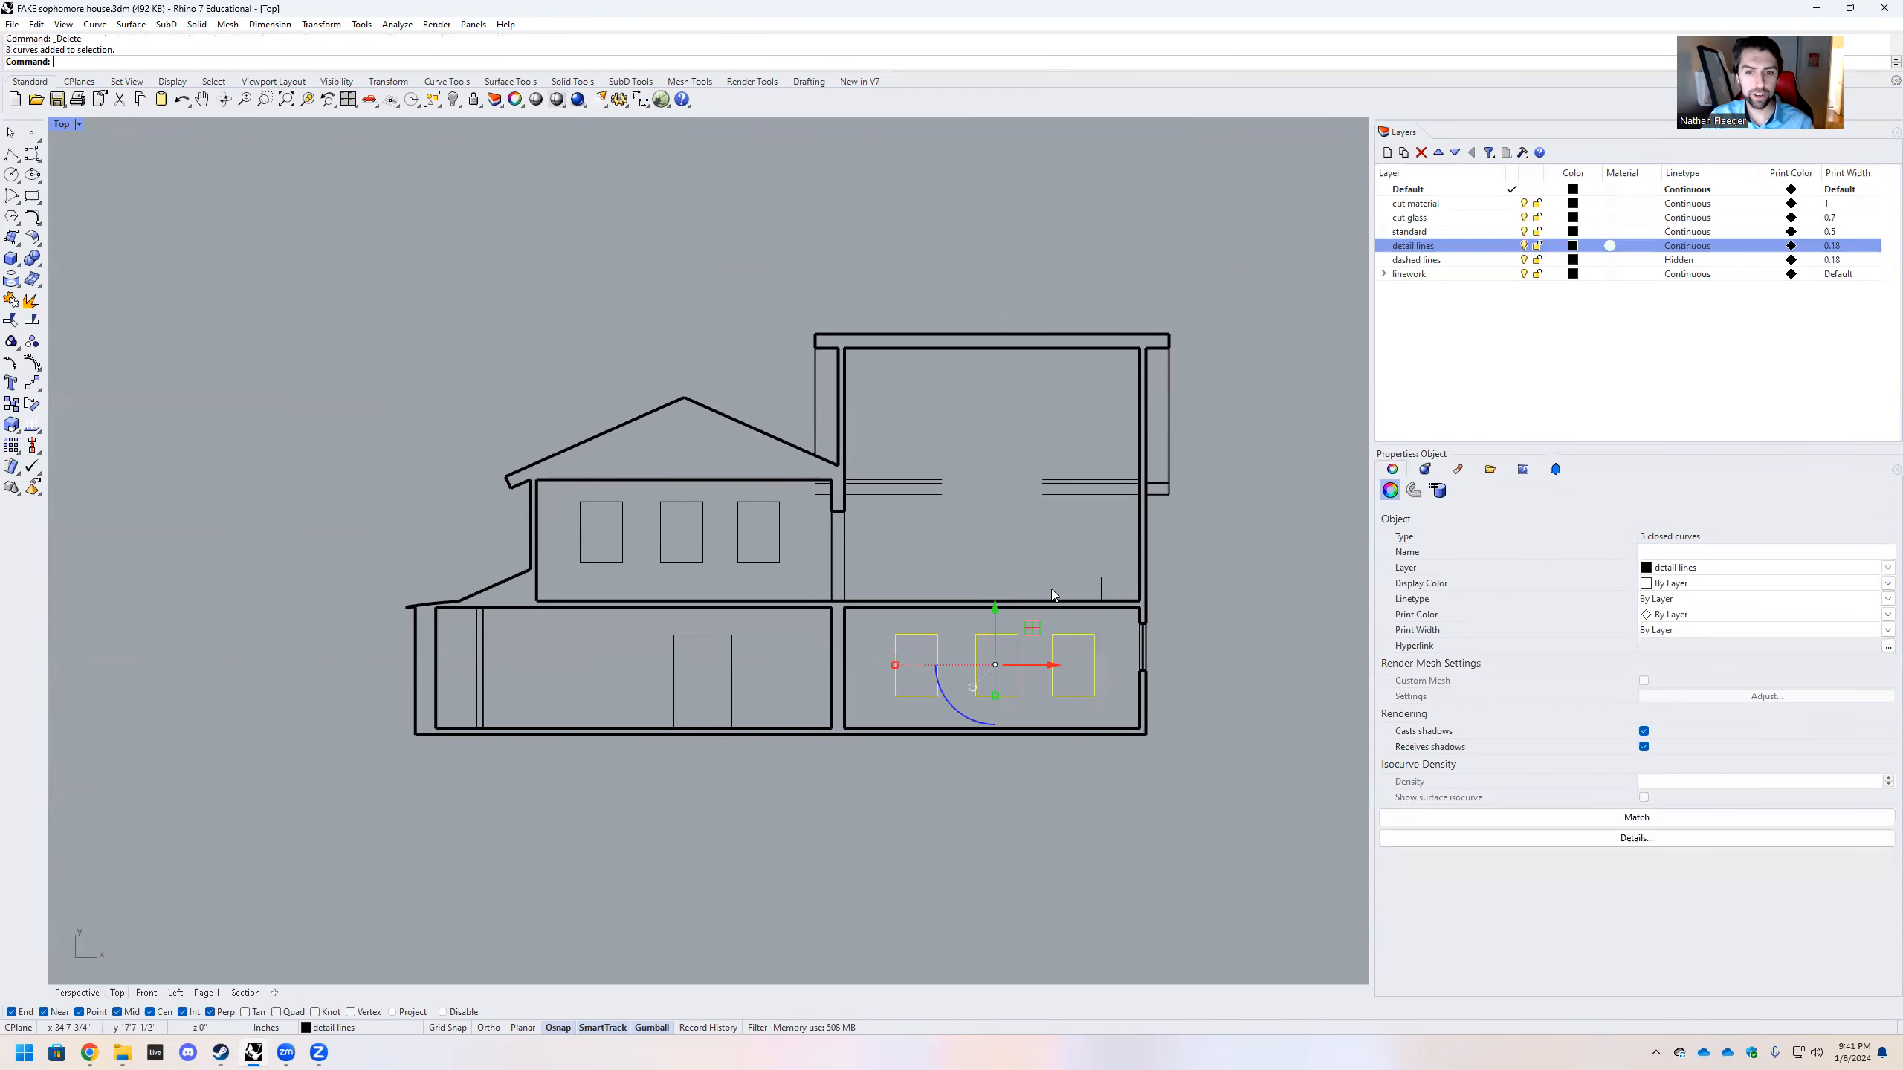
pyautogui.keyDown('shift'); pyautogui.click(1036, 576); pyautogui.keyUp('shift')
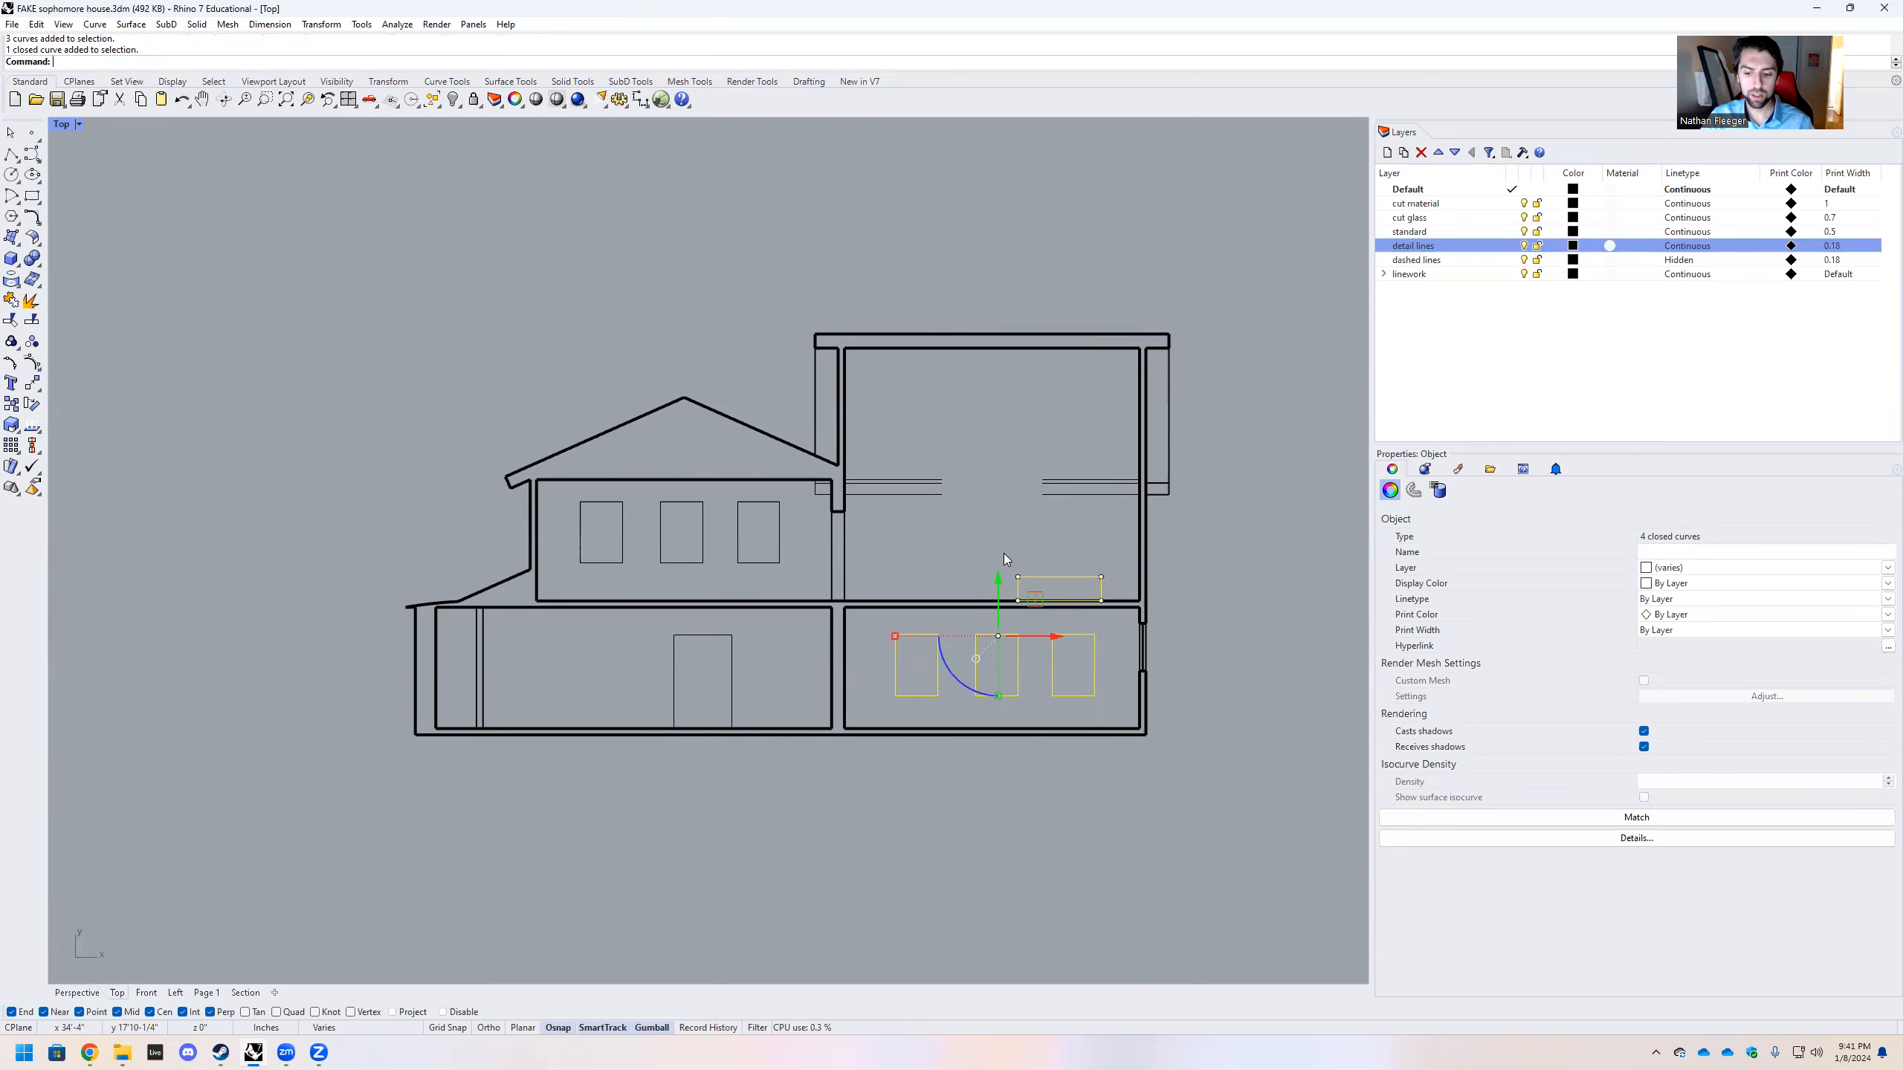
pyautogui.rightClick(1414, 252)
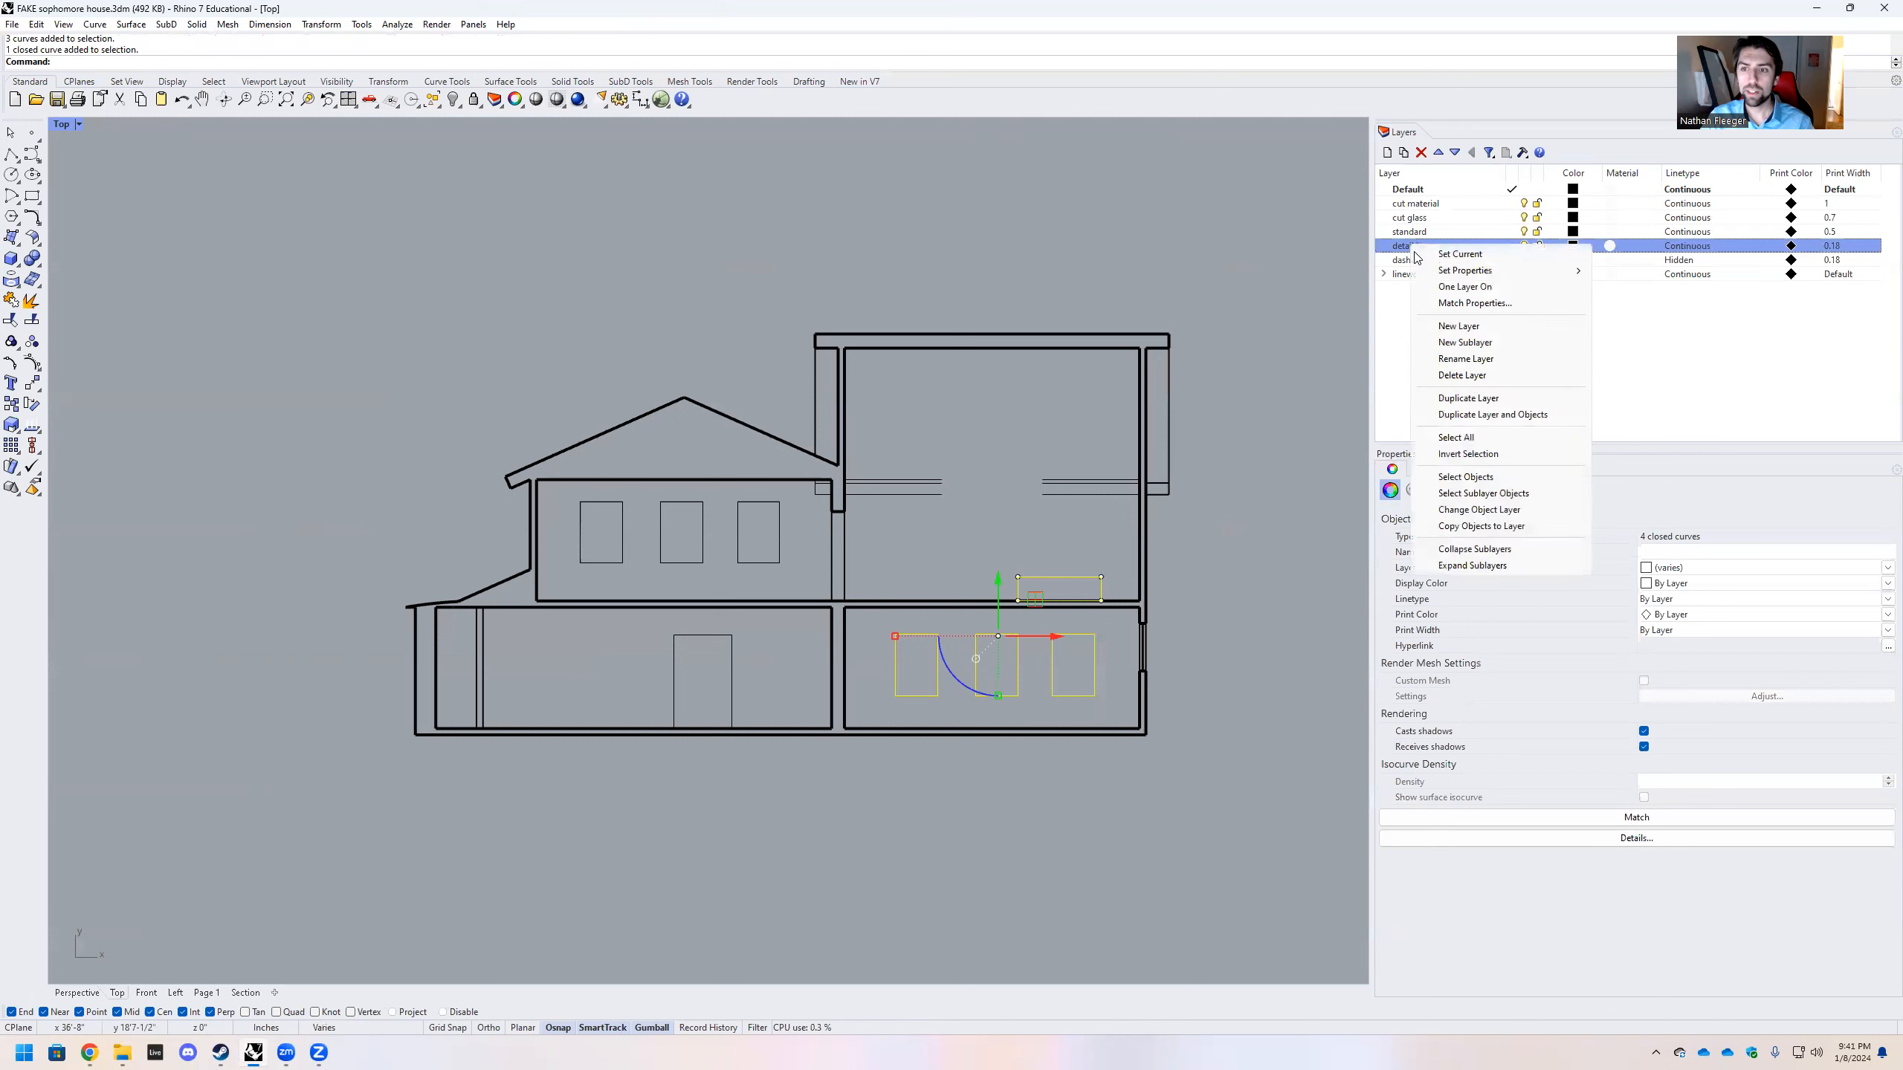
pyautogui.click(1480, 510)
pyautogui.click(925, 550)
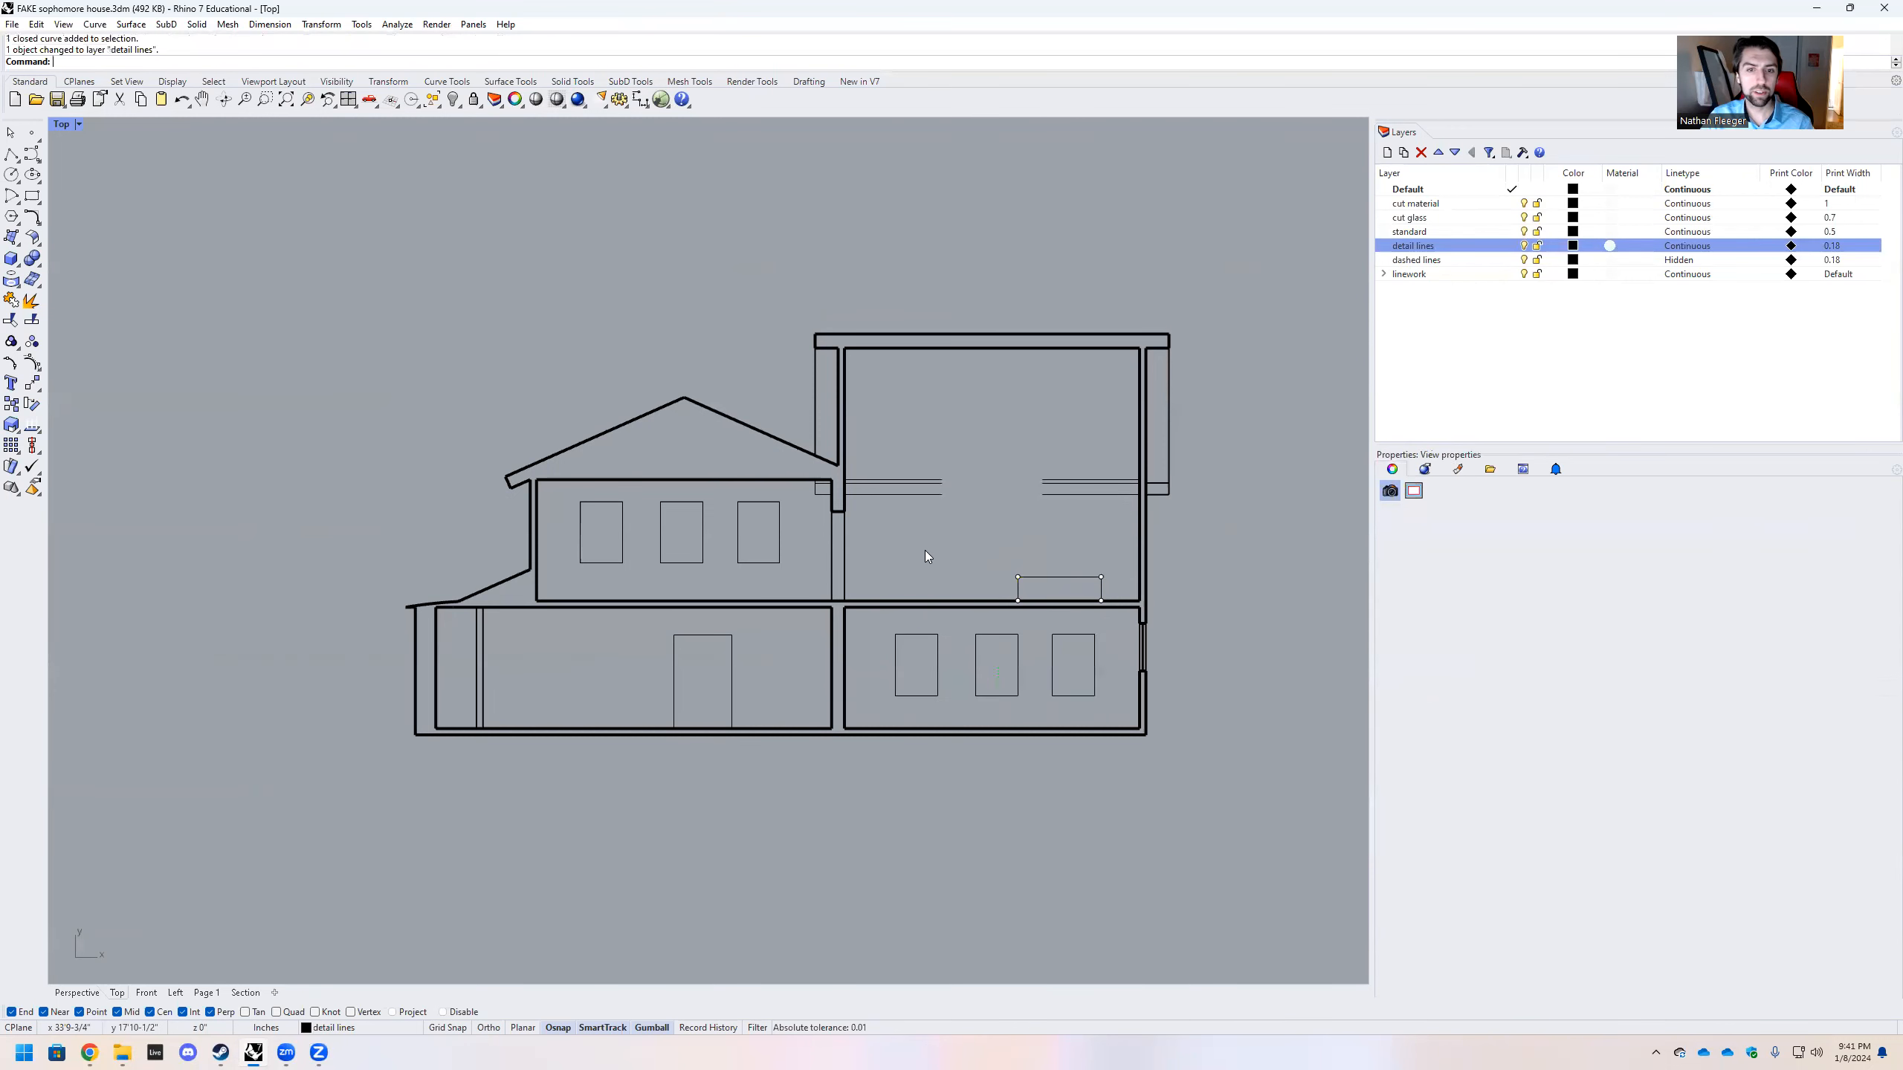
# Examine the finished section's lineweights, checking the cut walls, the roof junction beside the tall room and the glazing in the exterior wall
pyautogui.moveTo(1282, 804); pyautogui.dragTo(300, 206)
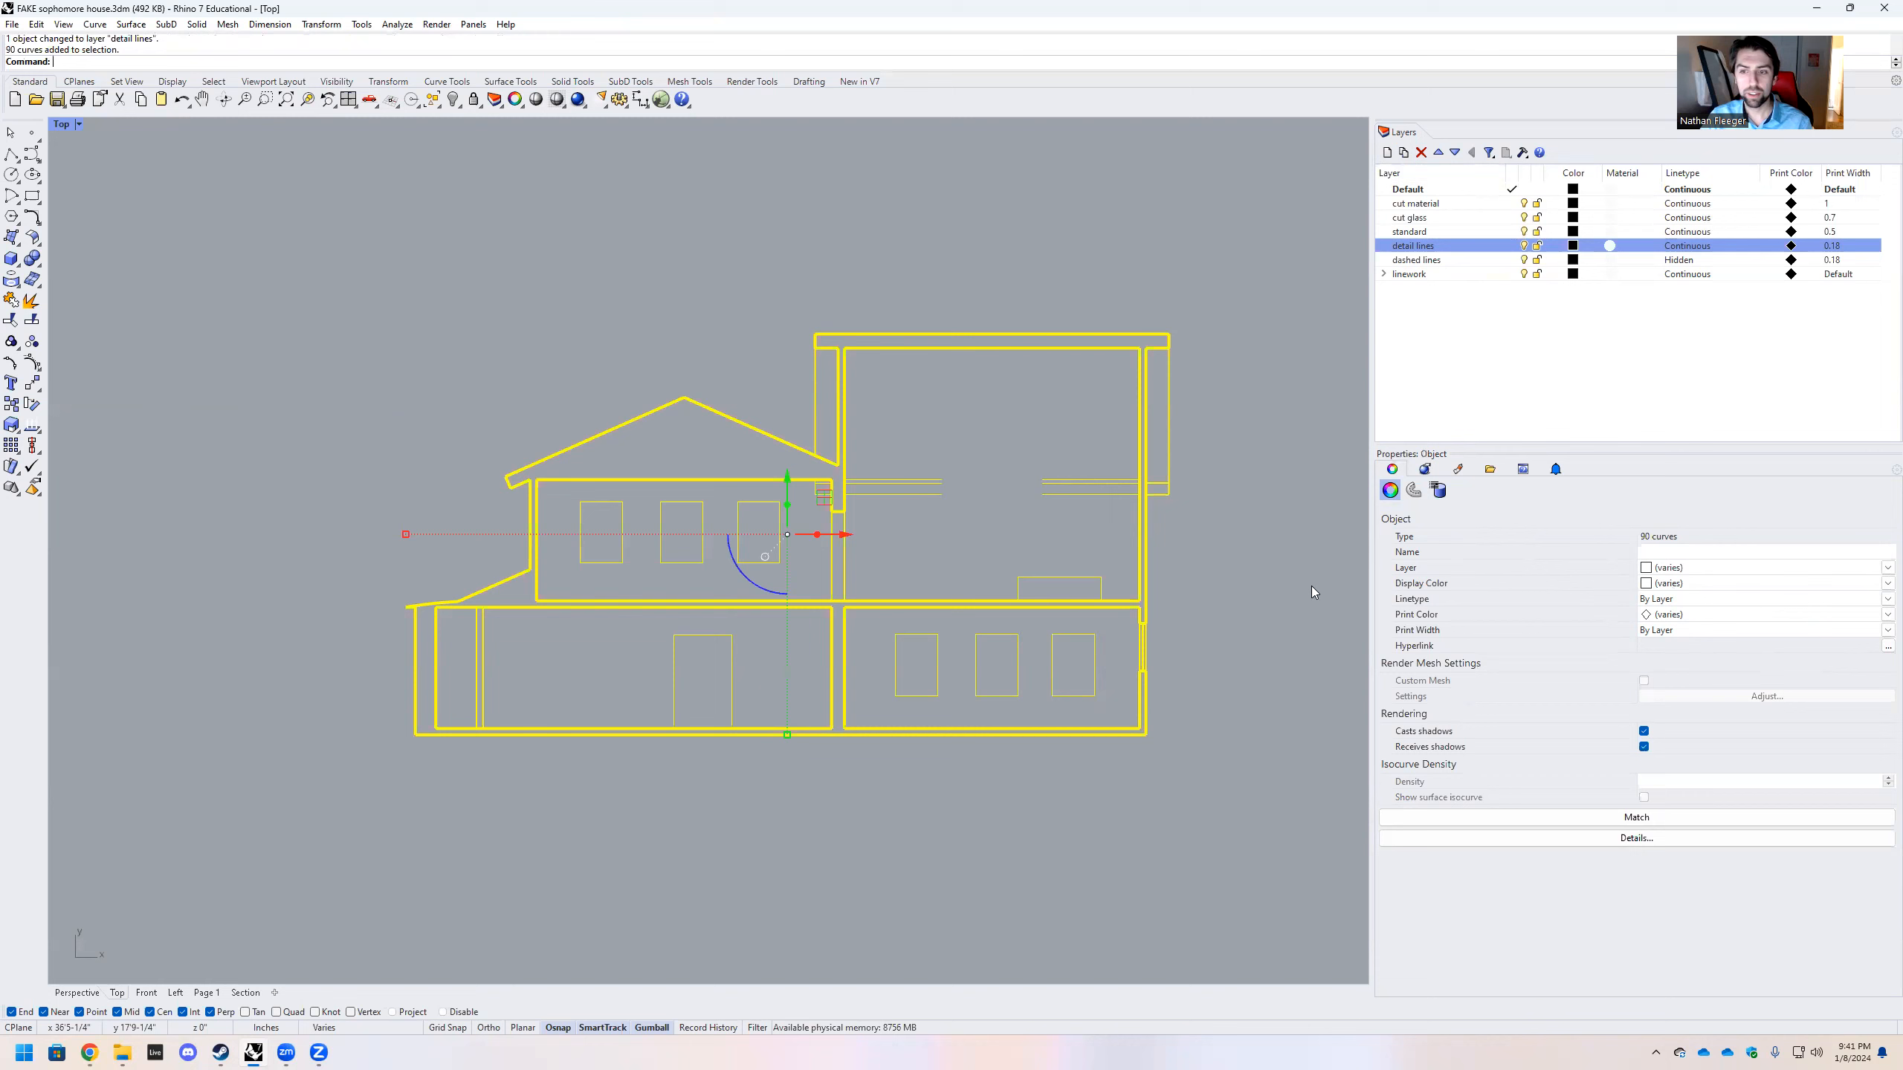
pyautogui.click(1198, 580)
pyautogui.scroll(4, 819, 496)
pyautogui.scroll(3, 870, 506)
pyautogui.scroll(-5, 850, 505)
pyautogui.scroll(5, 840, 508)
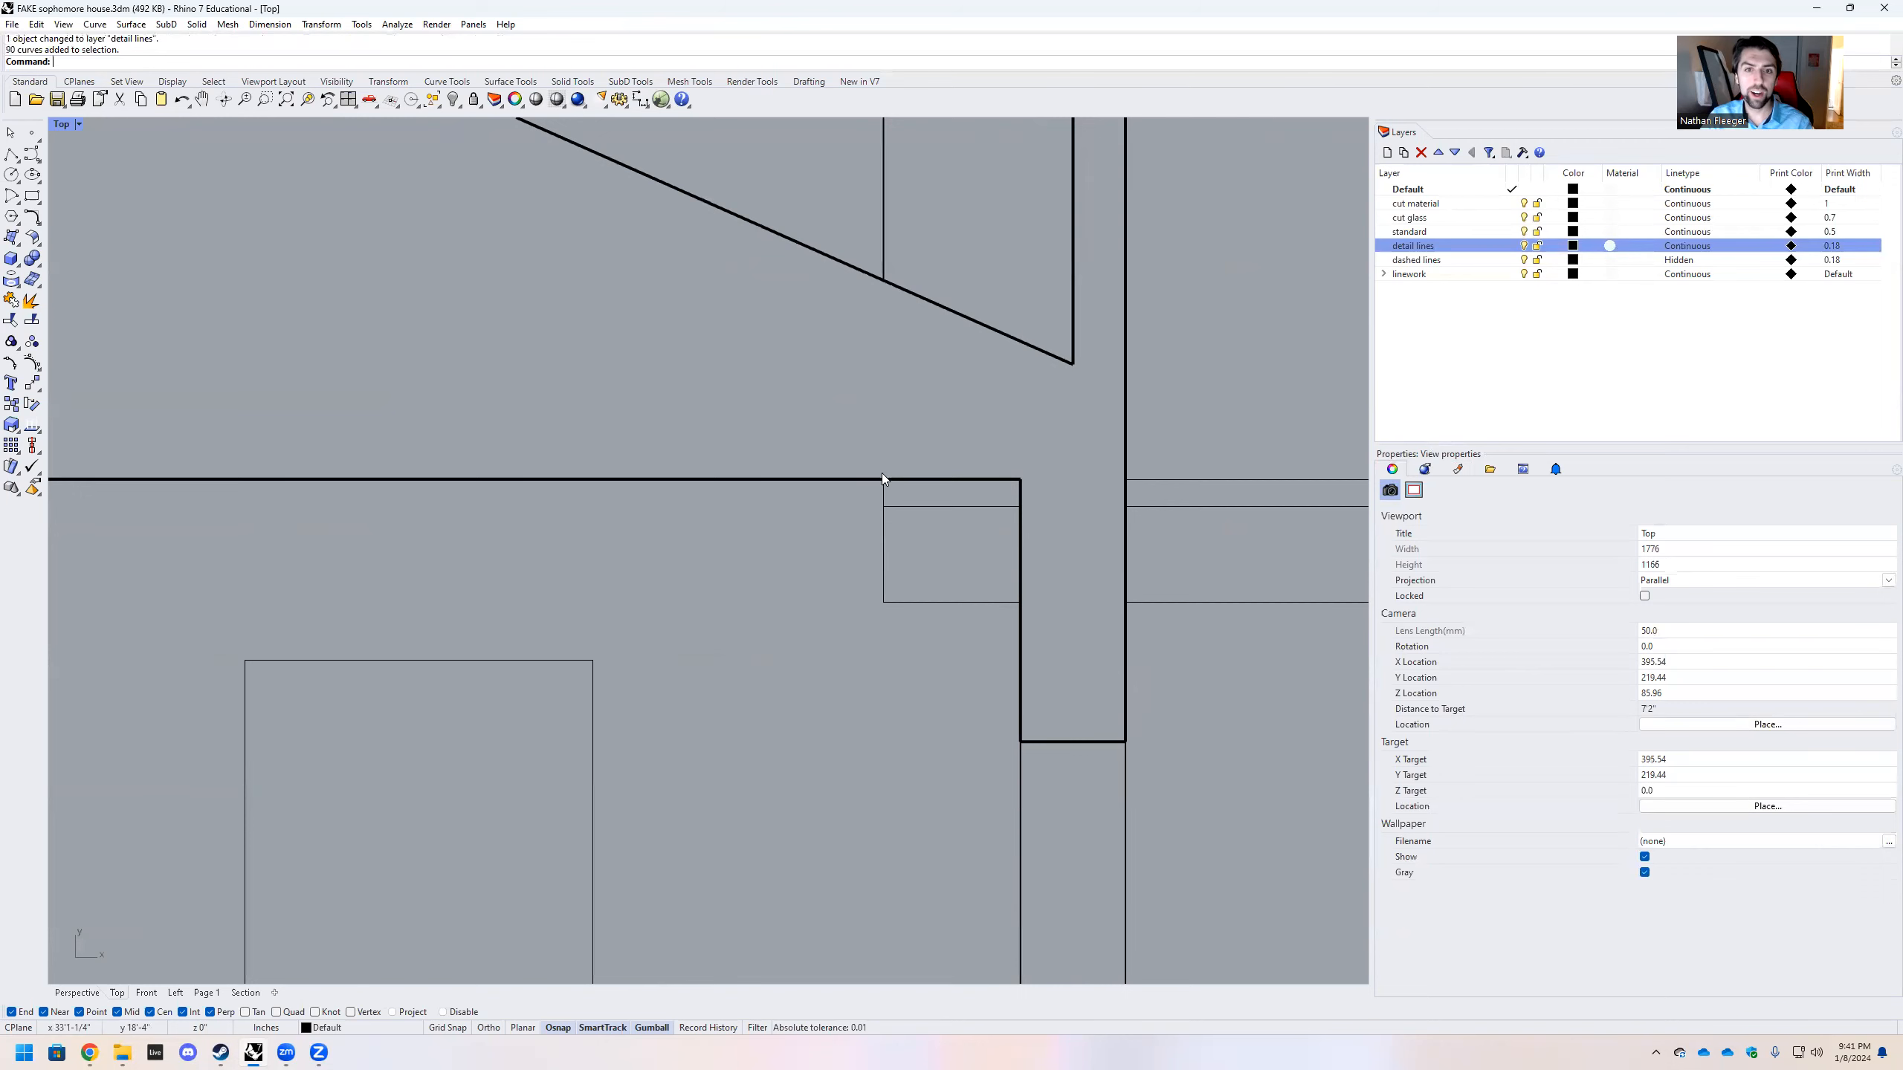
pyautogui.scroll(-3, 871, 545)
pyautogui.scroll(3, 861, 370)
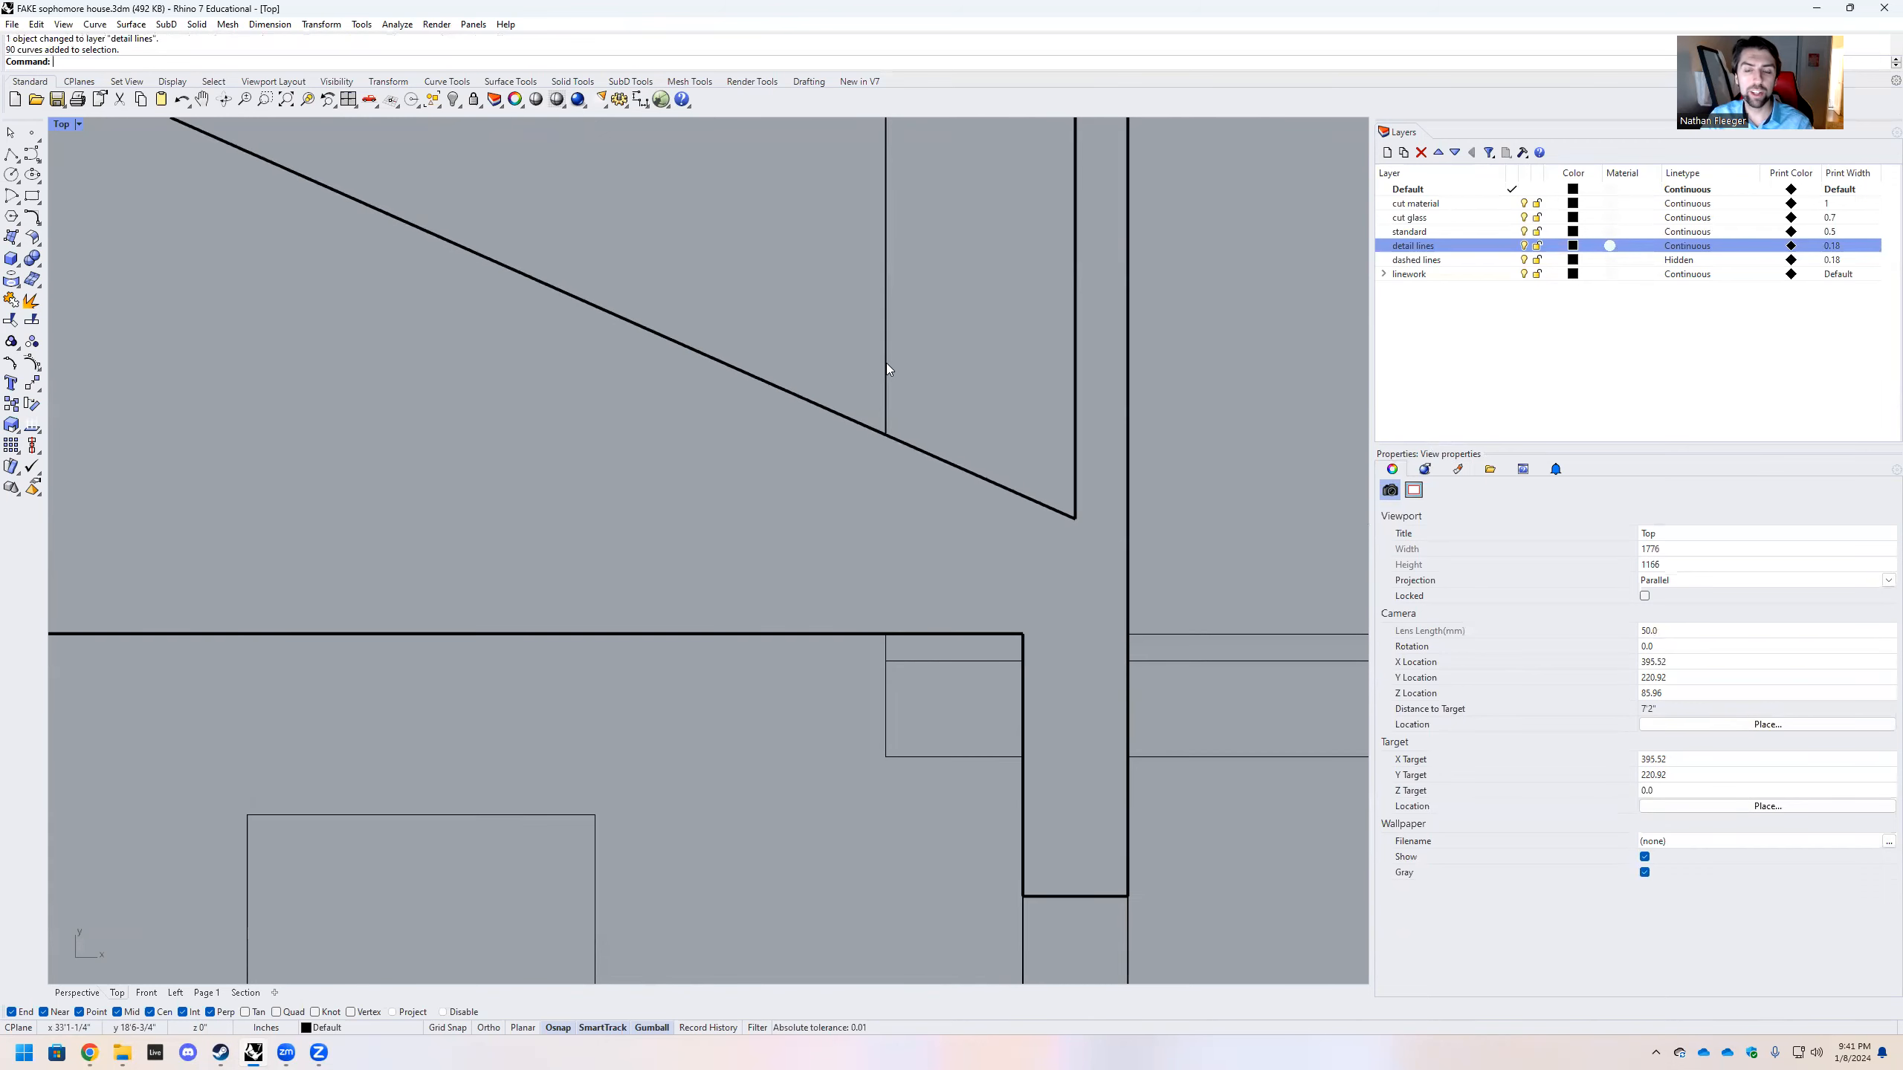
pyautogui.scroll(-5, 705, 302)
pyautogui.scroll(5, 1058, 517)
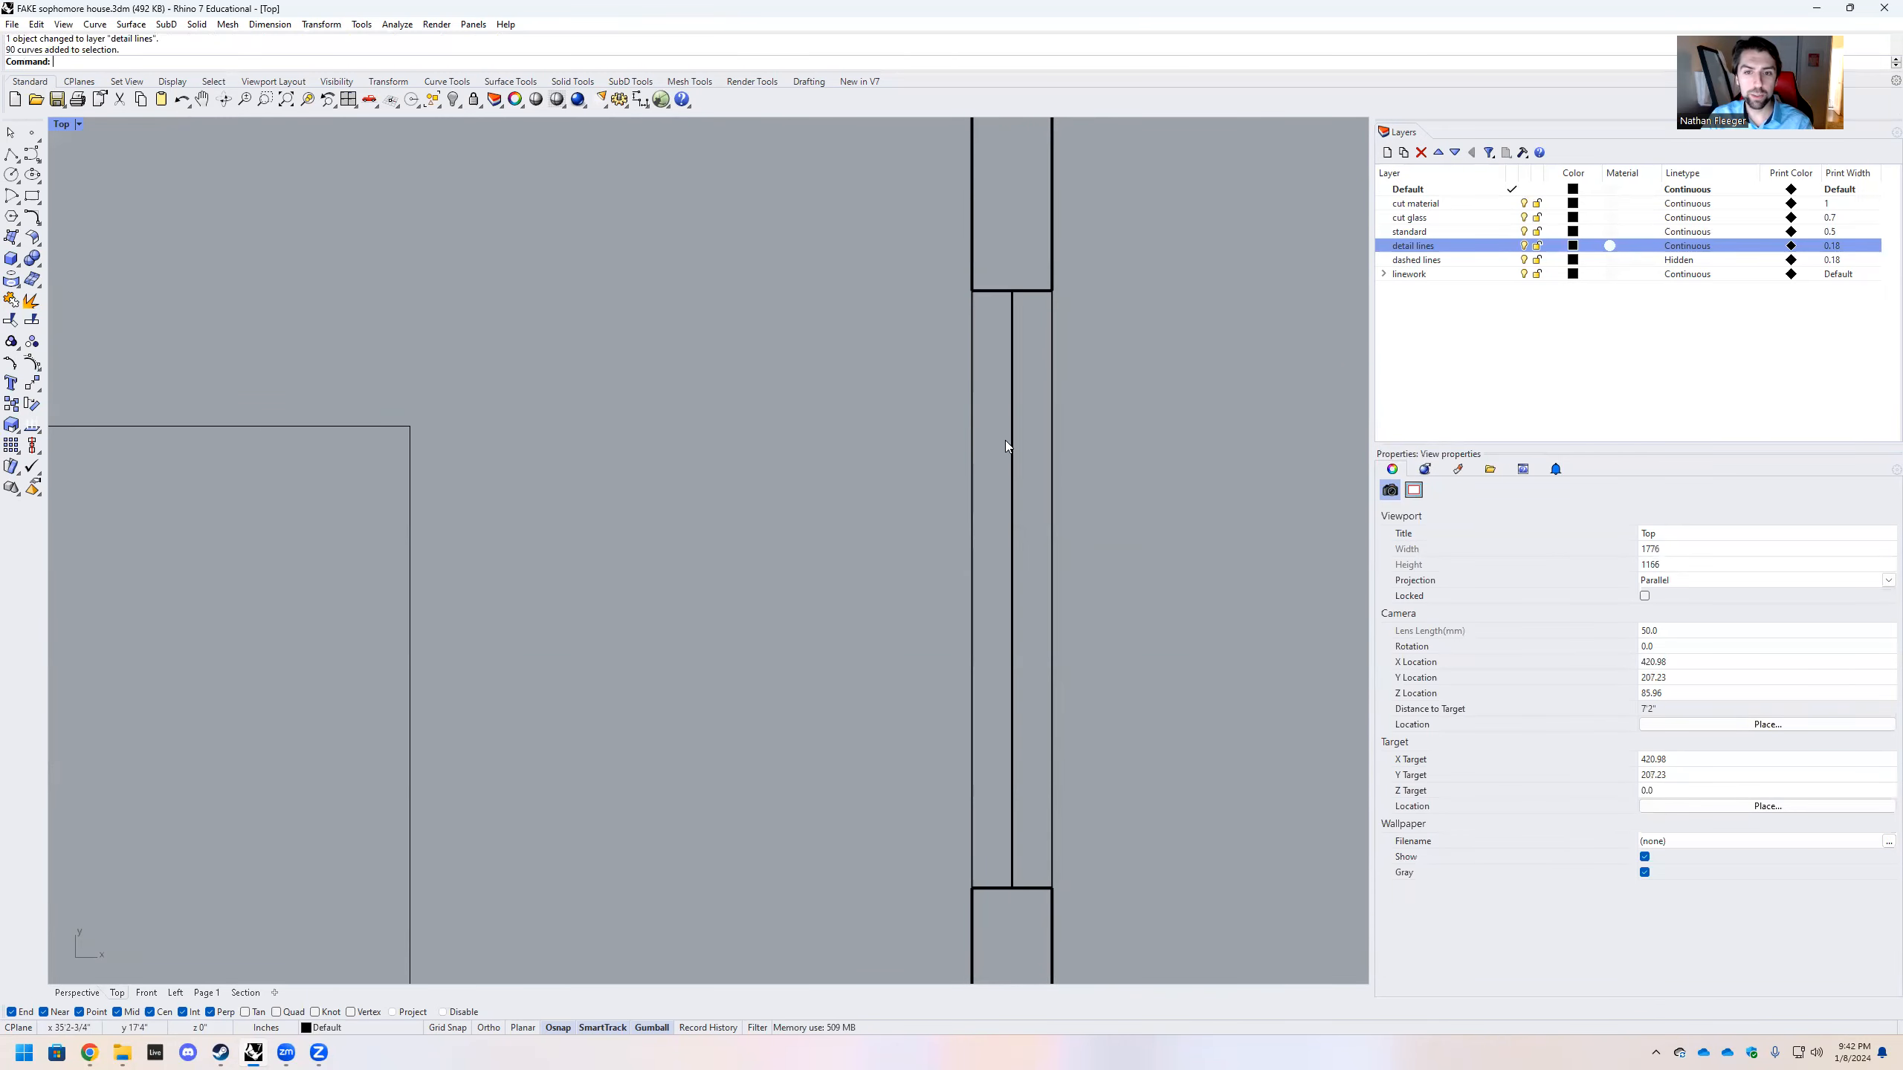
pyautogui.scroll(-10, 969, 220)
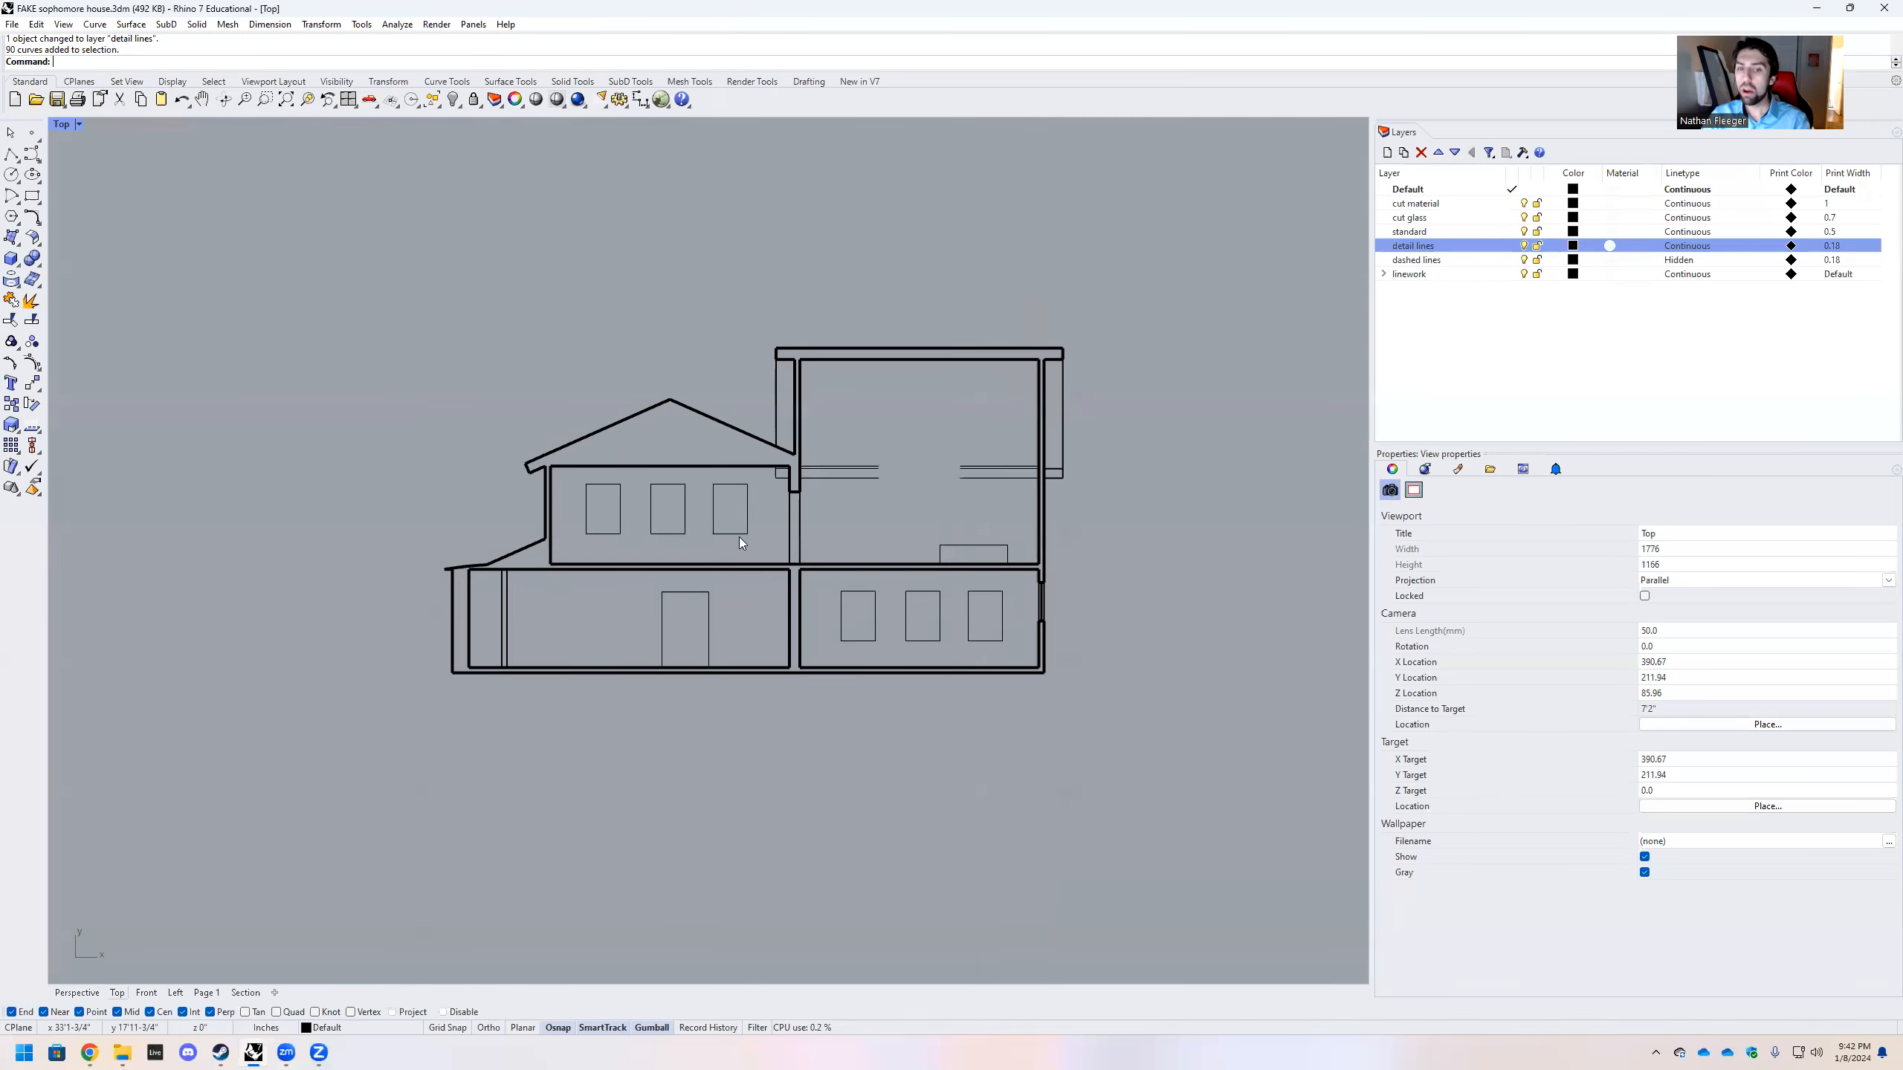
pyautogui.scroll(2, 805, 452)
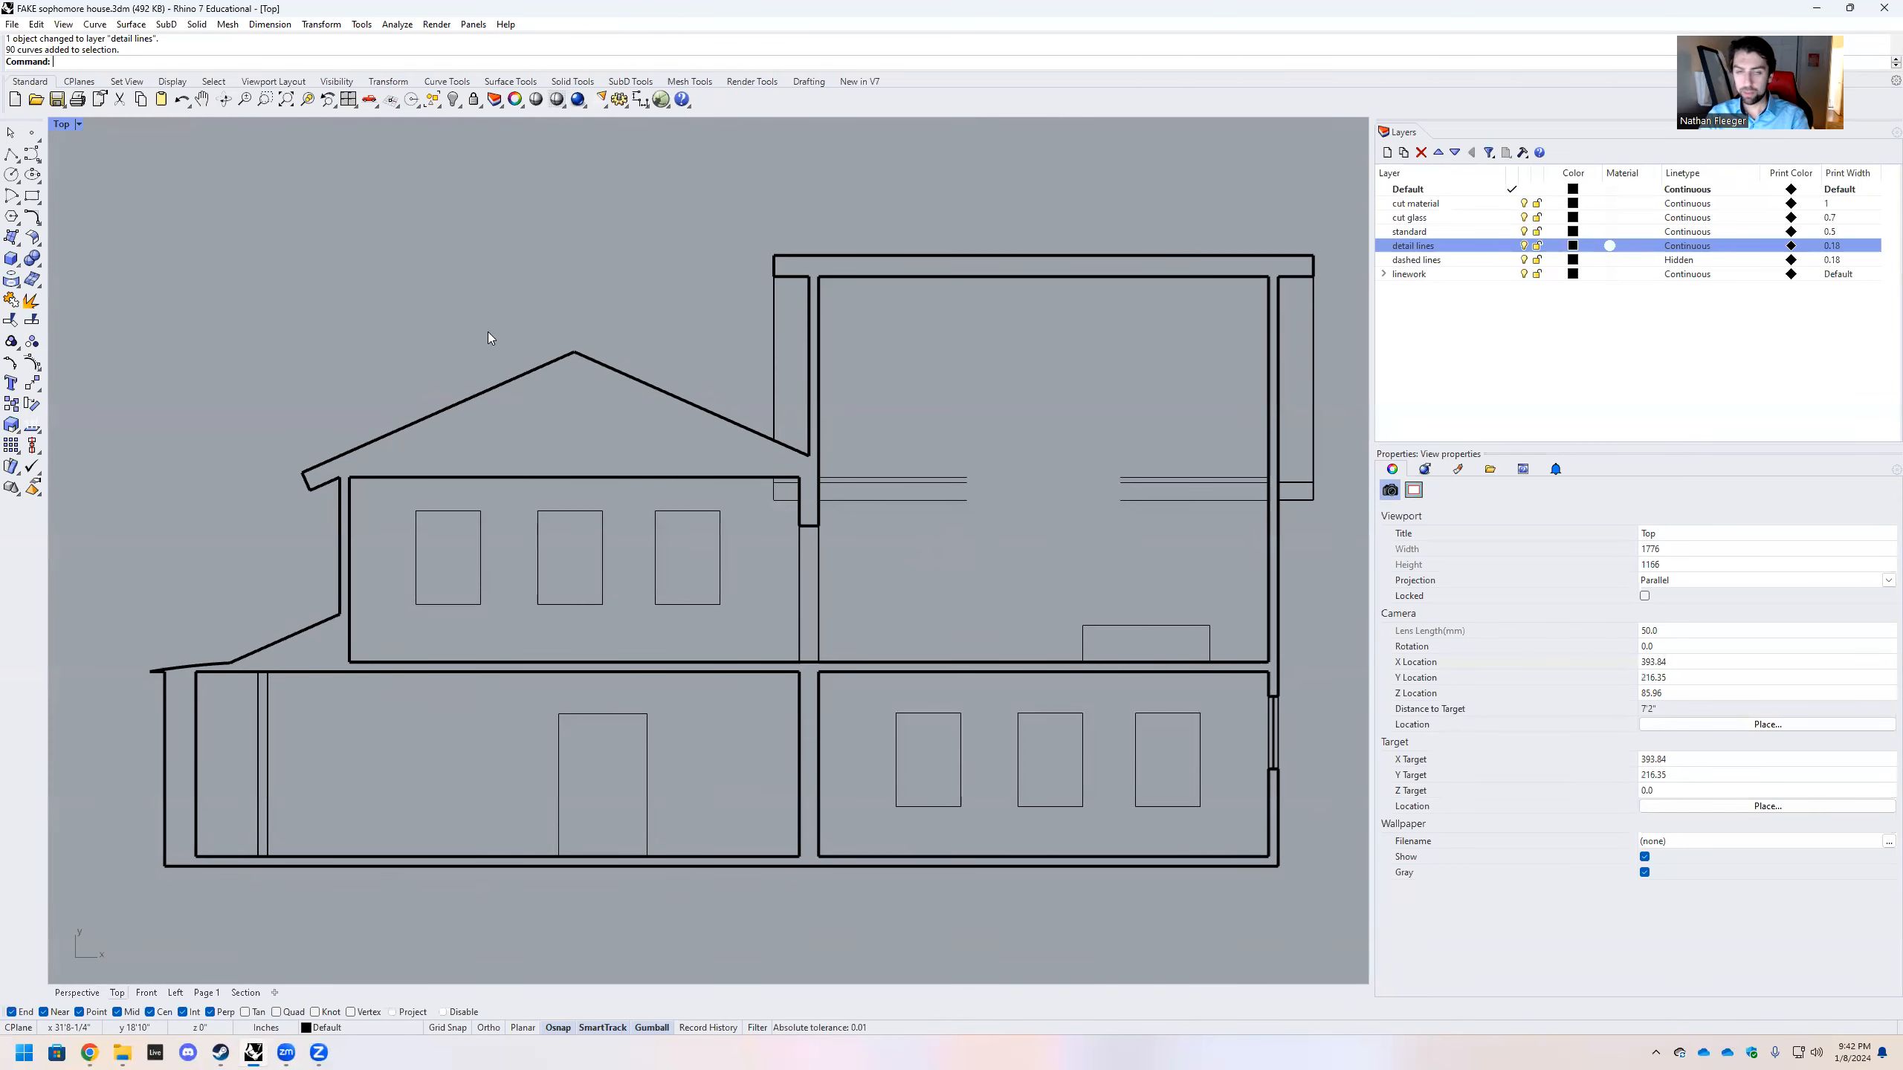
pyautogui.scroll(-1, 932, 506)
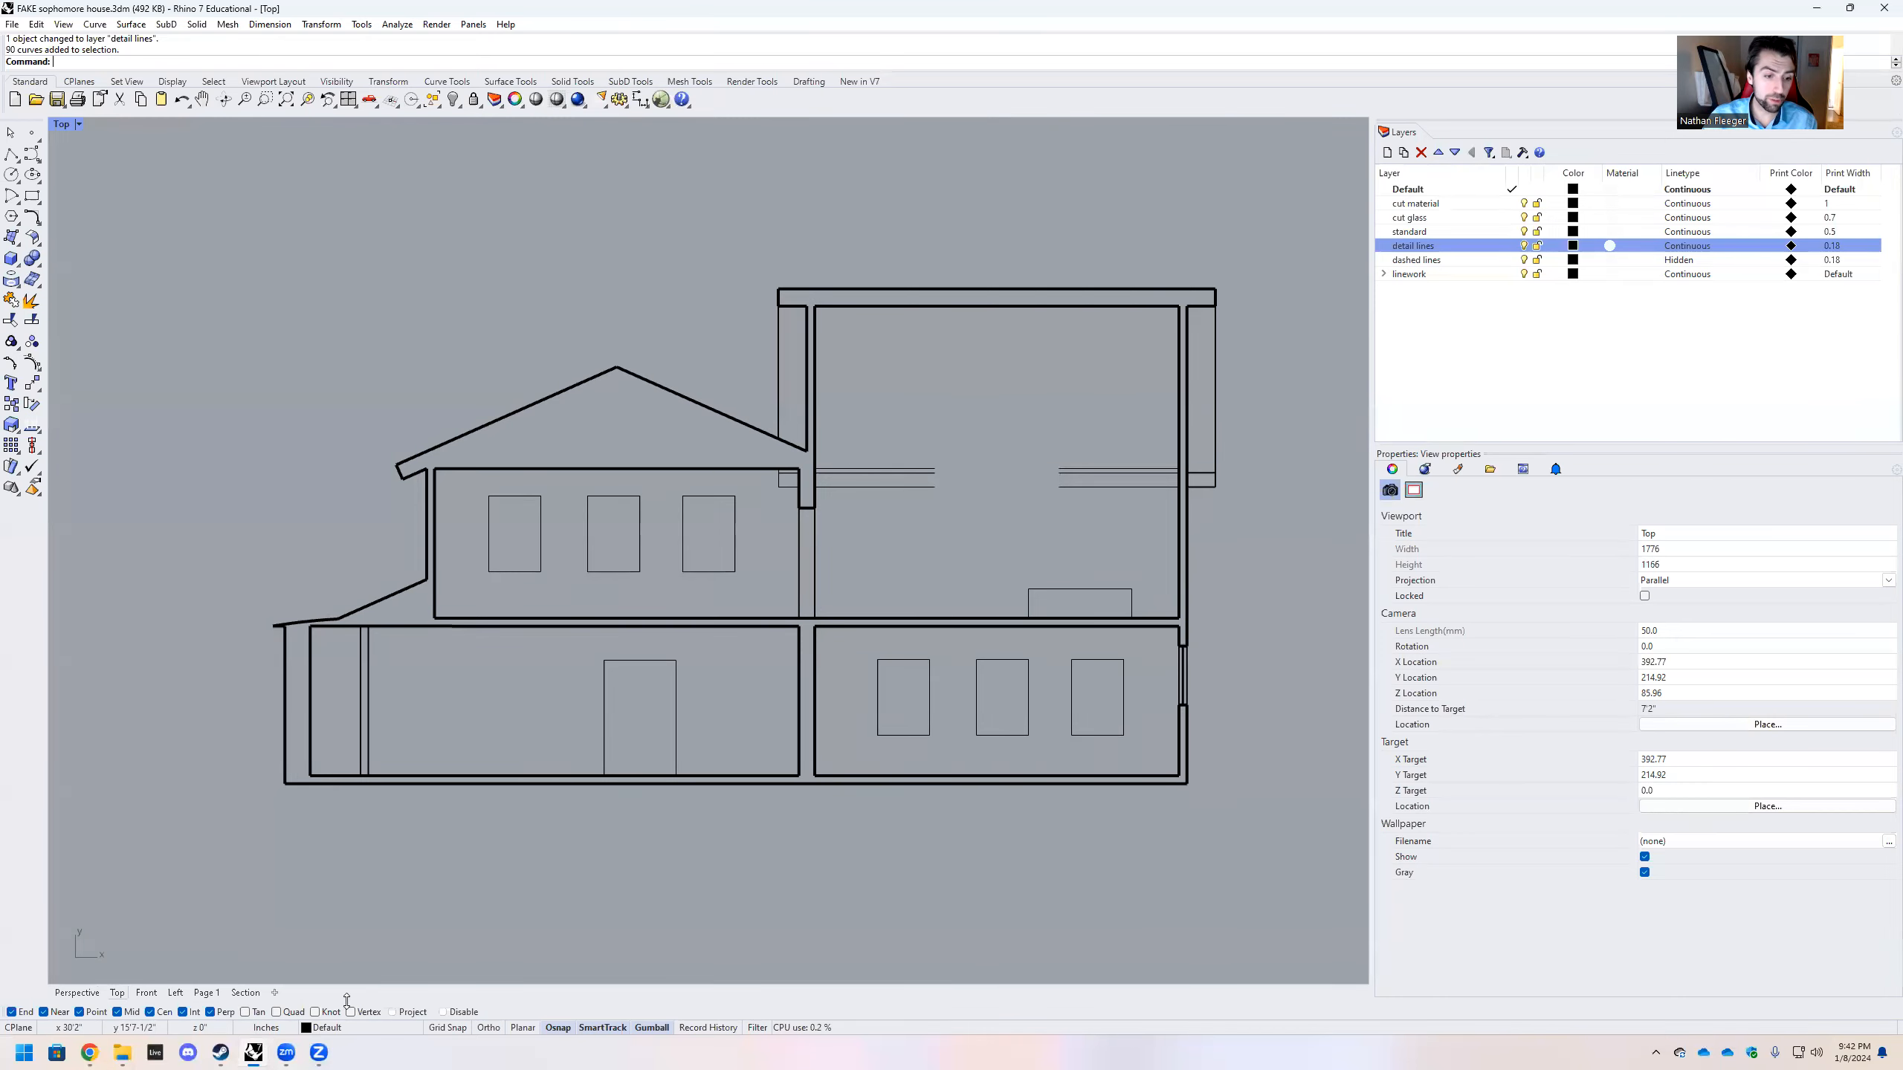
# Create a landscape layout named "example section", 24 by 18 inches, with one initial detail
pyautogui.click(275, 994)
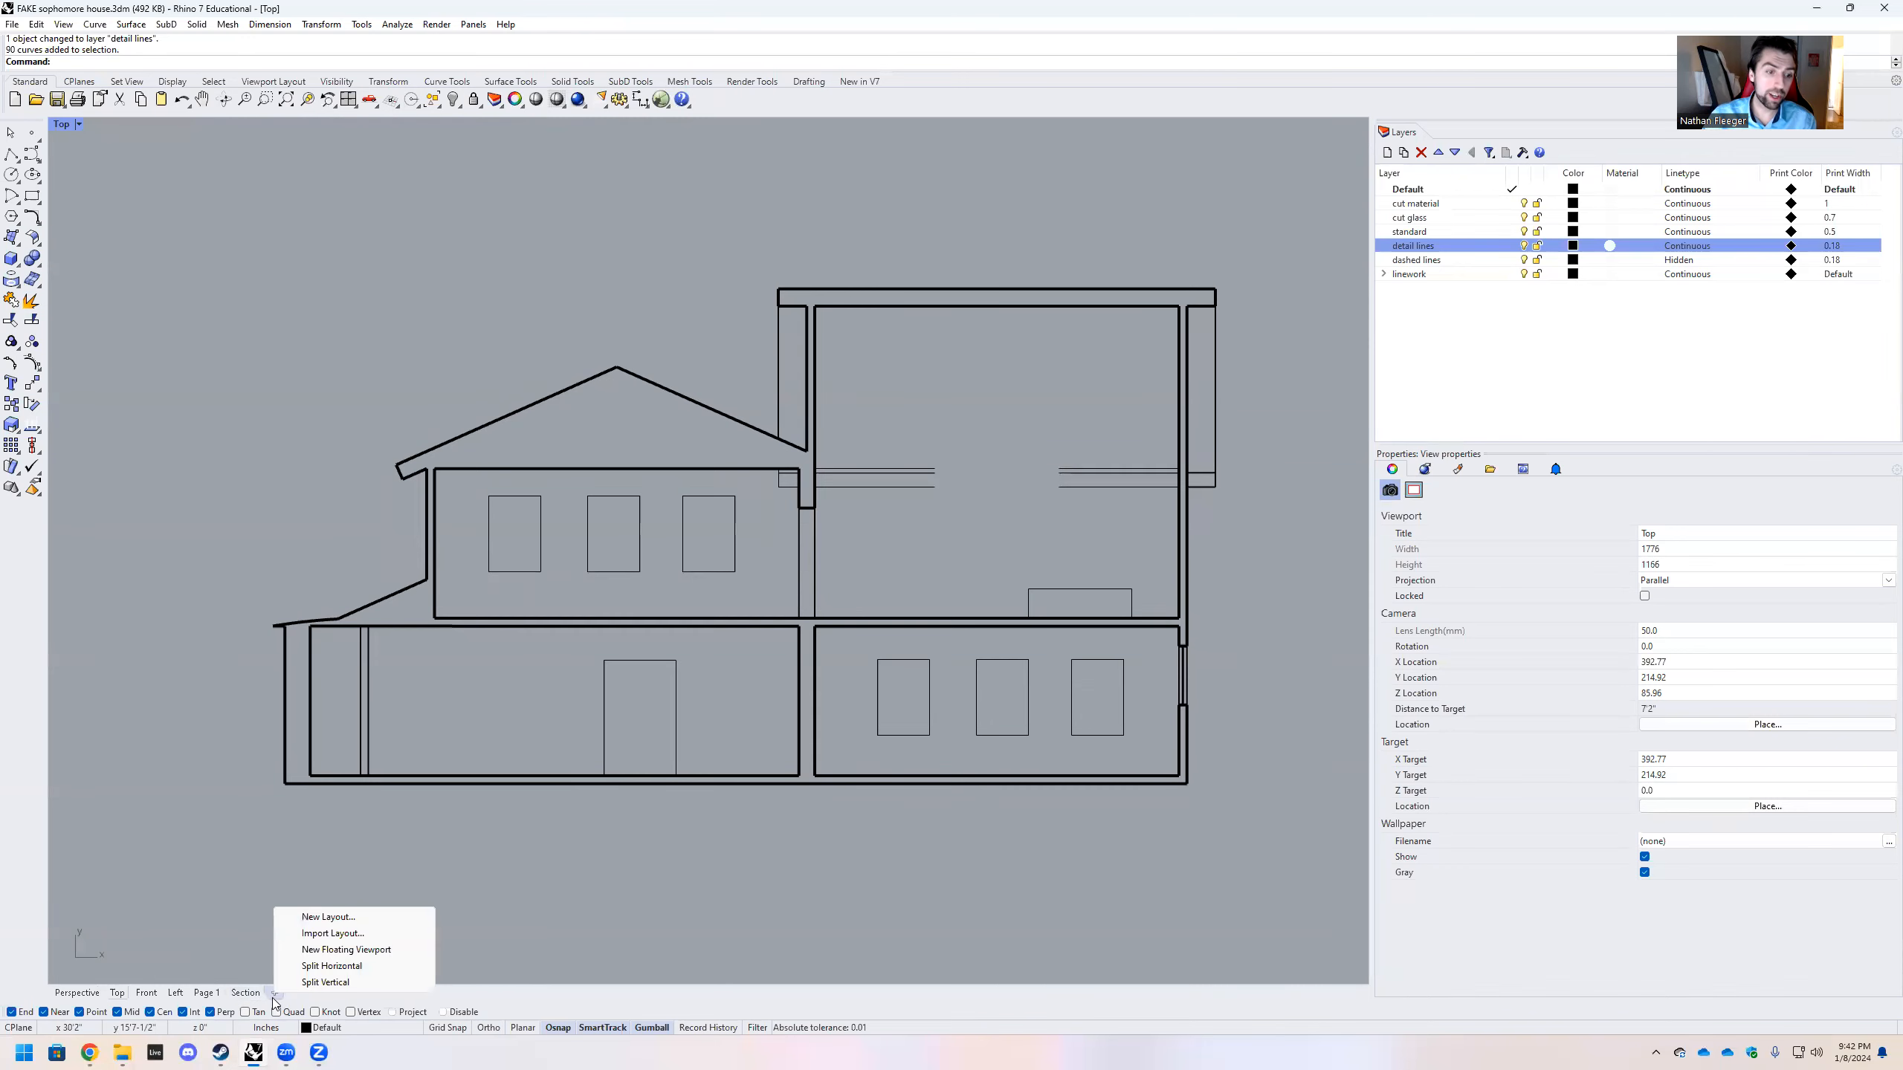
pyautogui.click(318, 917)
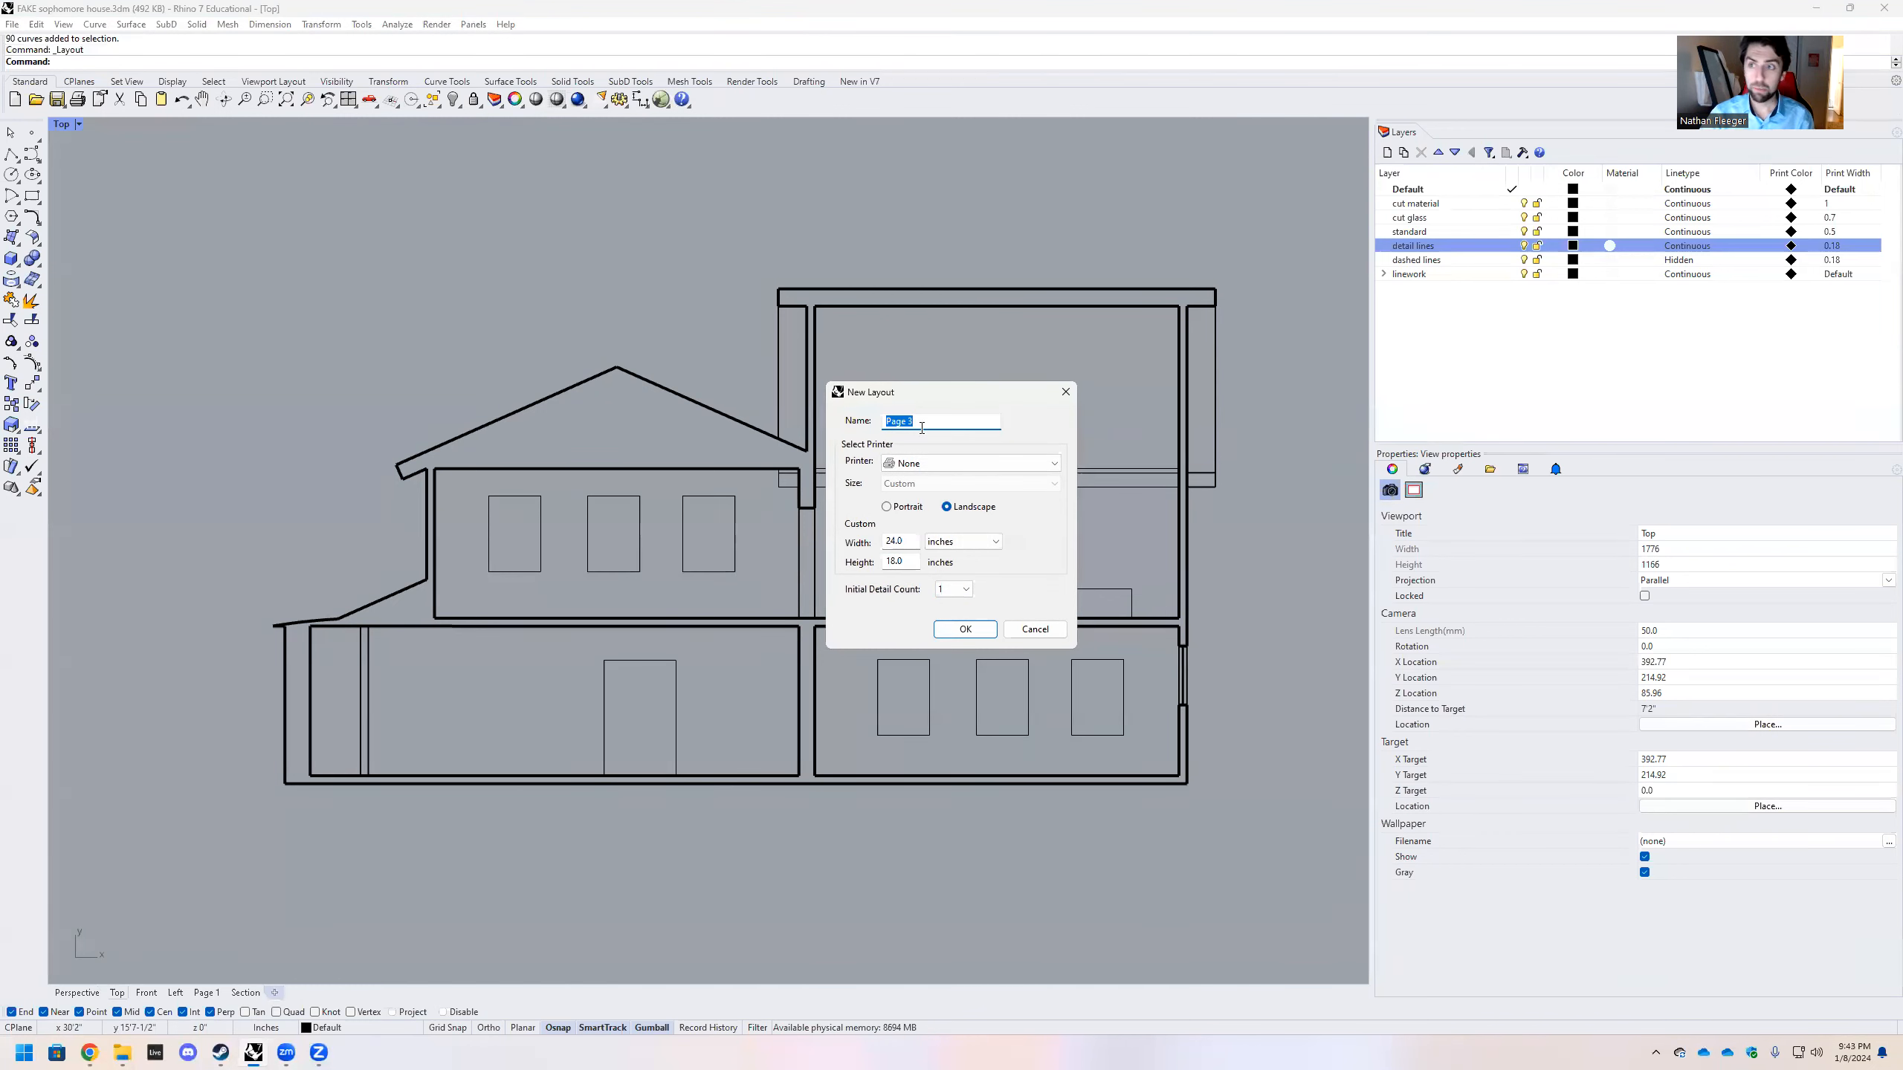
pyautogui.write('example')
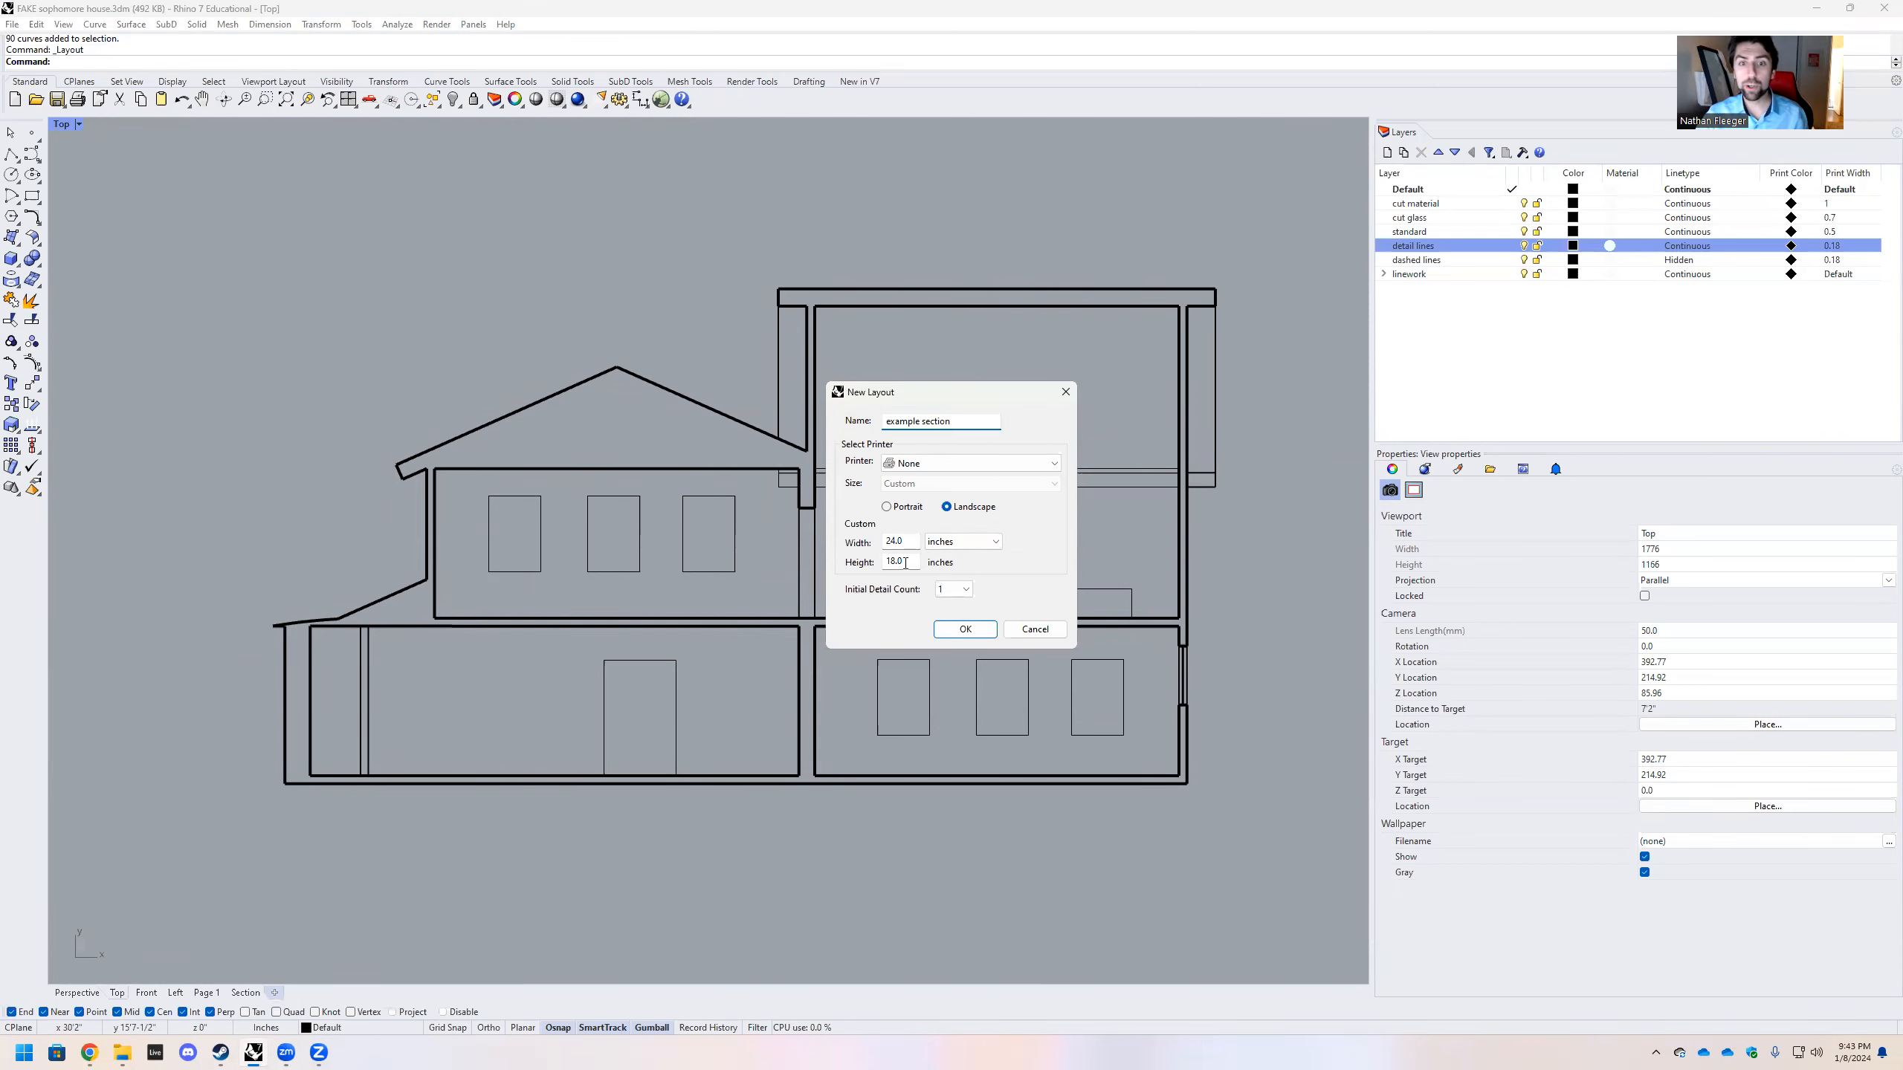
pyautogui.click(966, 630)
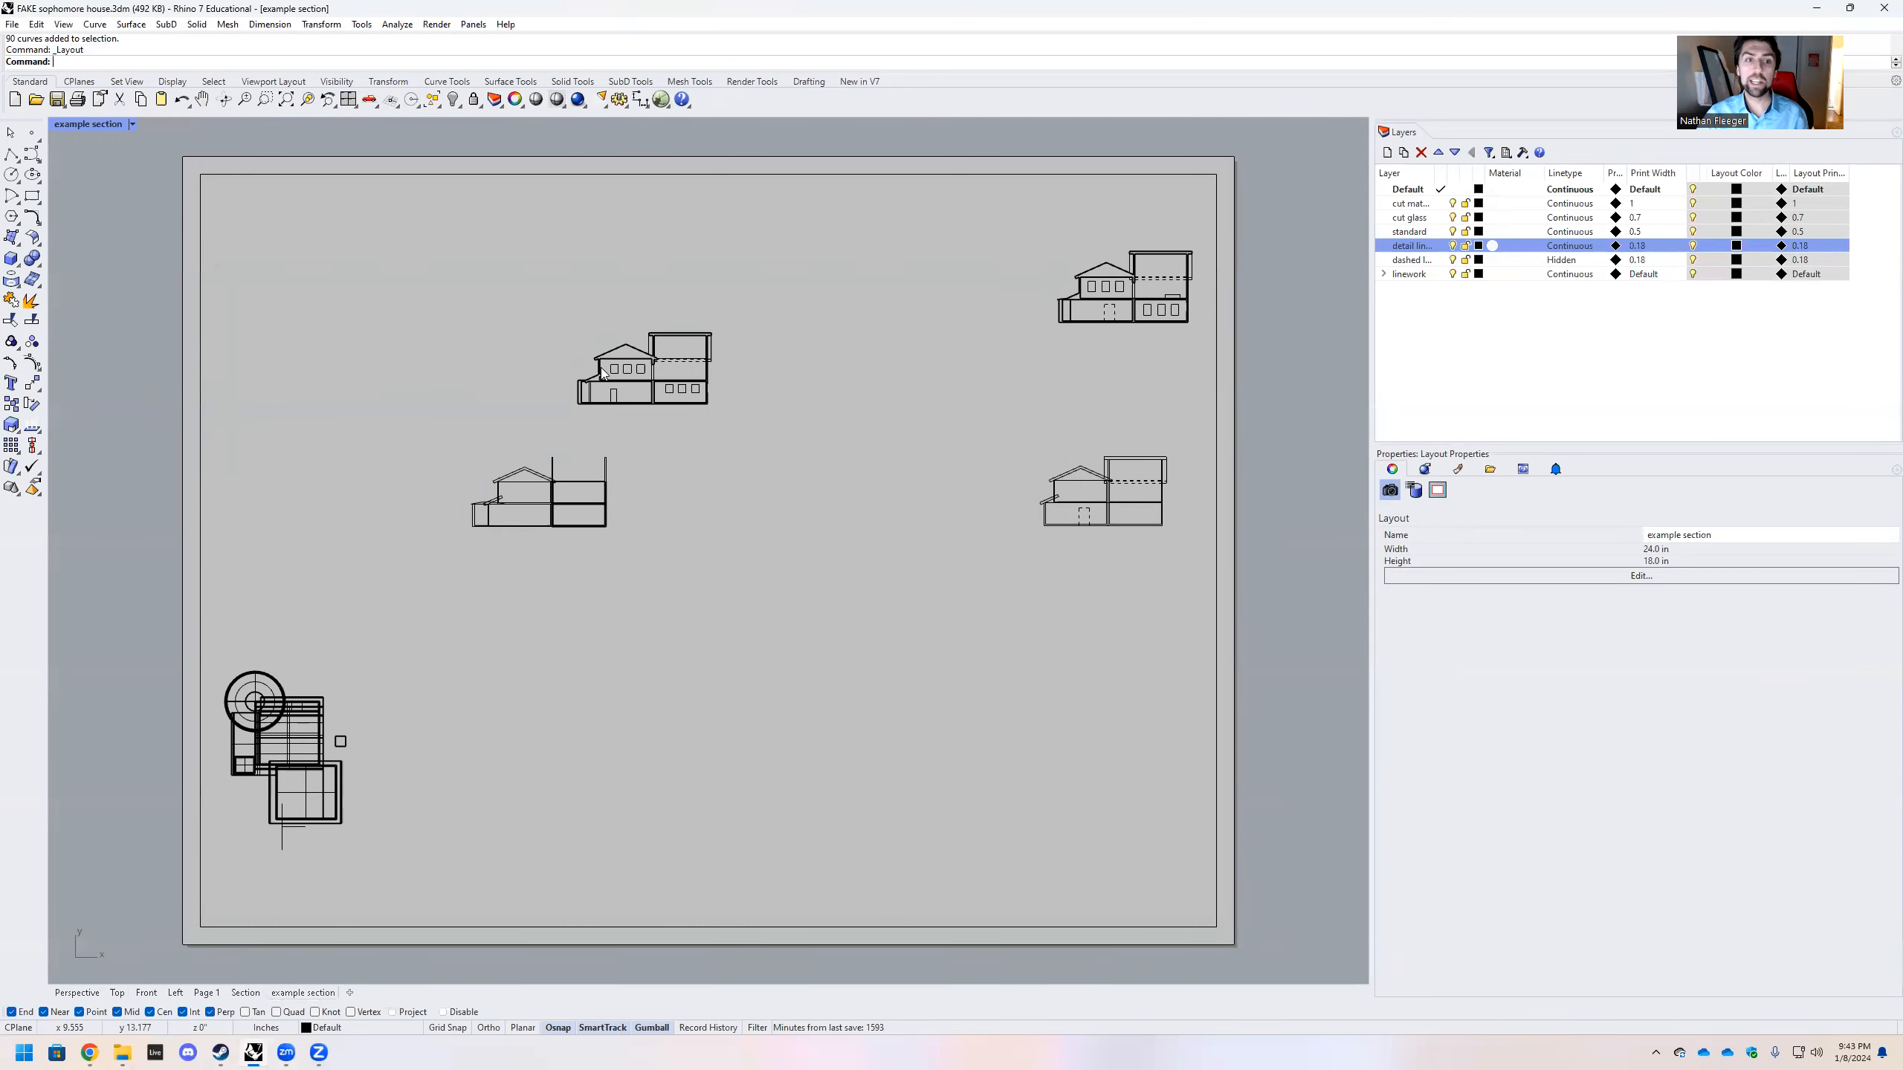
# Examine the new layout page, its edges and the drawings shown in its detail
pyautogui.scroll(-10, 681, 450)
pyautogui.scroll(4, 565, 356)
pyautogui.scroll(3, 681, 426)
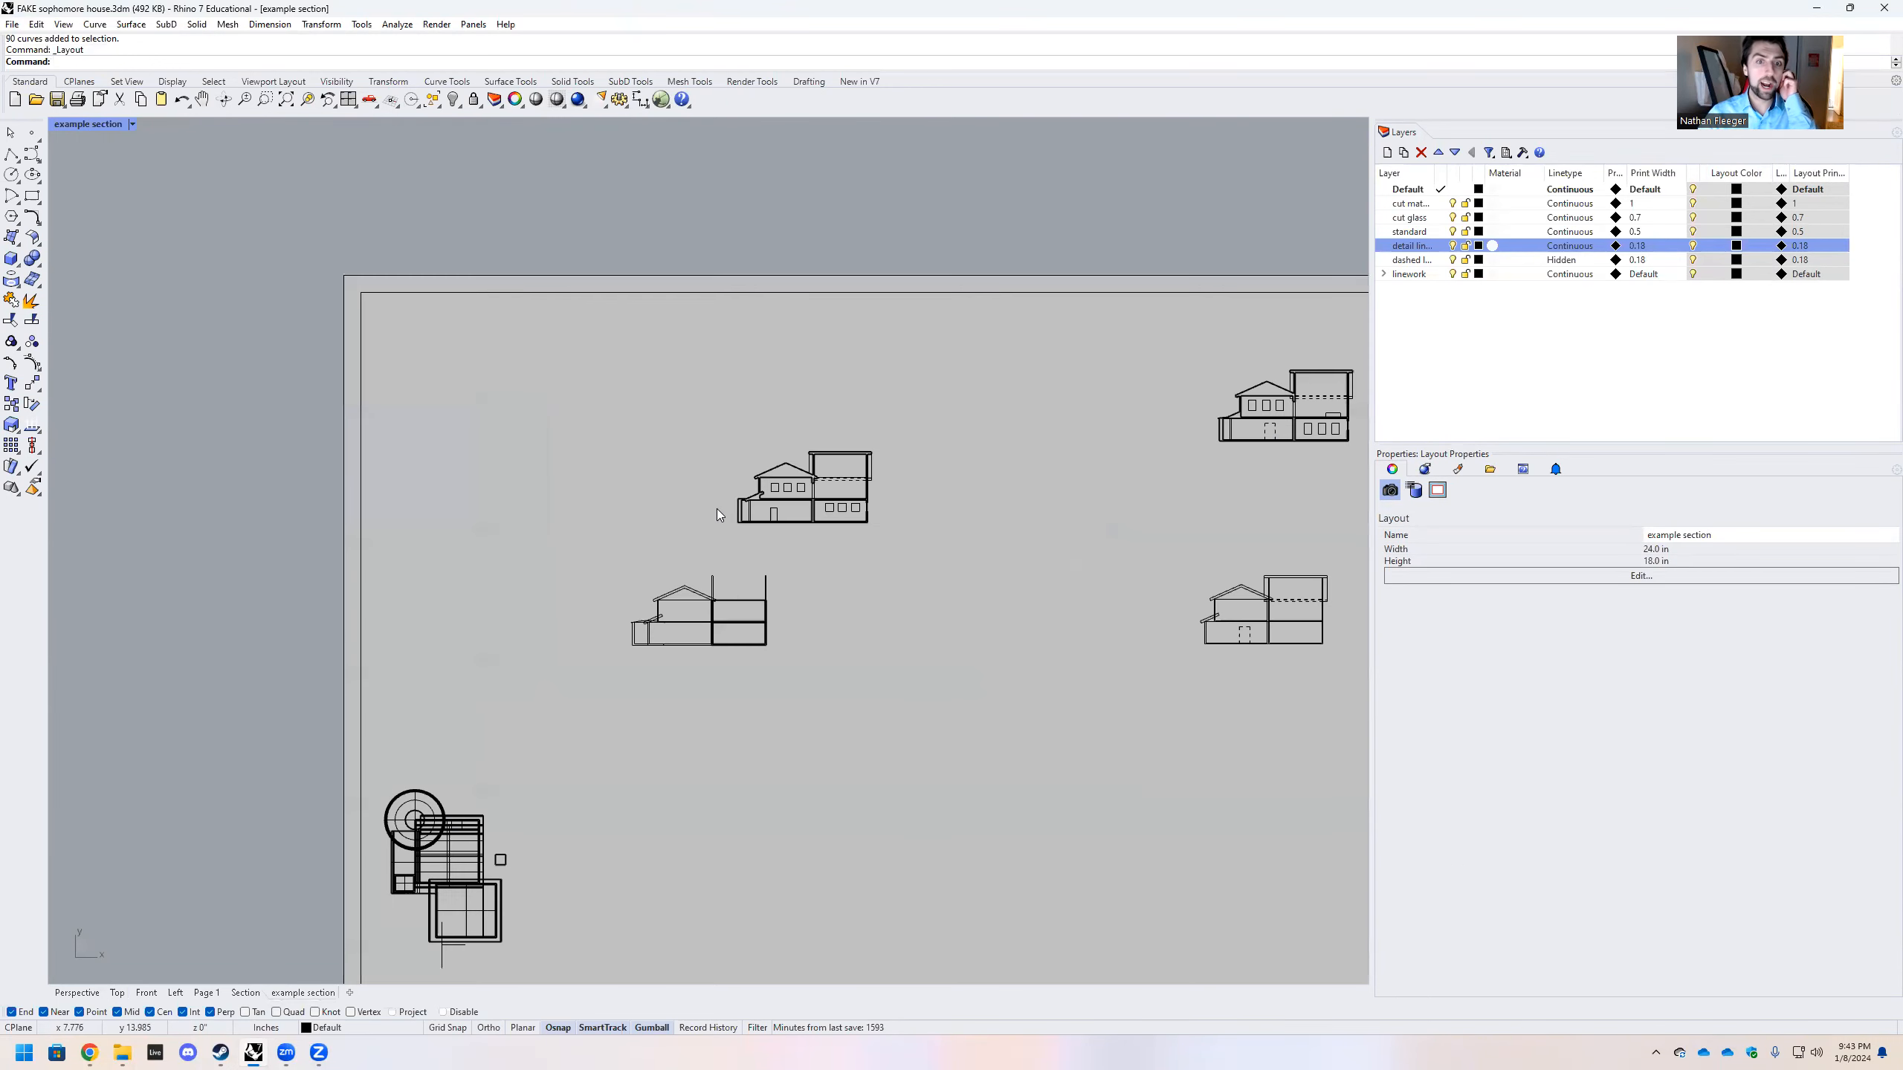
pyautogui.scroll(-2, 649, 400)
pyautogui.scroll(1, 637, 405)
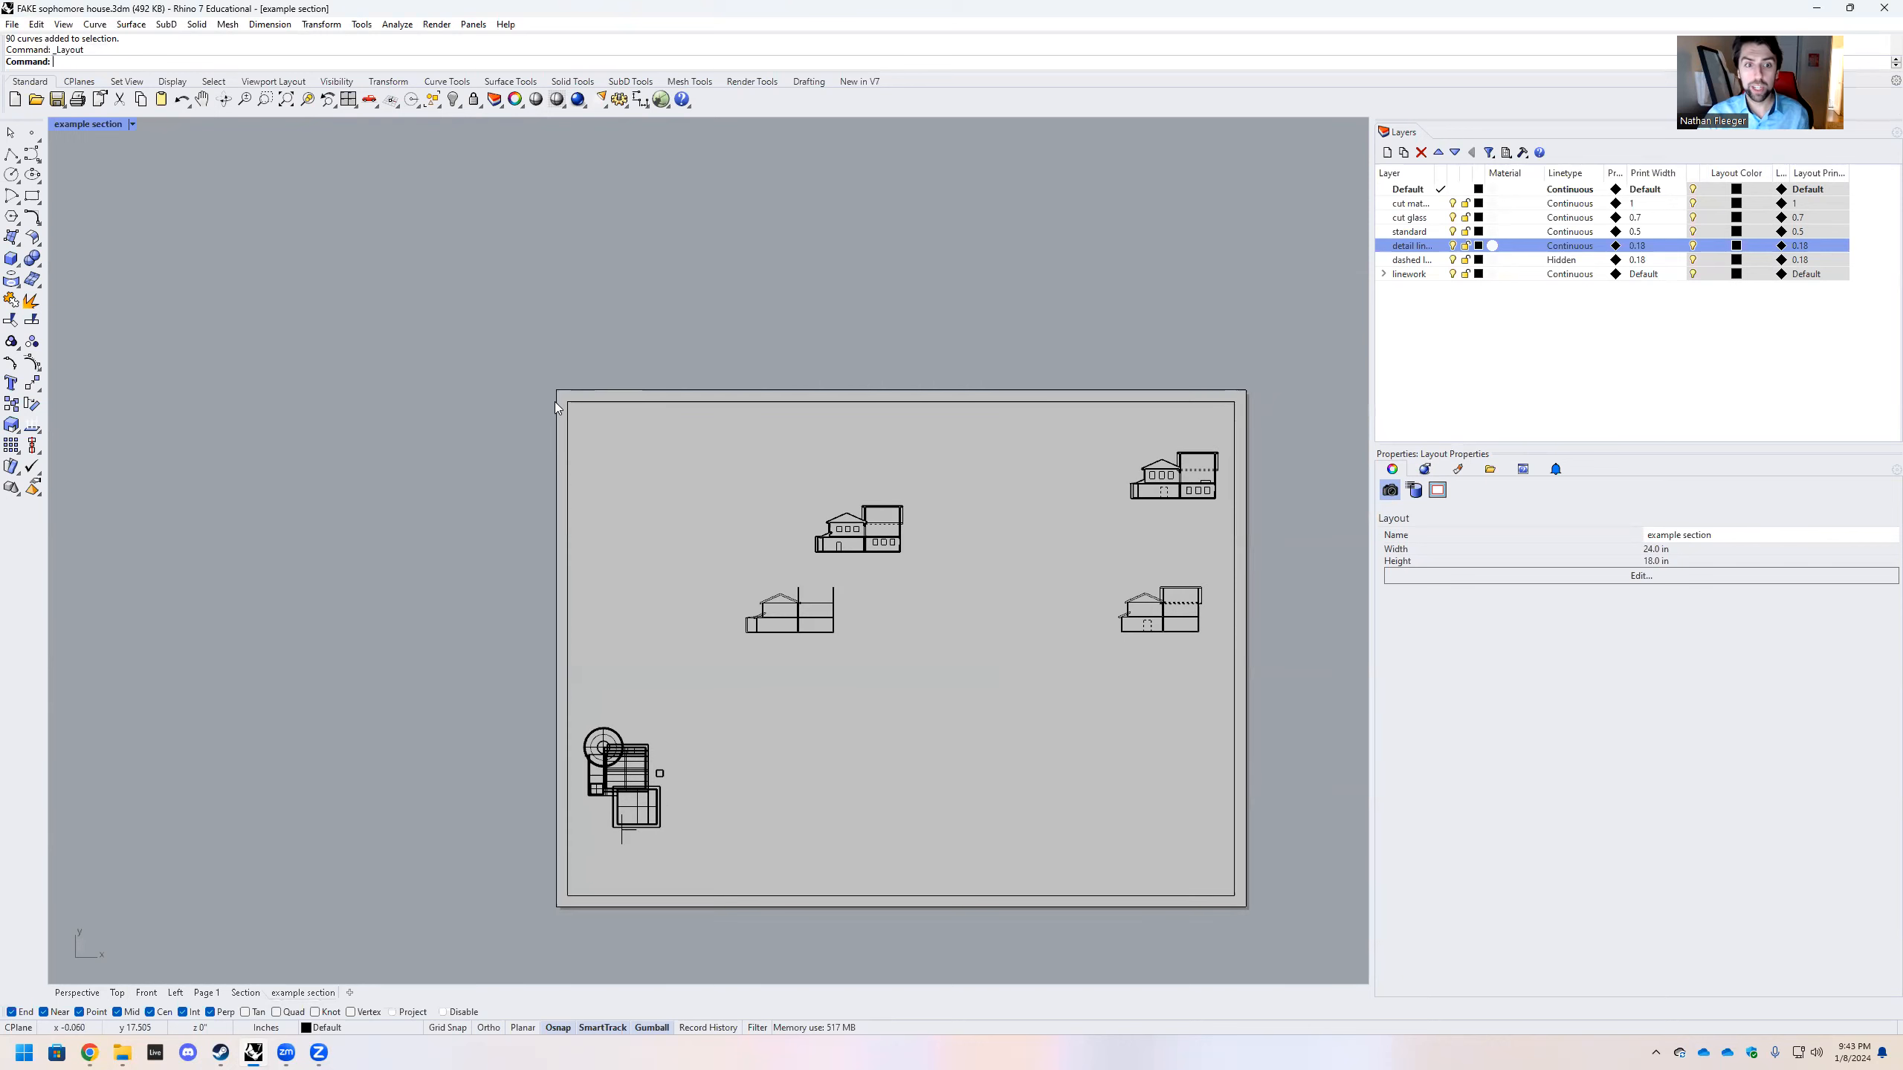
pyautogui.scroll(-2, 806, 336)
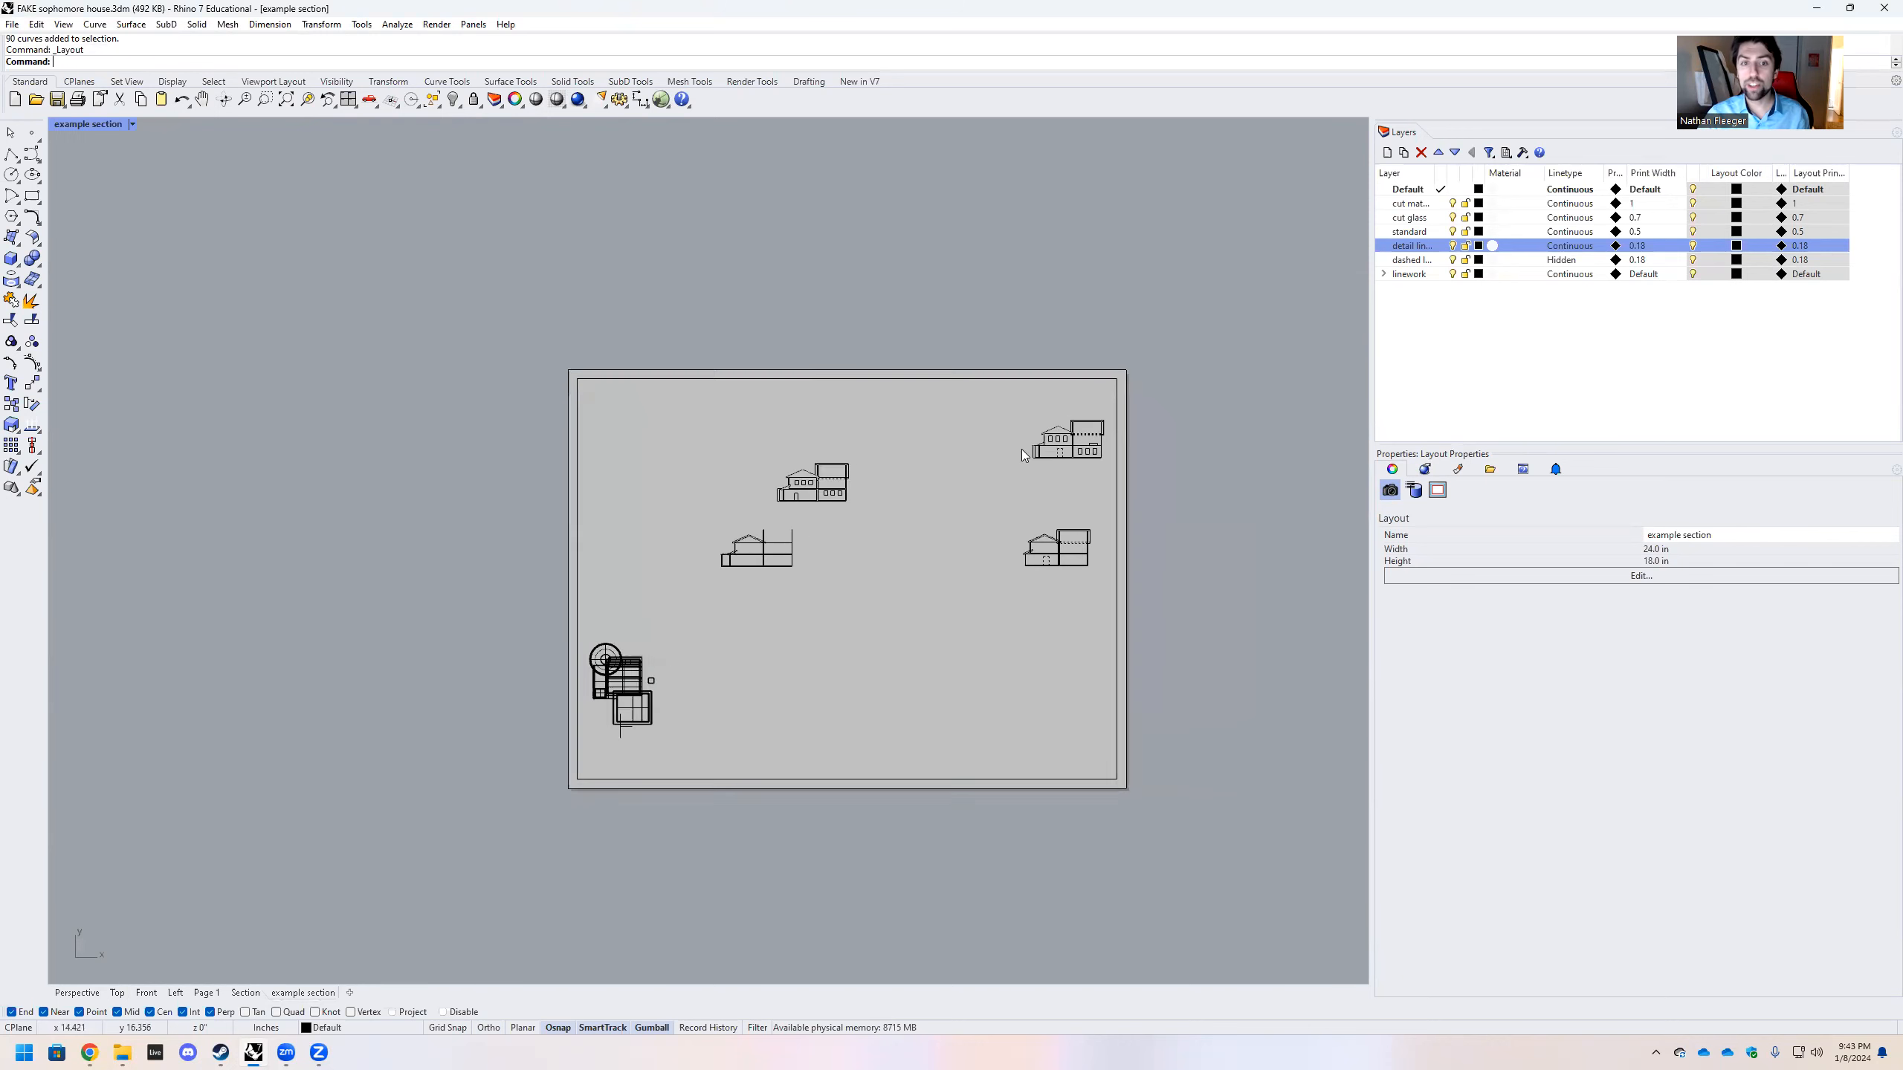
pyautogui.scroll(4, 1089, 703)
pyautogui.scroll(1, 486, 468)
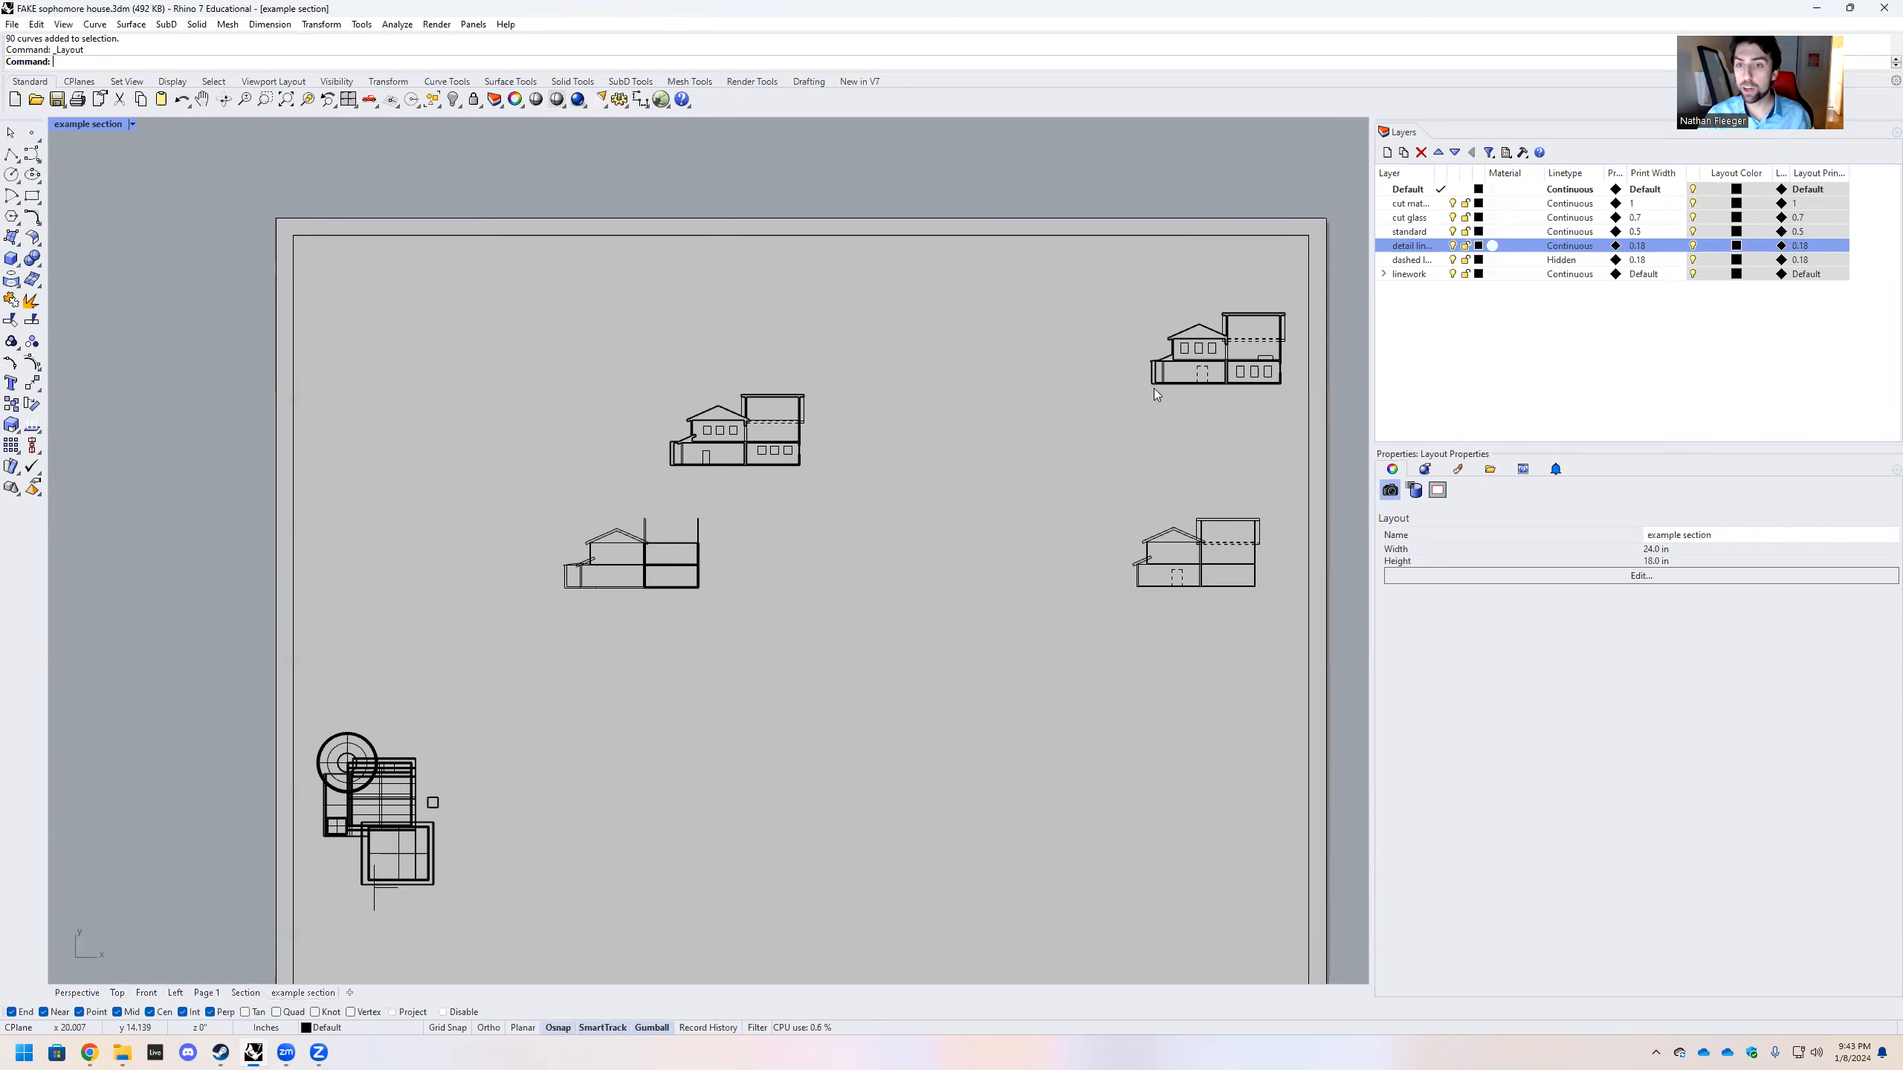
pyautogui.scroll(-2, 1063, 450)
pyautogui.scroll(3, 959, 434)
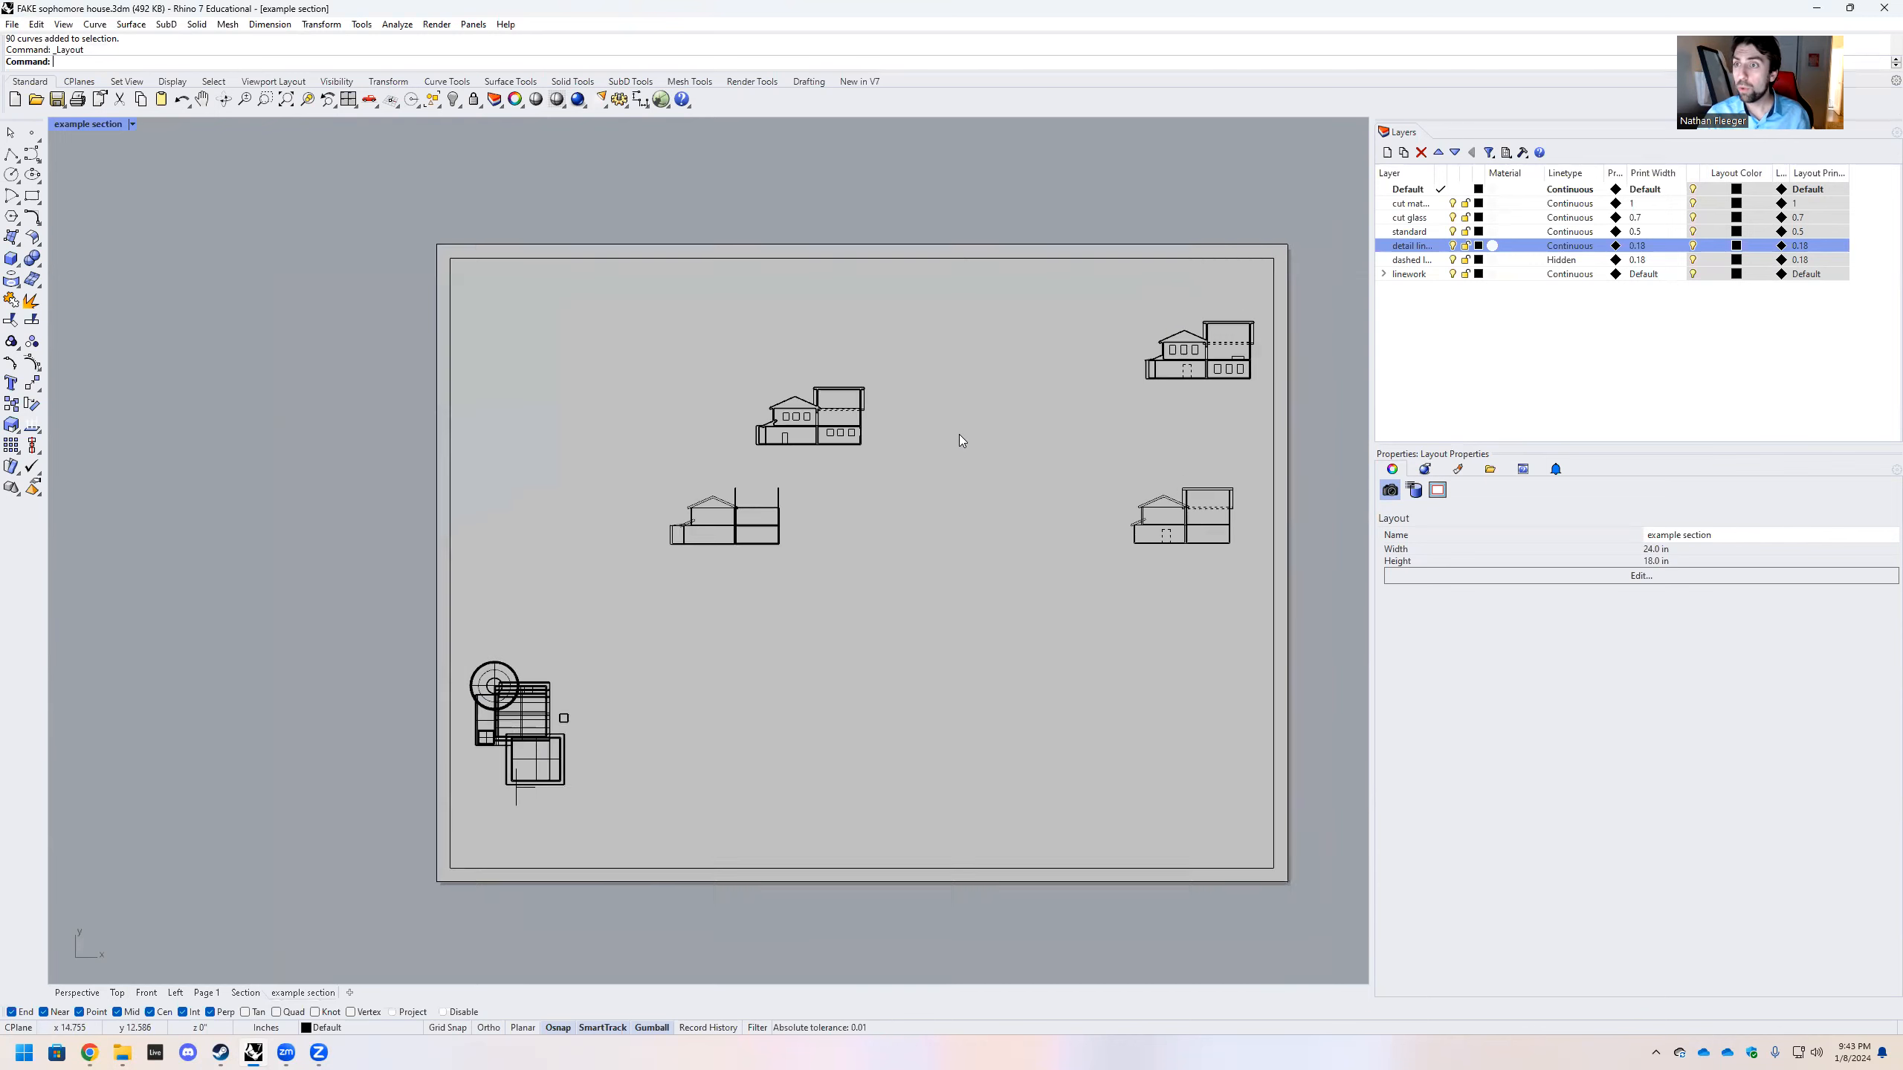
pyautogui.scroll(-2, 940, 464)
pyautogui.scroll(1, 933, 525)
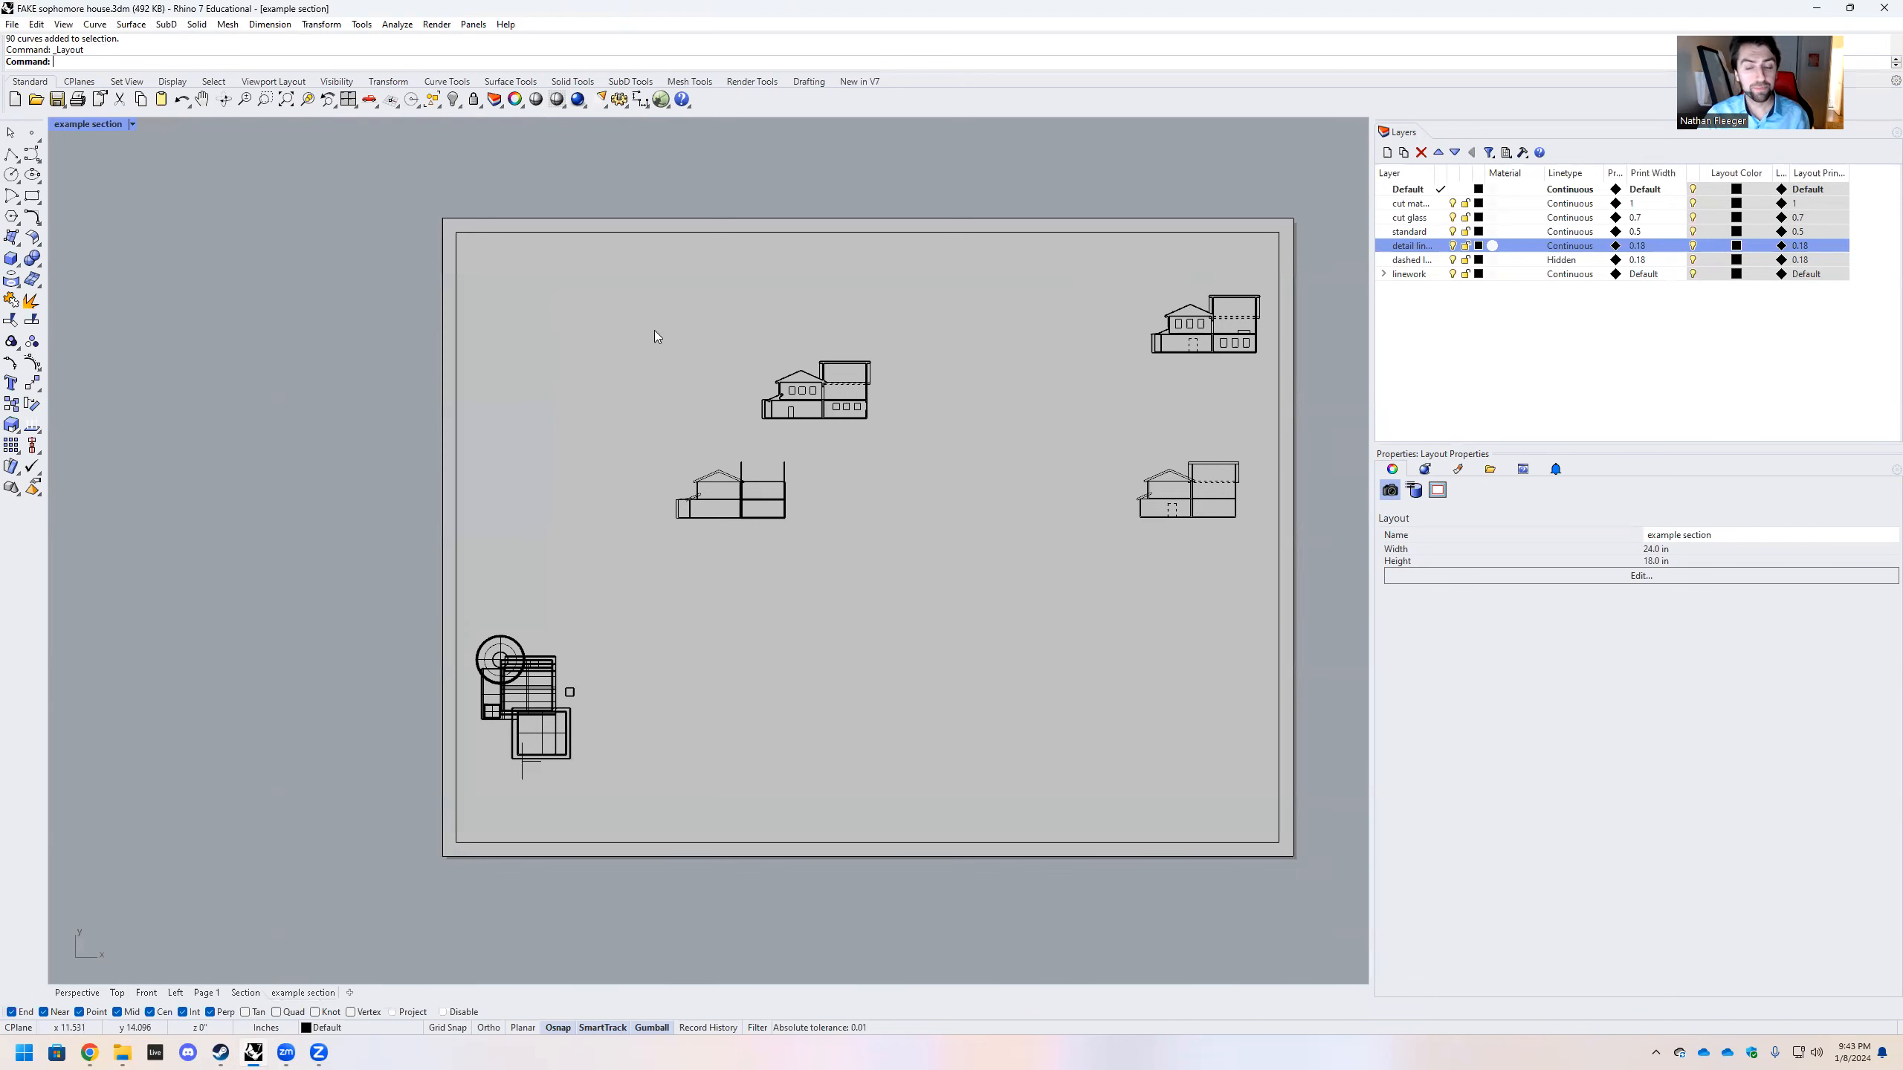
# Enter the layout's detail, zoom and pan the model inside it, and return to page space
pyautogui.doubleClick(636, 336)
pyautogui.scroll(-3, 876, 518)
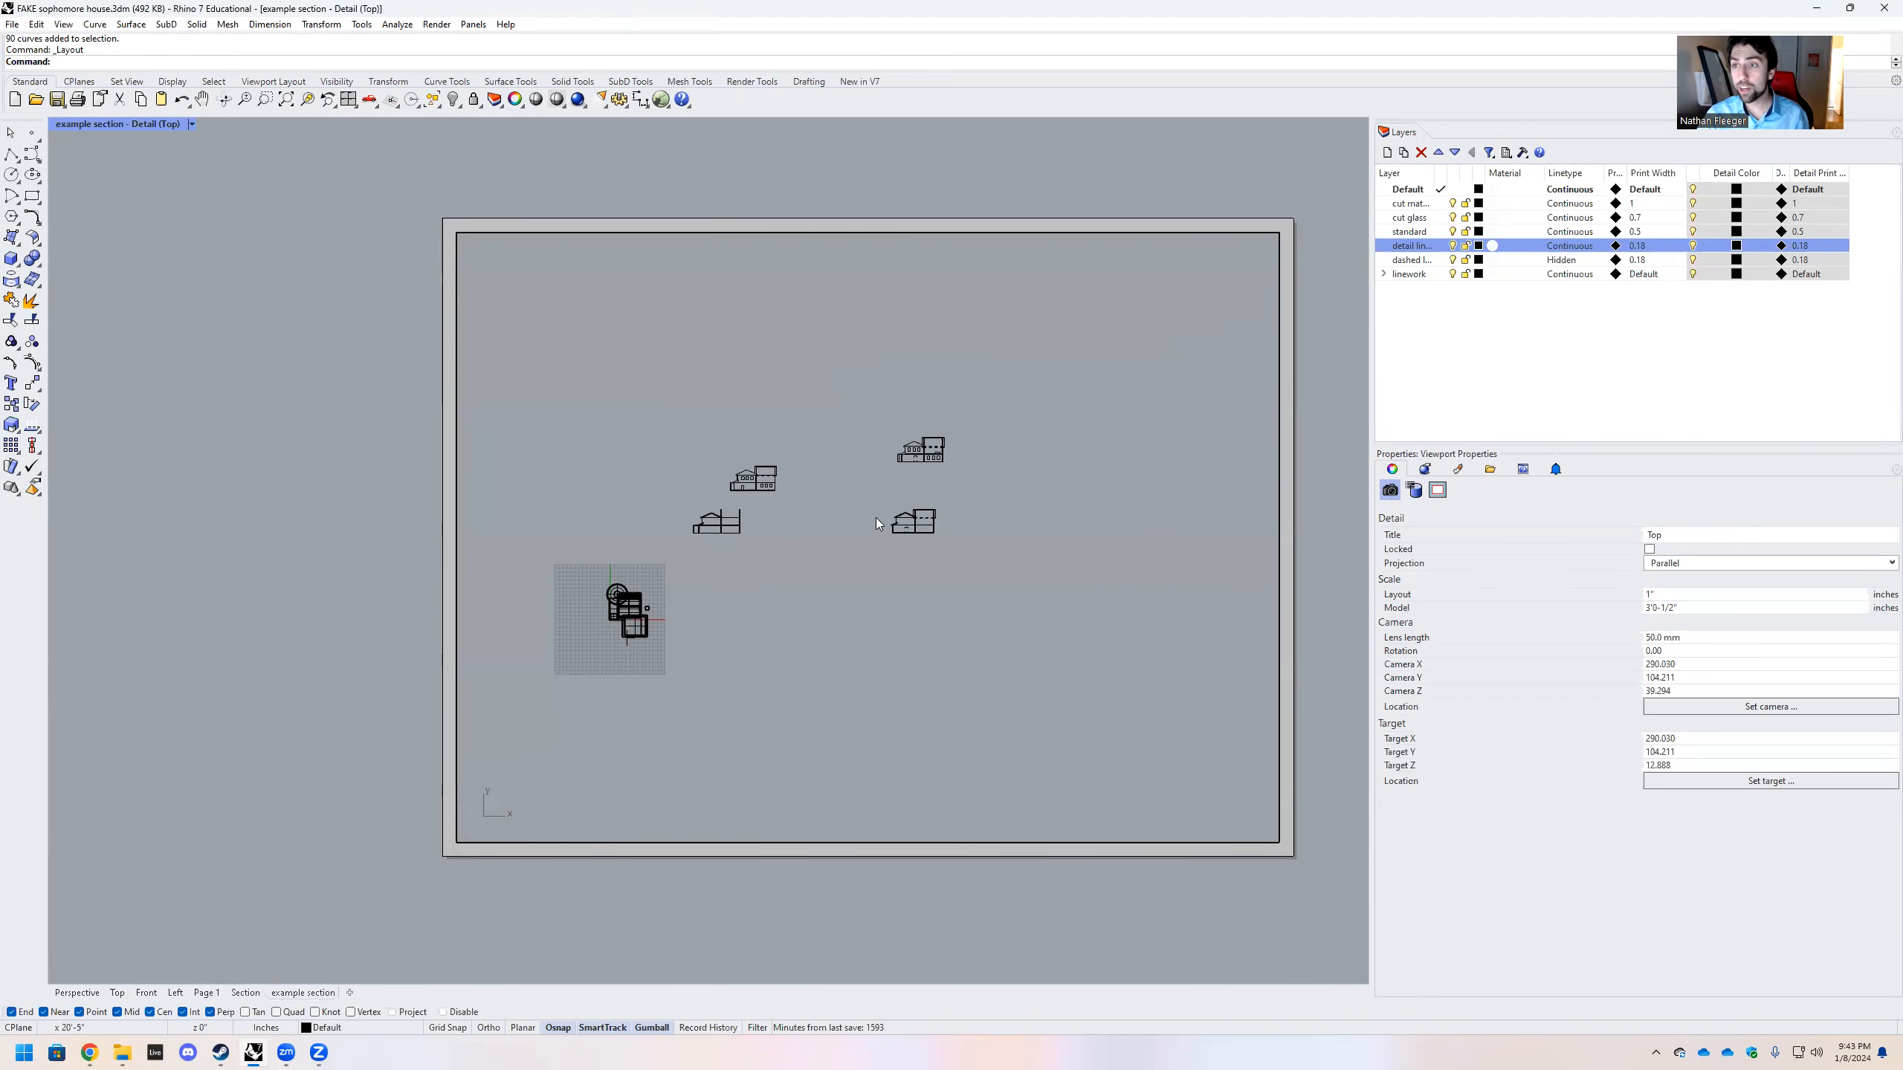
pyautogui.scroll(-5, 876, 519)
pyautogui.scroll(8, 1064, 573)
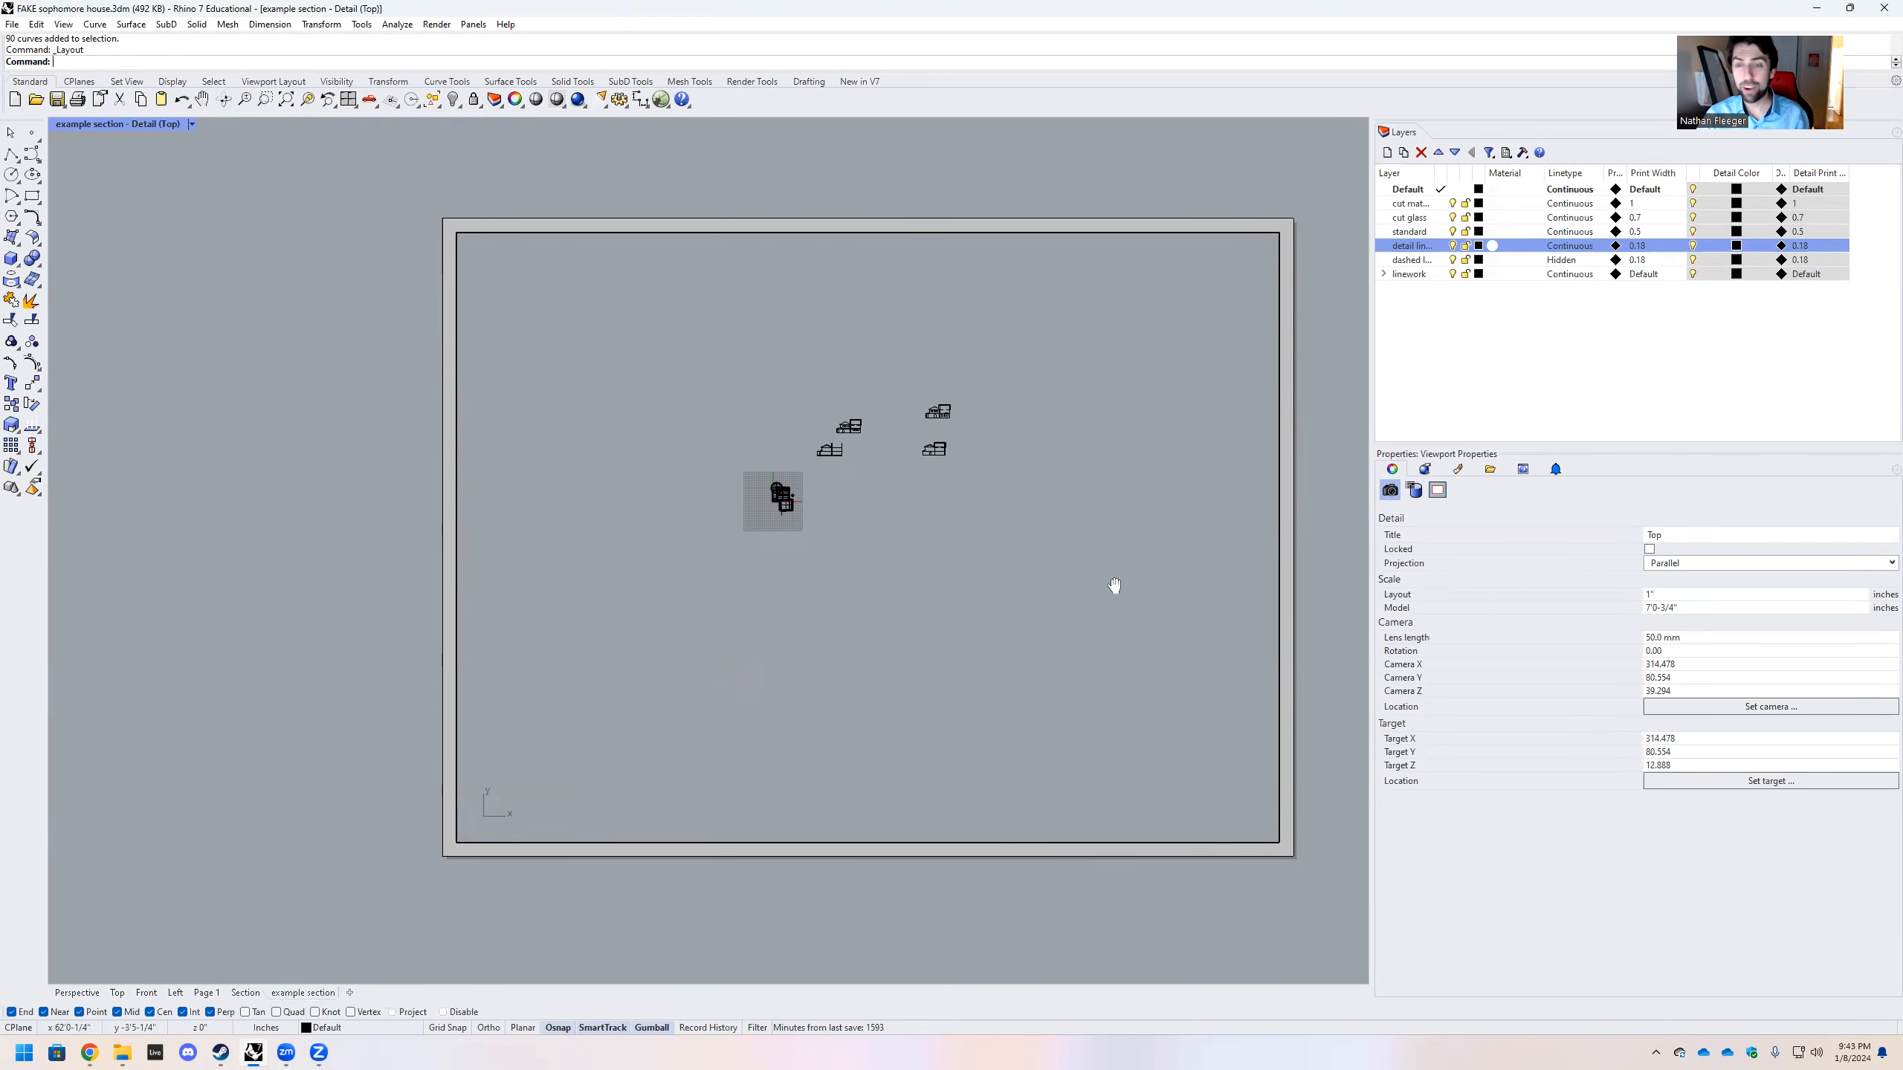
pyautogui.moveTo(706, 590); pyautogui.dragTo(743, 486, button='right')
pyautogui.doubleClick(384, 434)
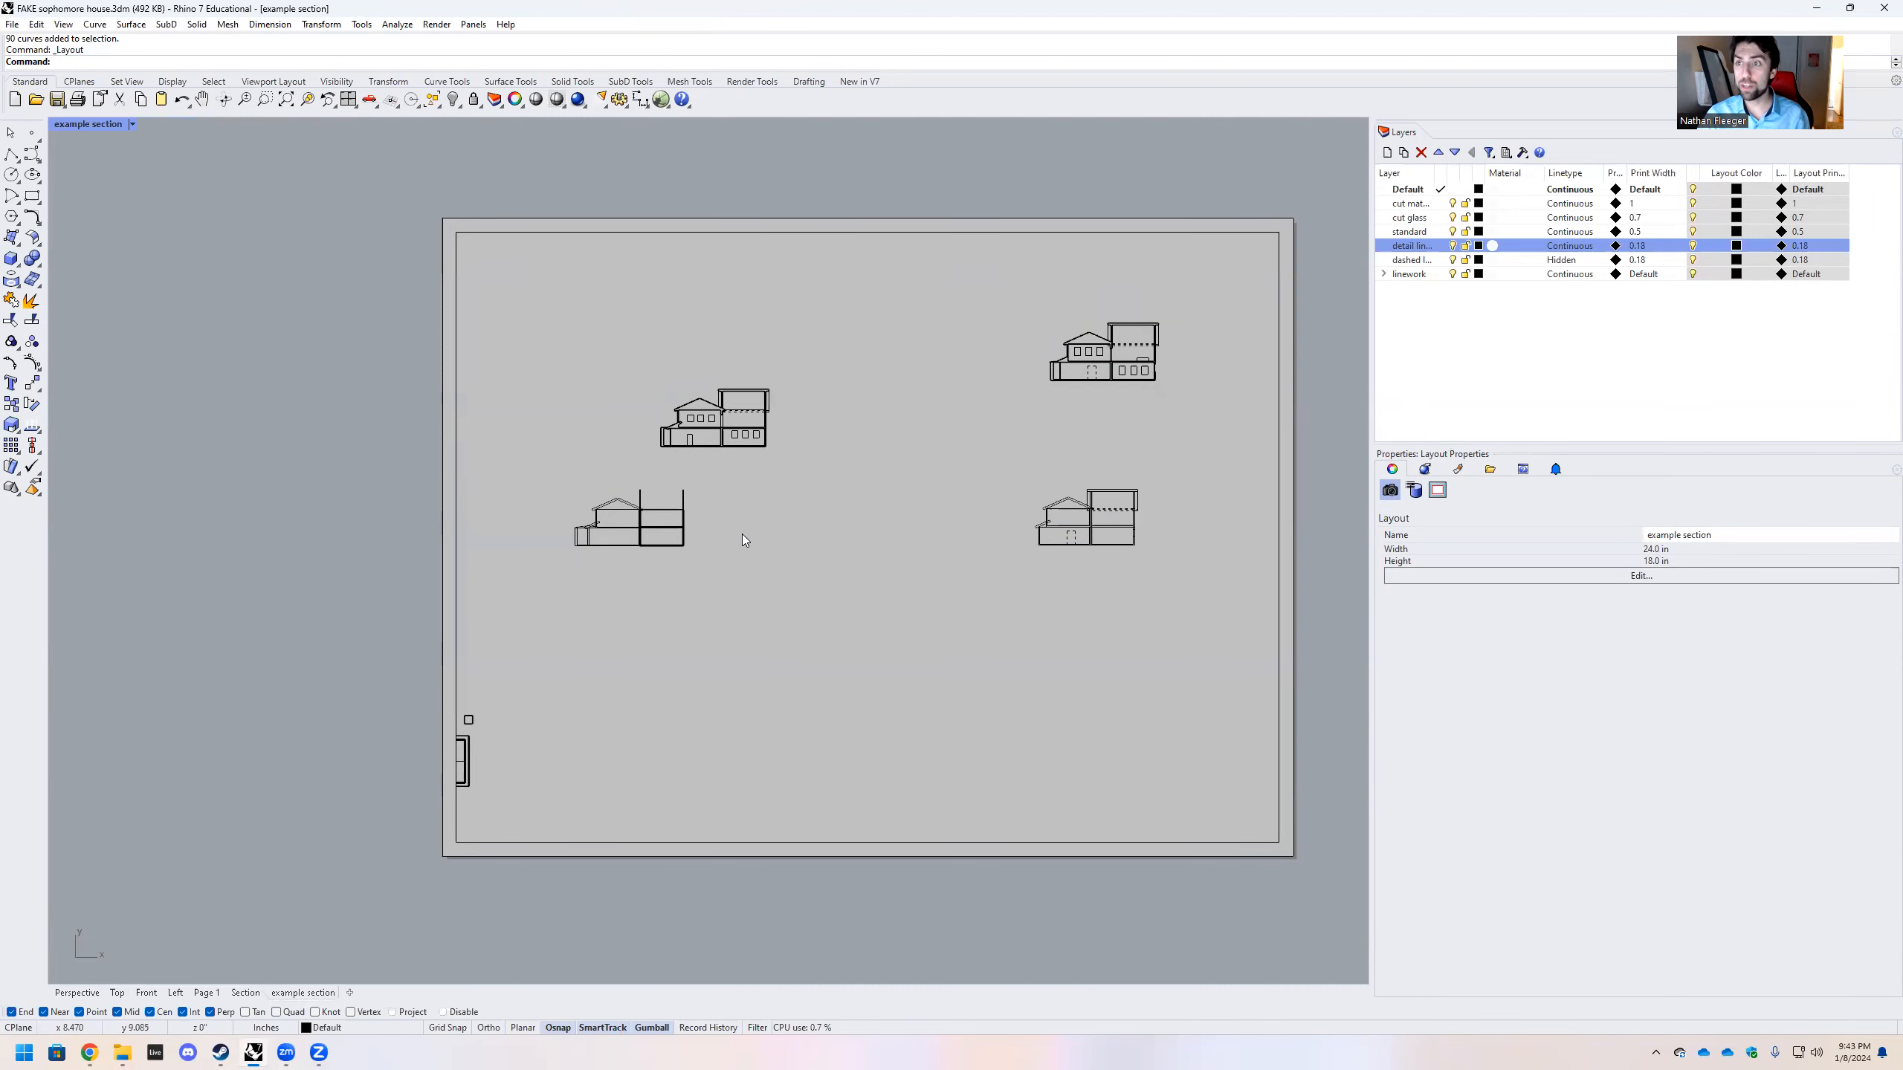
pyautogui.click(12, 154)
pyautogui.click(375, 670)
pyautogui.click(794, 663)
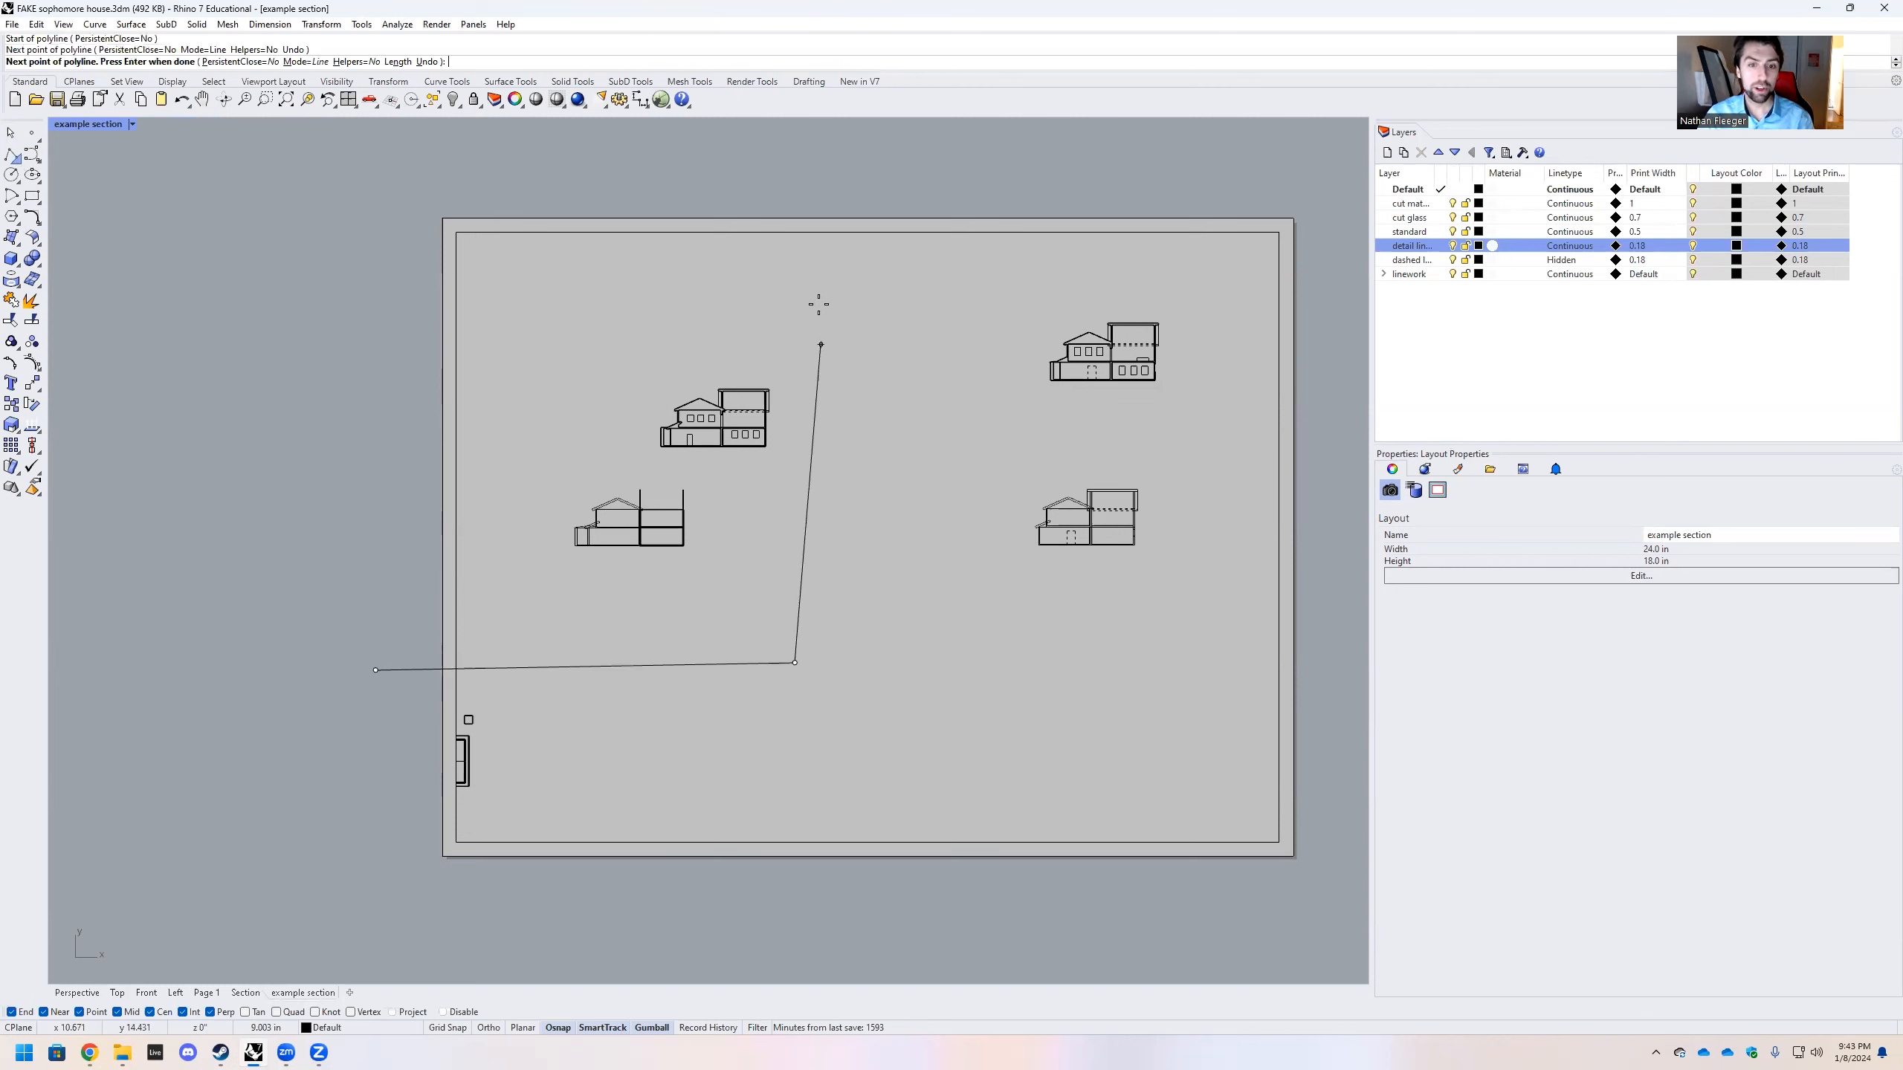
pyautogui.press('Escape')
# Draw an open two-segment polyline in page space, starting outside the page and crossing the detail
pyautogui.press('Return')
pyautogui.click(370, 635)
pyautogui.click(786, 629)
pyautogui.press('Return')
# Compare model and page space by zooming inside the detail, selecting and deselecting the page-space polyline, and reactivating the detail
pyautogui.doubleClick(700, 325)
pyautogui.scroll(4, 556, 410)
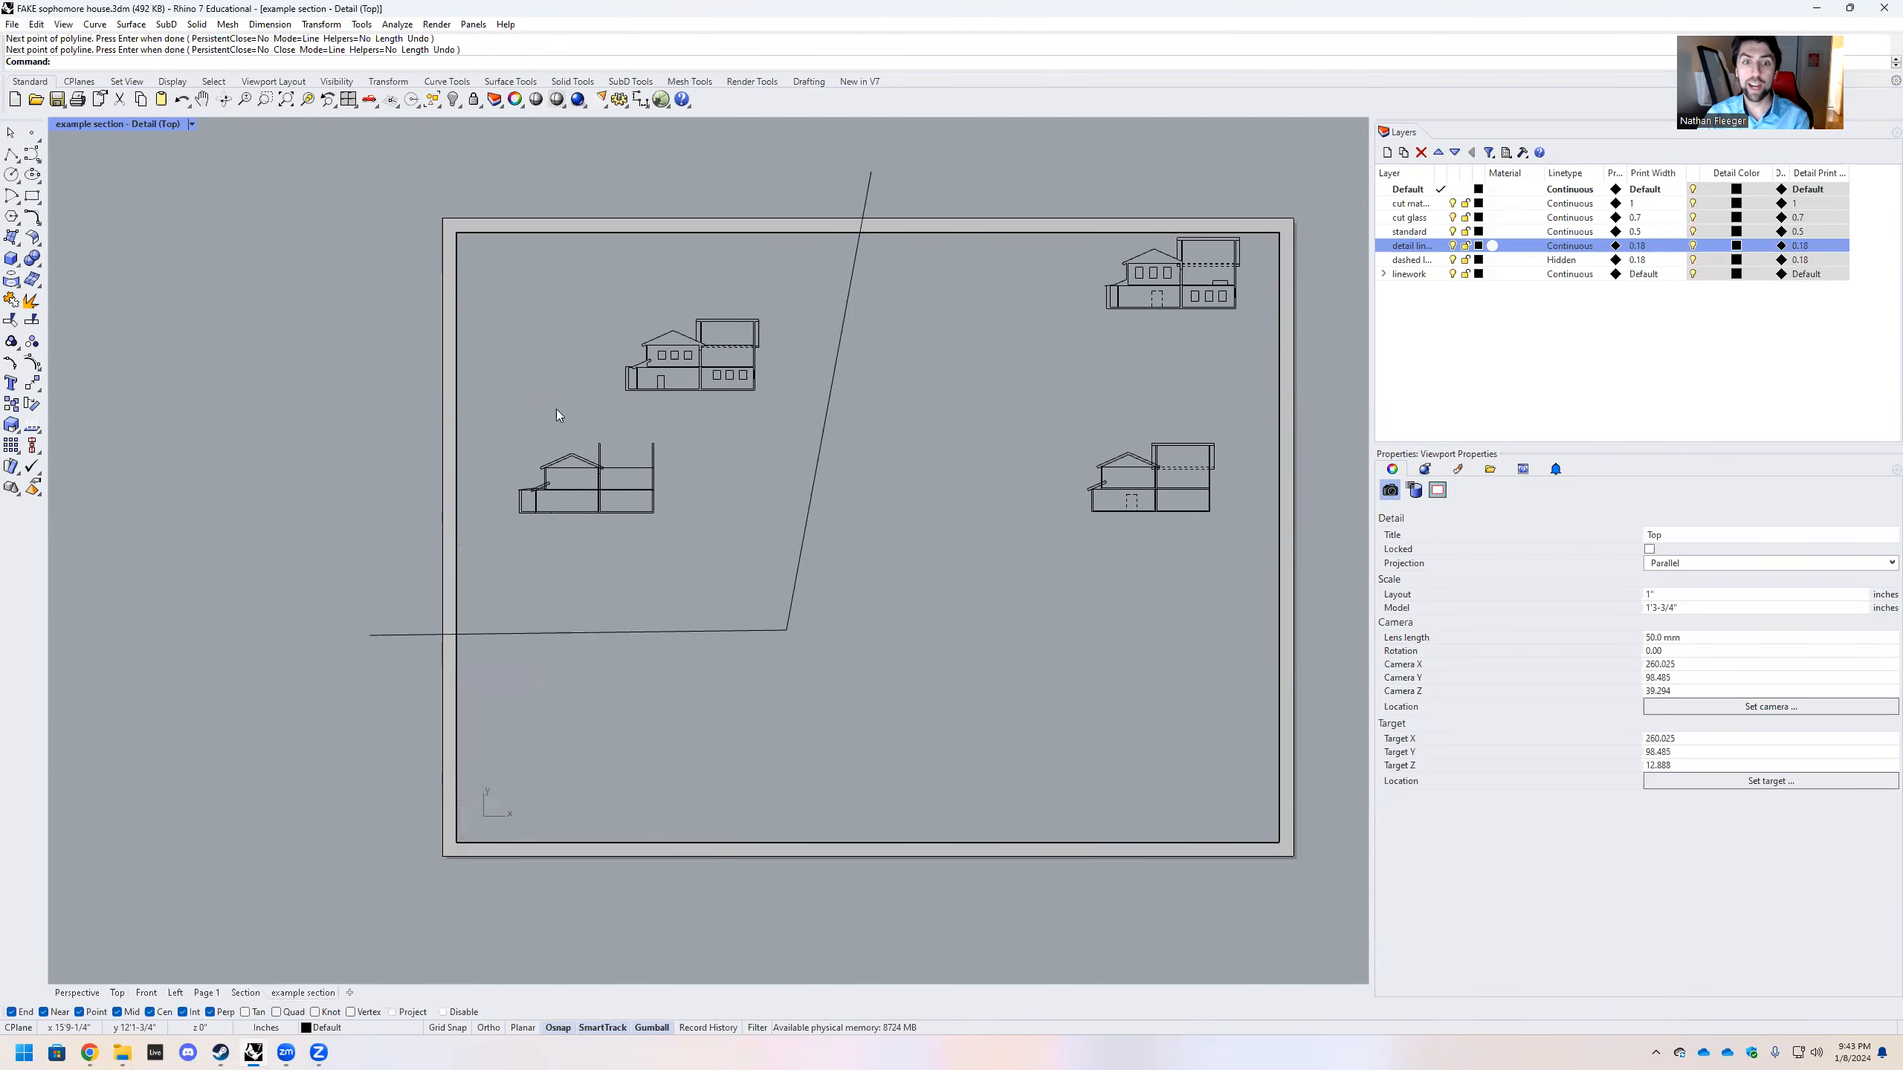
pyautogui.scroll(-5, 792, 610)
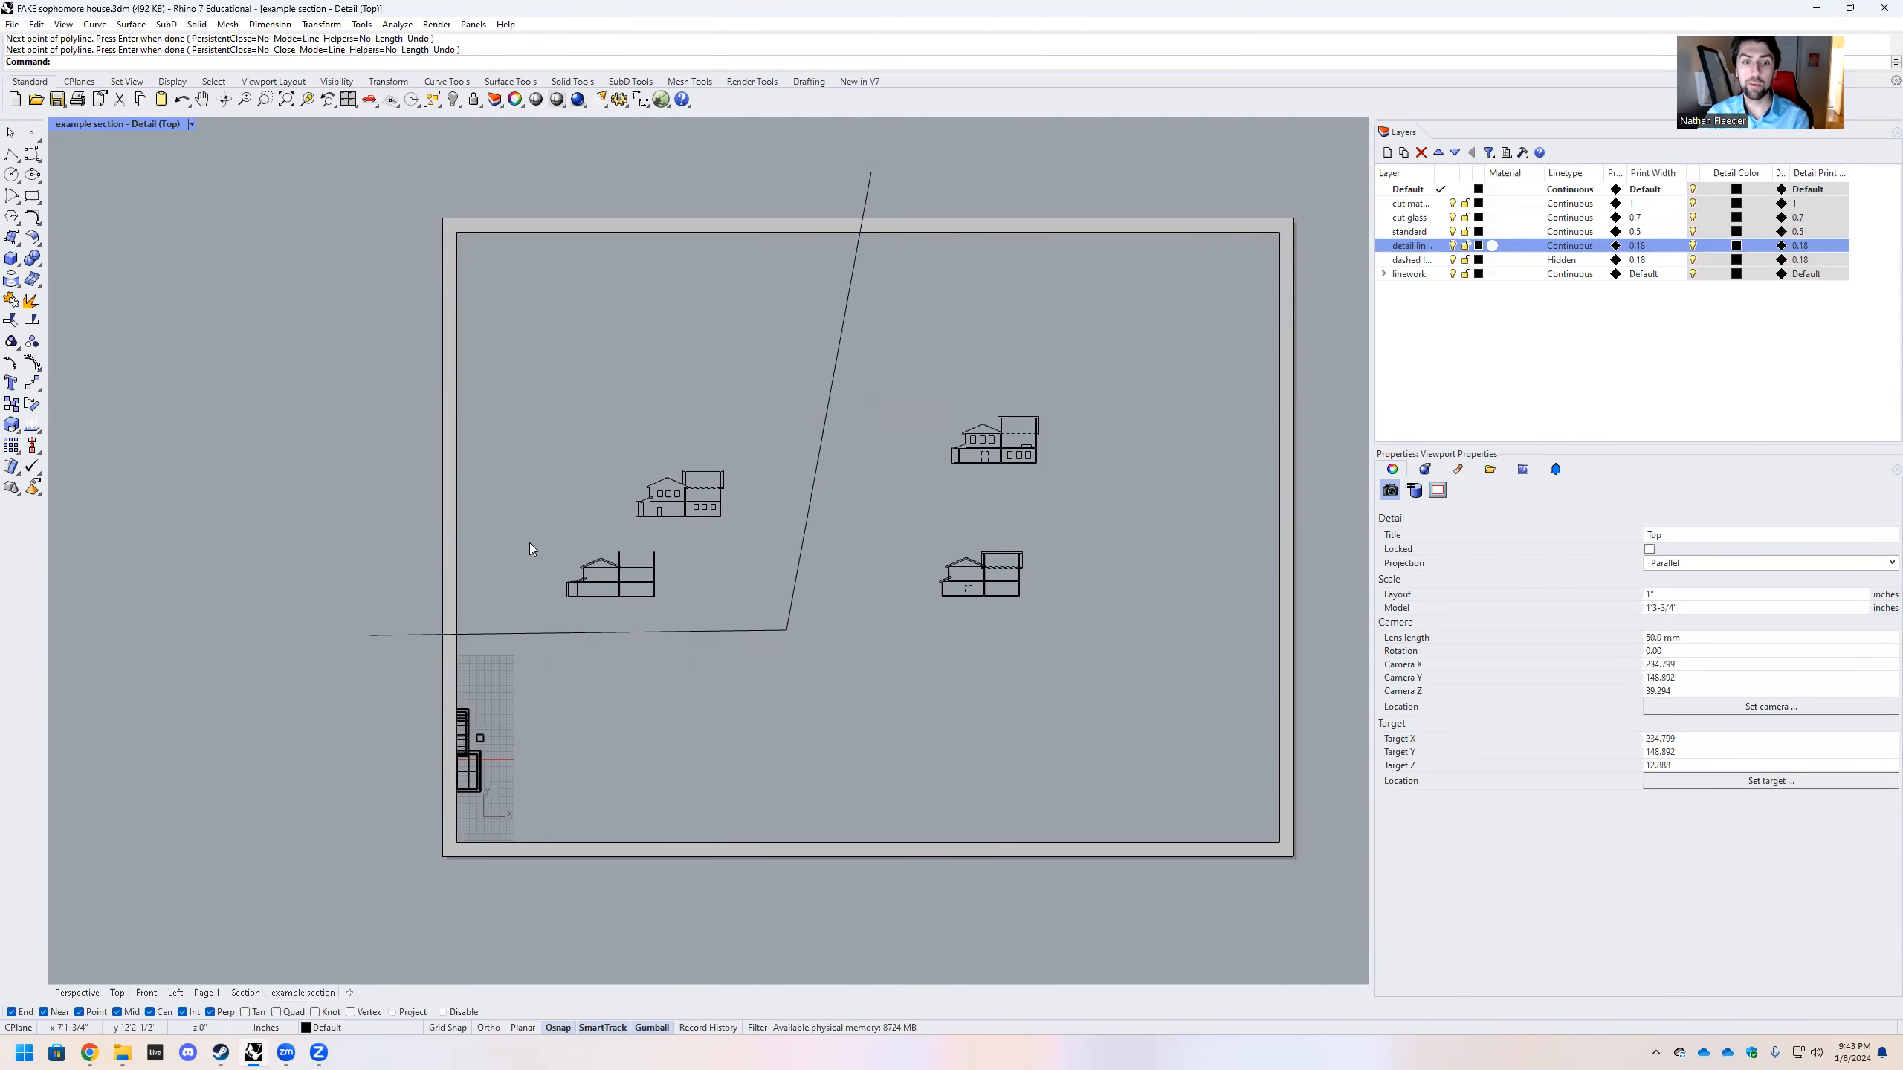
pyautogui.doubleClick(392, 395)
pyautogui.click(401, 635)
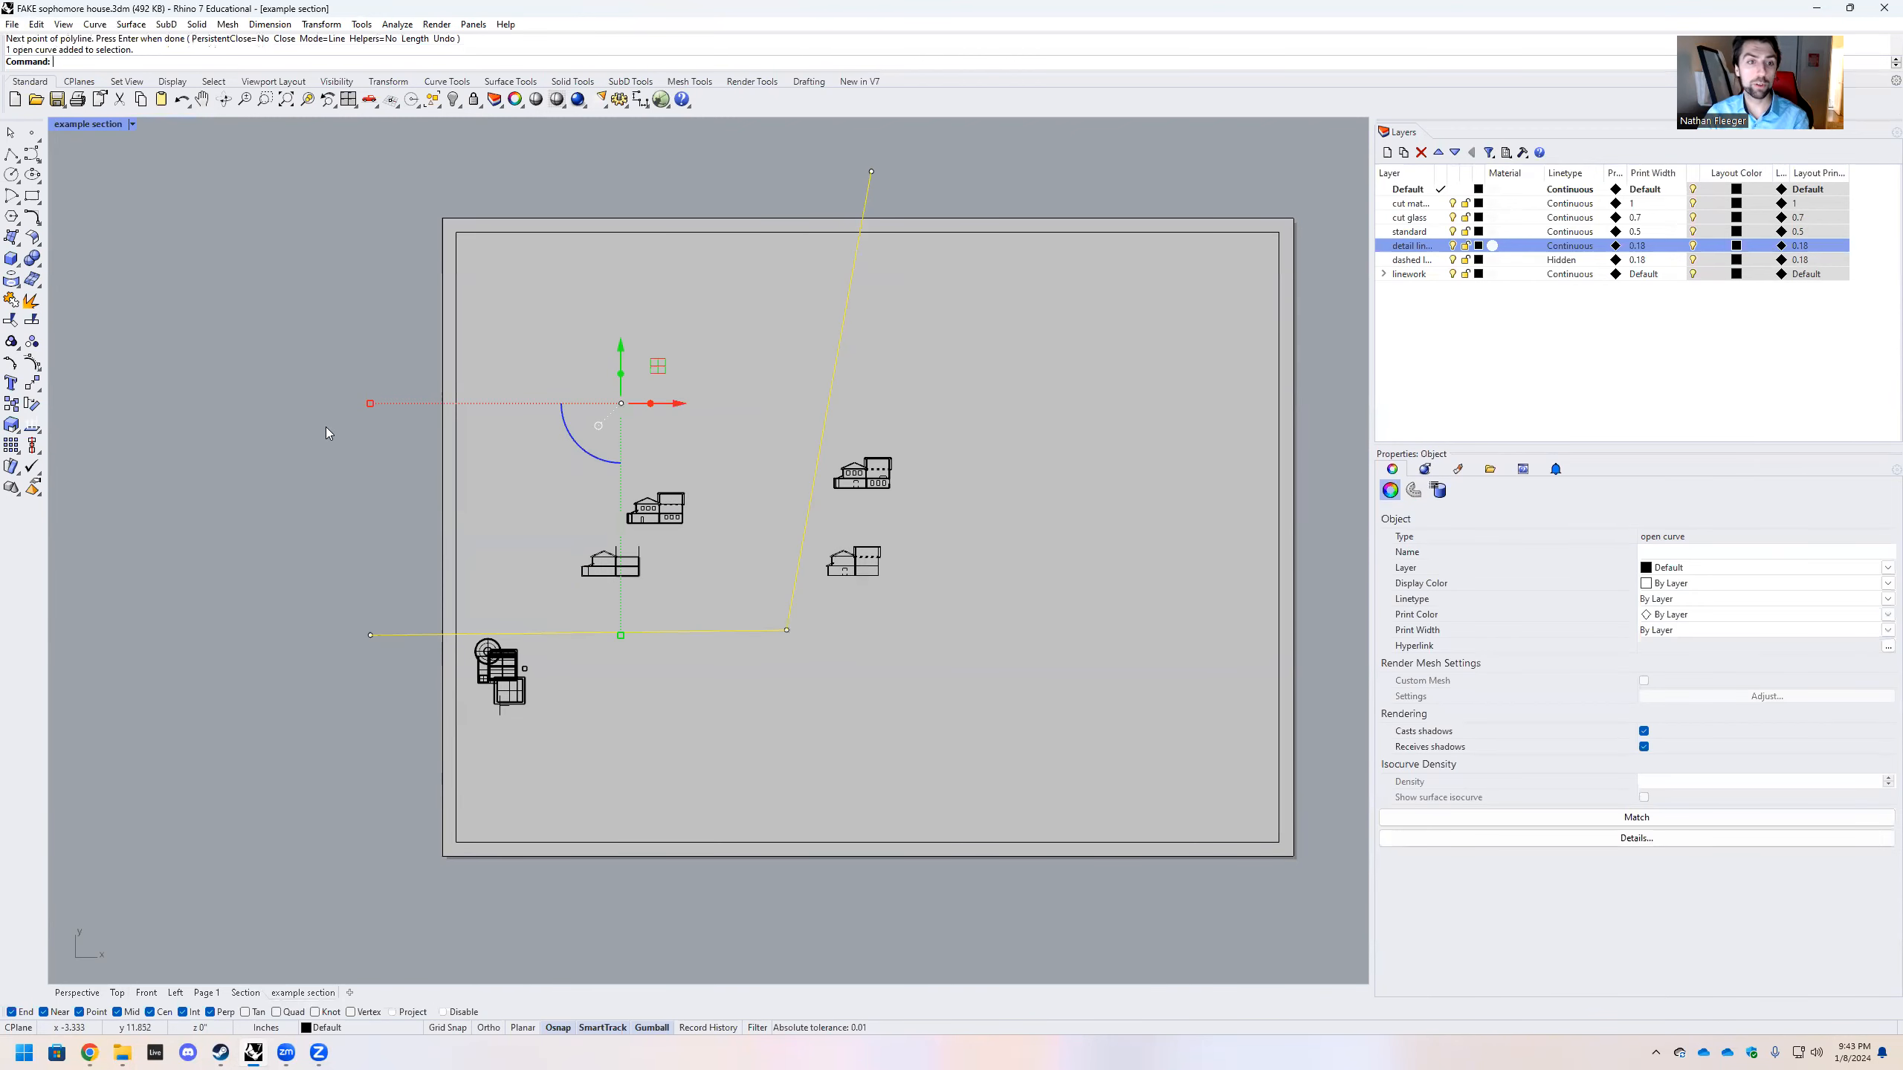
pyautogui.press('Escape')
pyautogui.doubleClick(519, 355)
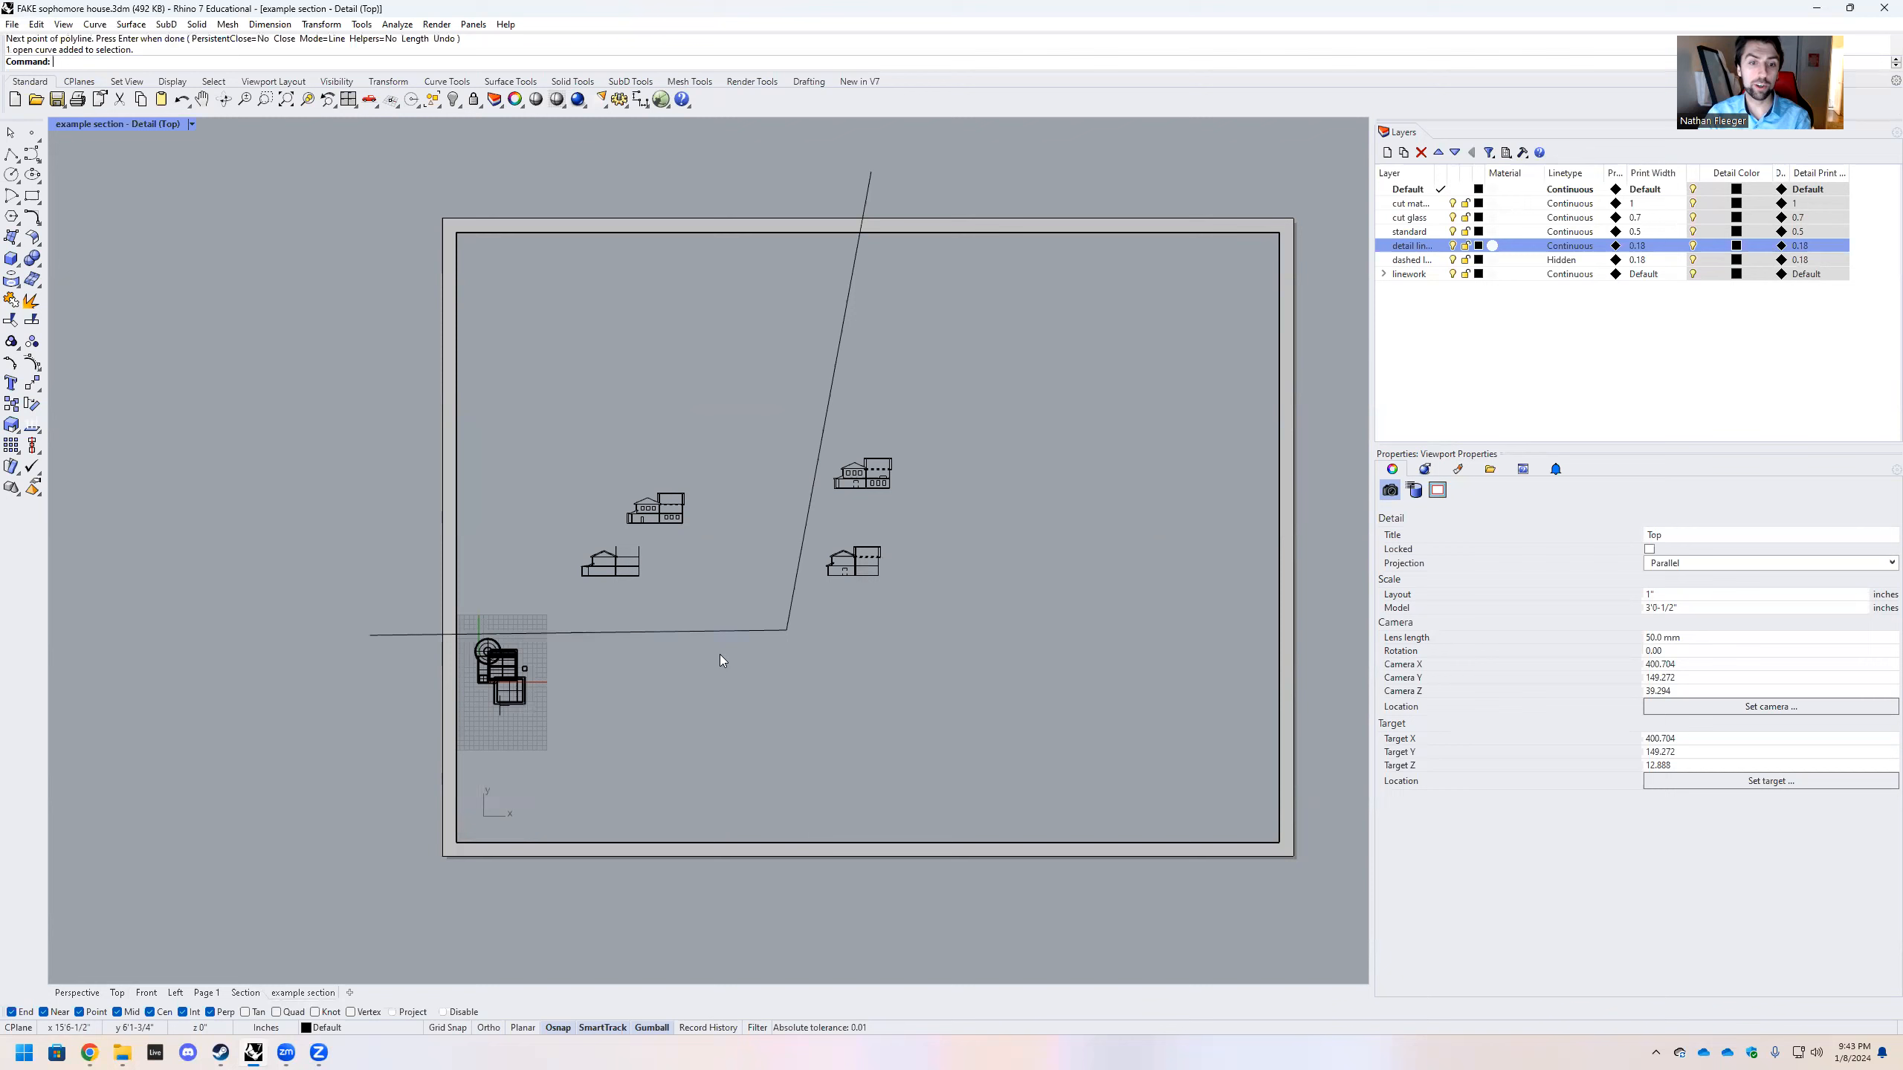
# Return to page space and delete the open polyline from the layout
pyautogui.doubleClick(361, 426)
pyautogui.moveTo(444, 682); pyautogui.dragTo(330, 575)
pyautogui.press('Delete')
pyautogui.moveTo(743, 620); pyautogui.dragTo(803, 560)
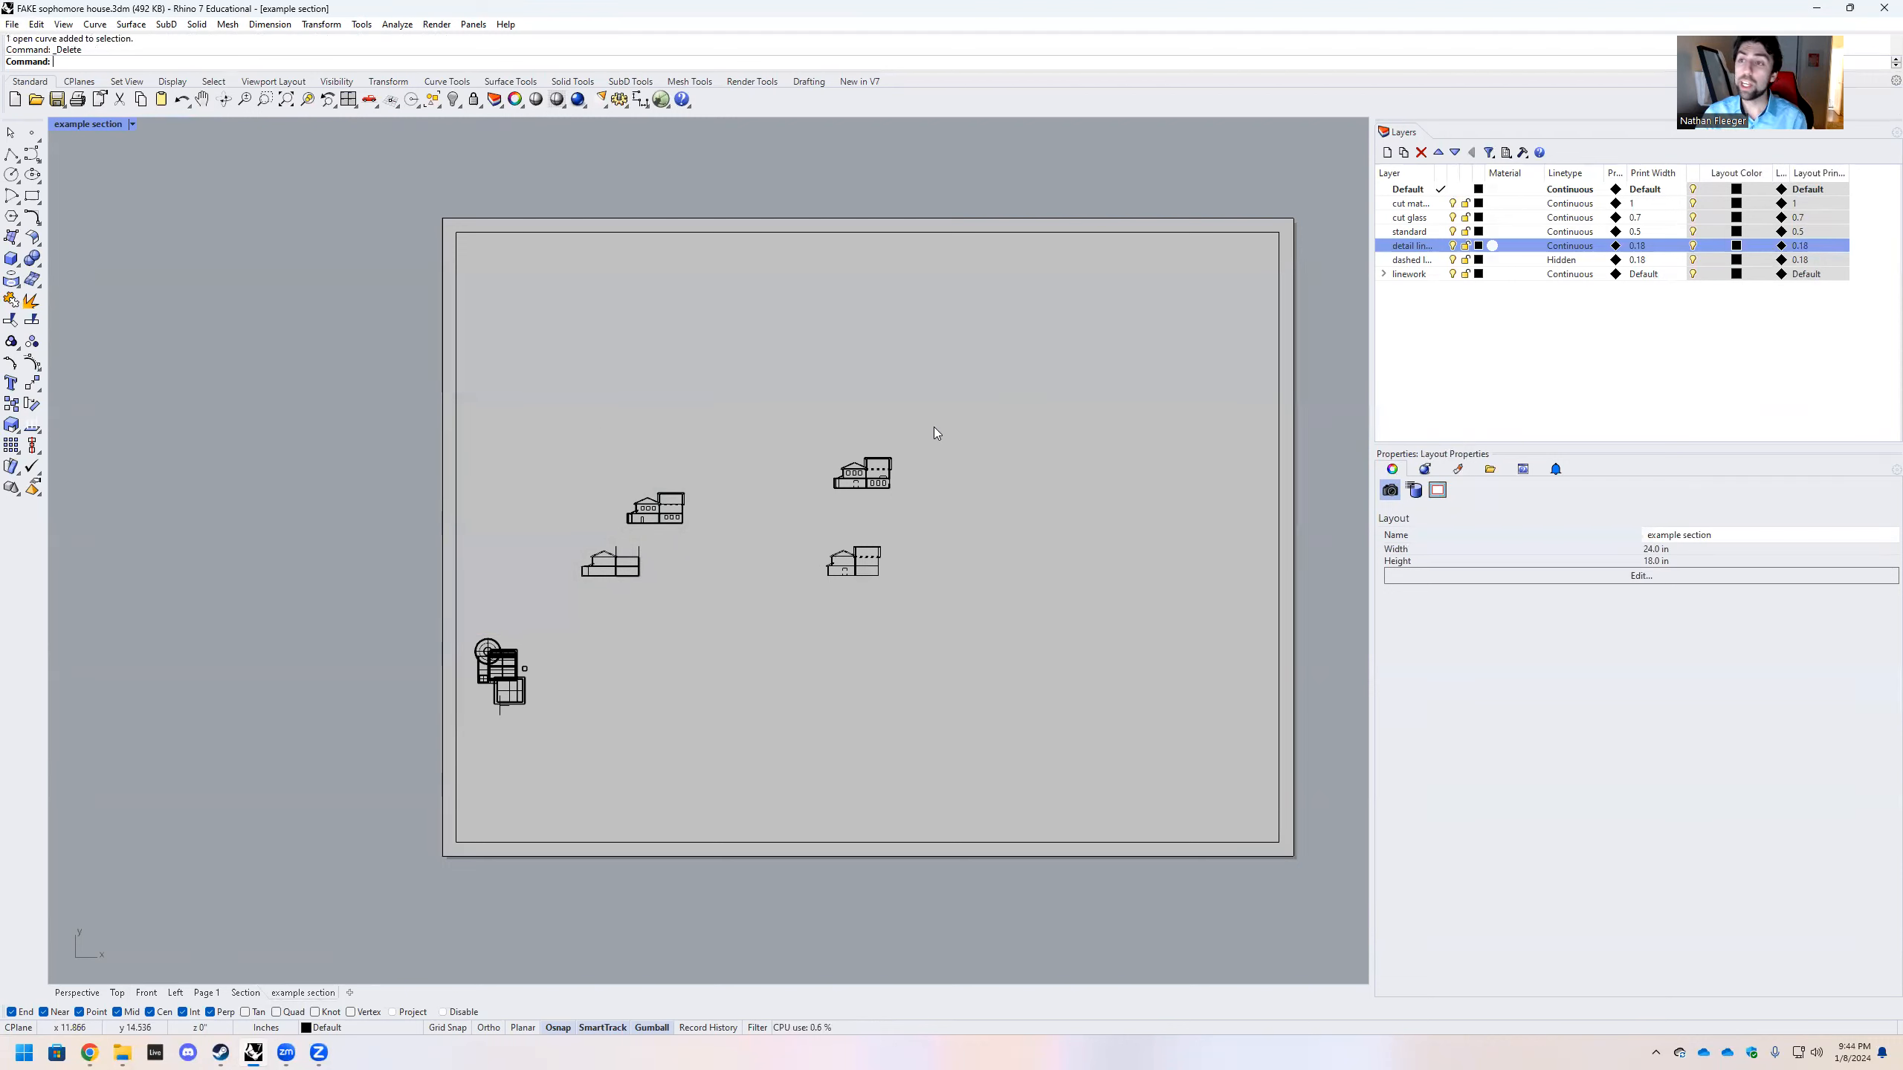
# Activate the layout's detail and frame the upper right house section so it fills and sits centred in the detail
pyautogui.doubleClick(690, 667)
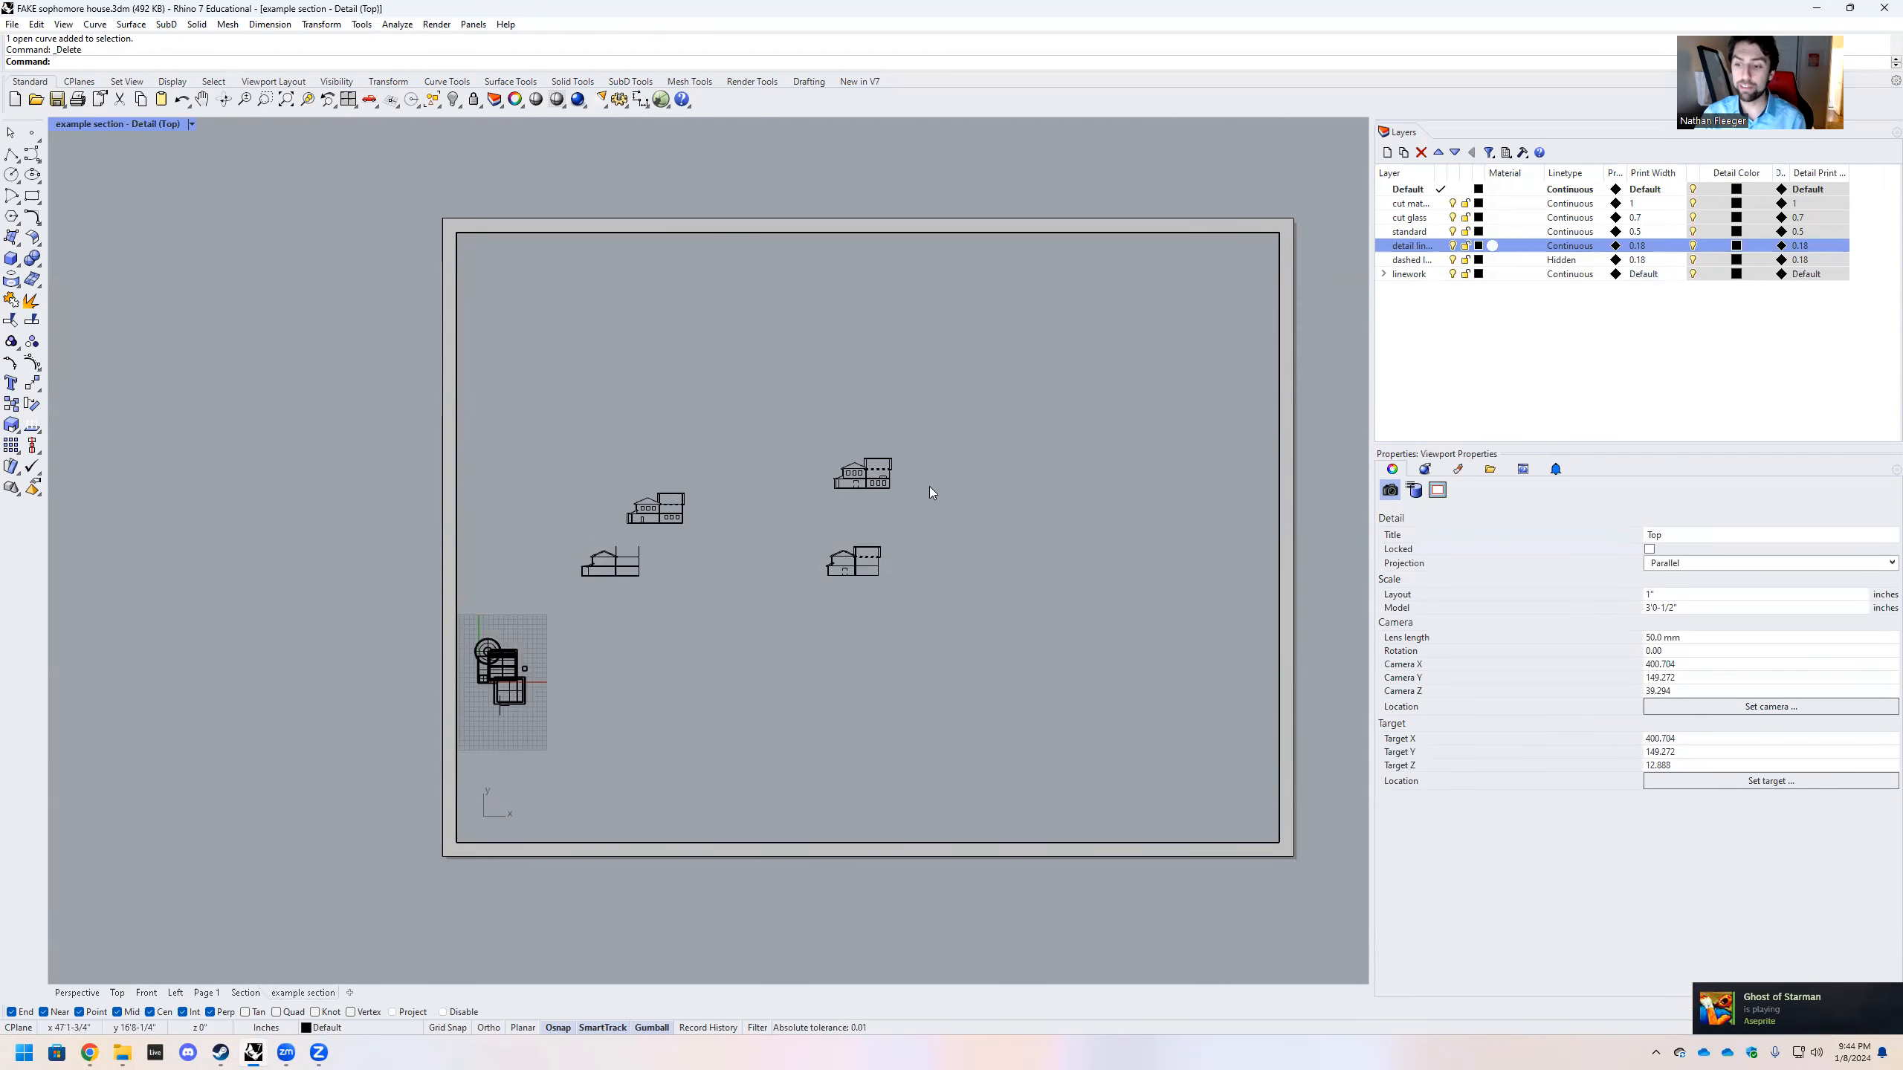
pyautogui.scroll(6, 929, 486)
pyautogui.scroll(-3, 908, 437)
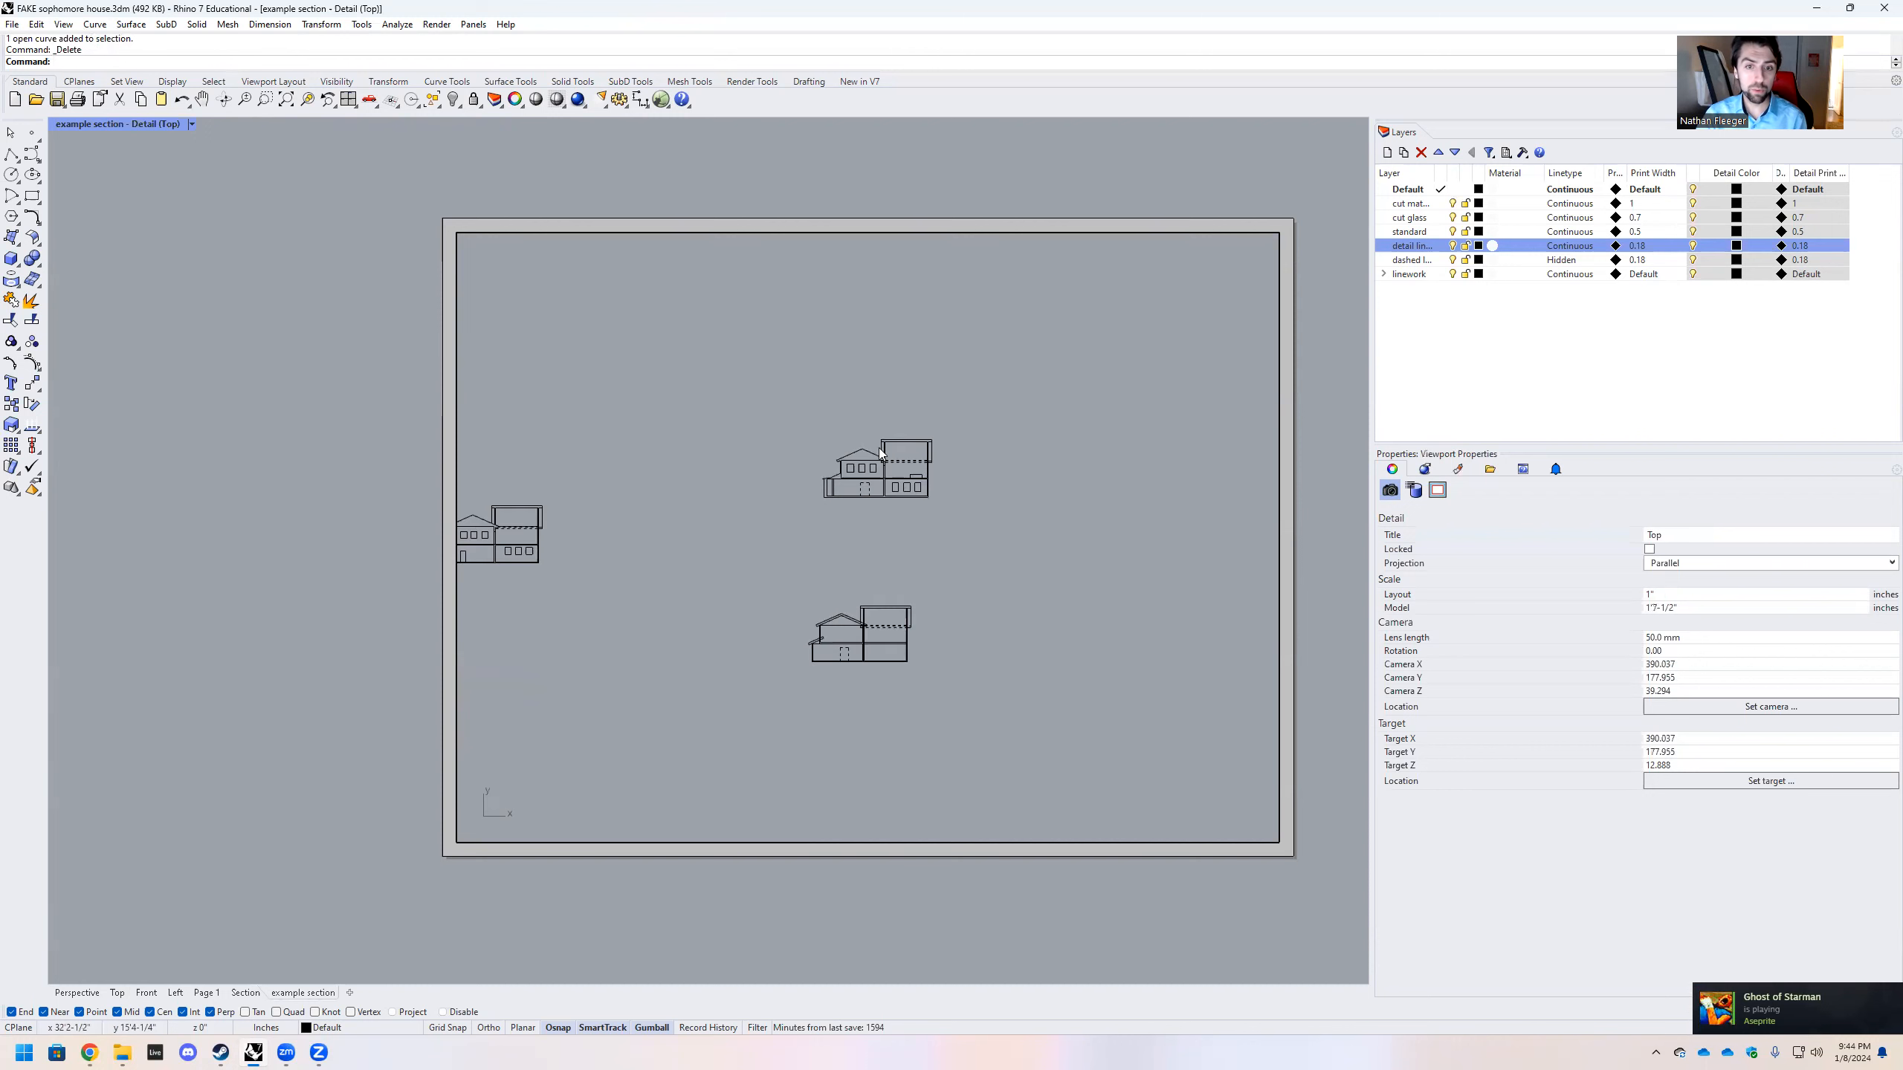
pyautogui.scroll(3, 876, 450)
pyautogui.scroll(4, 974, 535)
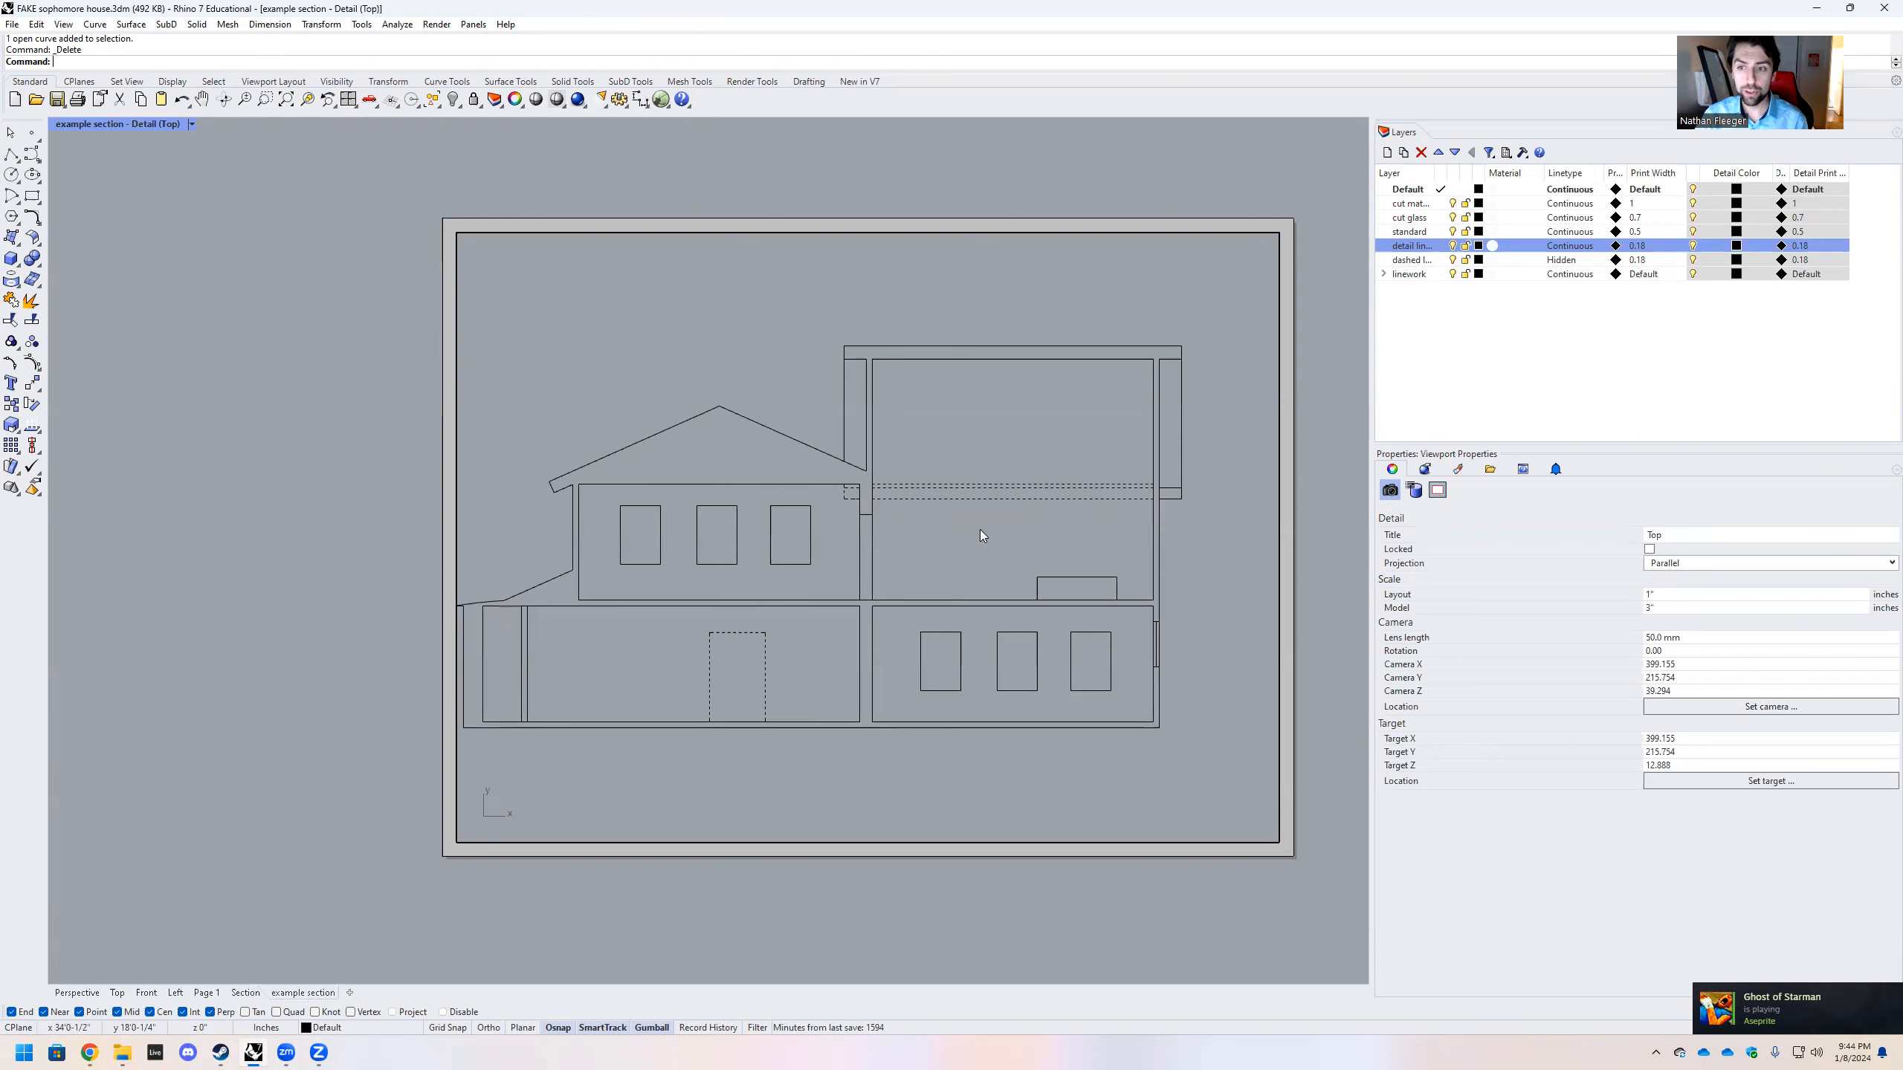
pyautogui.moveTo(748, 559); pyautogui.dragTo(796, 552, button='right')
pyautogui.moveTo(956, 514); pyautogui.dragTo(949, 523, button='right')
pyautogui.moveTo(1057, 597); pyautogui.dragTo(1053, 586, button='right')
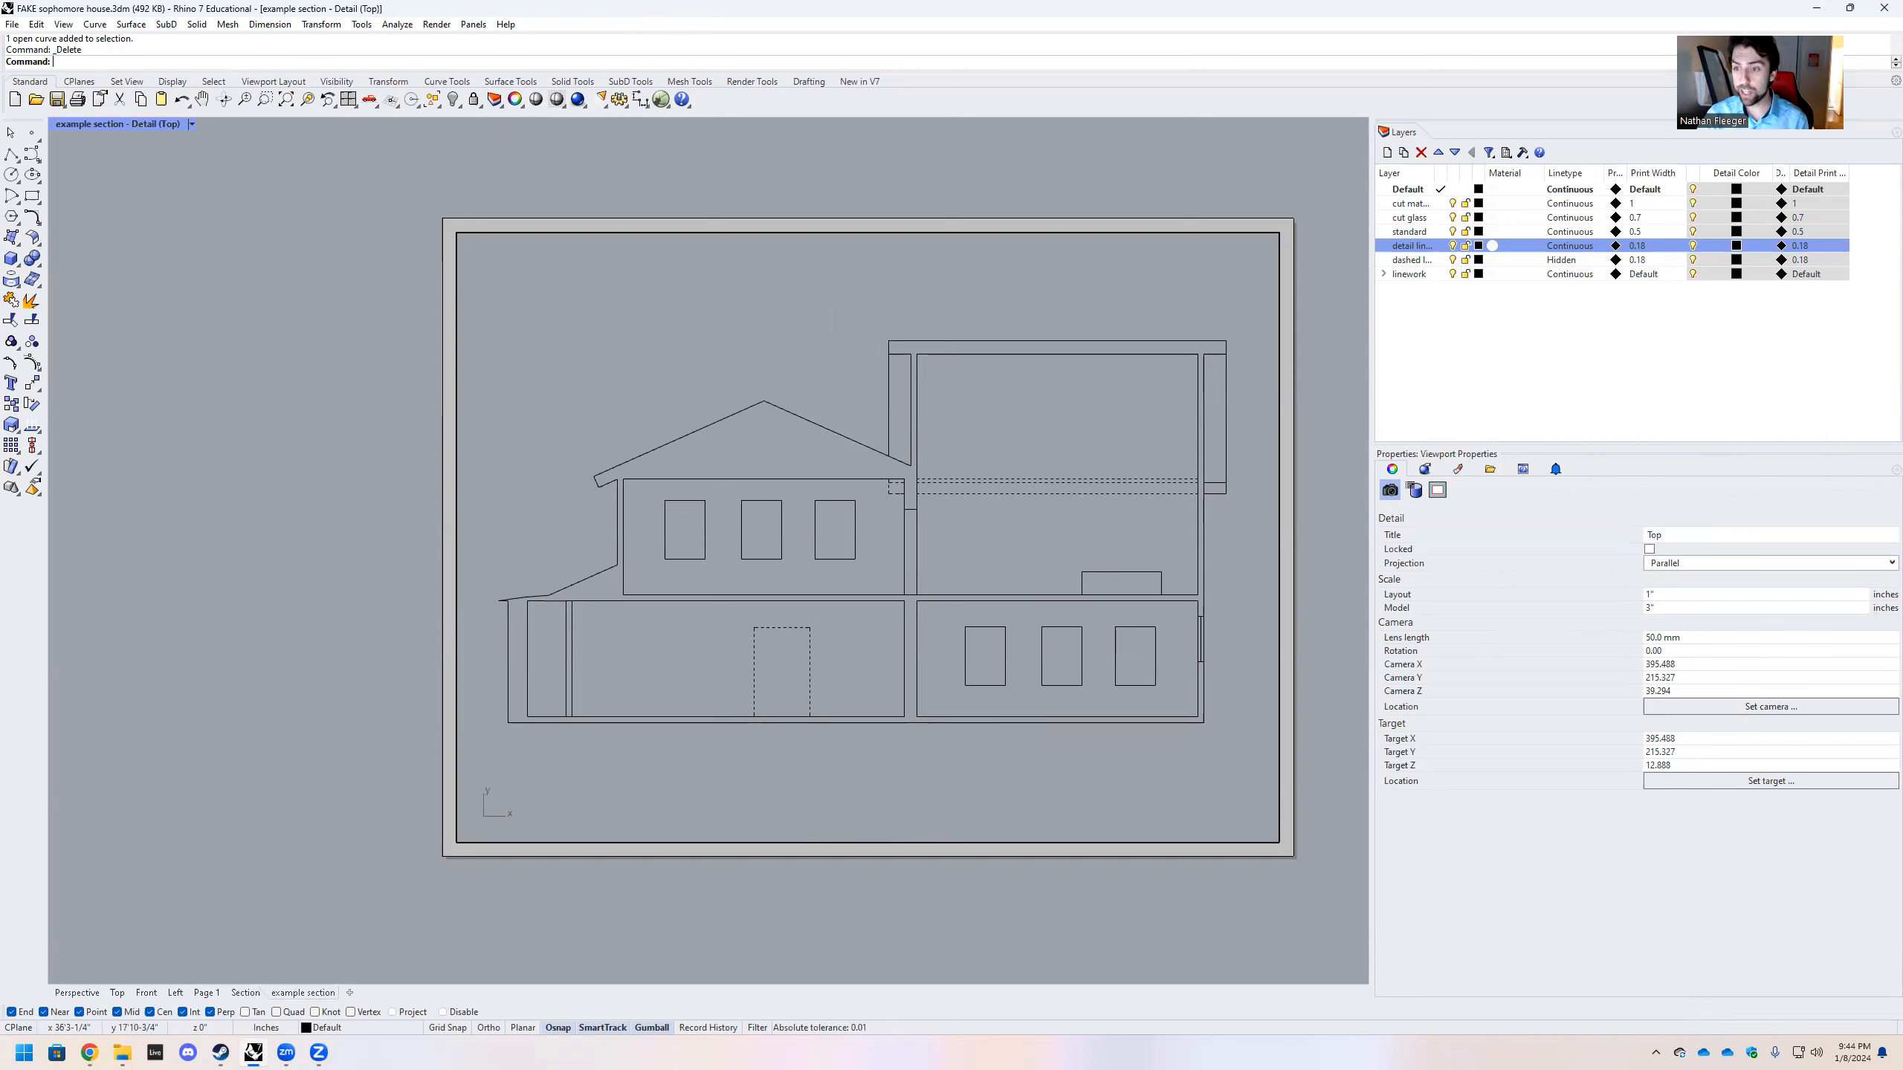
# Select the detail's model scale value, return to page space, and examine the section's printed lineweights on the layout page
pyautogui.click(1773, 610)
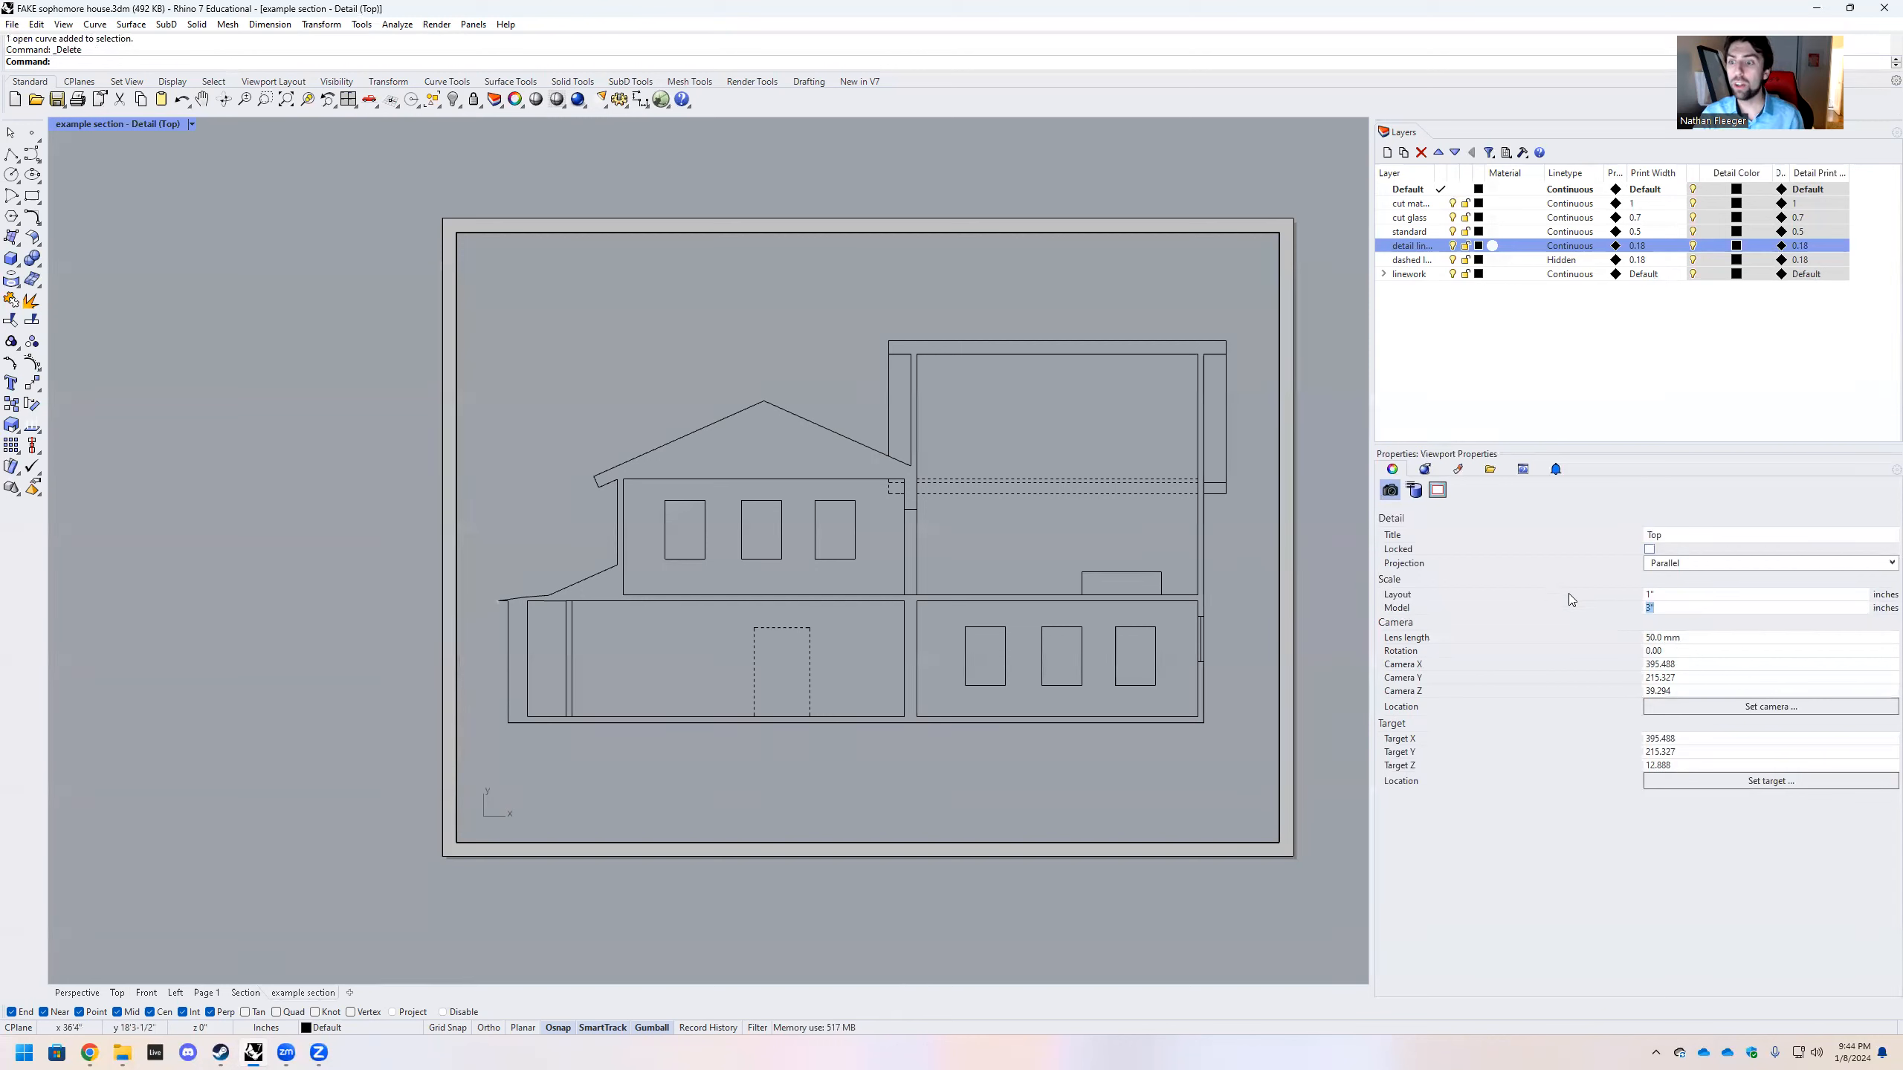
pyautogui.doubleClick(1304, 388)
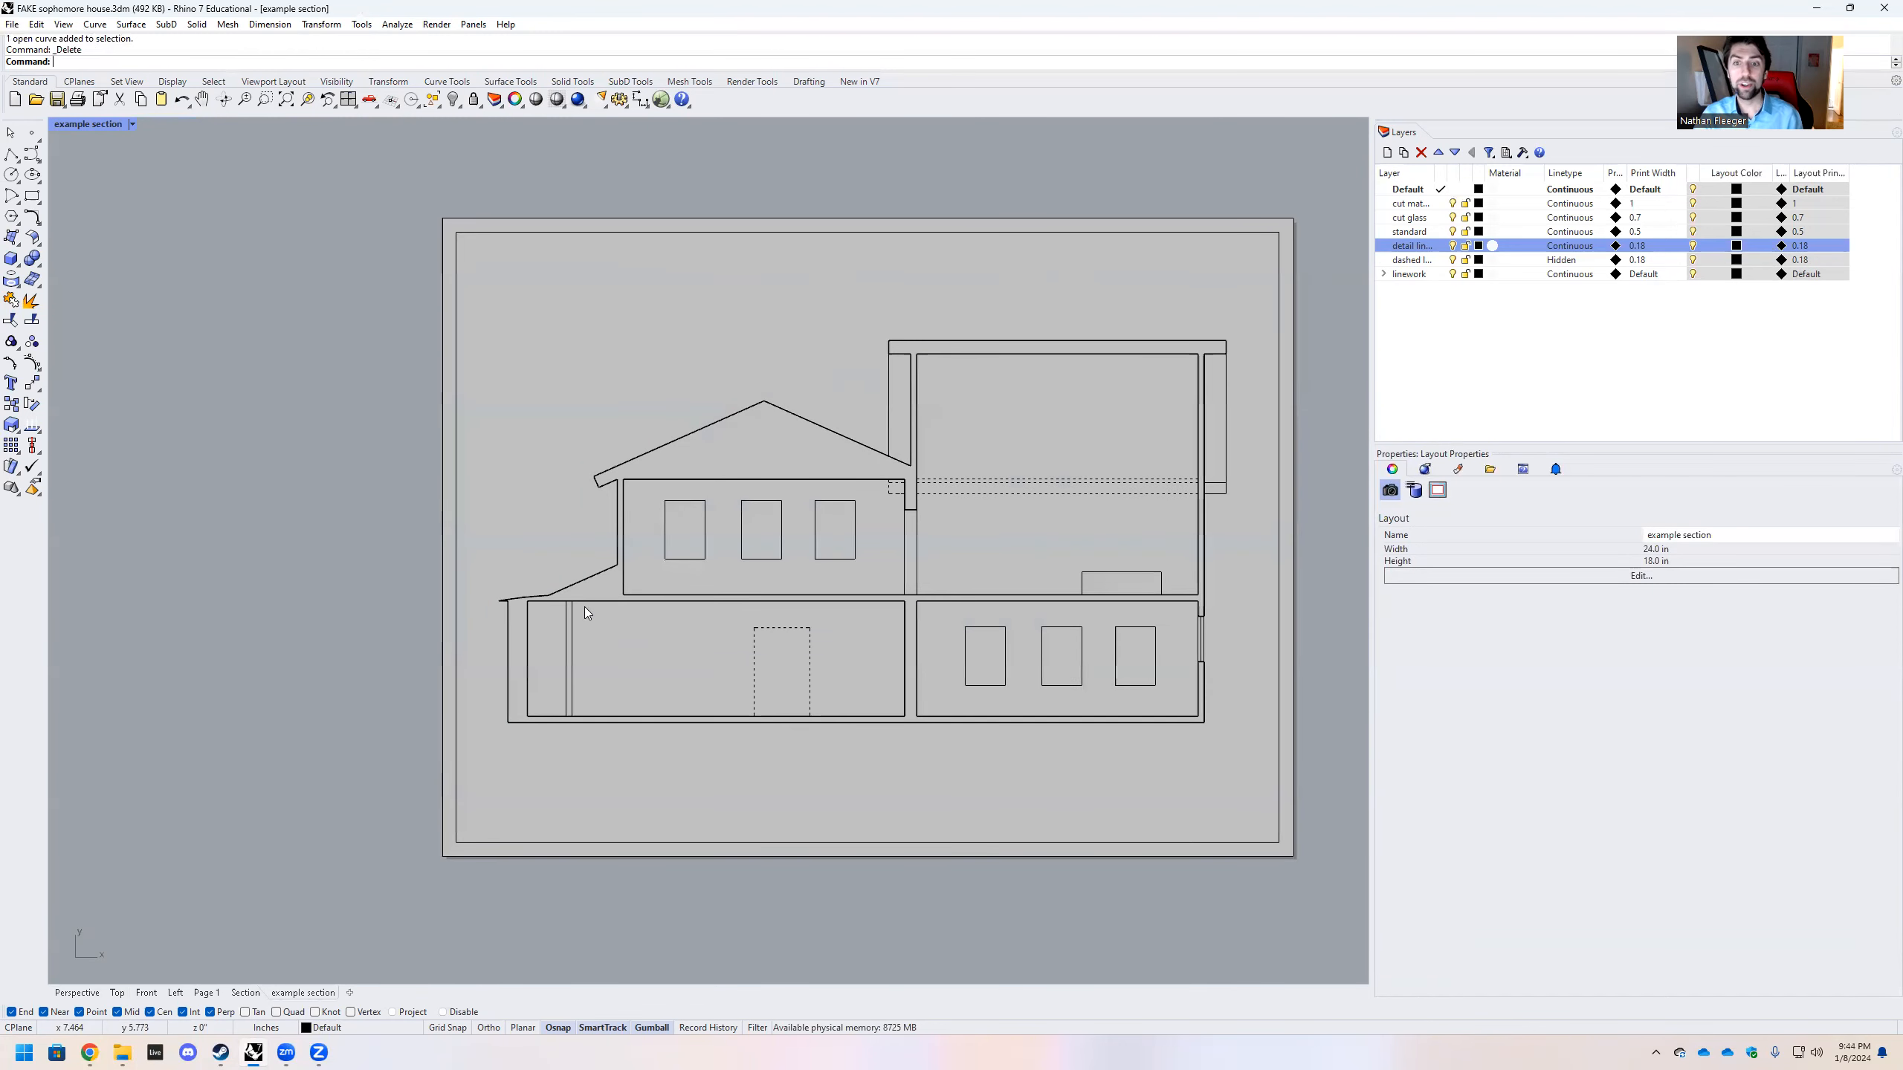
pyautogui.scroll(-2, 584, 608)
pyautogui.scroll(4, 676, 567)
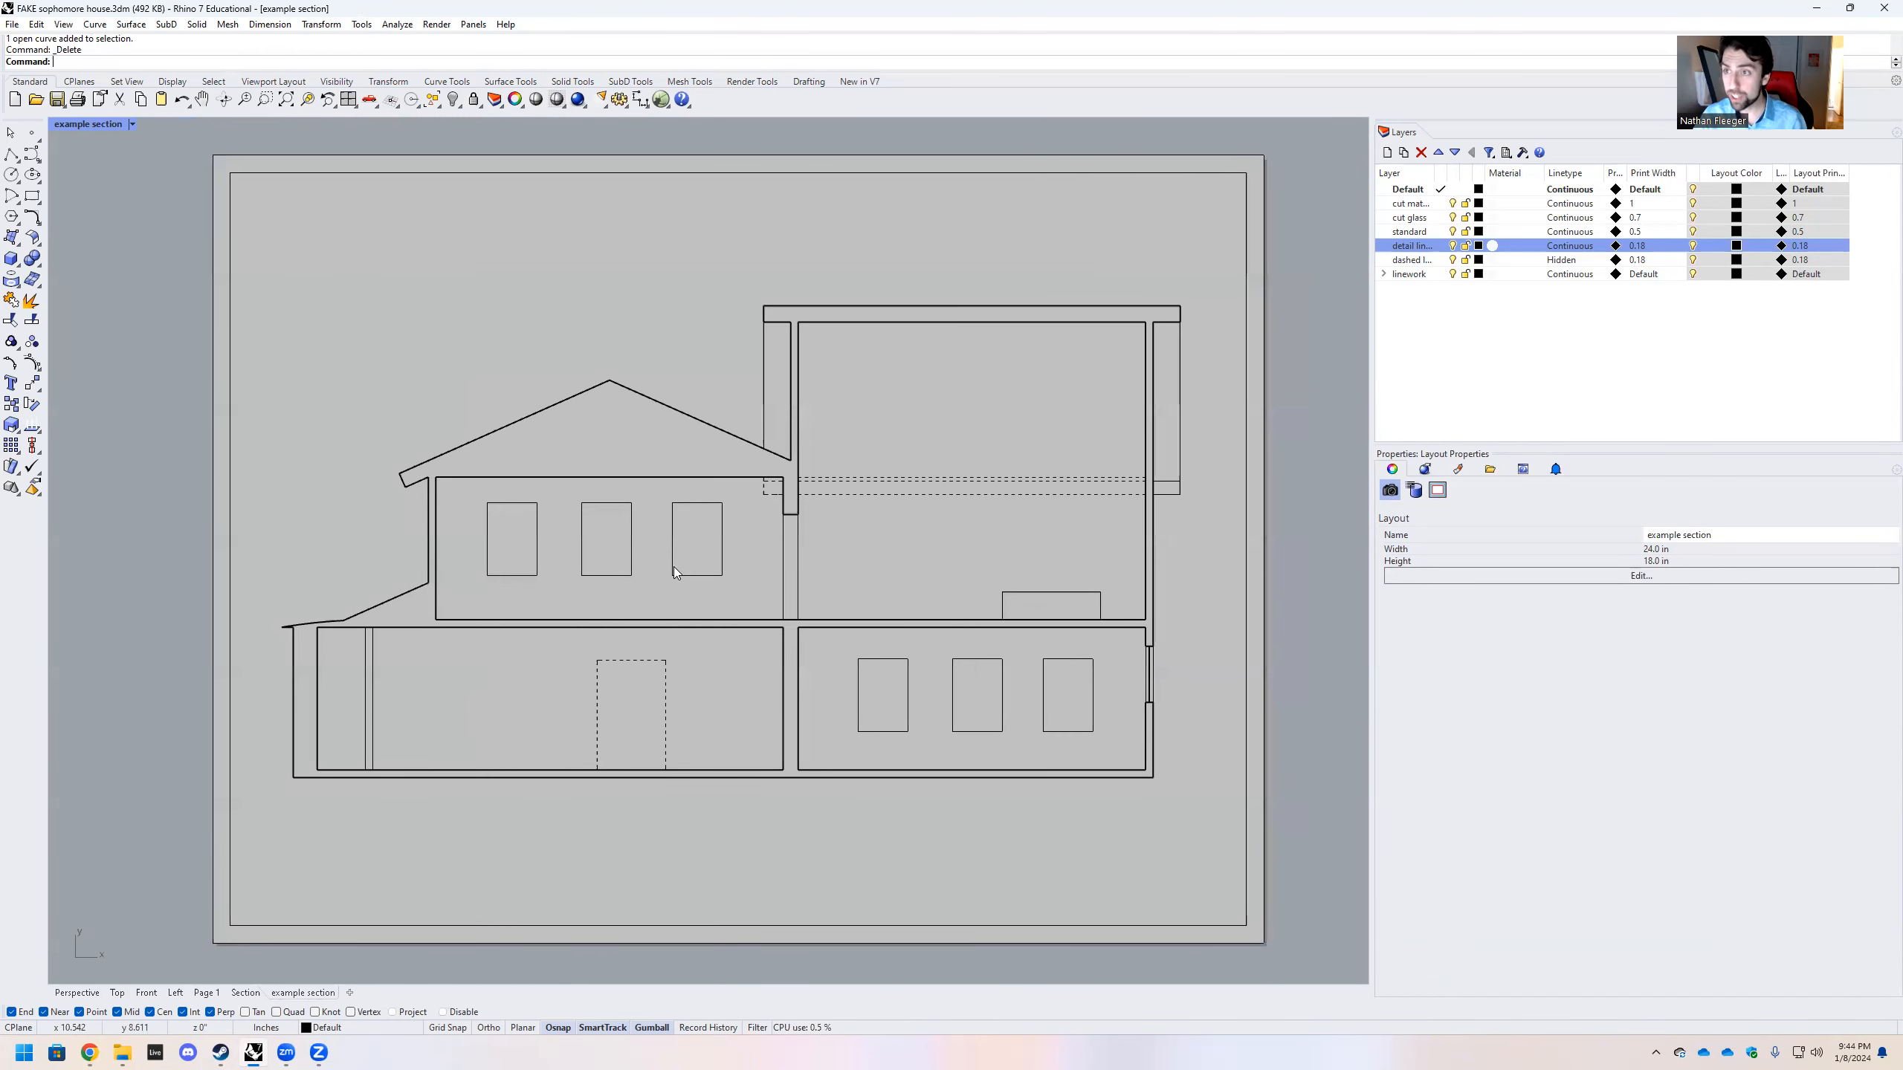
pyautogui.scroll(5, 416, 659)
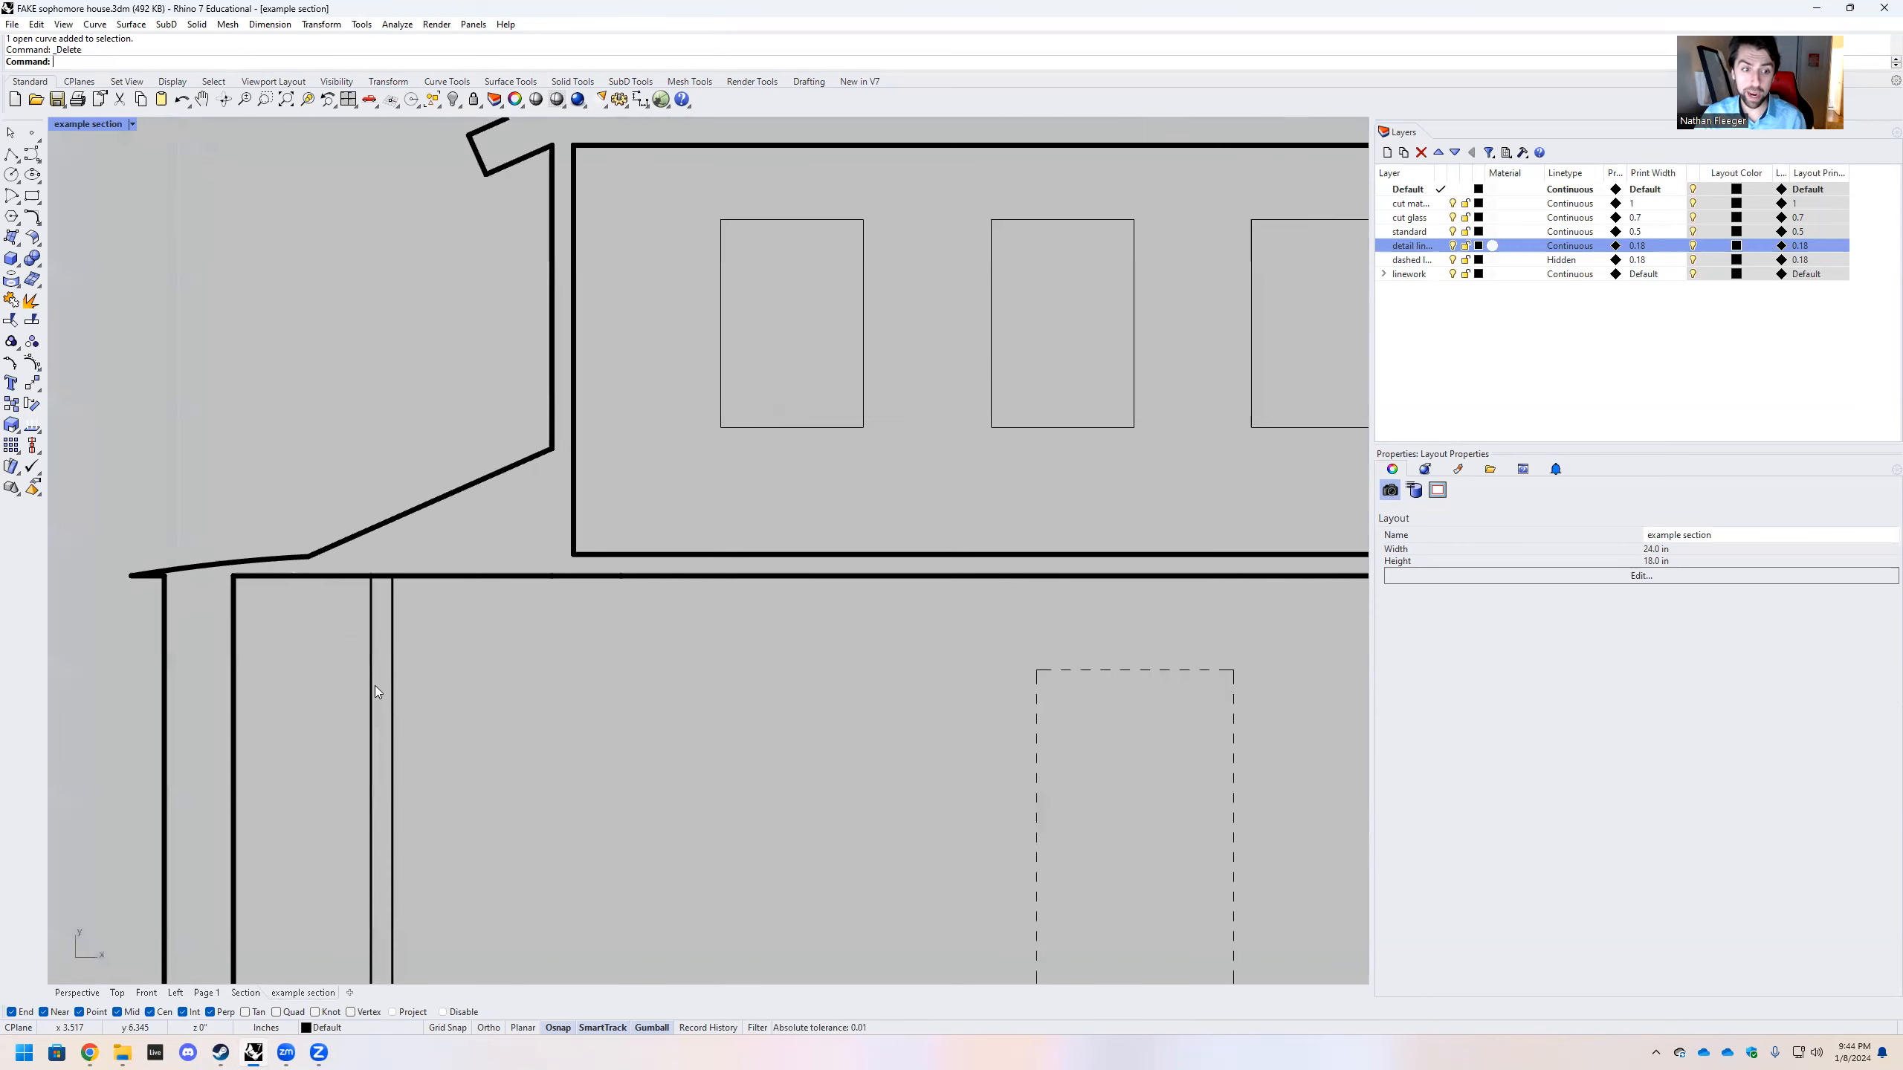
pyautogui.scroll(-5, 375, 686)
# Compare the detail's model-space display with page space, examining the cut walls, windows and dashed roof lines
pyautogui.doubleClick(351, 503)
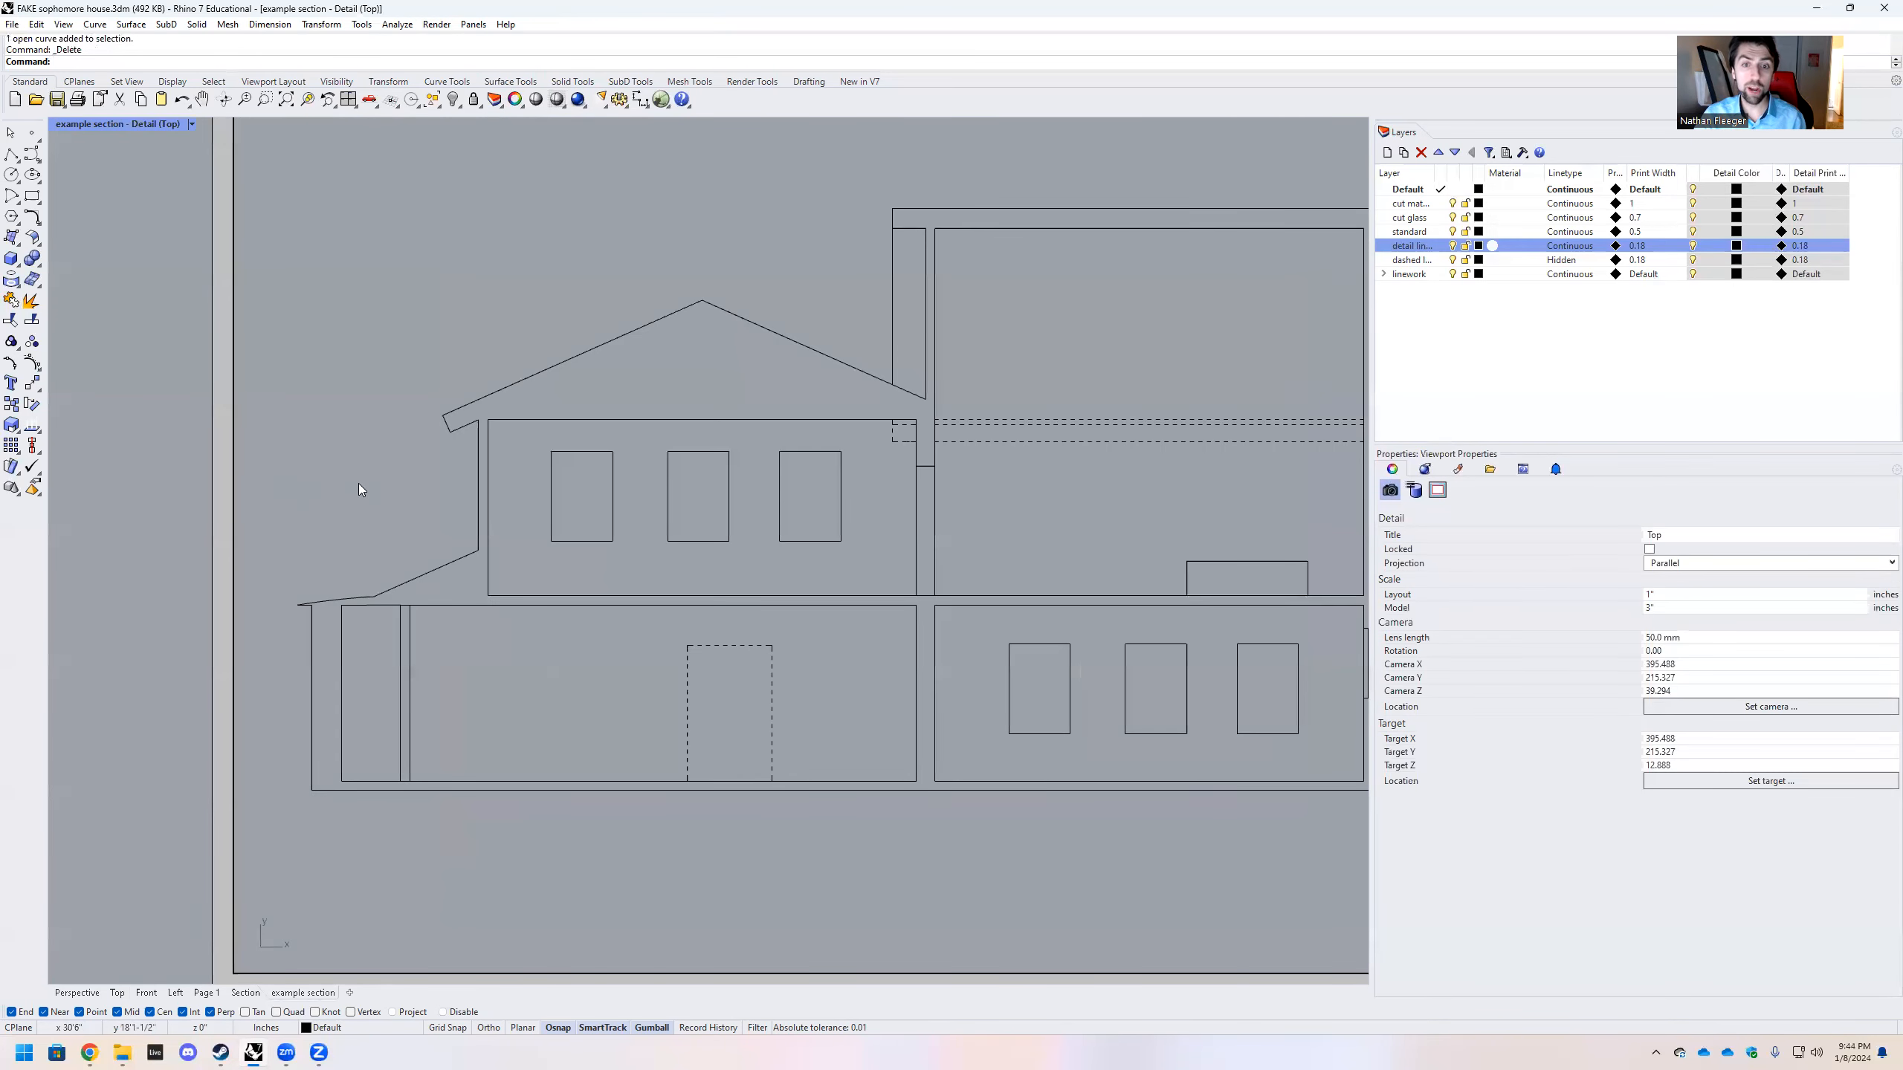
pyautogui.scroll(-1, 320, 495)
pyautogui.scroll(1, 318, 498)
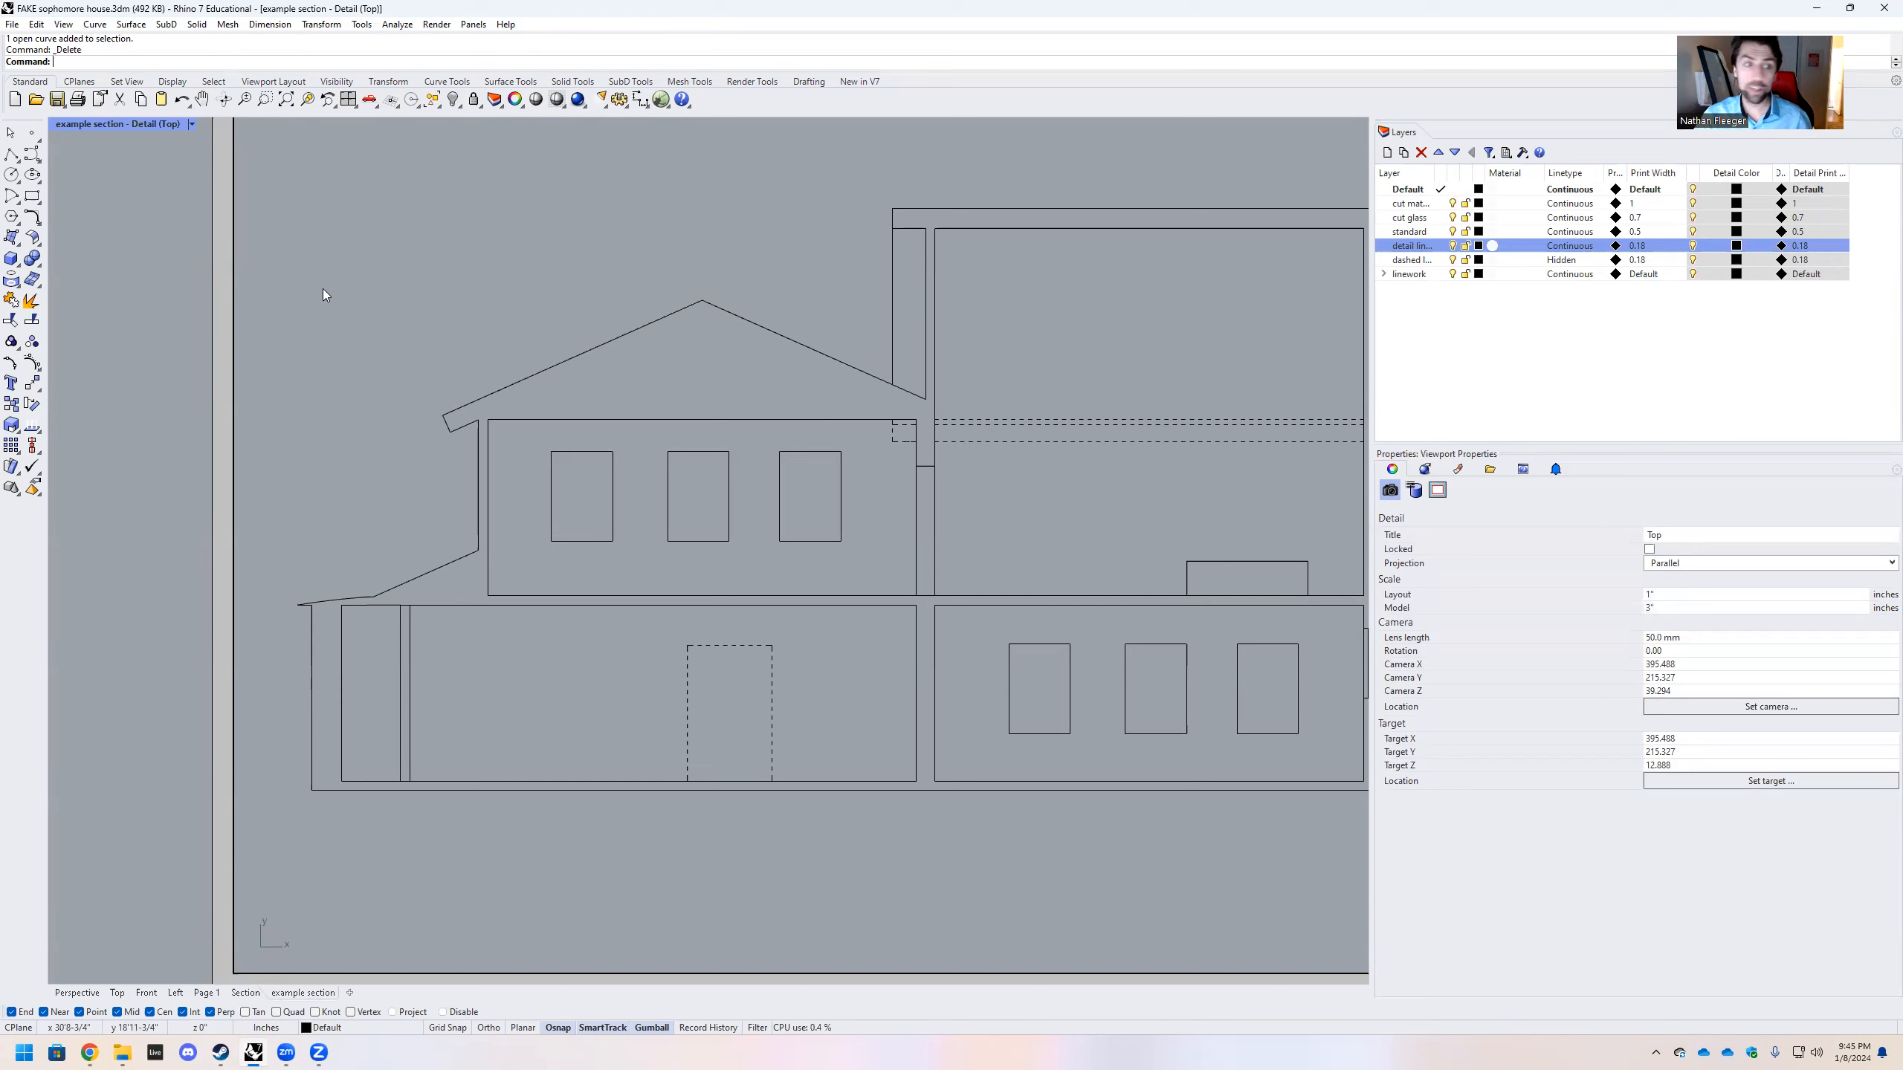
pyautogui.doubleClick(158, 297)
pyautogui.scroll(-3, 438, 522)
pyautogui.scroll(2, 679, 385)
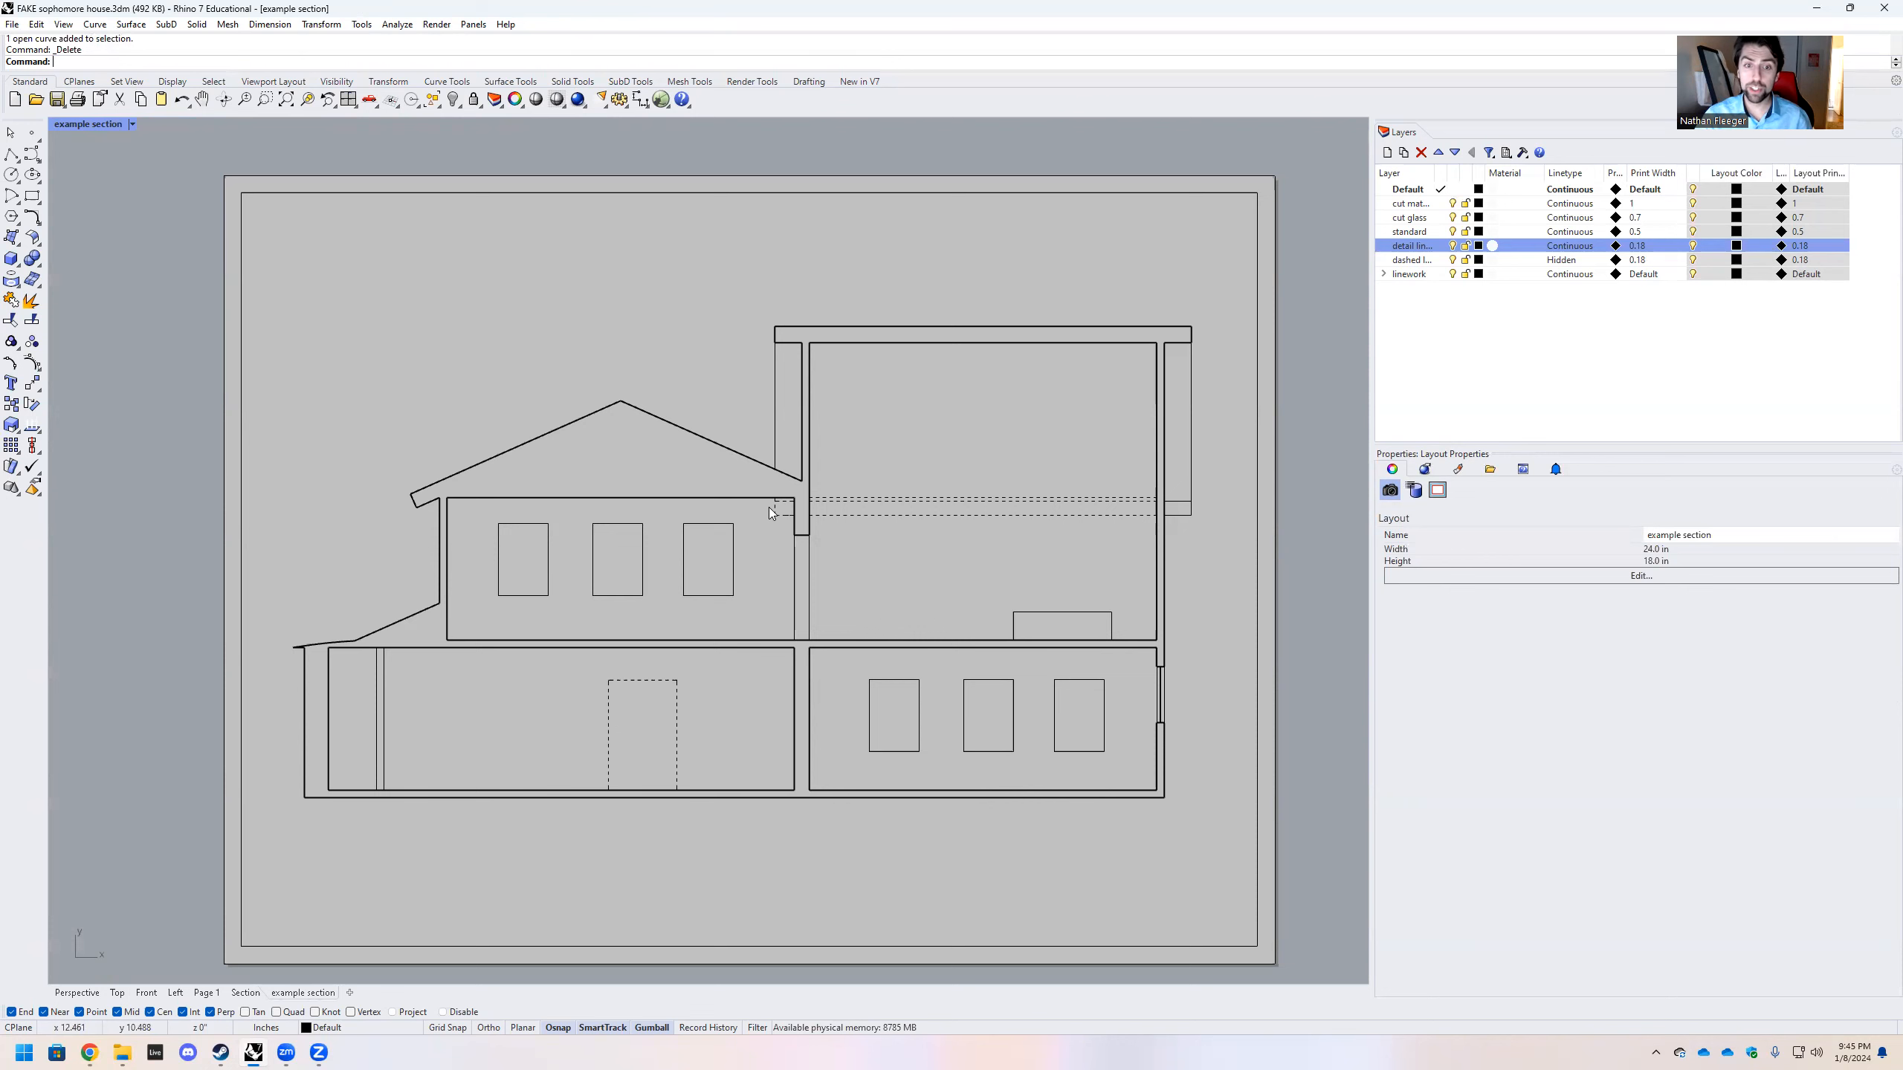
pyautogui.scroll(3, 848, 509)
pyautogui.scroll(-3, 862, 495)
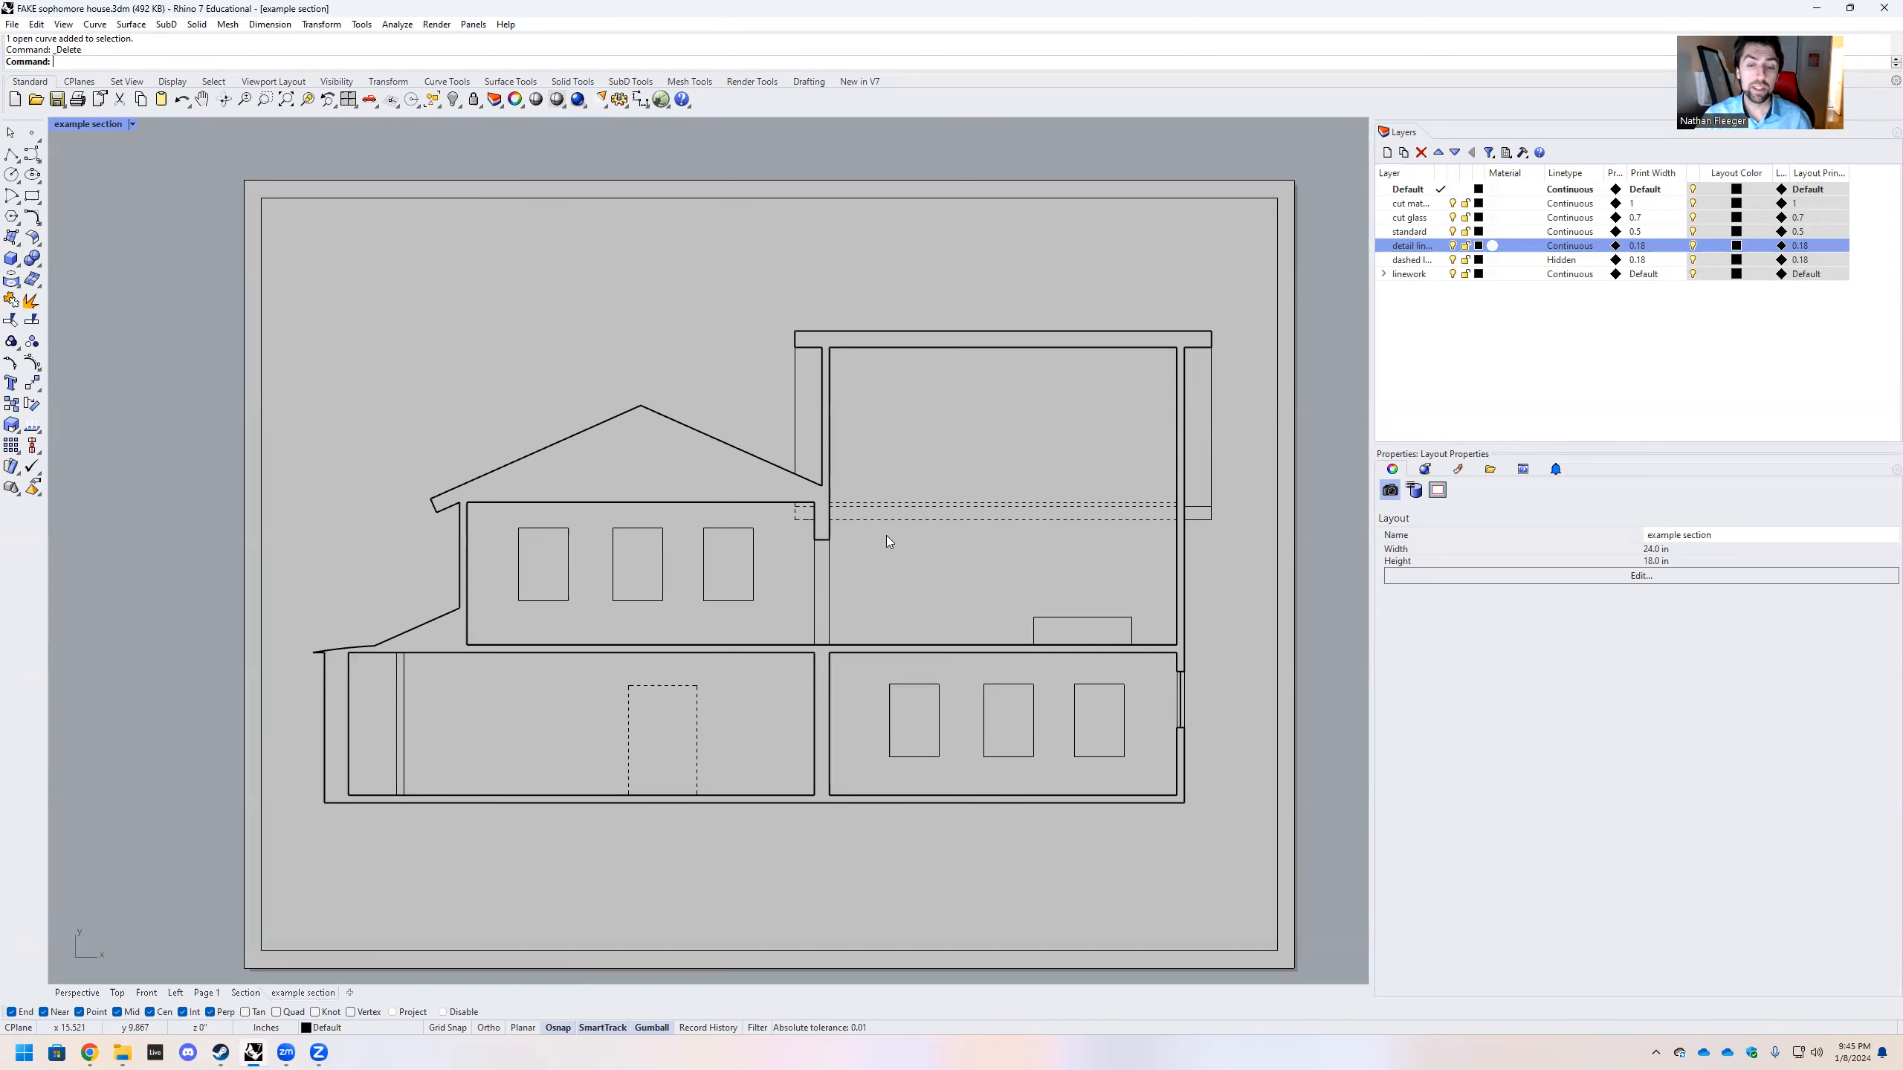
pyautogui.scroll(2, 891, 532)
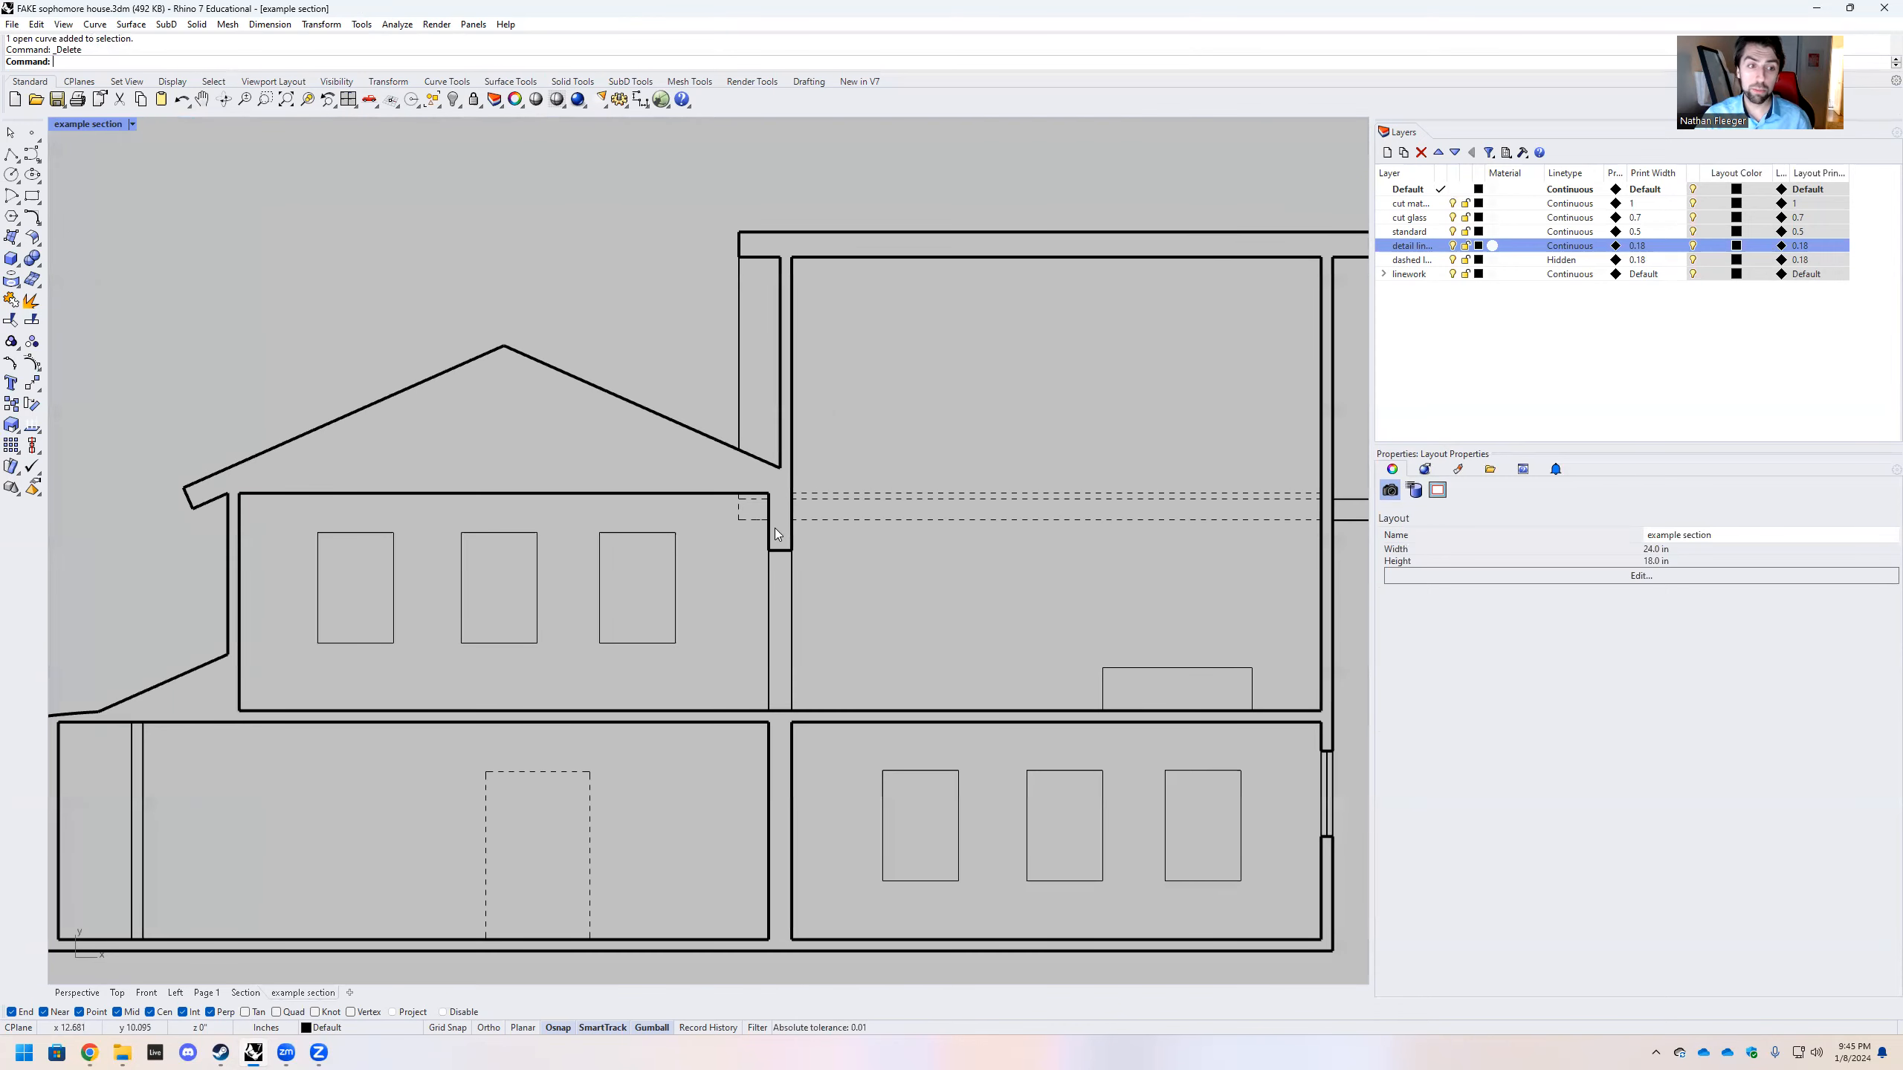
pyautogui.scroll(-1, 779, 525)
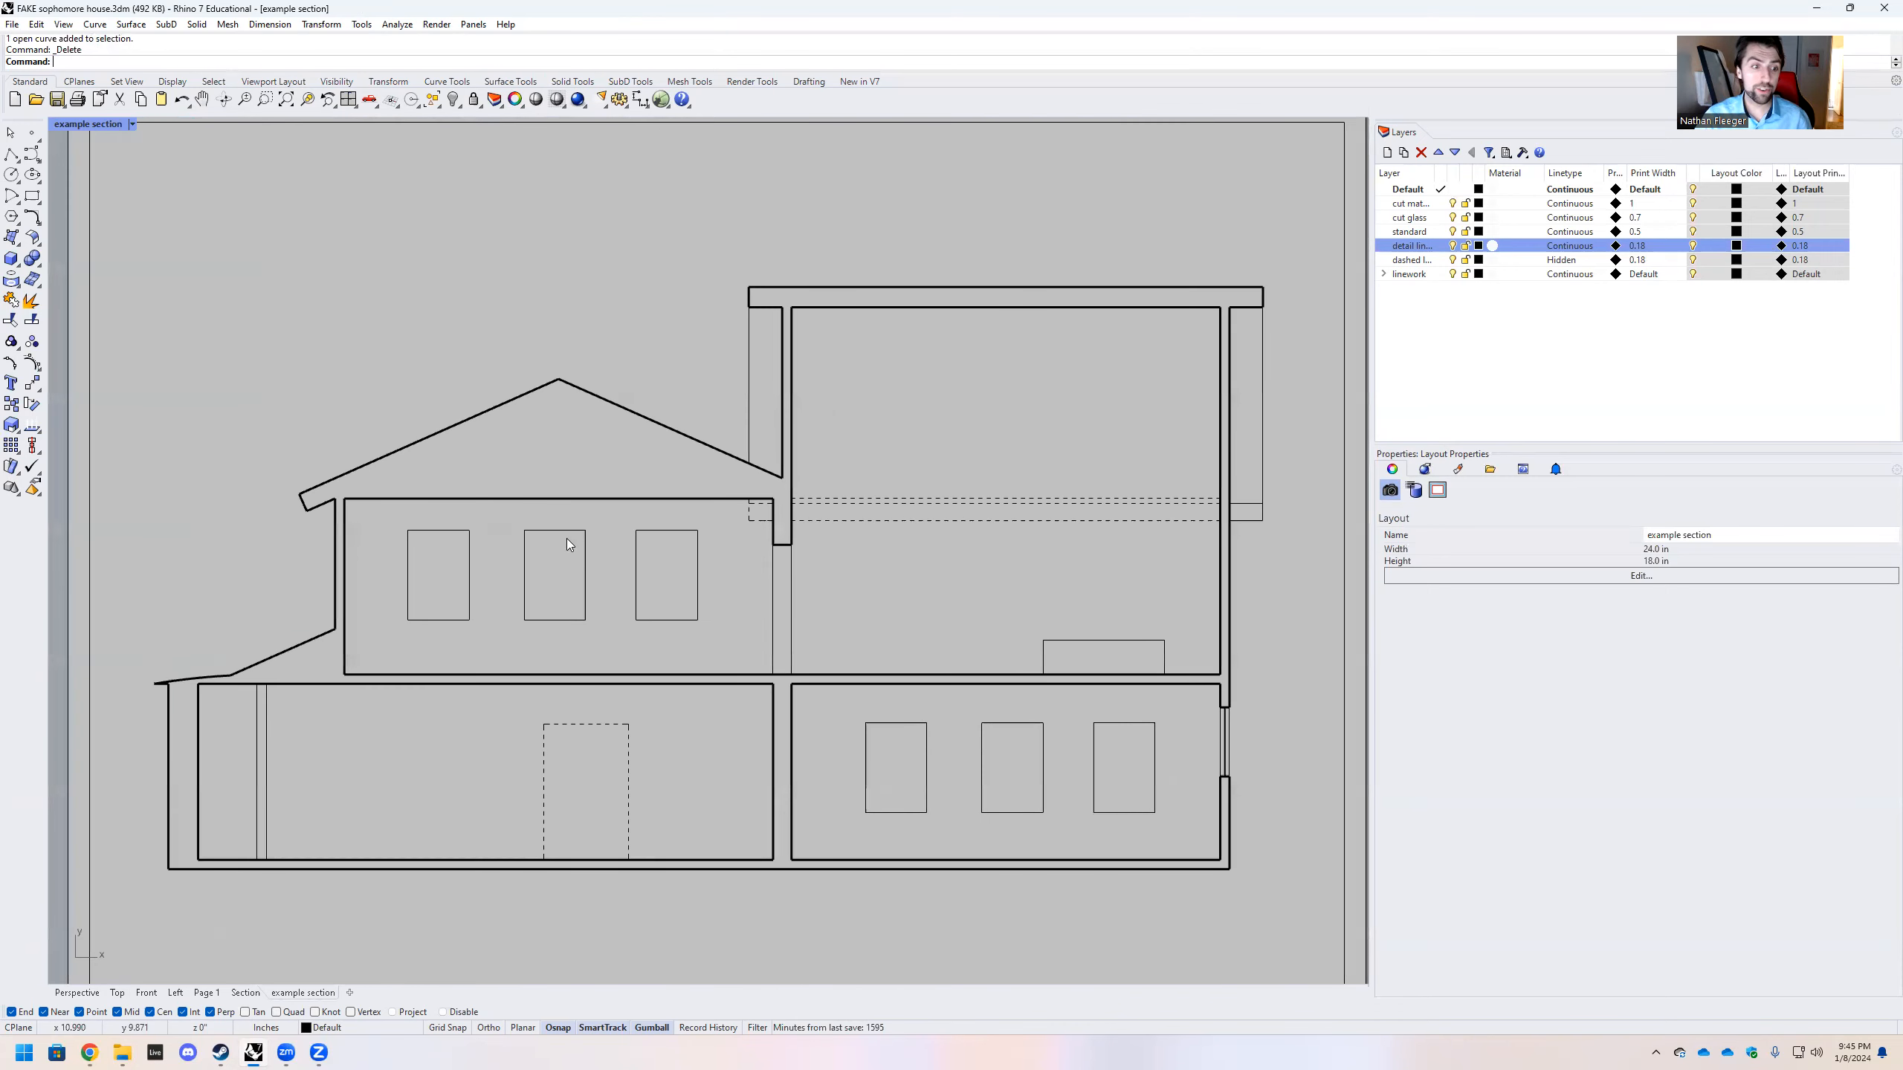
# Inside the detail, move the topmost dashed line crossing the tall volume to the standard layer
pyautogui.doubleClick(831, 468)
pyautogui.click(822, 500)
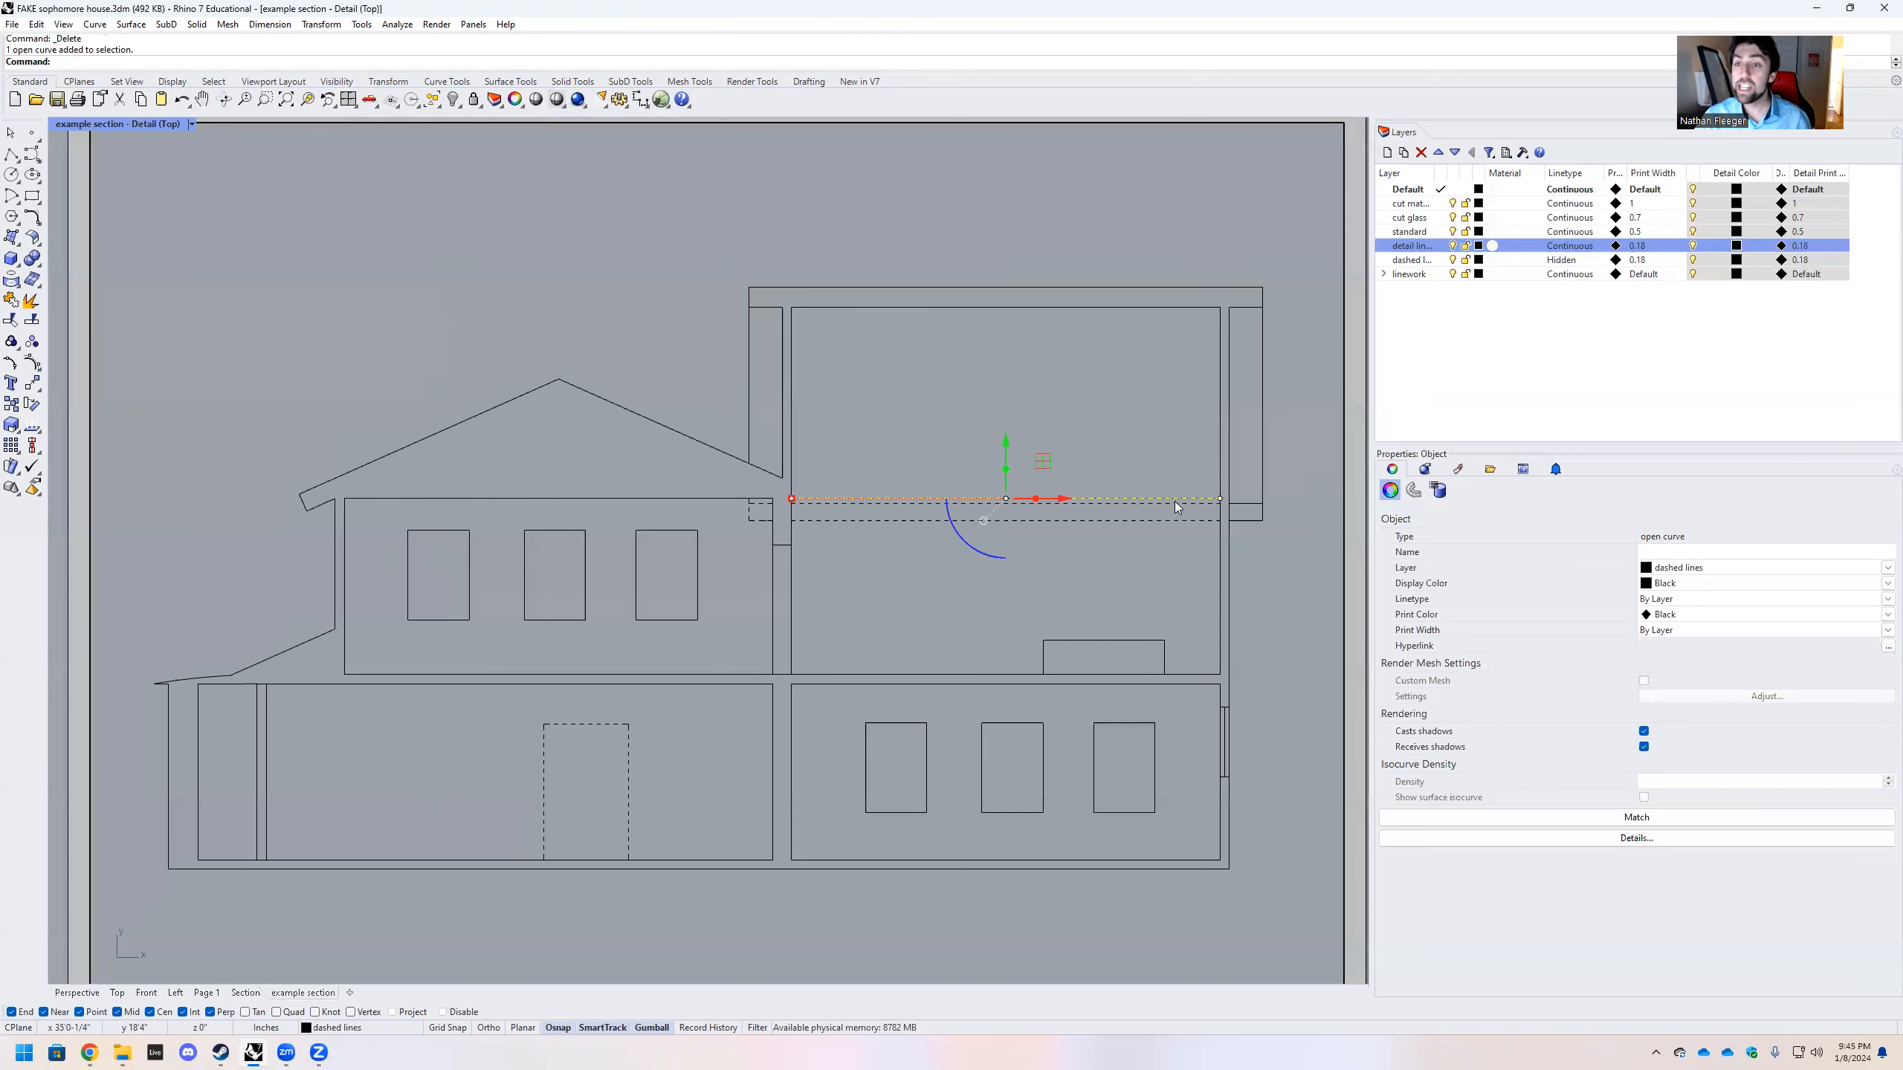
pyautogui.rightClick(1408, 232)
pyautogui.click(1464, 517)
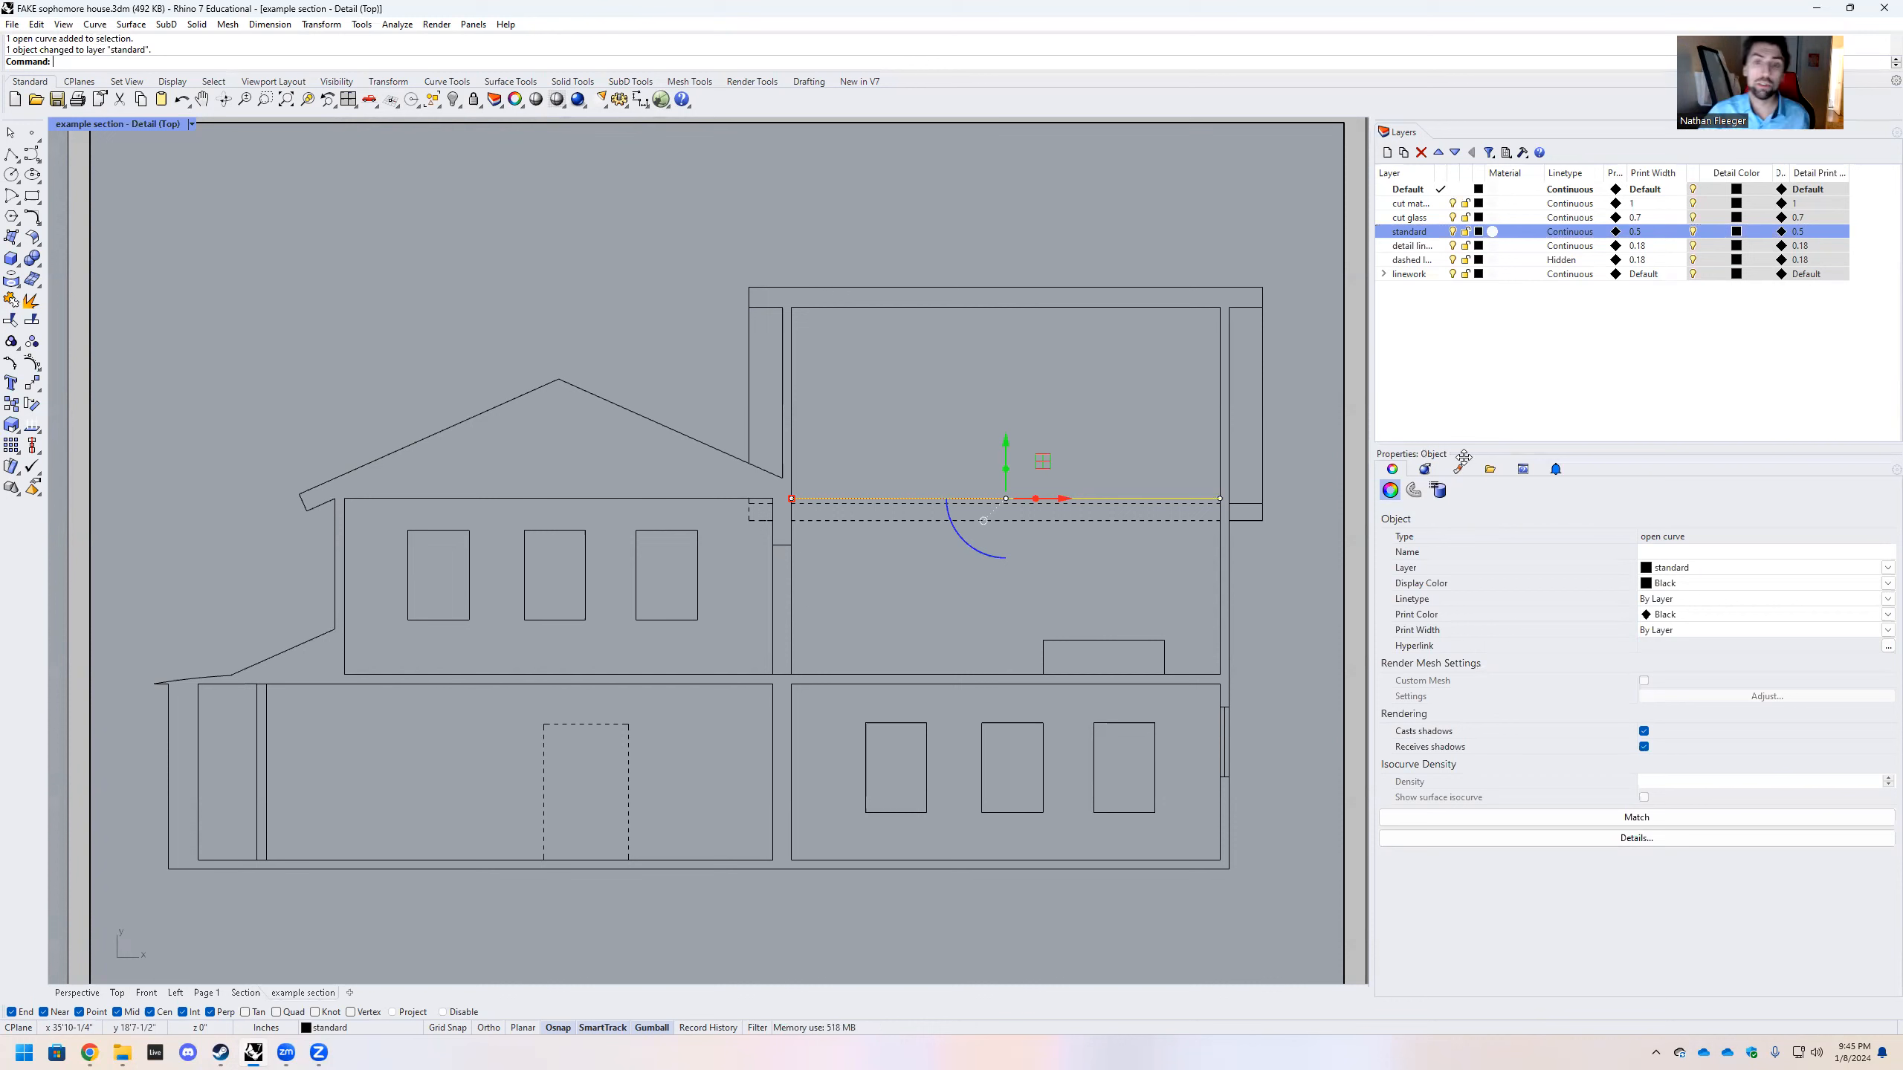
pyautogui.click(1049, 341)
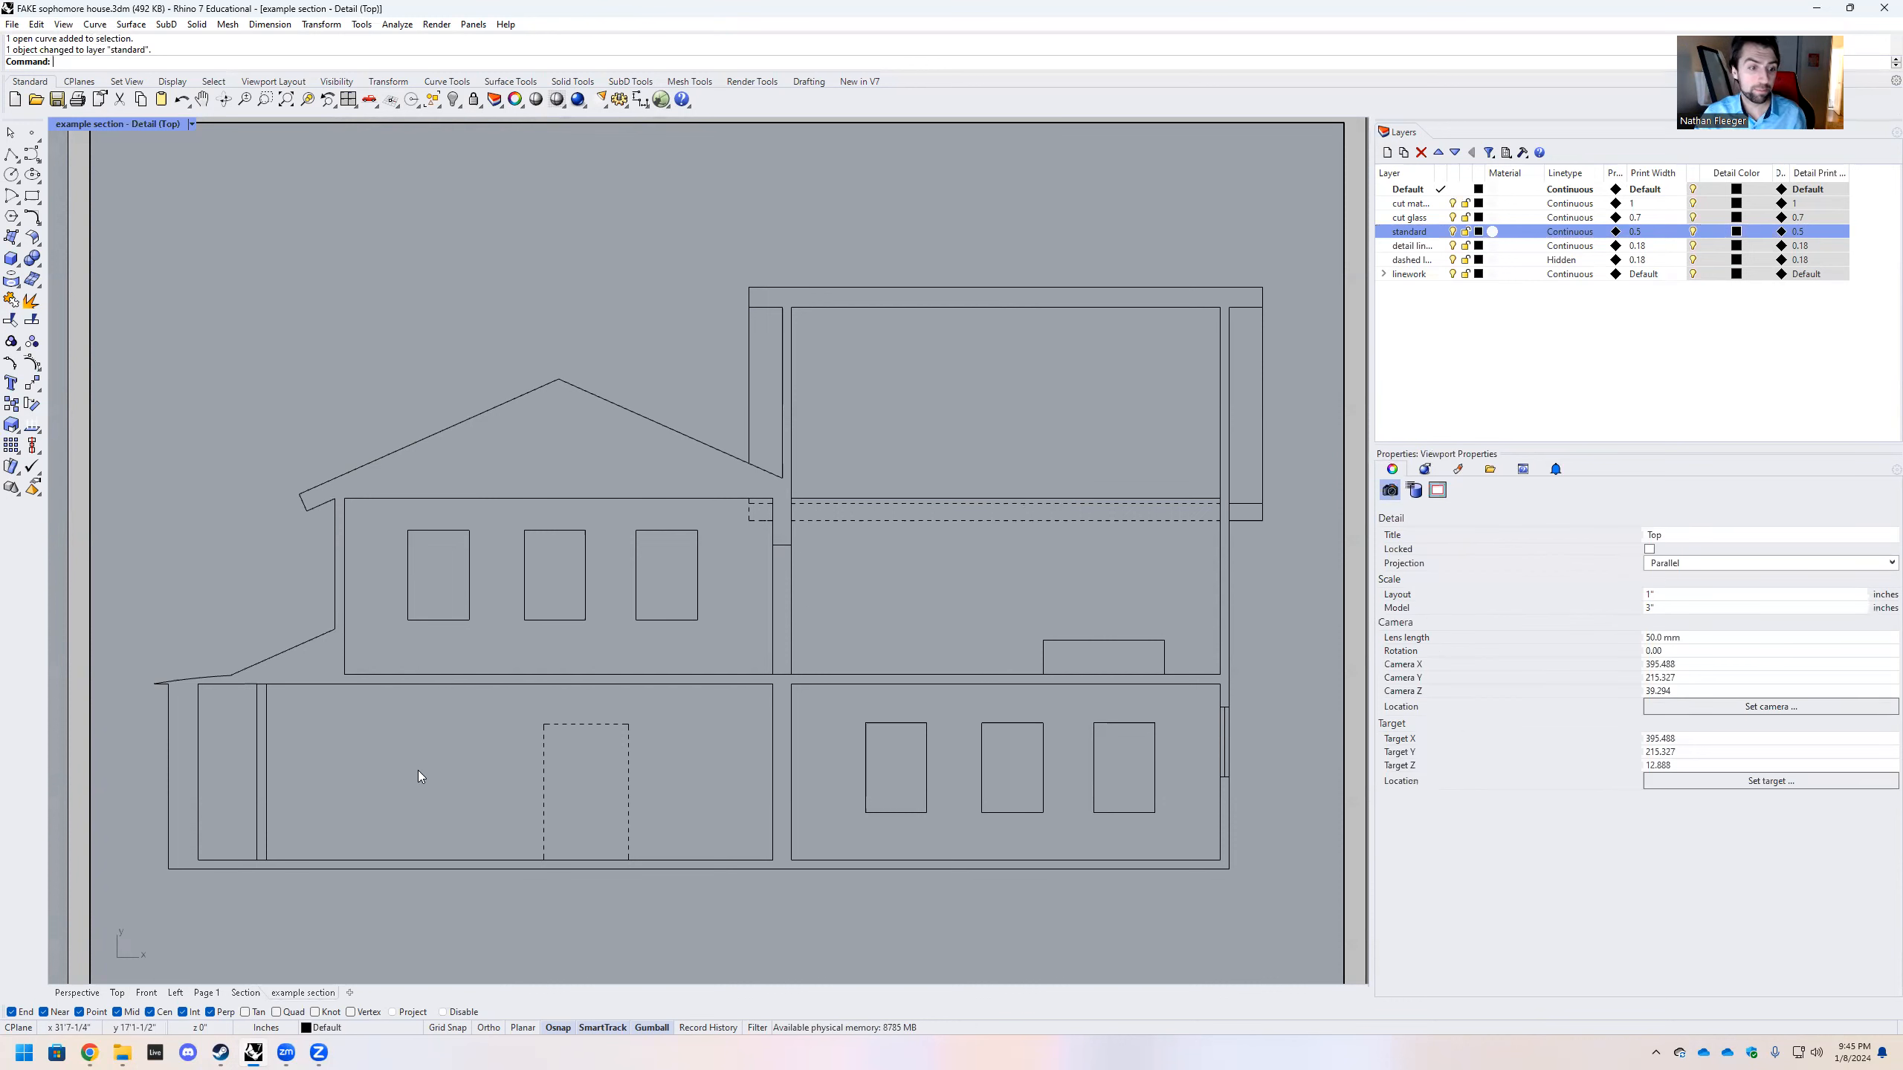
# Draw a short horizontal ground line with Polyline, extending outward from the house section's lower left corner
pyautogui.click(12, 155)
pyautogui.scroll(-2, 681, 543)
pyautogui.scroll(3, 359, 746)
pyautogui.click(341, 753)
pyautogui.click(220, 753)
pyautogui.press('Escape')
pyautogui.press('Return')
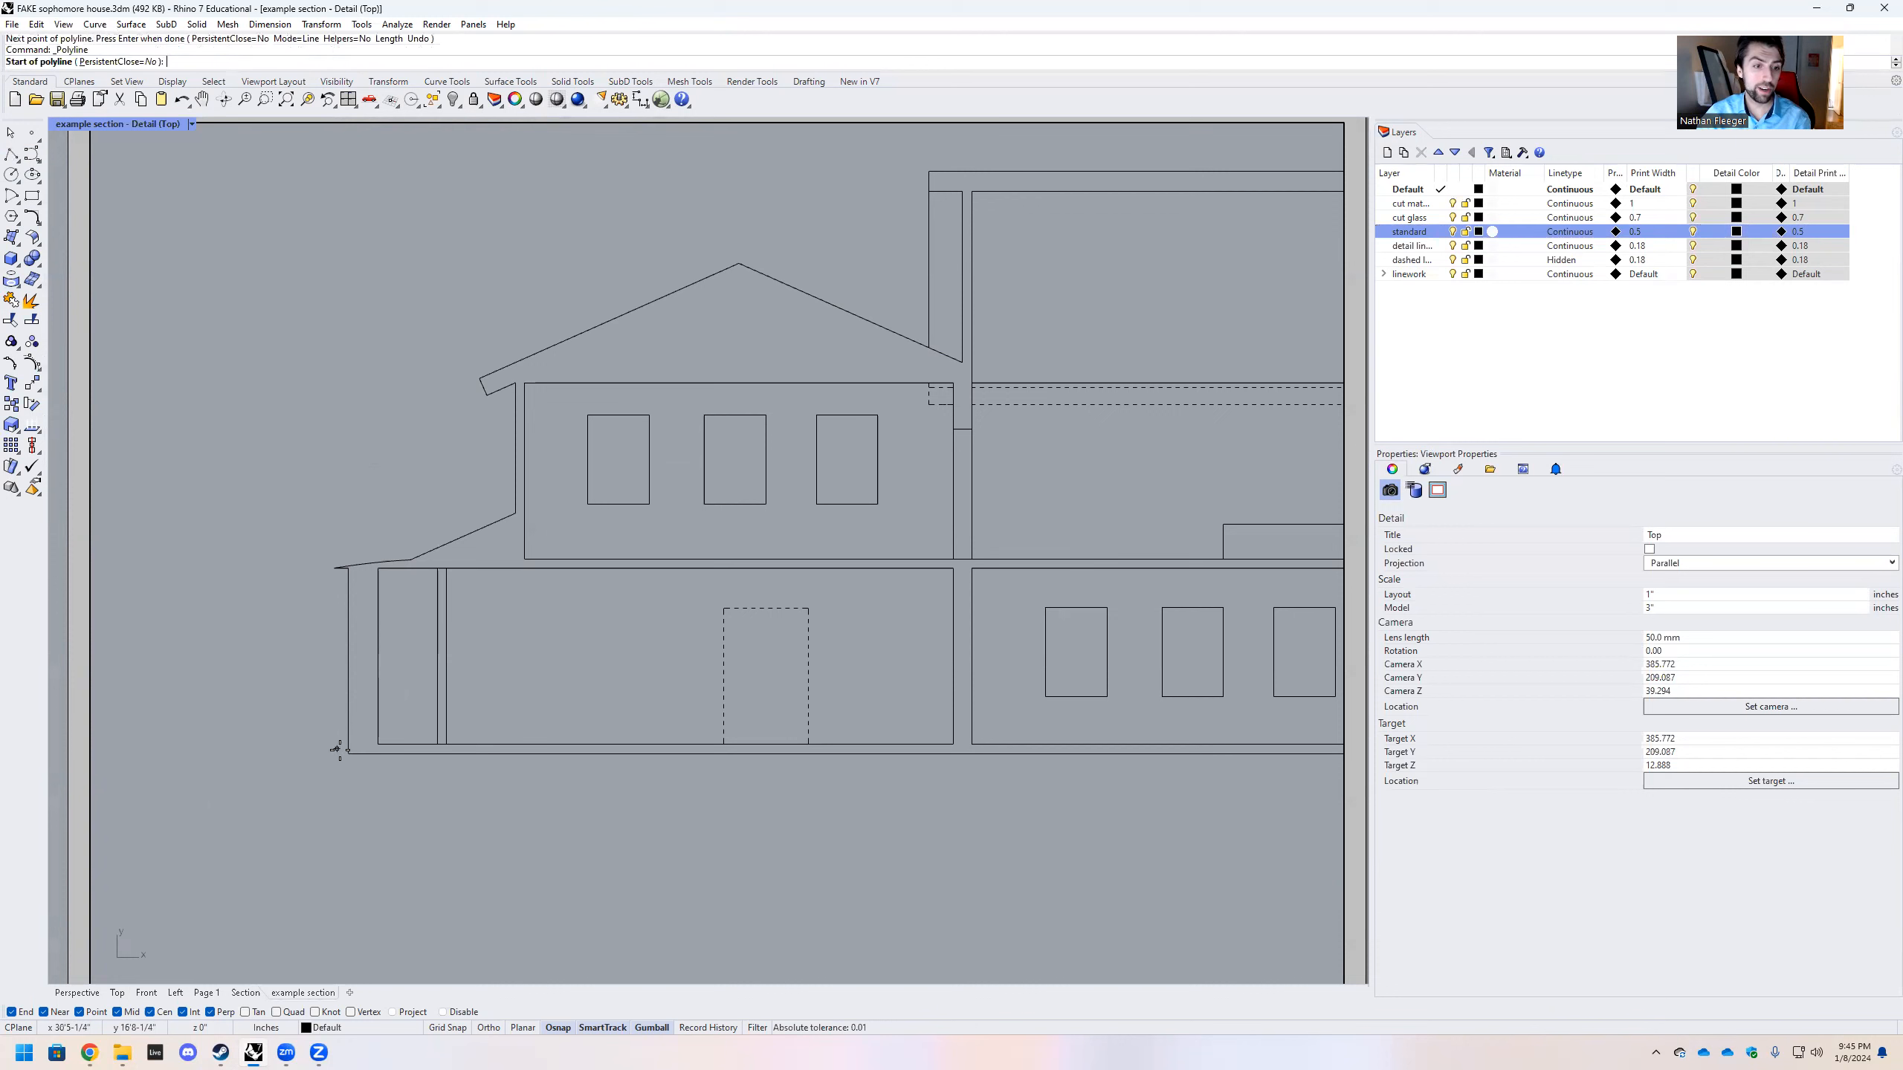
pyautogui.click(343, 753)
pyautogui.press('Escape')
pyautogui.scroll(-3, 273, 723)
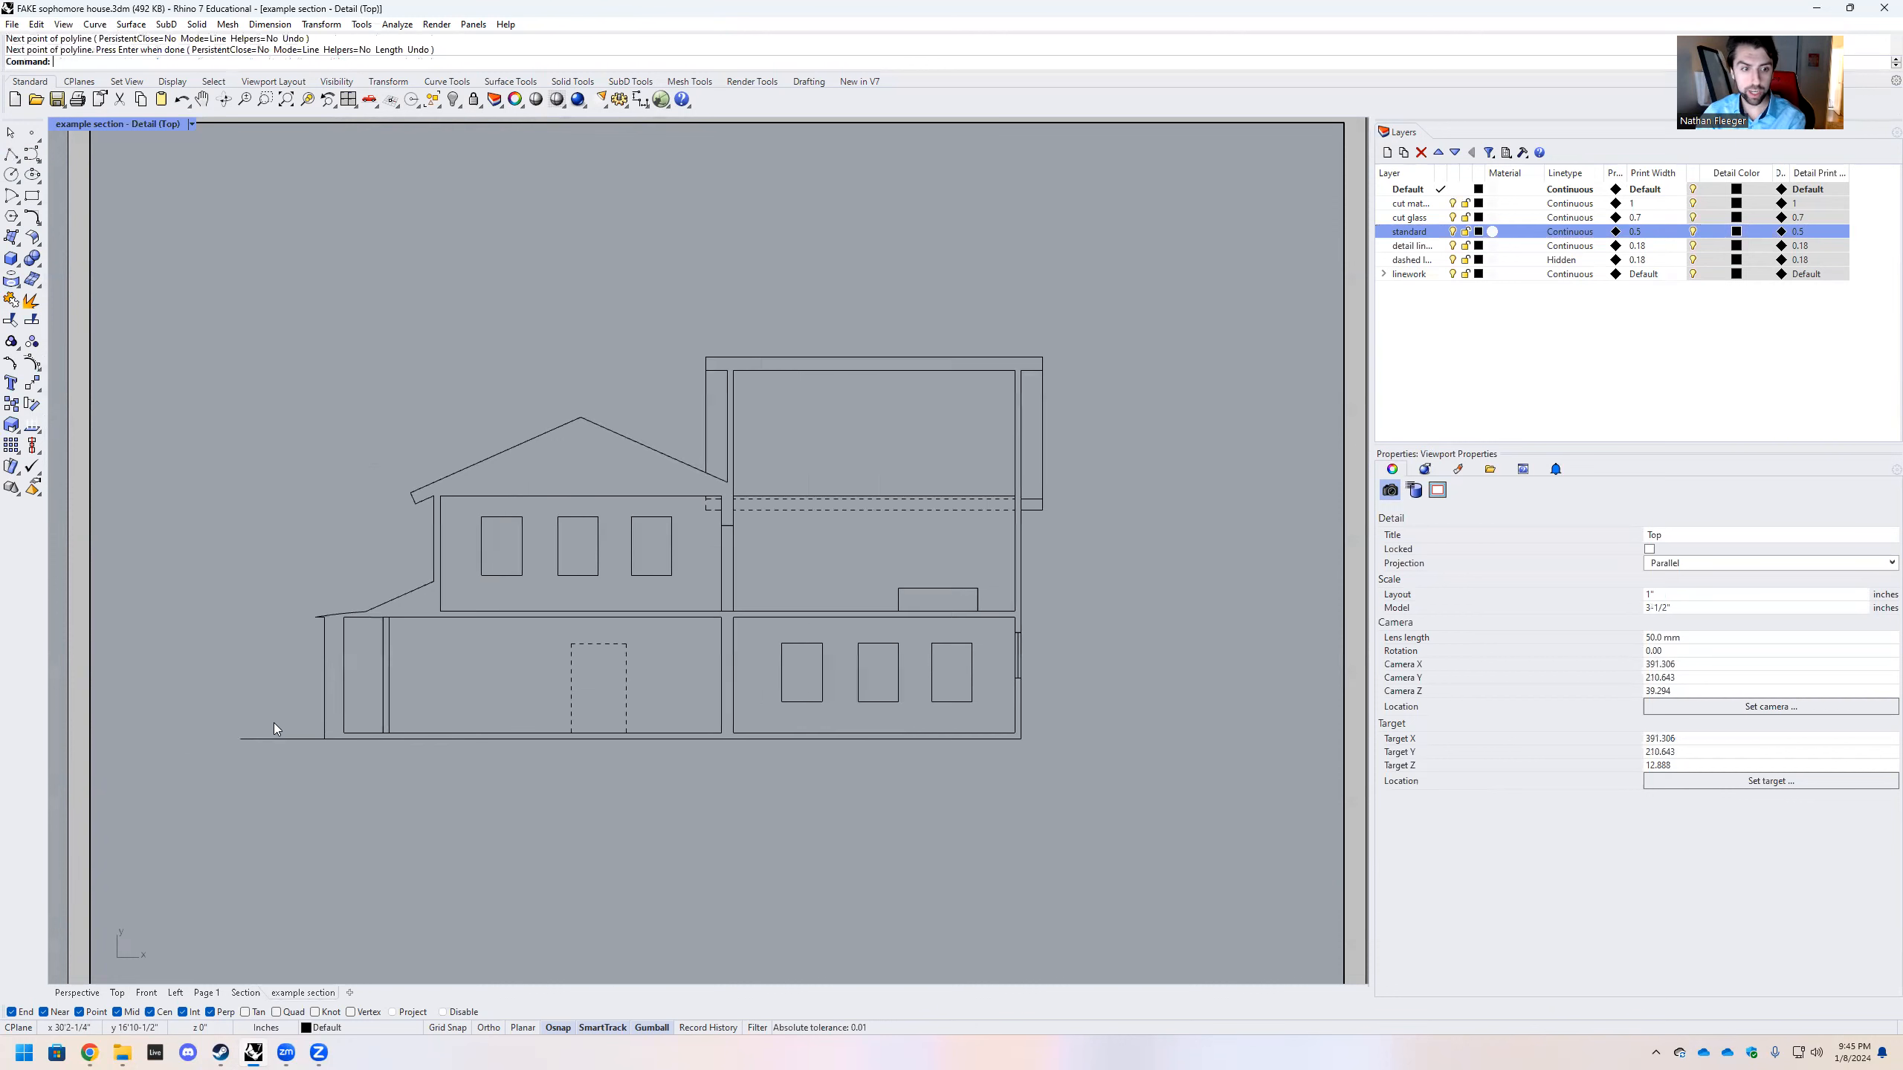
# Draw a matching horizontal ground line about 8-1/4" long outward from the section's lower right corner
pyautogui.press('Return')
pyautogui.click(777, 724)
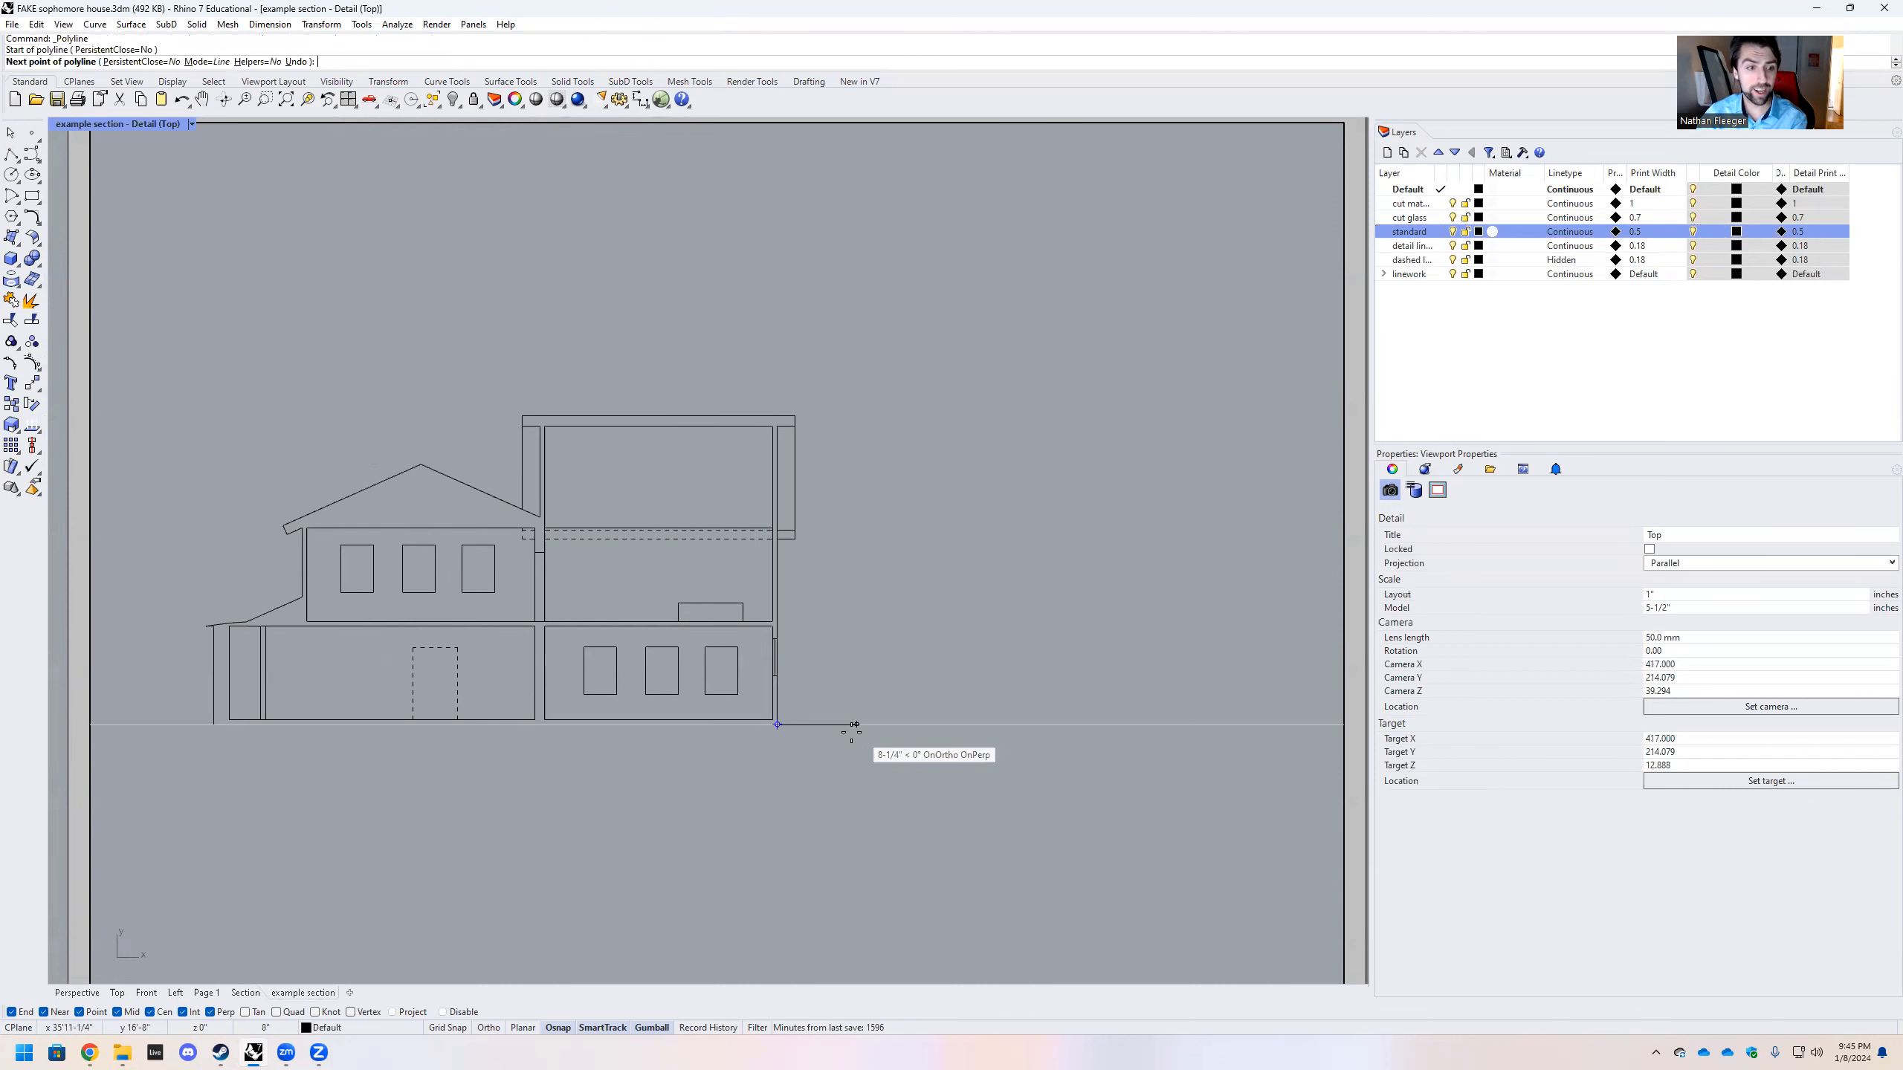
pyautogui.click(858, 727)
pyautogui.press('Return')
pyautogui.scroll(-1, 883, 717)
pyautogui.scroll(2, 563, 713)
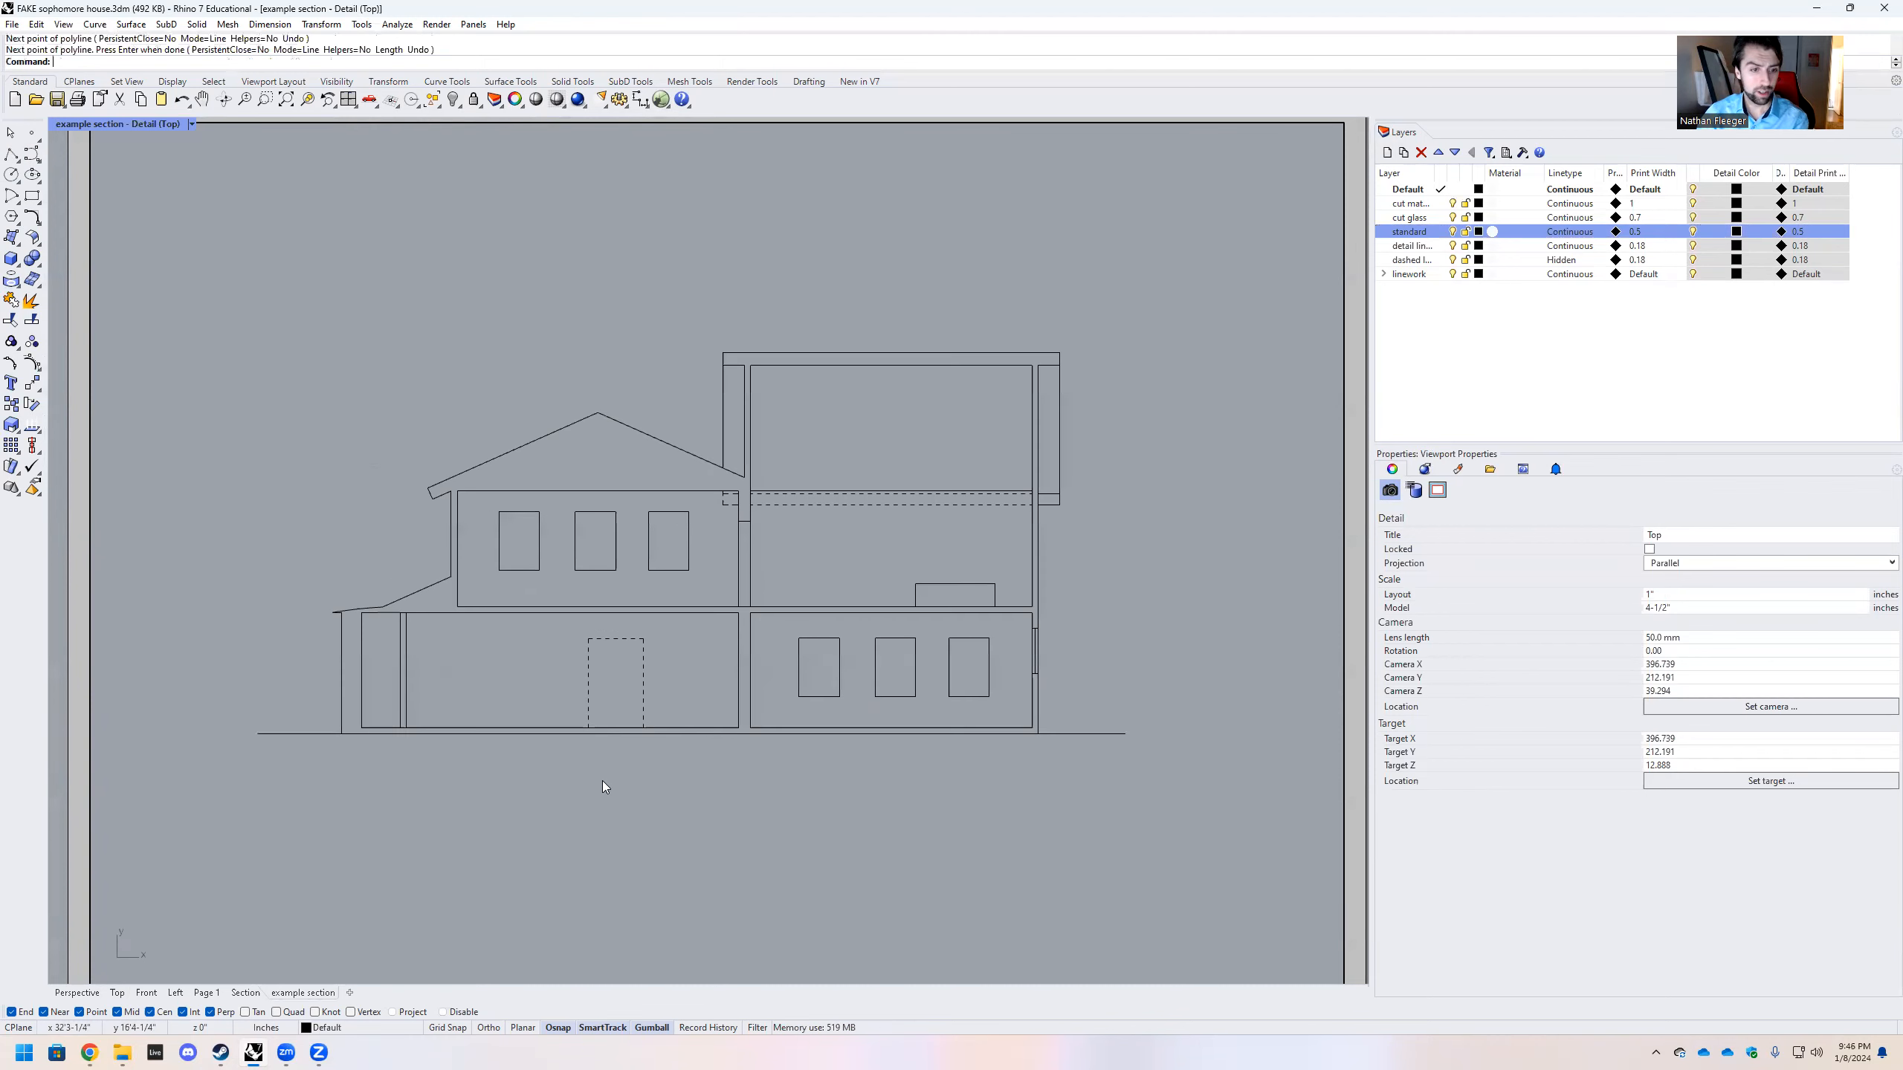
# Trim away the section's base line between the two ground lines, using all of the section's curves as cutting objects
pyautogui.moveTo(1112, 855); pyautogui.dragTo(165, 298)
pyautogui.write('Trim')
pyautogui.press('Return')
pyautogui.click(378, 734)
pyautogui.click(433, 734)
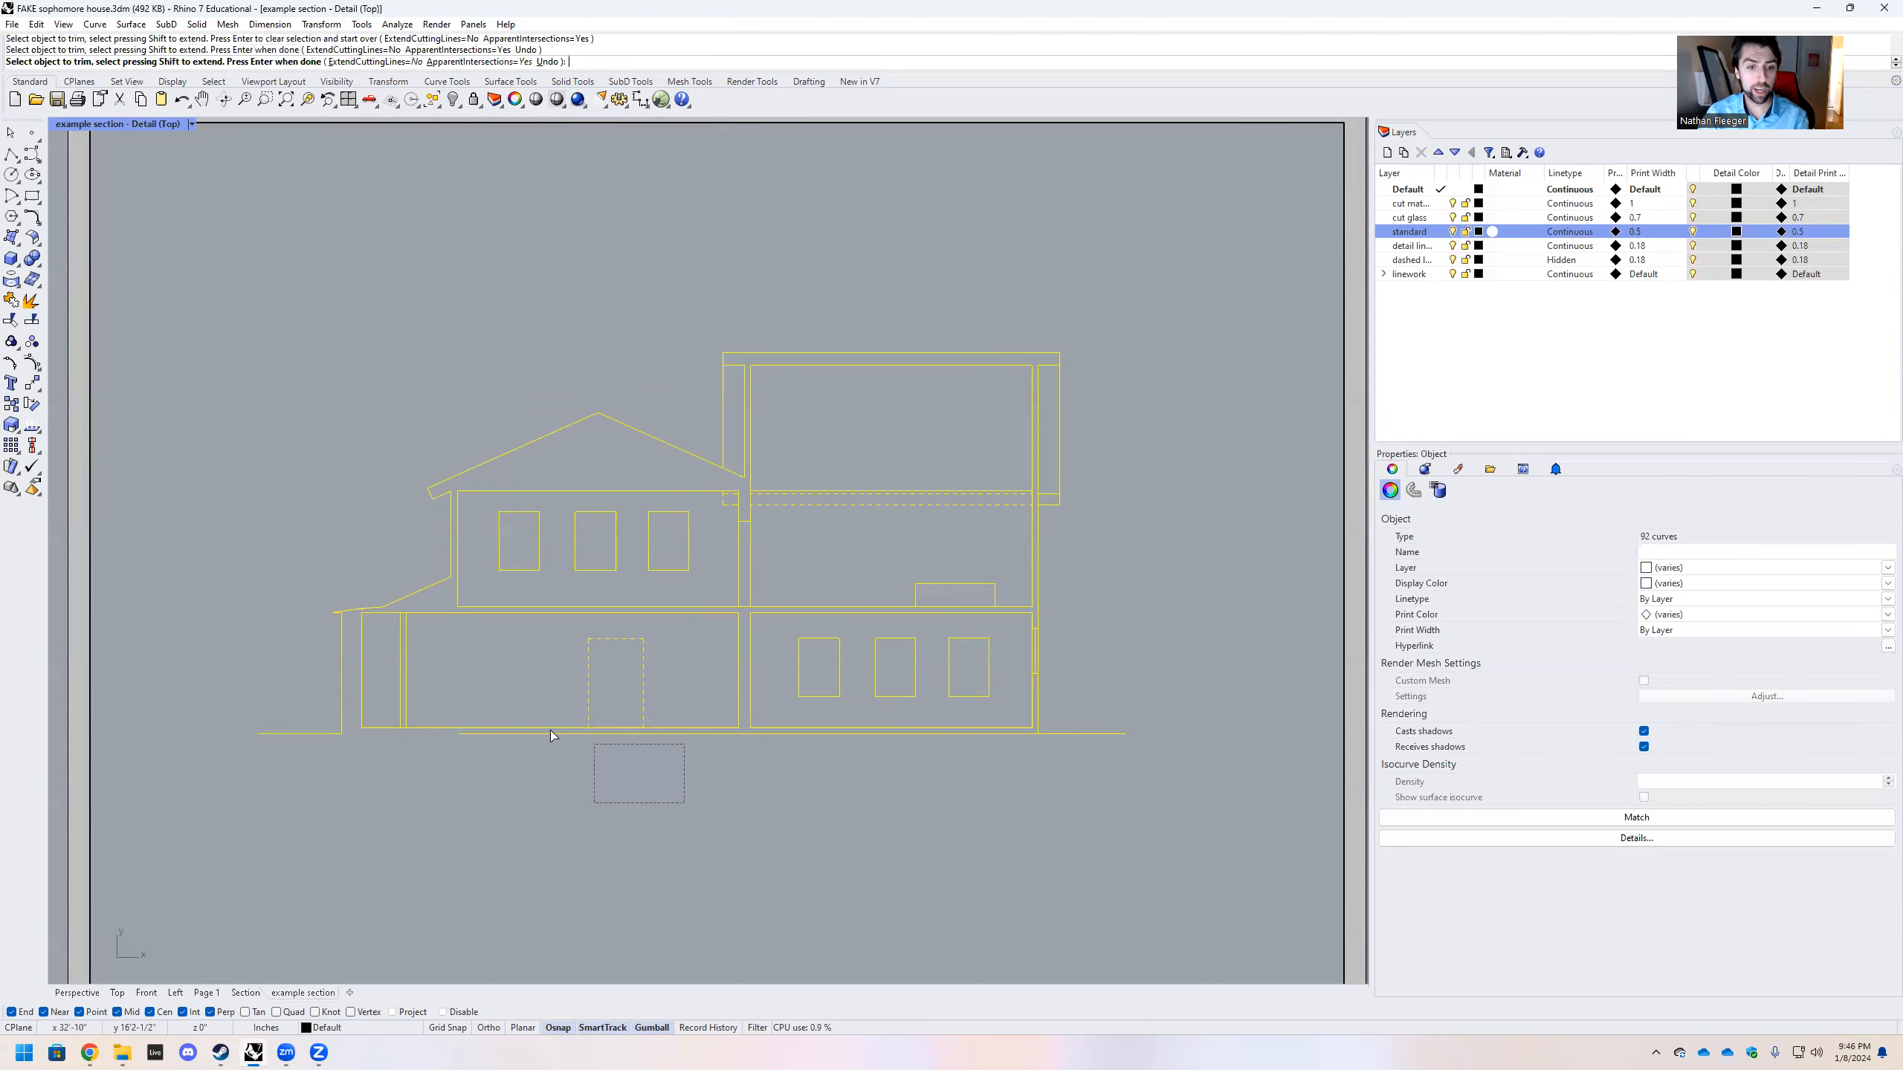
pyautogui.click(525, 734)
pyautogui.moveTo(740, 737); pyautogui.dragTo(740, 737)
pyautogui.press('Return')
pyautogui.click(1064, 836)
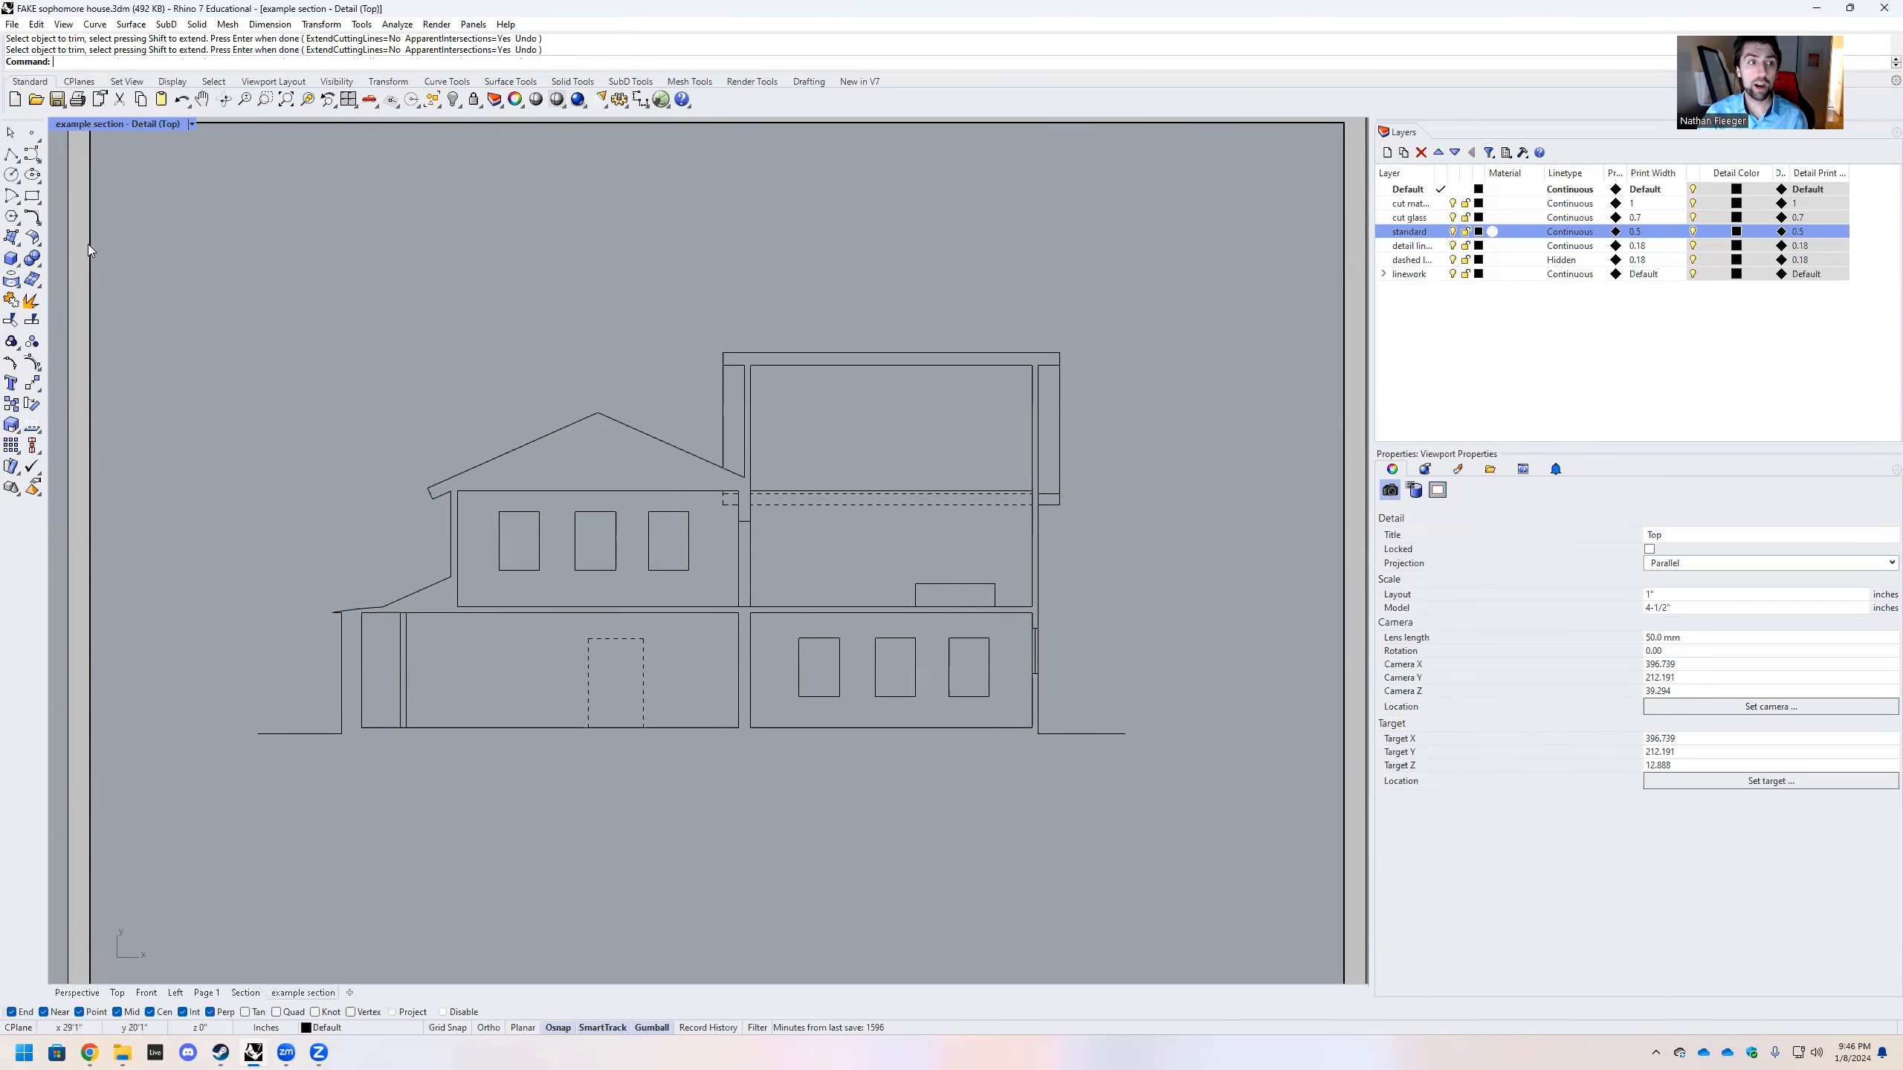
# Check the ground lines in page space, move both to the cut material layer, and return to page space
pyautogui.doubleClick(52, 240)
pyautogui.scroll(-5, 687, 509)
pyautogui.scroll(1, 632, 509)
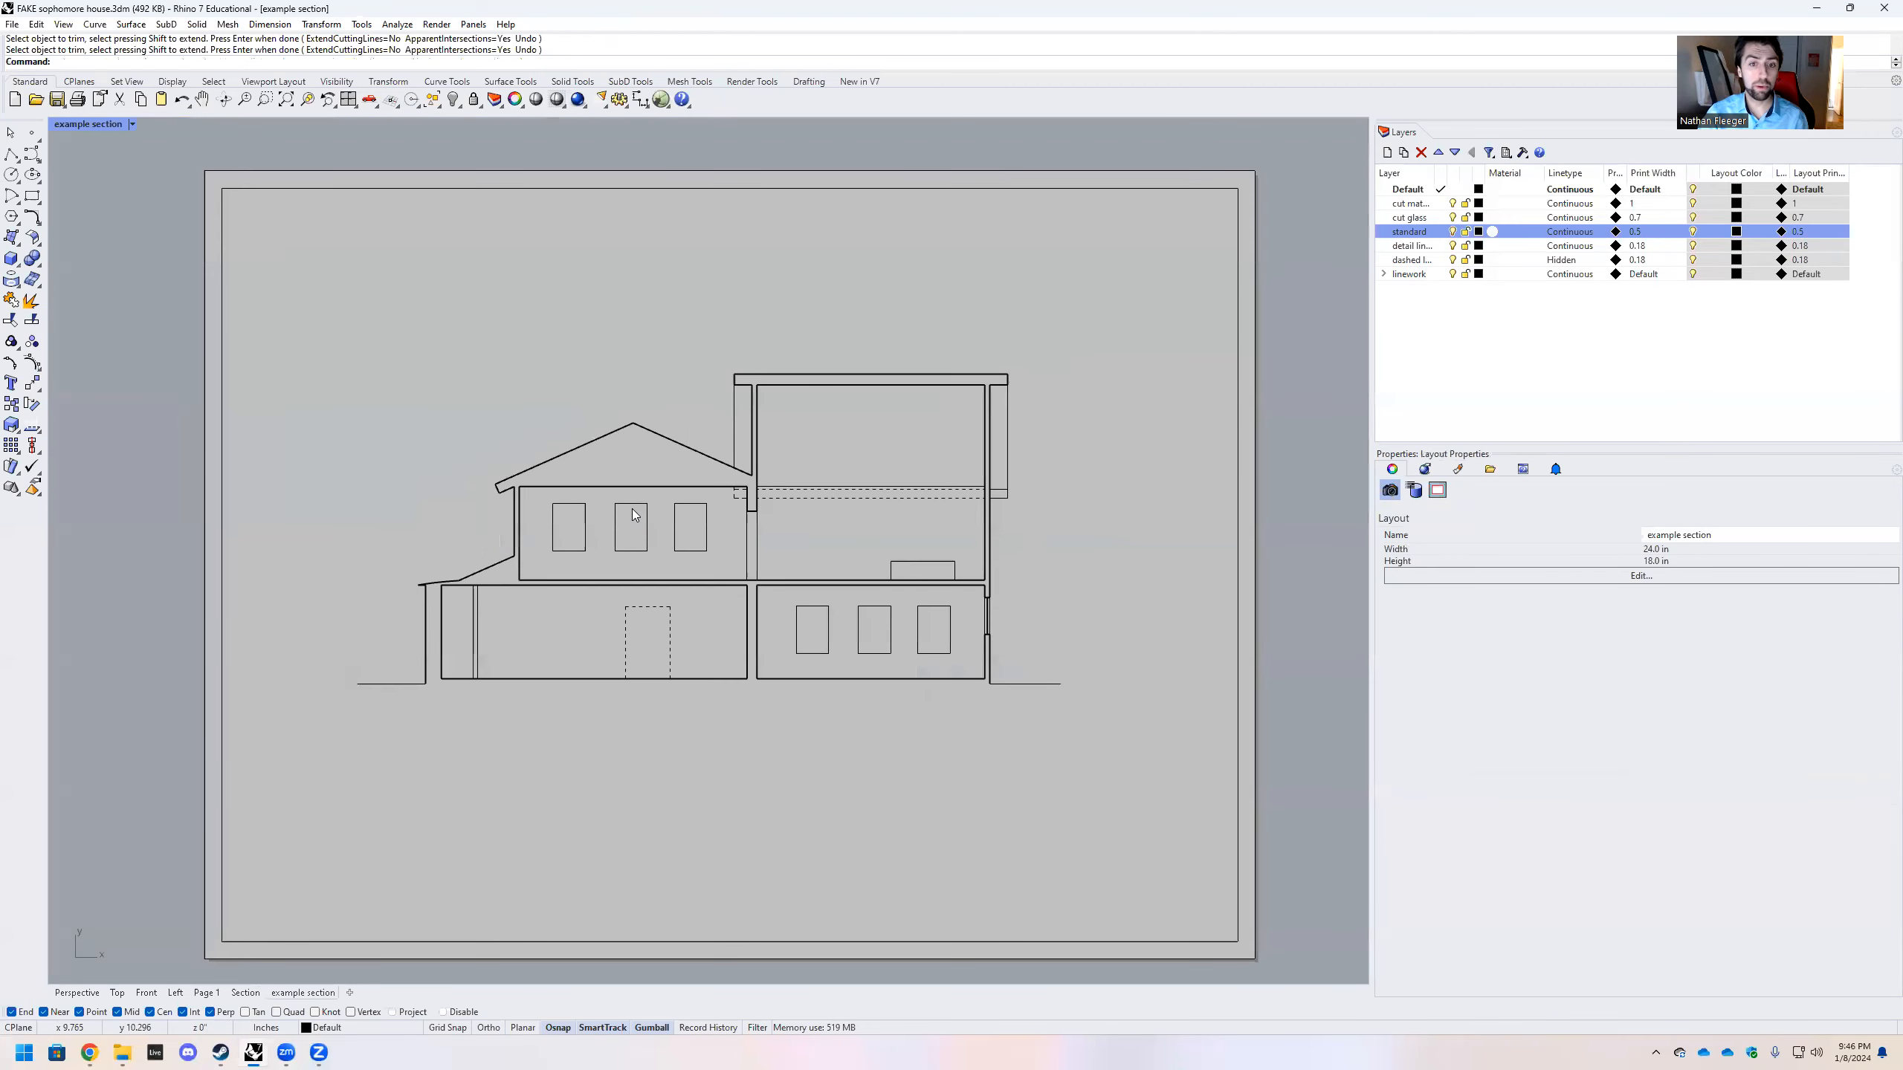
pyautogui.doubleClick(785, 751)
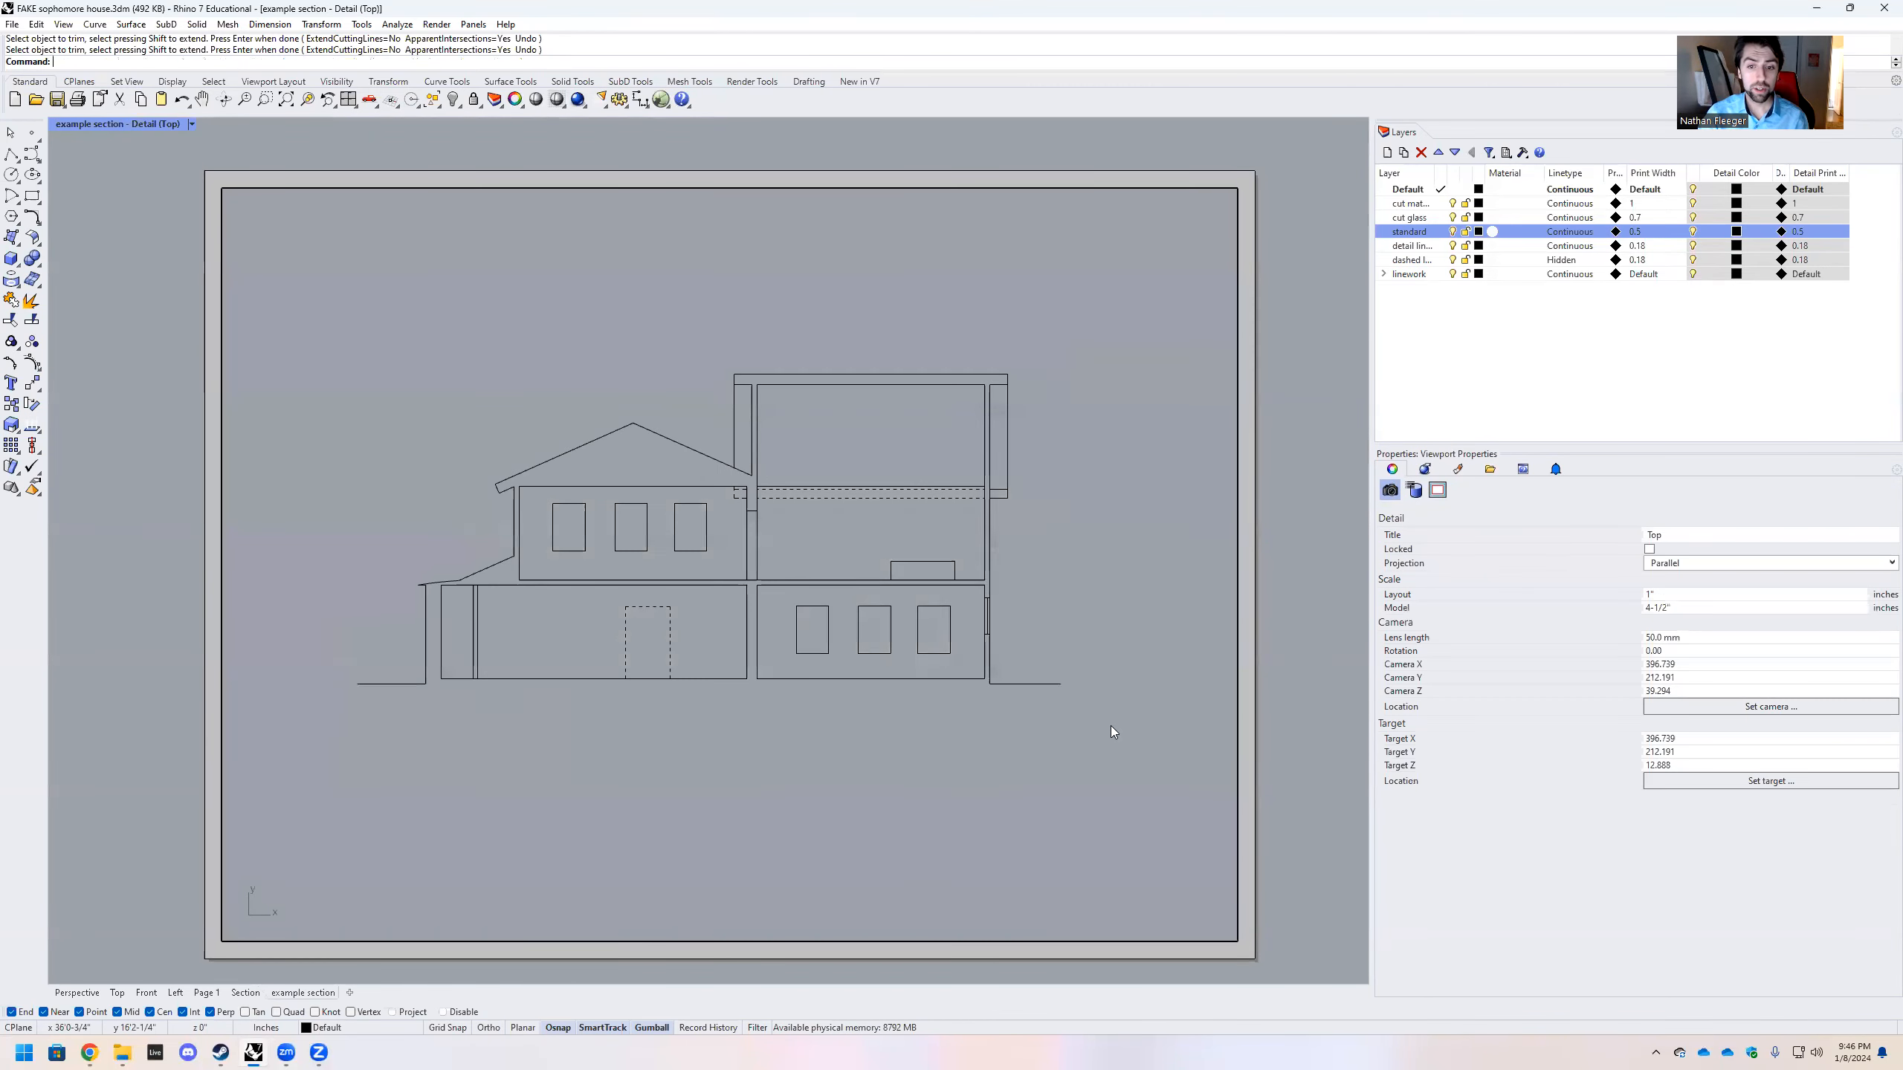
pyautogui.moveTo(1008, 663); pyautogui.dragTo(1007, 664)
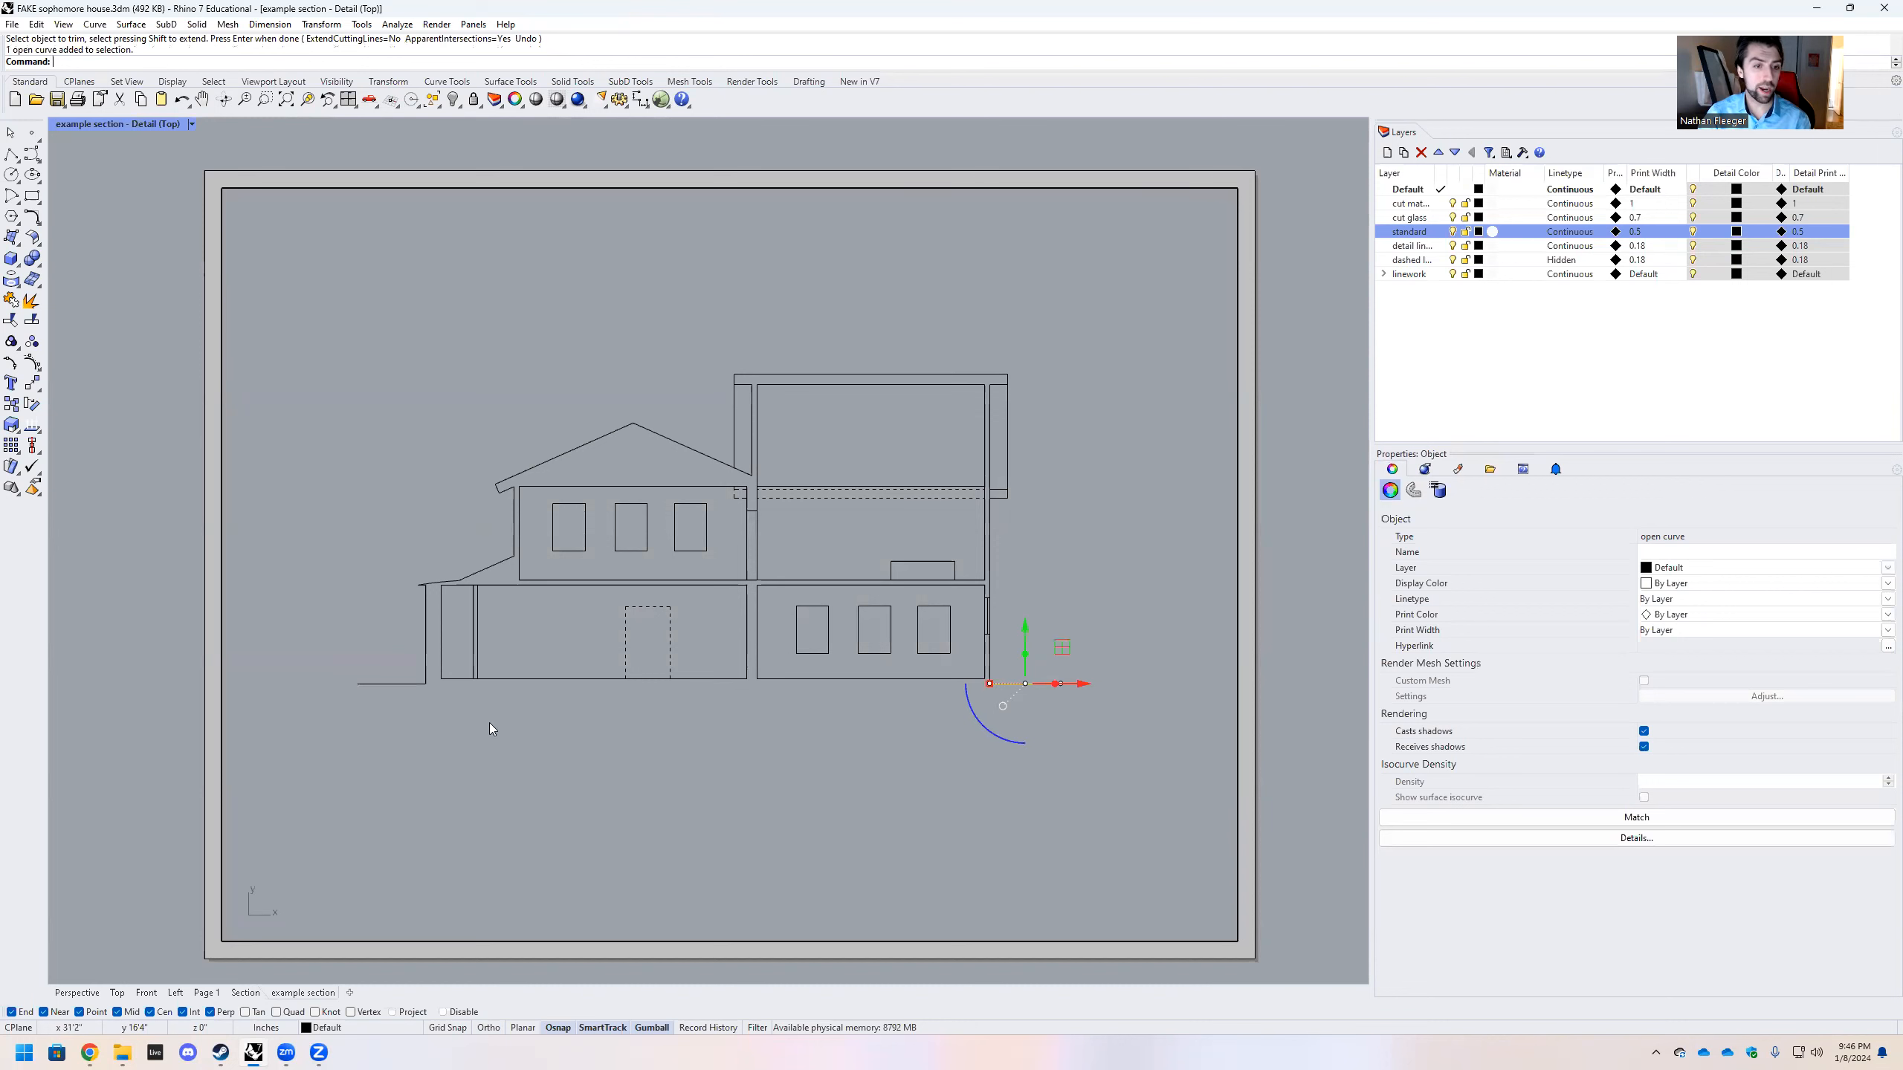
pyautogui.keyDown('shift'); pyautogui.click(386, 684); pyautogui.keyUp('shift')
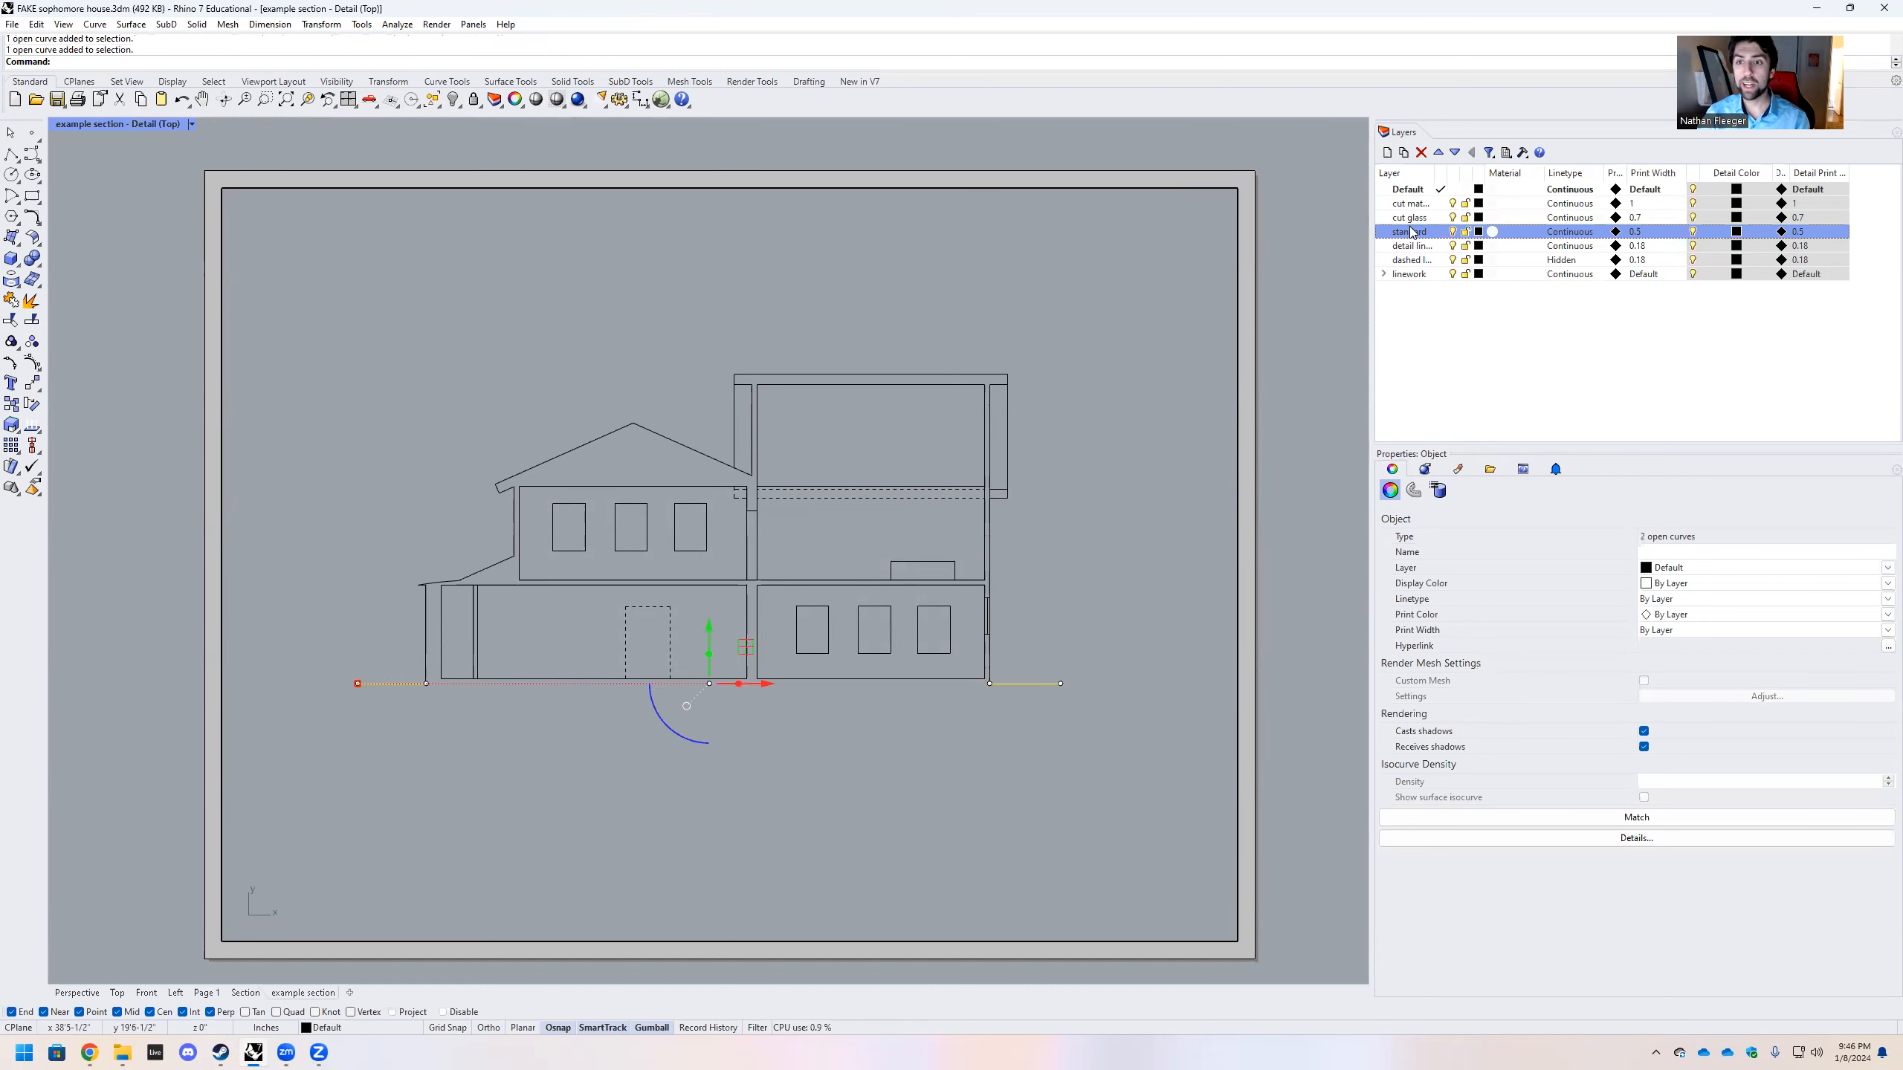
pyautogui.rightClick(1410, 204)
pyautogui.click(1467, 491)
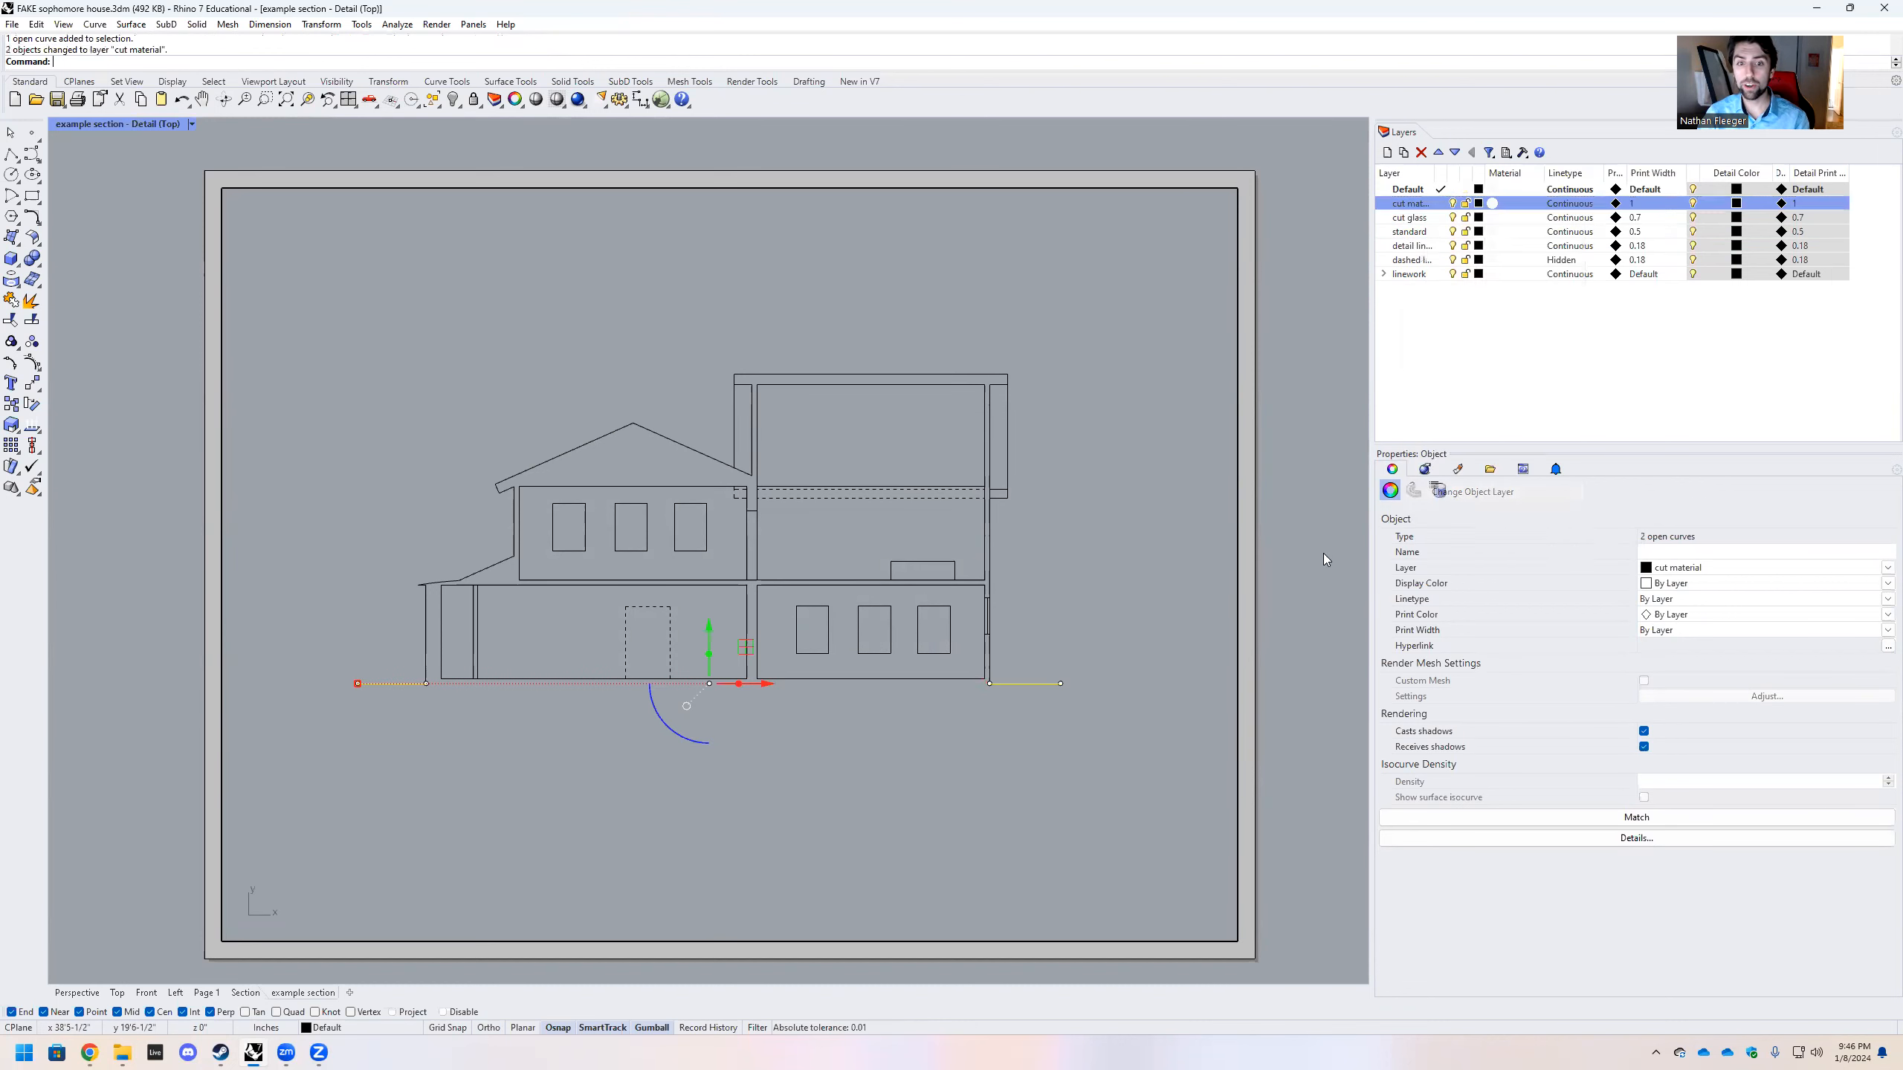
pyautogui.doubleClick(1278, 529)
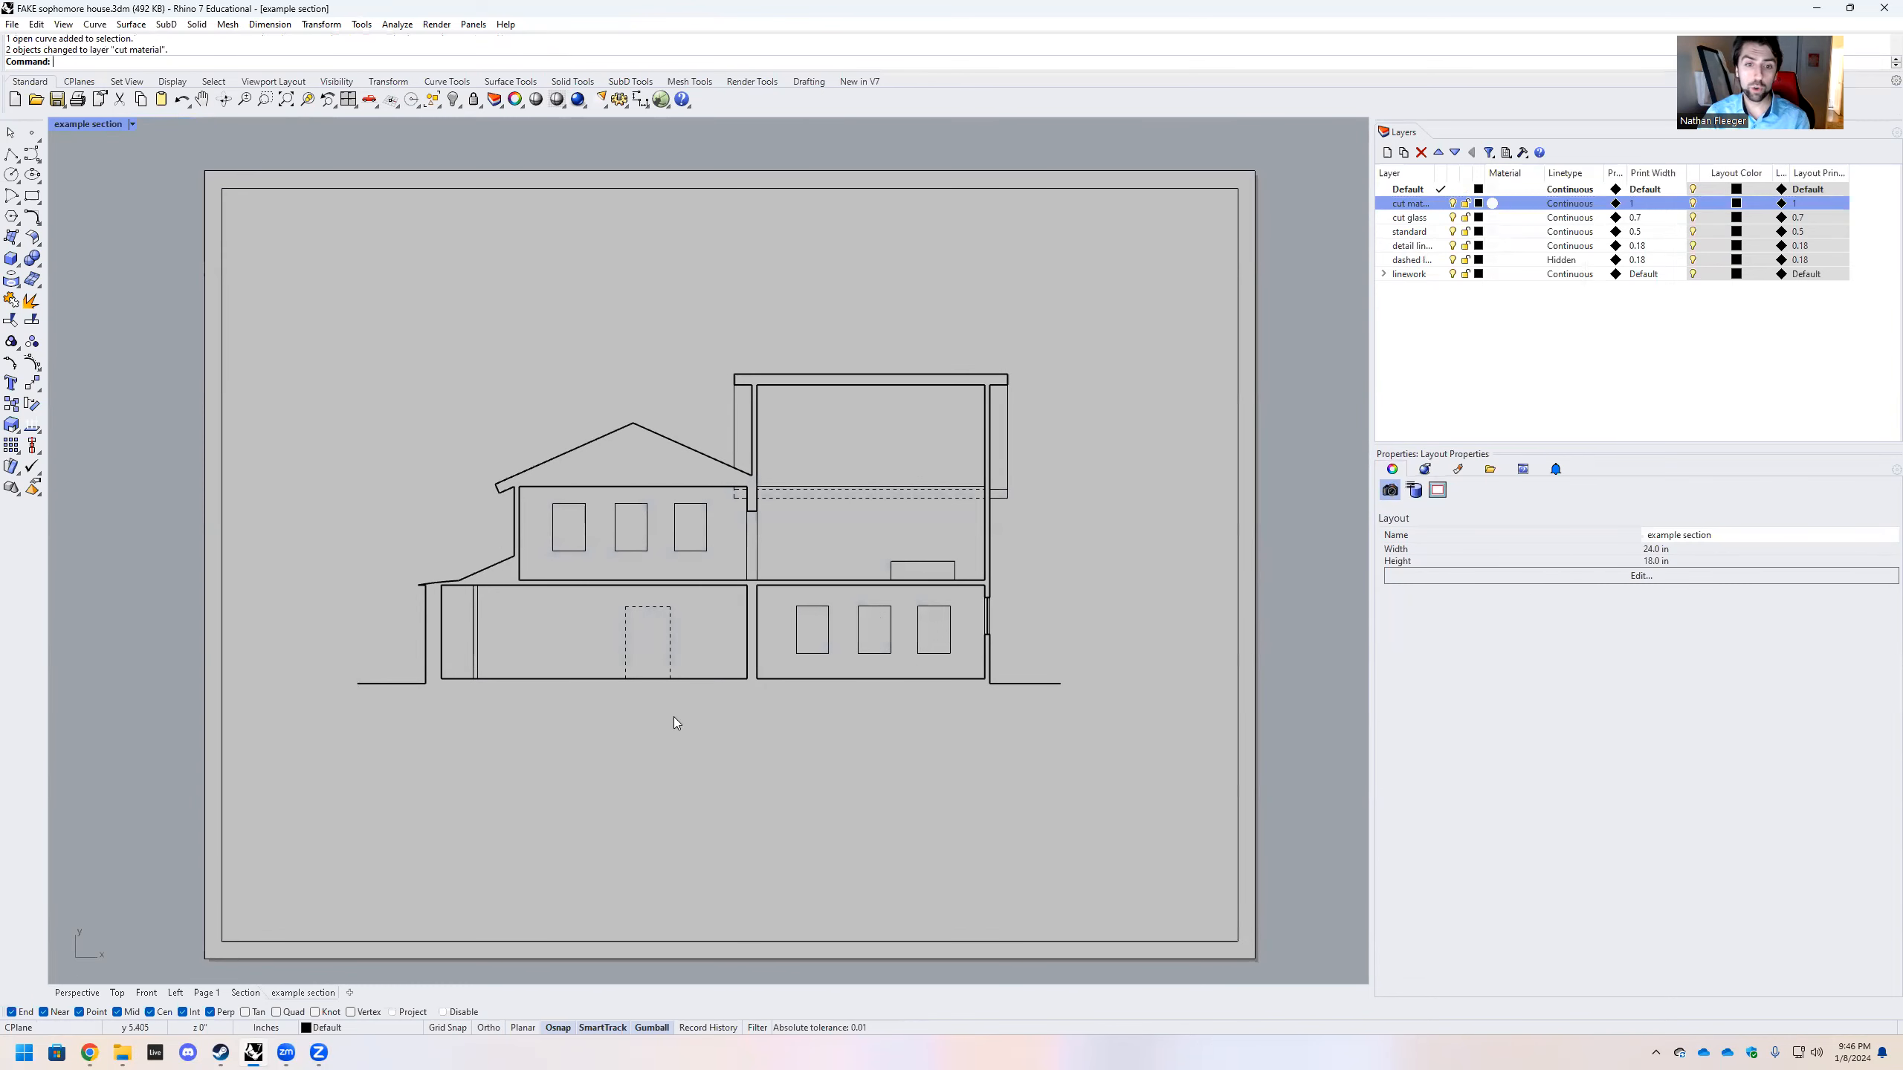
# Reactivate the detail, enlarge the section within it, and return to page space
pyautogui.doubleClick(673, 717)
pyautogui.scroll(2, 691, 549)
pyautogui.doubleClick(193, 555)
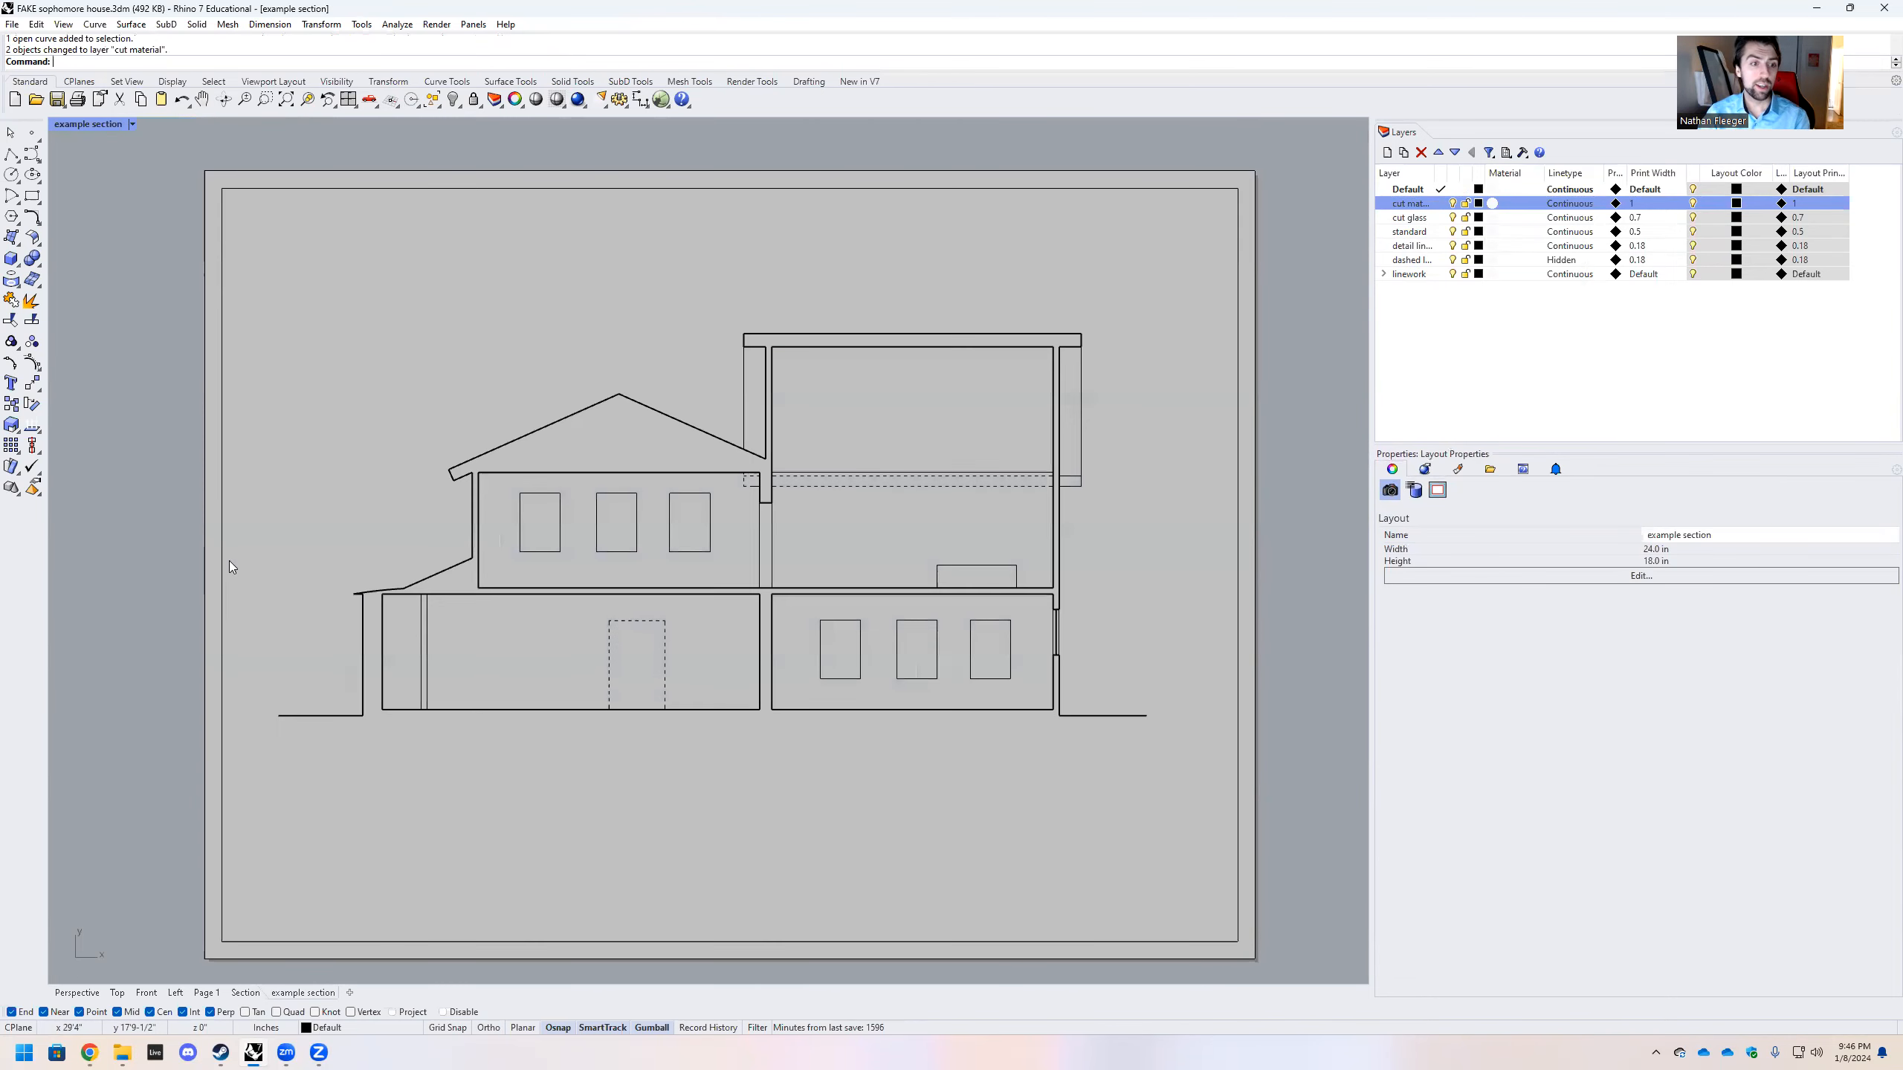
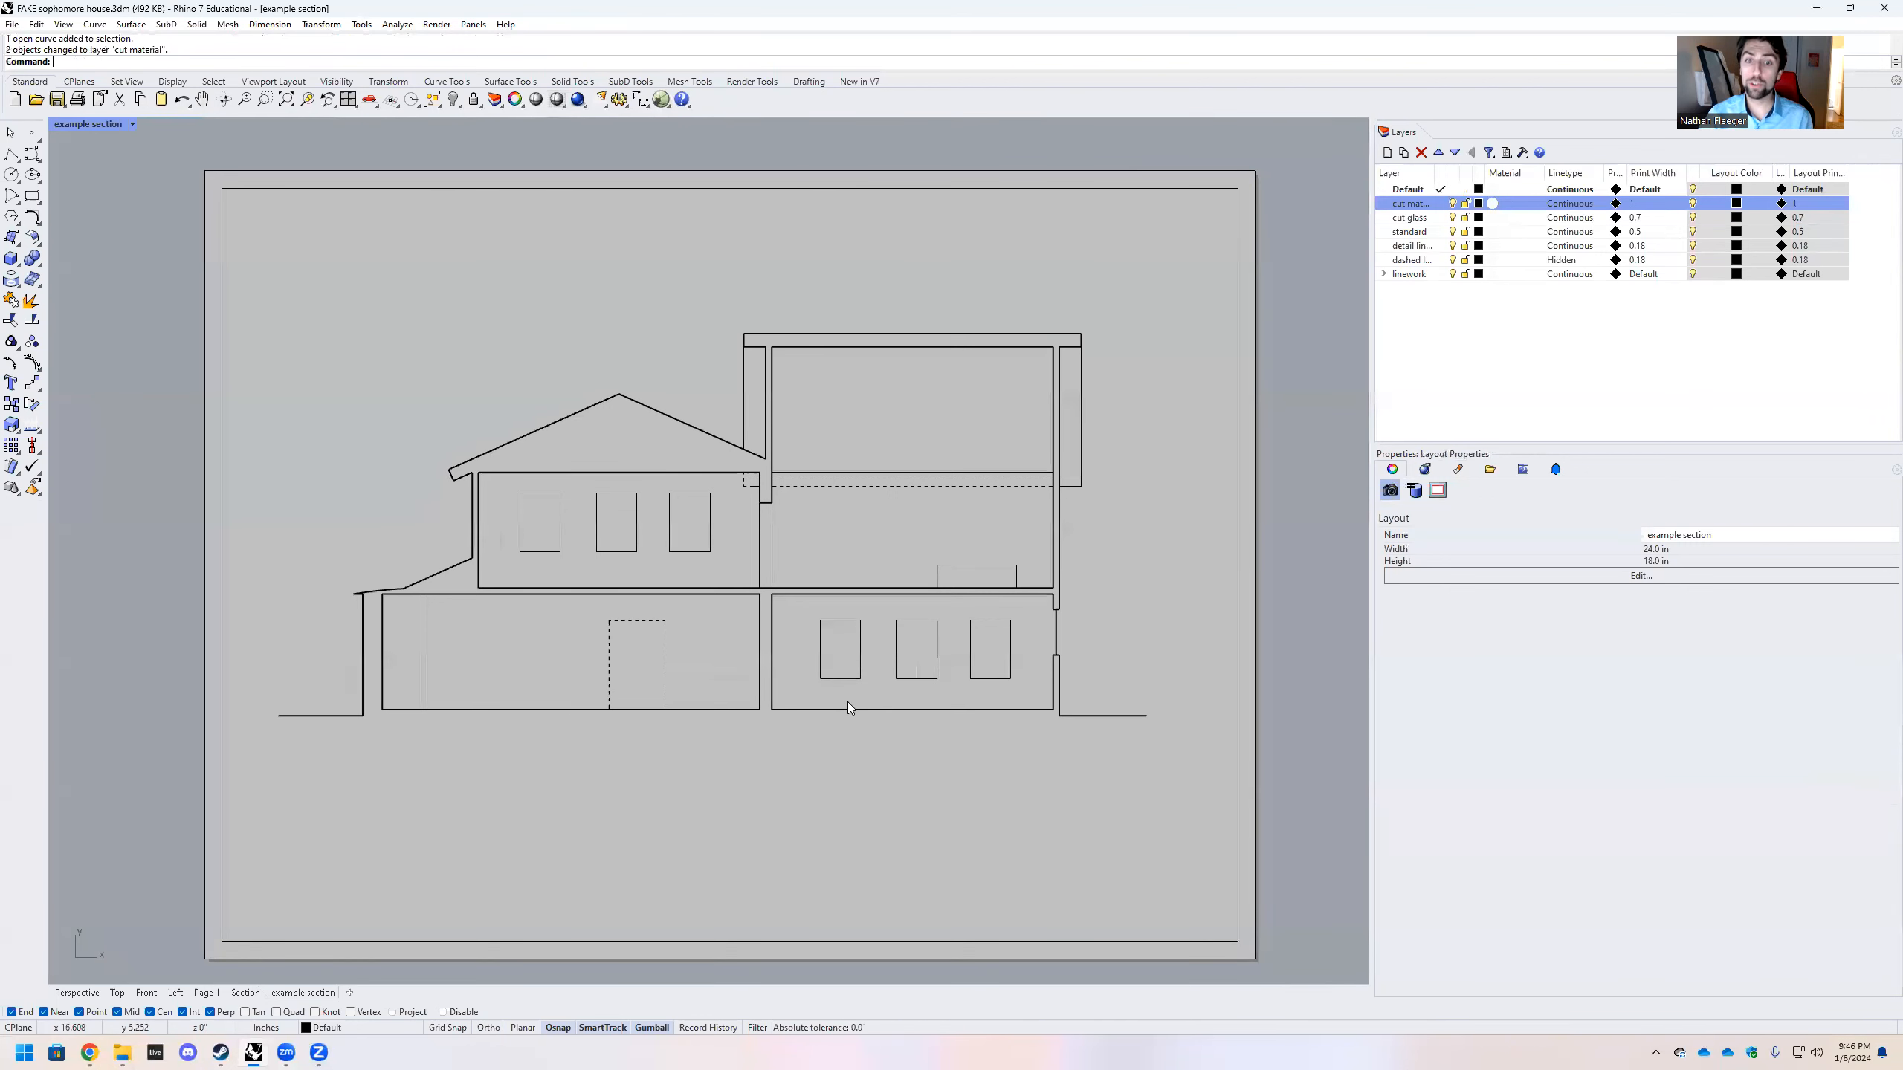
# Examine the lineweight hierarchy around the interior wall opening and the dashed roof lines on the layout
pyautogui.scroll(5, 744, 536)
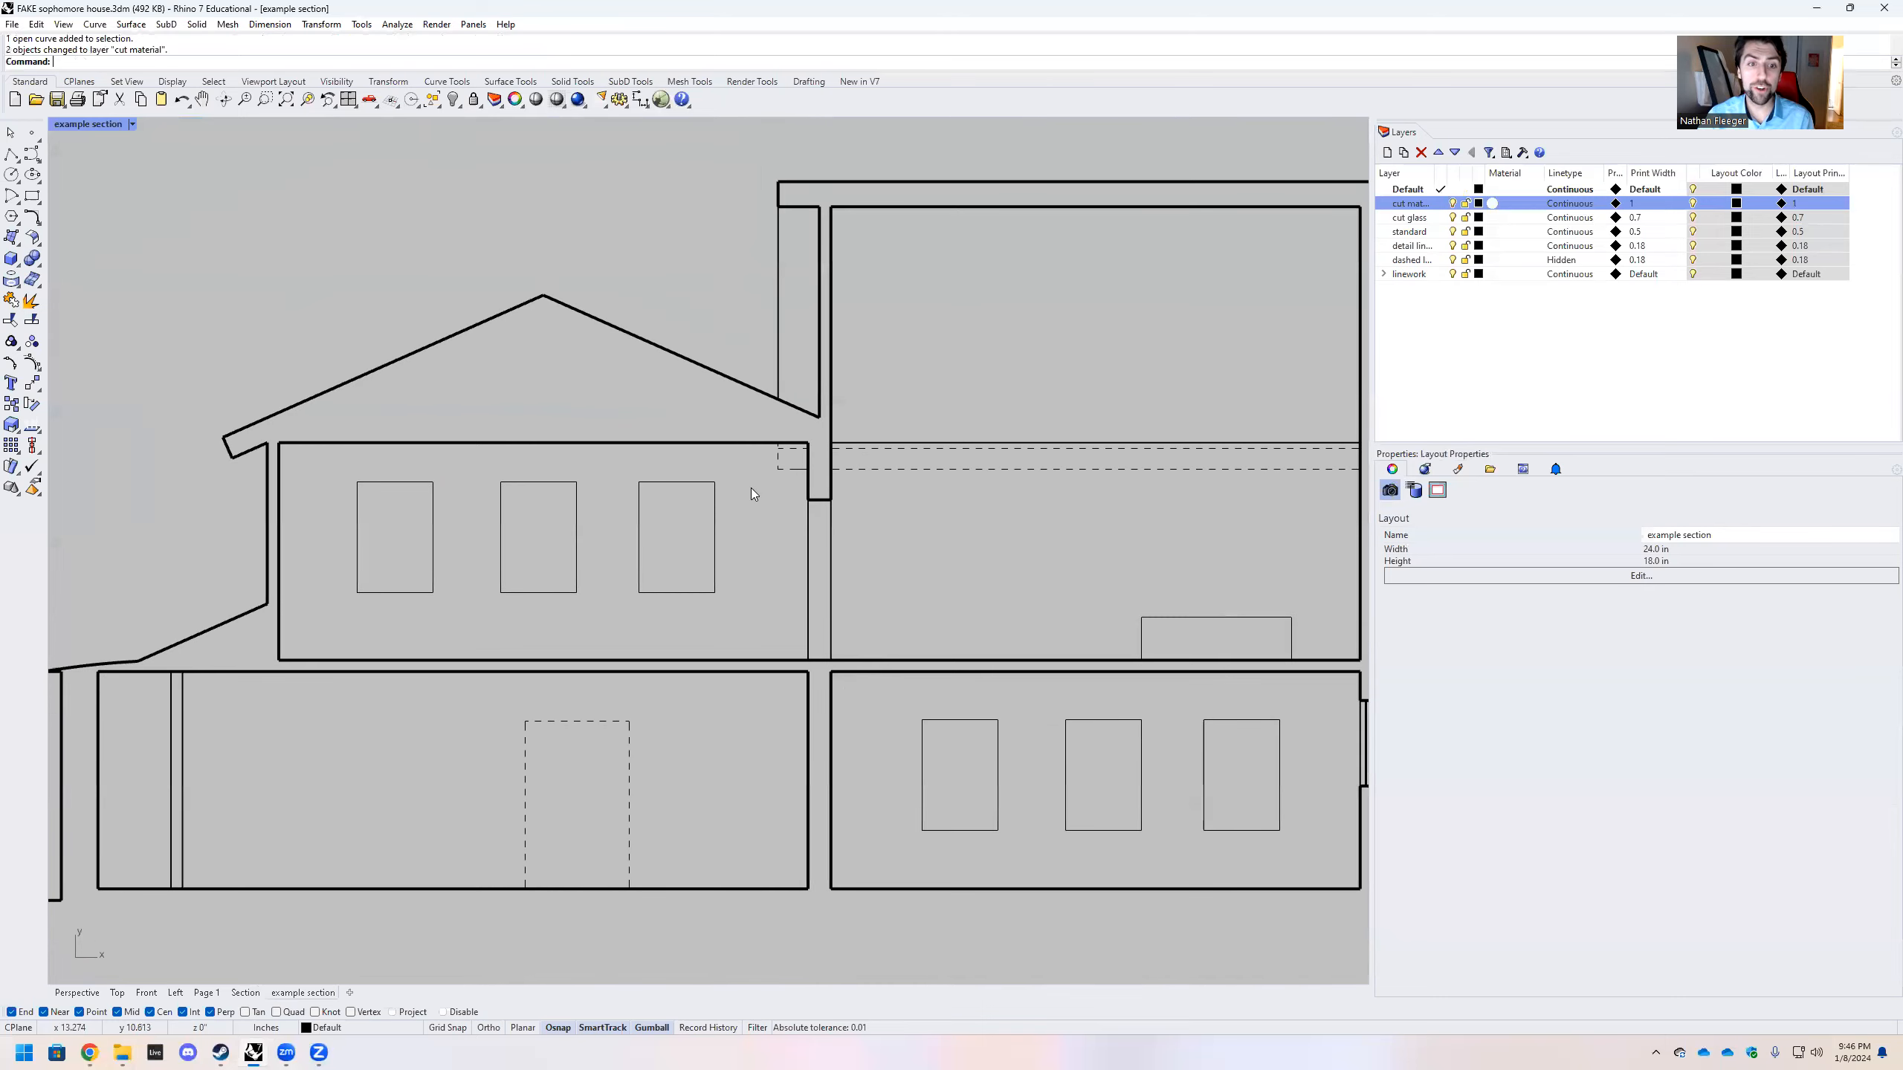
pyautogui.scroll(5, 752, 493)
pyautogui.scroll(-5, 779, 358)
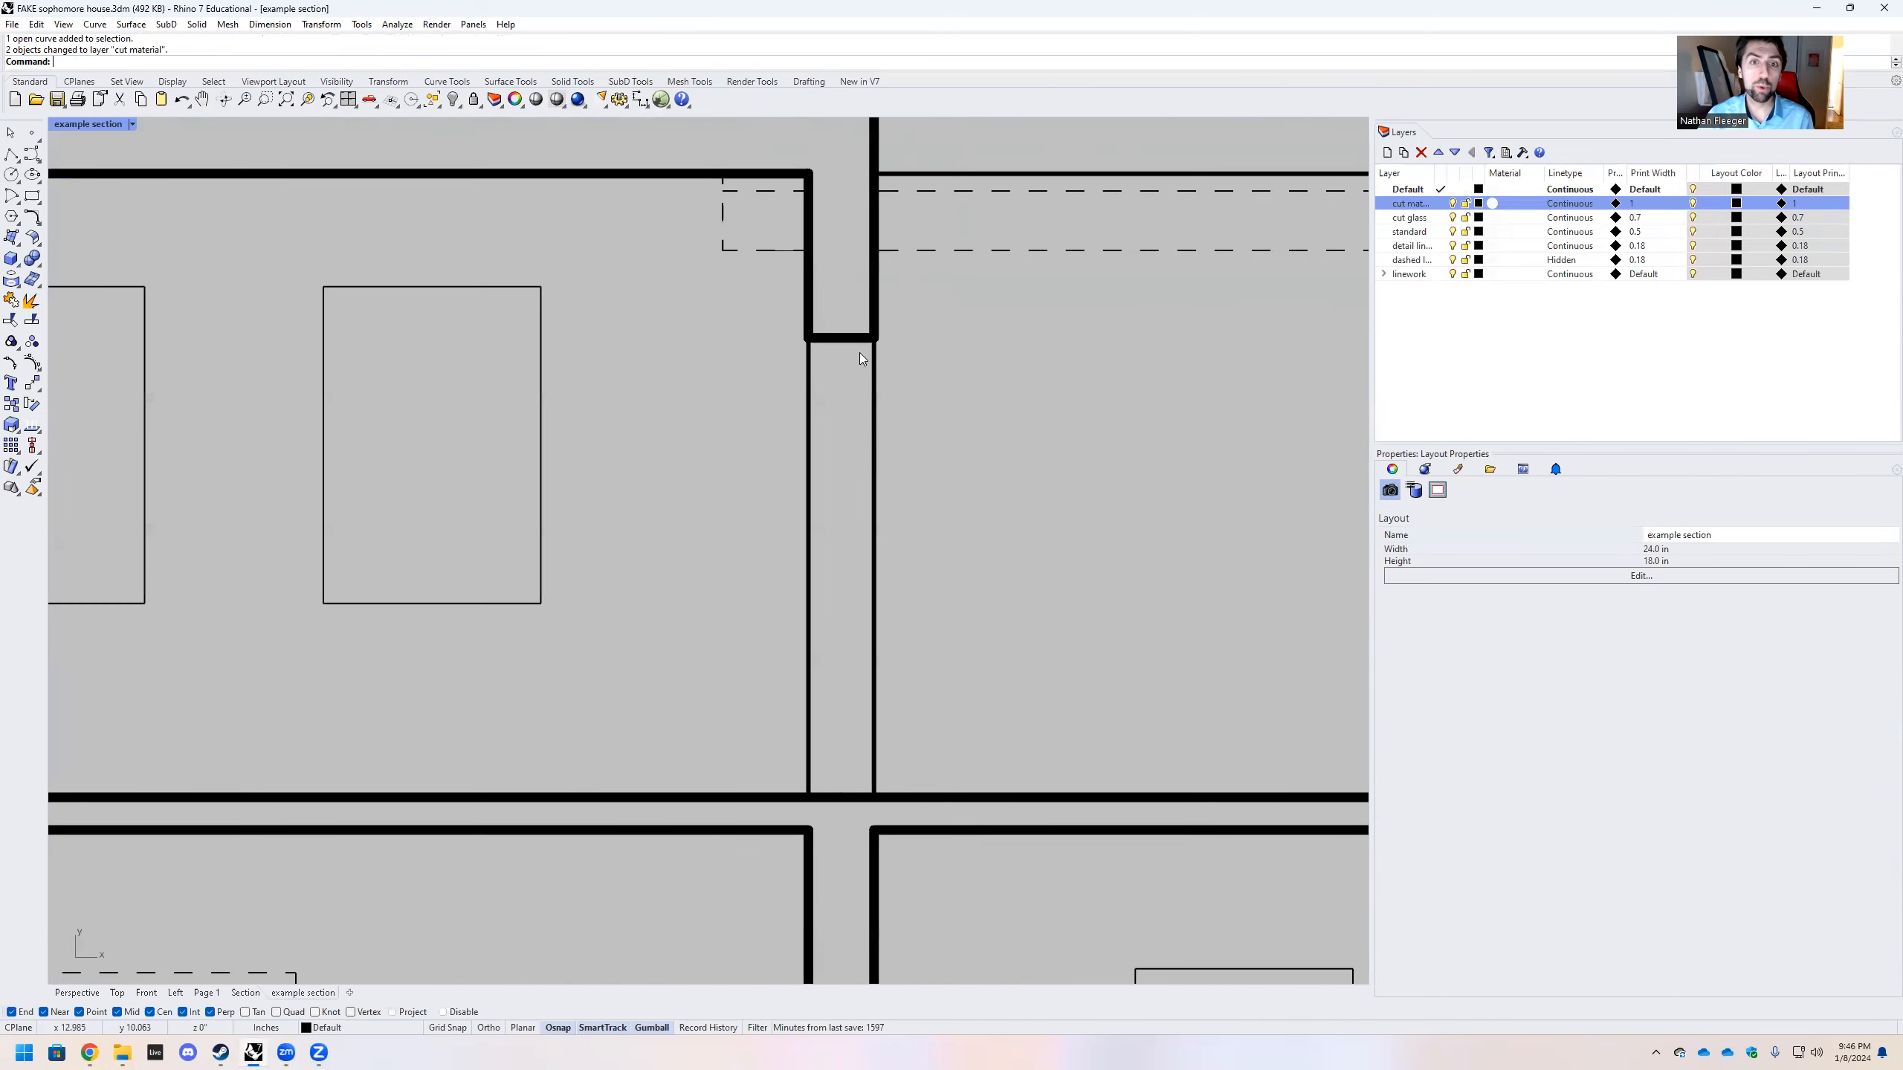
pyautogui.scroll(5, 726, 360)
pyautogui.scroll(-8, 727, 379)
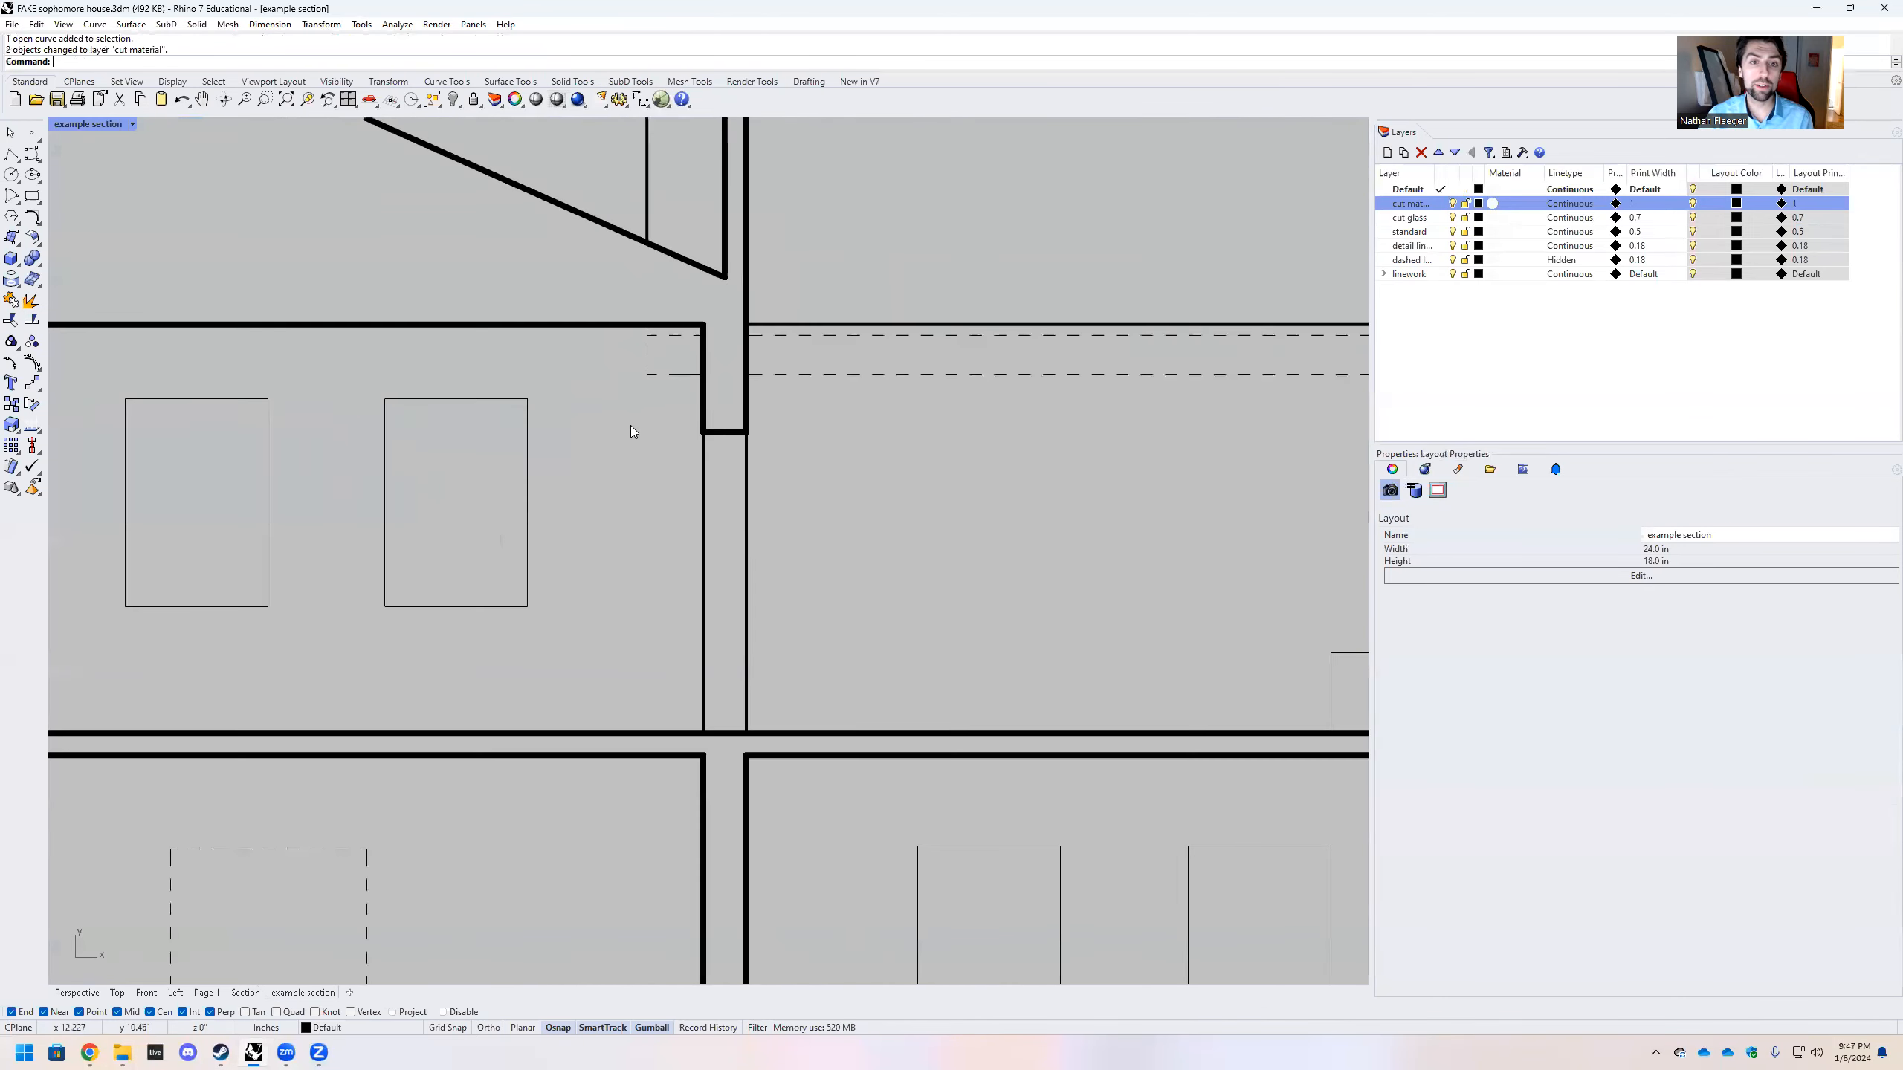
pyautogui.scroll(-6, 678, 480)
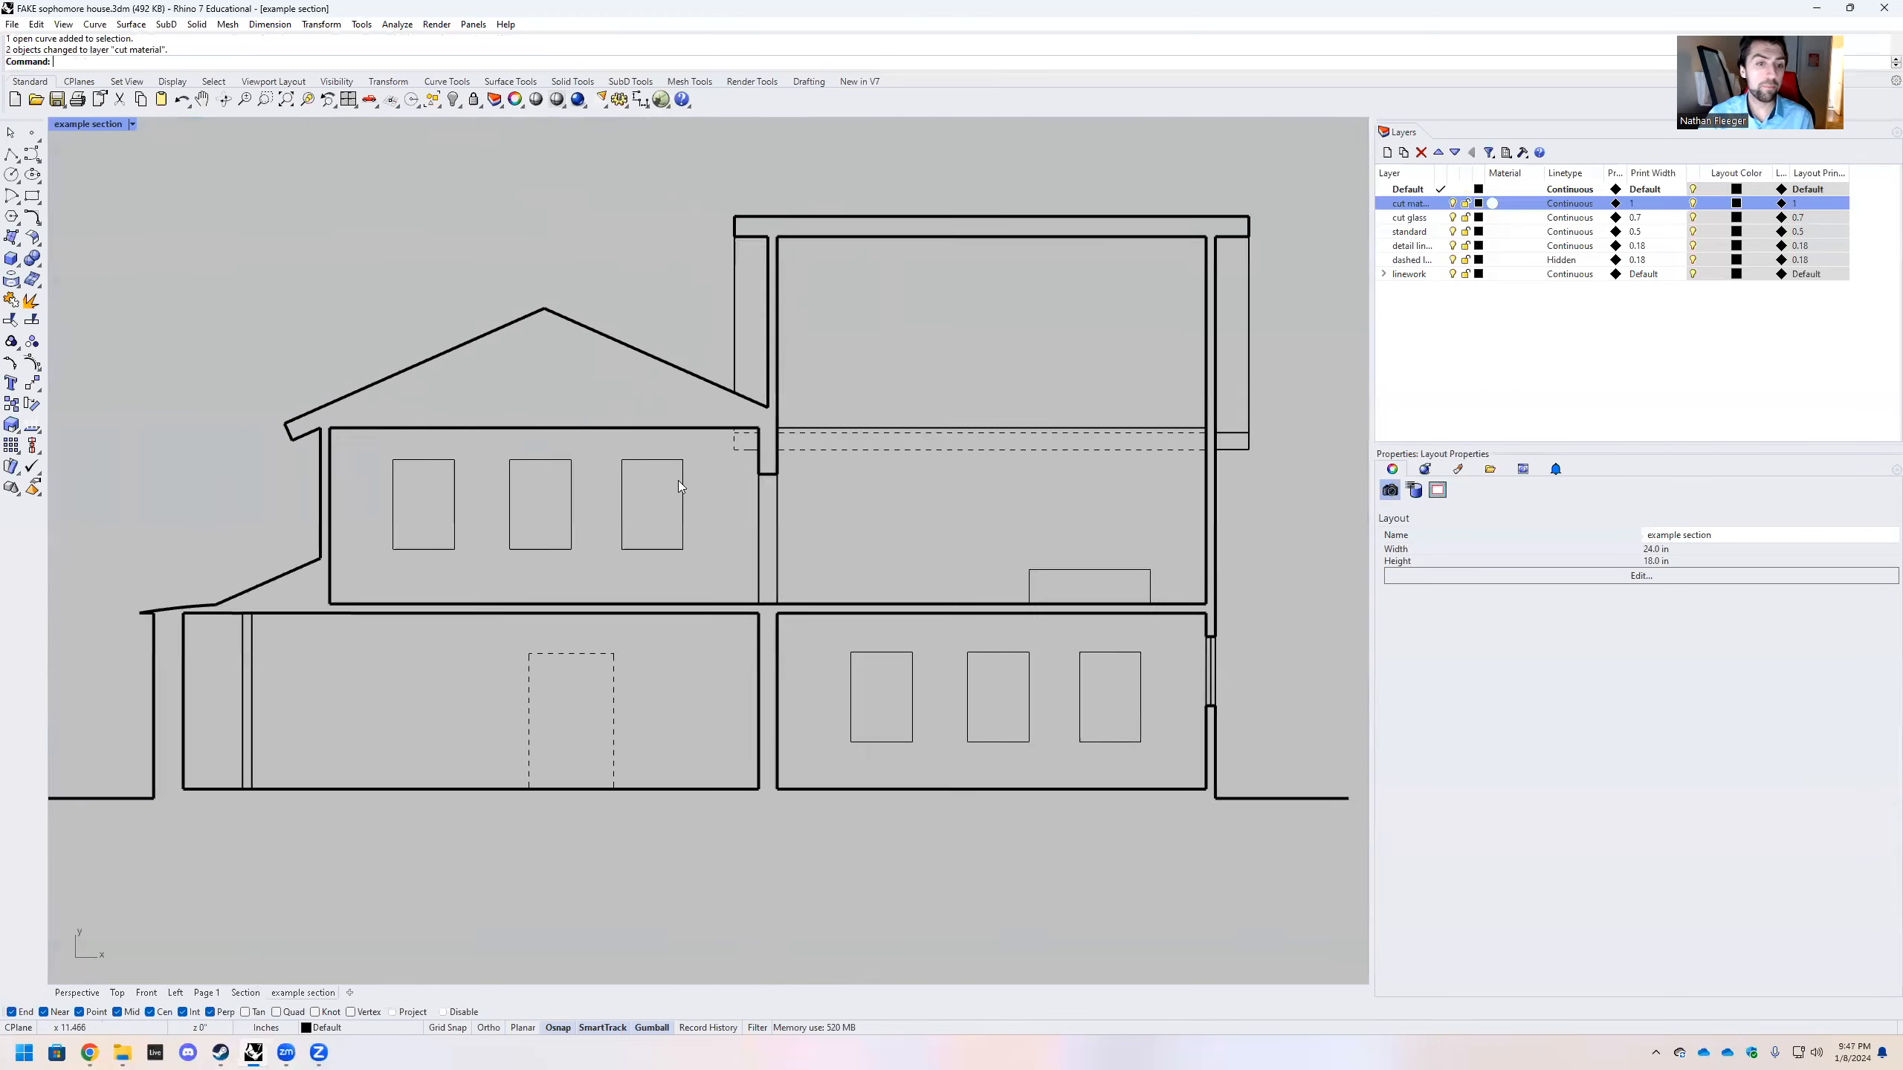
# Print the example section layout to PDF, replacing the existing FAKE sophomore house PDF in the Project 1 folder
pyautogui.click(11, 25)
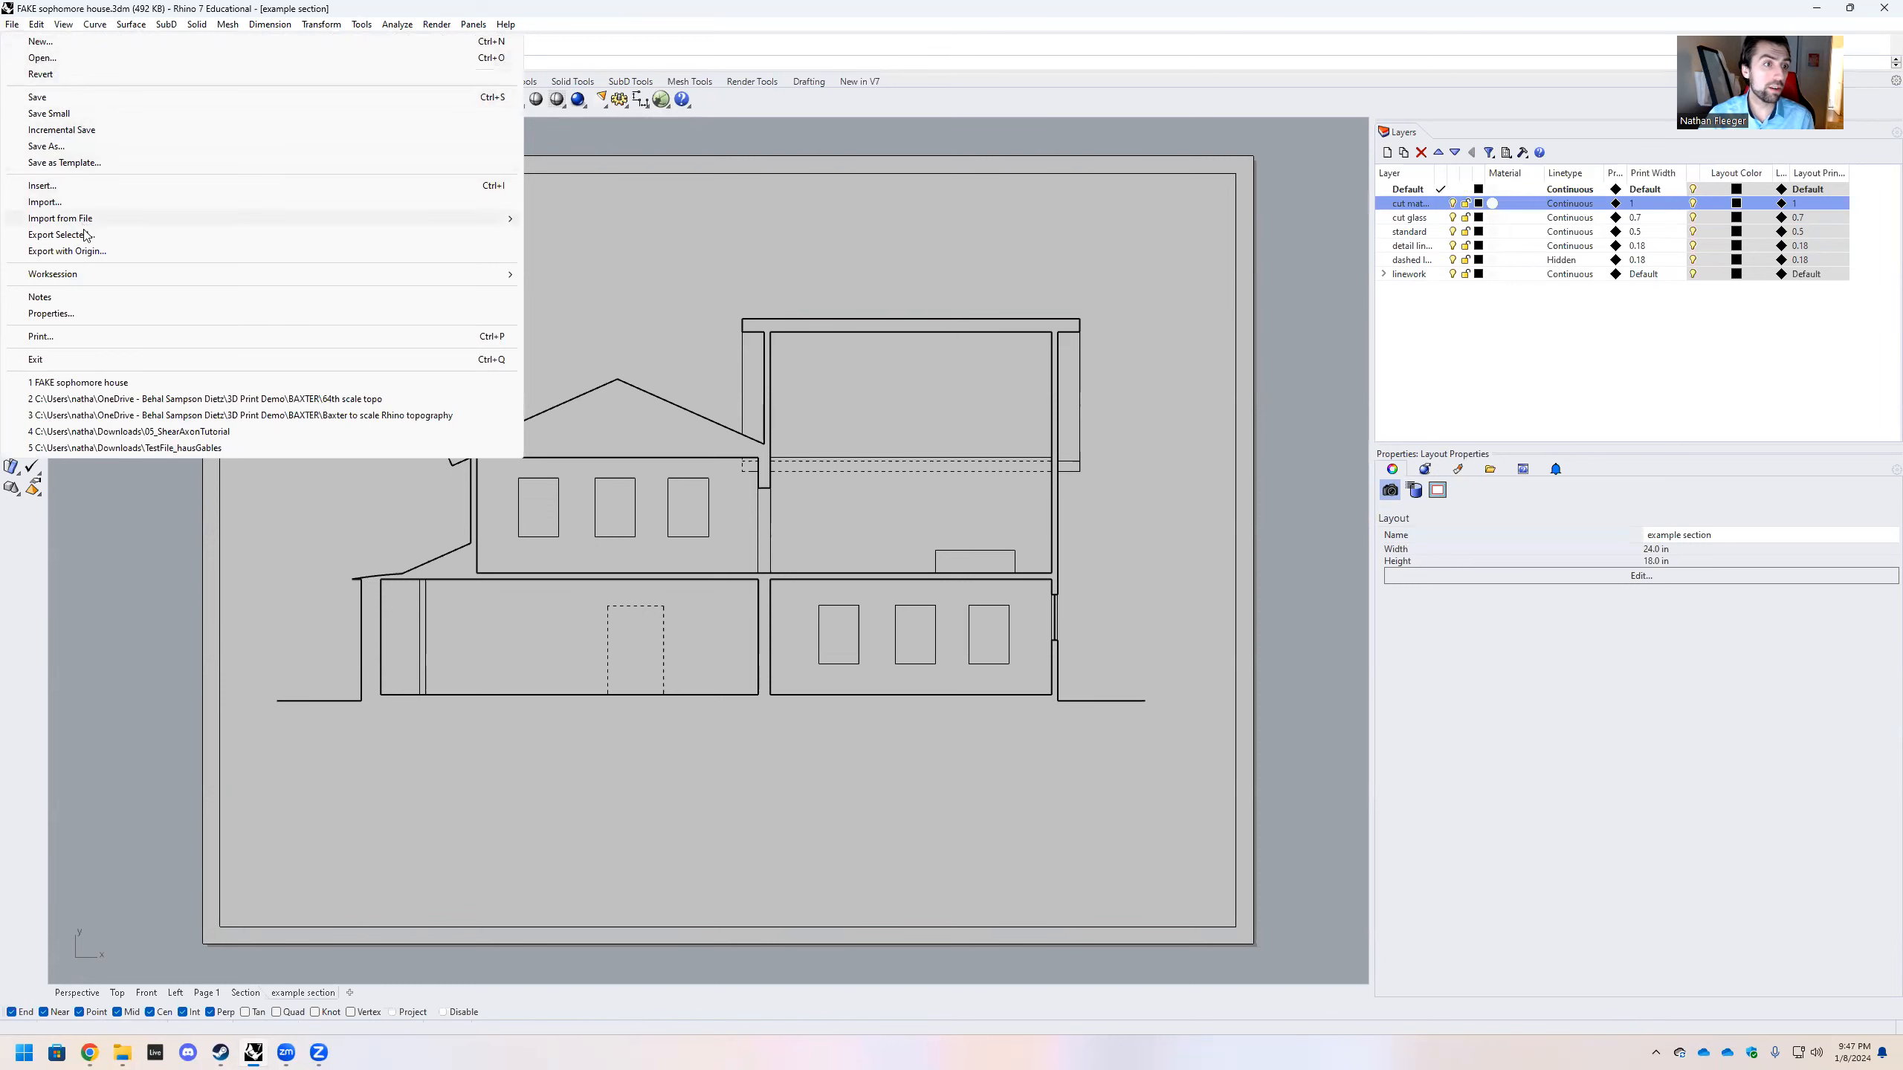
pyautogui.click(72, 338)
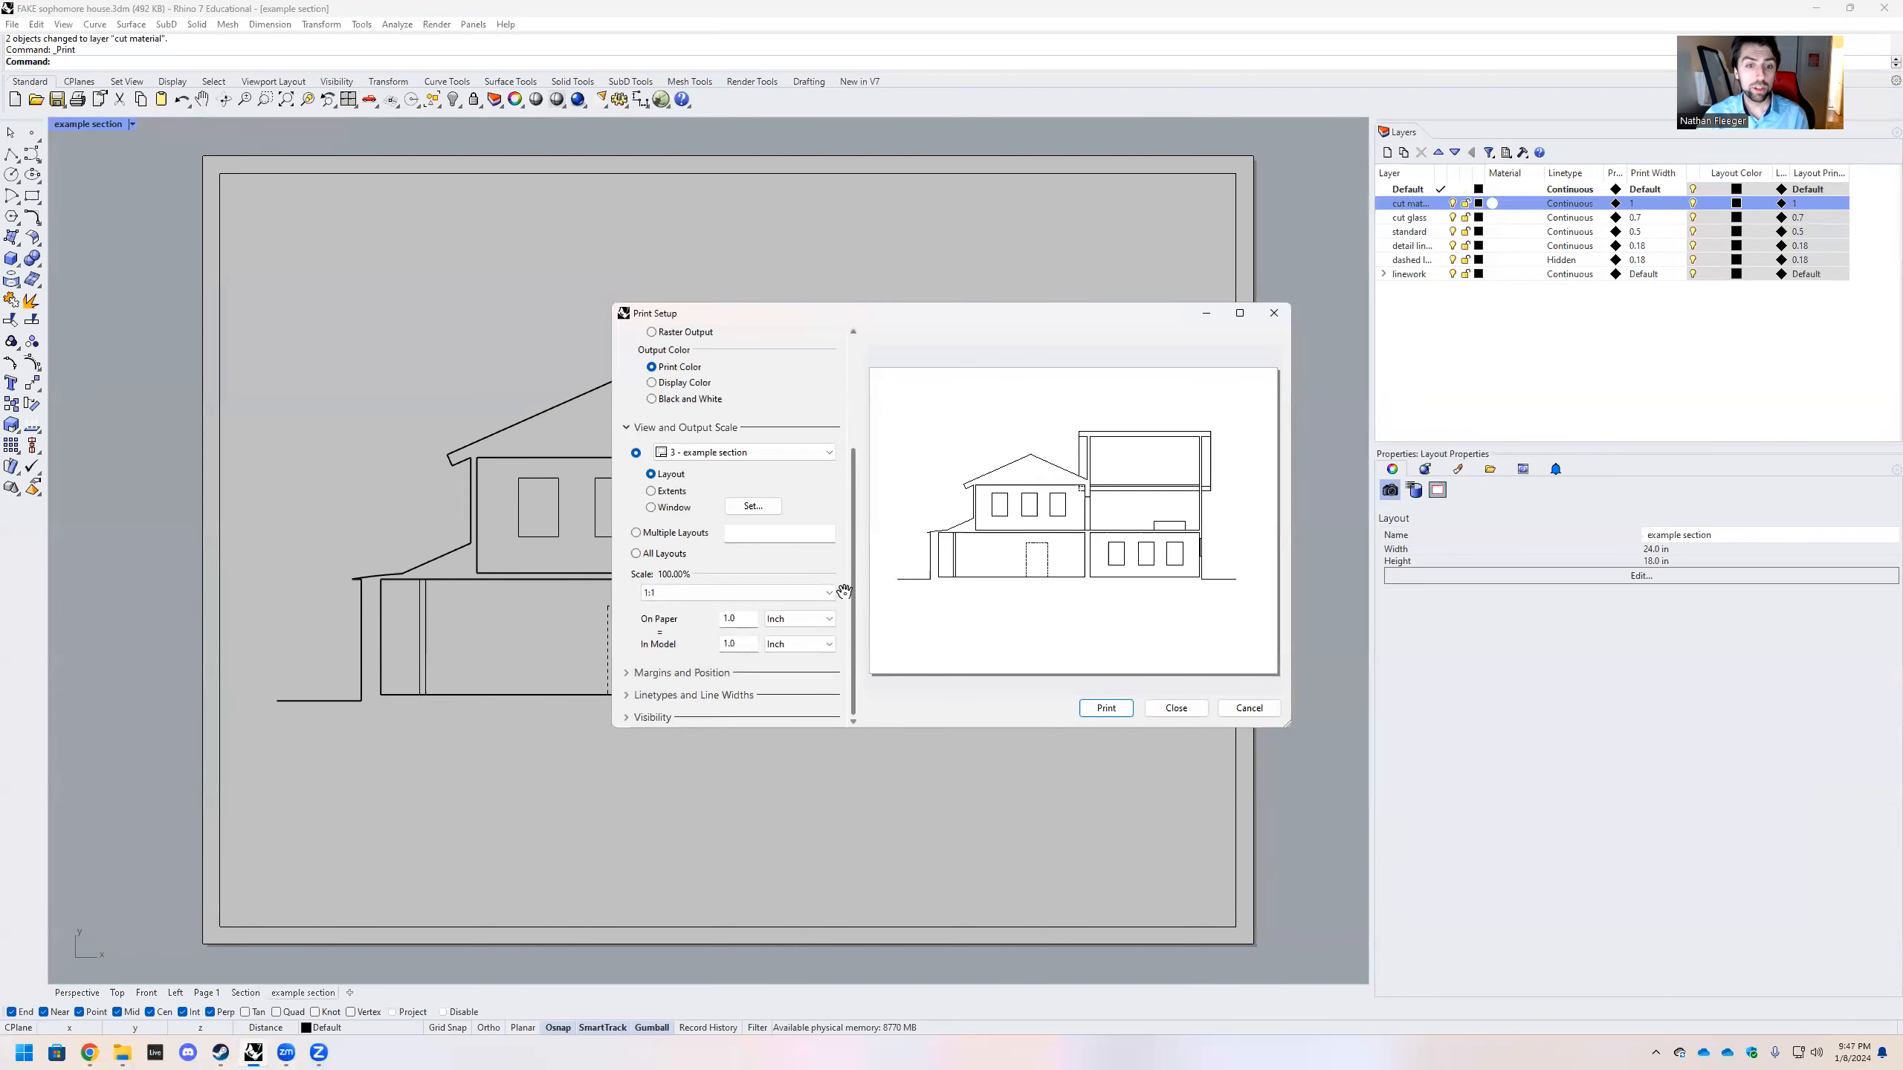
pyautogui.click(1098, 709)
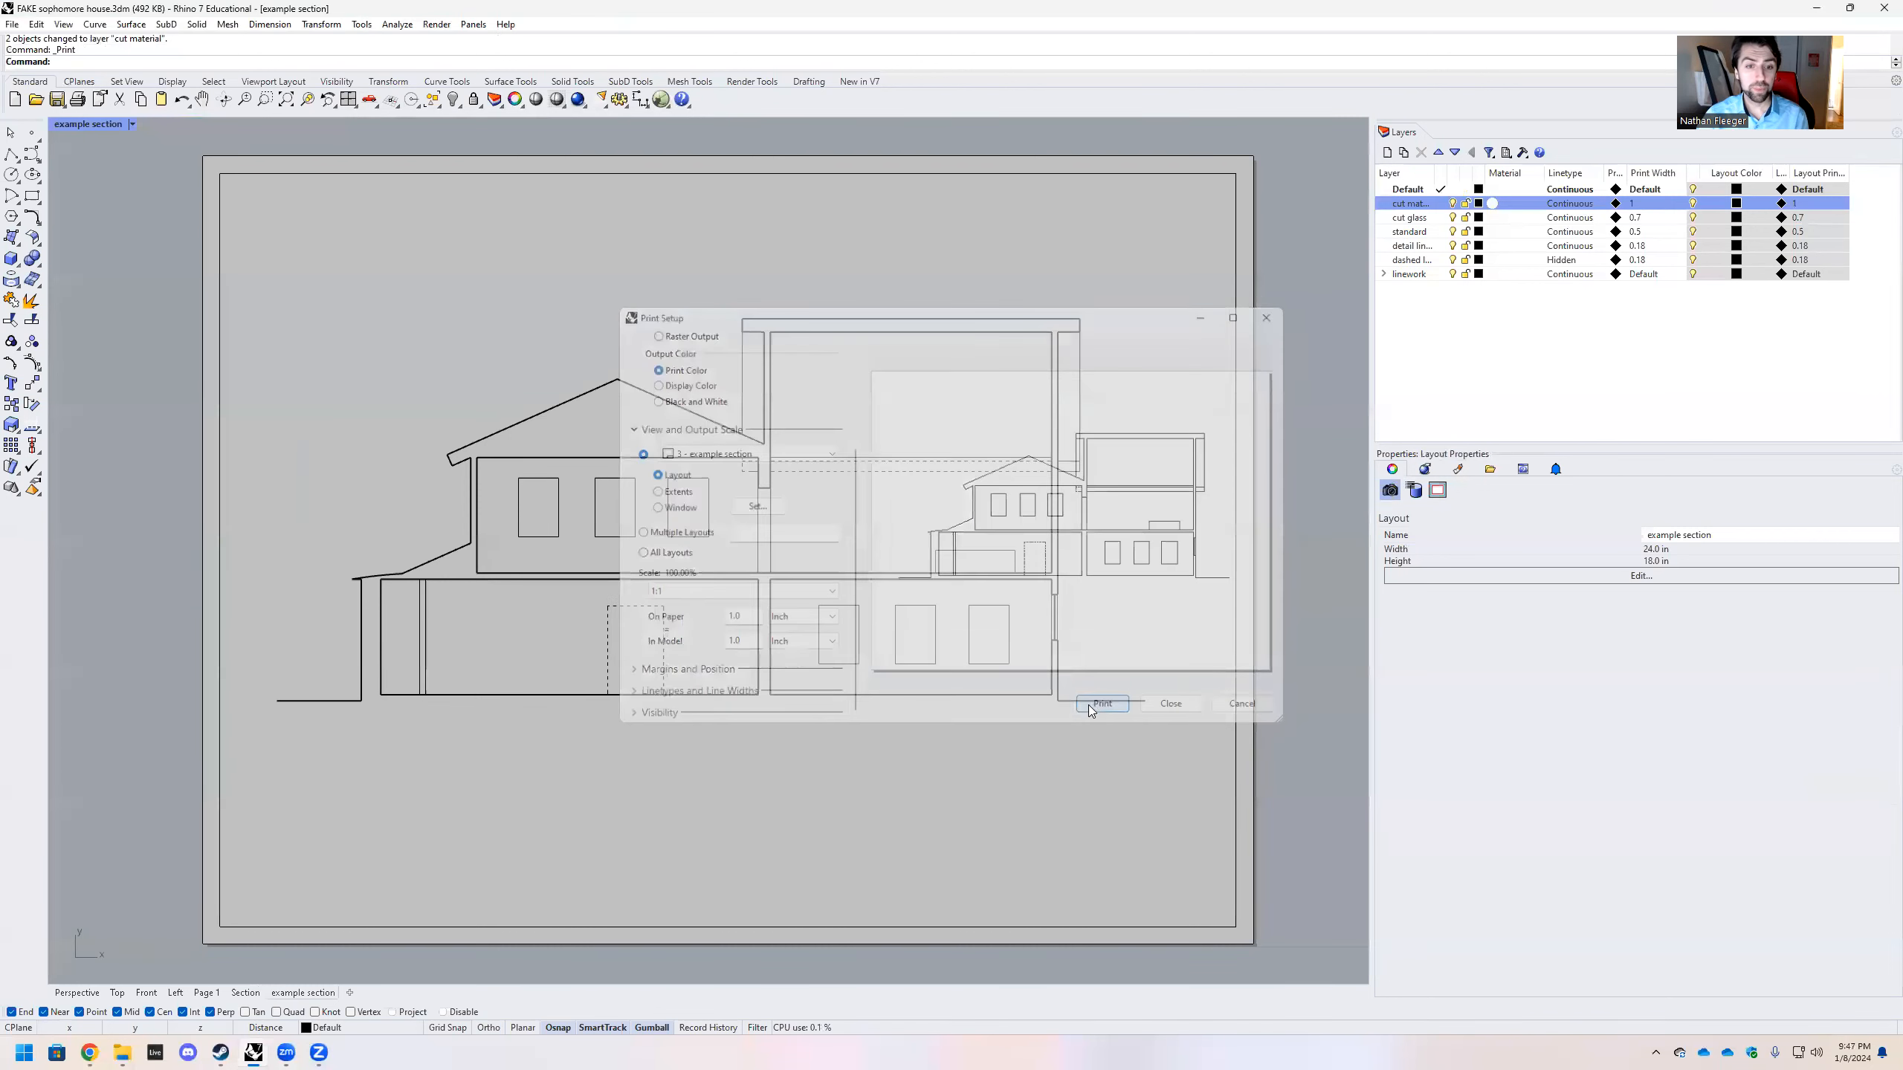
pyautogui.click(362, 336)
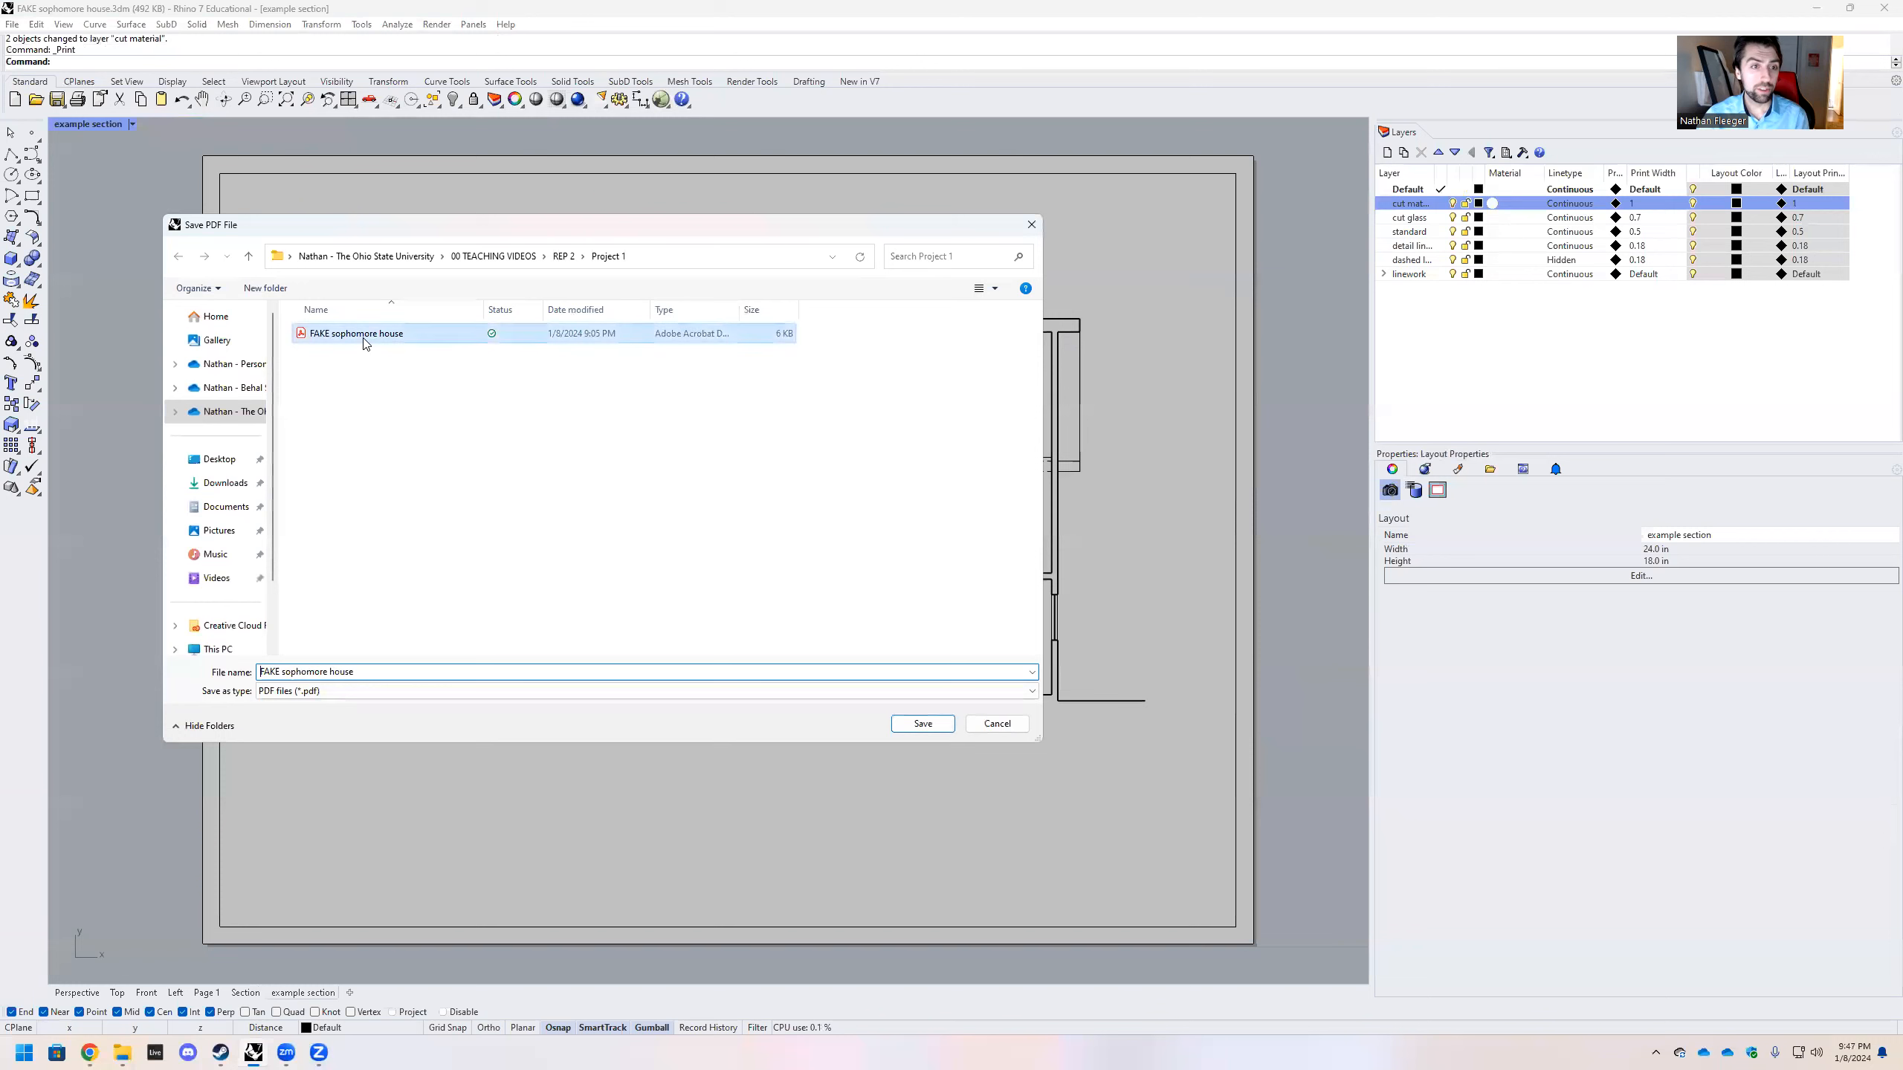
pyautogui.click(909, 723)
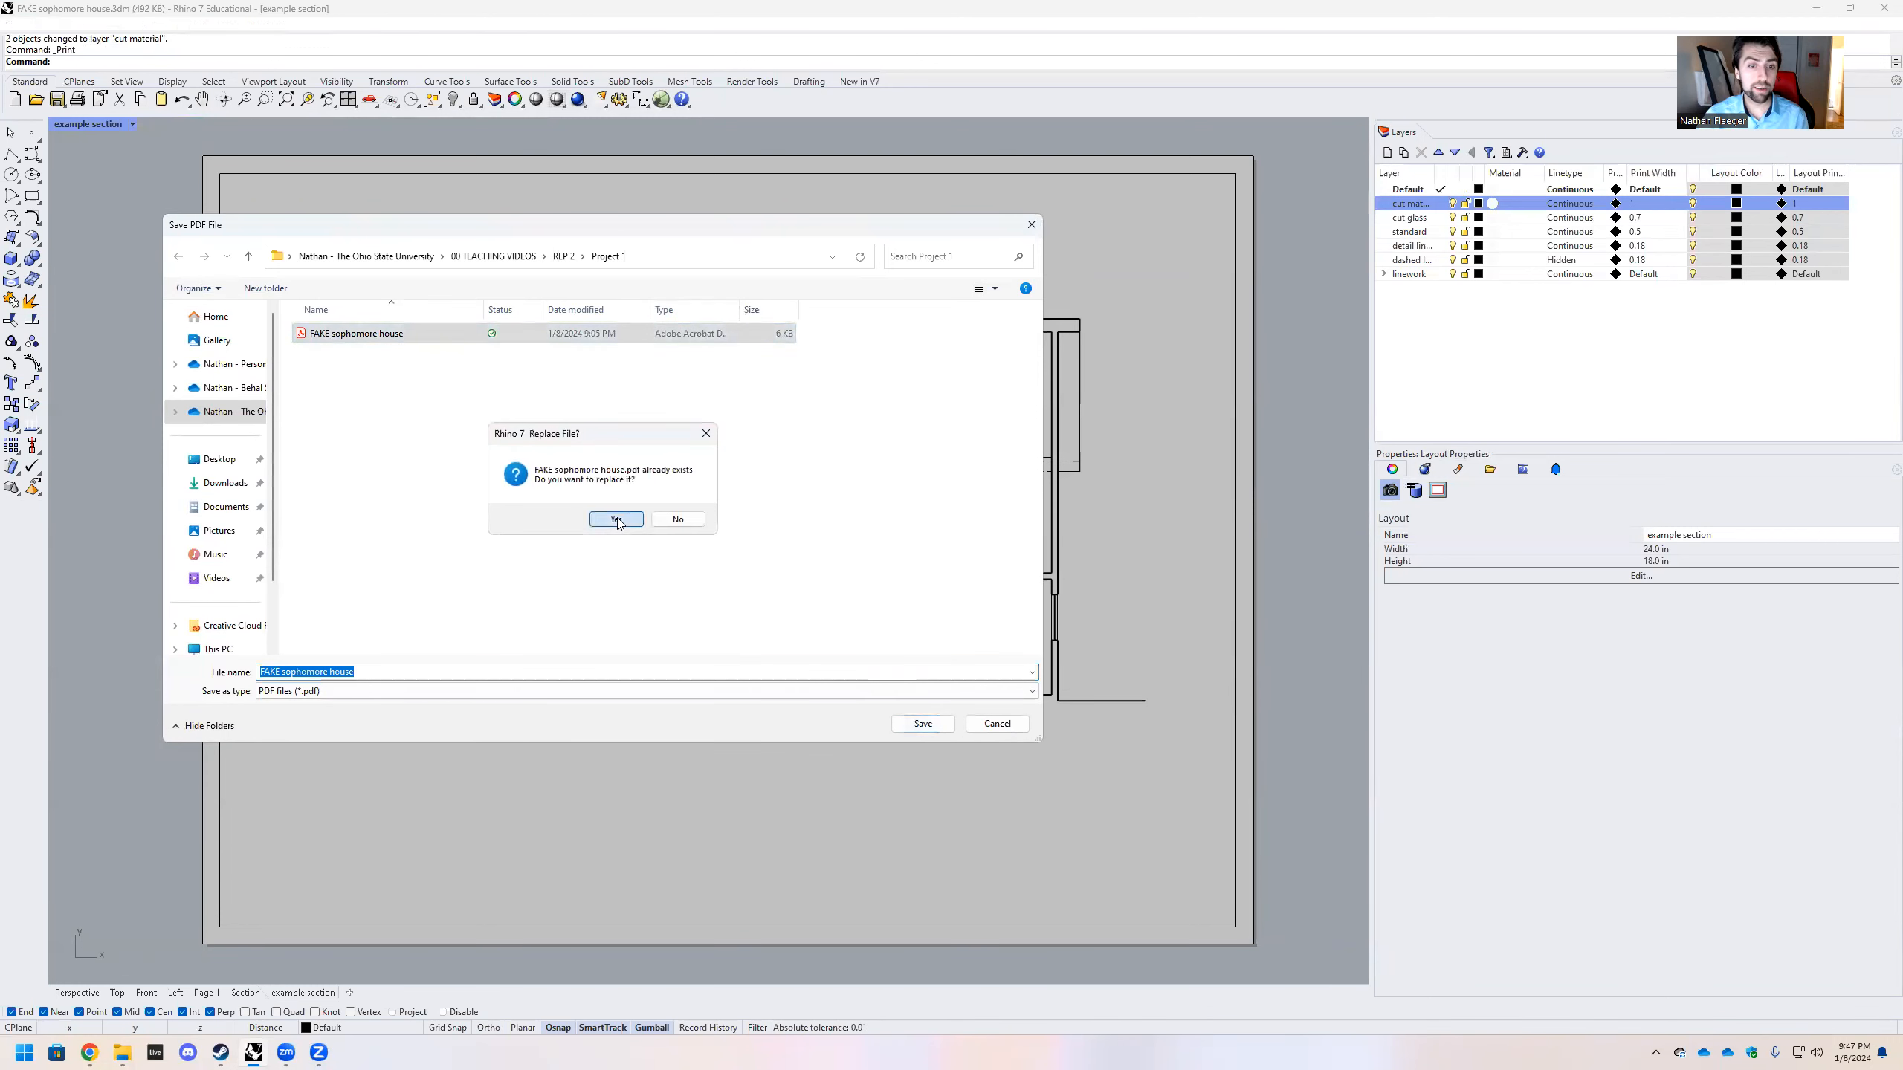
pyautogui.click(615, 519)
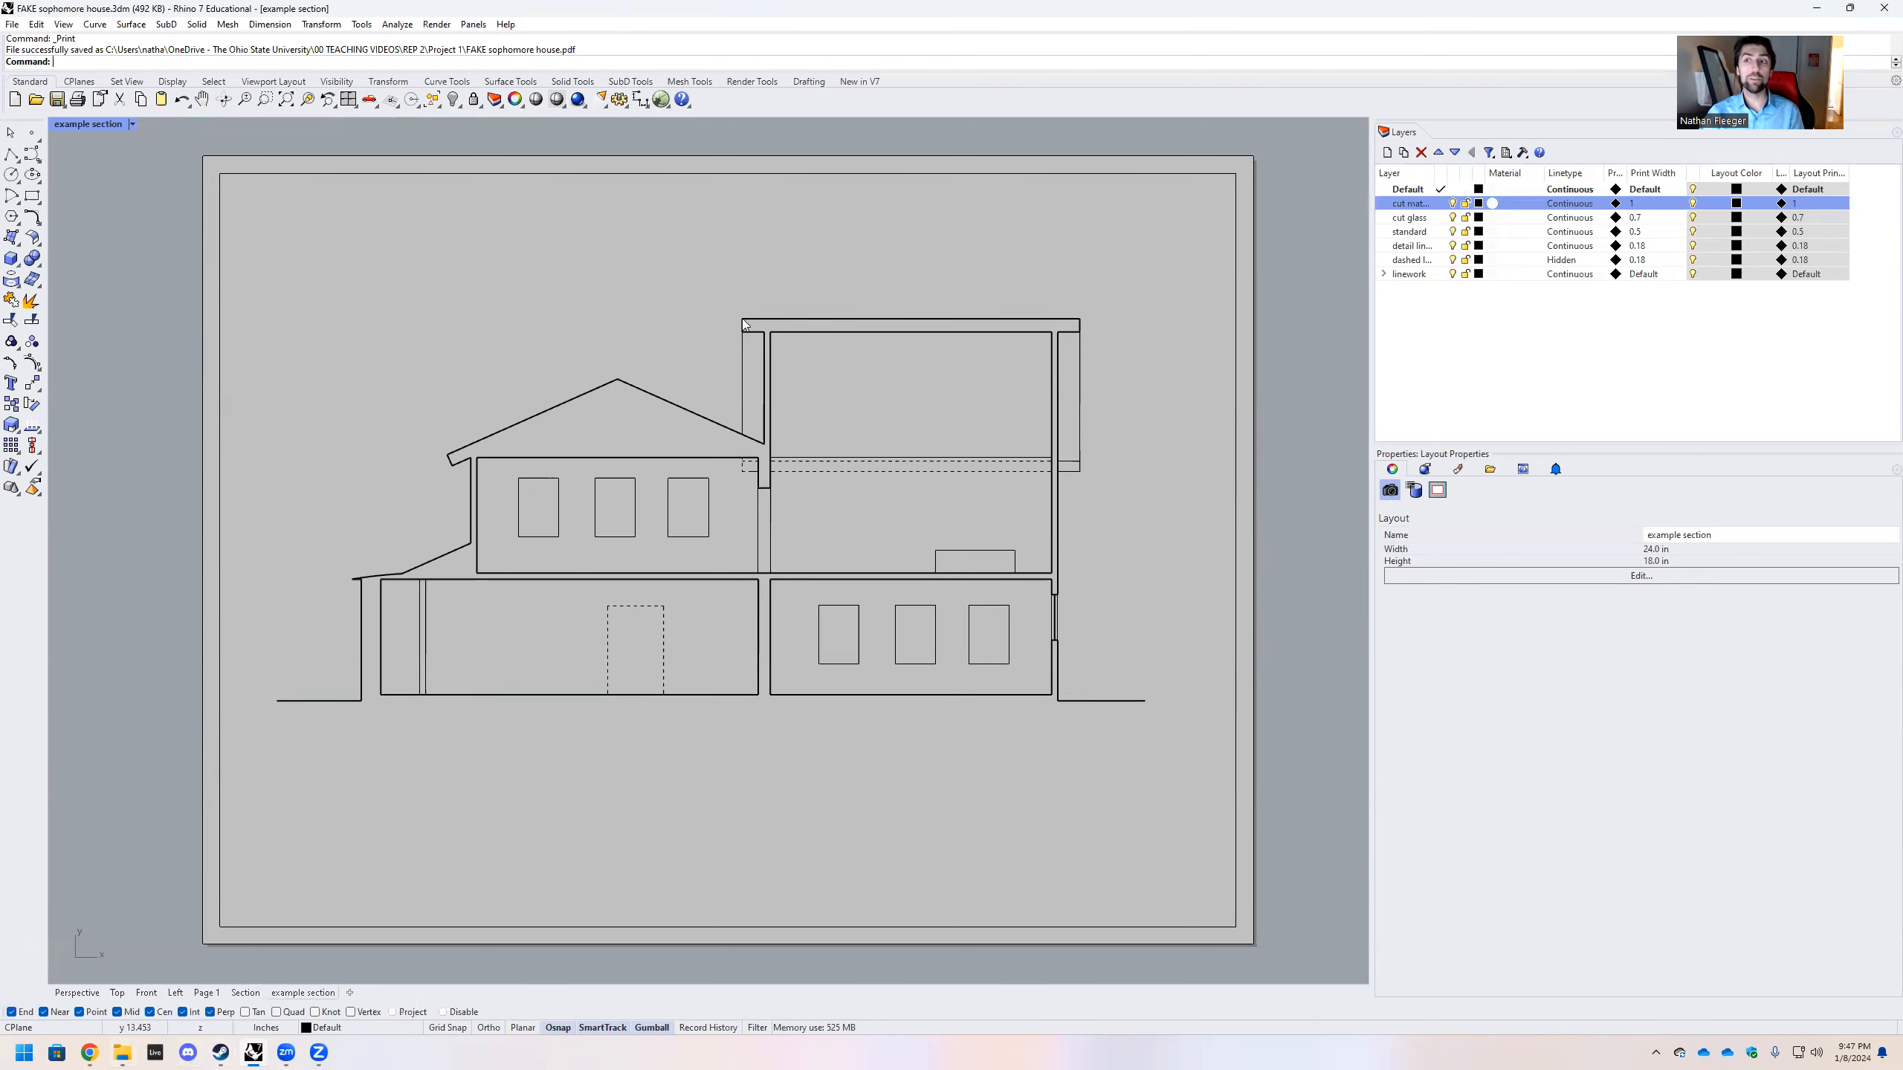
# Open the printed FAKE sophomore house PDF from File Explorer in Acrobat and decline text recognition
pyautogui.click(124, 1052)
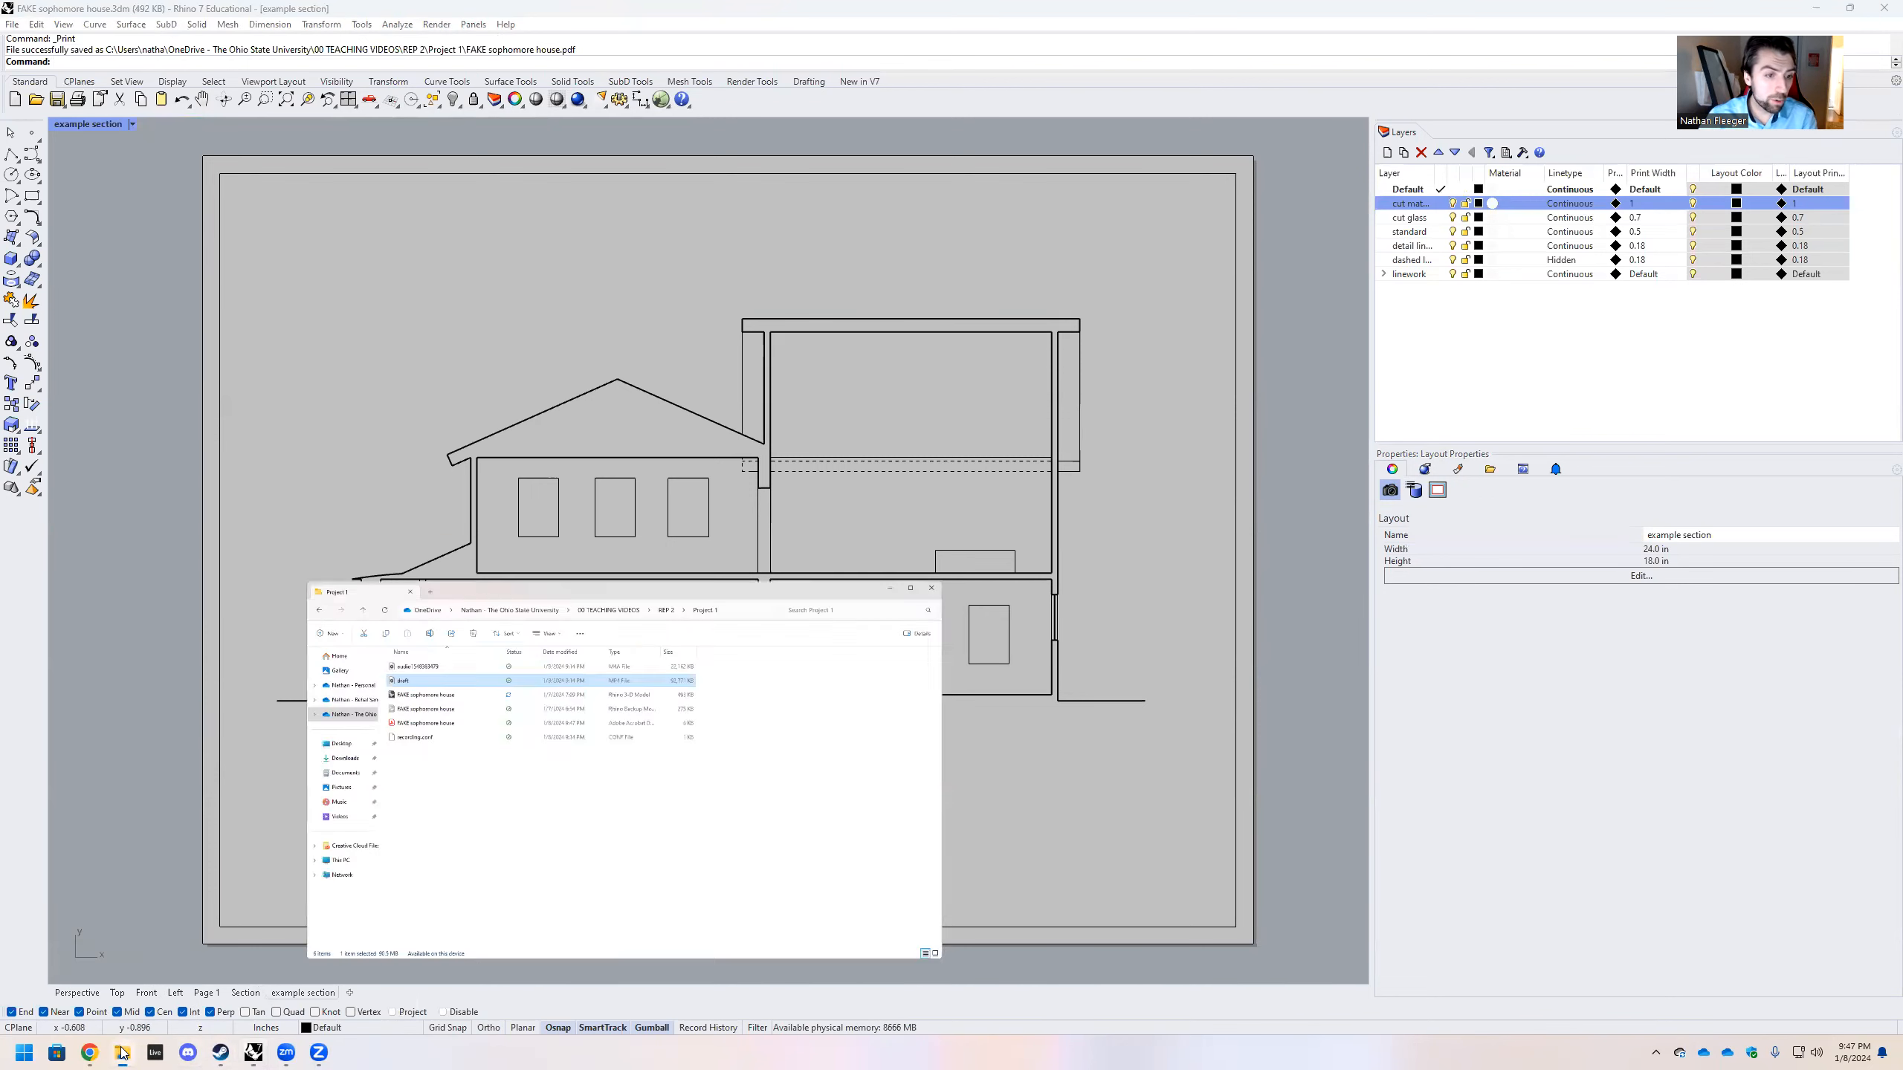
pyautogui.doubleClick(613, 531)
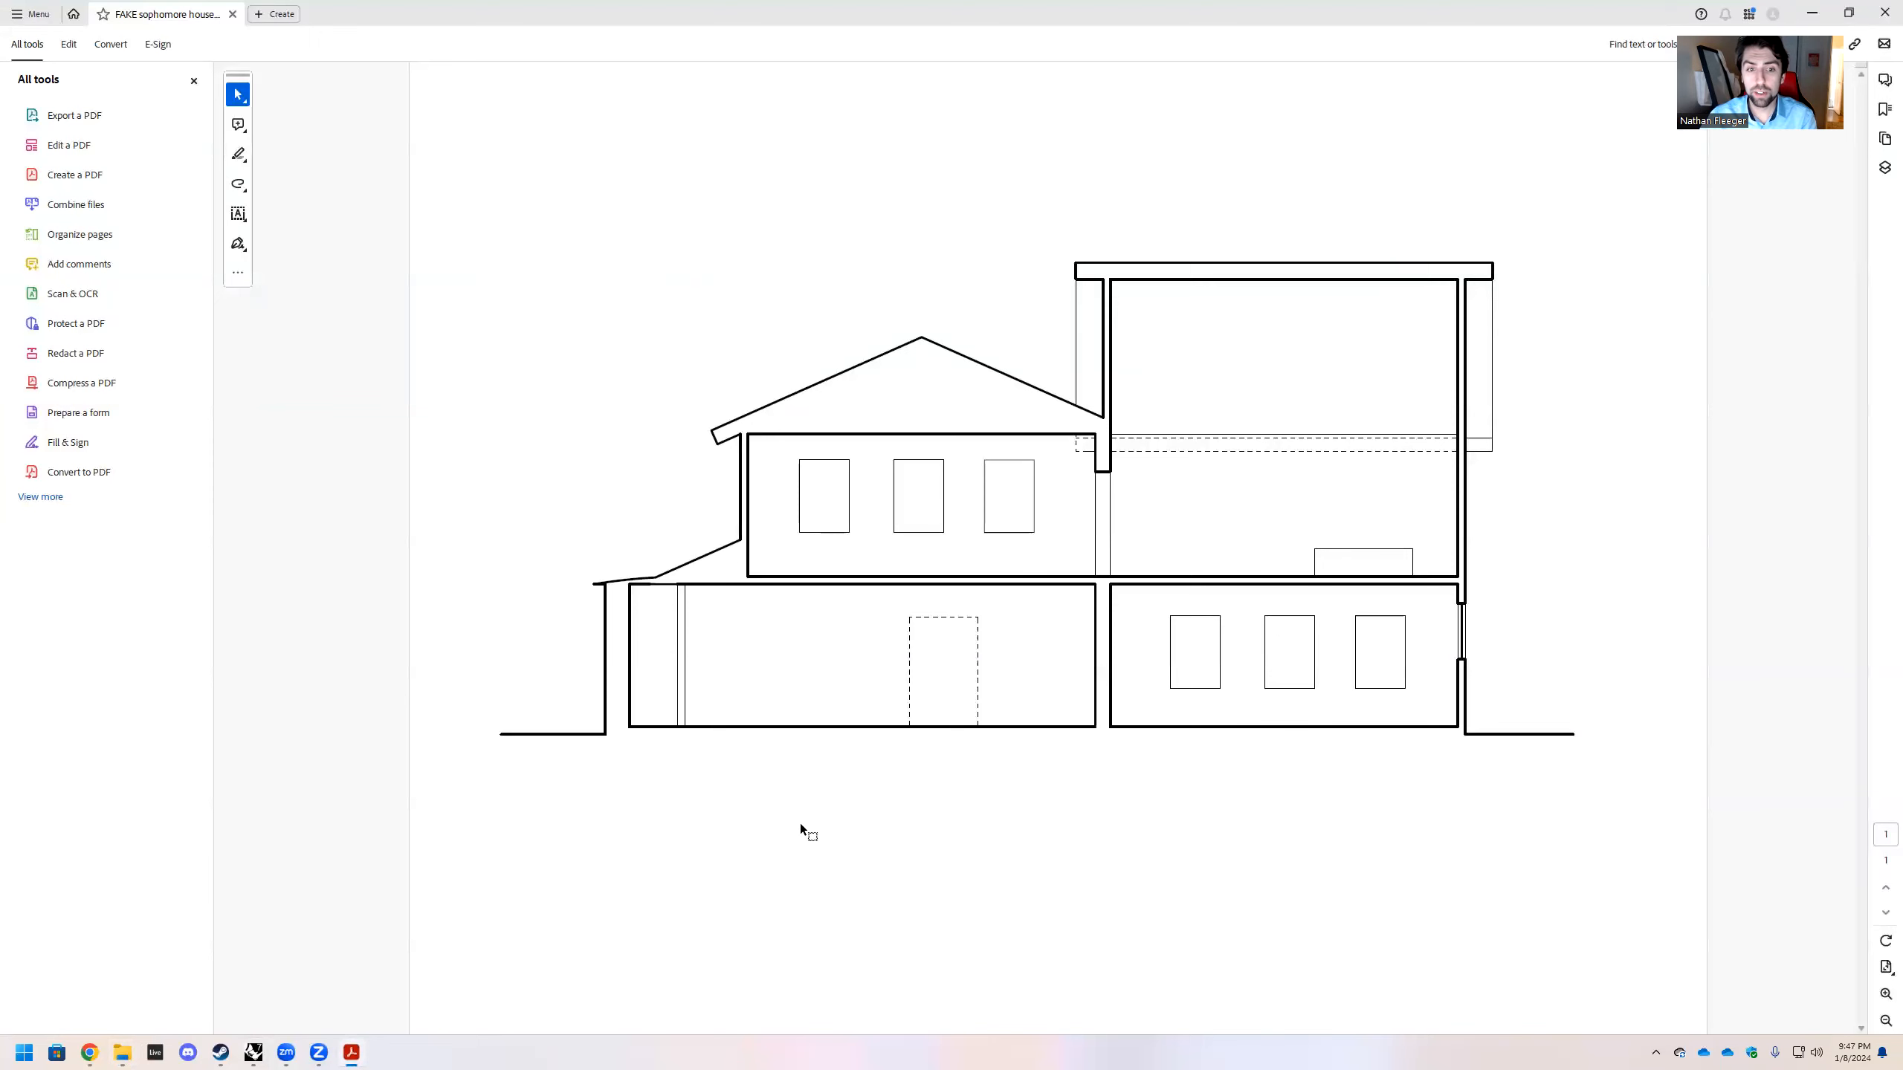
pyautogui.click(1090, 555)
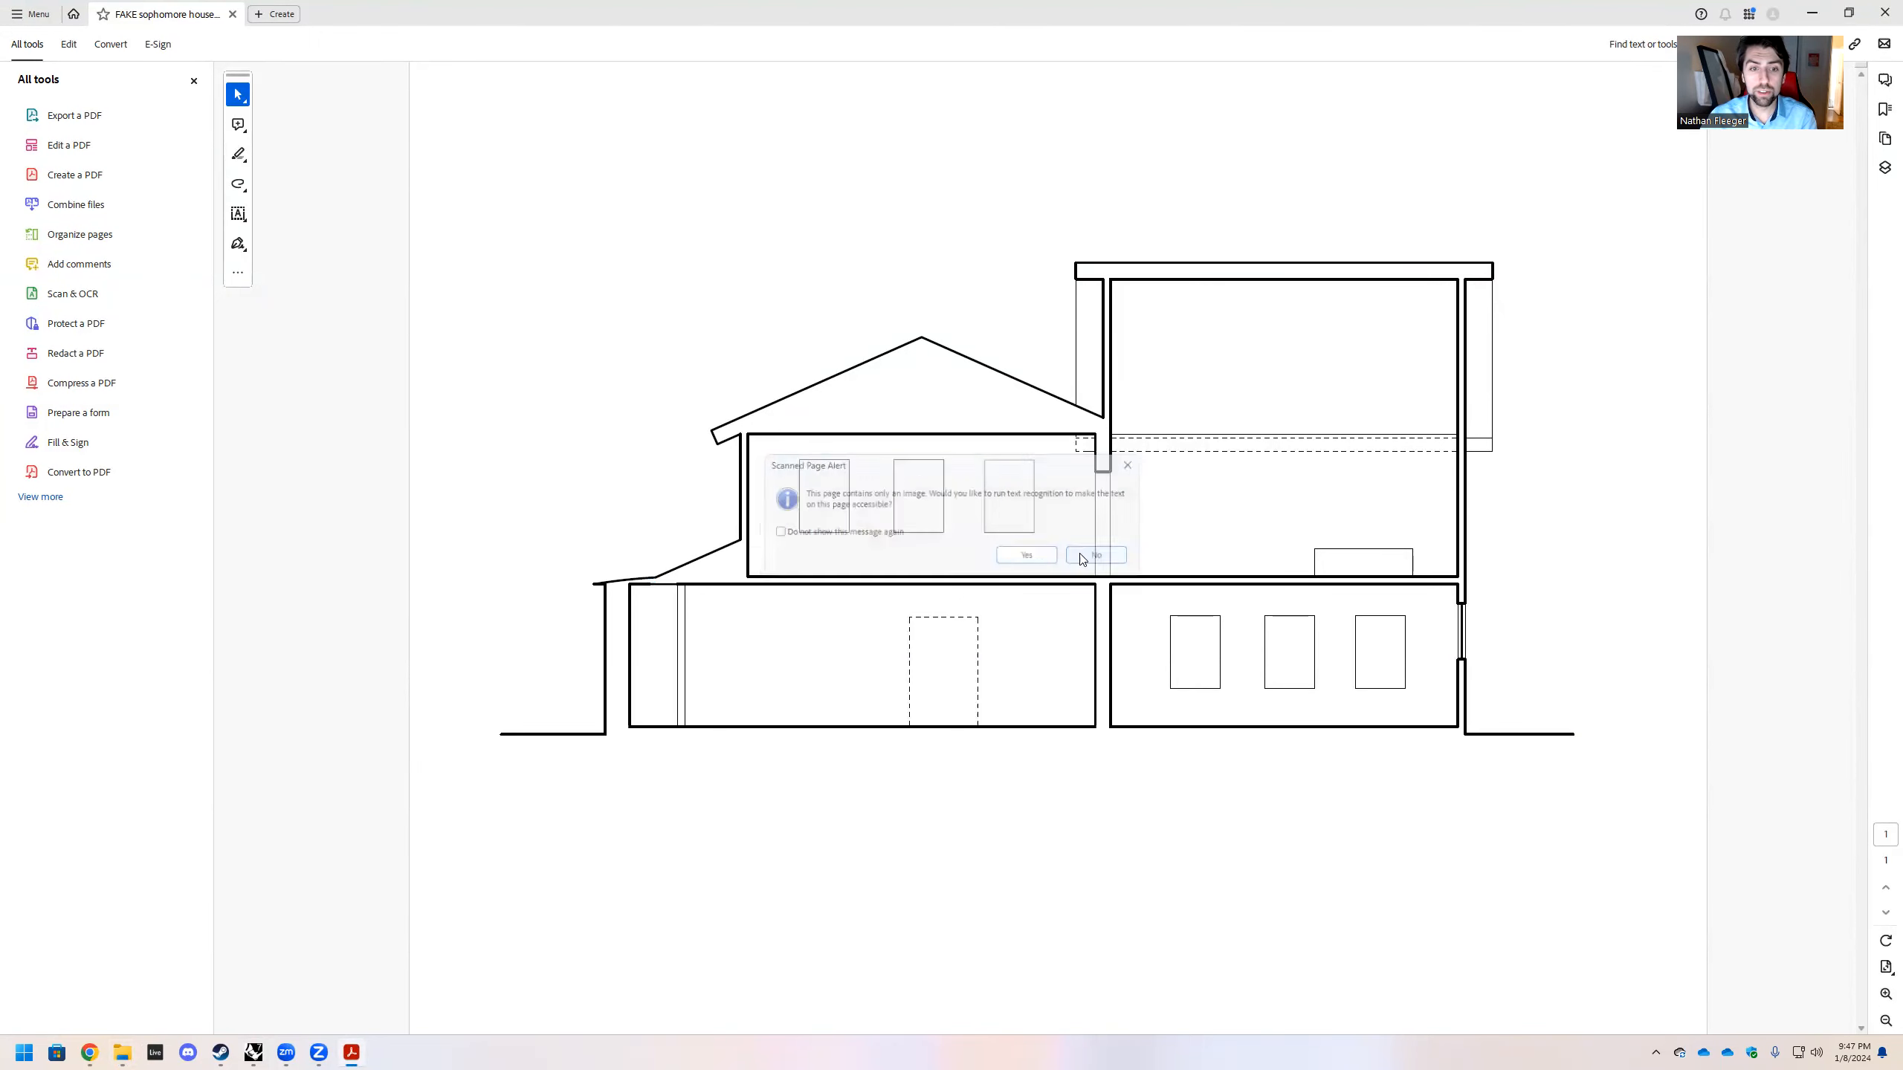
pyautogui.click(1074, 556)
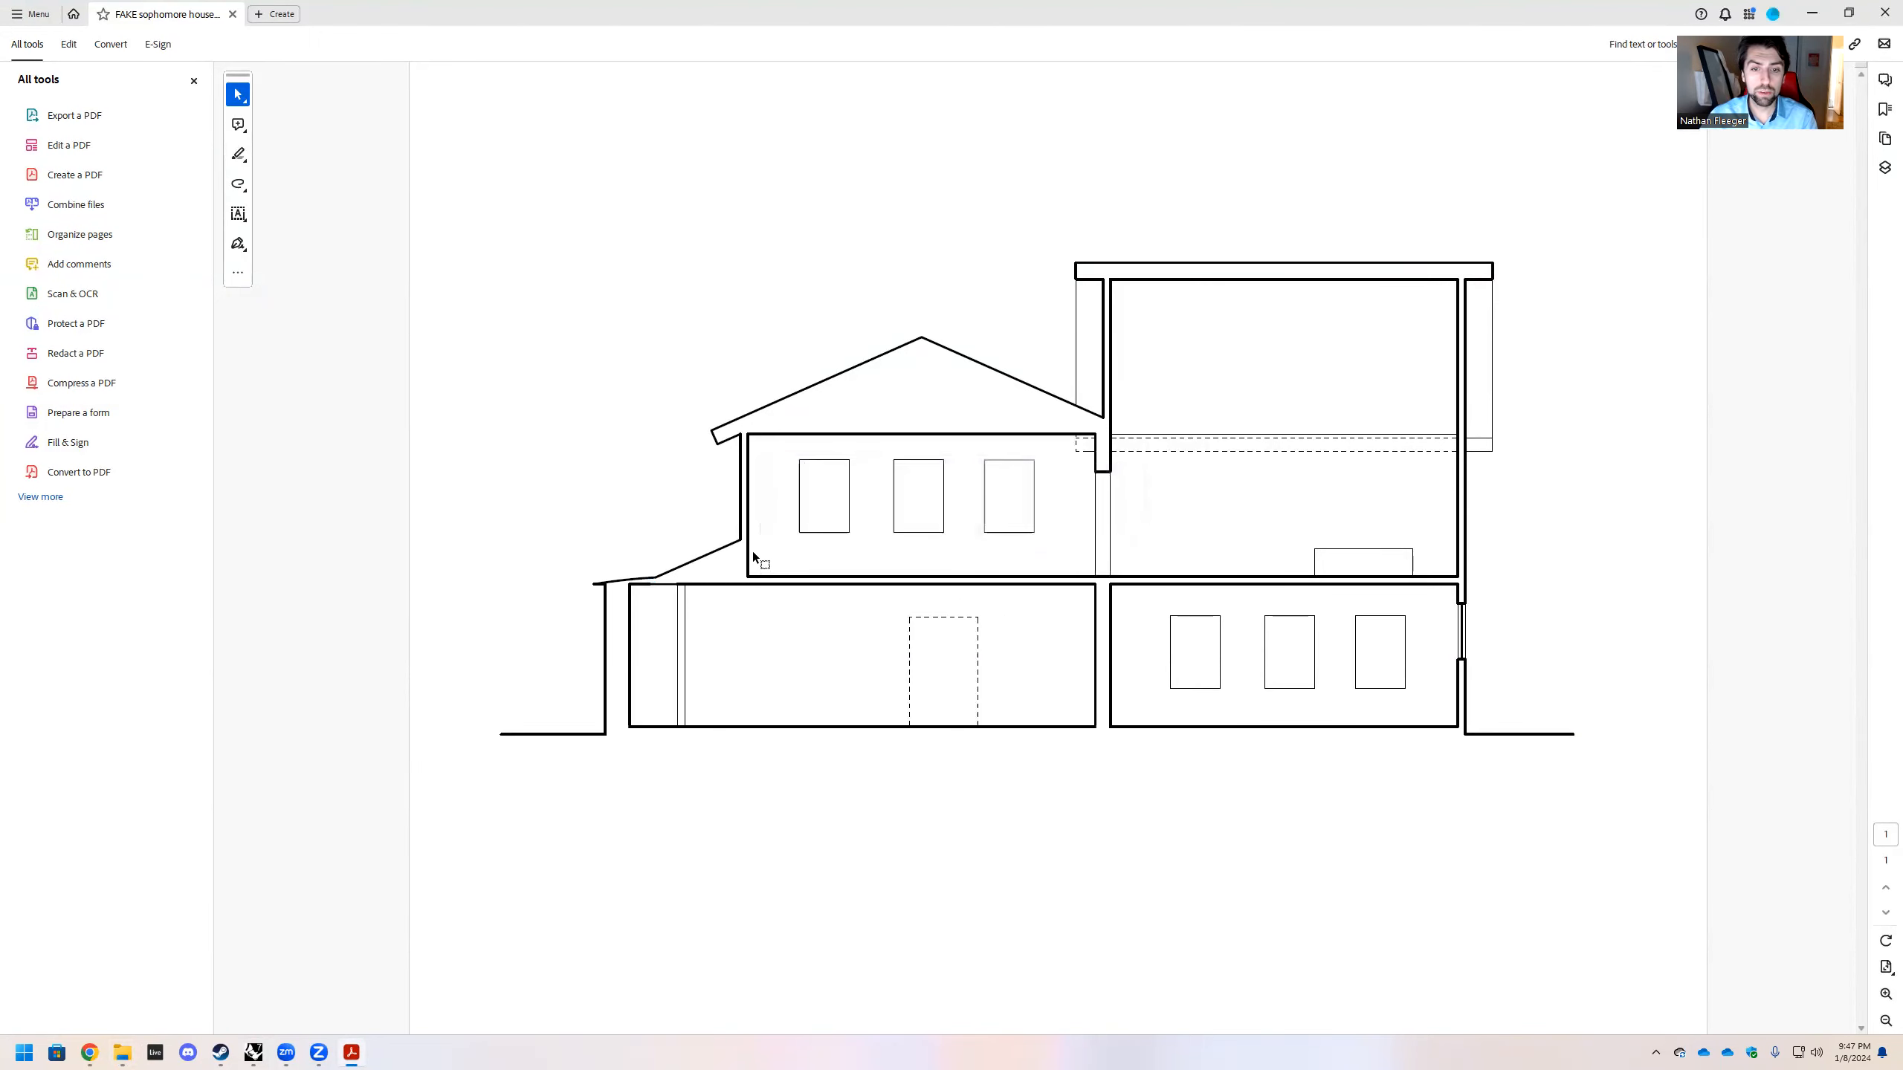
# Examine the printed lineweights around the low side roof, the dashed door and the cut window in the exterior wall
pyautogui.keyDown('ctrl'); pyautogui.scroll(5, 672, 564); pyautogui.keyUp('ctrl')
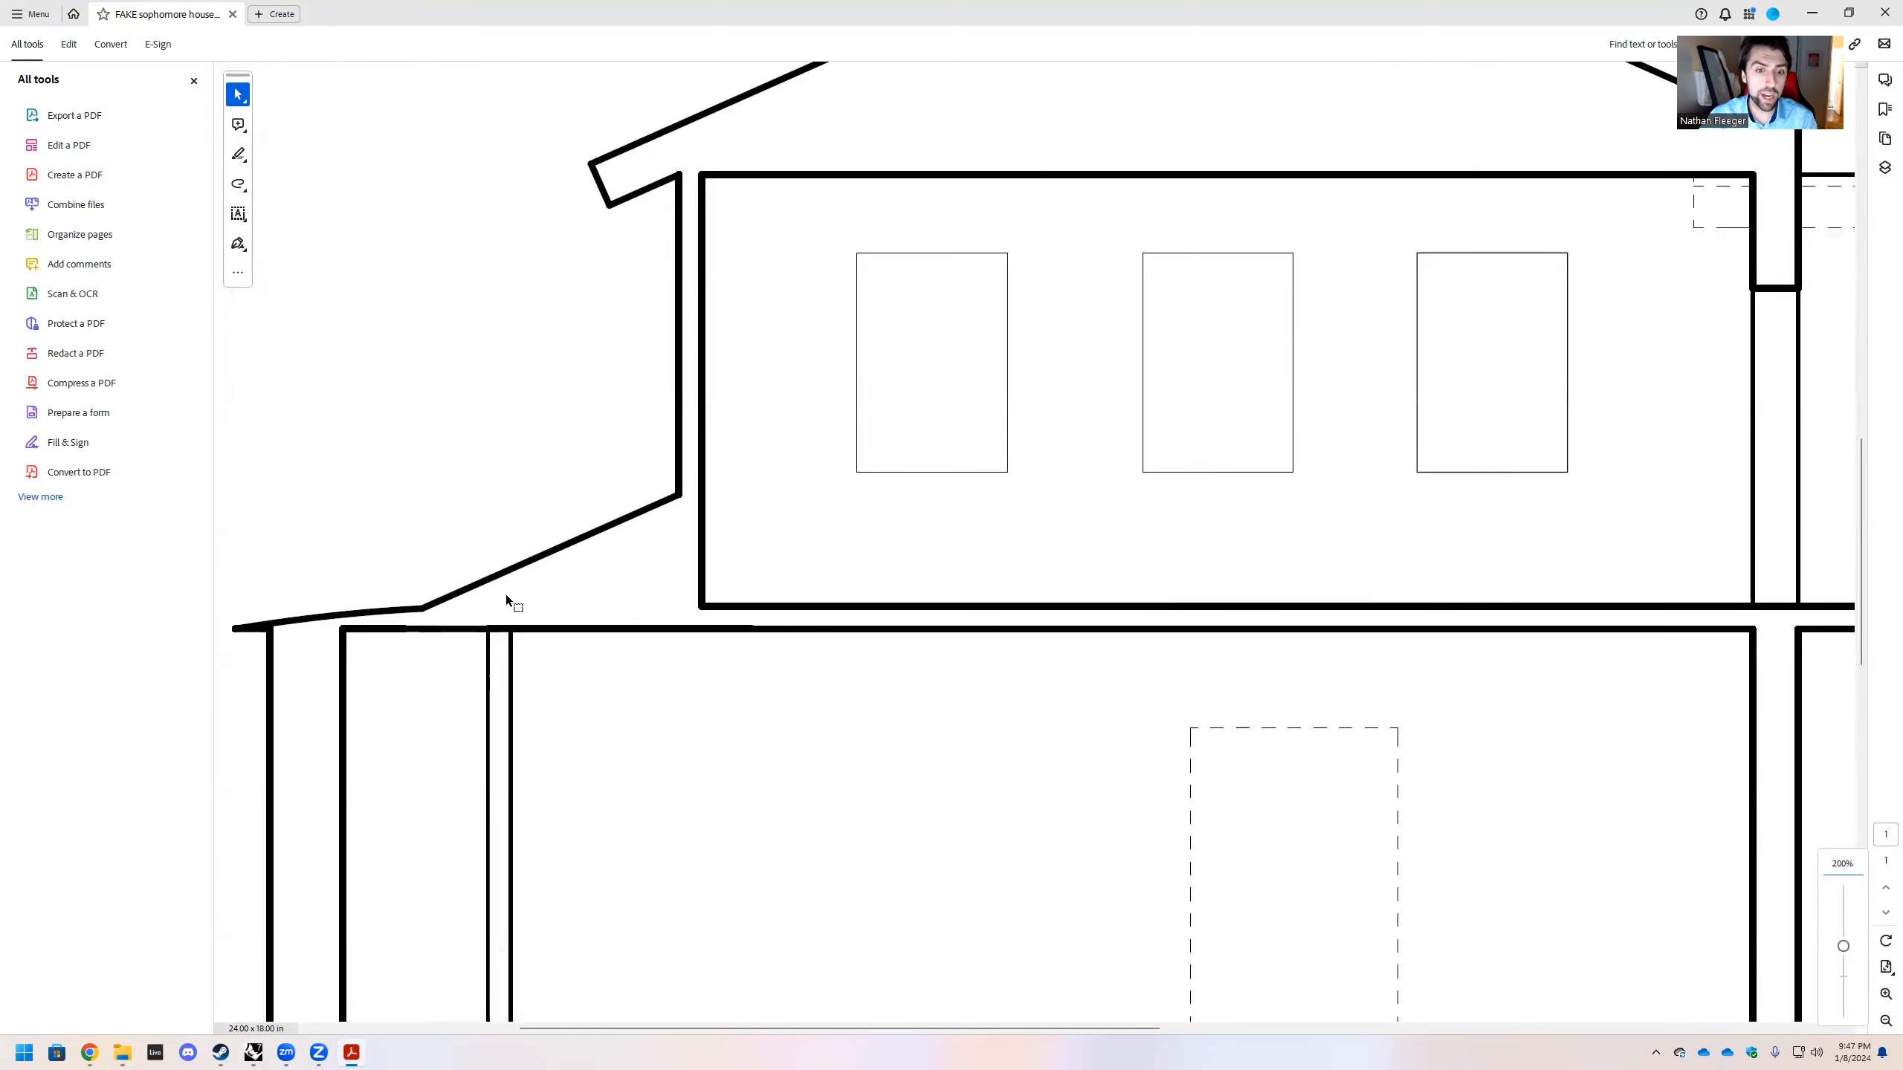
pyautogui.keyDown('ctrl'); pyautogui.scroll(-2, 516, 607); pyautogui.keyUp('ctrl')
pyautogui.keyDown('ctrl'); pyautogui.scroll(3, 501, 639); pyautogui.keyUp('ctrl')
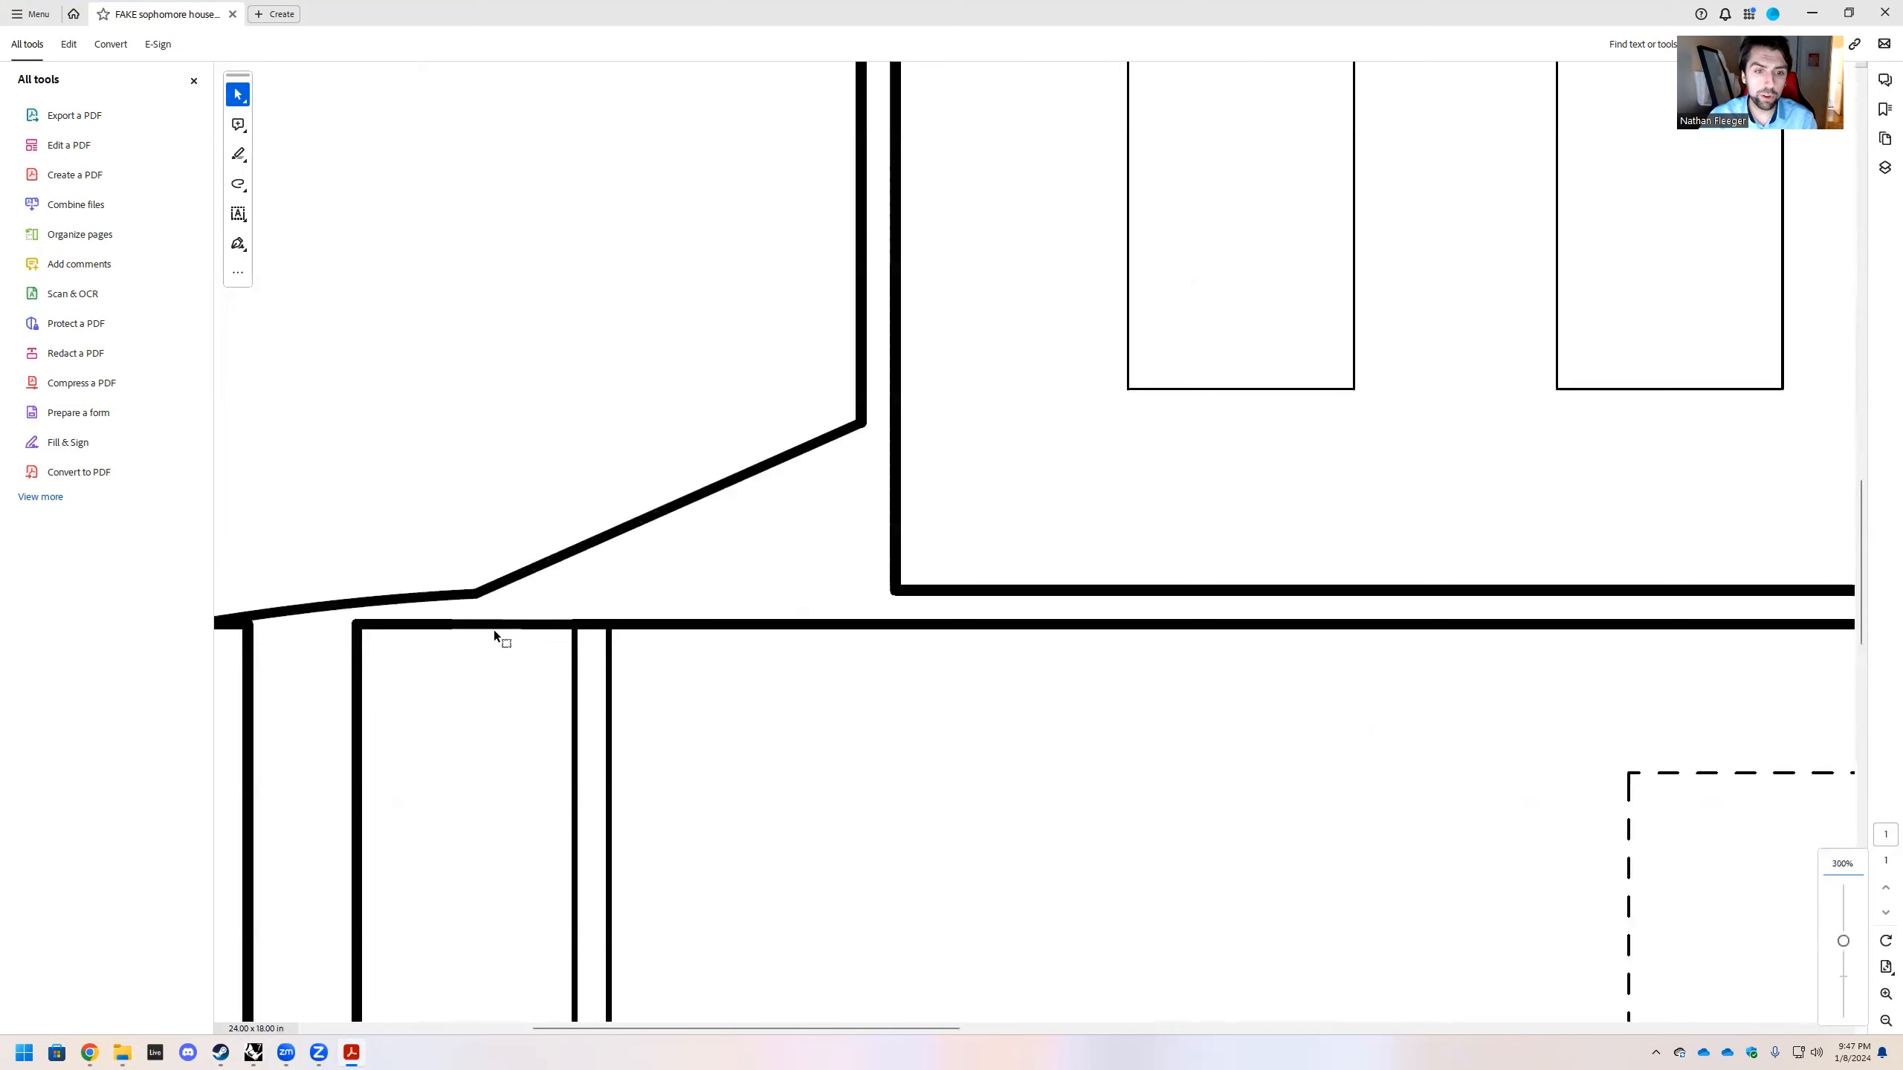
pyautogui.keyDown('ctrl'); pyautogui.scroll(-4, 493, 630); pyautogui.keyUp('ctrl')
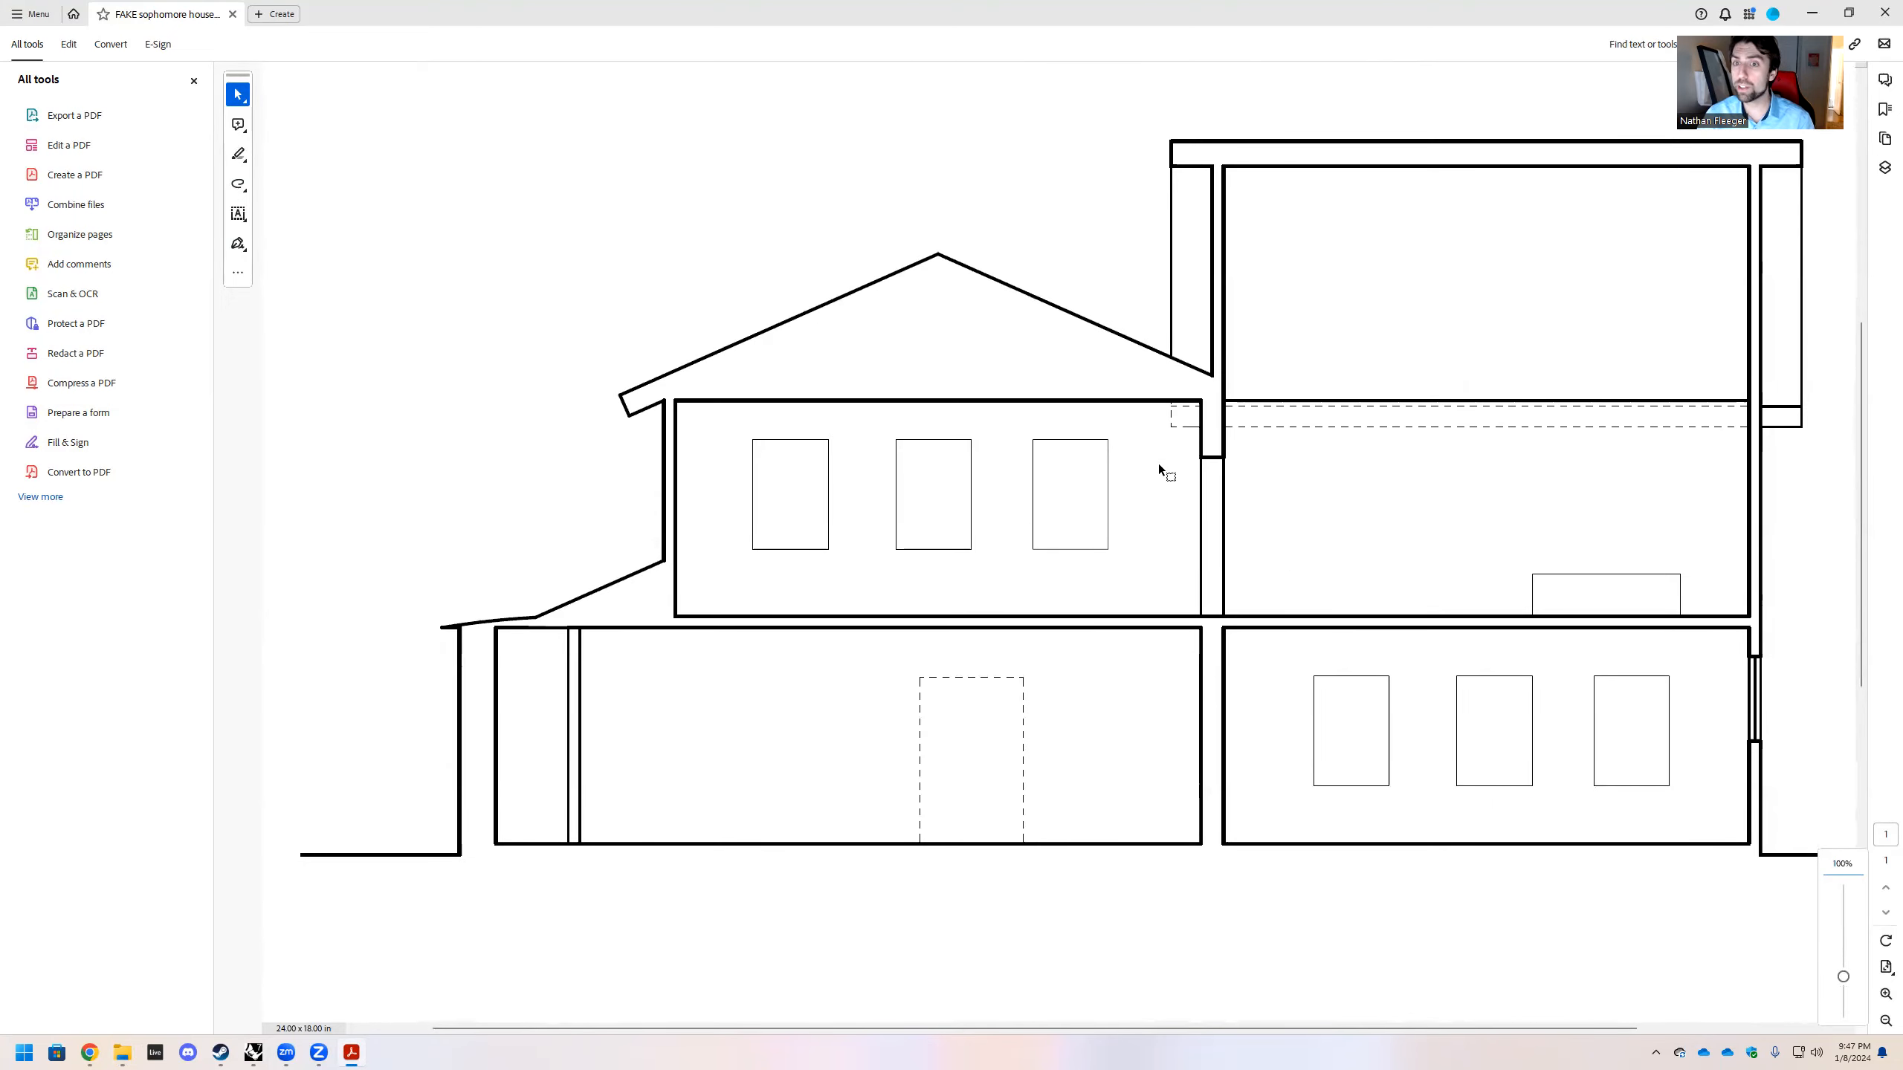
pyautogui.keyDown('ctrl'); pyautogui.scroll(-1, 889, 495); pyautogui.keyUp('ctrl')
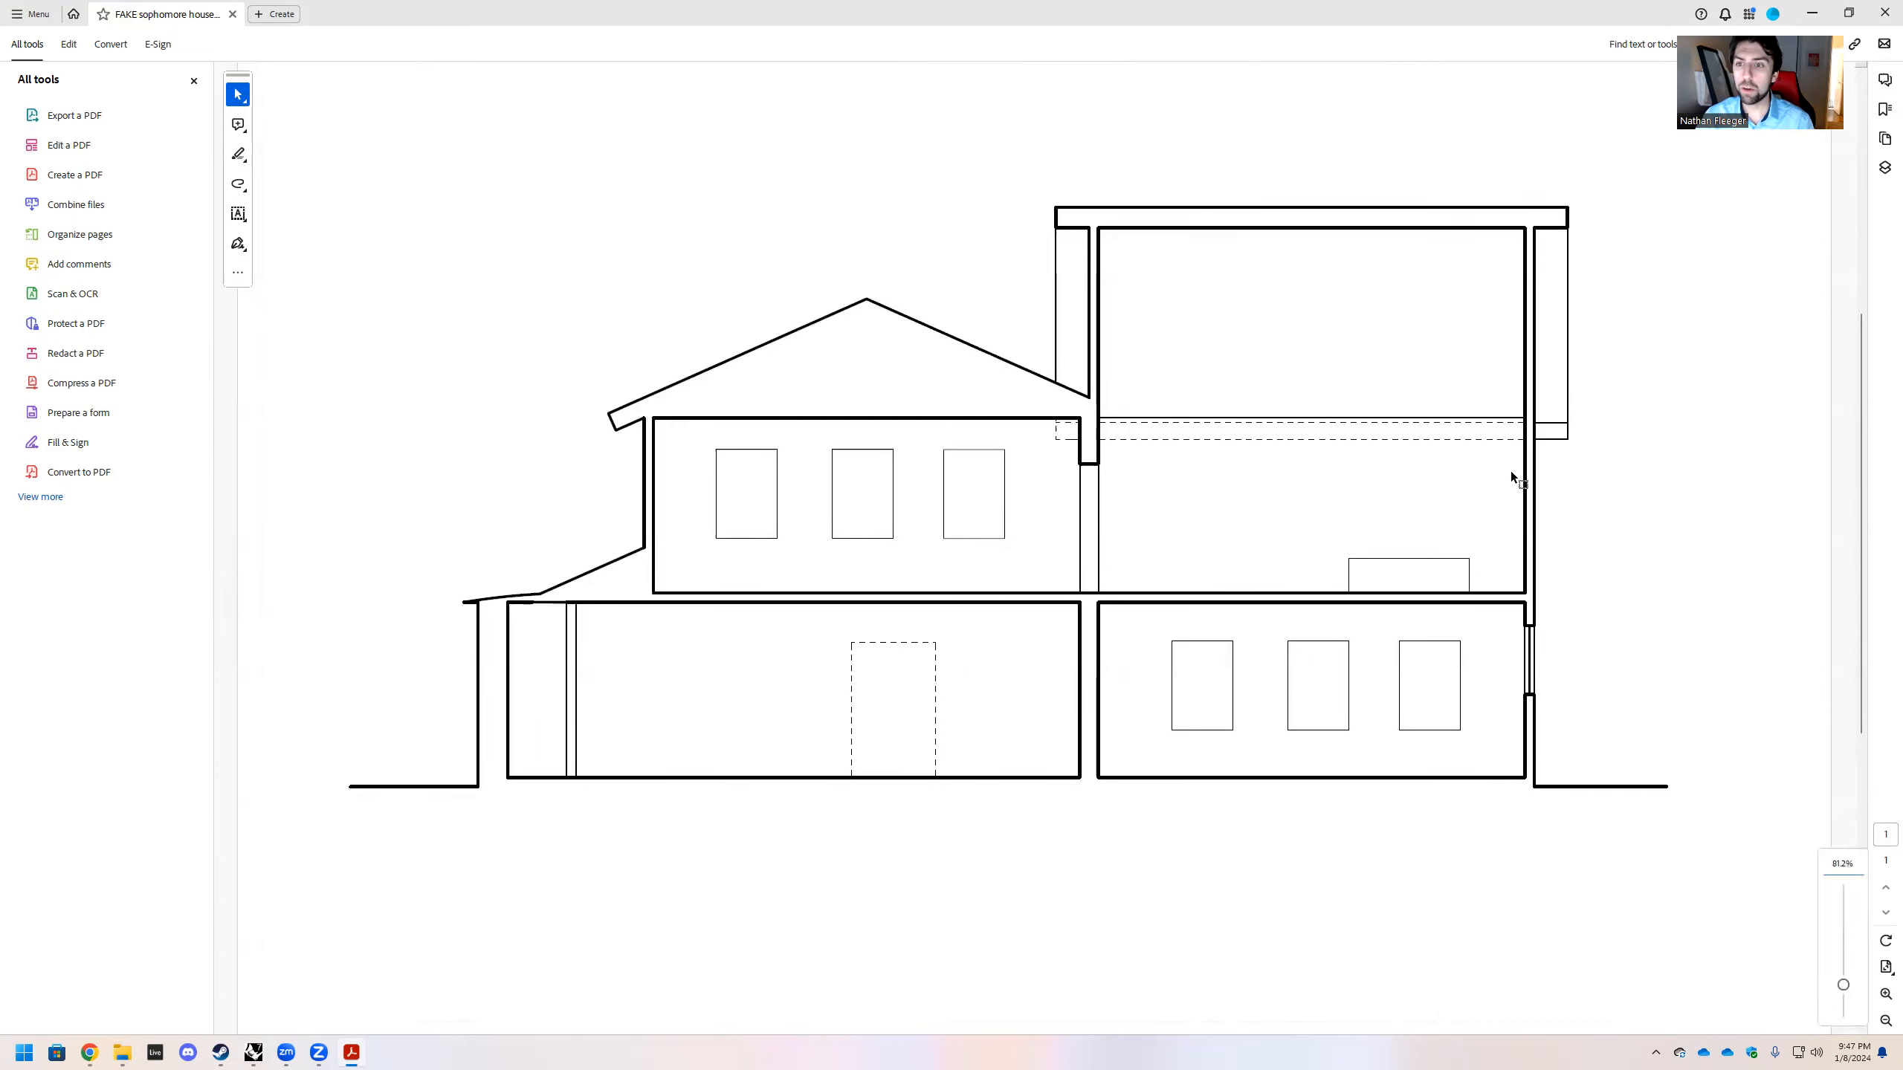
pyautogui.keyDown('ctrl'); pyautogui.scroll(1, 1511, 476); pyautogui.keyUp('ctrl')
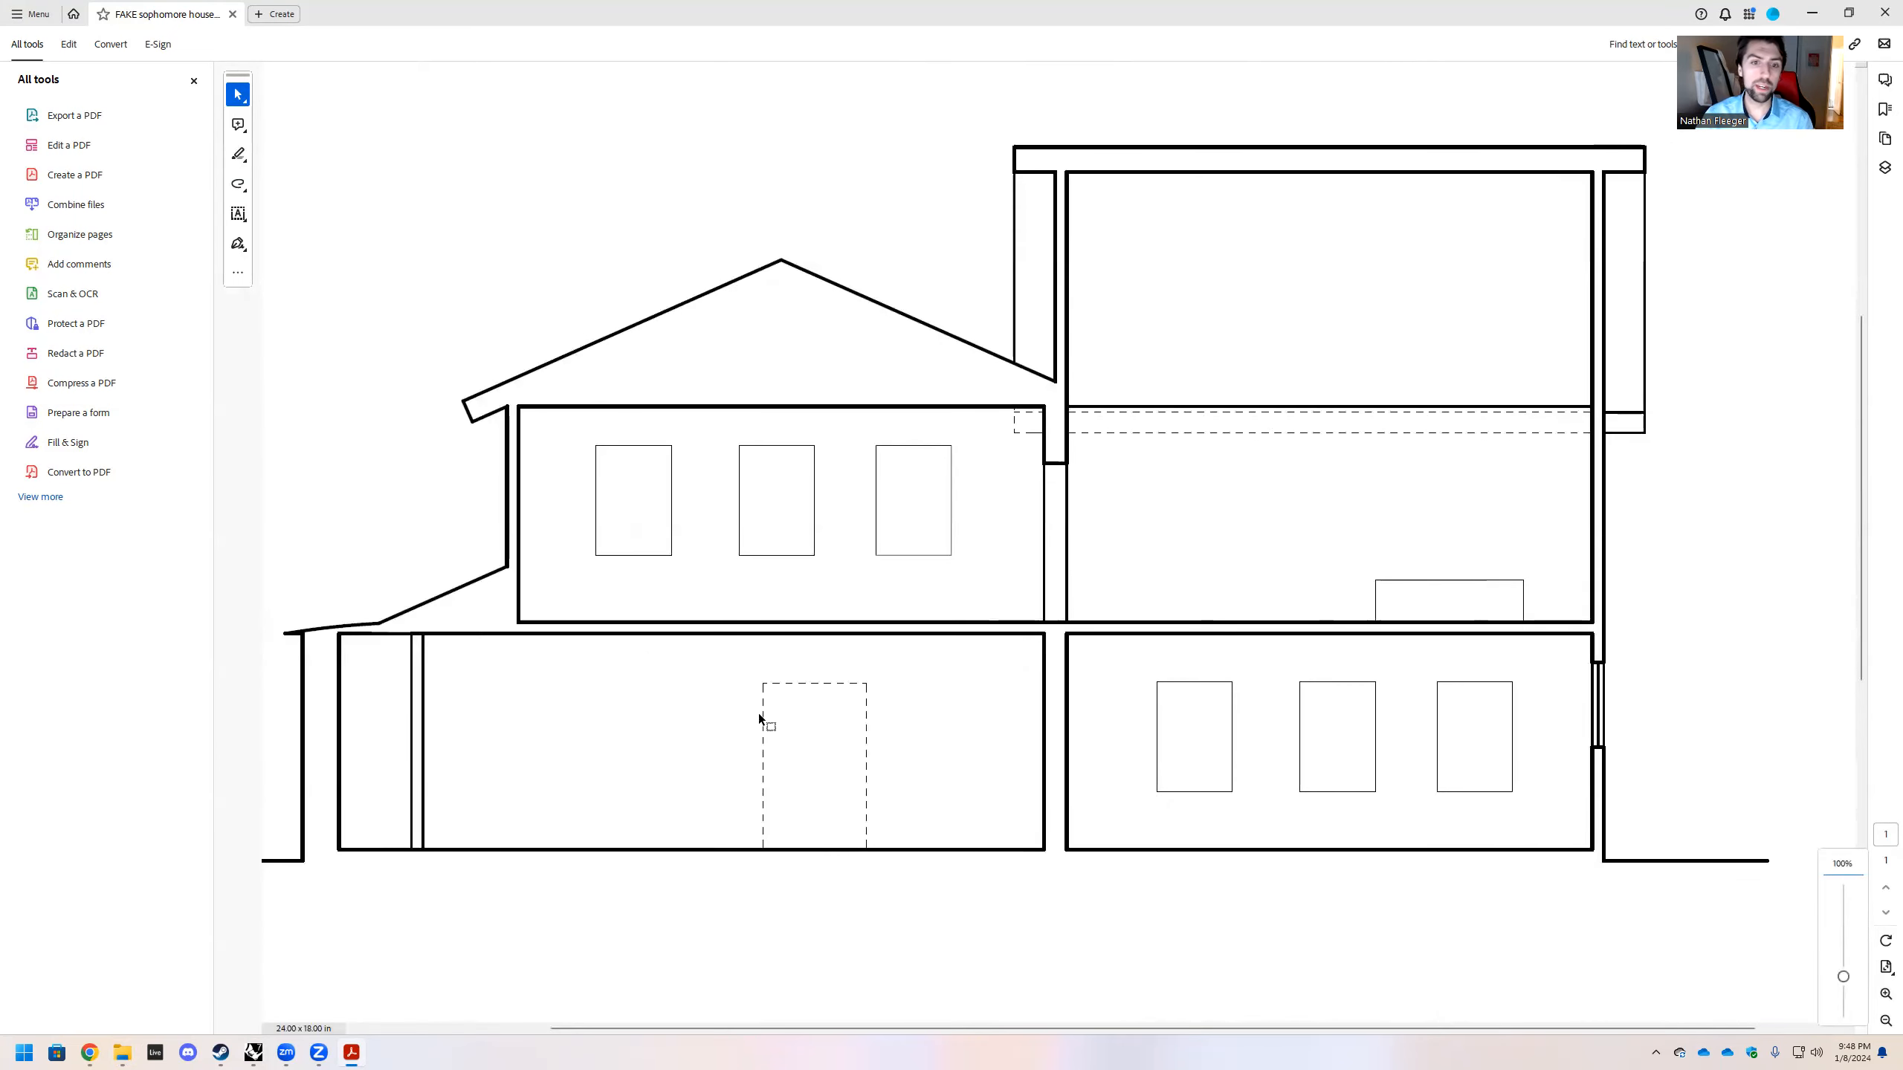
pyautogui.keyDown('ctrl'); pyautogui.scroll(4, 807, 756); pyautogui.keyUp('ctrl')
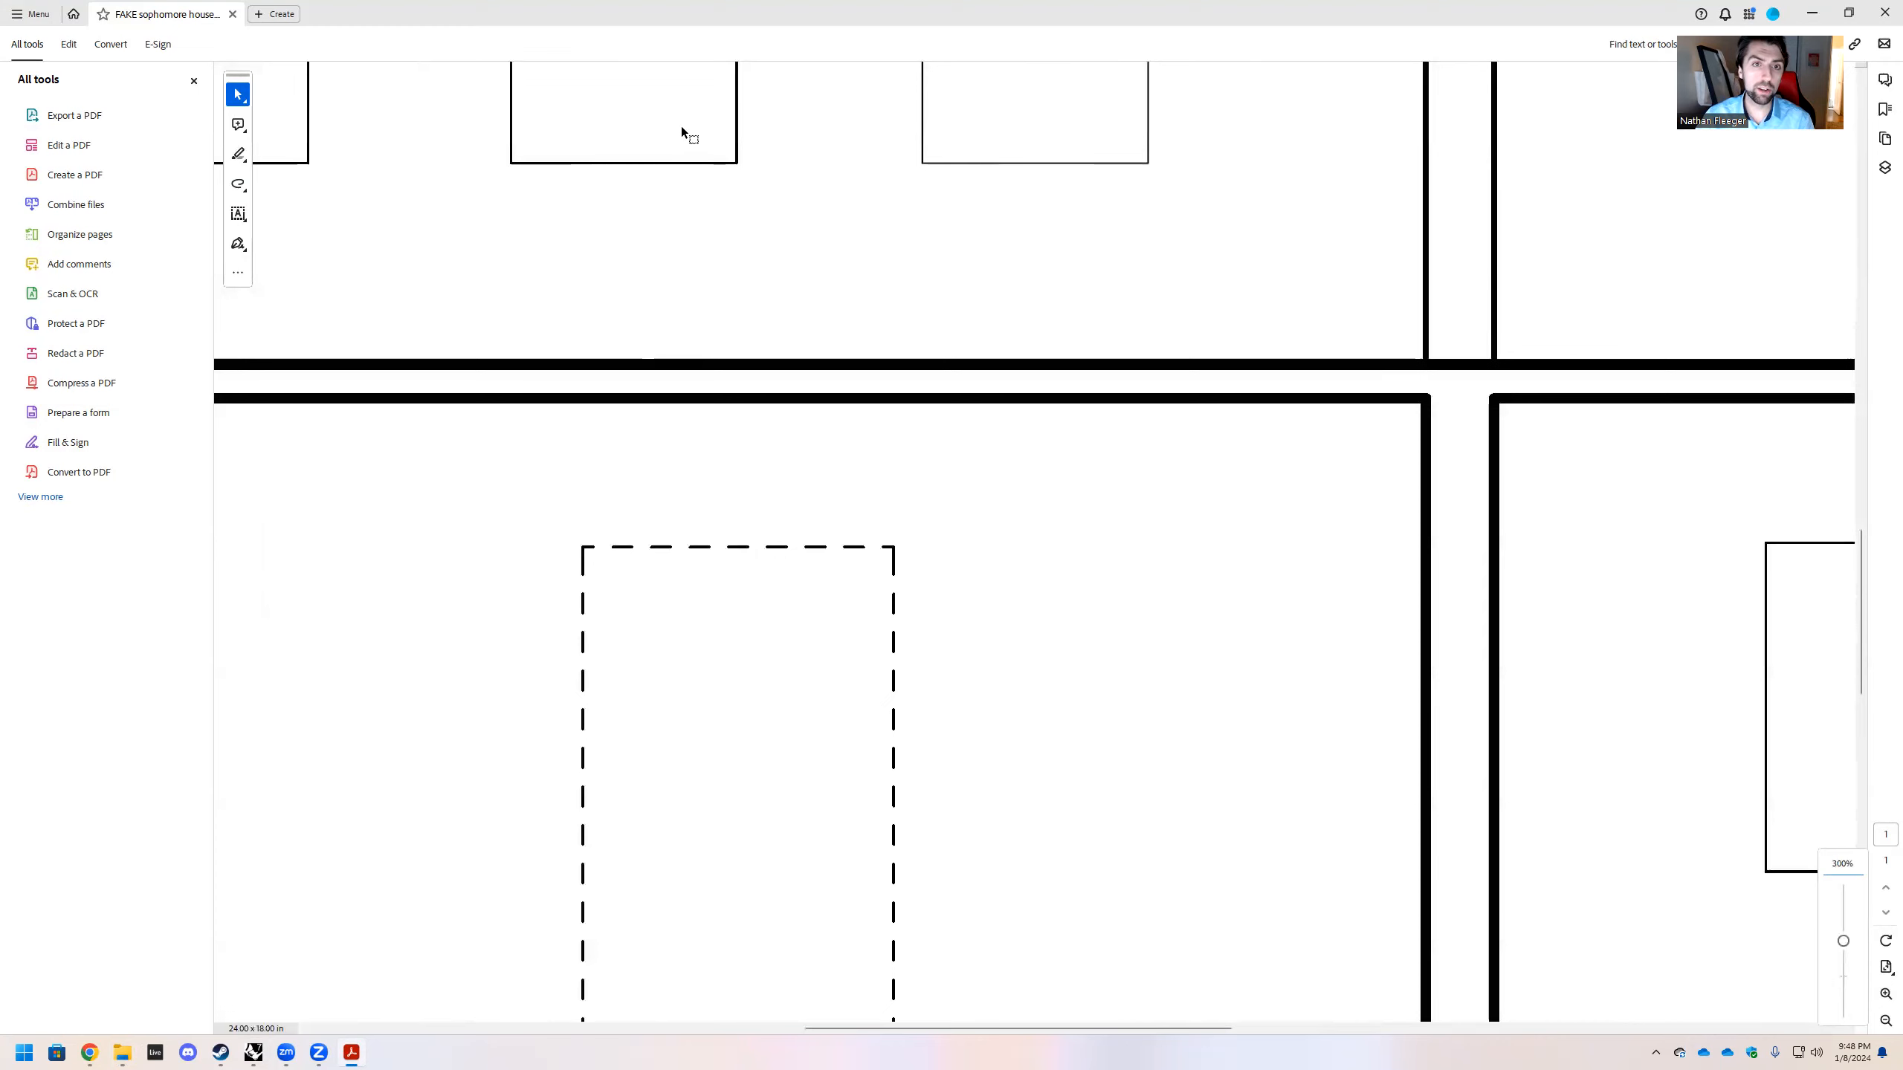
pyautogui.keyDown('ctrl'); pyautogui.scroll(-2, 681, 125); pyautogui.keyUp('ctrl')
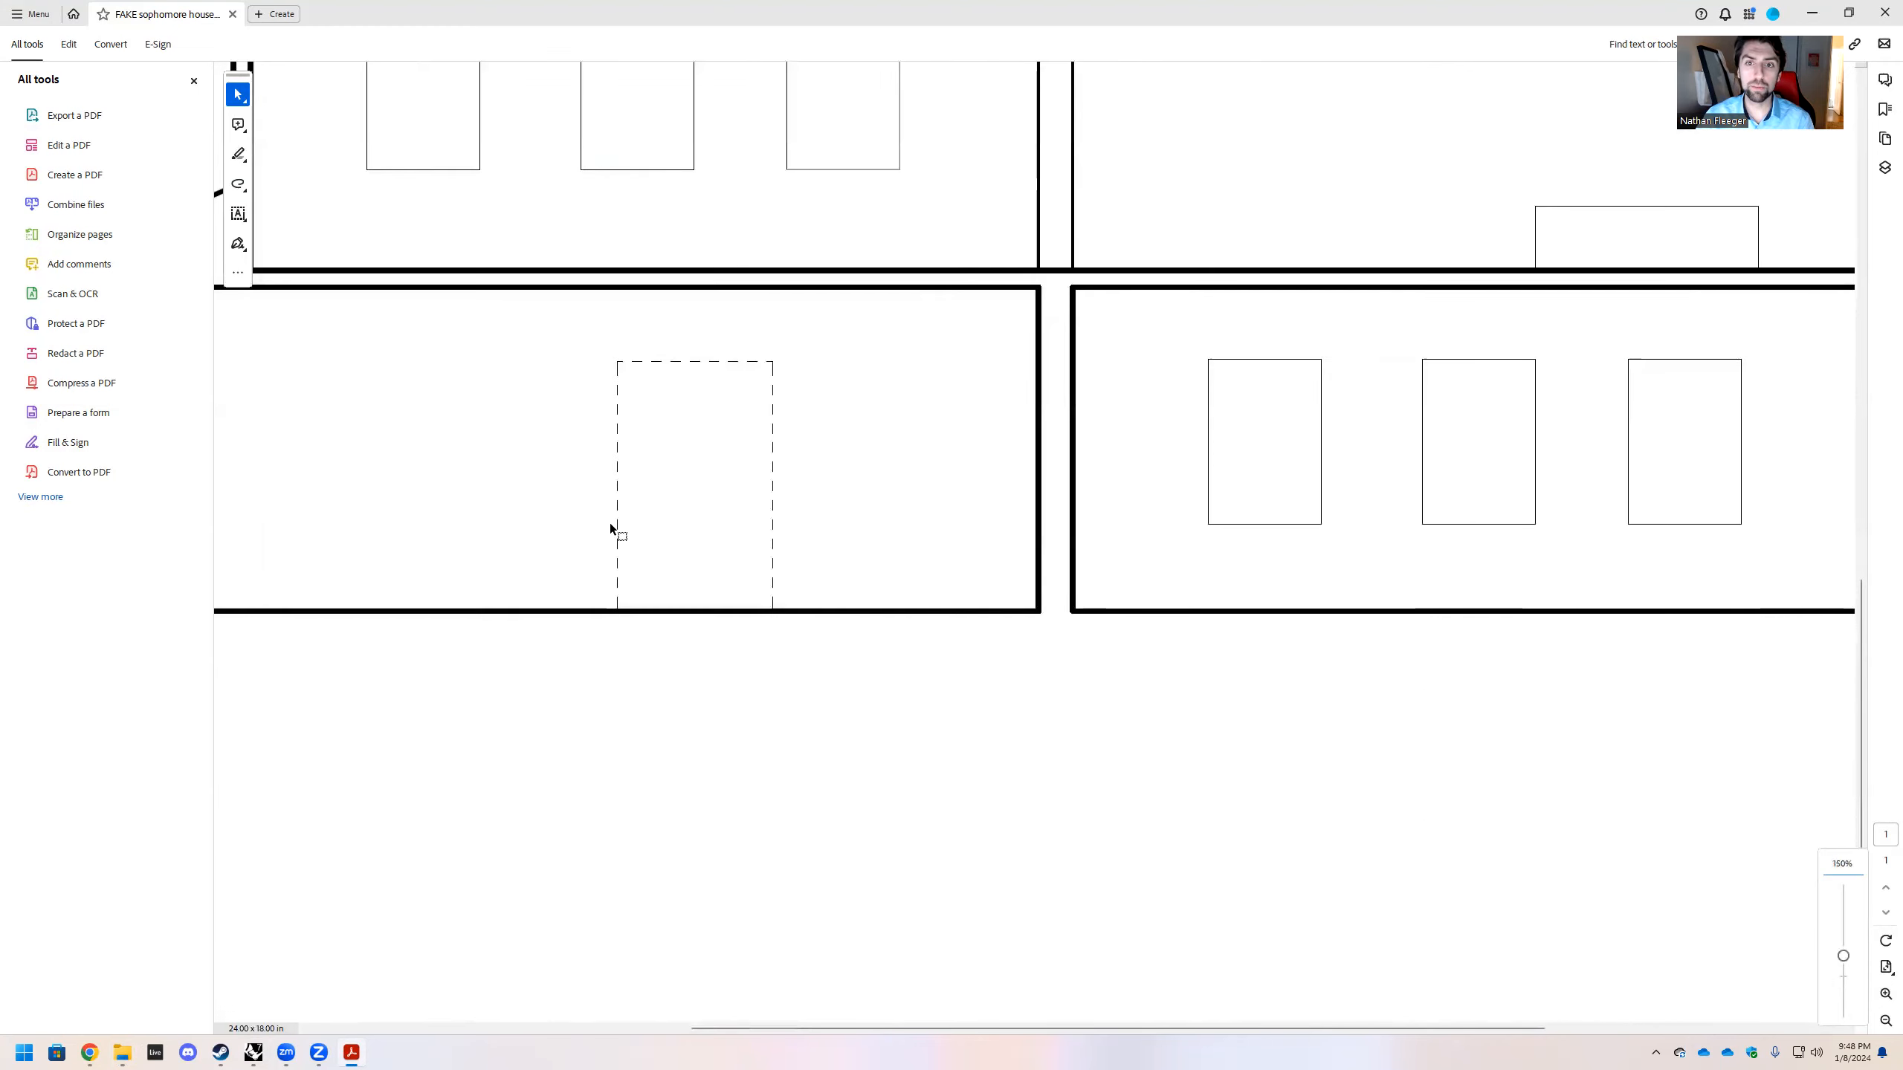
pyautogui.keyDown('ctrl'); pyautogui.scroll(-2, 665, 654); pyautogui.keyUp('ctrl')
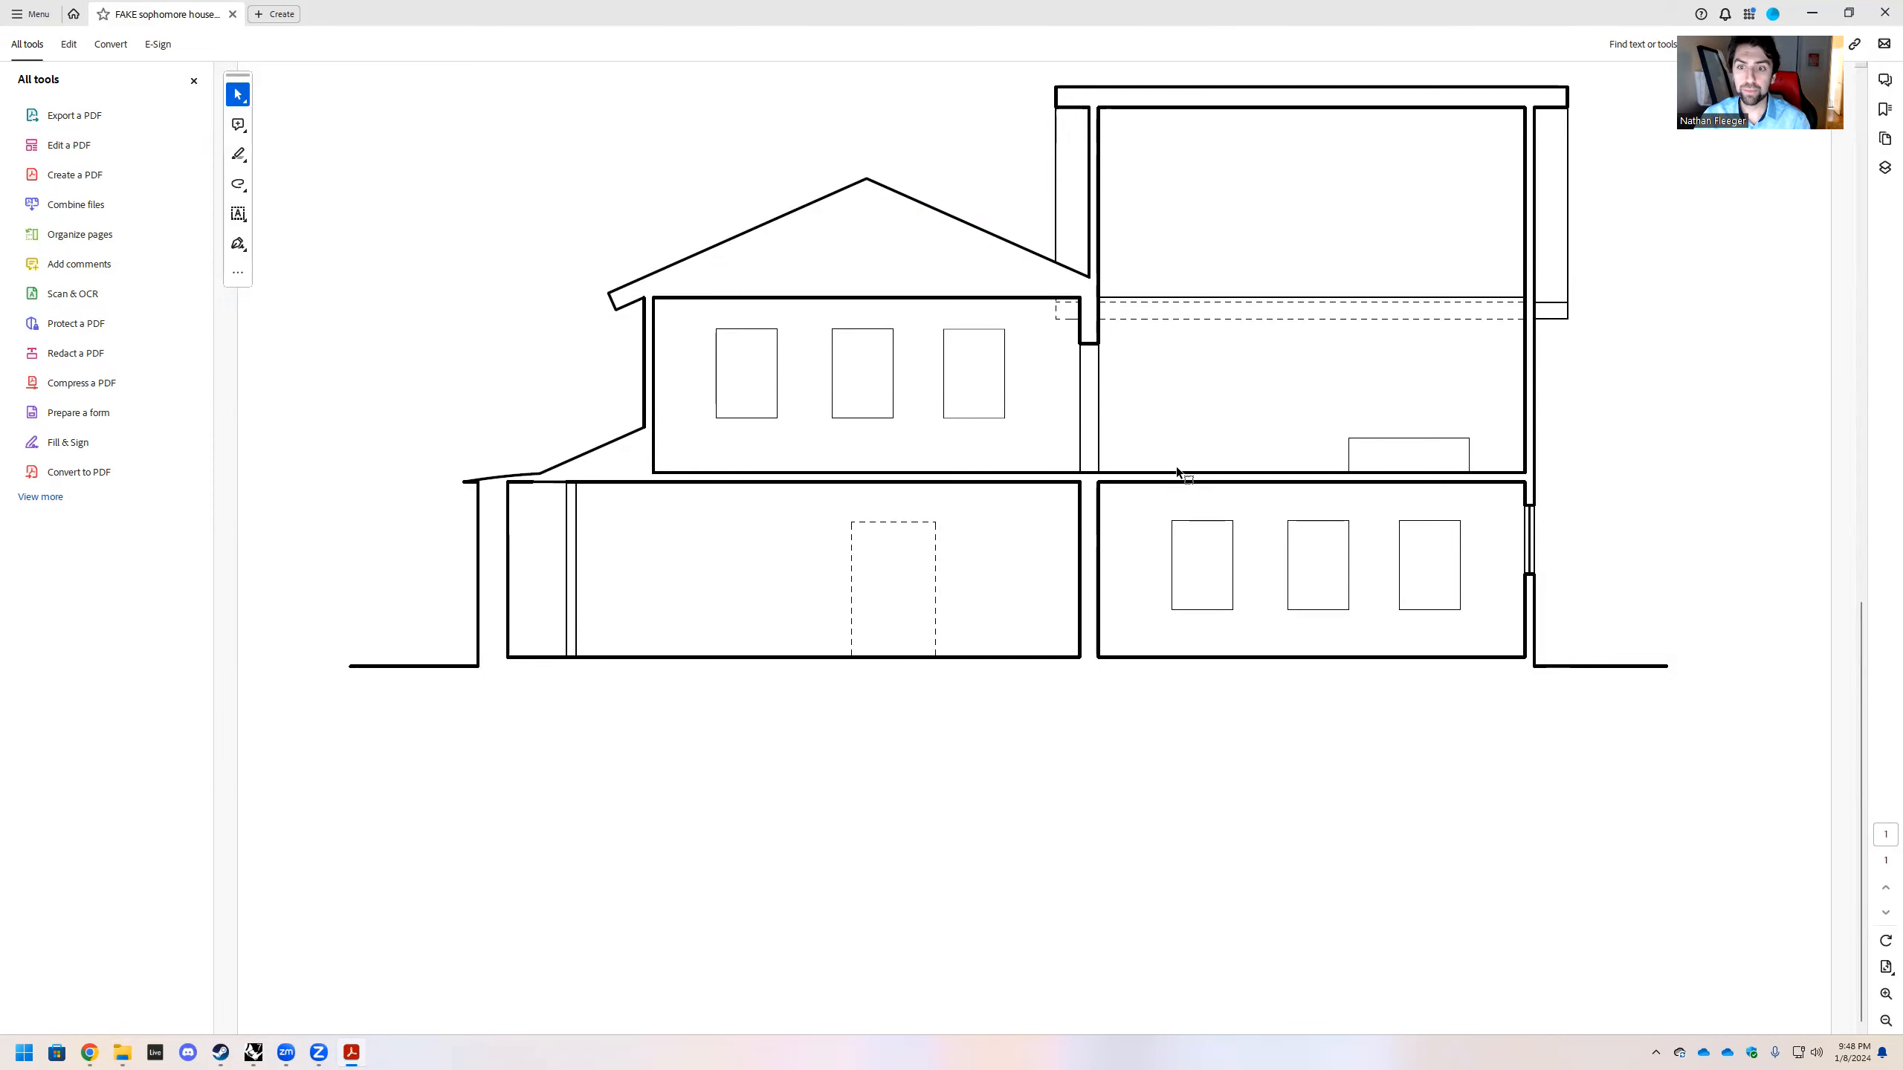
pyautogui.keyDown('ctrl'); pyautogui.scroll(8, 1555, 550); pyautogui.keyUp('ctrl')
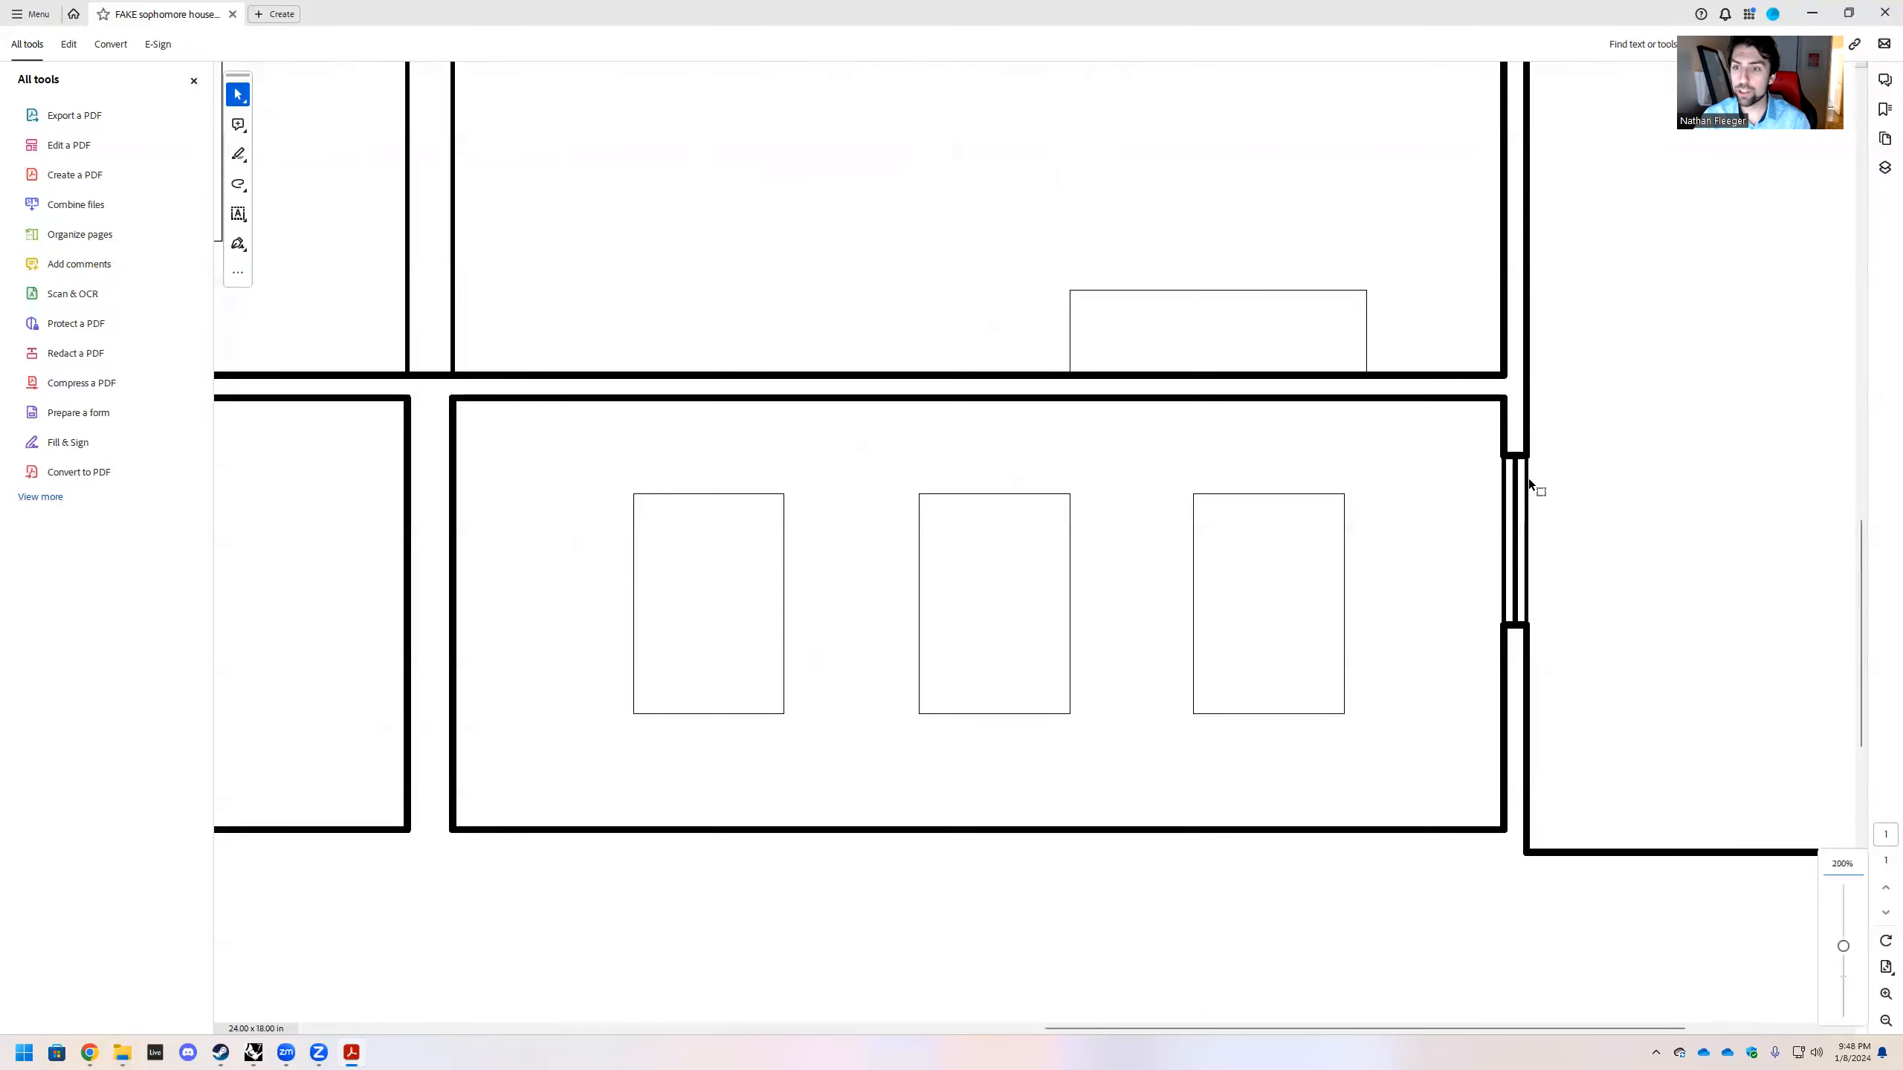
pyautogui.keyDown('ctrl'); pyautogui.scroll(-3, 1480, 550); pyautogui.keyUp('ctrl')
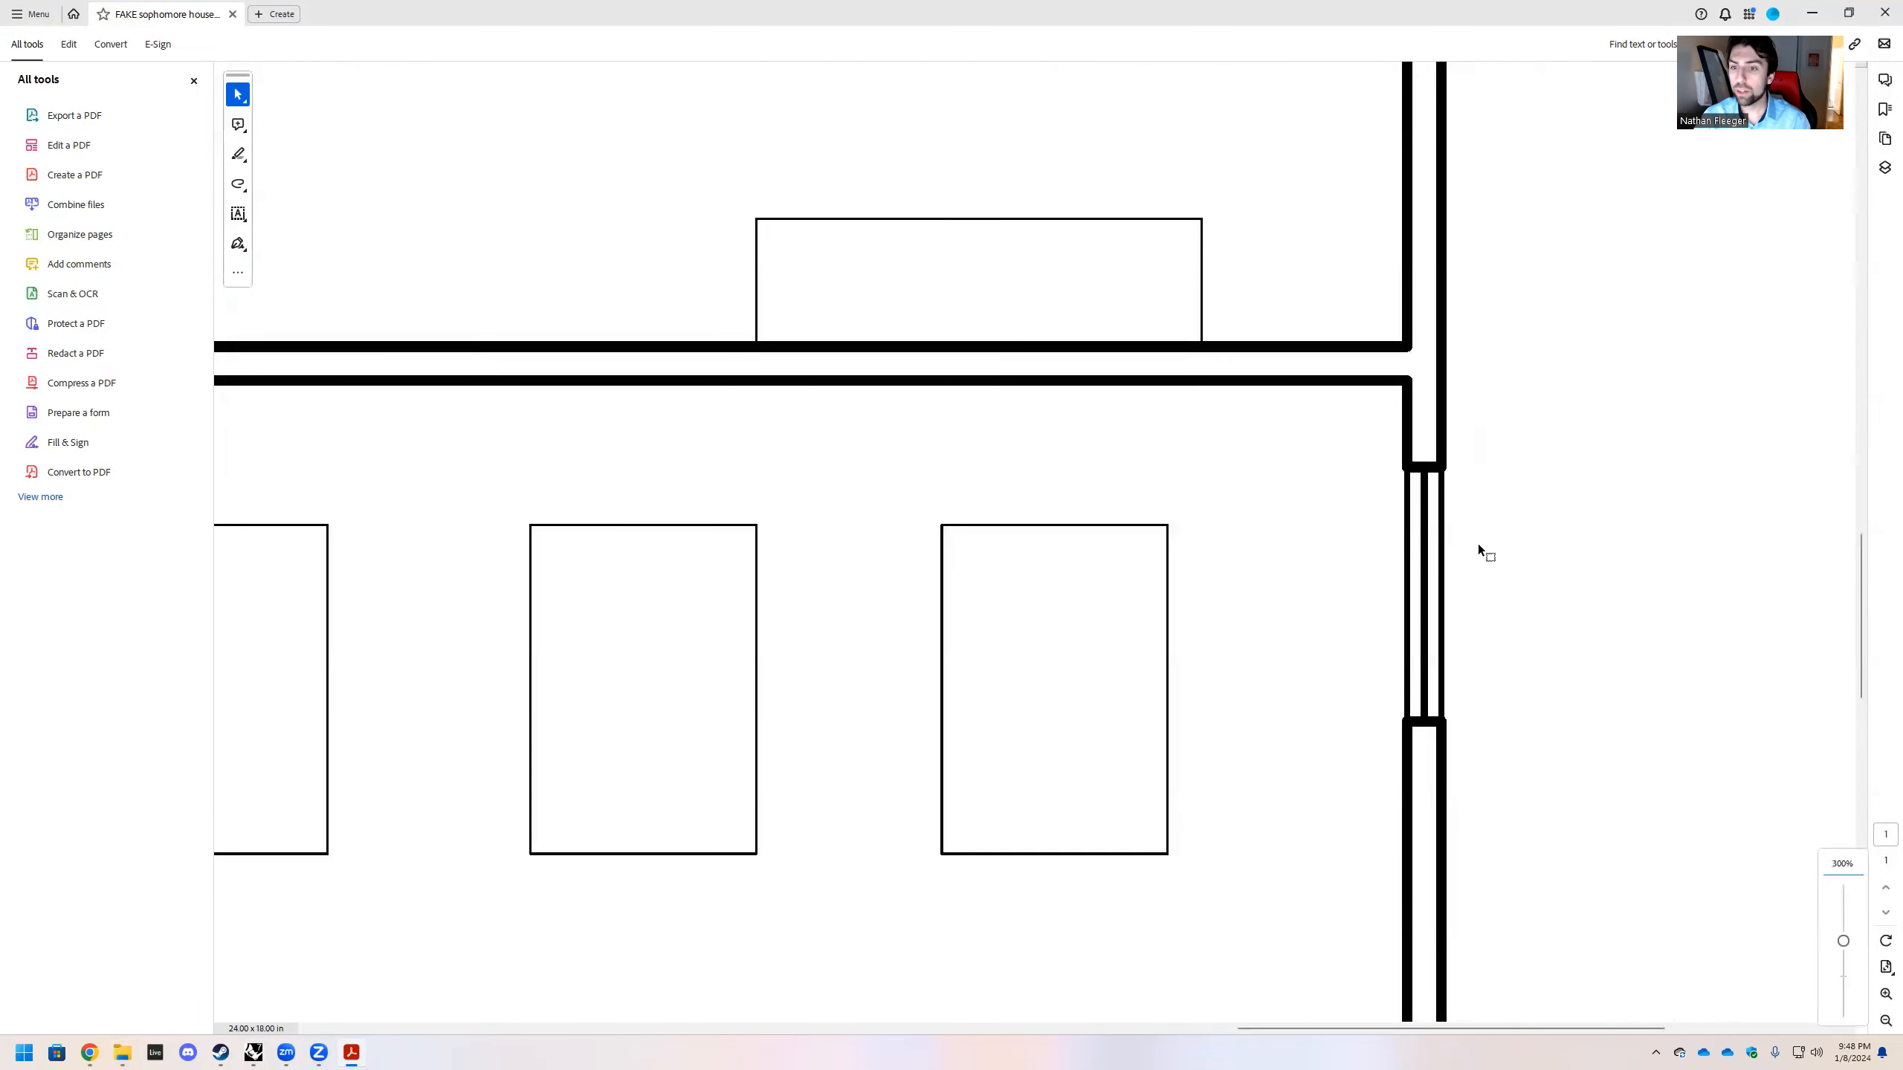
pyautogui.keyDown('ctrl'); pyautogui.scroll(-2, 1608, 485); pyautogui.keyUp('ctrl')
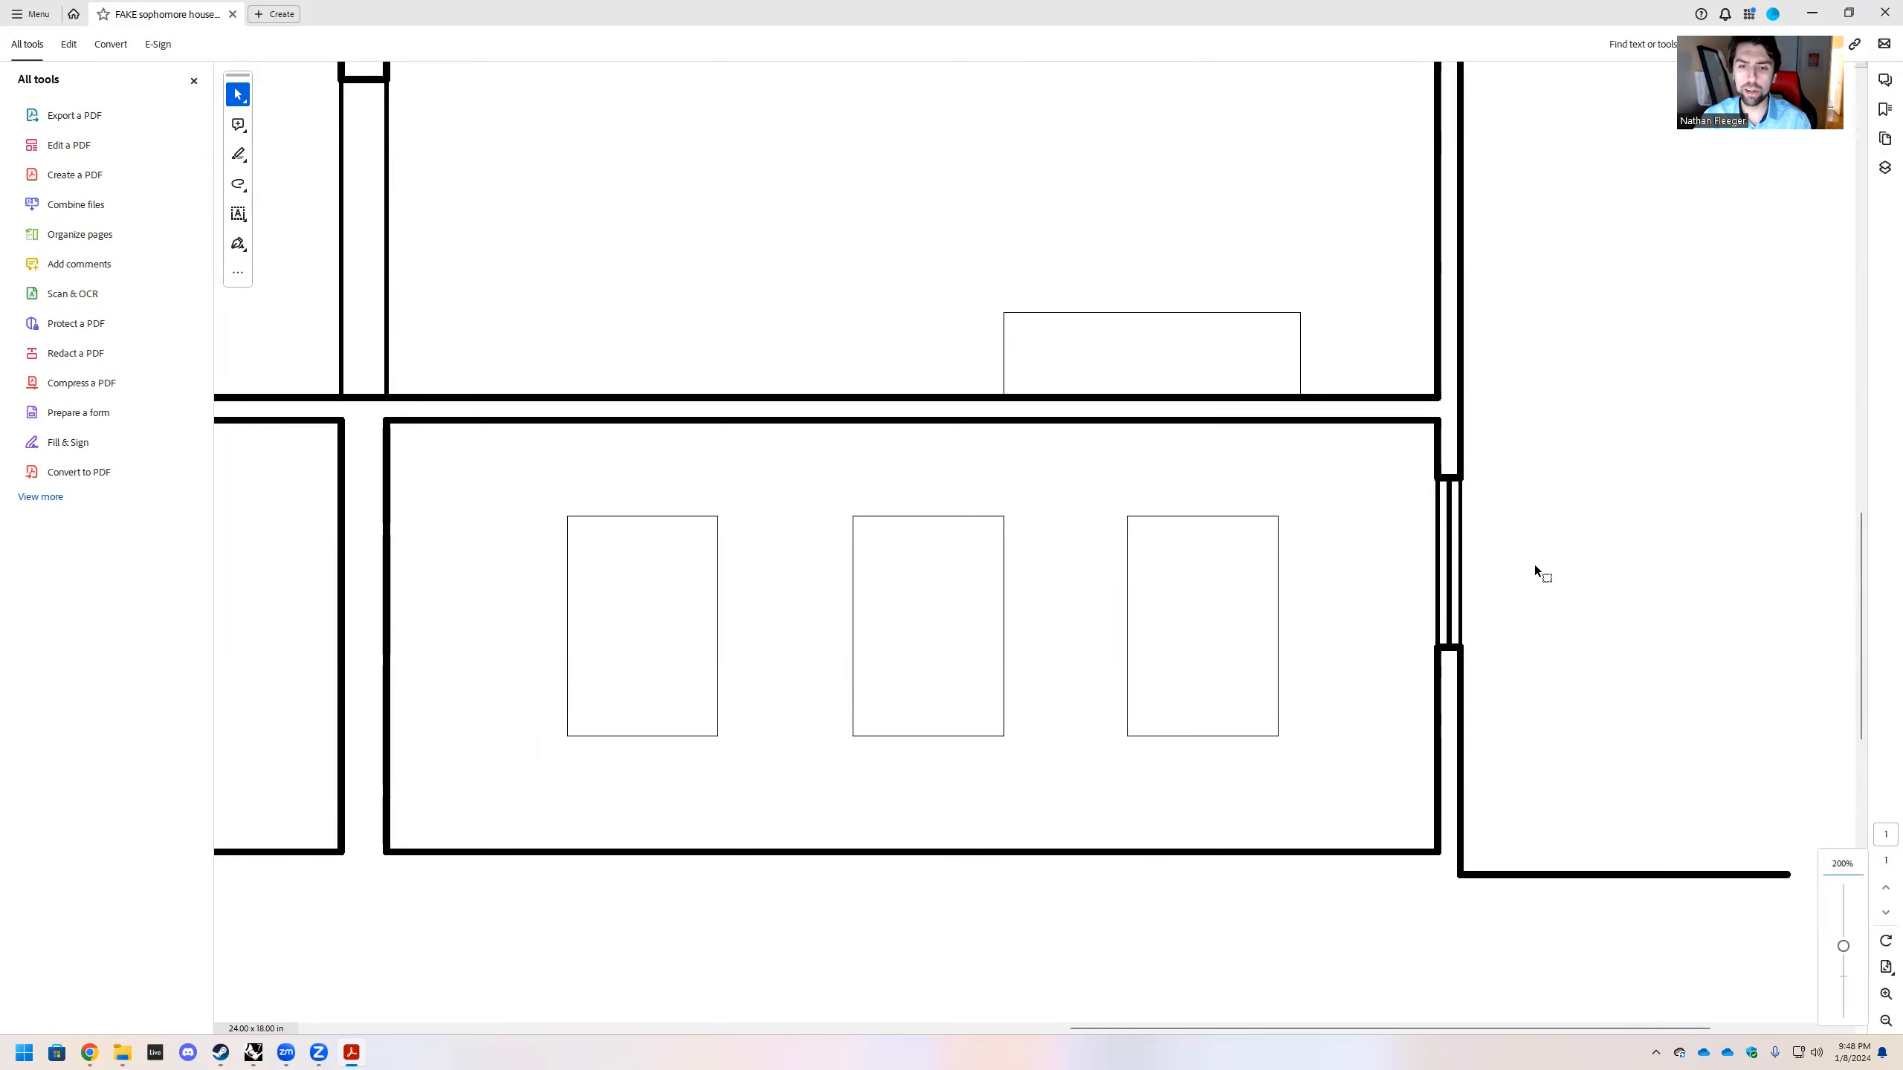
pyautogui.keyDown('ctrl'); pyautogui.scroll(-4, 1536, 568); pyautogui.keyUp('ctrl')
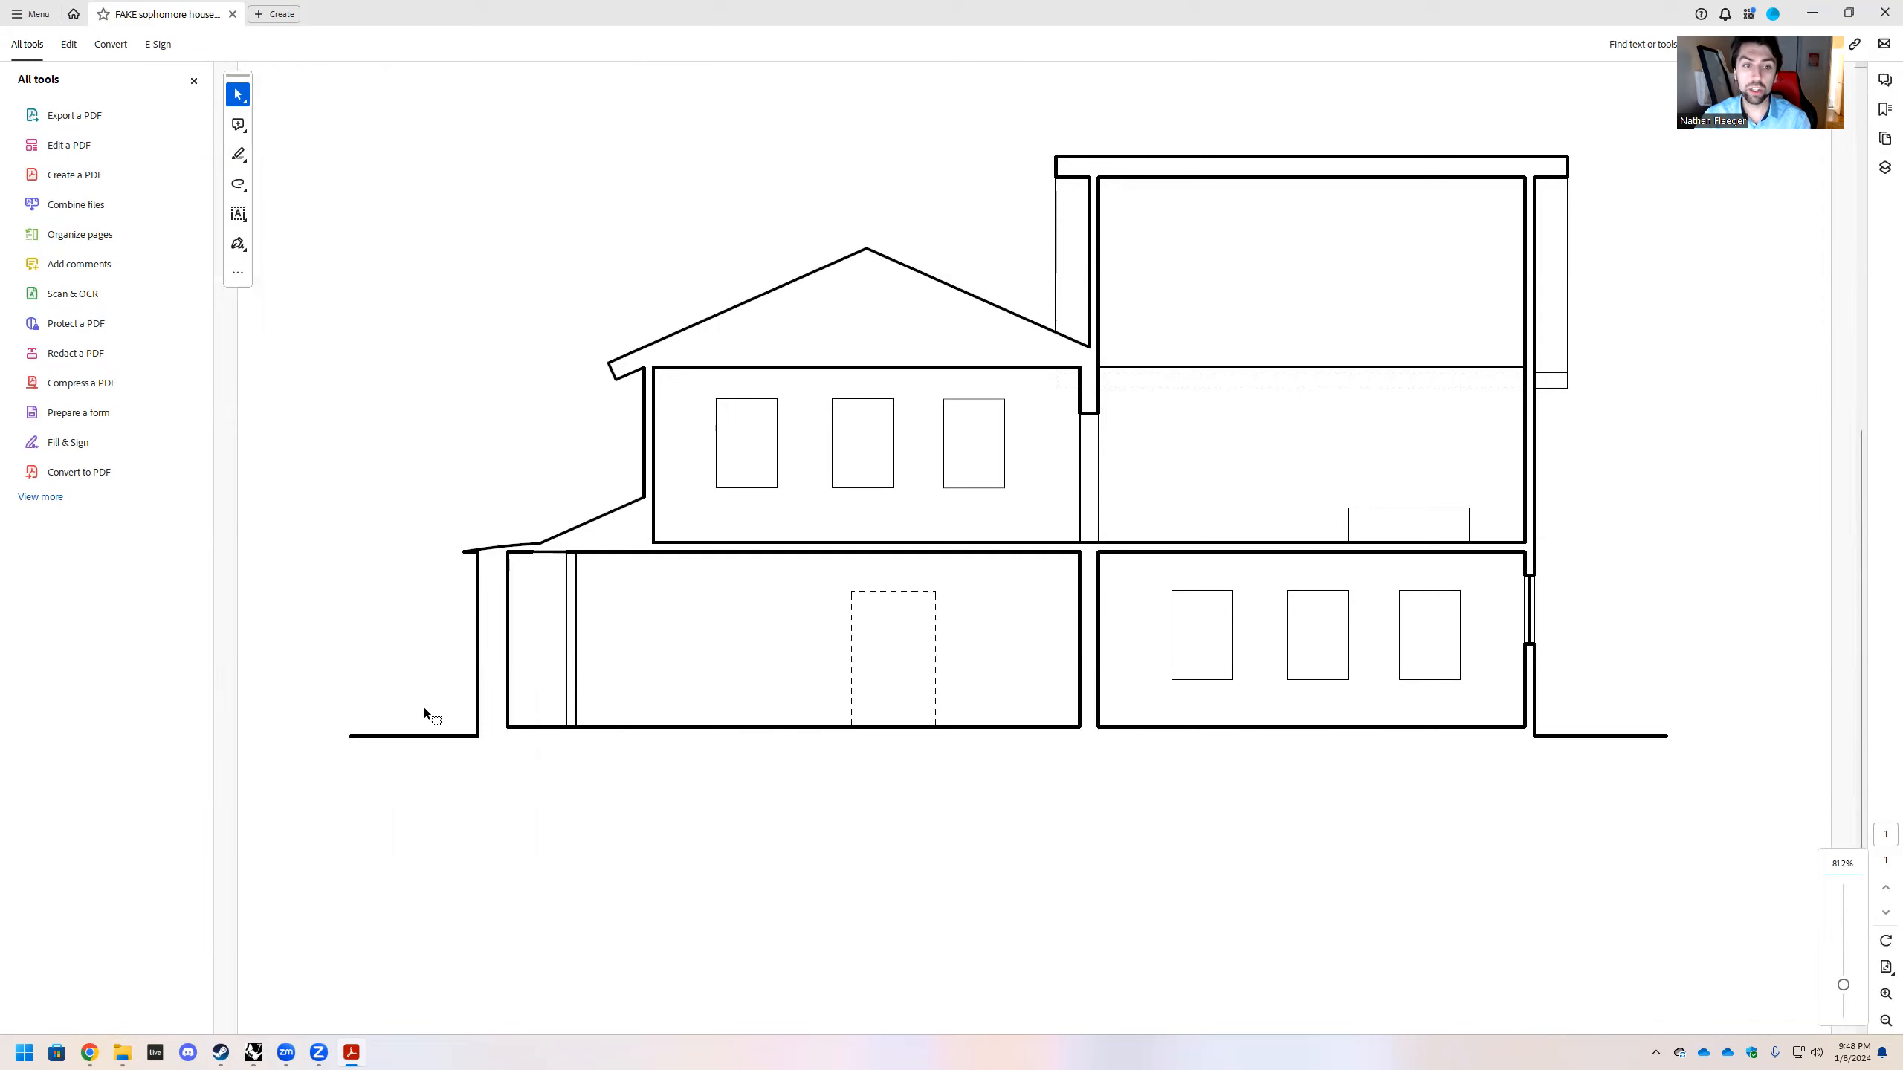
pyautogui.keyDown('ctrl'); pyautogui.scroll(-1, 862, 749); pyautogui.keyUp('ctrl')
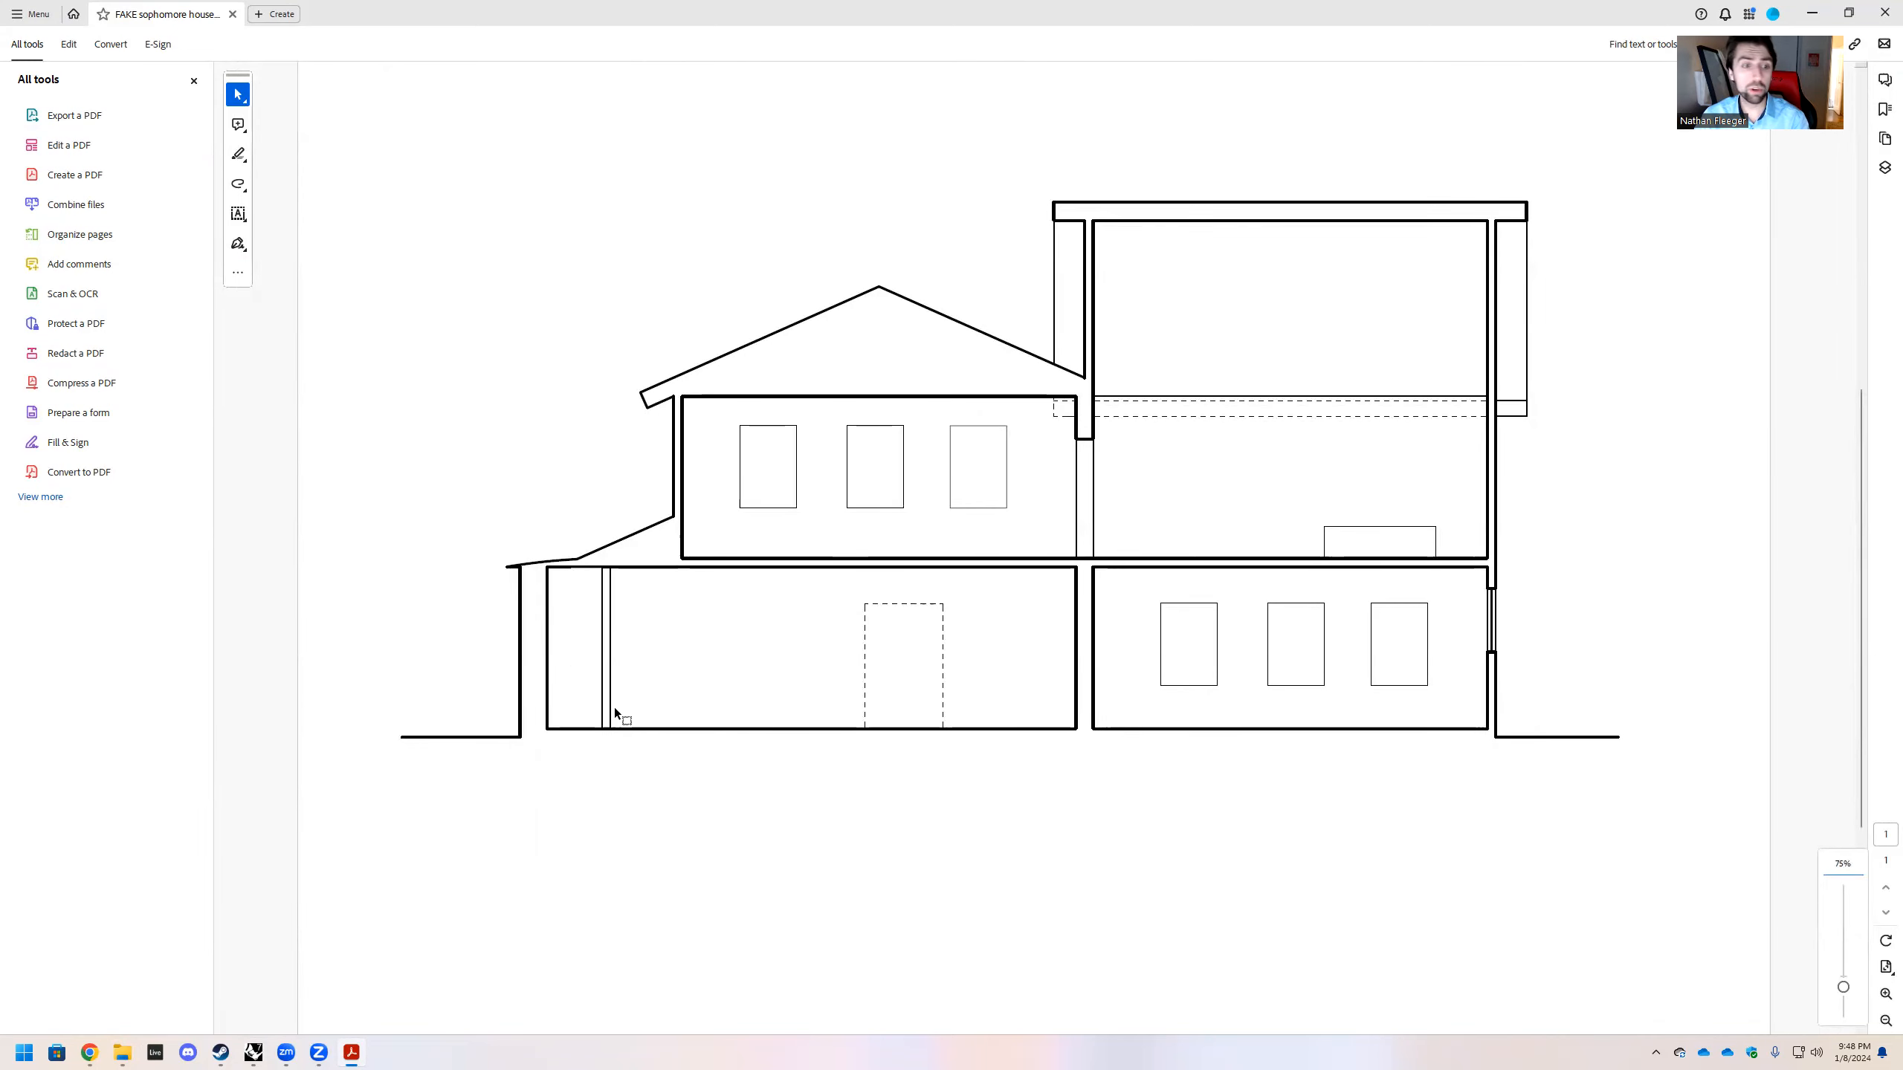
# Switch back to Rhino and return from the example section layout to the four model viewports
pyautogui.click(254, 1052)
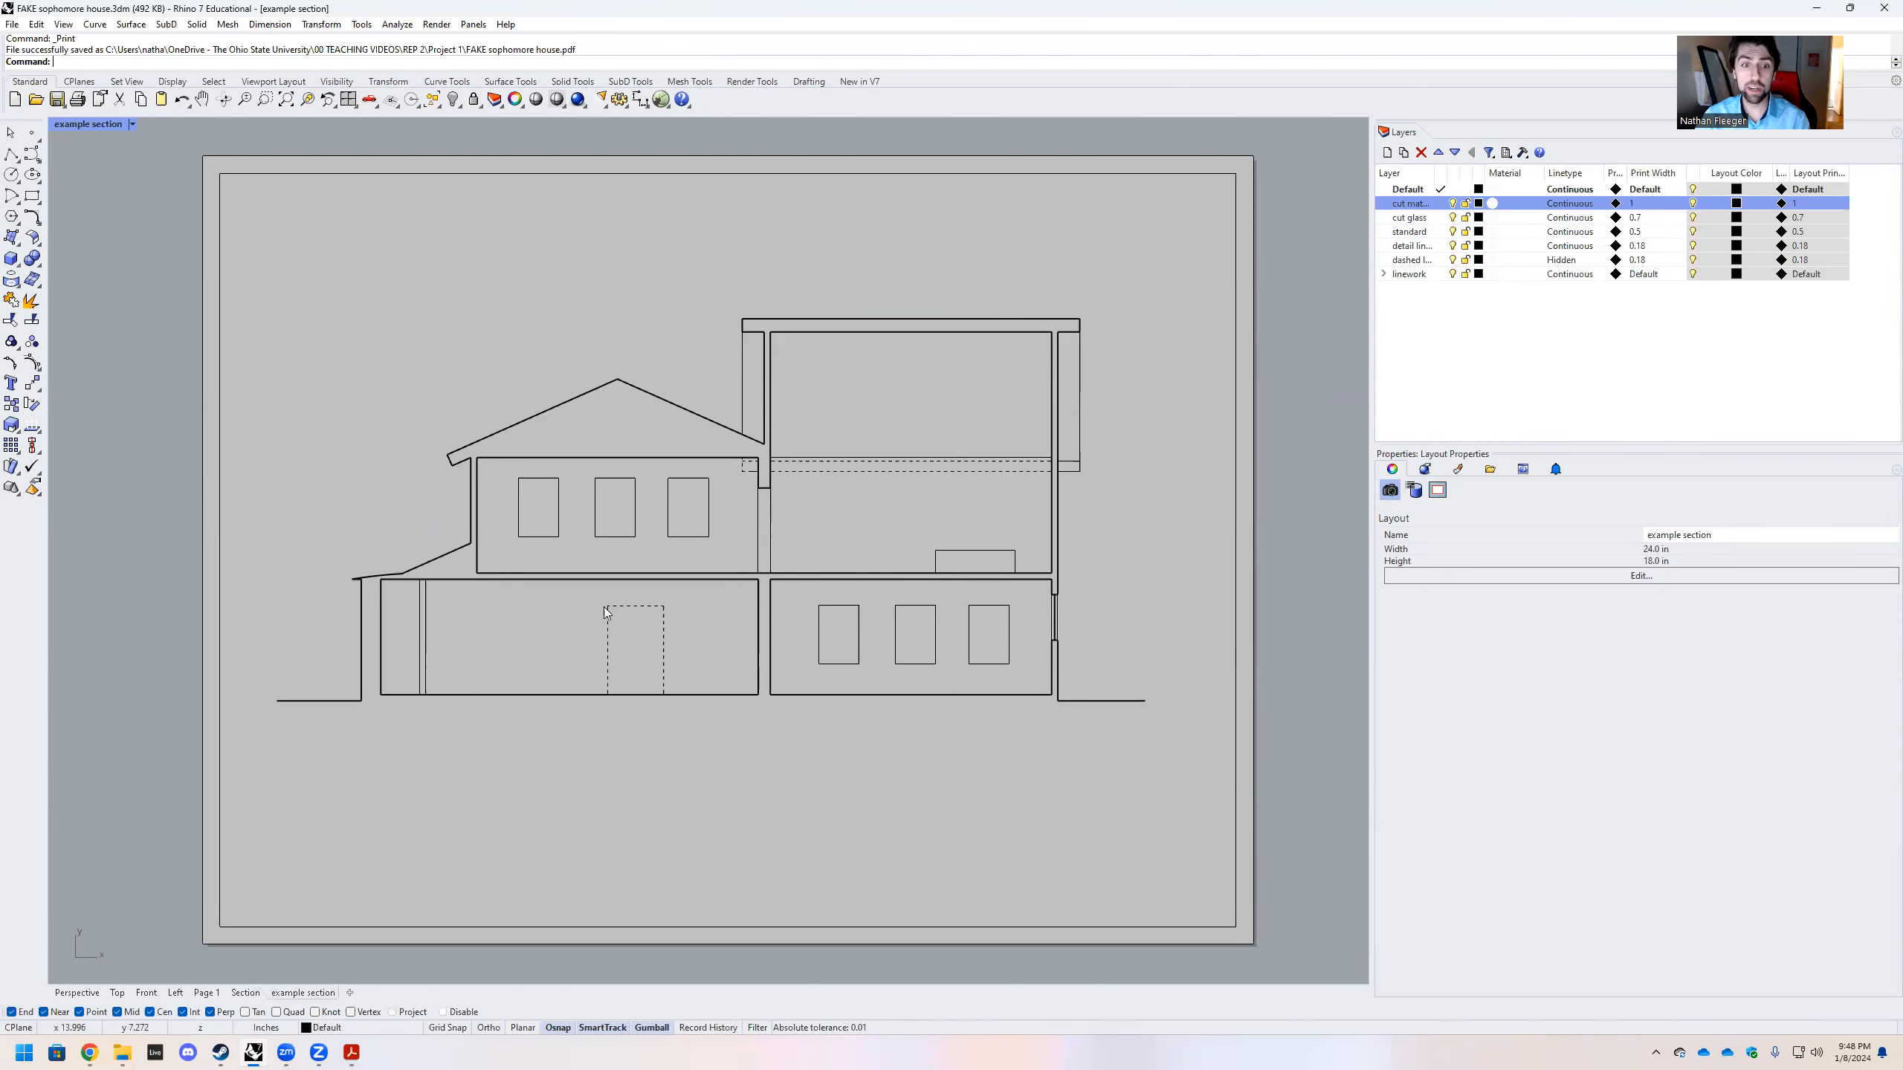
pyautogui.scroll(-5, 662, 700)
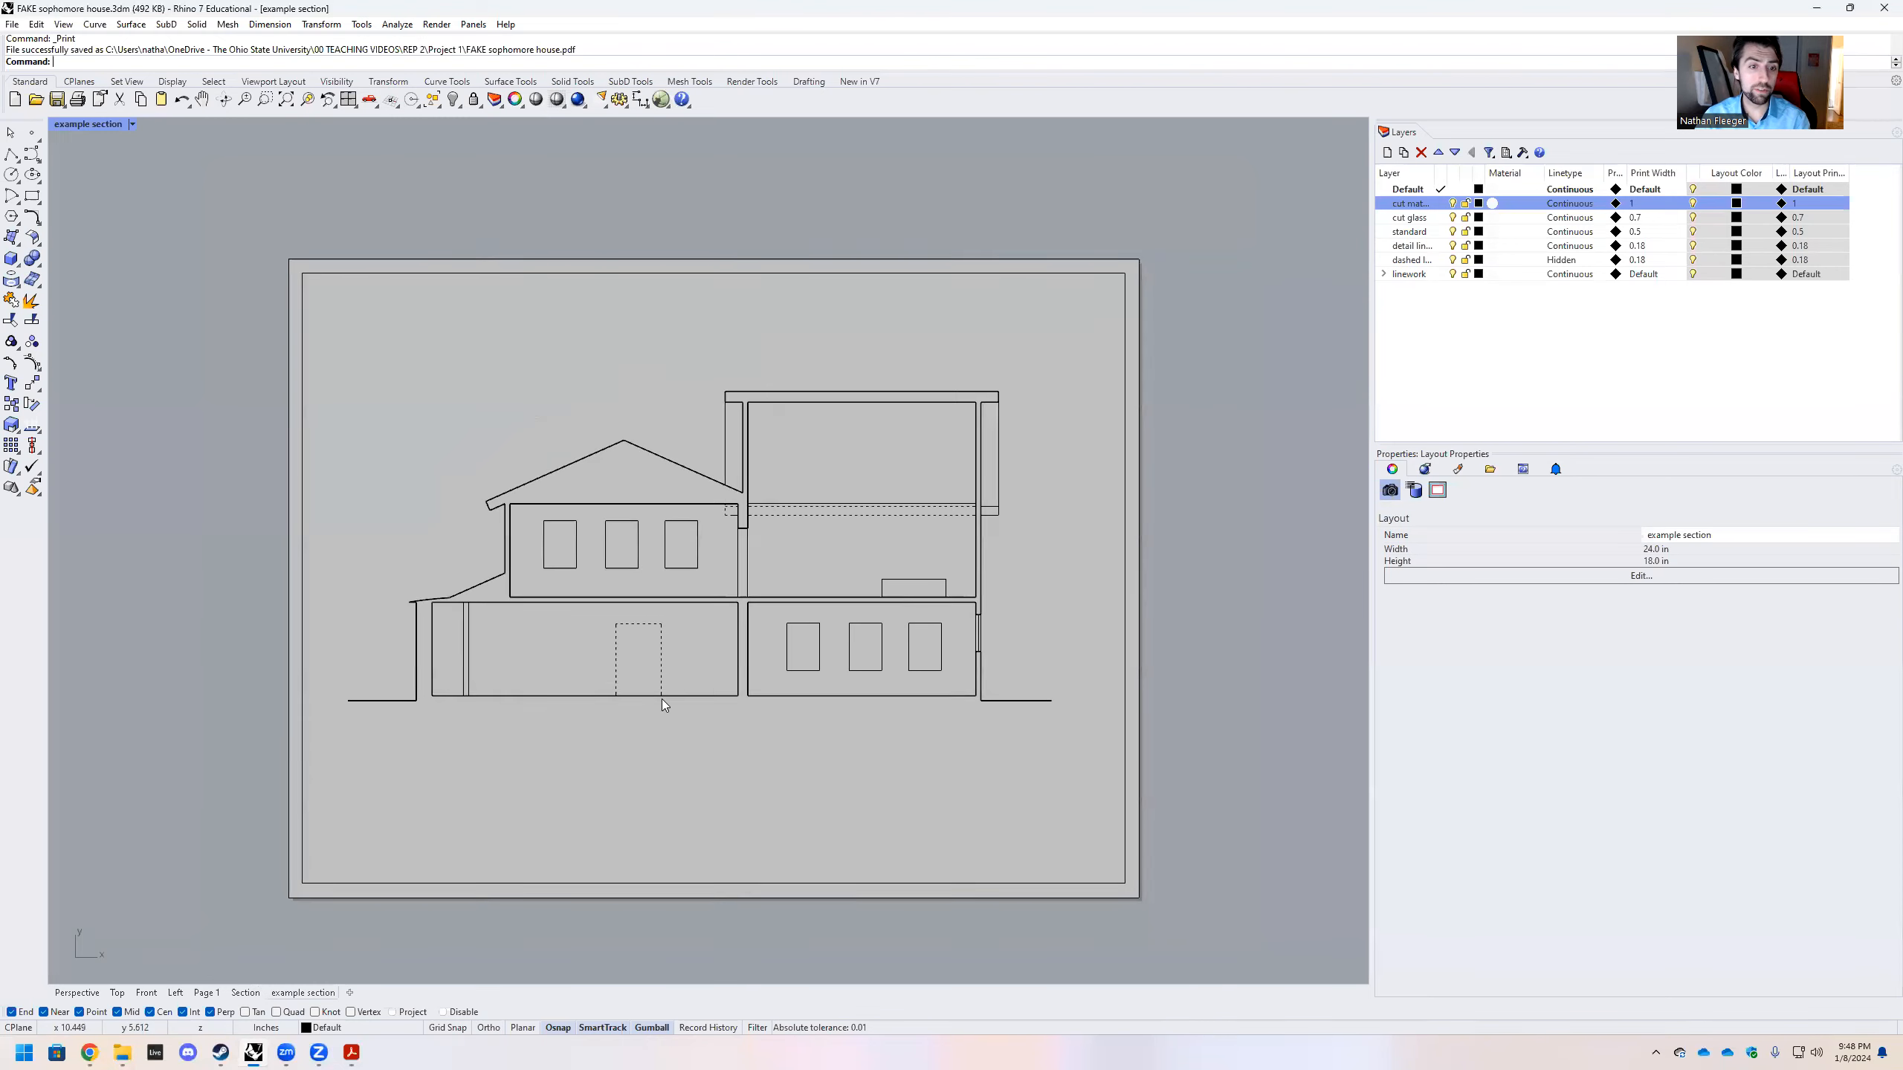
pyautogui.scroll(2, 721, 690)
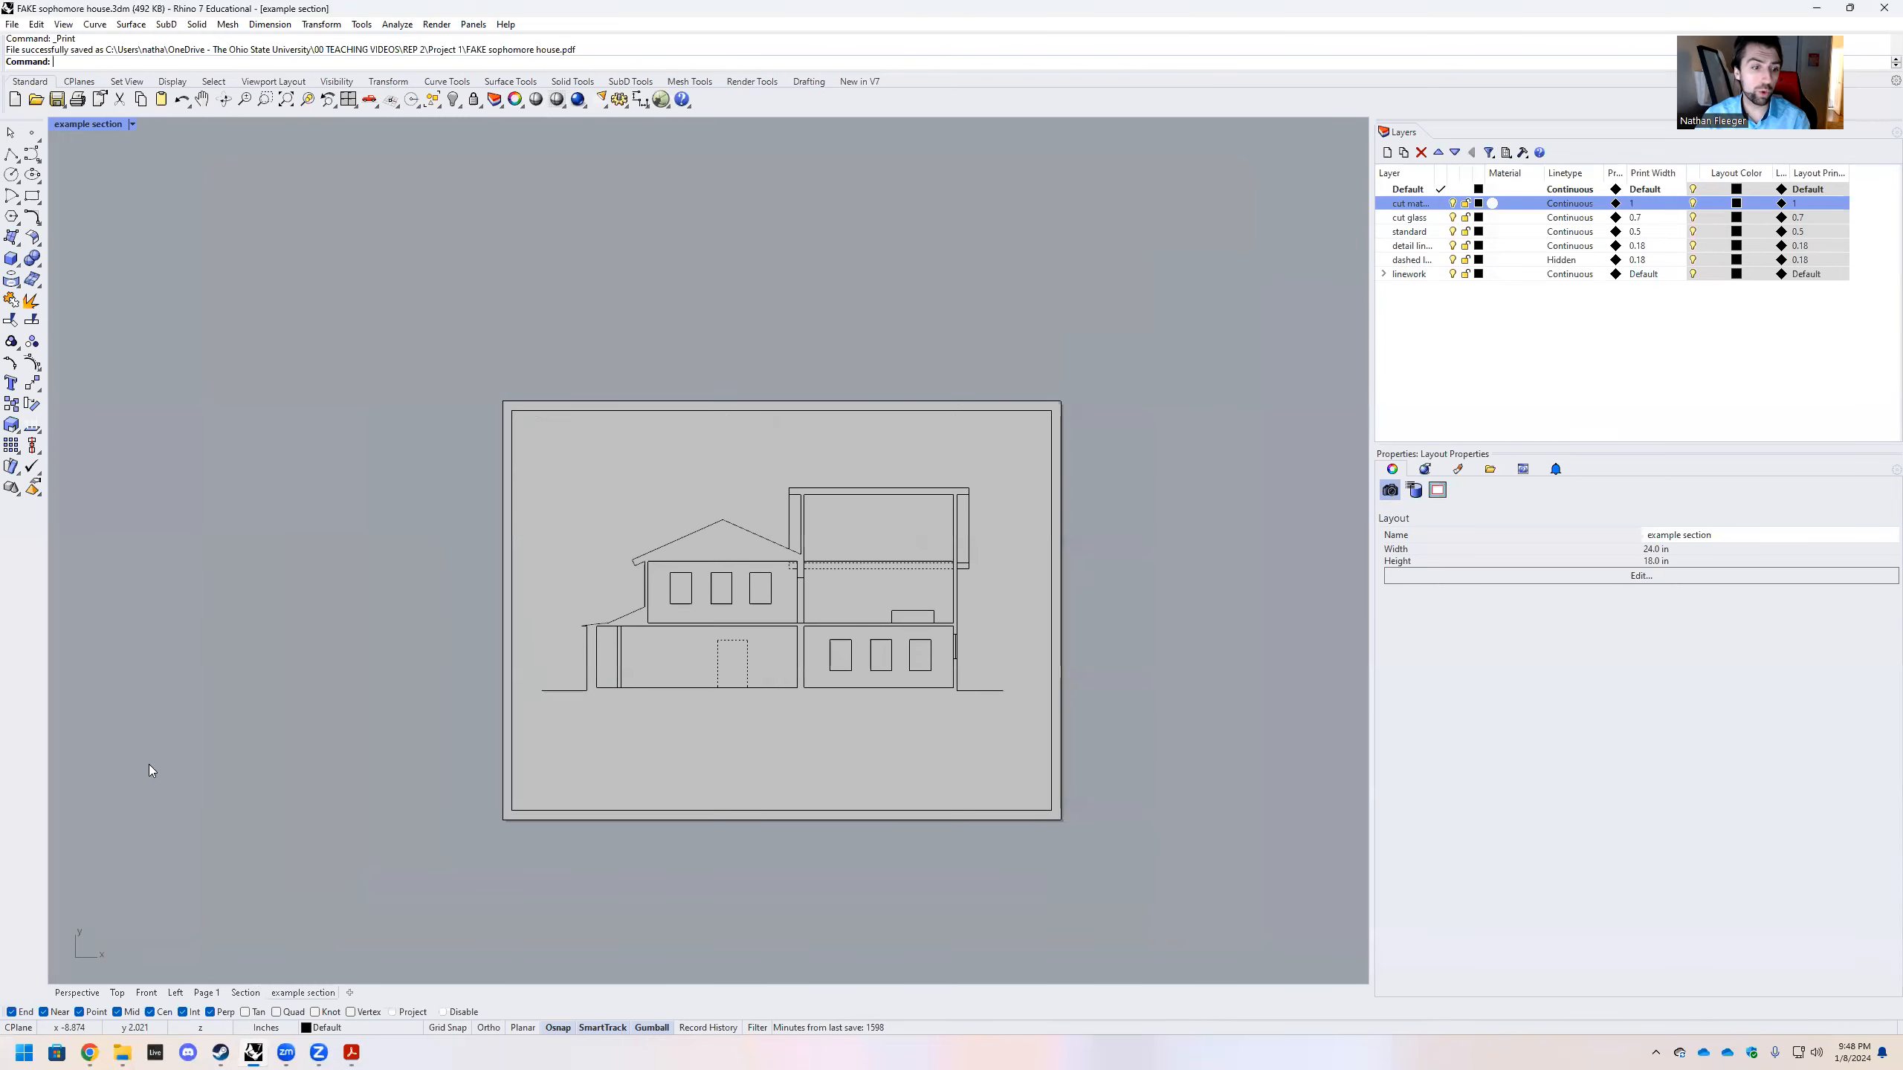
pyautogui.doubleClick(89, 126)
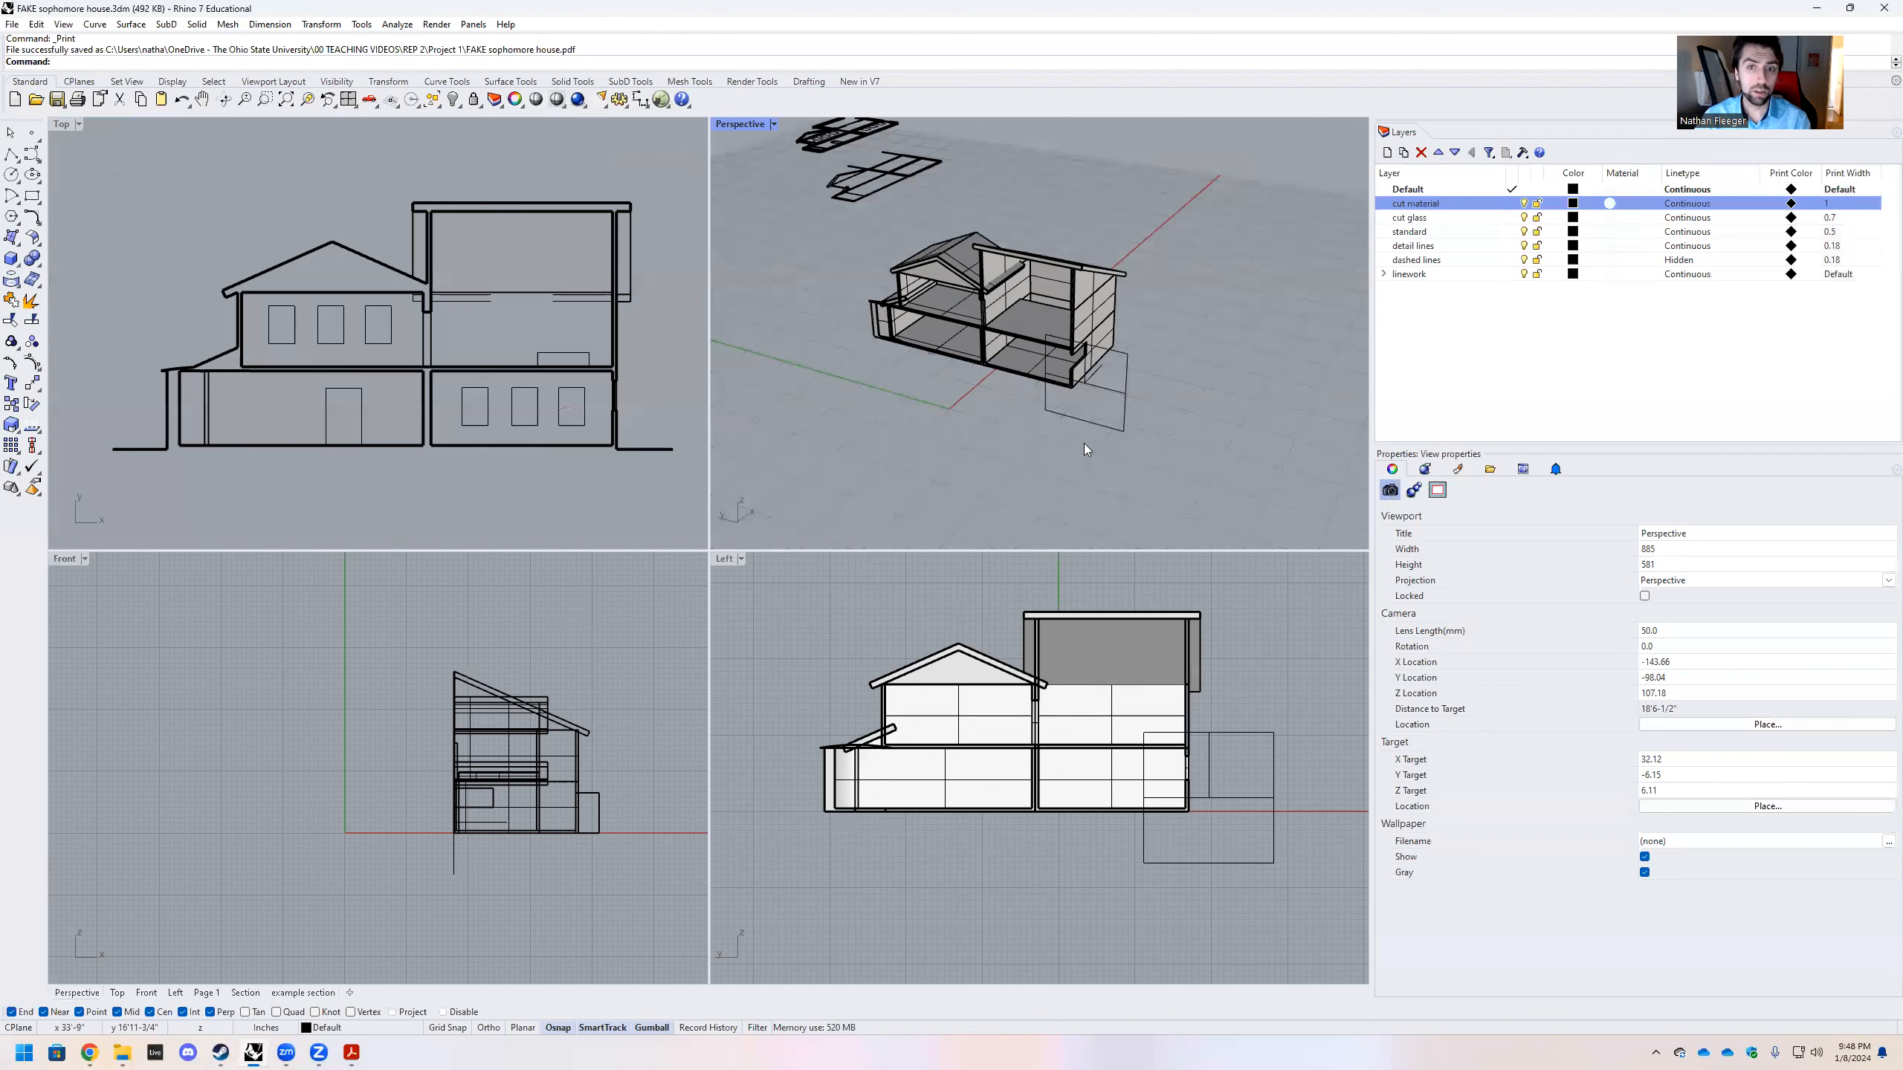
# Rotate the clipping plane from vertical to horizontal and raise it to cut through the ground-floor walls
pyautogui.click(1116, 425)
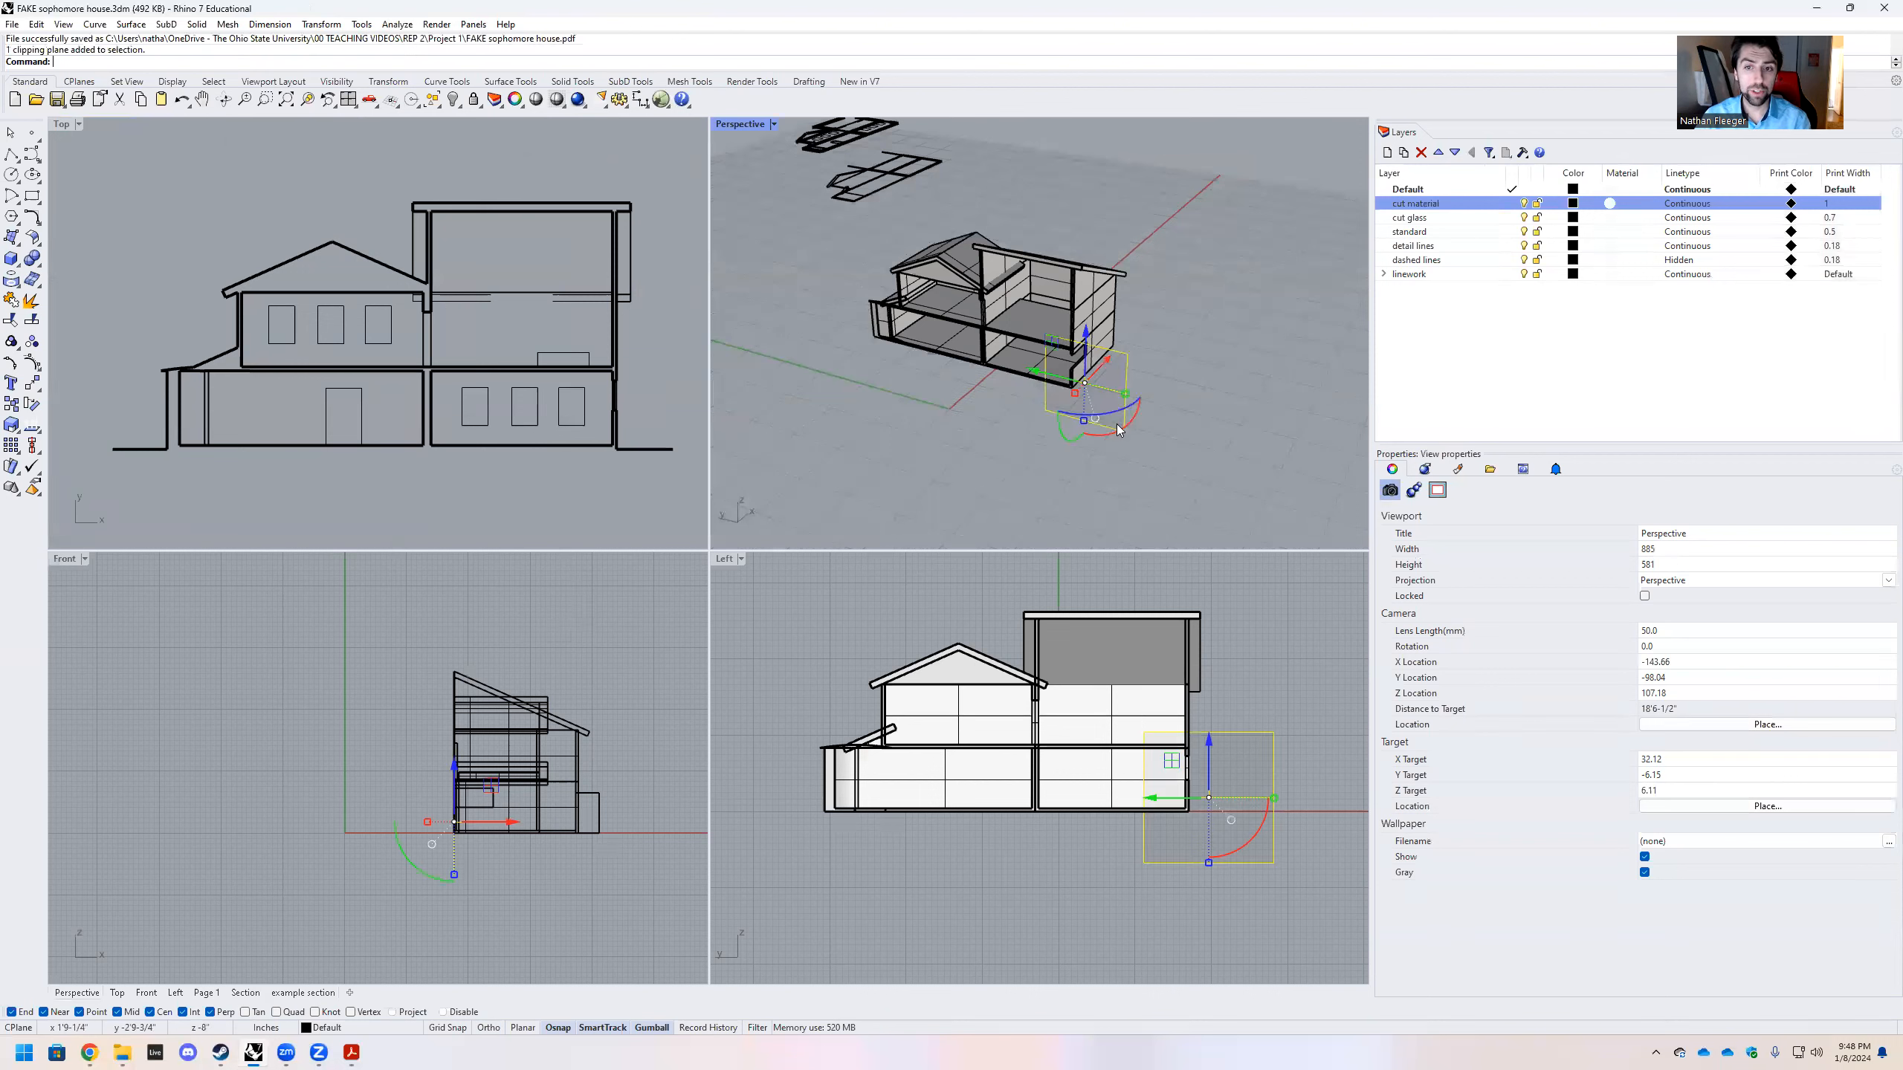
pyautogui.click(1070, 440)
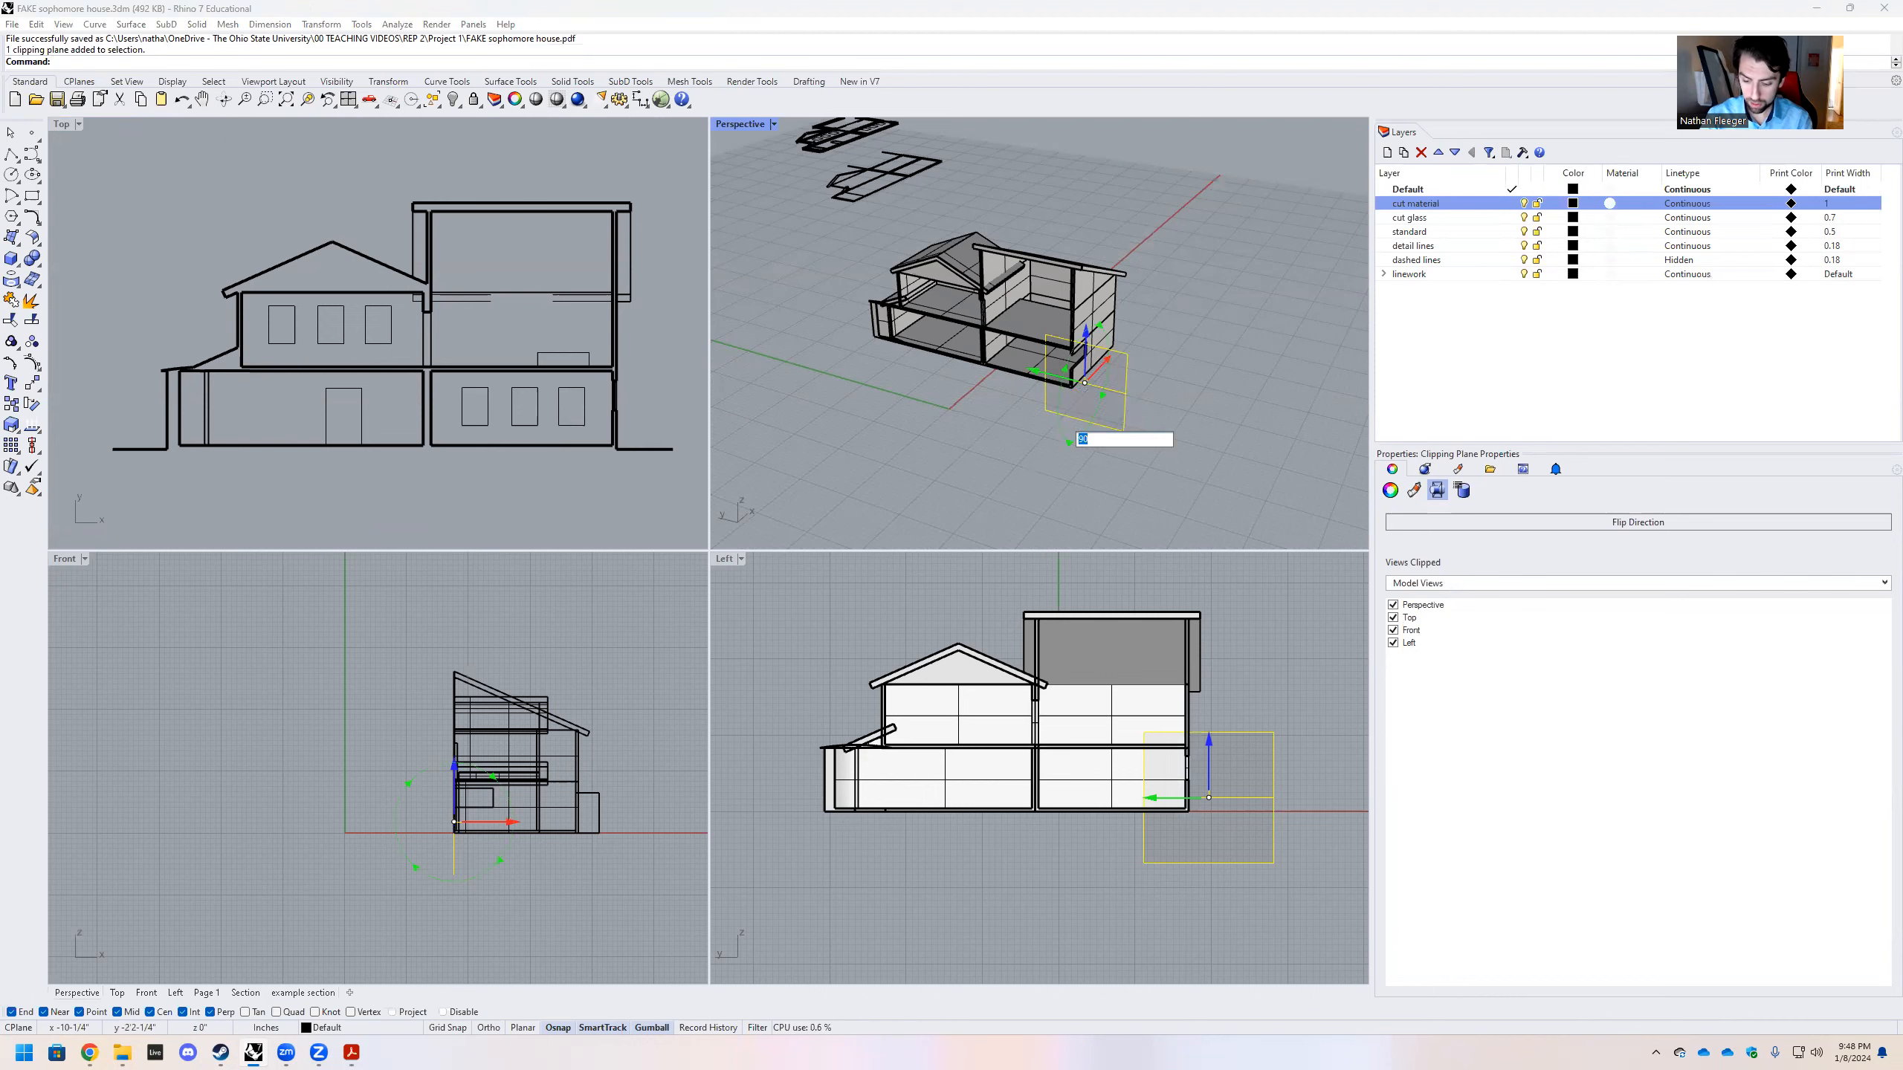
pyautogui.press('Return')
pyautogui.moveTo(1082, 411); pyautogui.dragTo(1082, 394)
# Create a Make2D plan drawing of the horizontally cut house and its clipping plane from the Top view
pyautogui.scroll(-5, 472, 307)
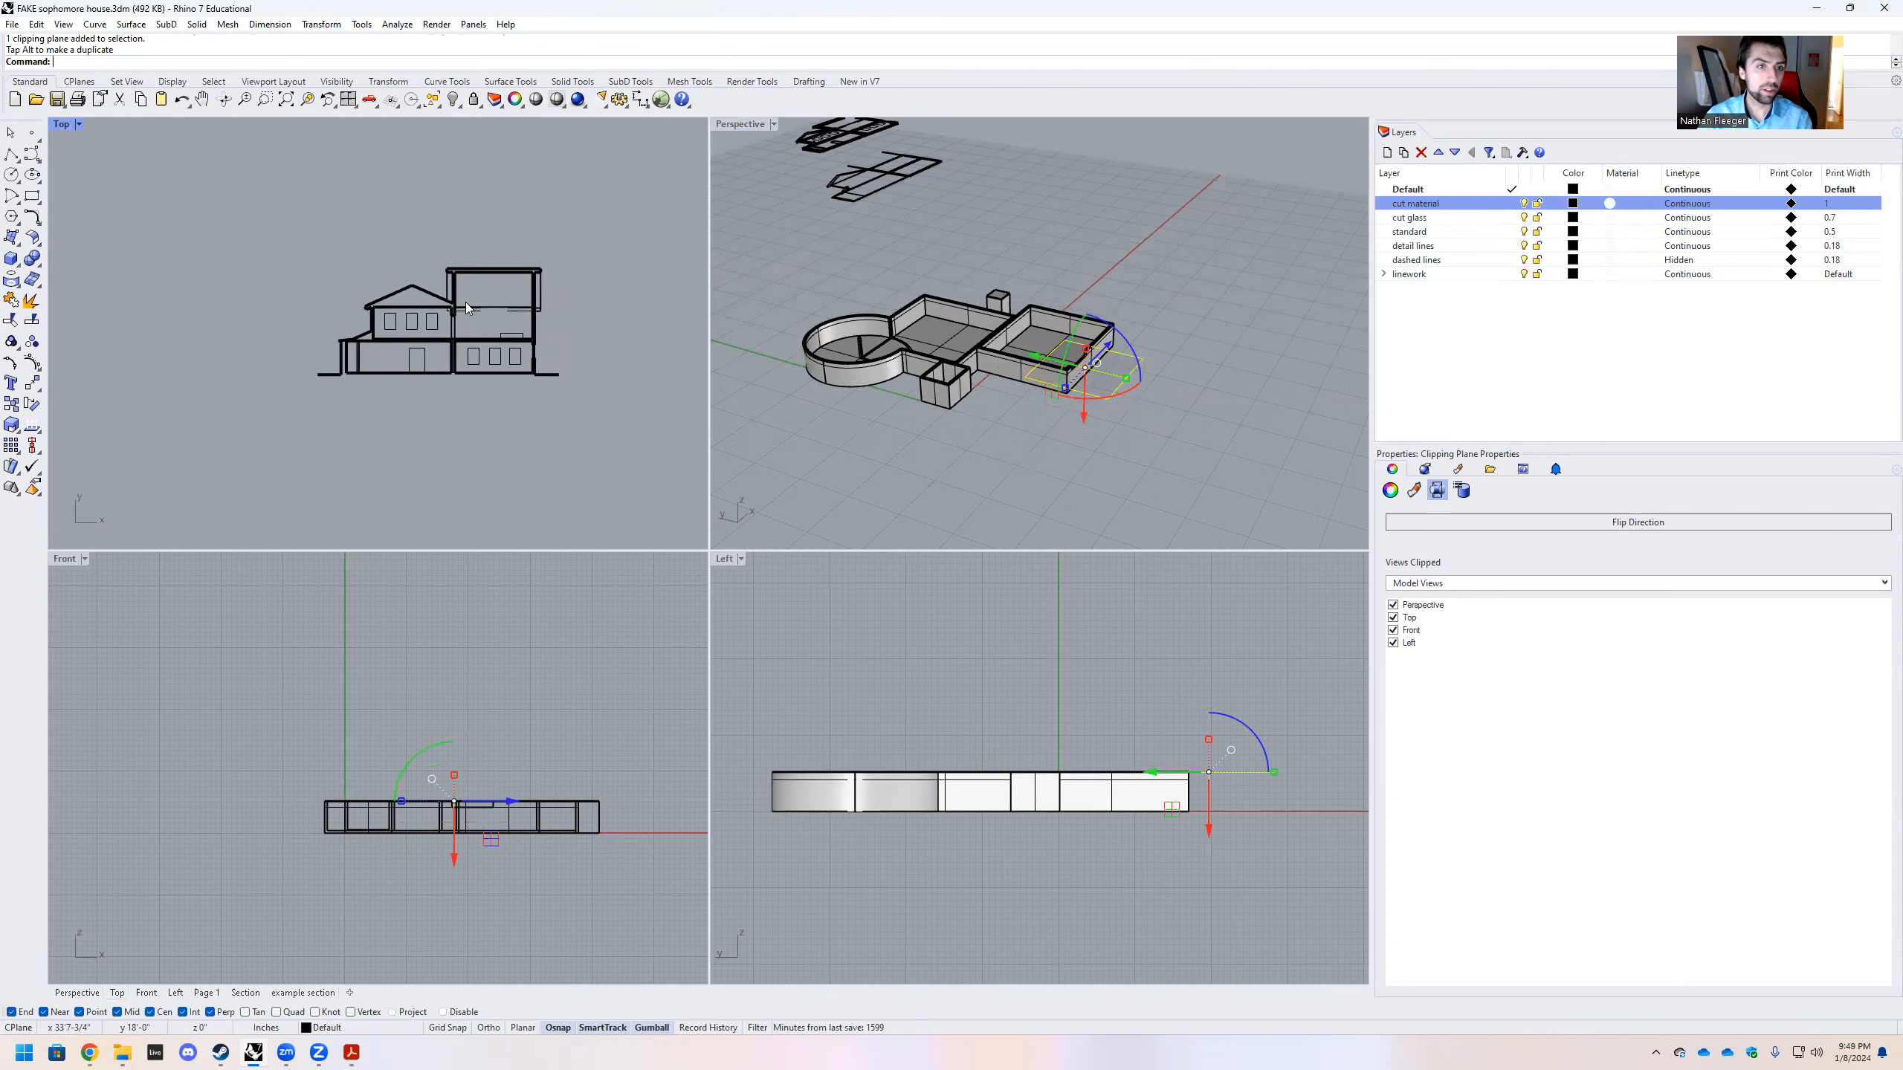
pyautogui.scroll(-4, 427, 297)
pyautogui.scroll(15, 225, 405)
pyautogui.moveTo(283, 210); pyautogui.dragTo(517, 517)
pyautogui.write('Make2D')
pyautogui.press('Return')
pyautogui.press('Return')
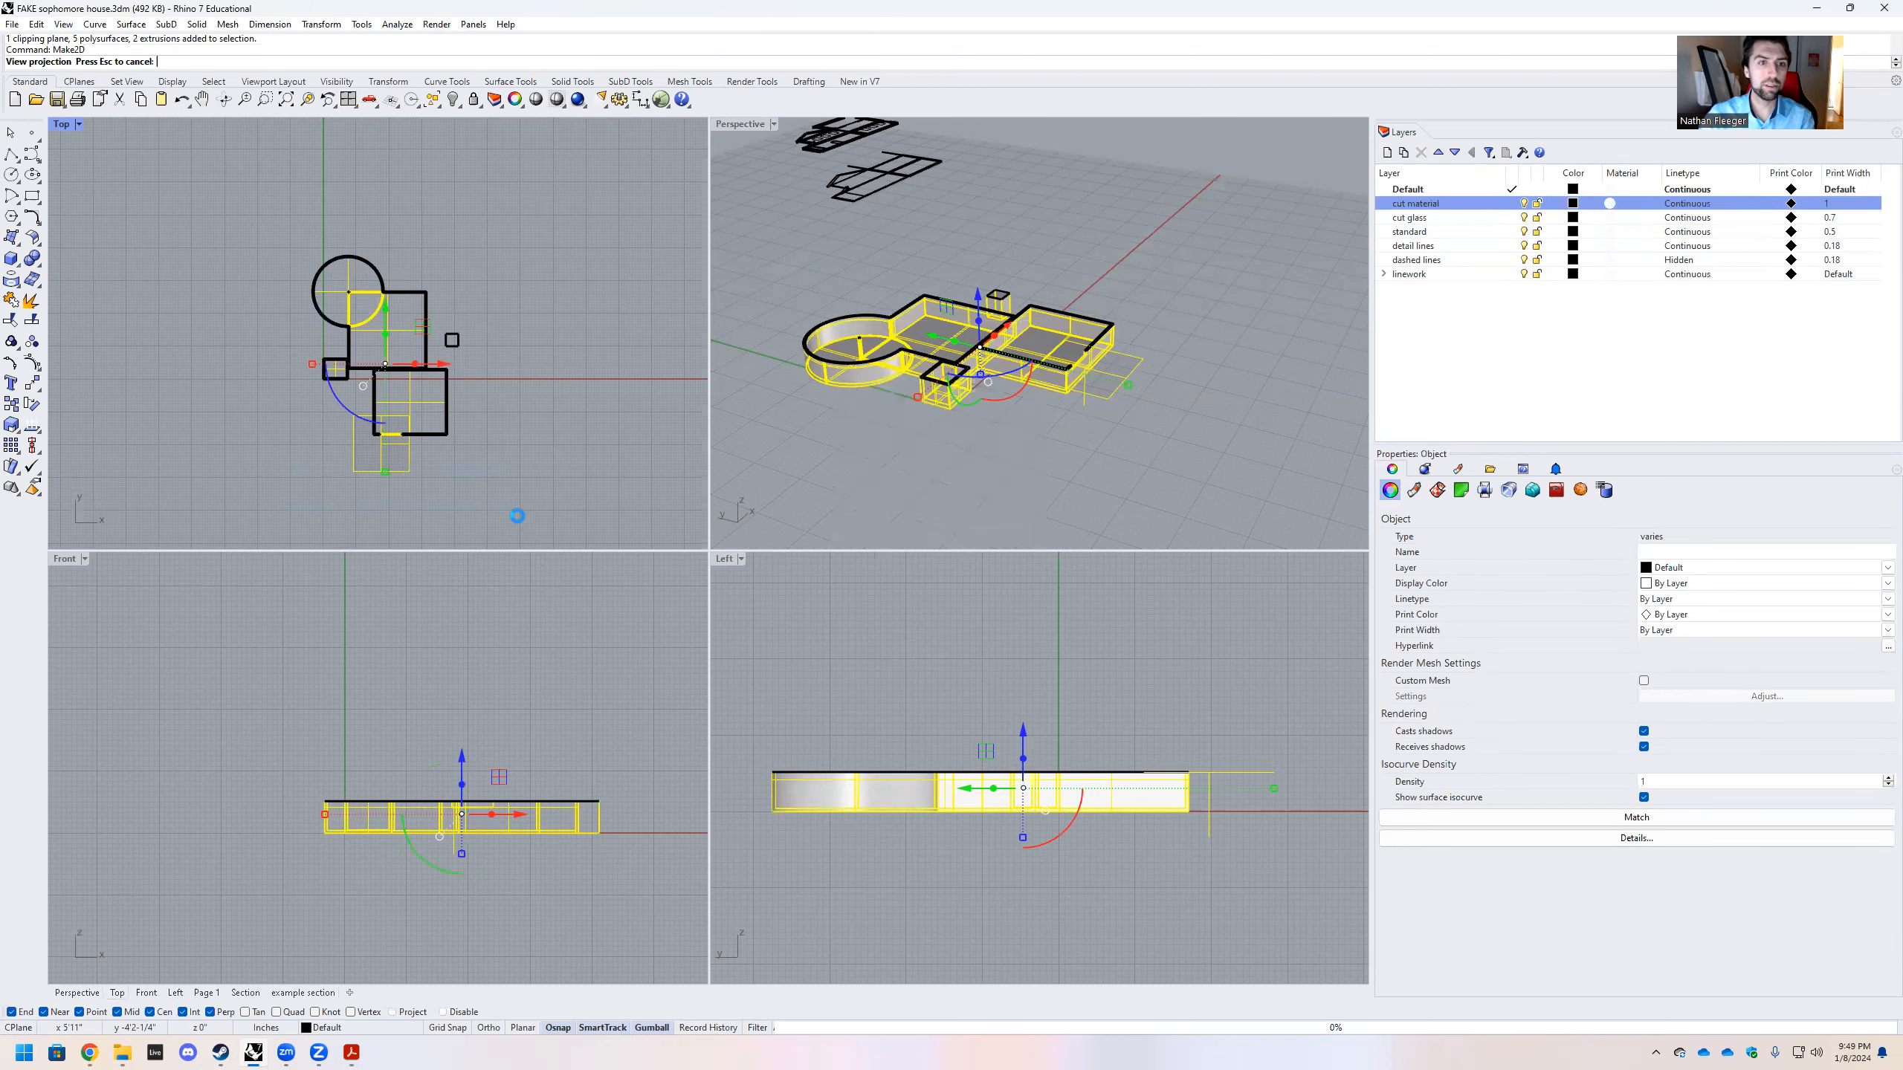
# Move the grouped plan linework away from the model beside the section drawings, deselect it and inspect the round room's wall junction
pyautogui.scroll(-4, 213, 356)
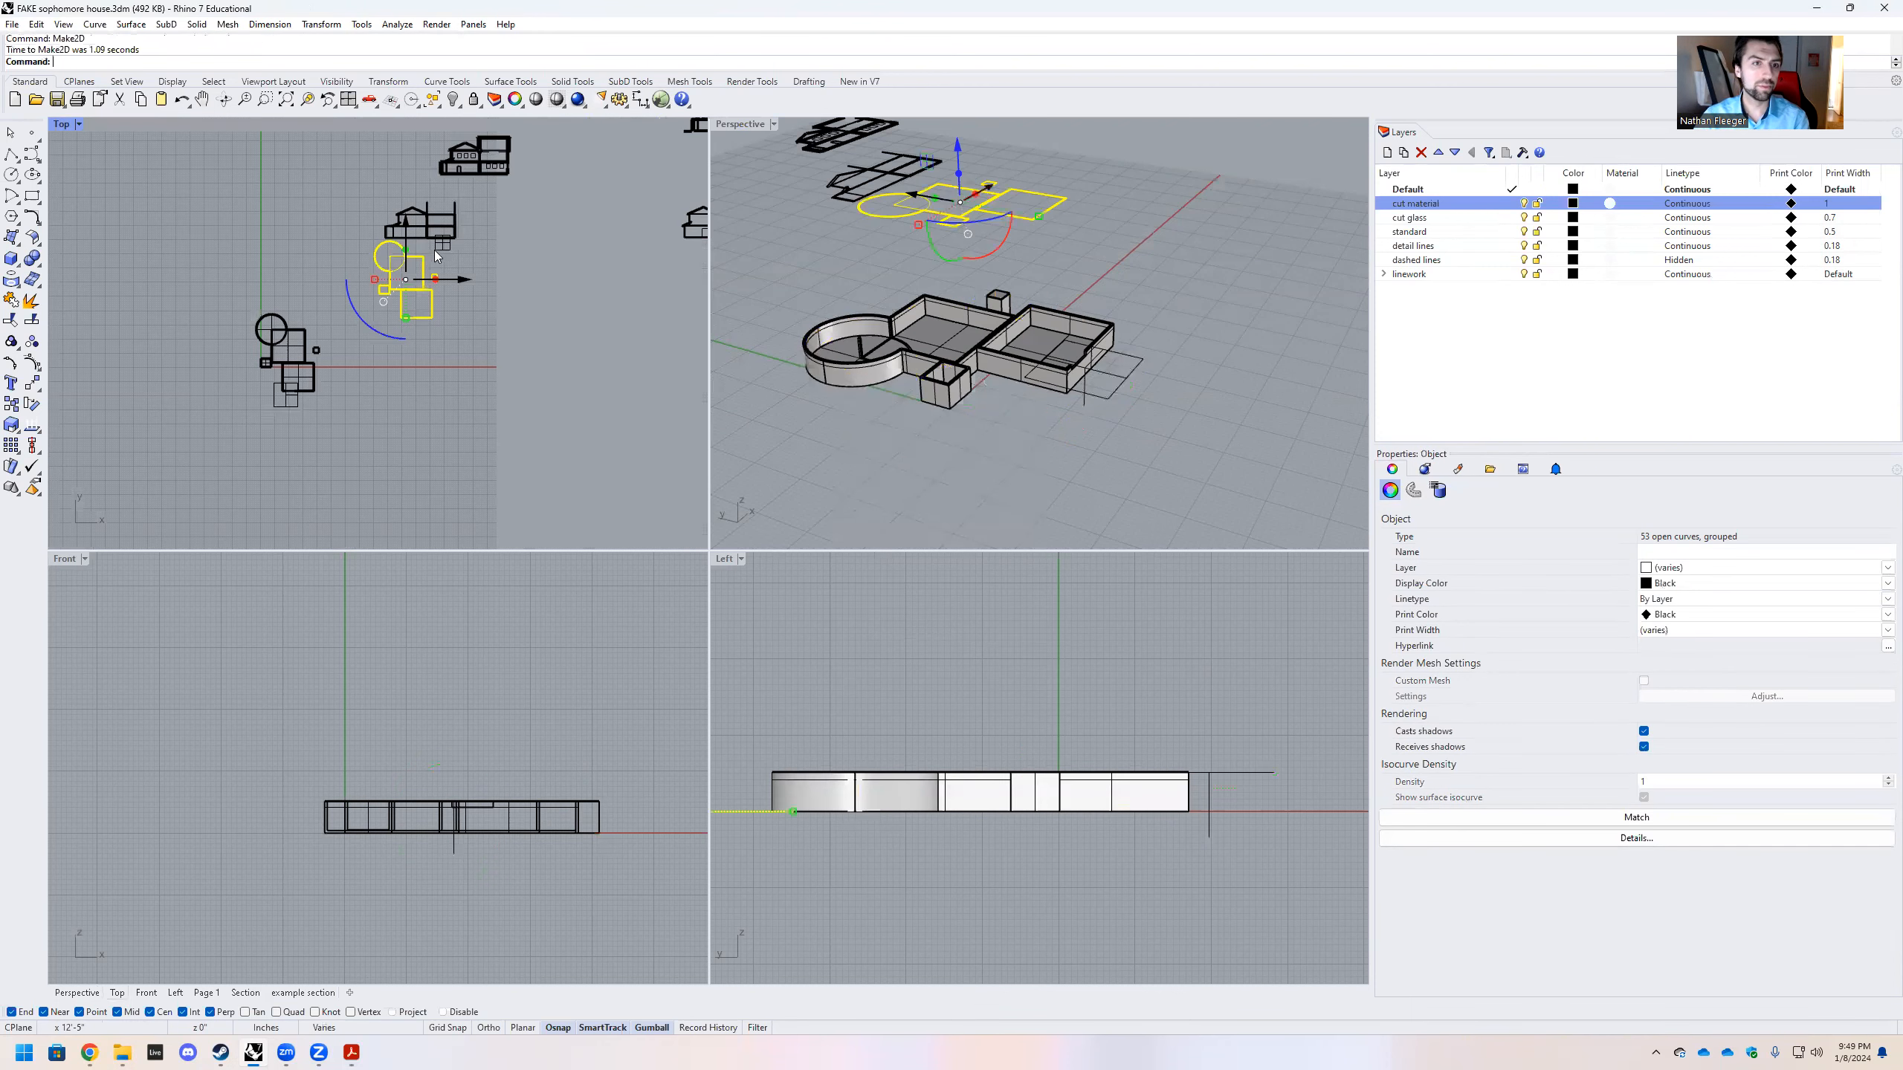
pyautogui.moveTo(435, 250); pyautogui.dragTo(592, 352)
pyautogui.scroll(-4, 305, 362)
pyautogui.moveTo(630, 264); pyautogui.dragTo(630, 267)
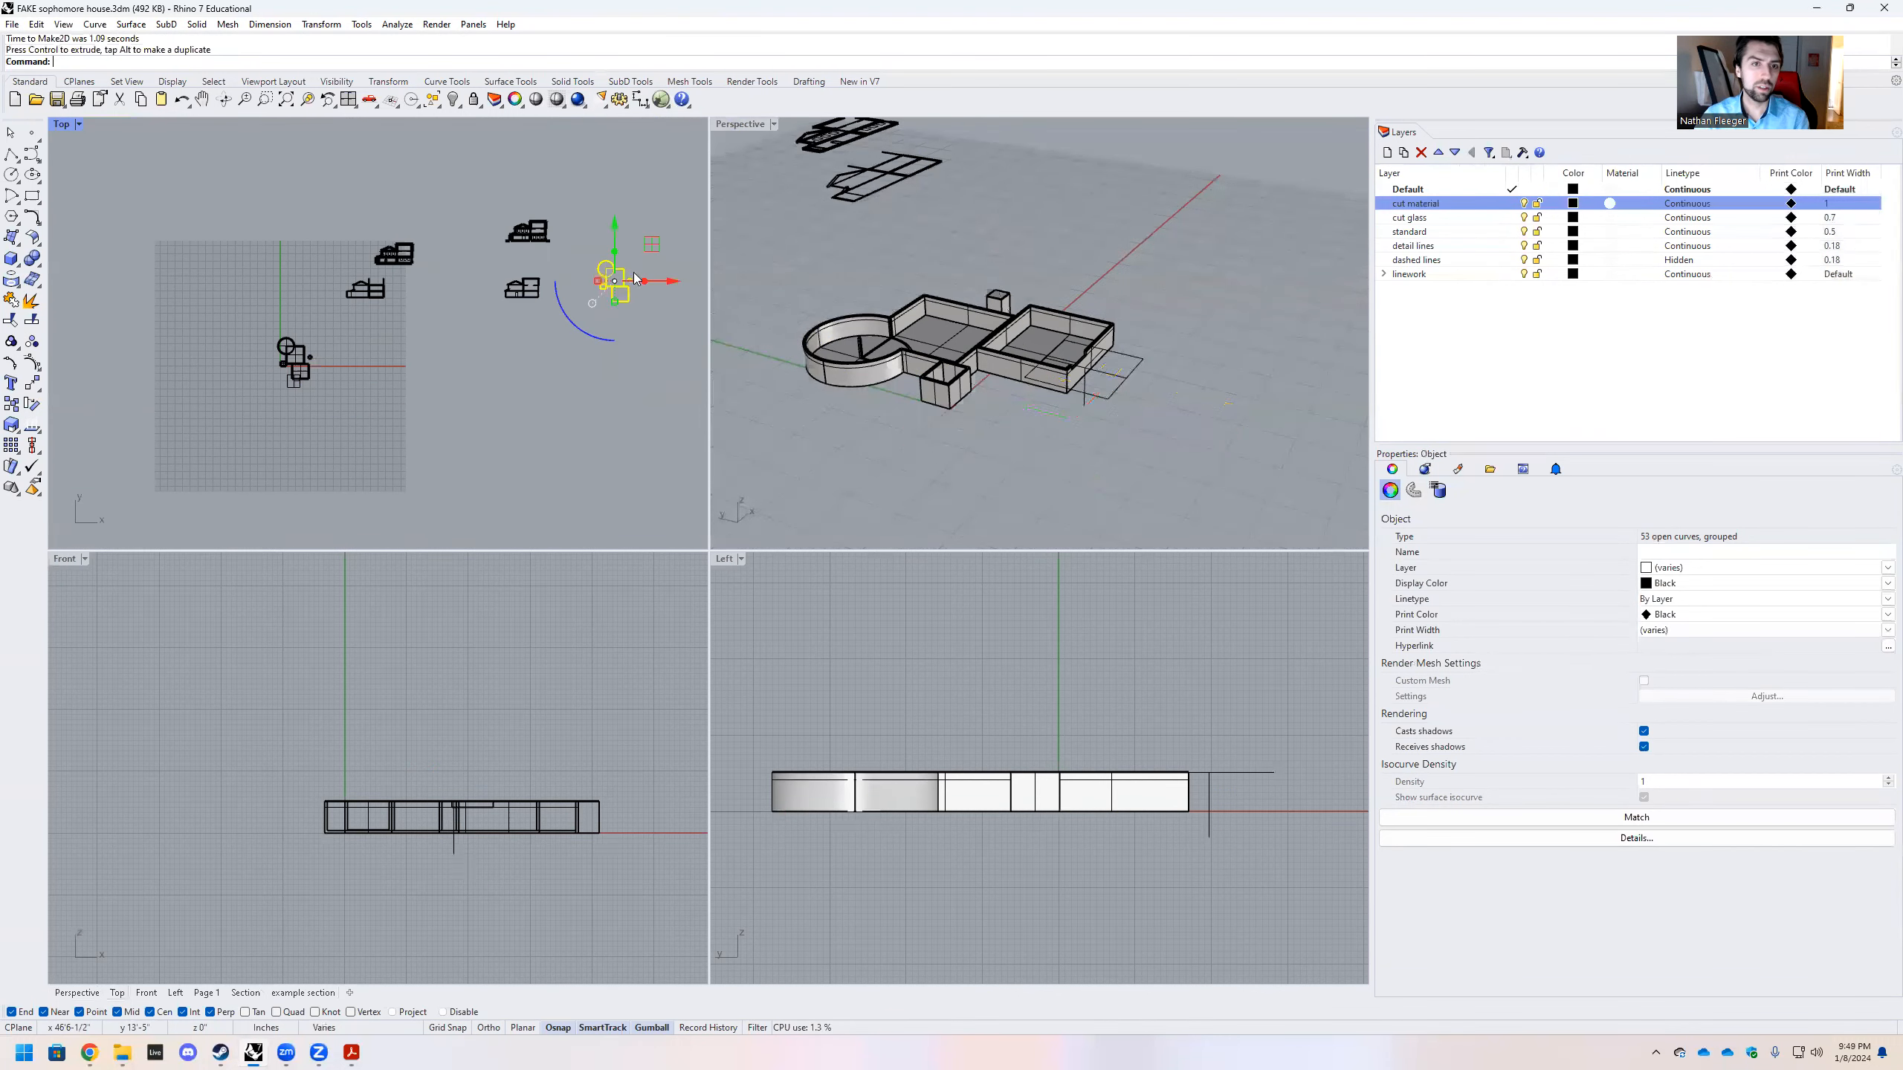
pyautogui.scroll(15, 630, 269)
pyautogui.click(604, 249)
pyautogui.scroll(7, 299, 194)
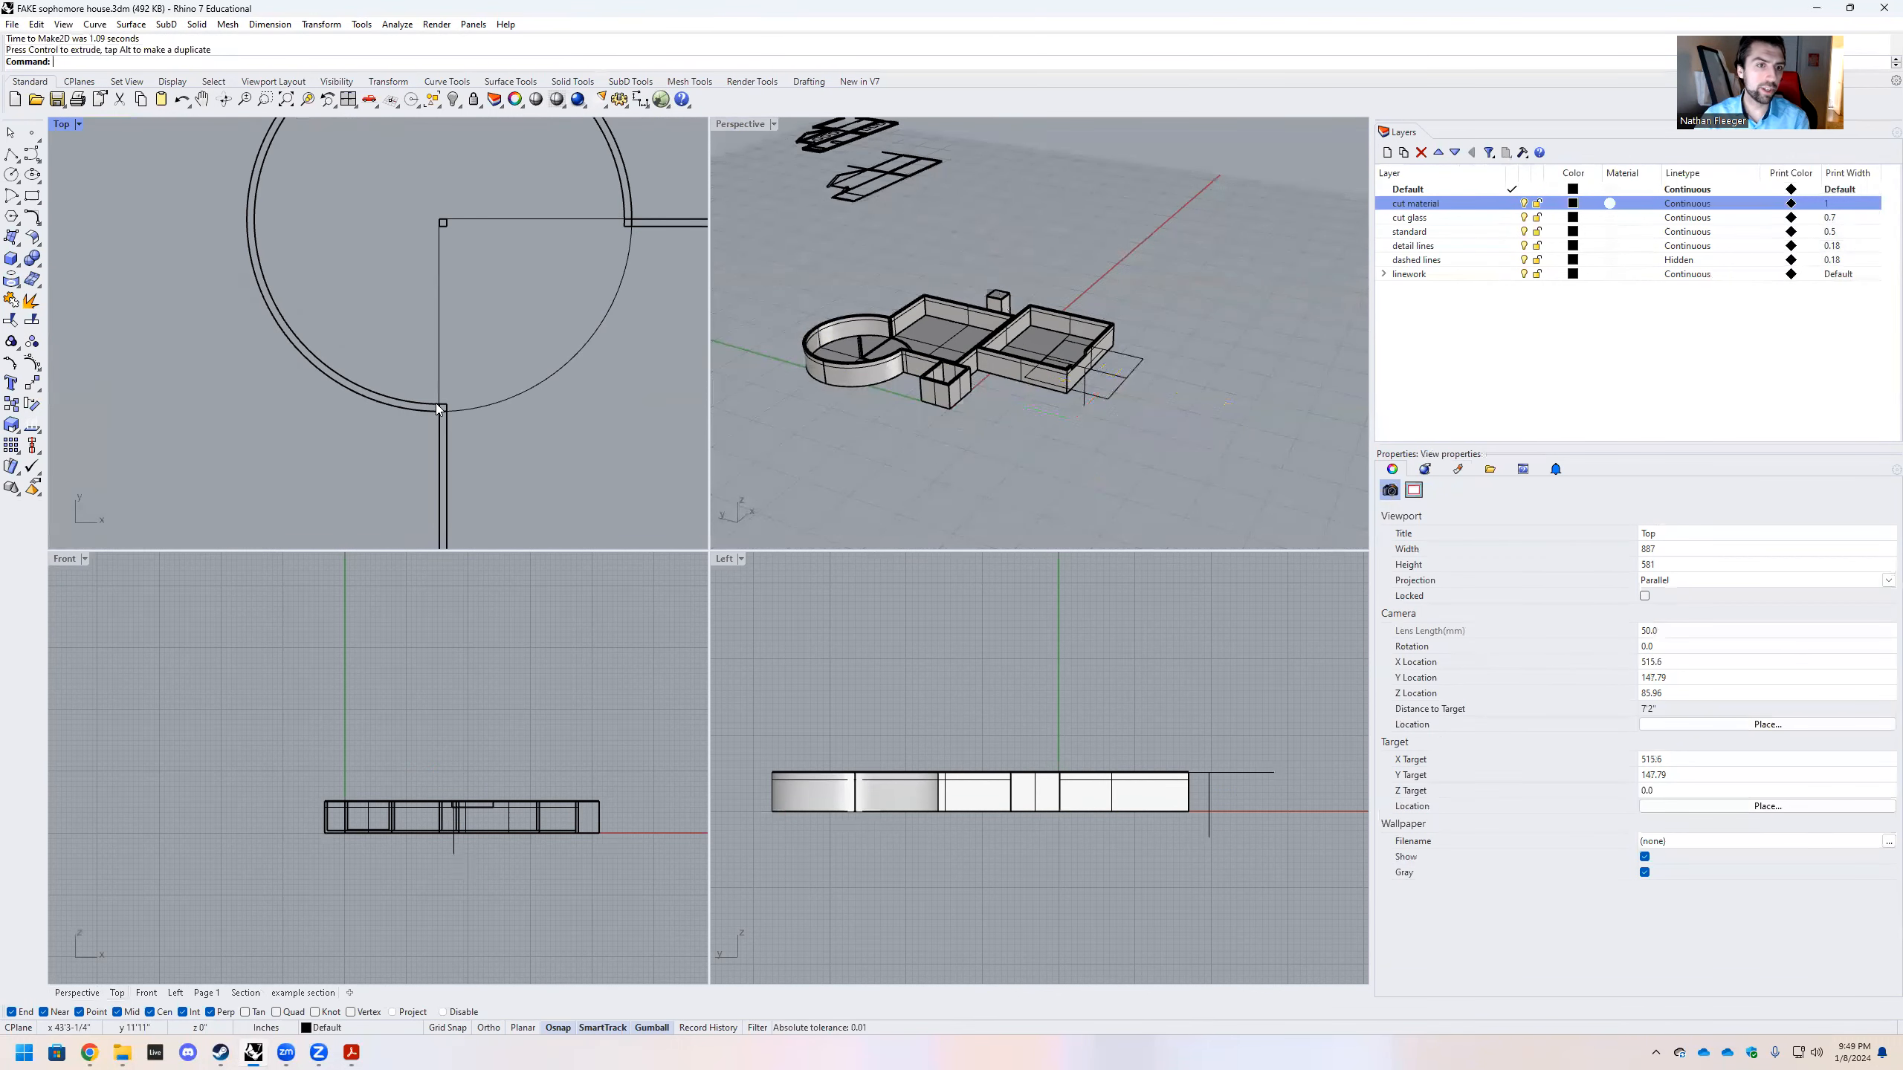
pyautogui.scroll(-5, 416, 395)
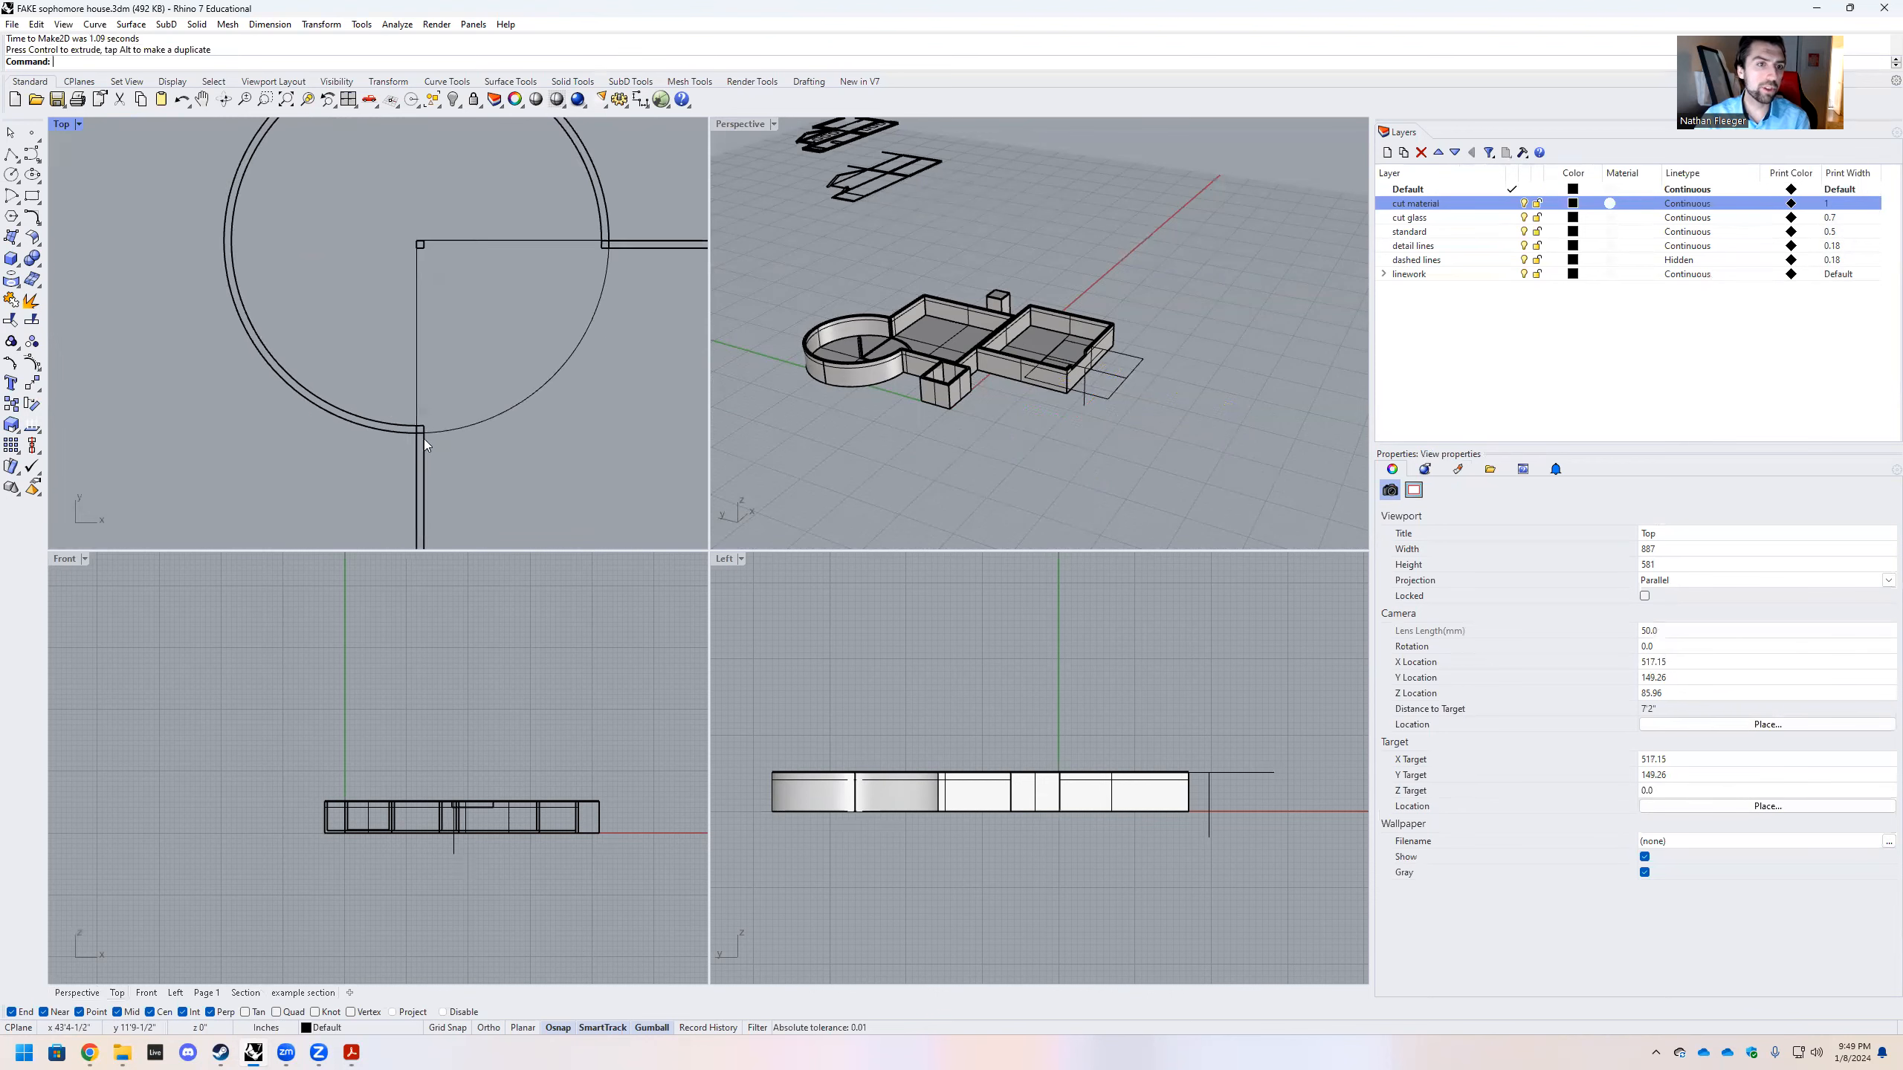
# Examine the plan linework, checking the wall junctions around the round room, the small side room and the two square rooms
pyautogui.scroll(5, 517, 349)
pyautogui.scroll(1, 507, 334)
pyautogui.scroll(-3, 419, 352)
pyautogui.scroll(-3, 417, 353)
pyautogui.scroll(7, 389, 492)
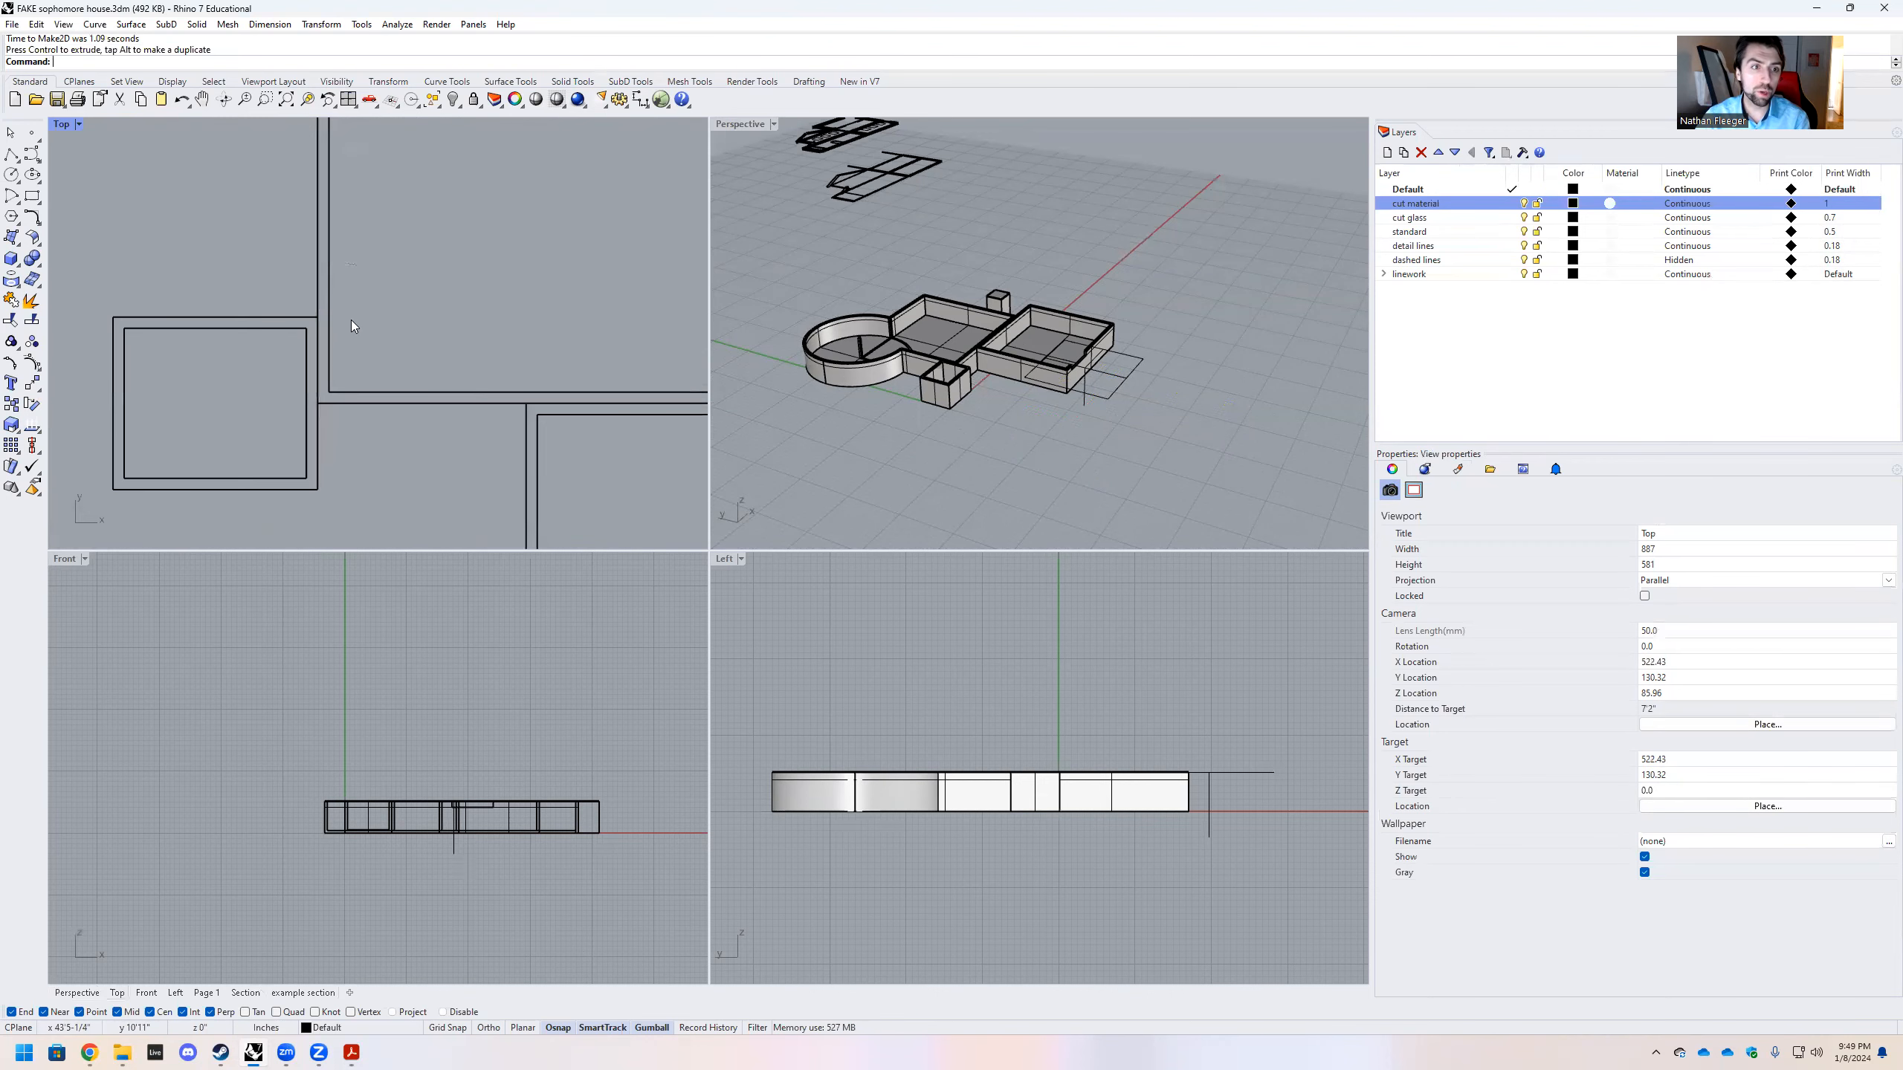
pyautogui.scroll(4, 339, 361)
pyautogui.scroll(-3, 284, 333)
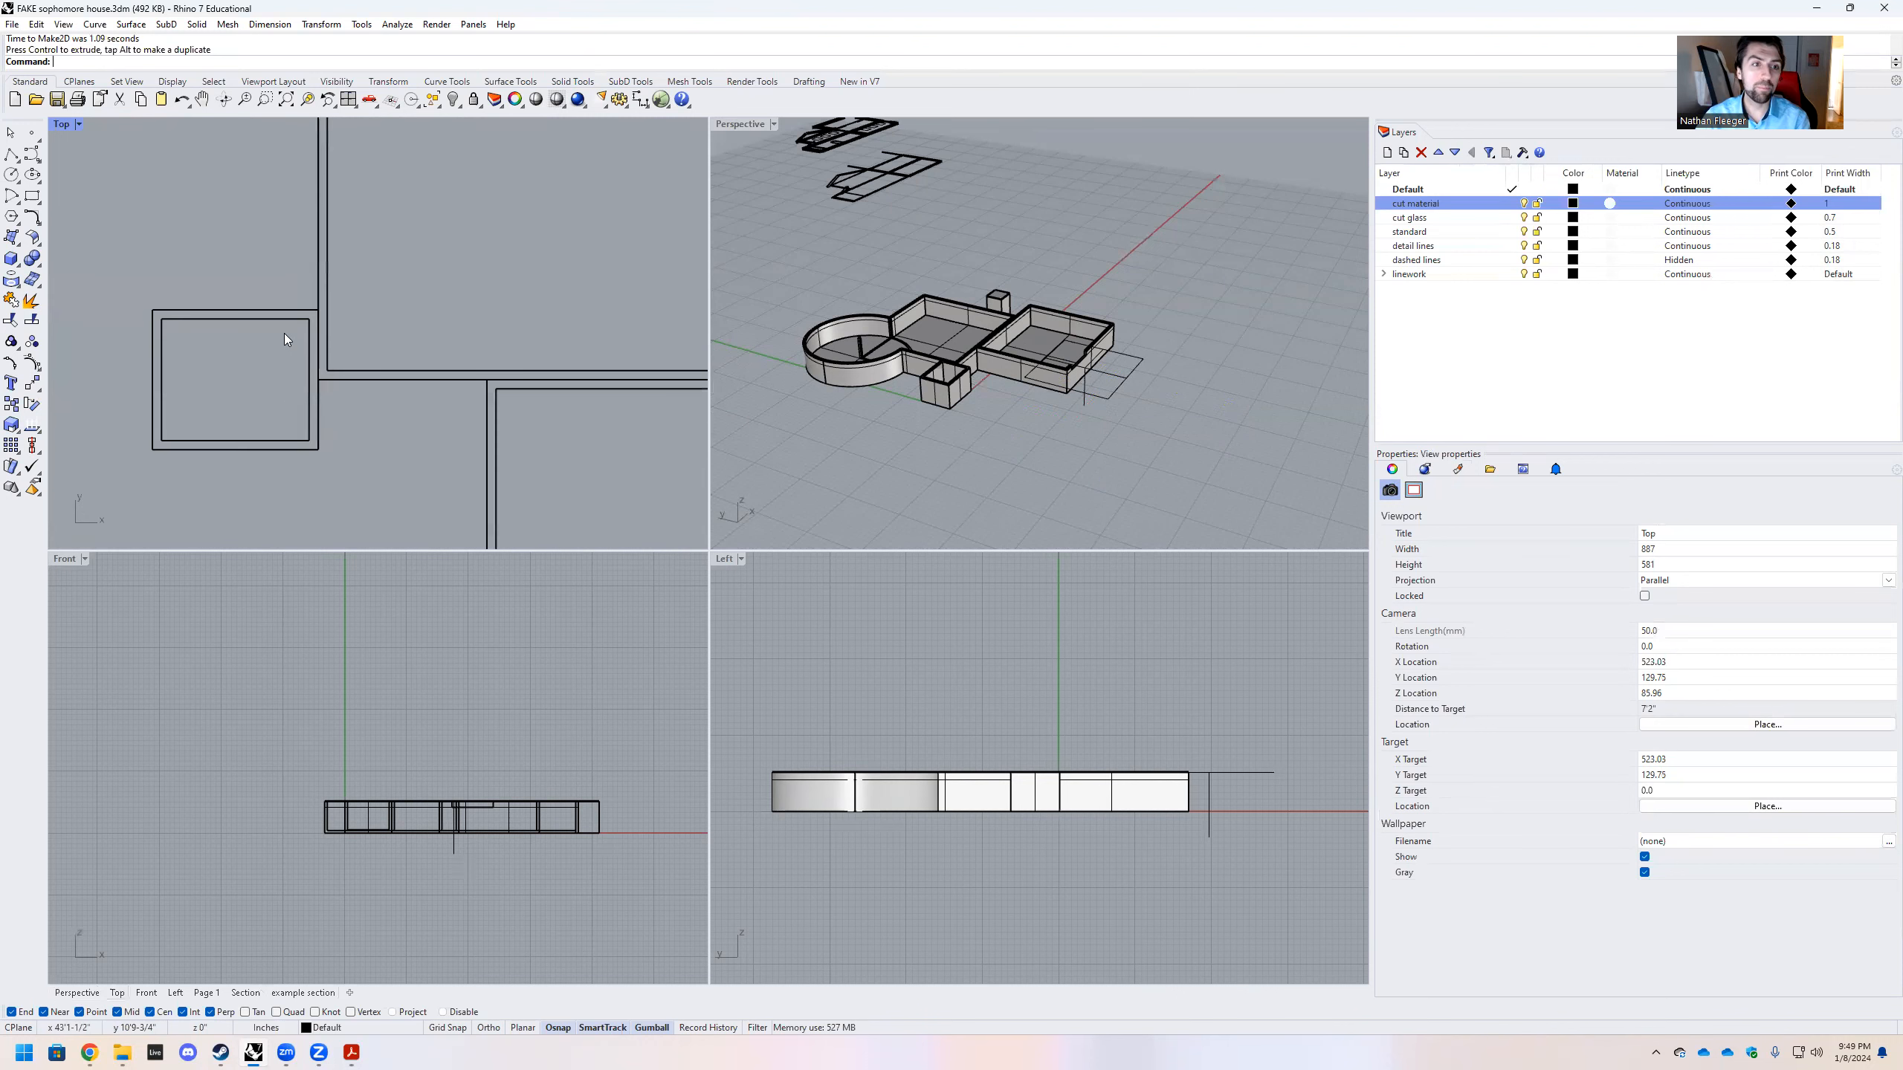
pyautogui.scroll(2, 529, 397)
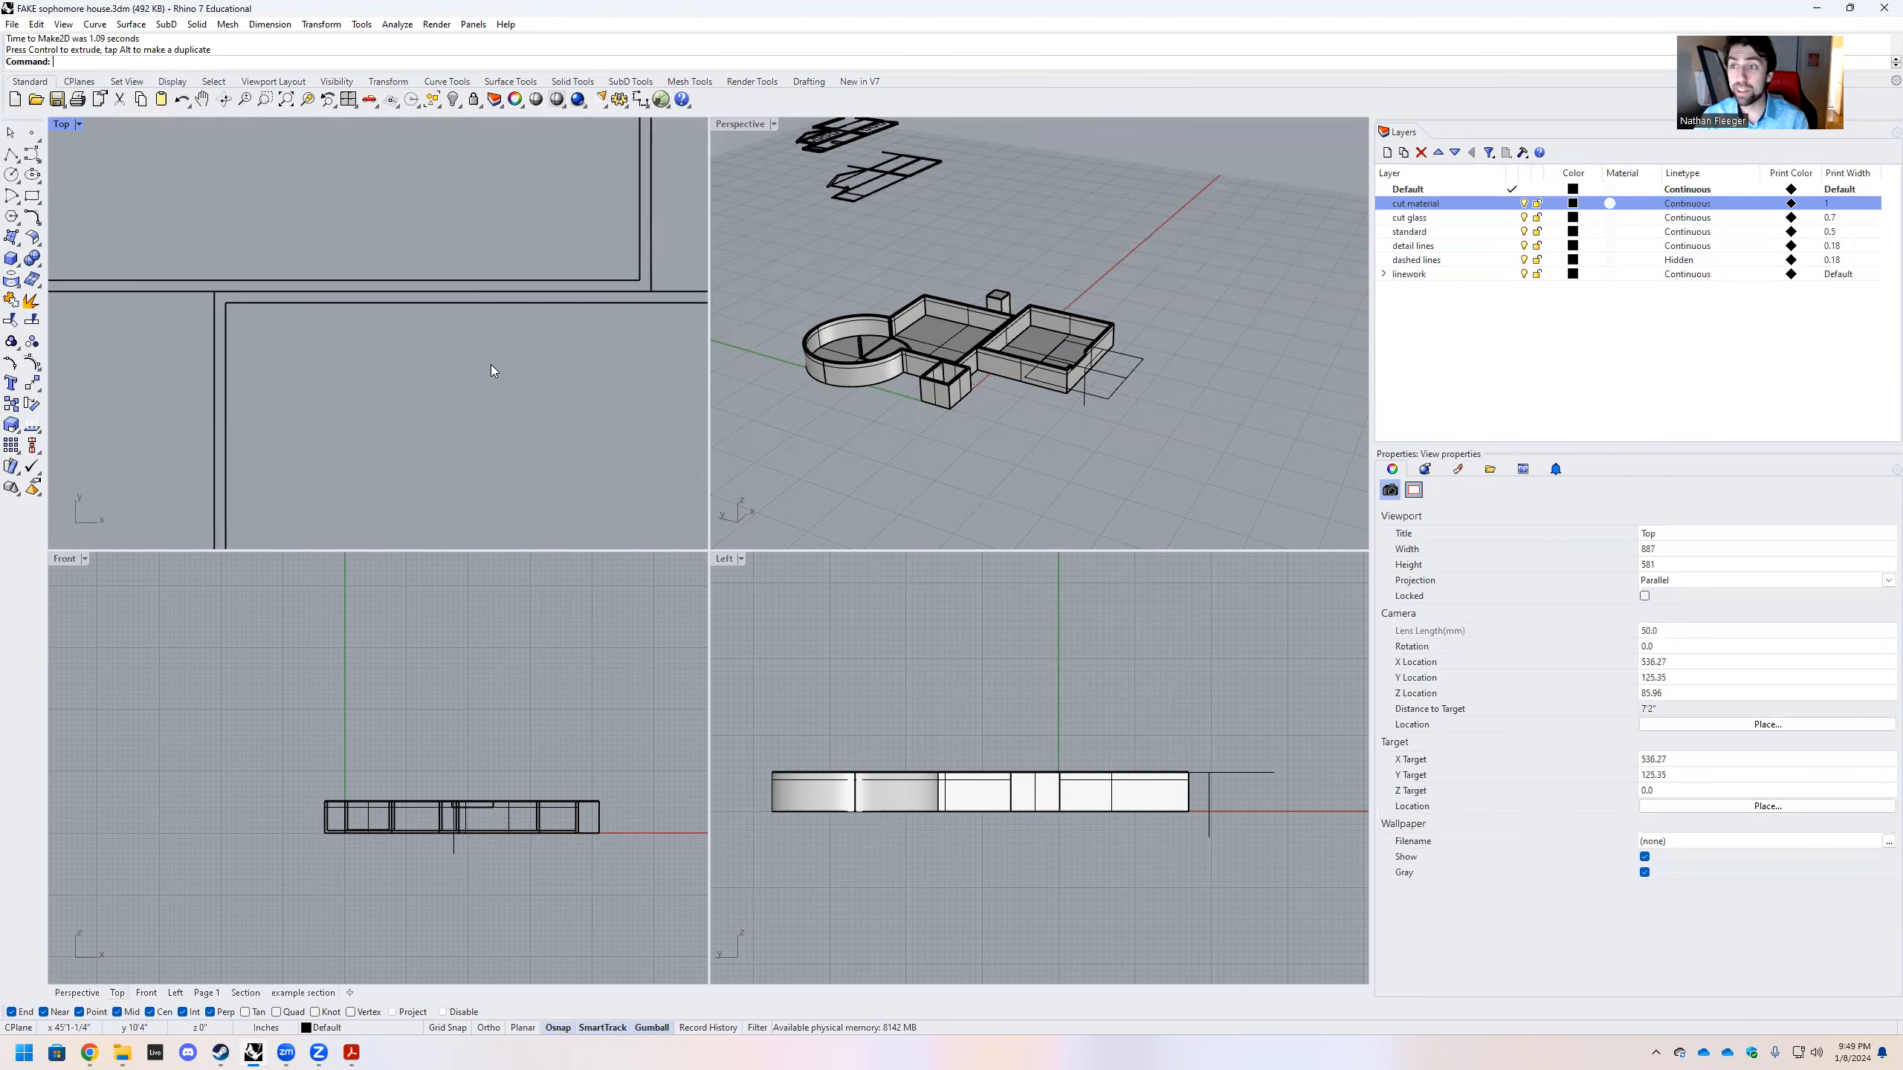
pyautogui.scroll(-3, 450, 338)
pyautogui.scroll(2, 517, 397)
pyautogui.scroll(-2, 483, 417)
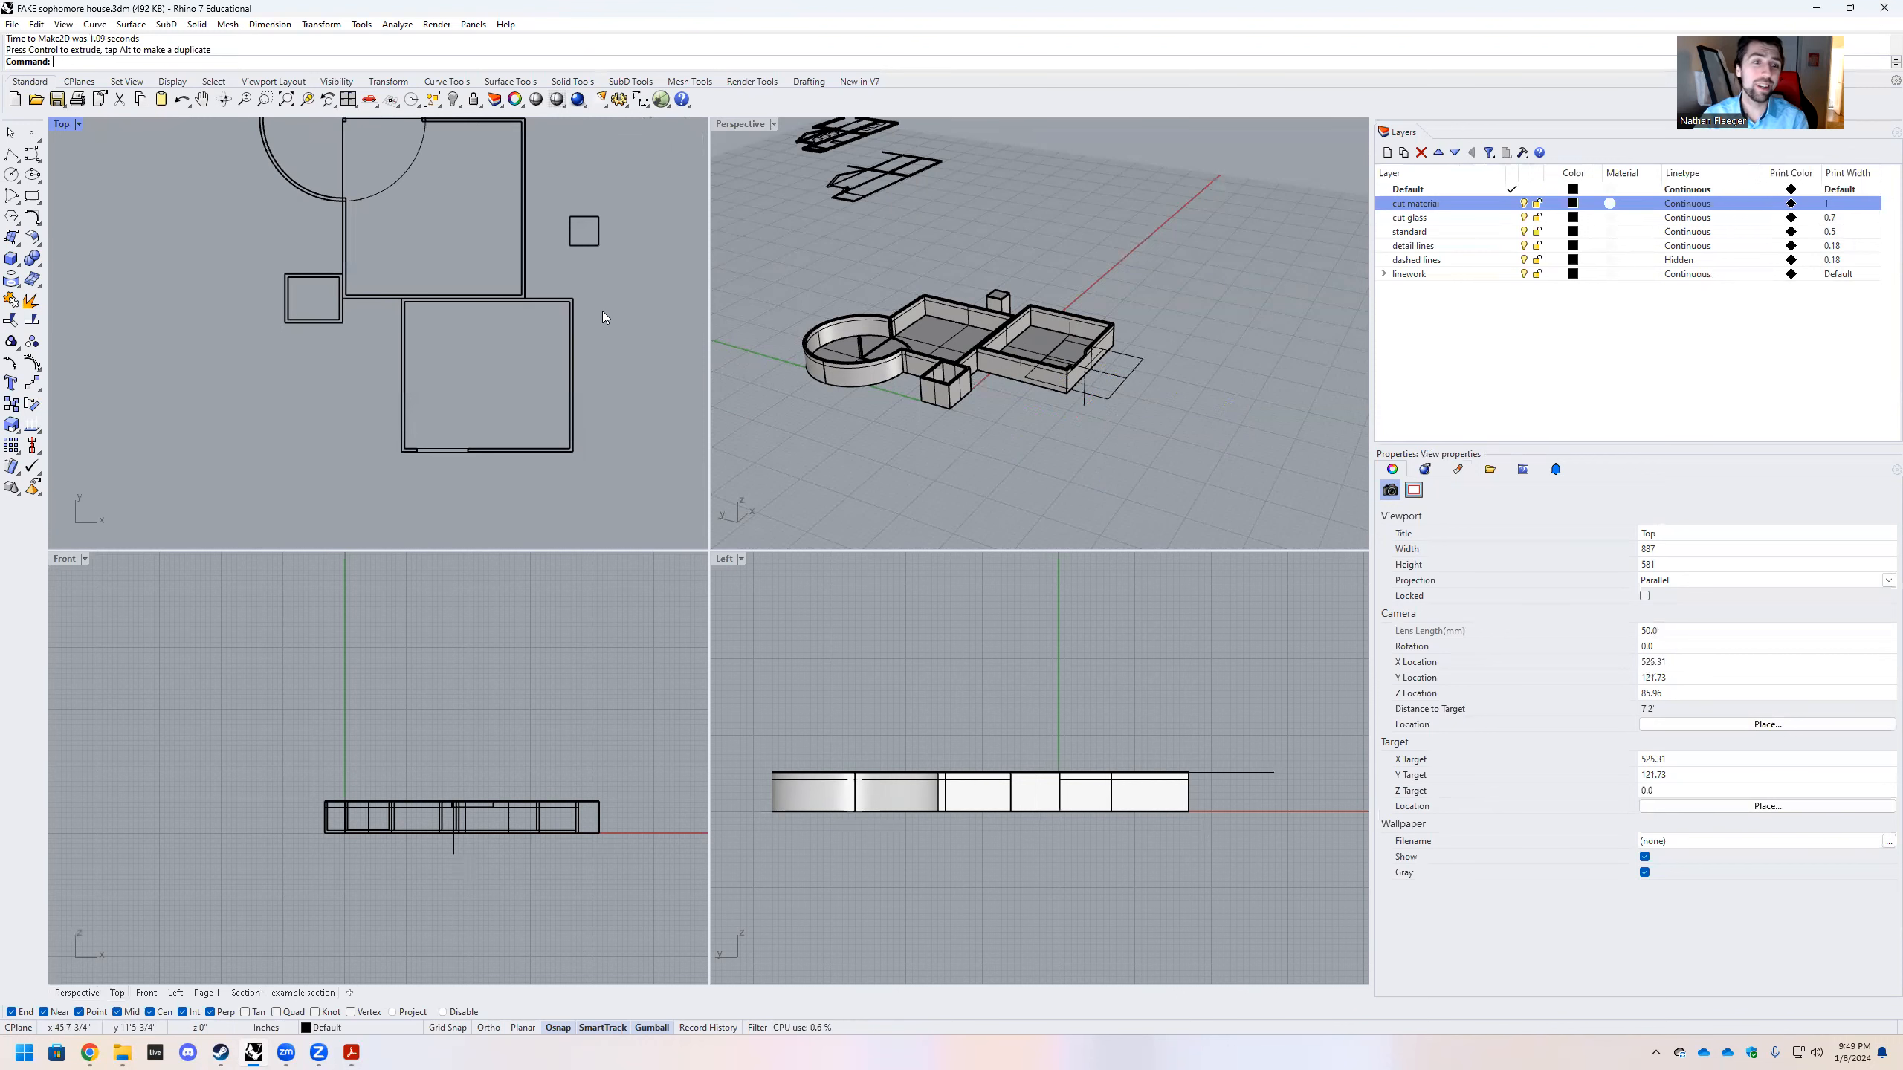
pyautogui.scroll(-2, 398, 432)
pyautogui.scroll(3, 390, 284)
pyautogui.scroll(3, 427, 290)
pyautogui.scroll(-3, 431, 296)
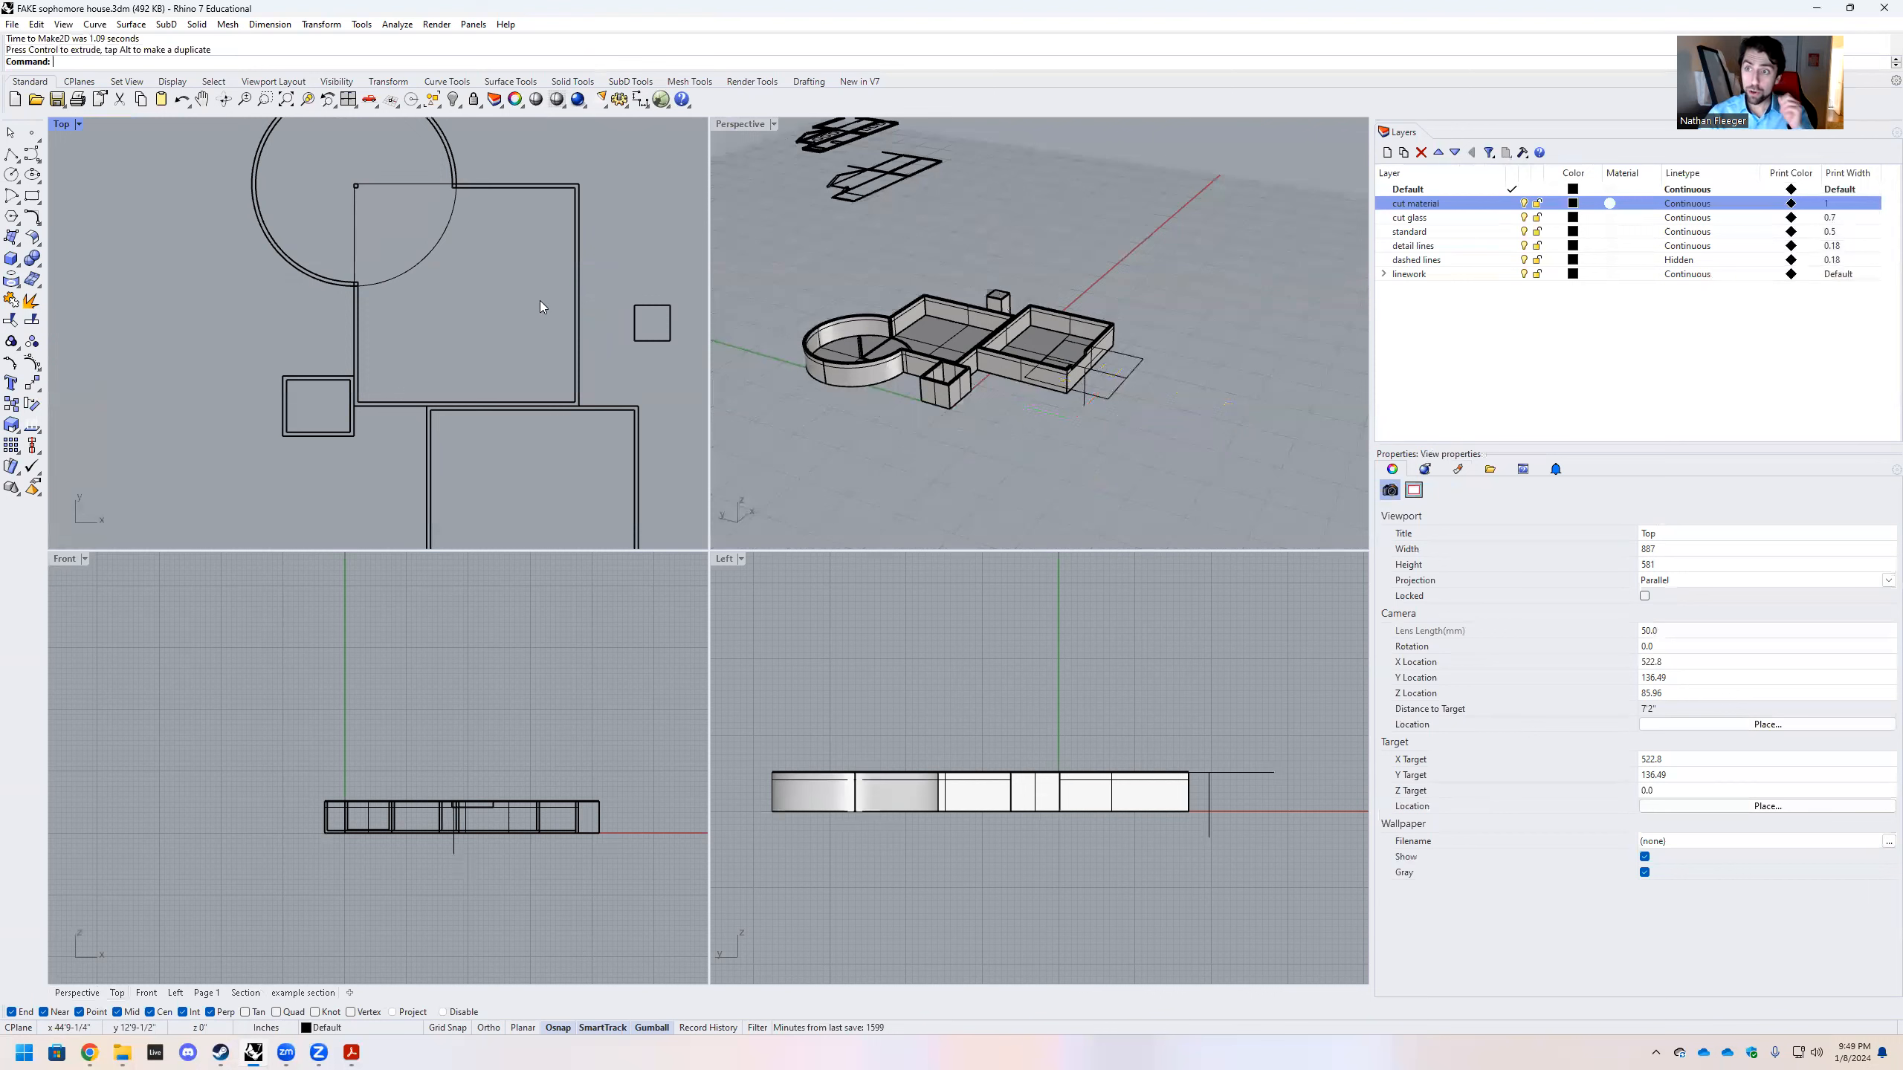
pyautogui.scroll(-2, 509, 285)
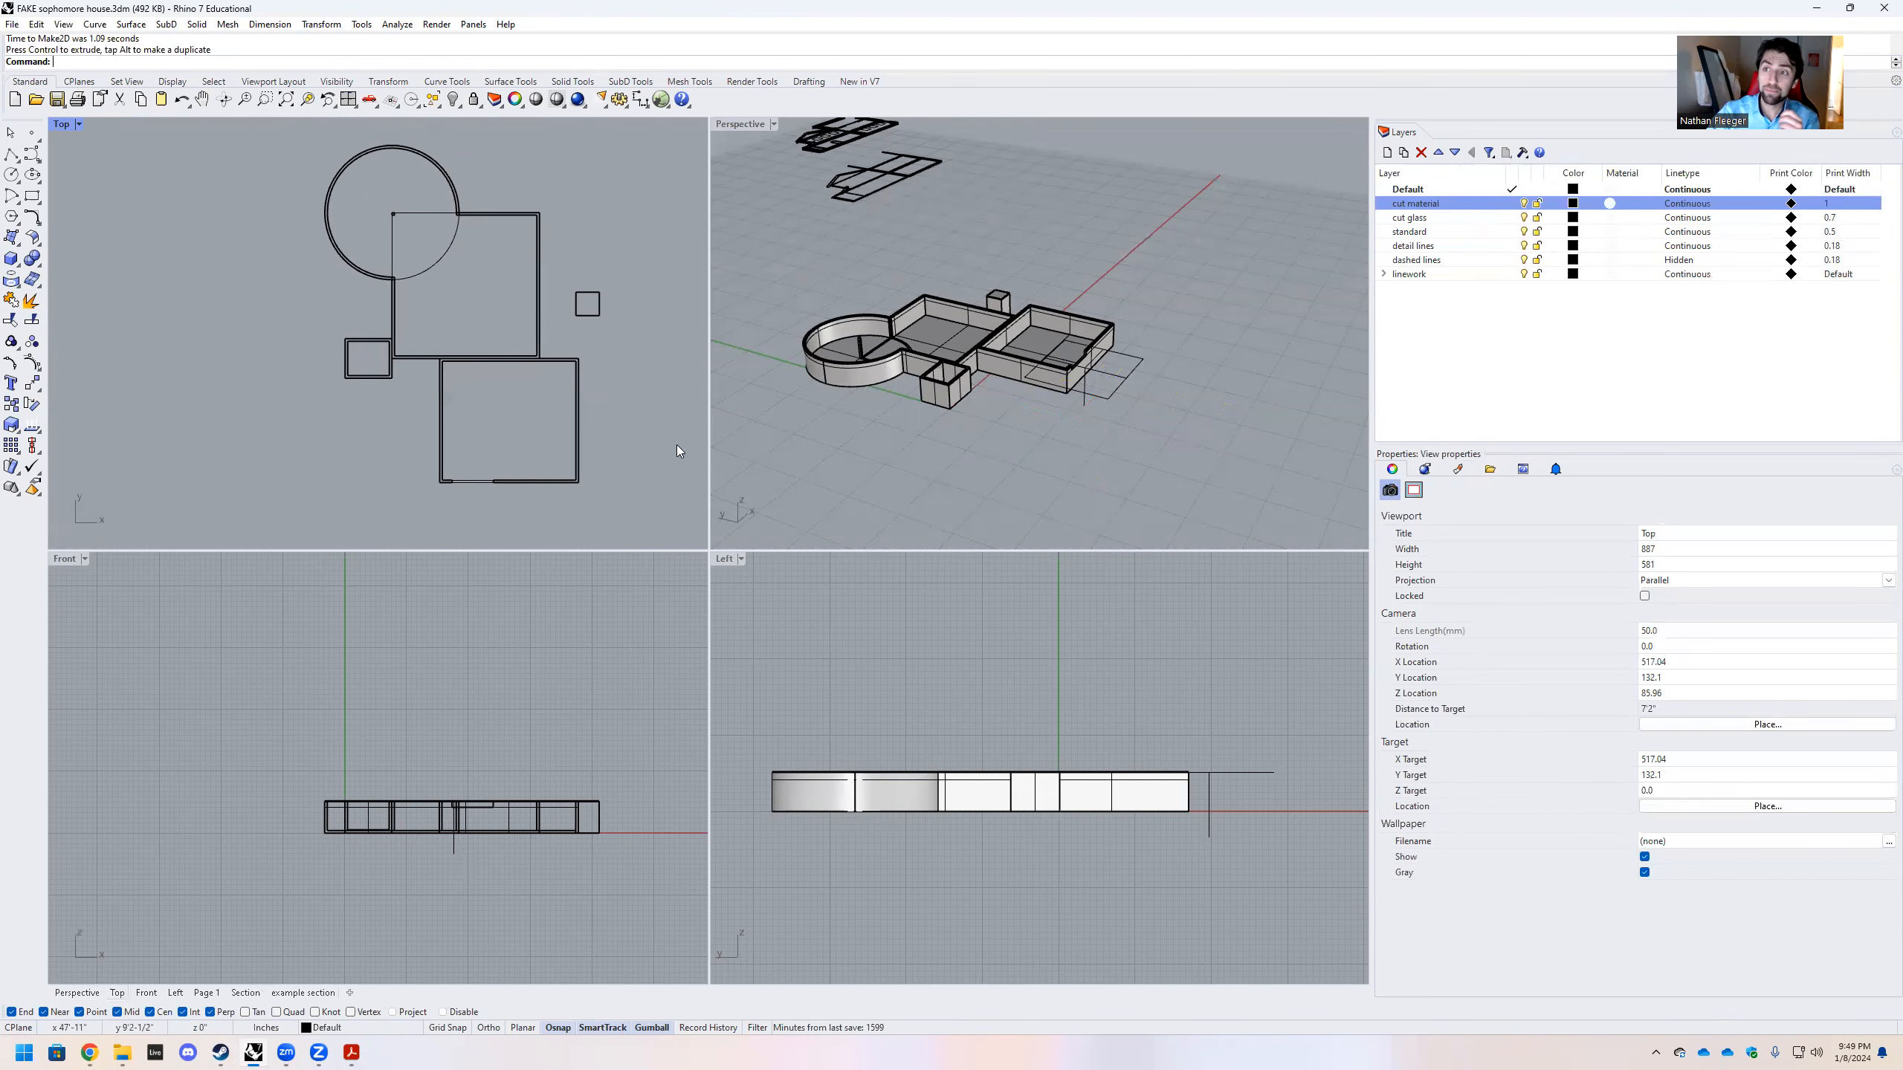
pyautogui.scroll(-1, 439, 328)
pyautogui.scroll(5, 453, 342)
pyautogui.scroll(-4, 459, 361)
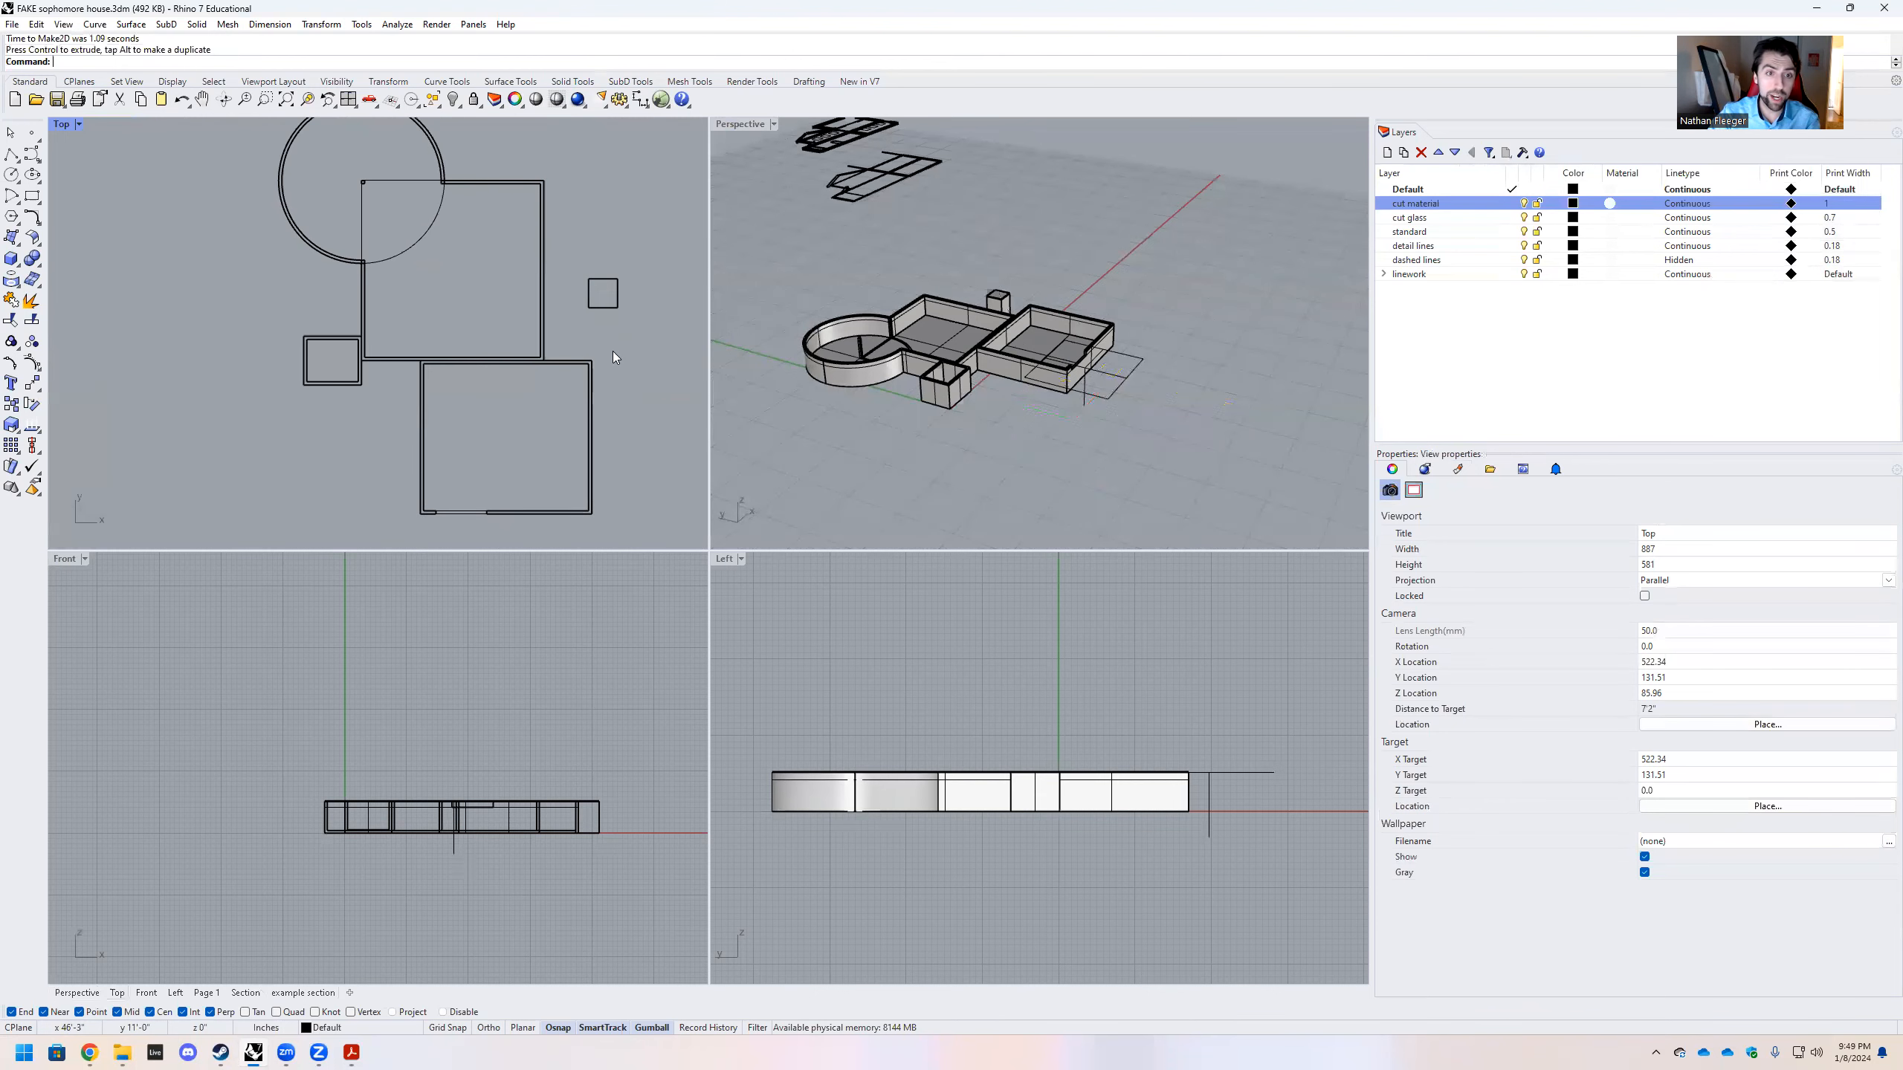
# Draw a glass line across the window opening in the lower square room's outer wall with the Polyline tool
pyautogui.scroll(3, 457, 511)
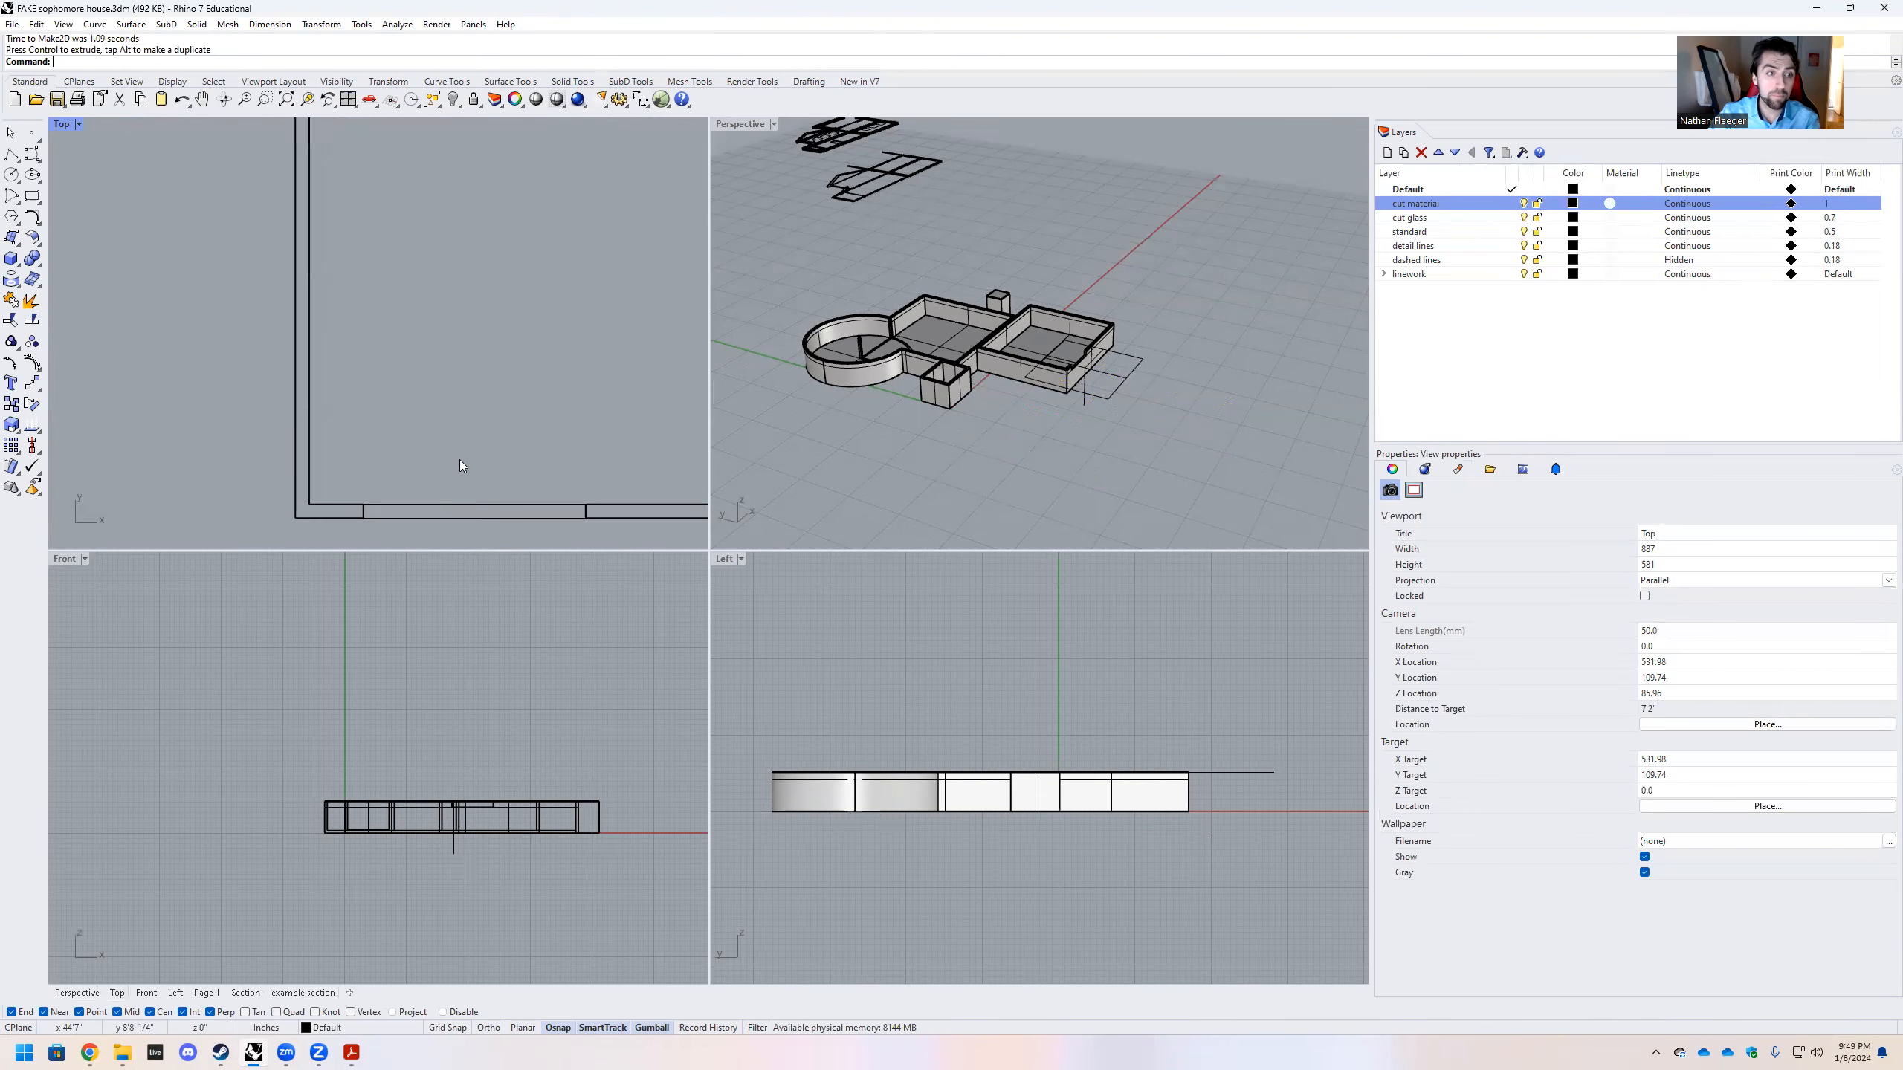
pyautogui.click(11, 155)
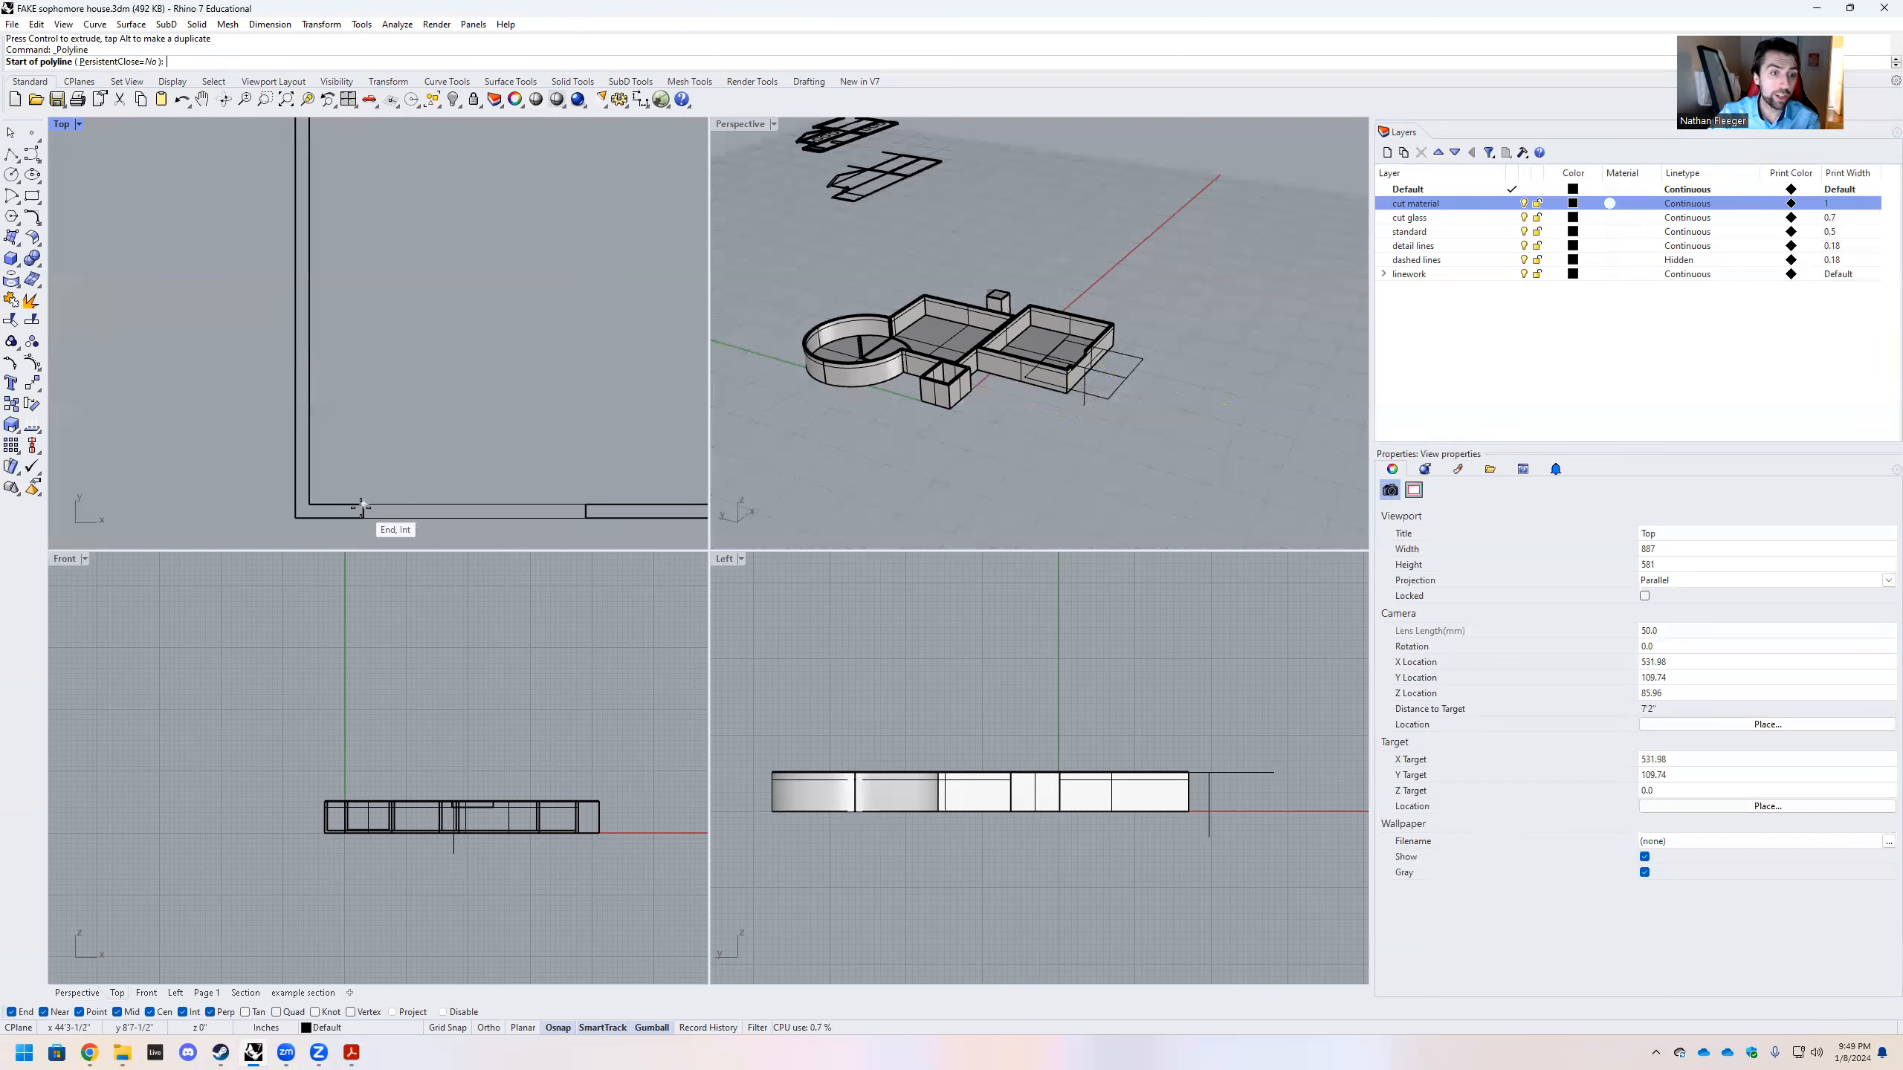
pyautogui.click(363, 510)
pyautogui.click(585, 511)
pyautogui.press('Return')
pyautogui.scroll(-6, 455, 360)
pyautogui.scroll(8, 441, 430)
pyautogui.press('Return')
pyautogui.click(370, 450)
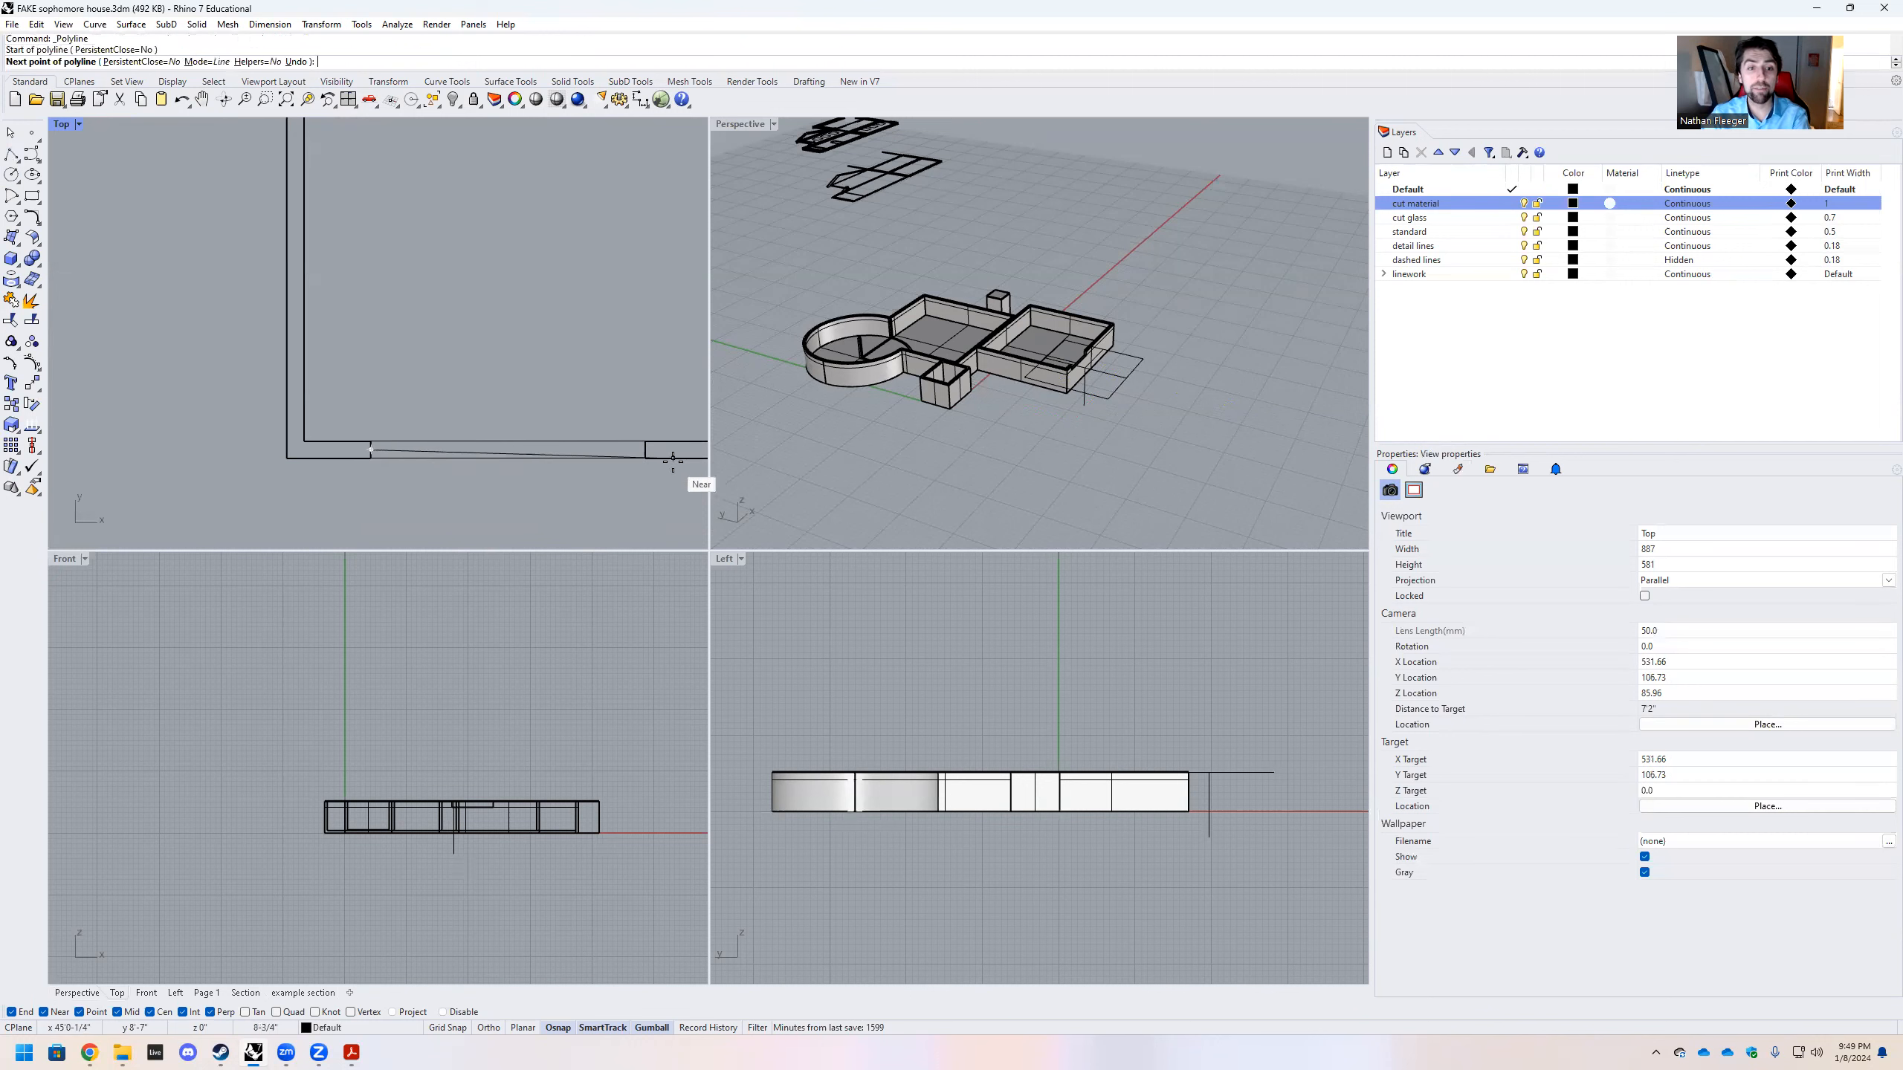
pyautogui.press('Return')
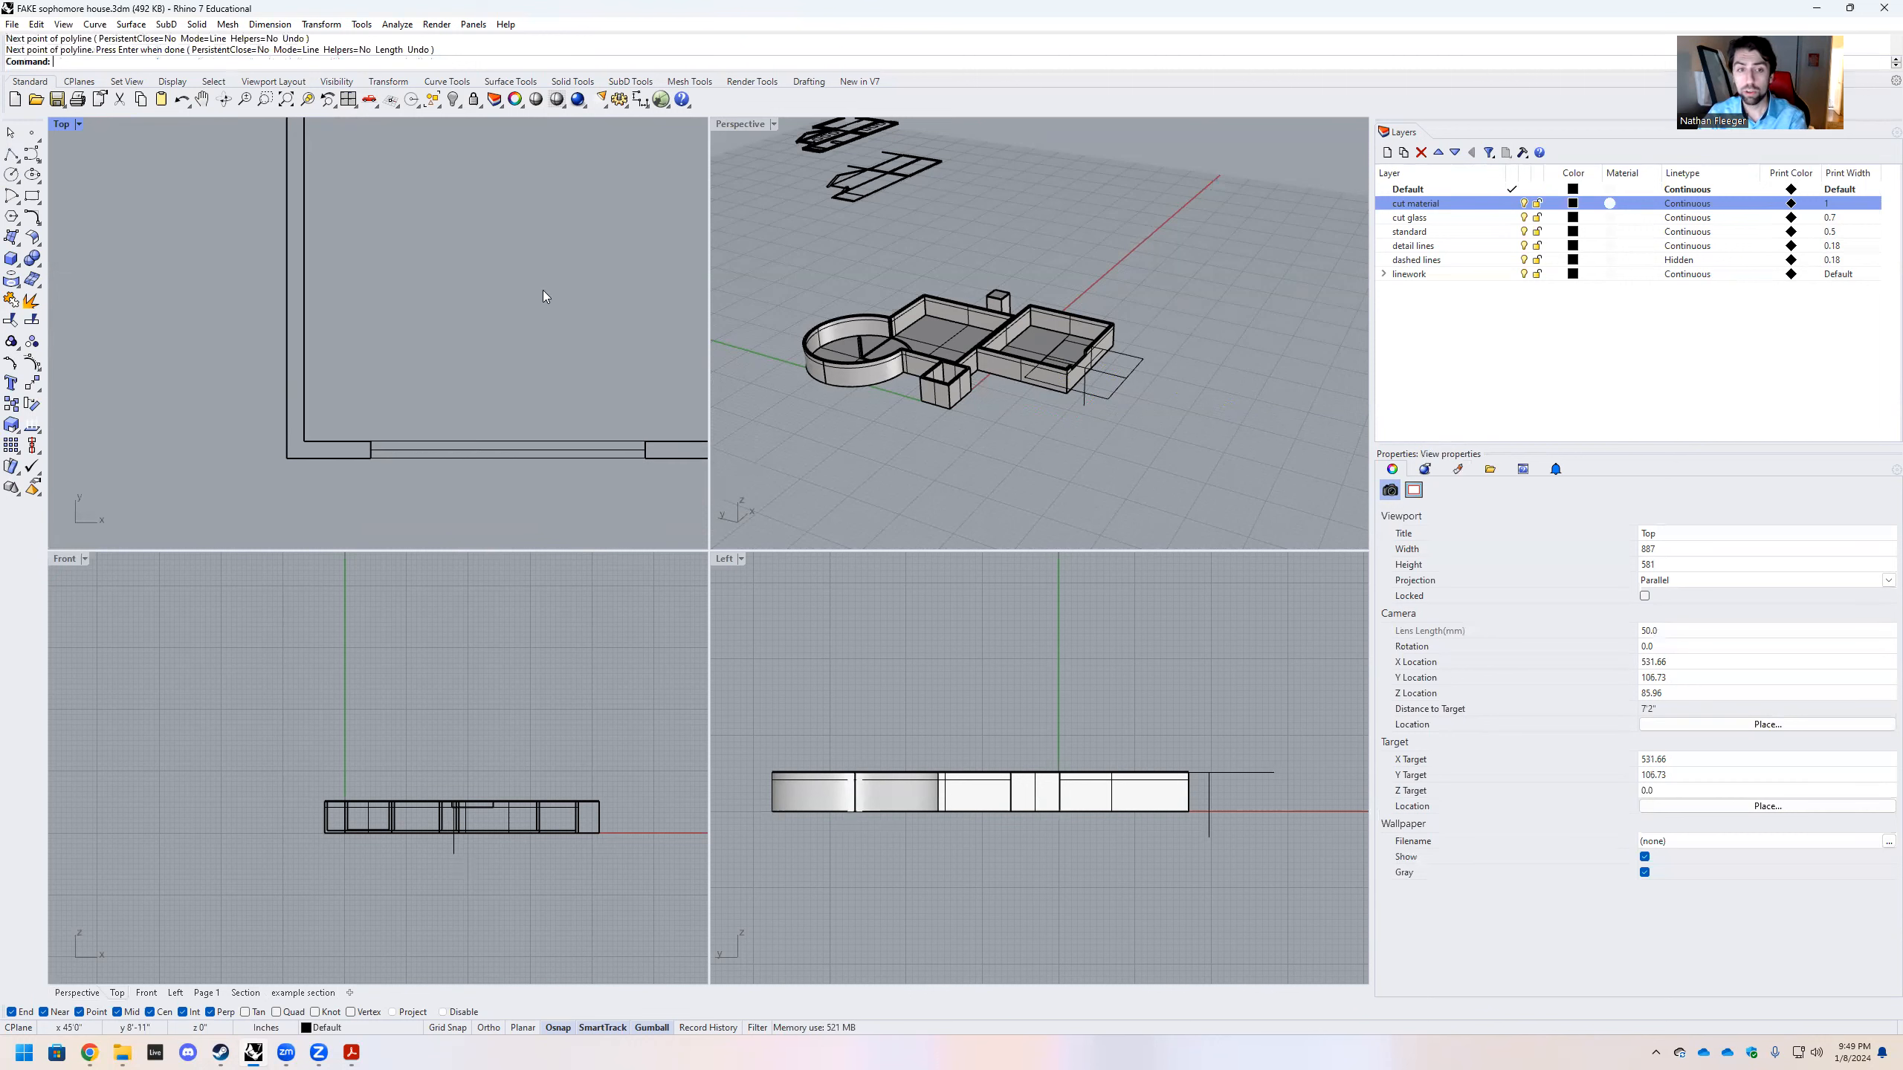
pyautogui.scroll(-2, 521, 348)
pyautogui.scroll(-4, 450, 389)
pyautogui.scroll(6, 331, 151)
pyautogui.scroll(-8, 324, 430)
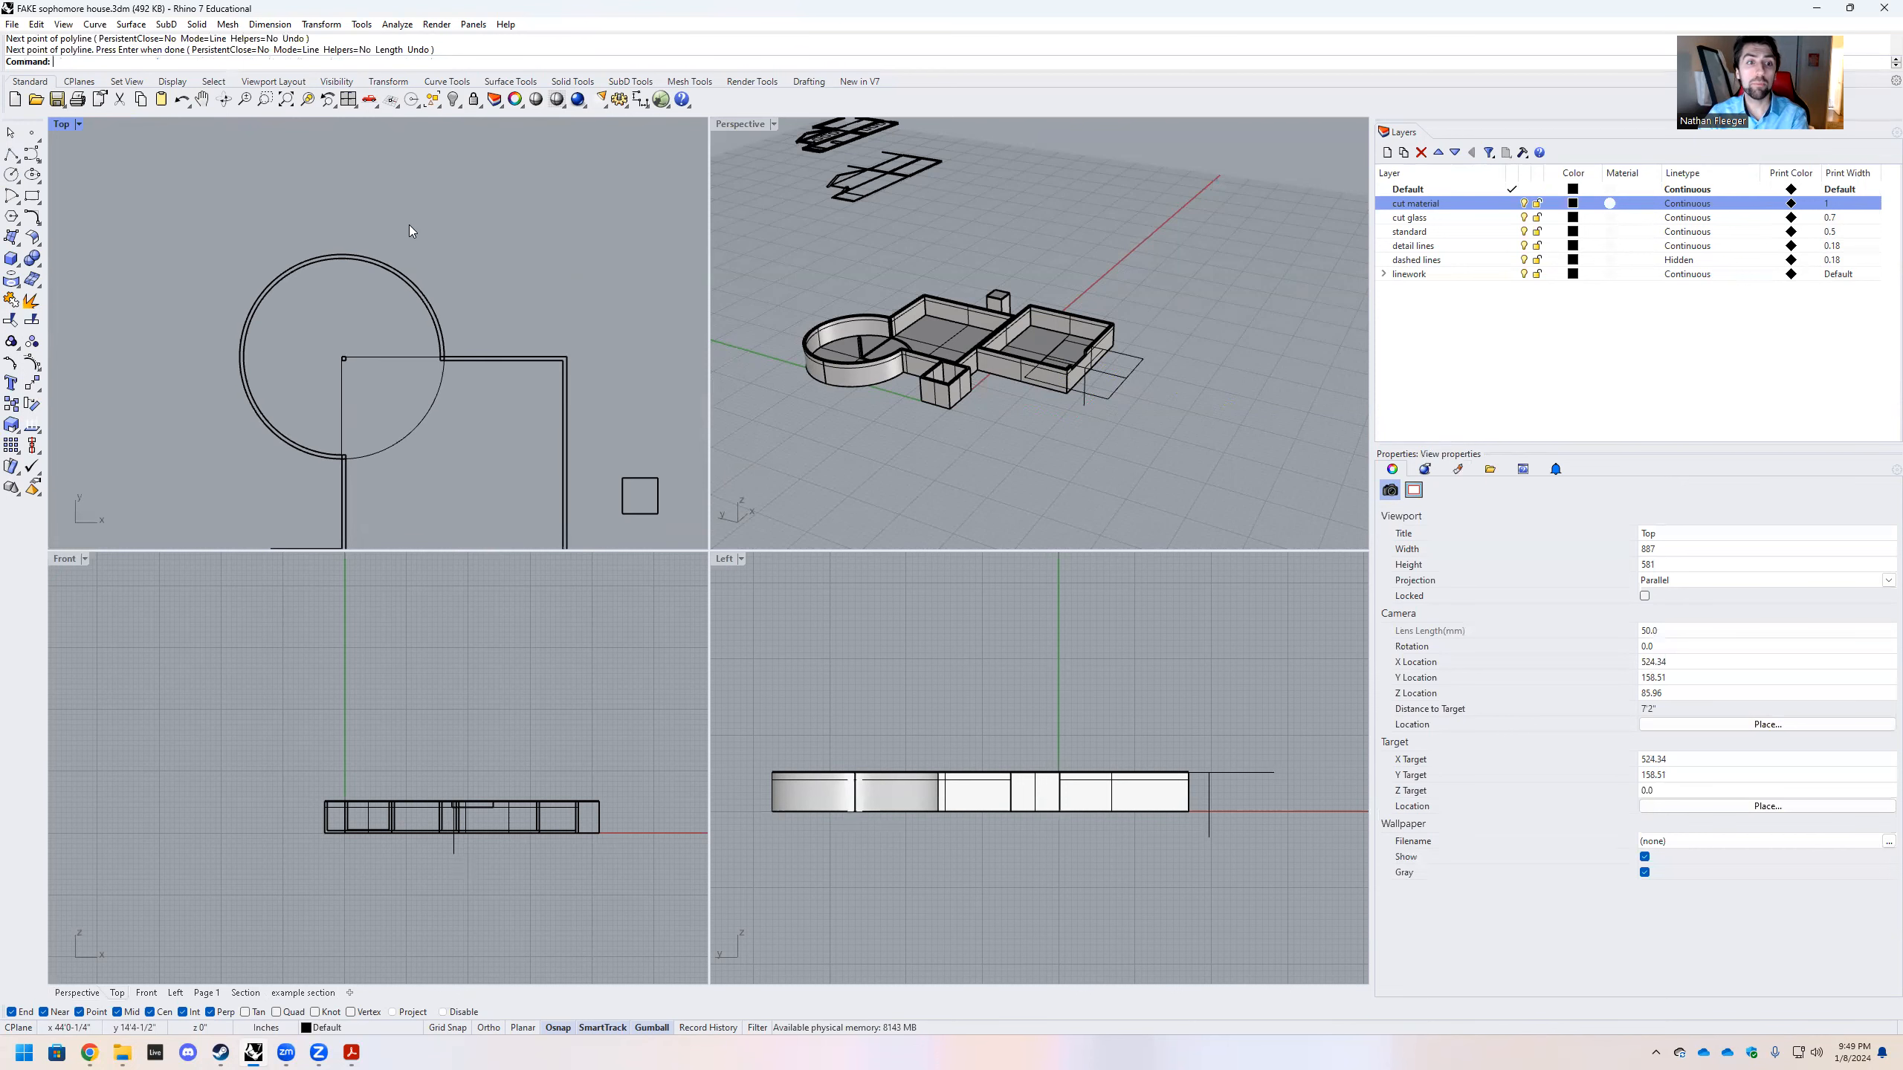
pyautogui.scroll(2, 443, 451)
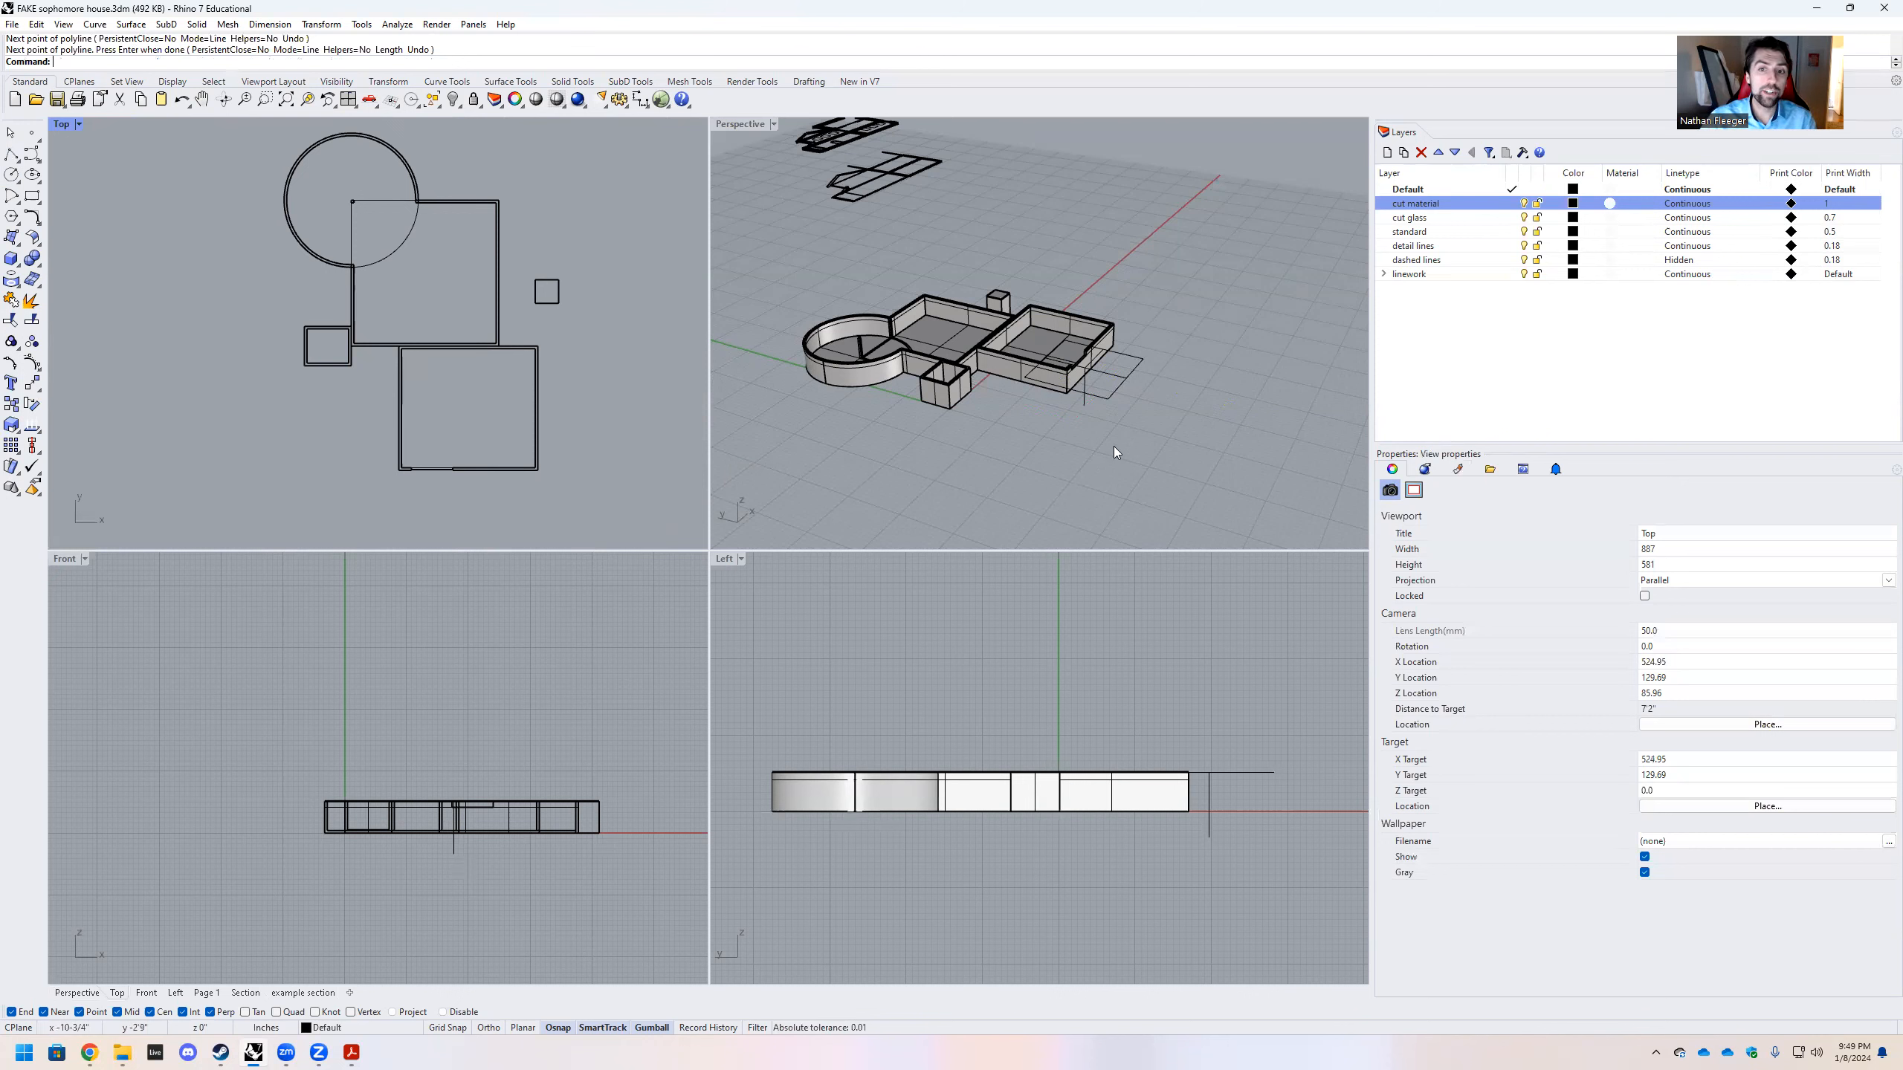
# Raise the clipping plane and rotate it upright to face the front of the house so the whole model shows uncut
pyautogui.click(1112, 391)
pyautogui.moveTo(1086, 355); pyautogui.dragTo(1087, 320)
pyautogui.click(1075, 388)
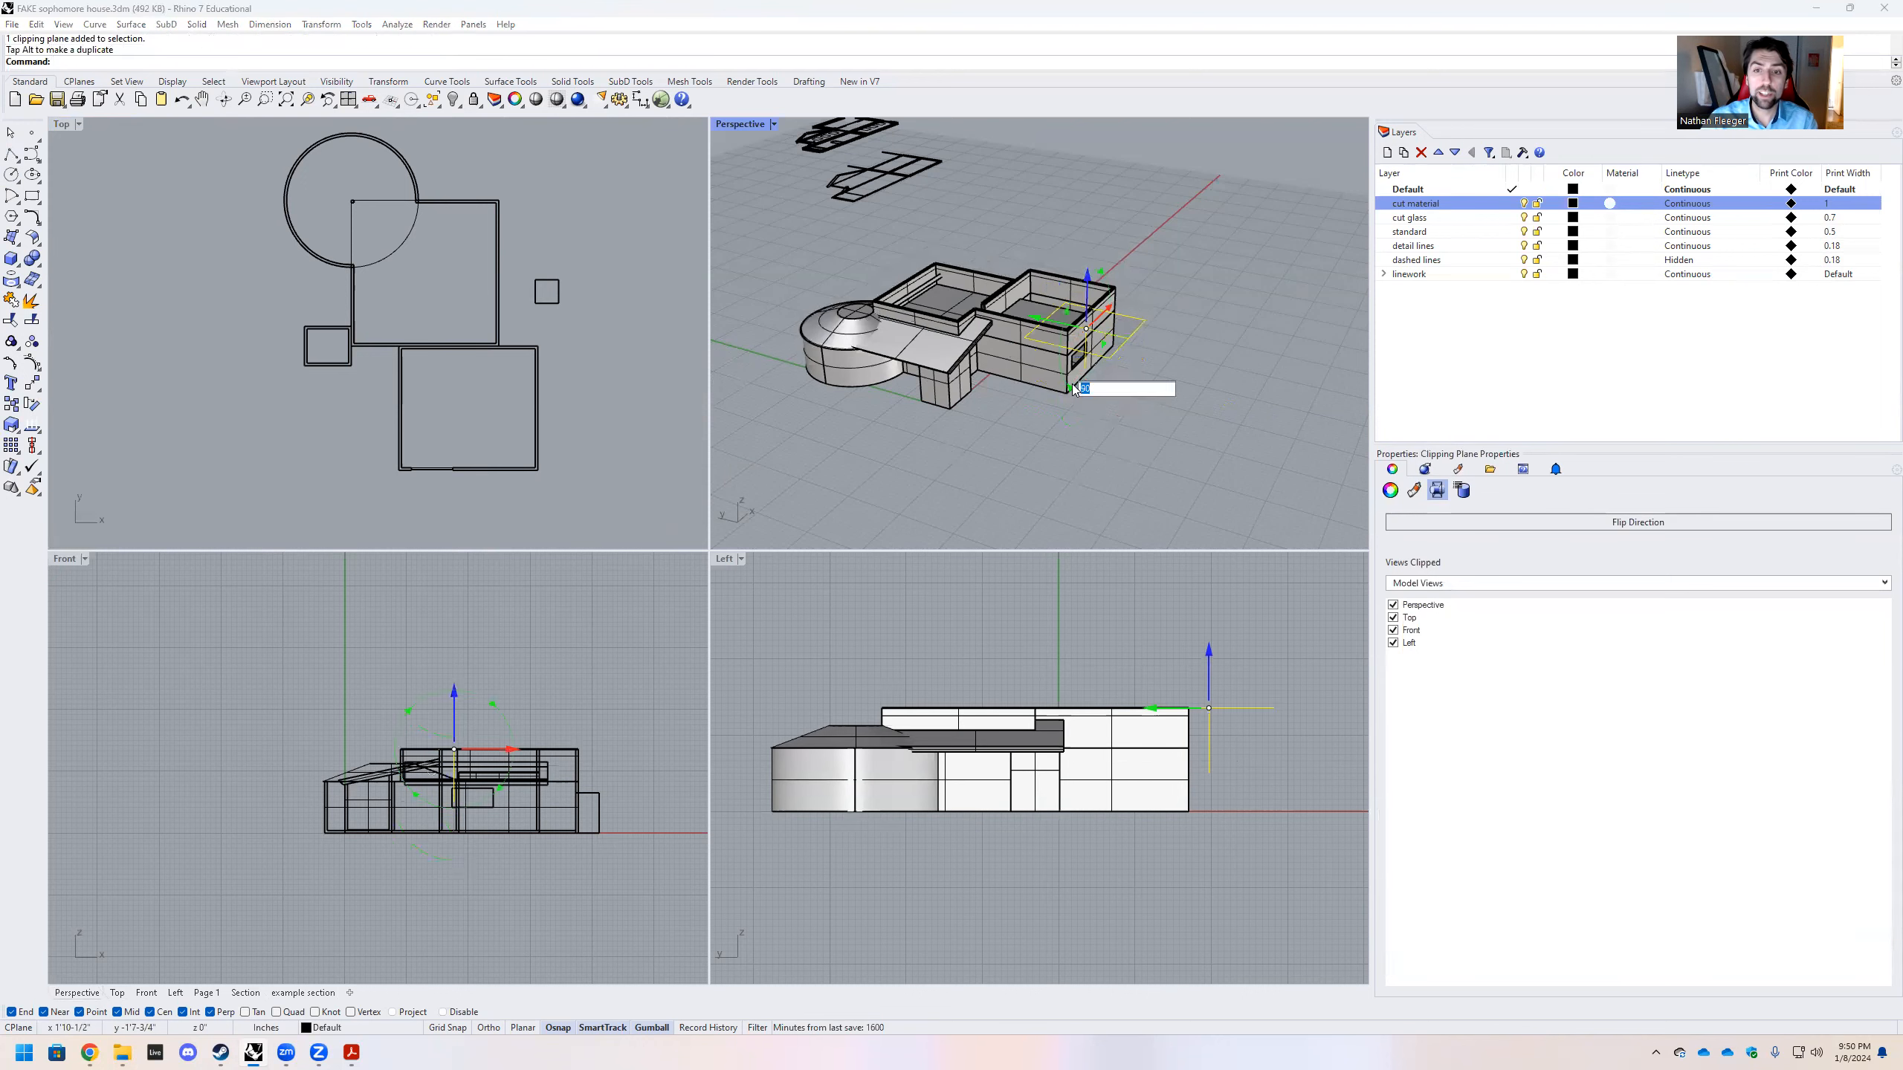
pyautogui.press('Return')
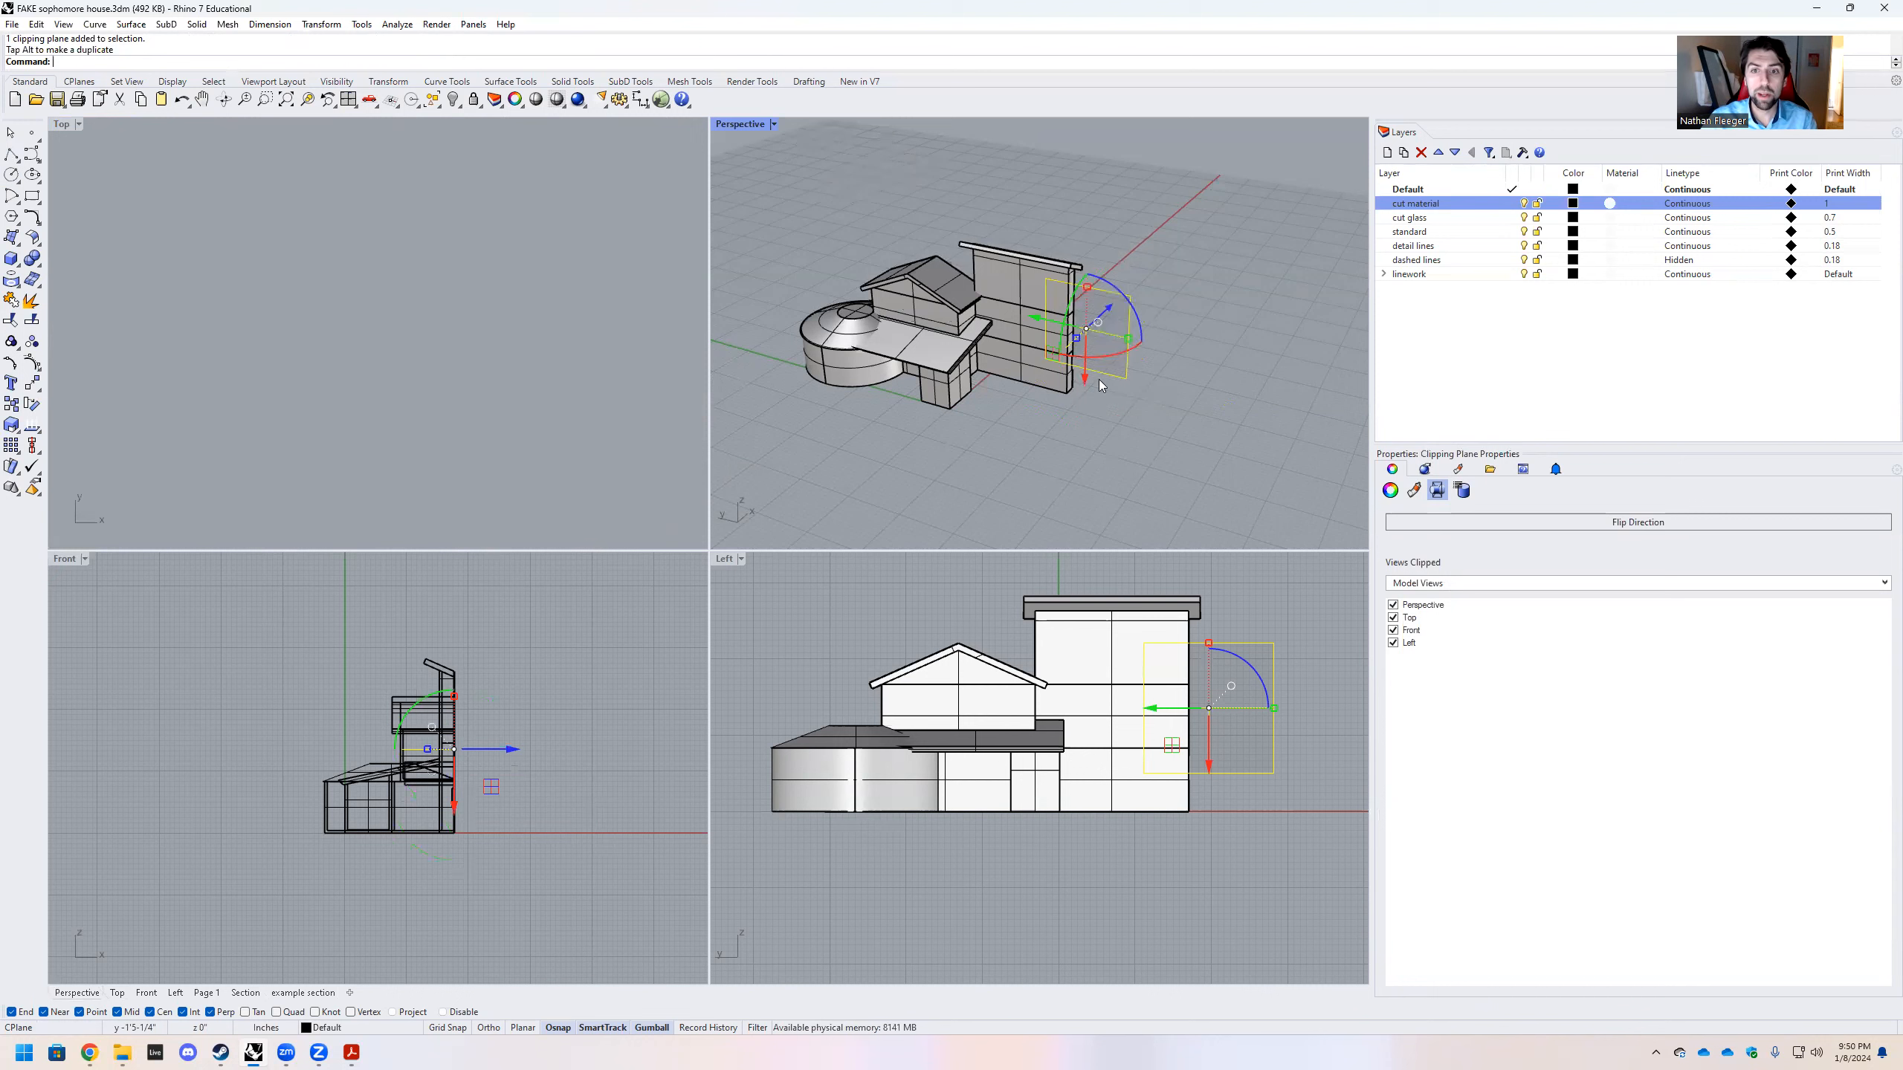
pyautogui.click(1116, 358)
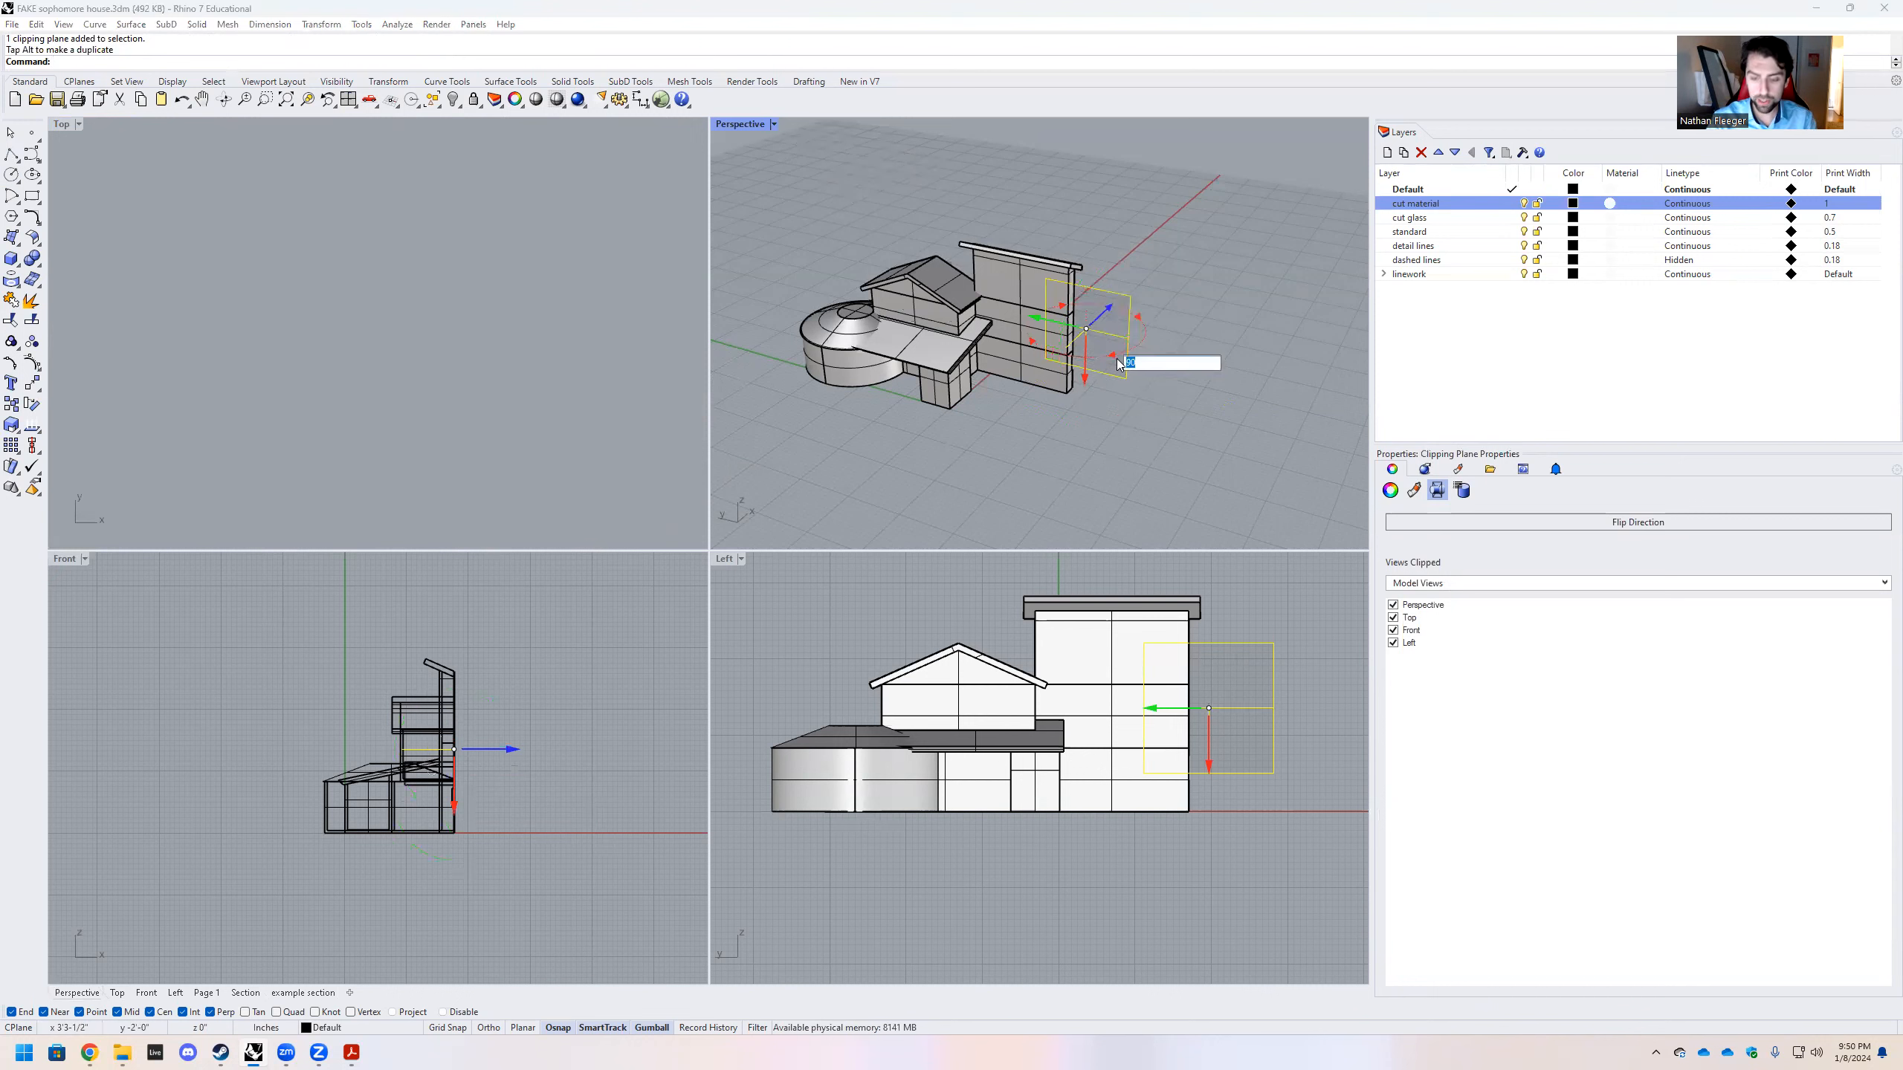
pyautogui.press('Return')
pyautogui.press('Escape')
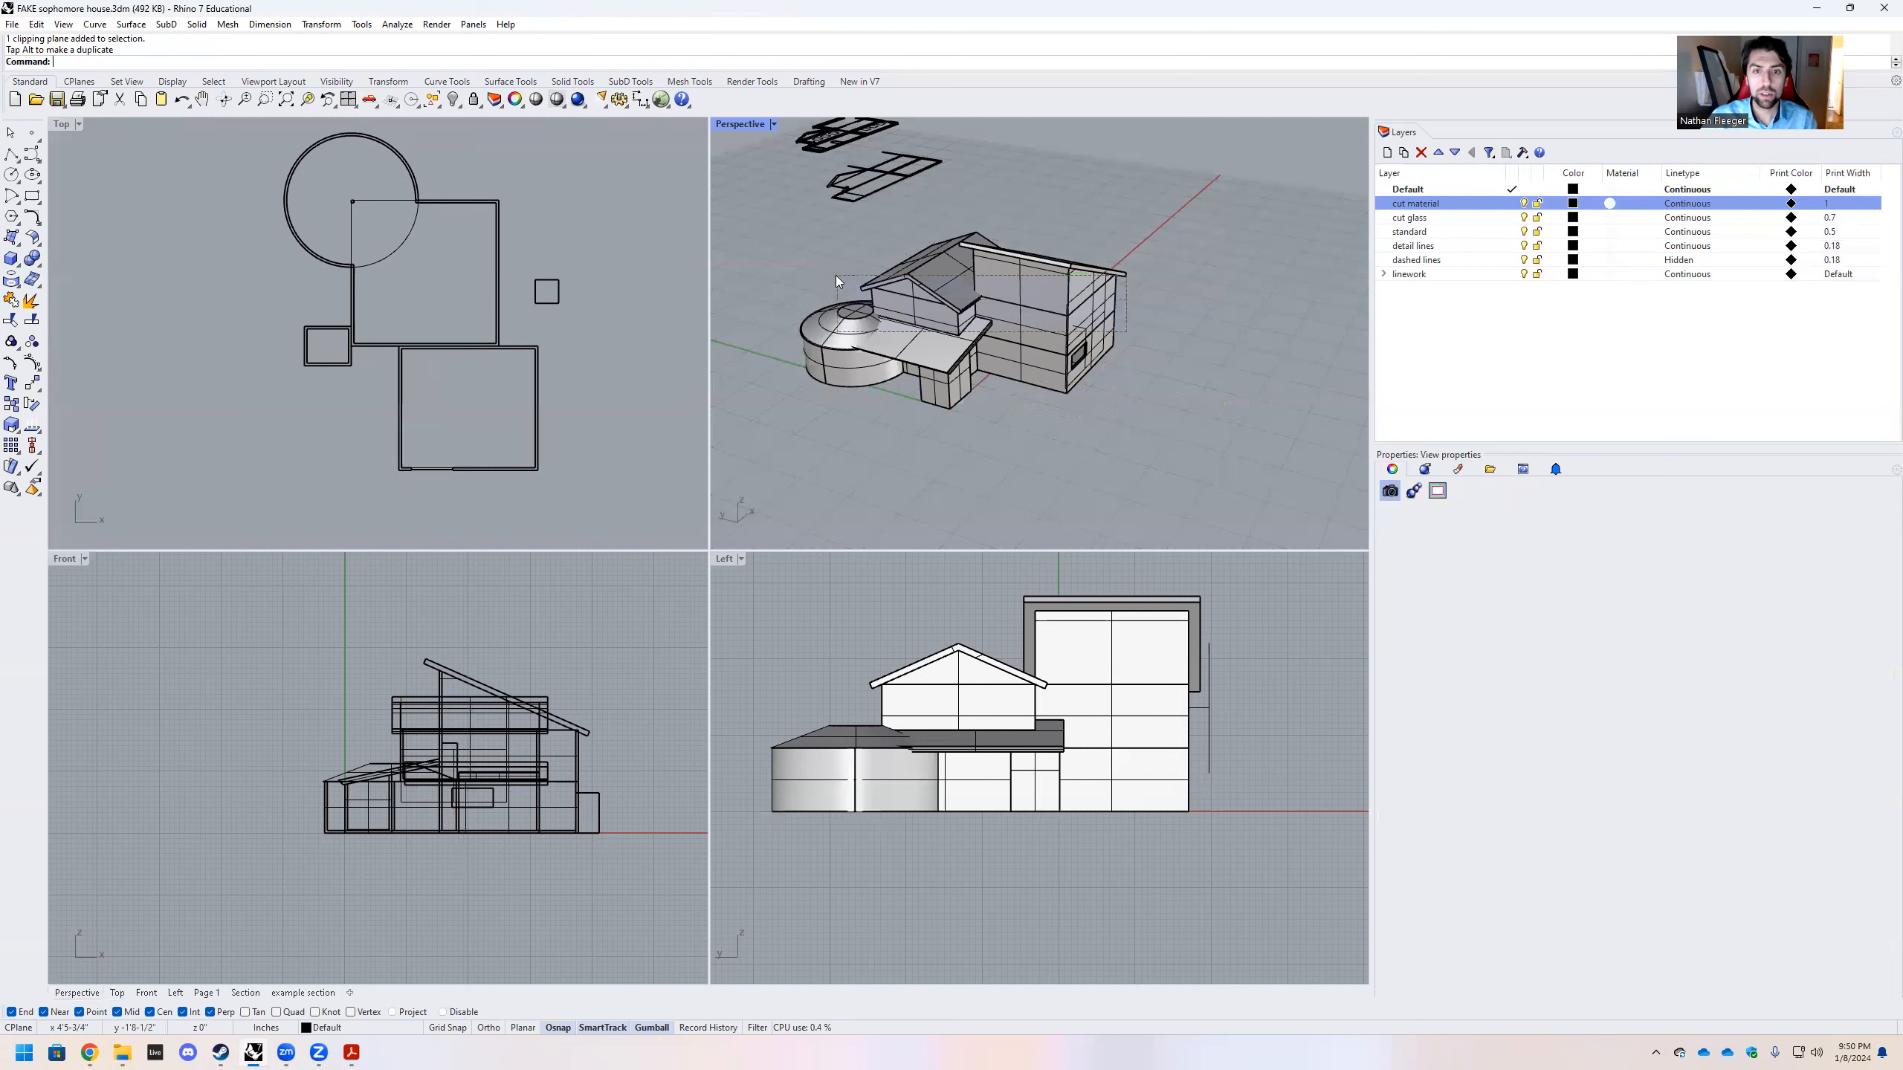
# Set the Front viewport to Shaded display and create a Make2D elevation of the whole house from it
pyautogui.moveTo(836, 275); pyautogui.dragTo(1127, 316)
pyautogui.scroll(3, 1187, 413)
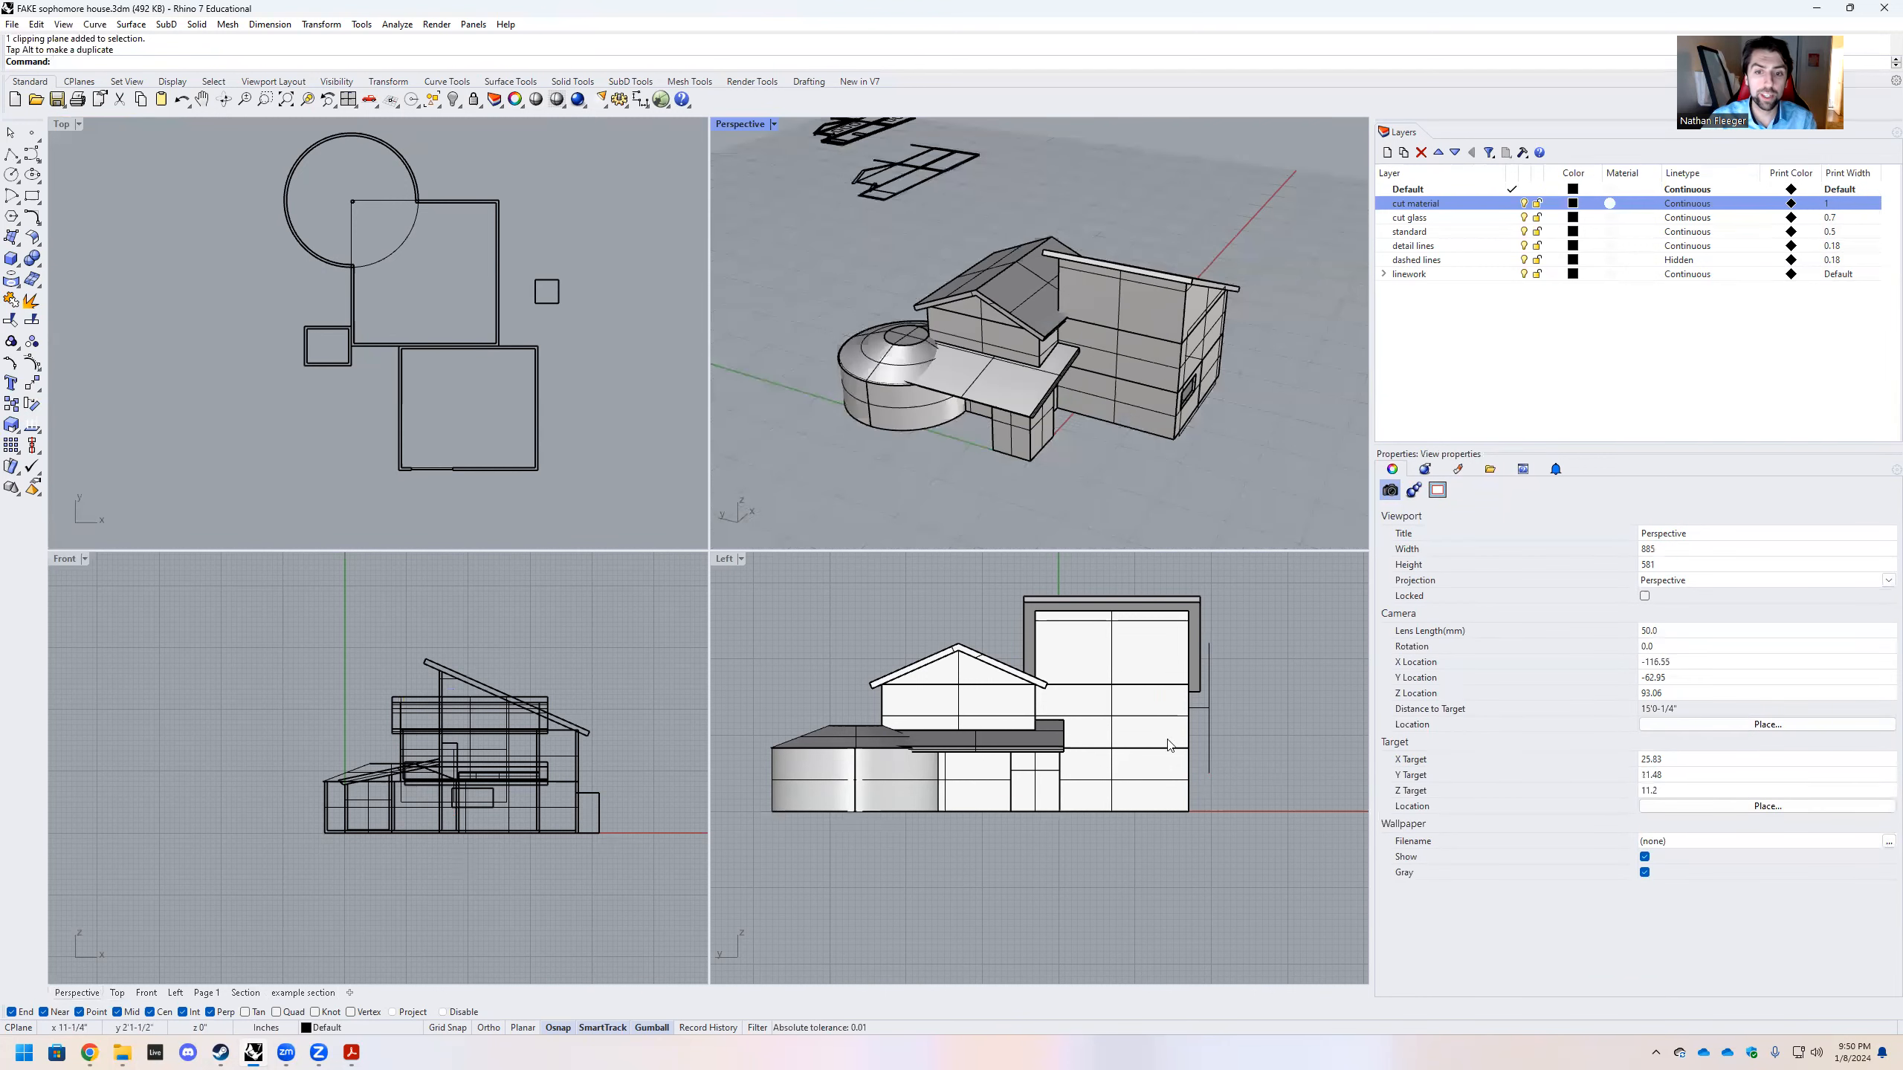
pyautogui.scroll(-2, 1232, 712)
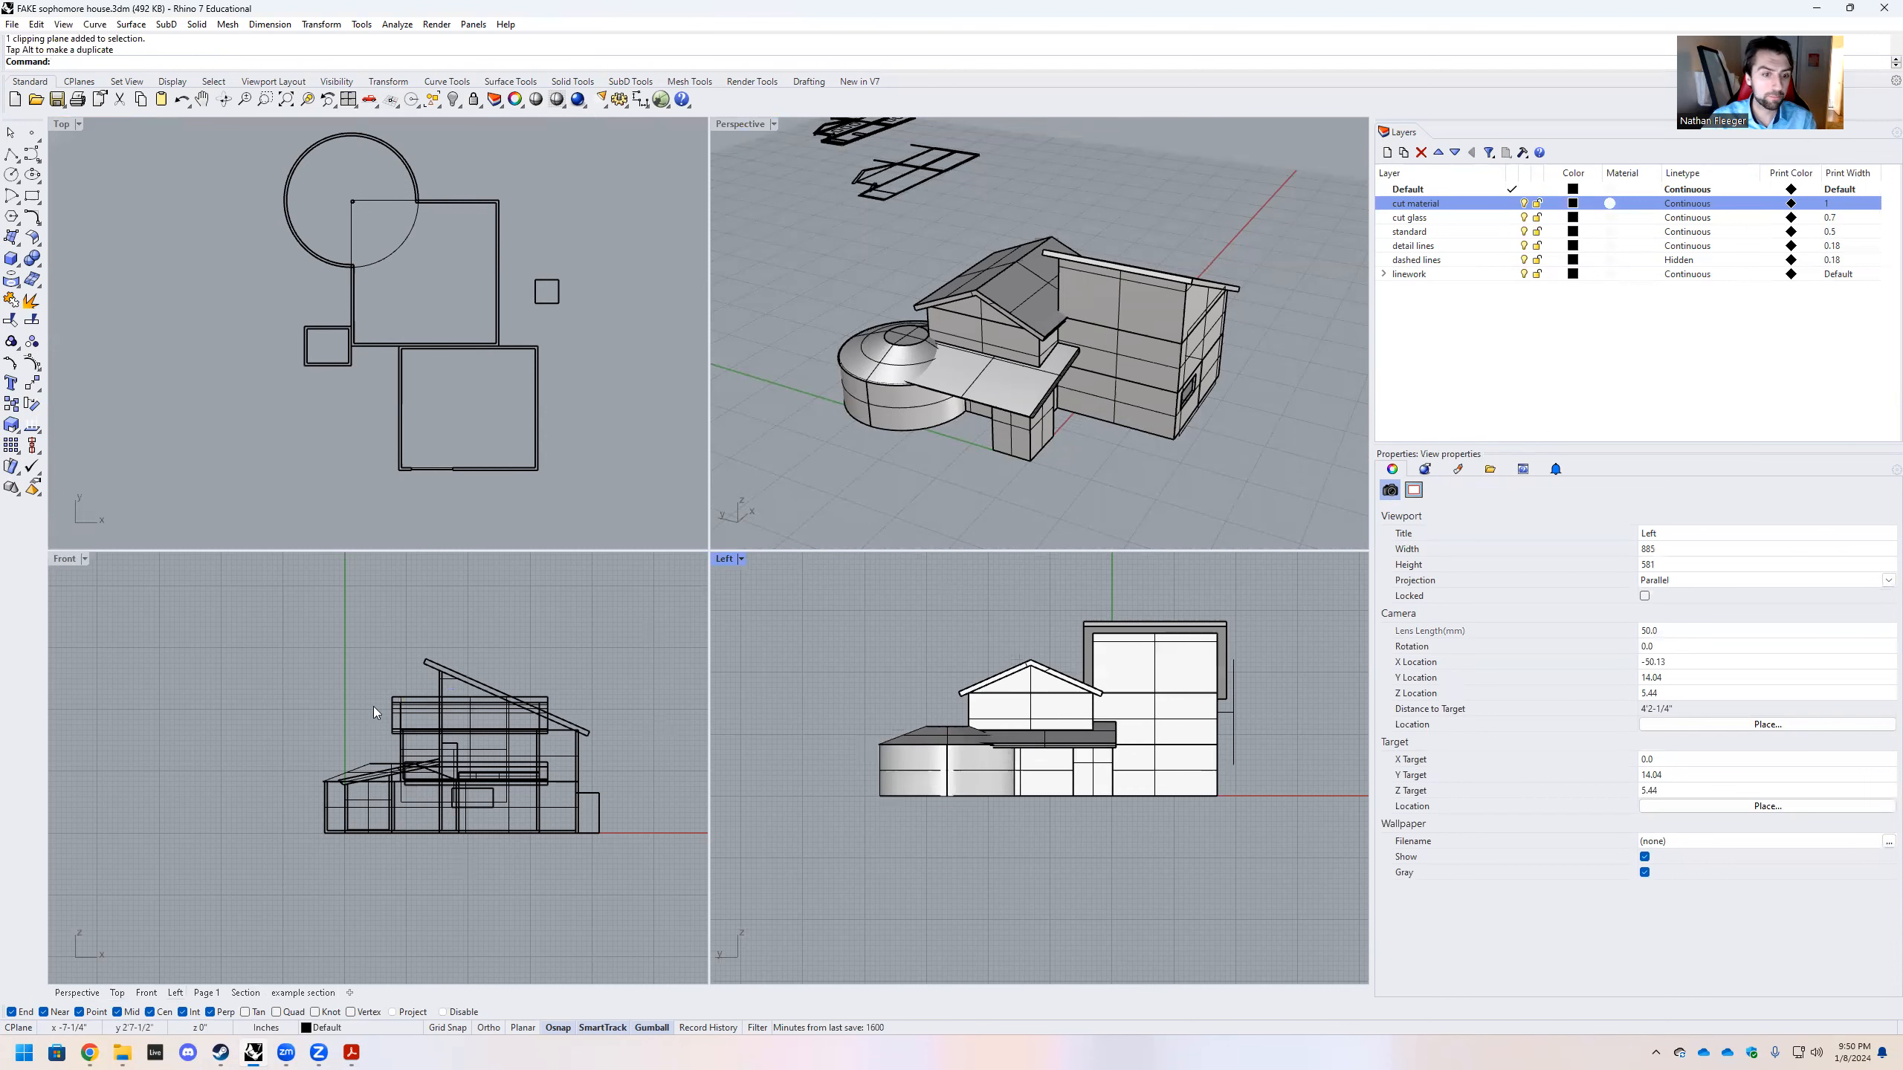
pyautogui.click(85, 559)
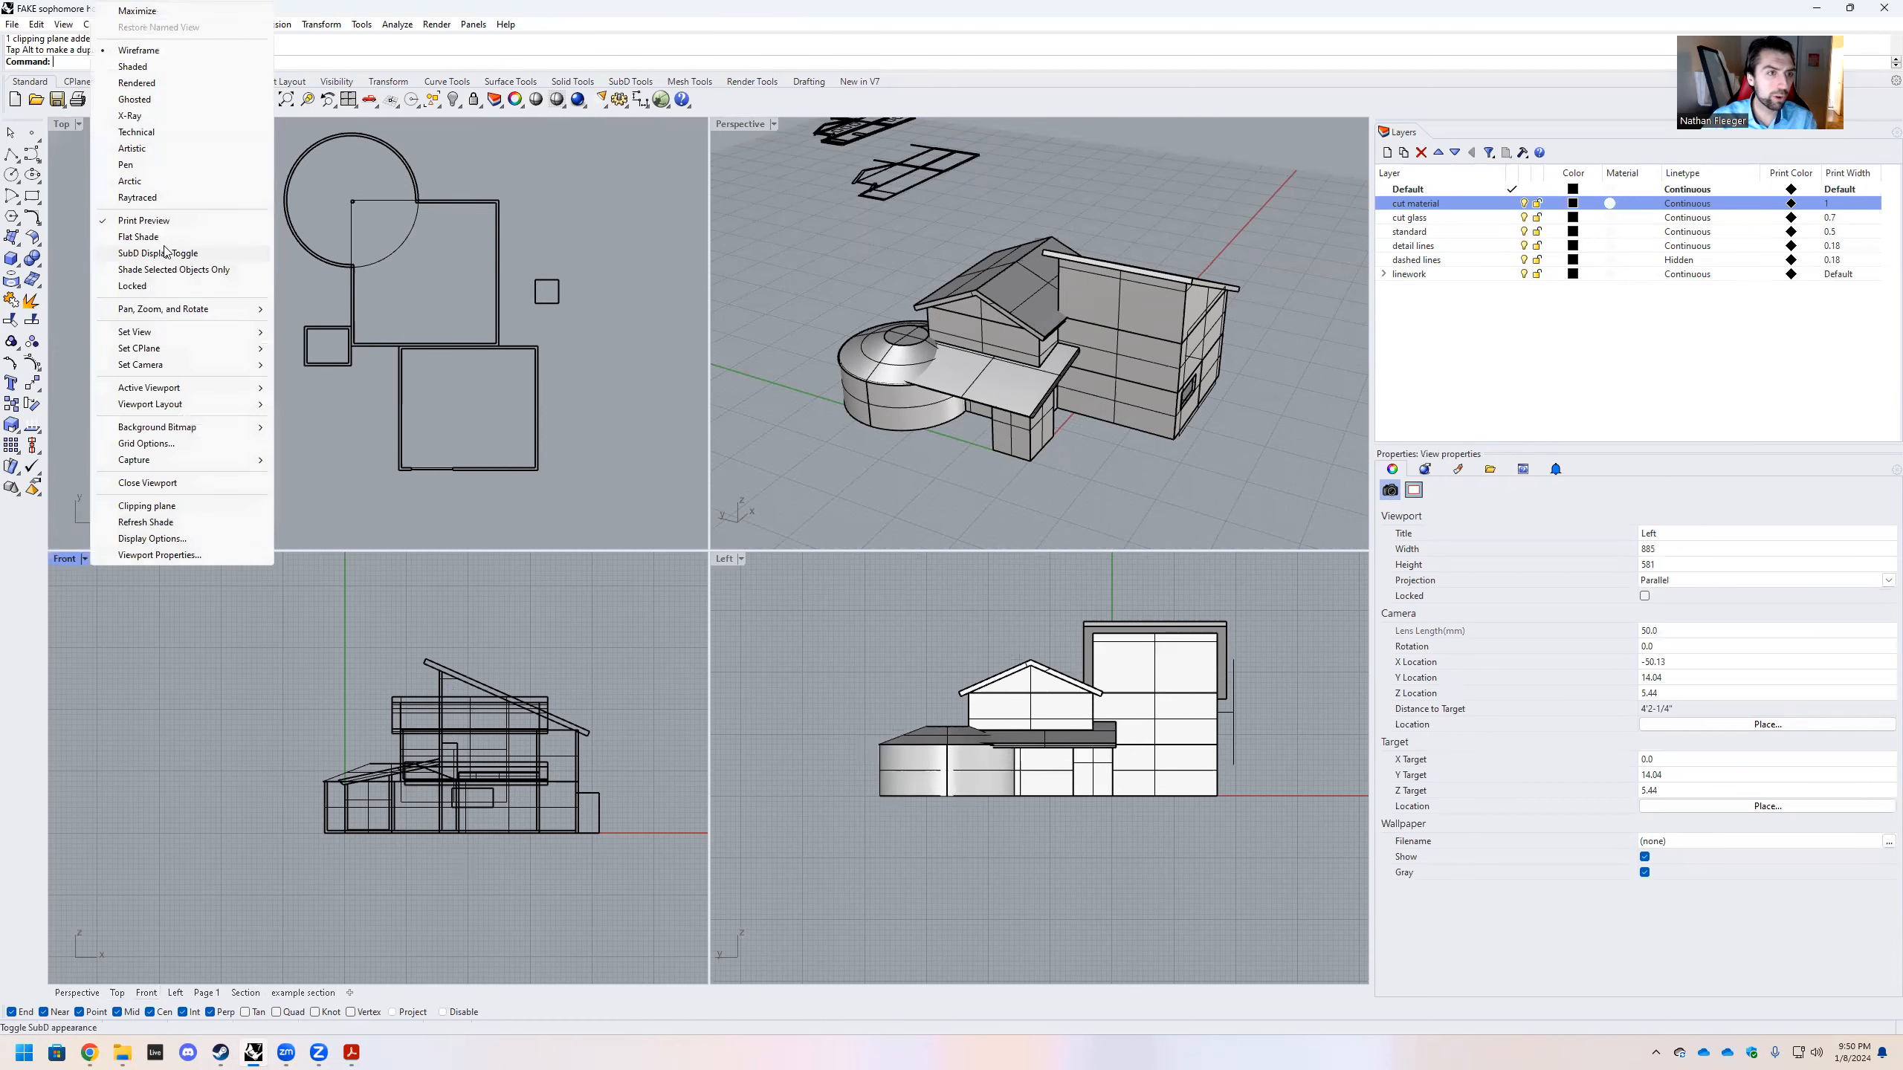
pyautogui.click(142, 67)
pyautogui.moveTo(259, 659); pyautogui.dragTo(645, 922)
pyautogui.write('make2d')
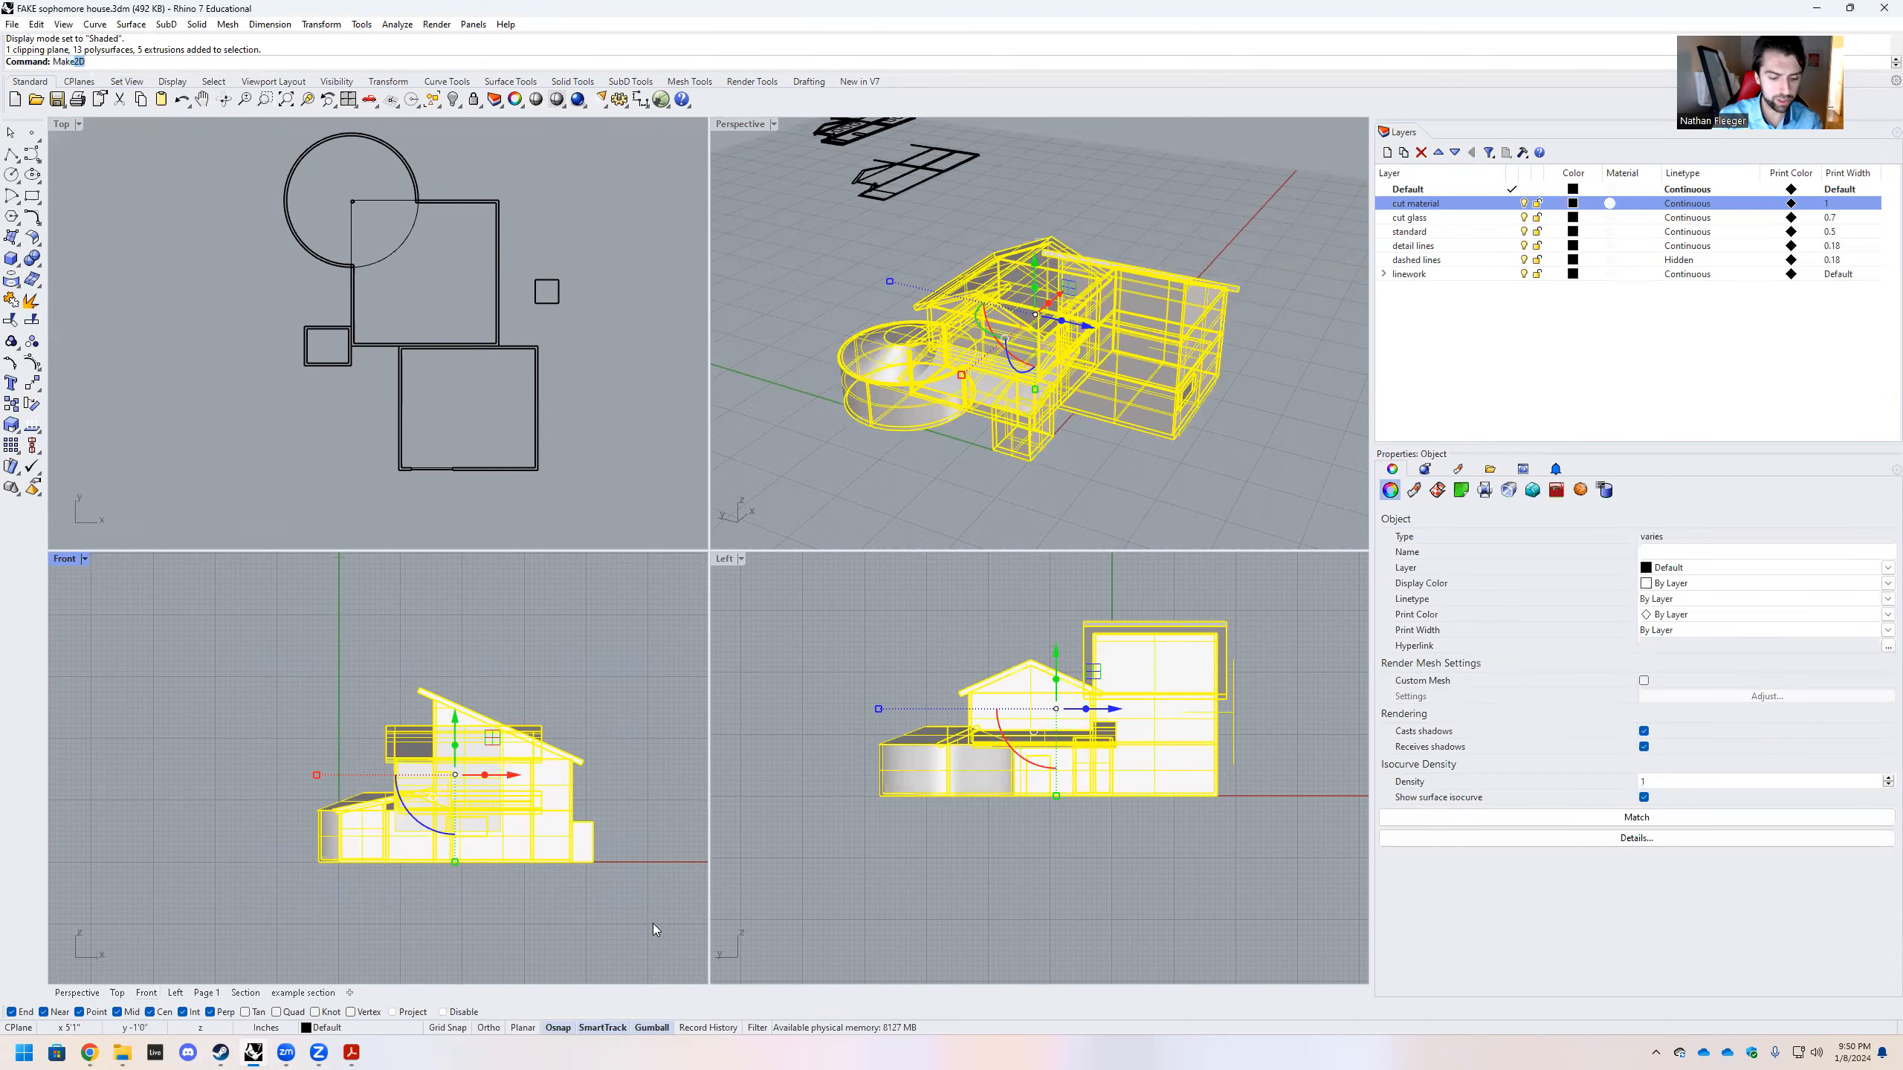
pyautogui.press('Return')
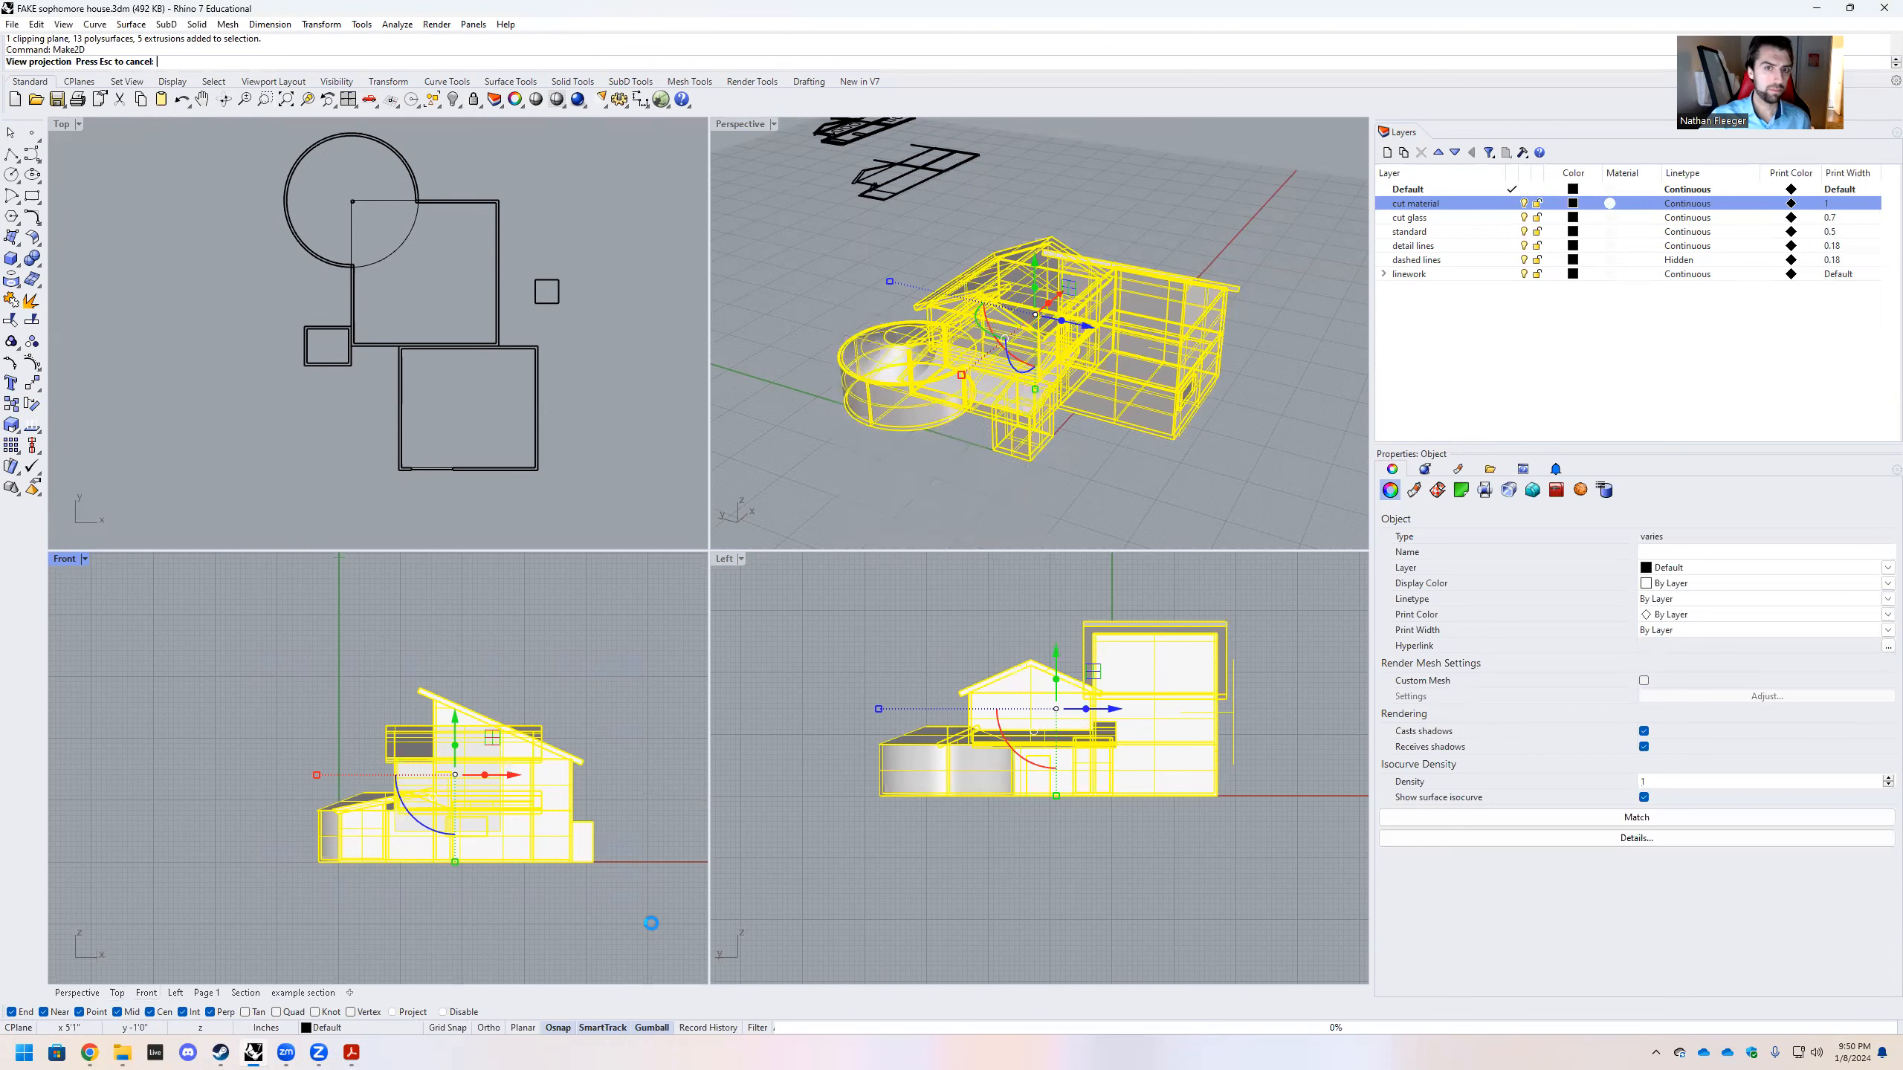
# Move the front elevation linework away from the model to just below the plan drawing and deselect it
pyautogui.scroll(-6, 199, 349)
pyautogui.scroll(-15, 200, 350)
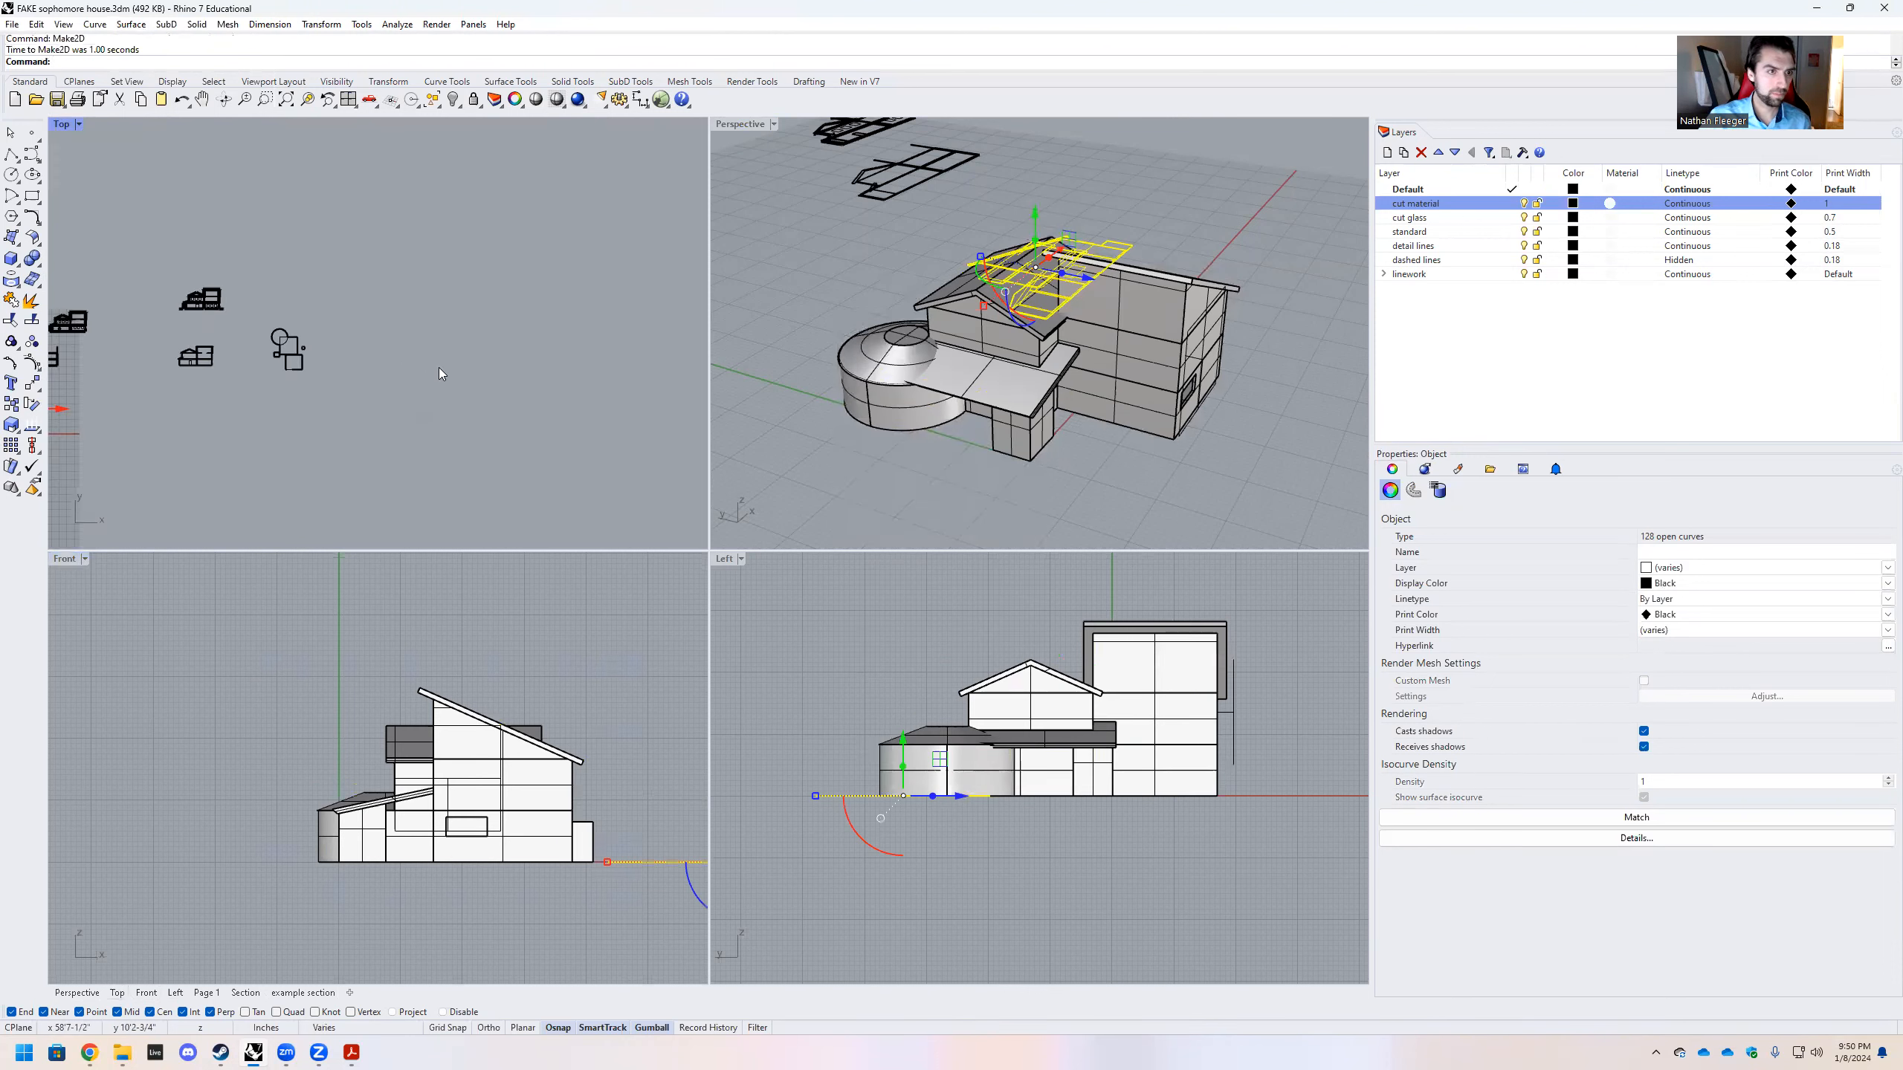
pyautogui.moveTo(239, 426); pyautogui.dragTo(376, 427)
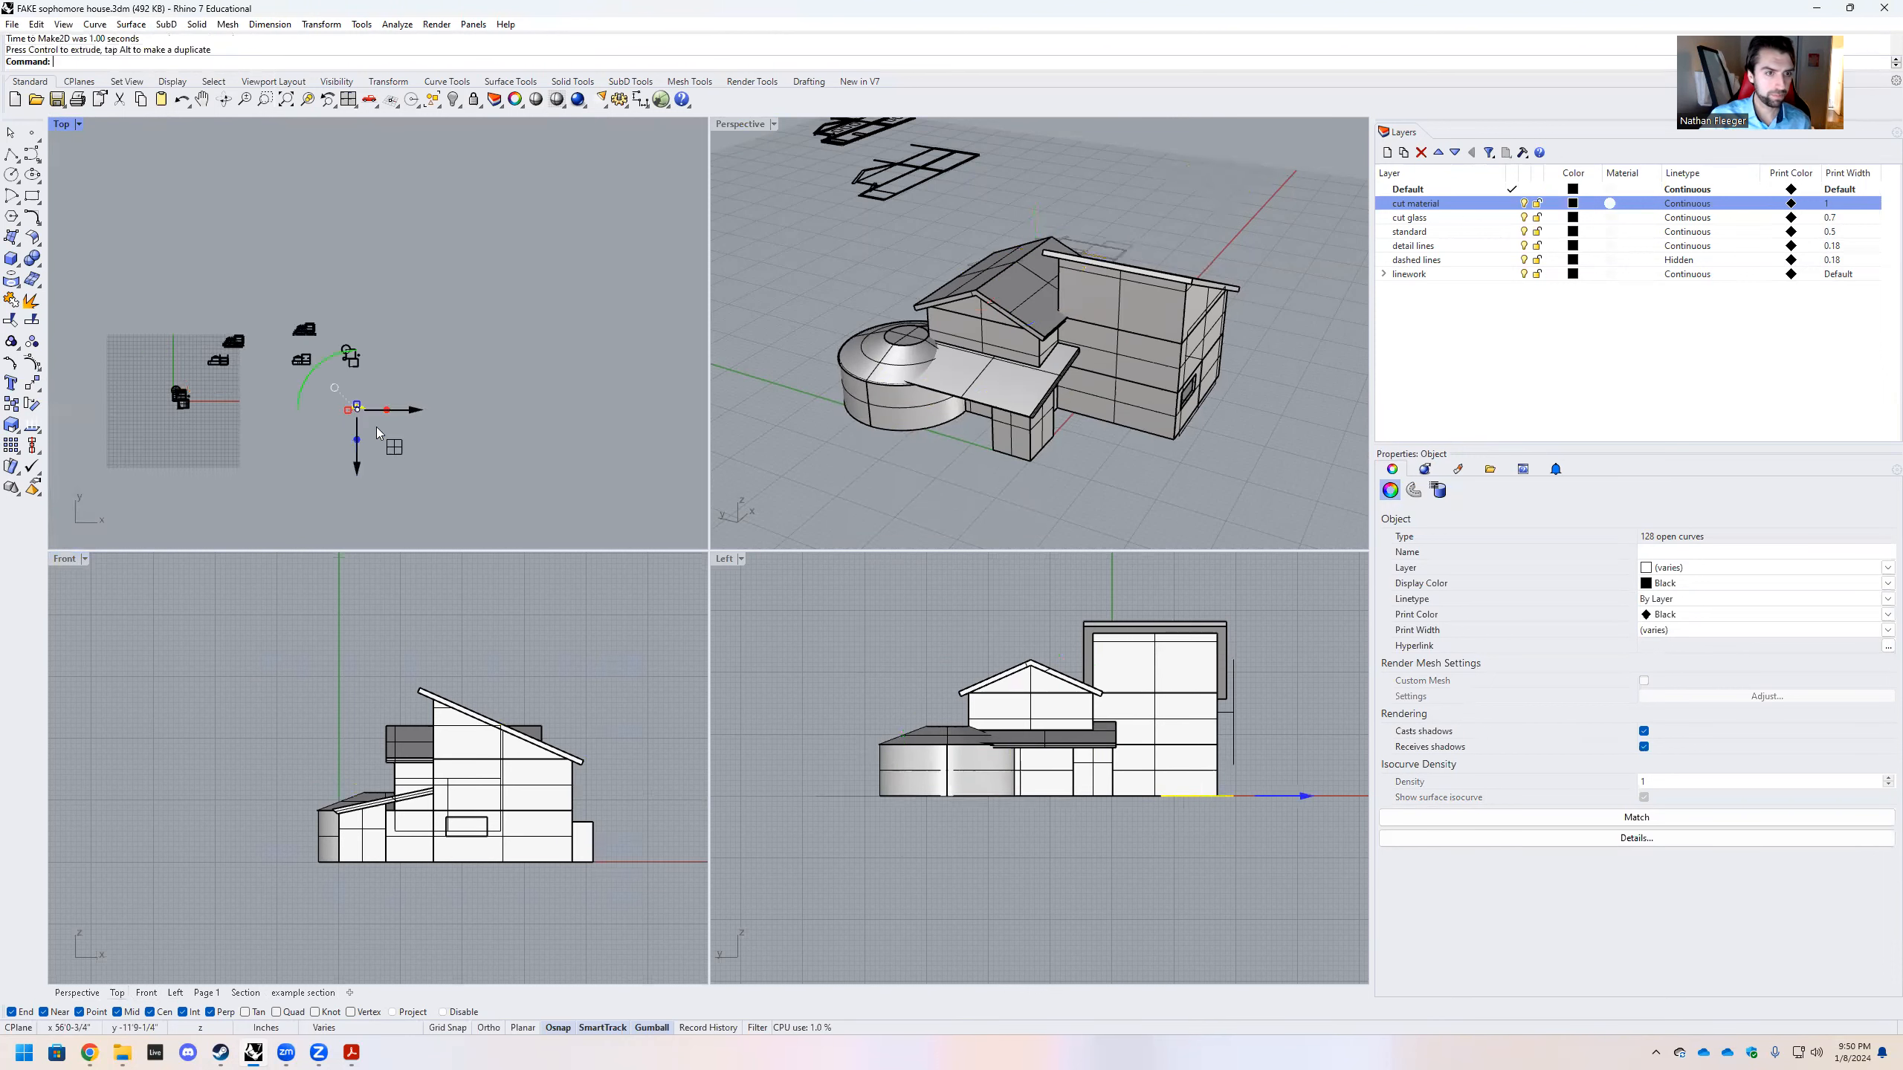
pyautogui.scroll(7, 371, 416)
pyautogui.scroll(2, 479, 459)
pyautogui.moveTo(454, 480); pyautogui.dragTo(504, 300)
pyautogui.scroll(-15, 539, 369)
pyautogui.scroll(7, 339, 379)
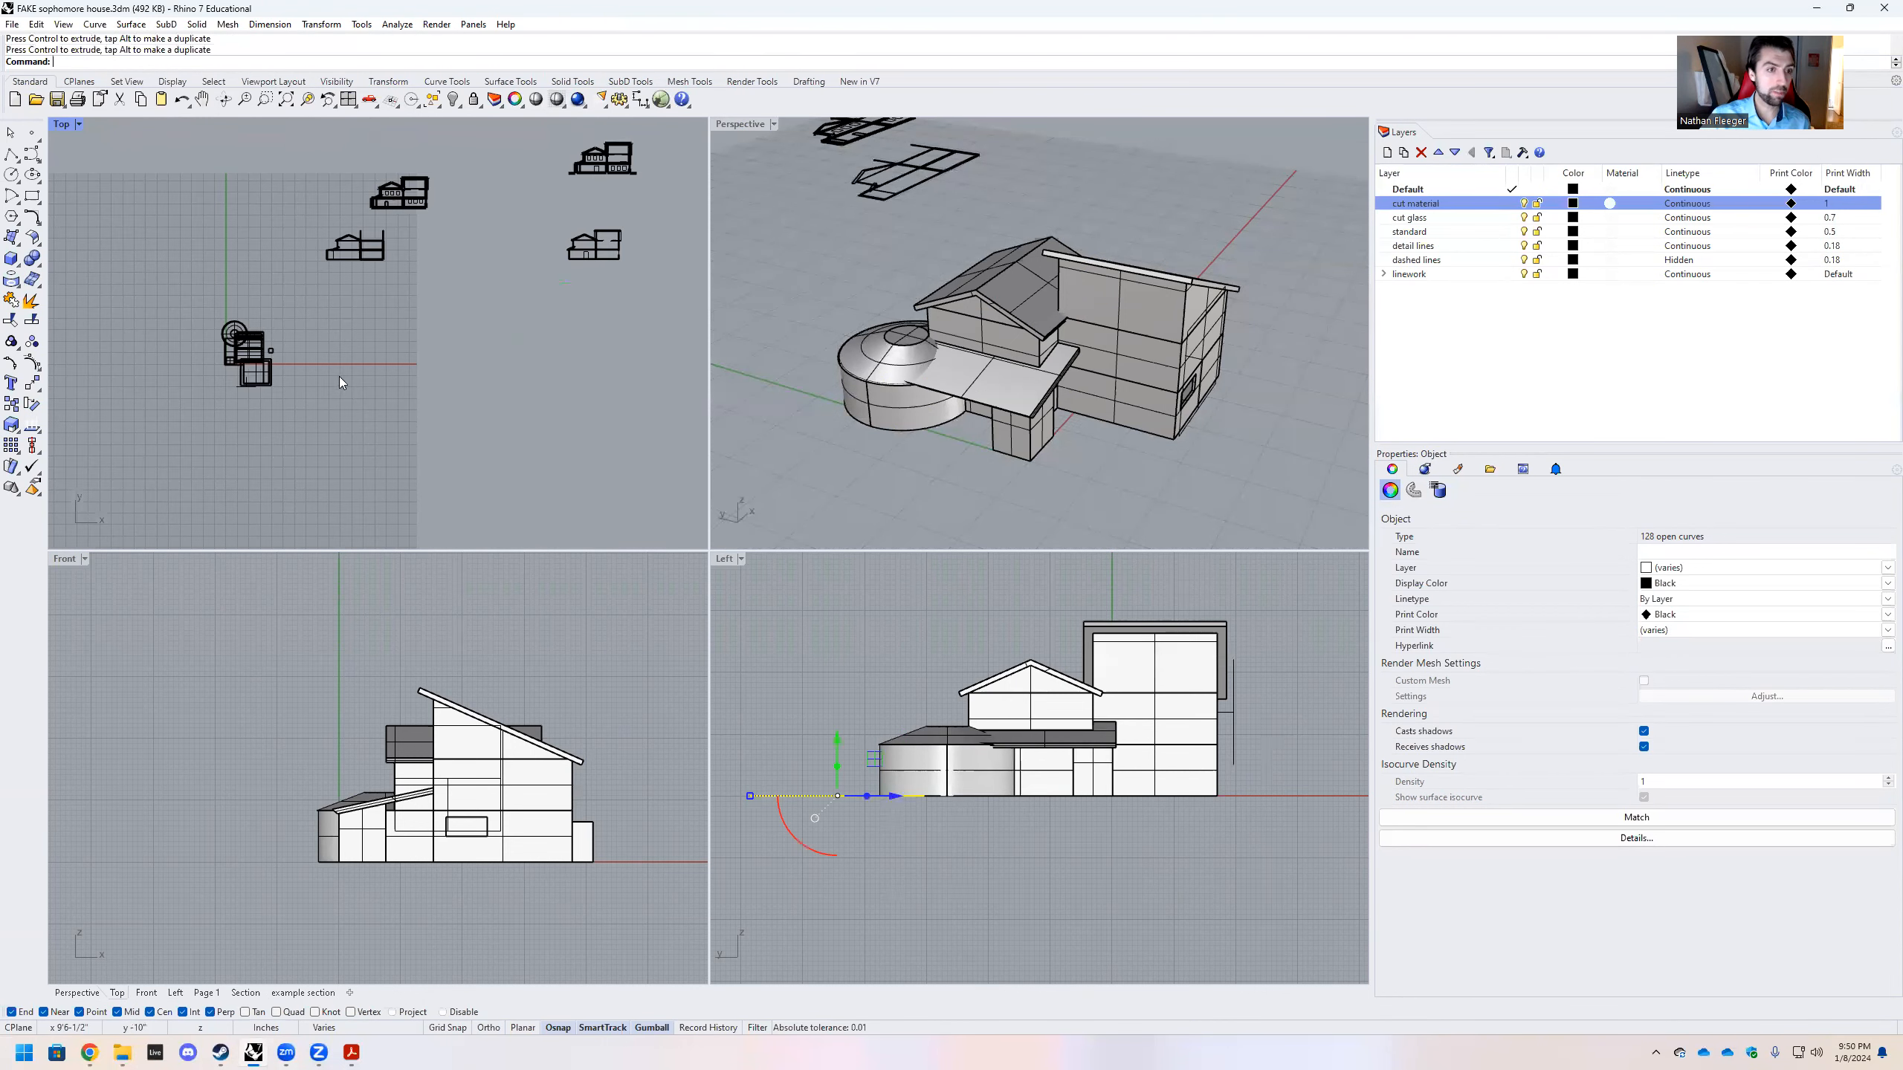
pyautogui.click(394, 399)
# Move the clipping plane well away from the front of the house in the Top view and deselect it
pyautogui.scroll(-7, 497, 379)
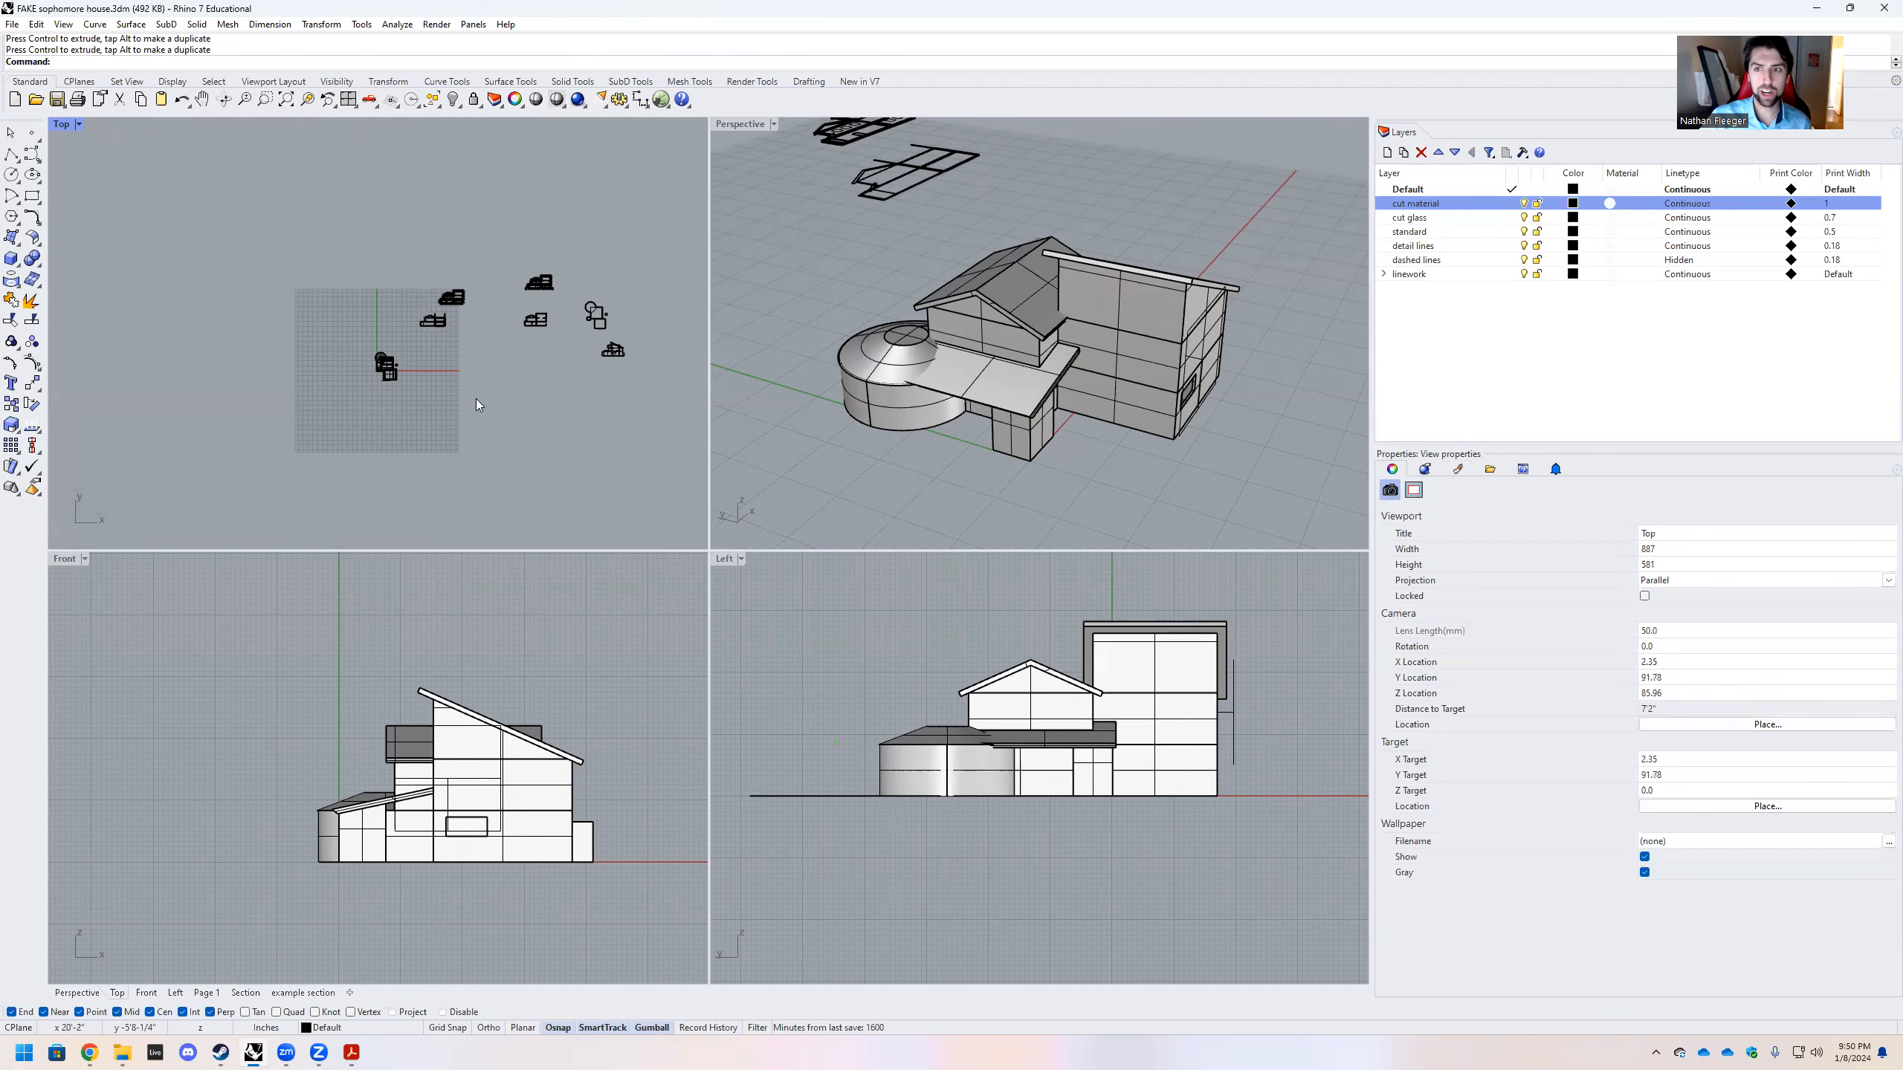
pyautogui.scroll(8, 287, 360)
pyautogui.scroll(4, 502, 372)
pyautogui.scroll(2, 449, 450)
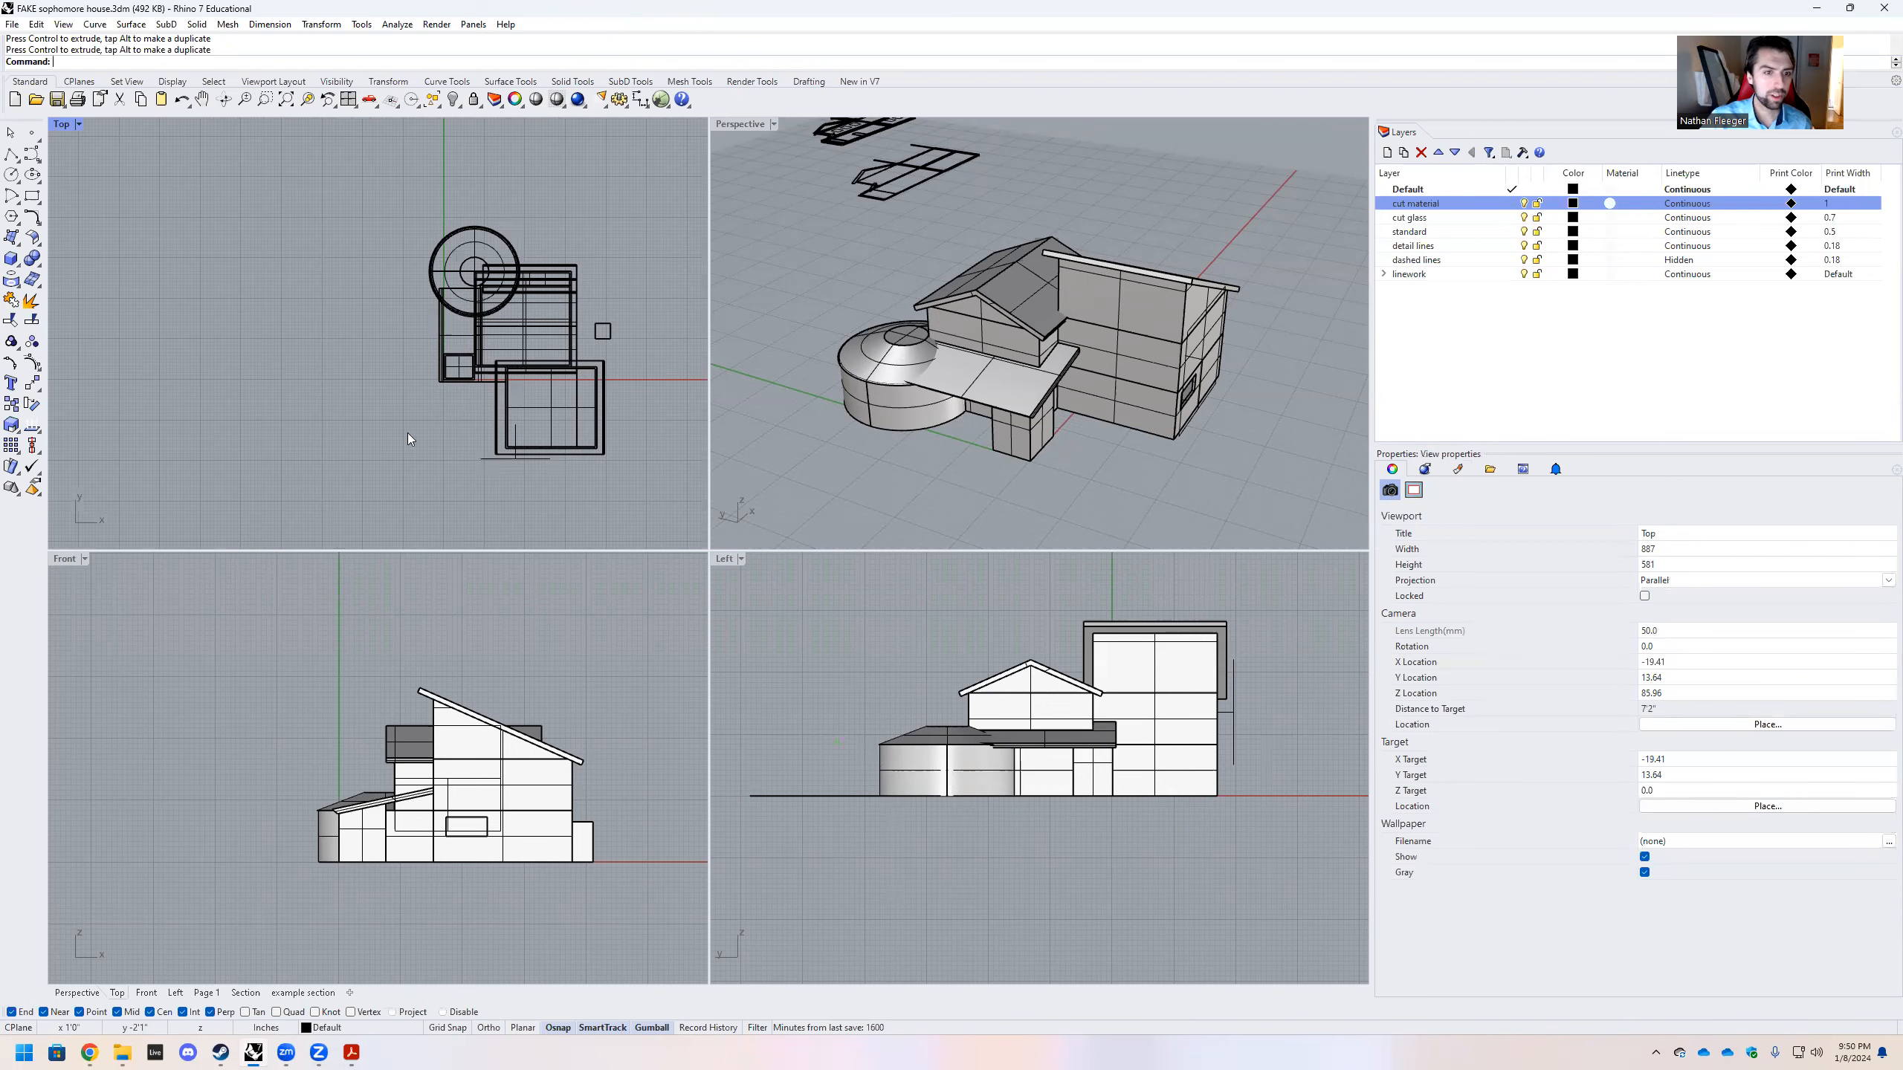
pyautogui.click(459, 437)
pyautogui.moveTo(445, 509)
pyautogui.mouseDown()
pyautogui.moveTo(432, 426)
pyautogui.moveTo(480, 522)
pyautogui.mouseUp()
pyautogui.press('Escape')
# Examine the front elevation linework up close, including its base line and hidden edges
pyautogui.scroll(-6, 400, 420)
pyautogui.moveTo(654, 386); pyautogui.dragTo(518, 414, button='right')
pyautogui.scroll(20, 519, 414)
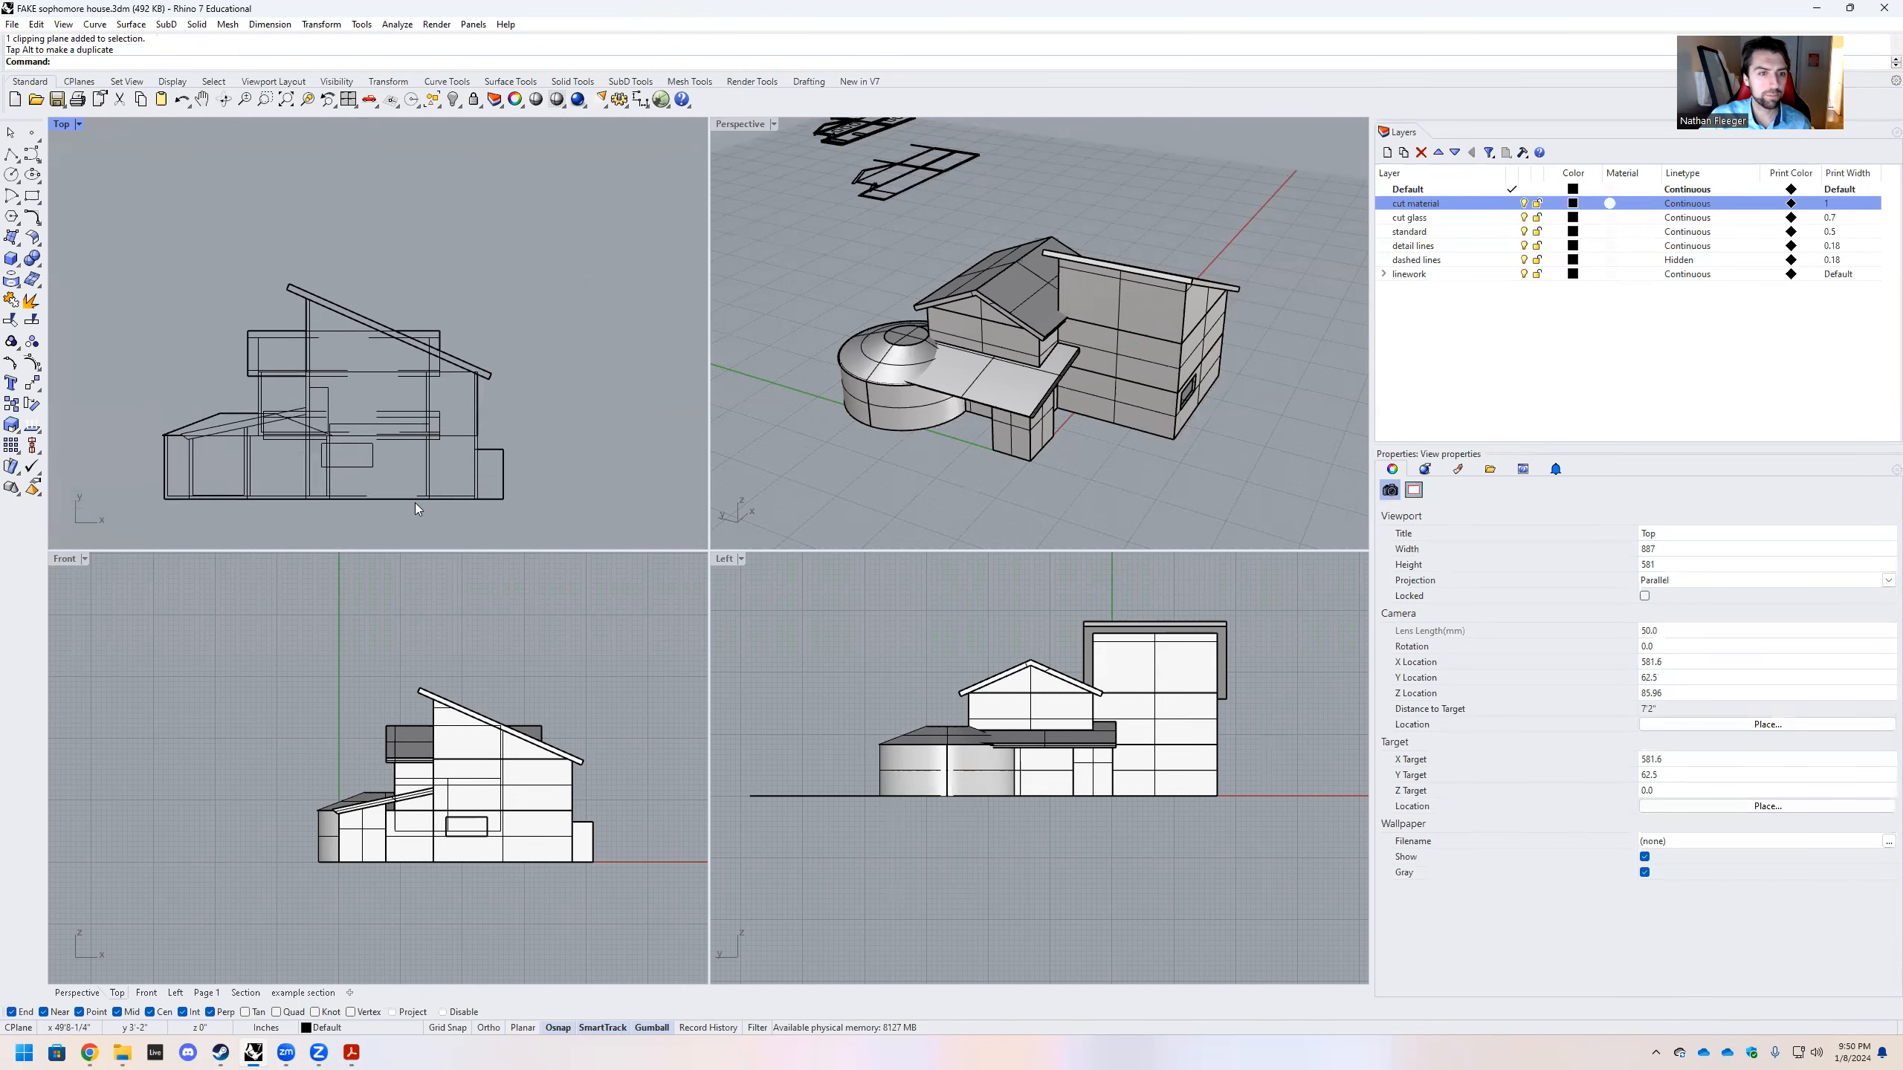
pyautogui.scroll(7, 415, 503)
pyautogui.scroll(-8, 483, 377)
pyautogui.scroll(3, 373, 319)
pyautogui.scroll(-3, 373, 319)
pyautogui.scroll(4, 490, 319)
pyautogui.scroll(-3, 453, 313)
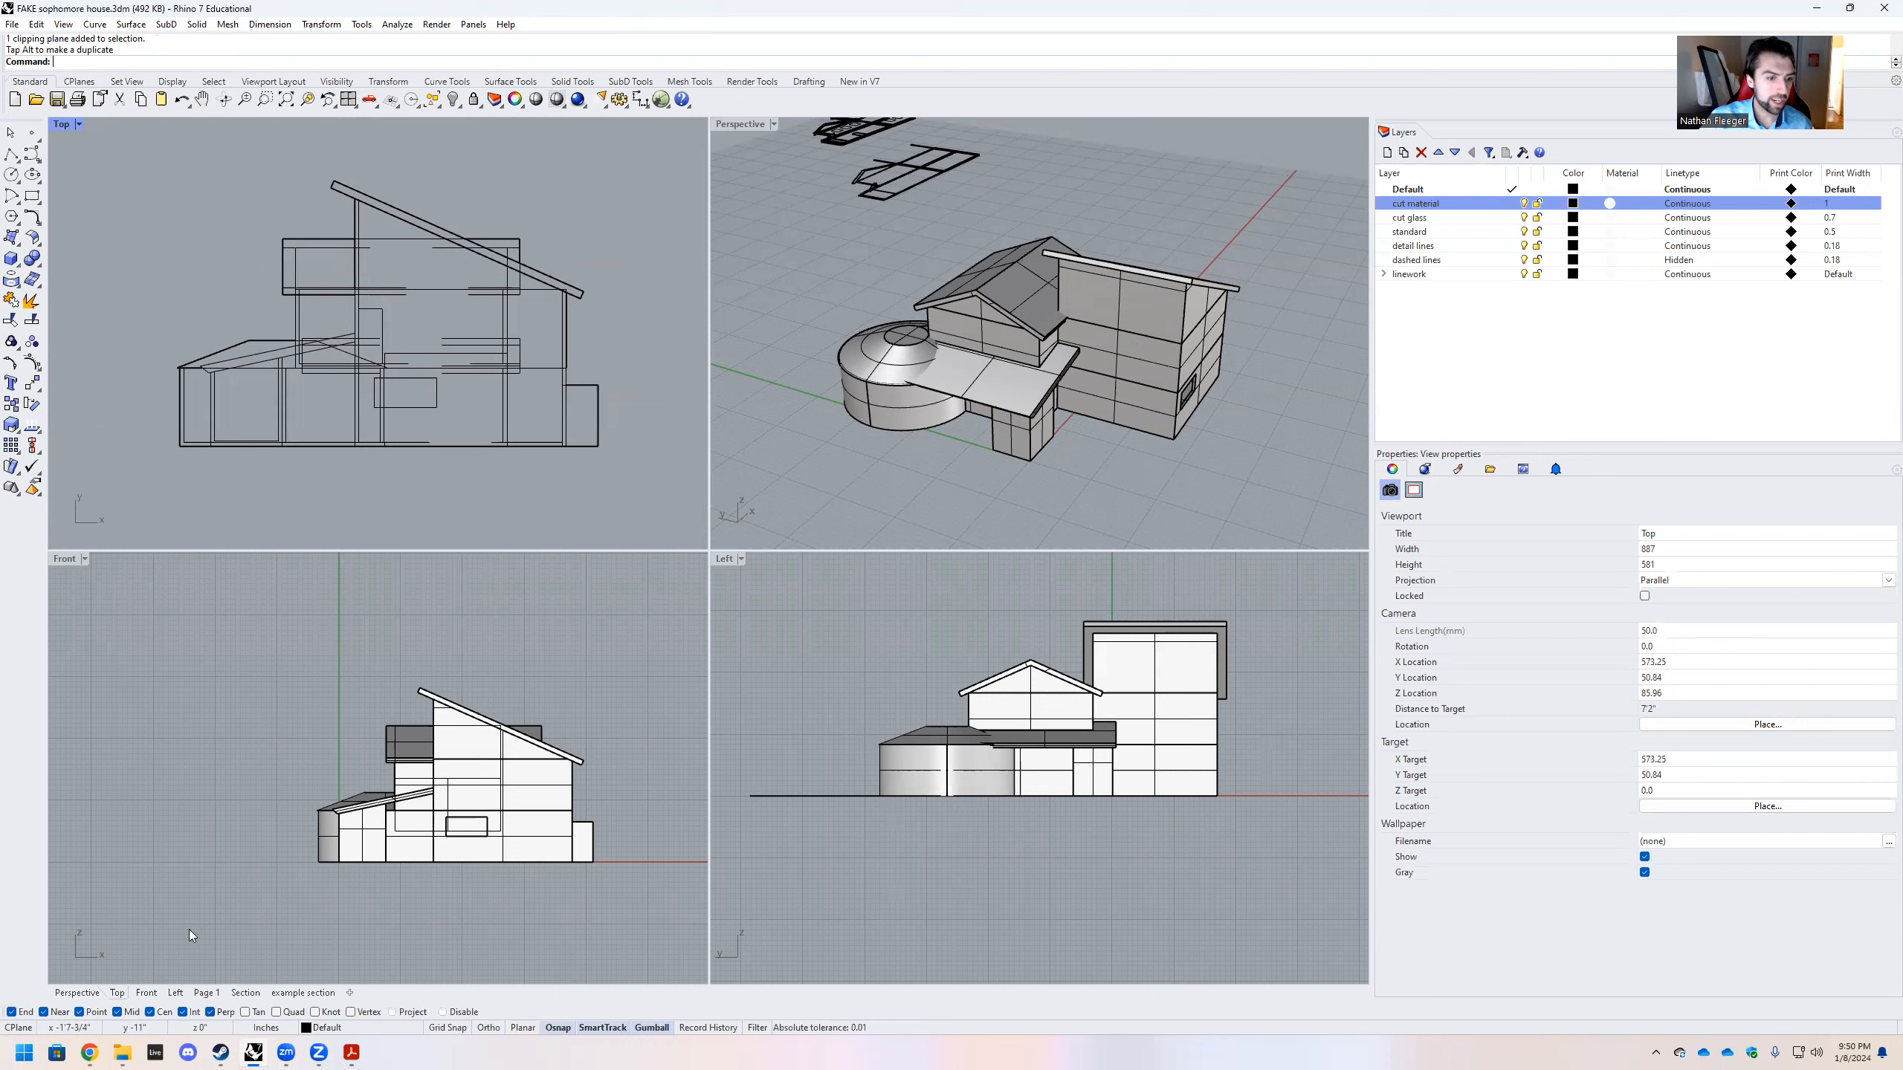
# Create a 24 x 18 inch landscape layout named "elevation" with one detail and frame the front elevation drawing in it
pyautogui.click(349, 993)
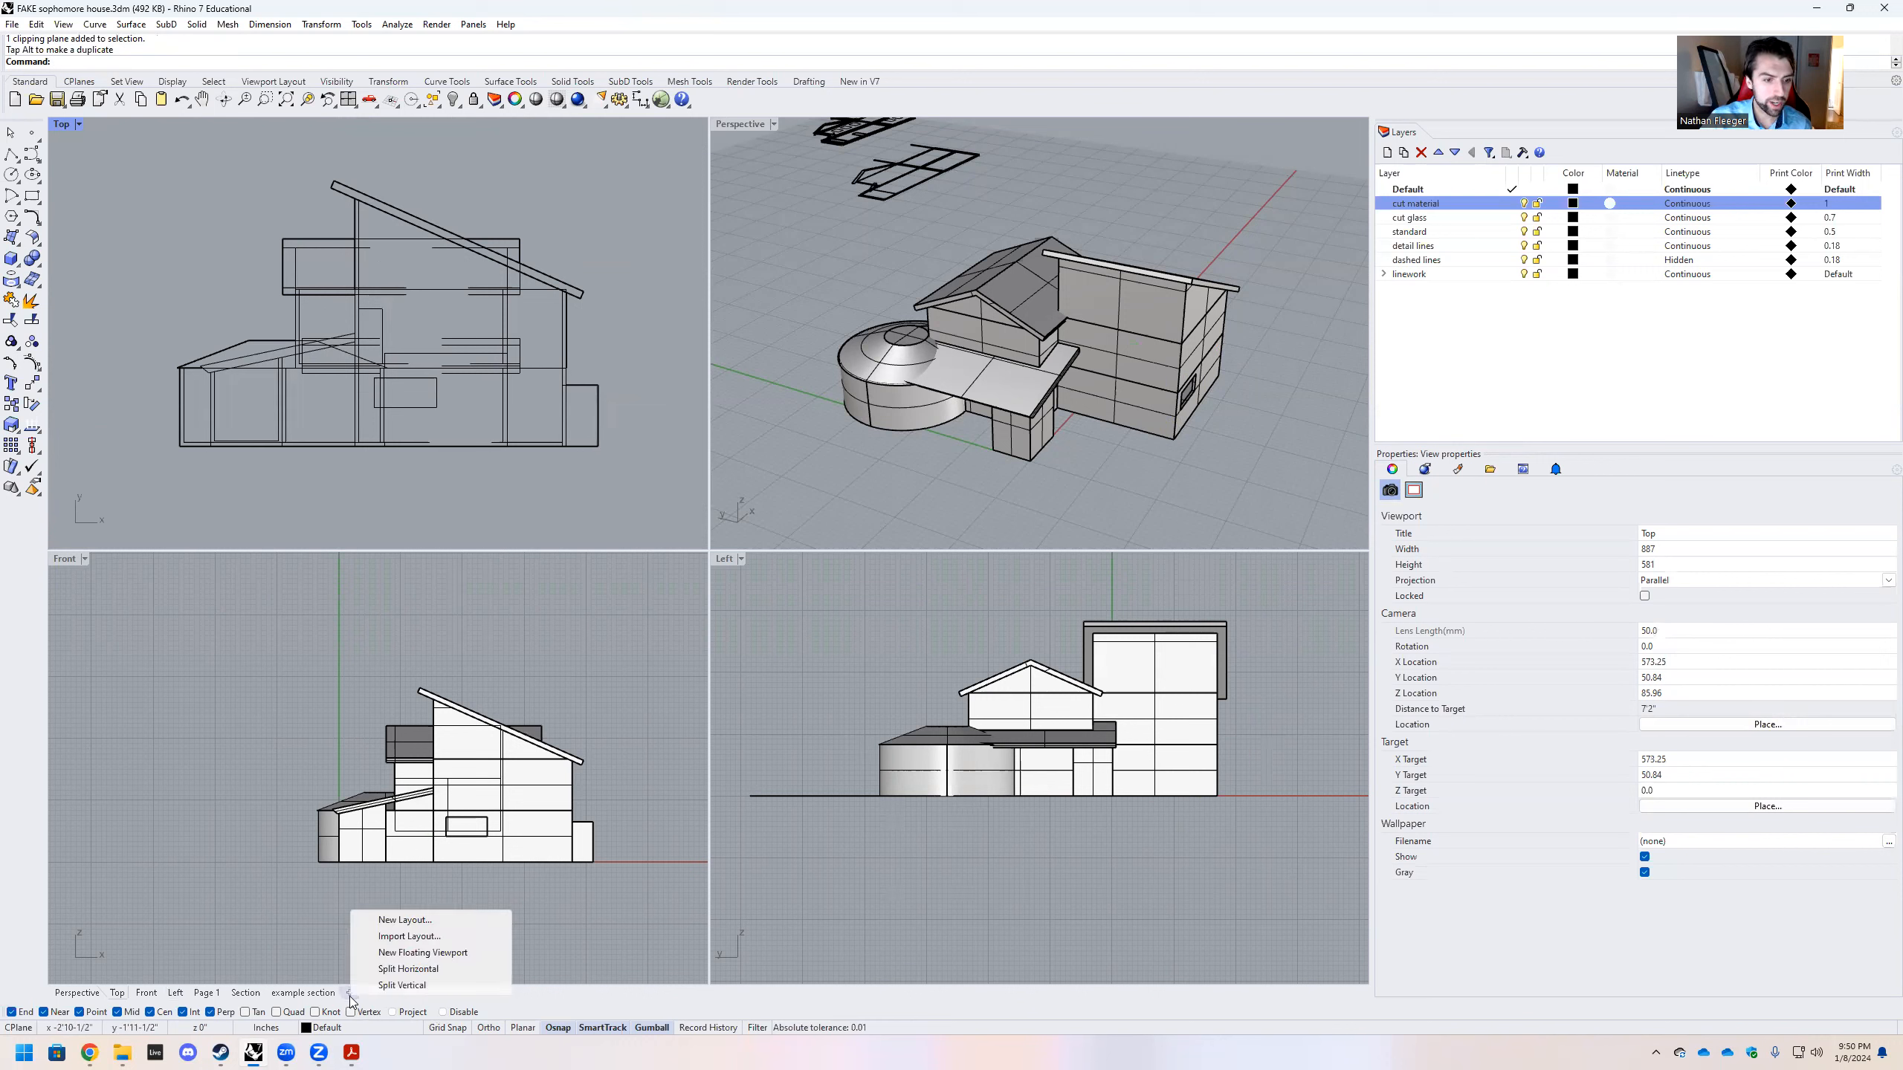
pyautogui.click(404, 920)
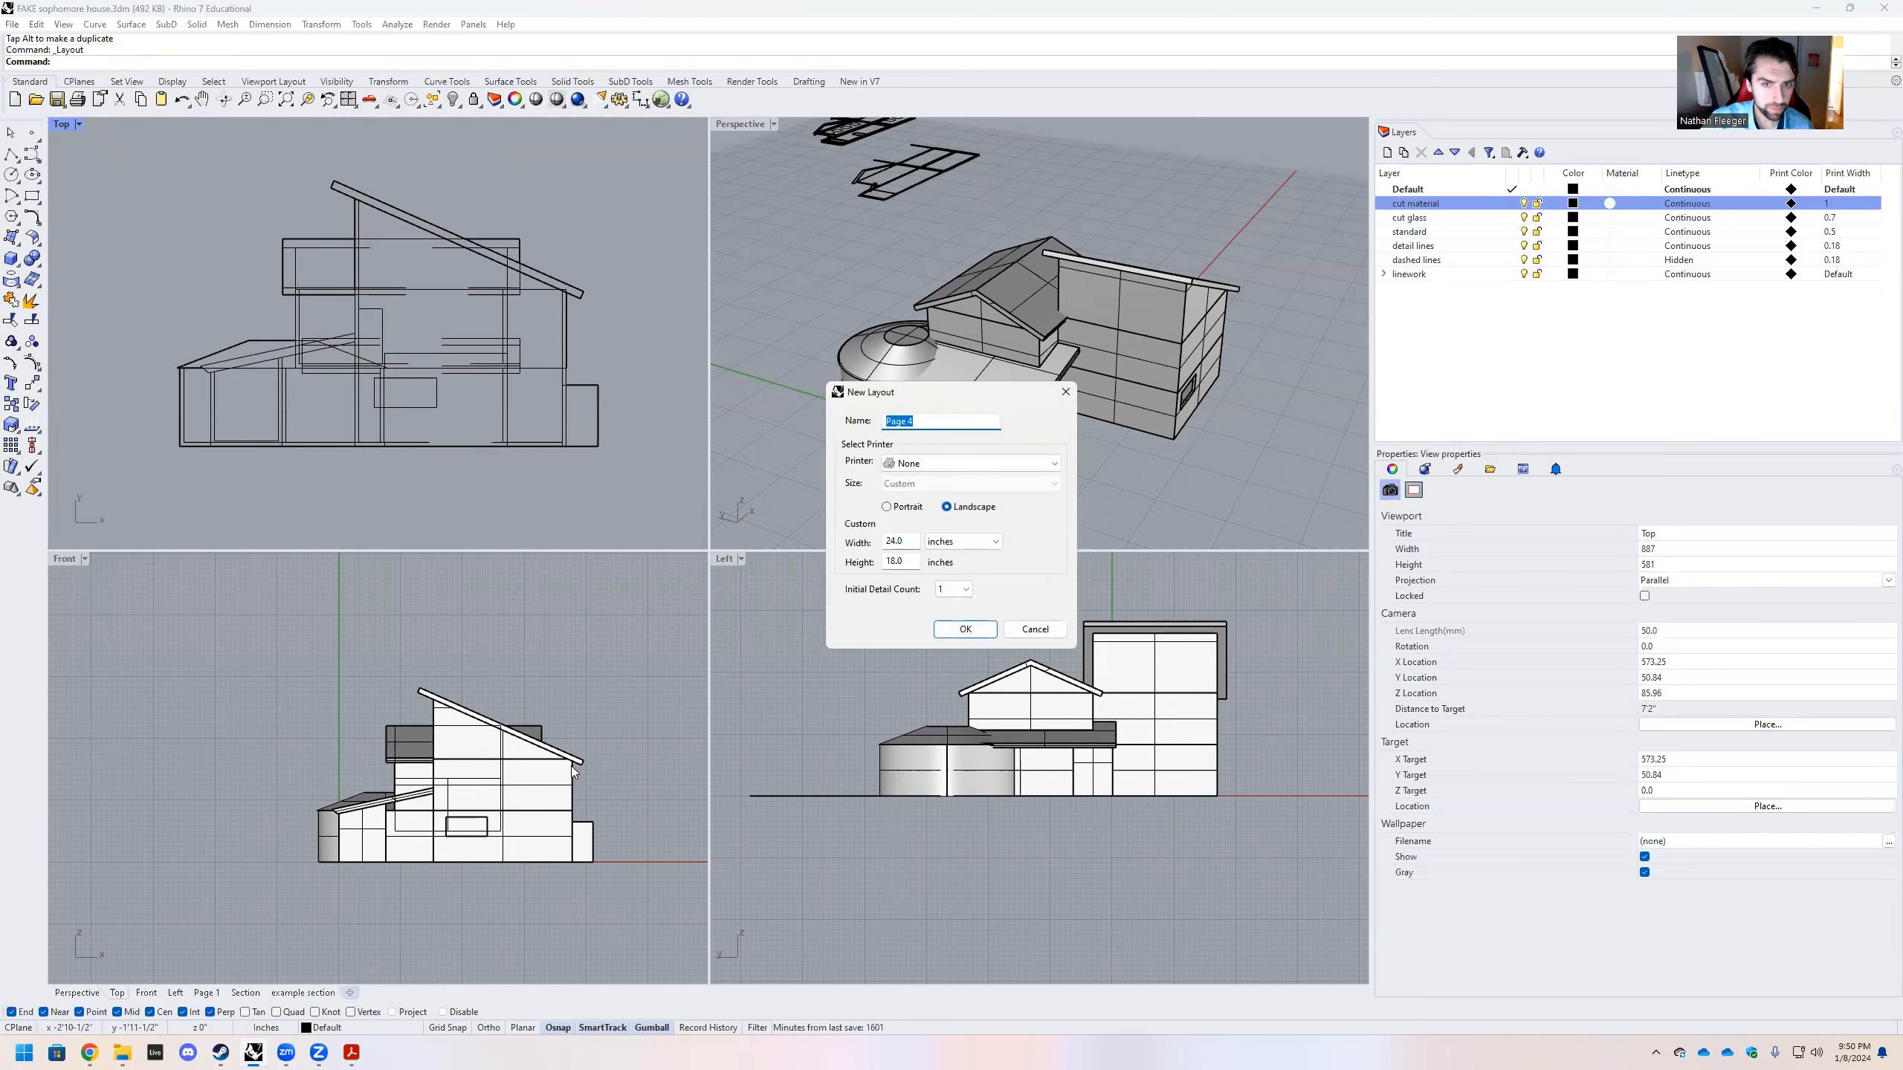
pyautogui.write('elevation')
pyautogui.click(944, 632)
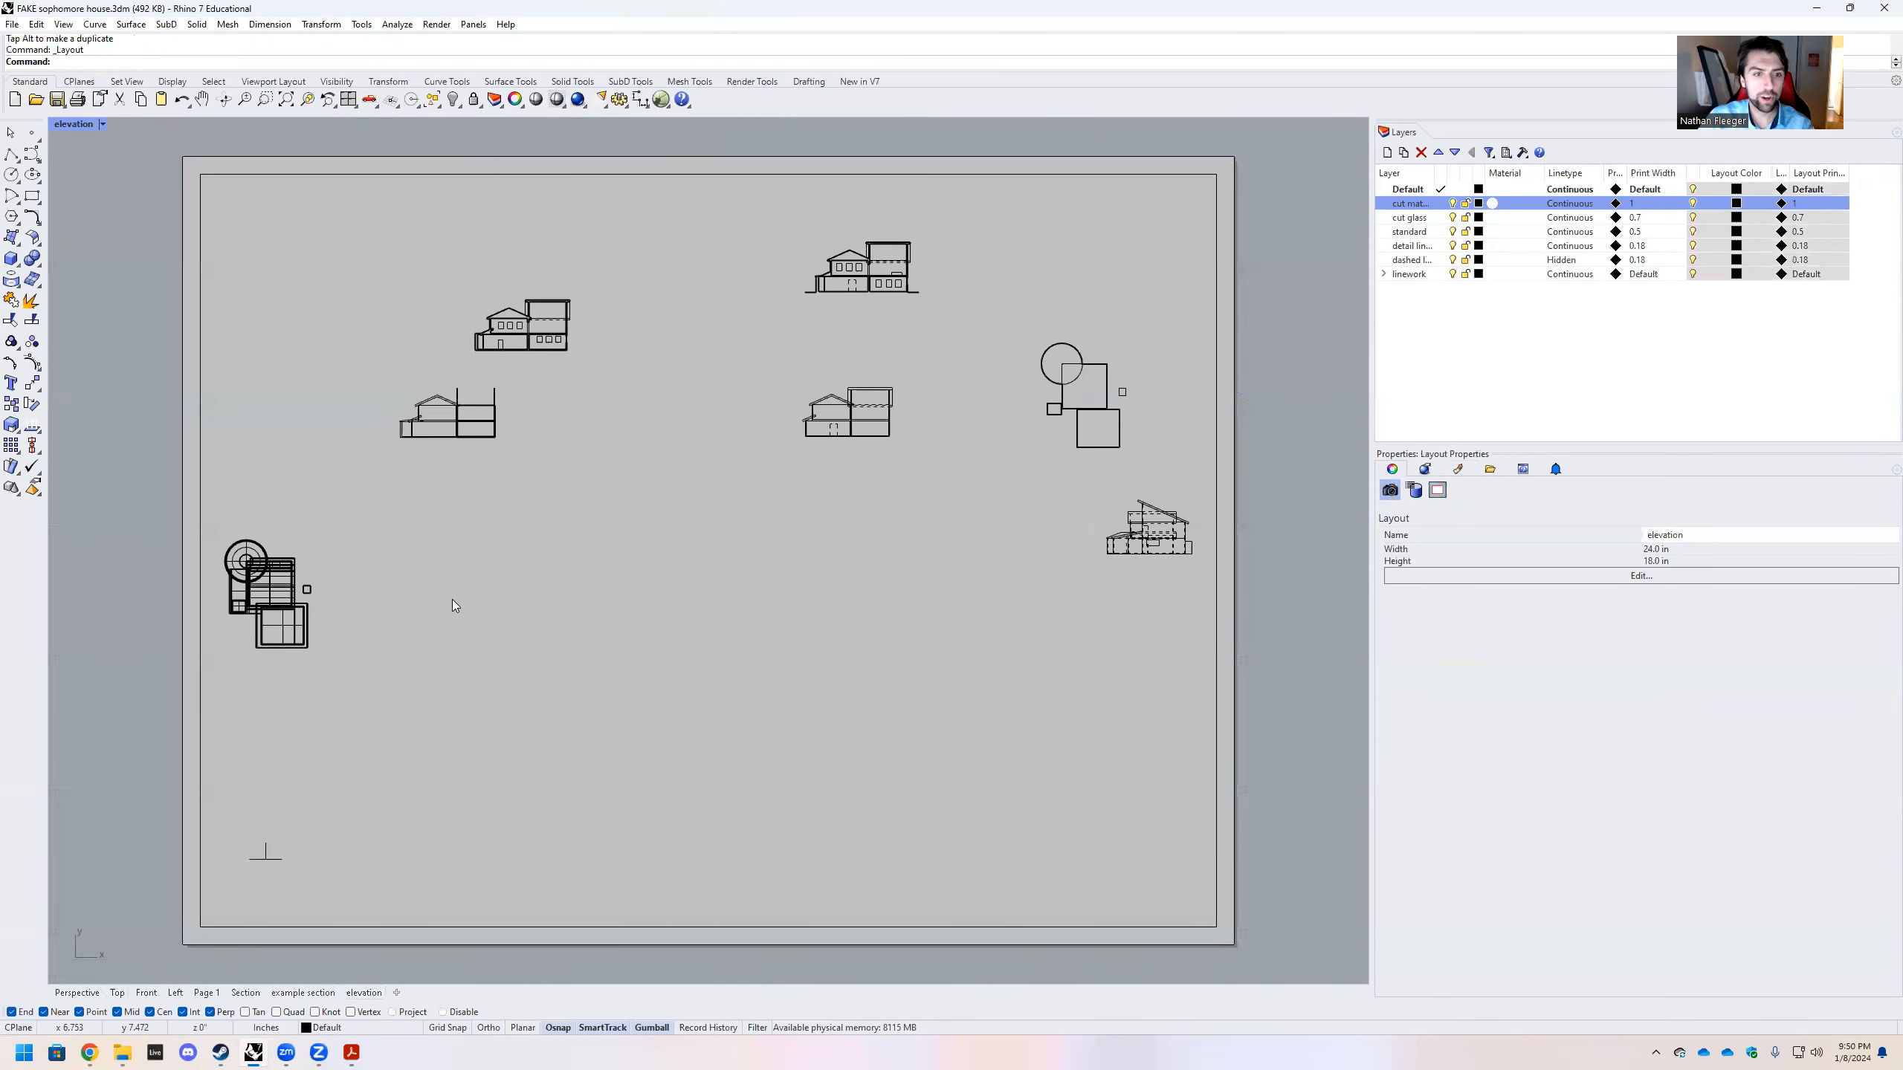
pyautogui.doubleClick(785, 606)
pyautogui.scroll(10, 952, 543)
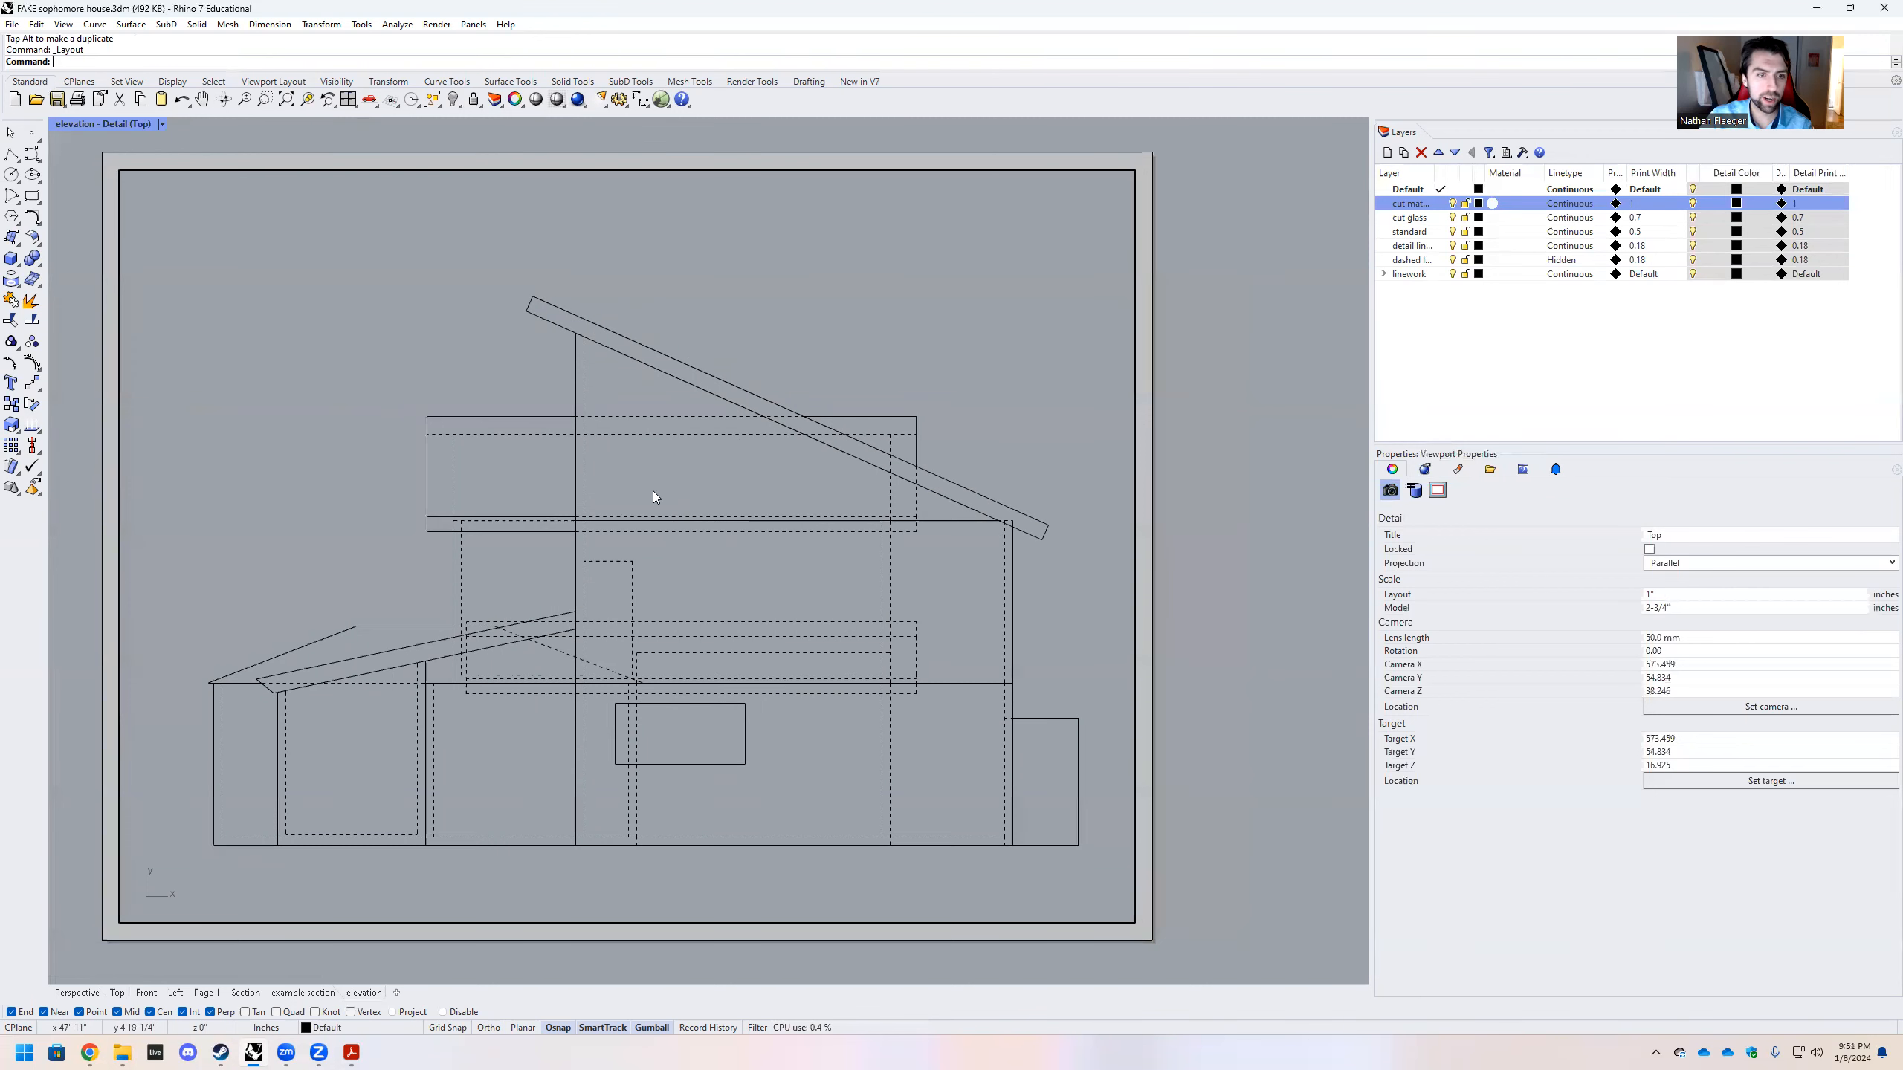
pyautogui.doubleClick(653, 491)
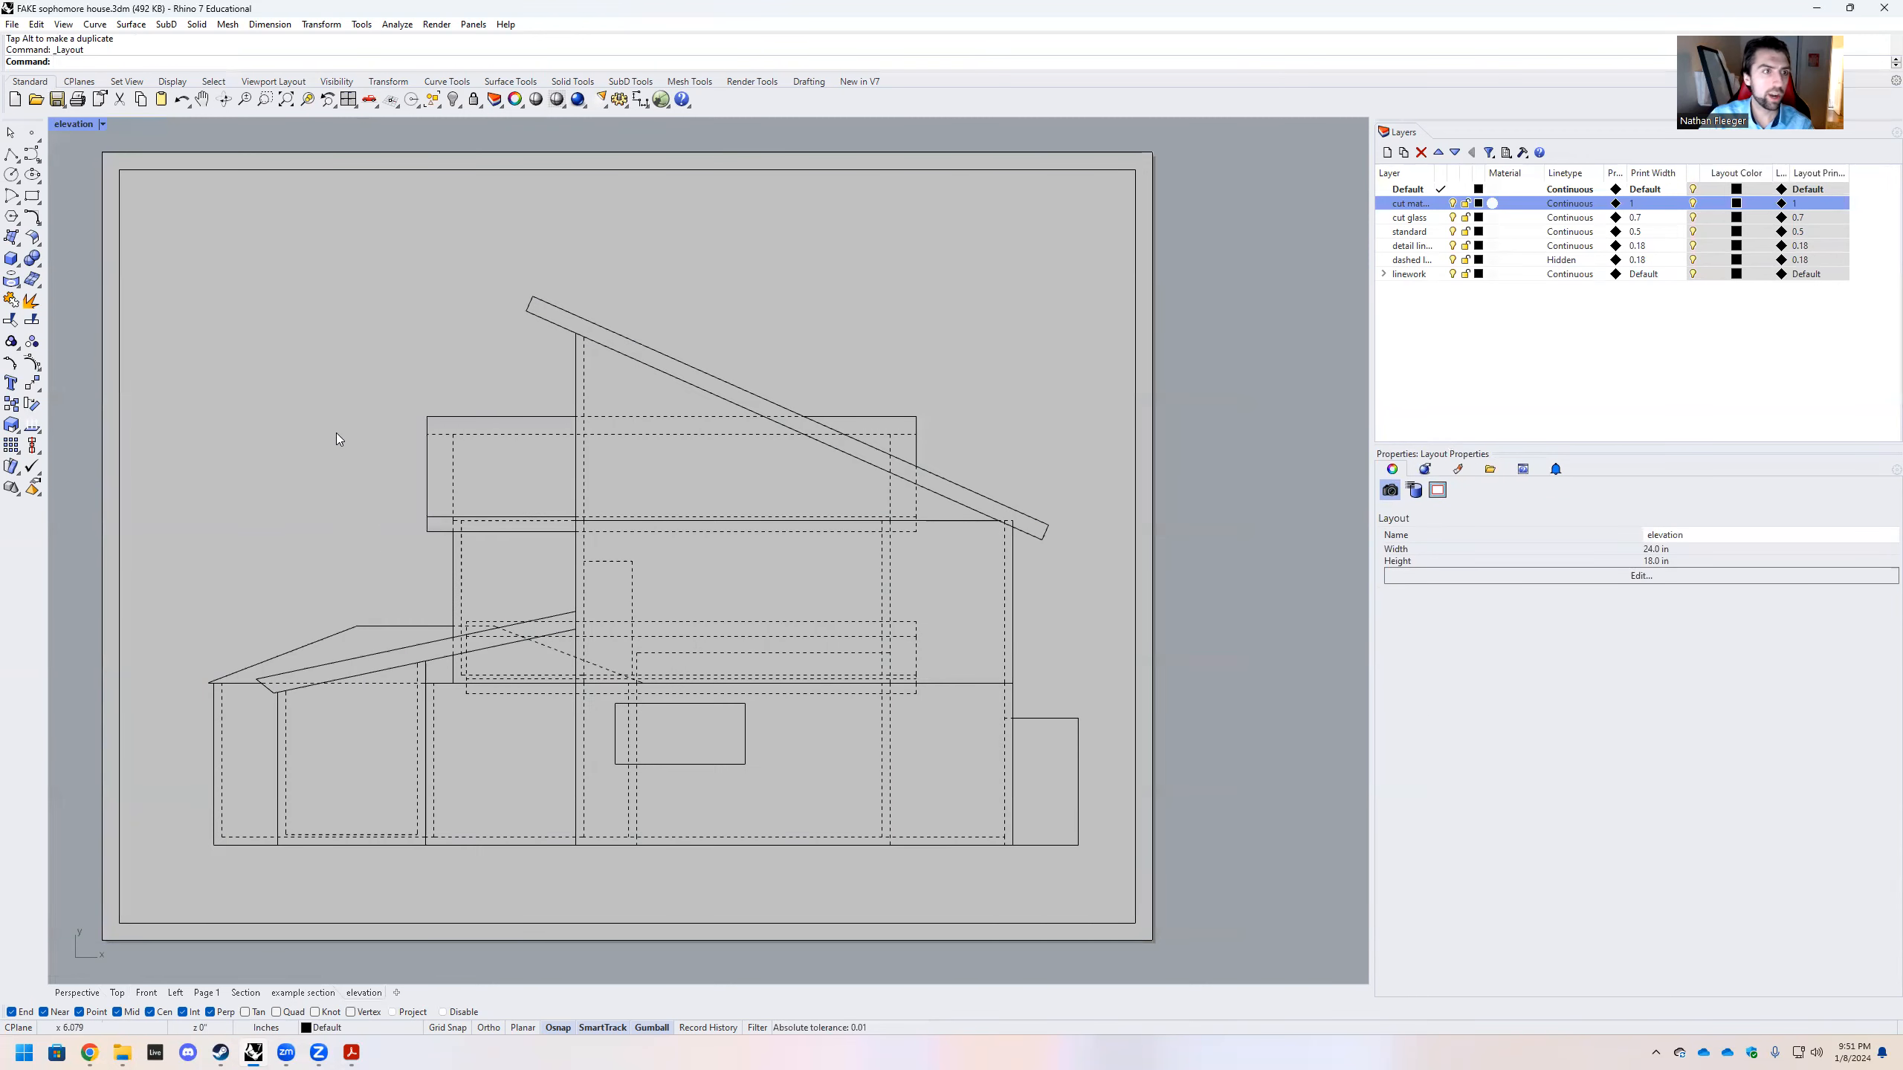
# Draw a horizontal ground line along the base of the front elevation, extending past both ends of the house
pyautogui.doubleClick(263, 409)
pyautogui.click(11, 154)
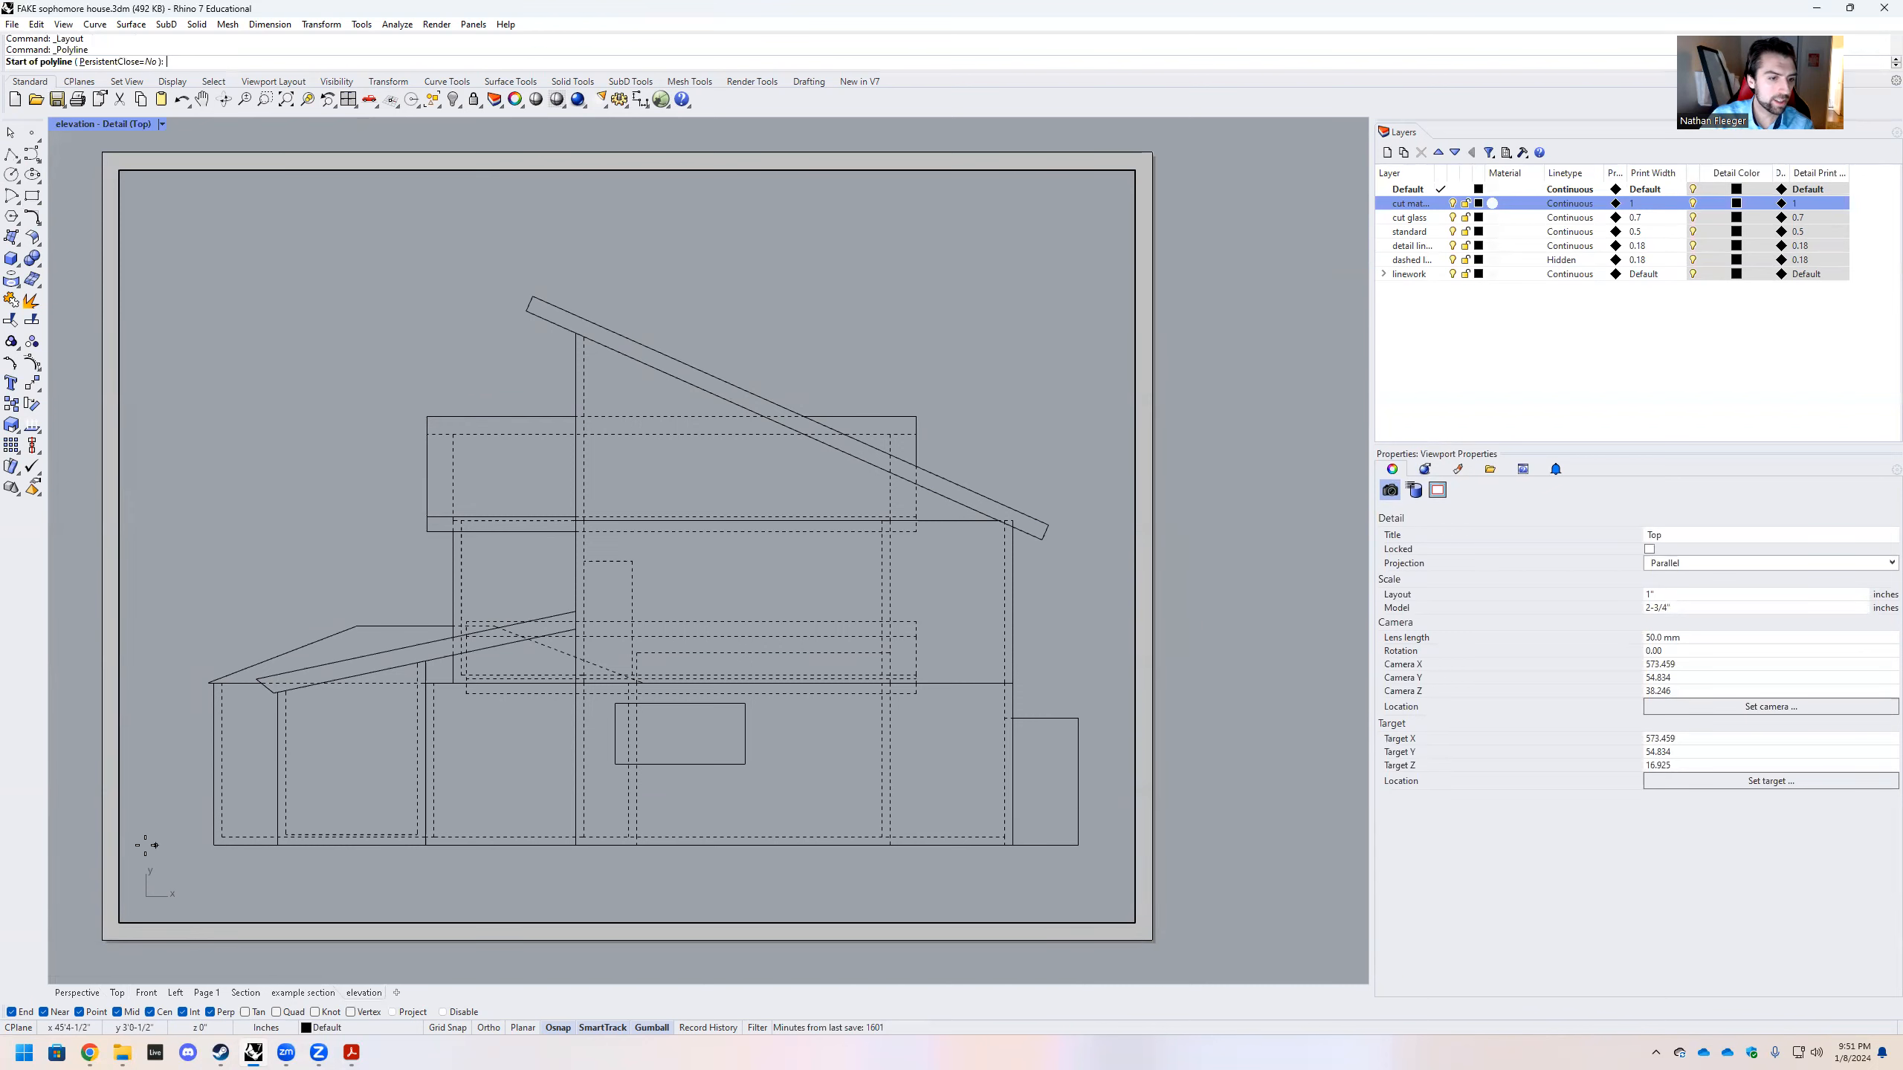
pyautogui.click(140, 844)
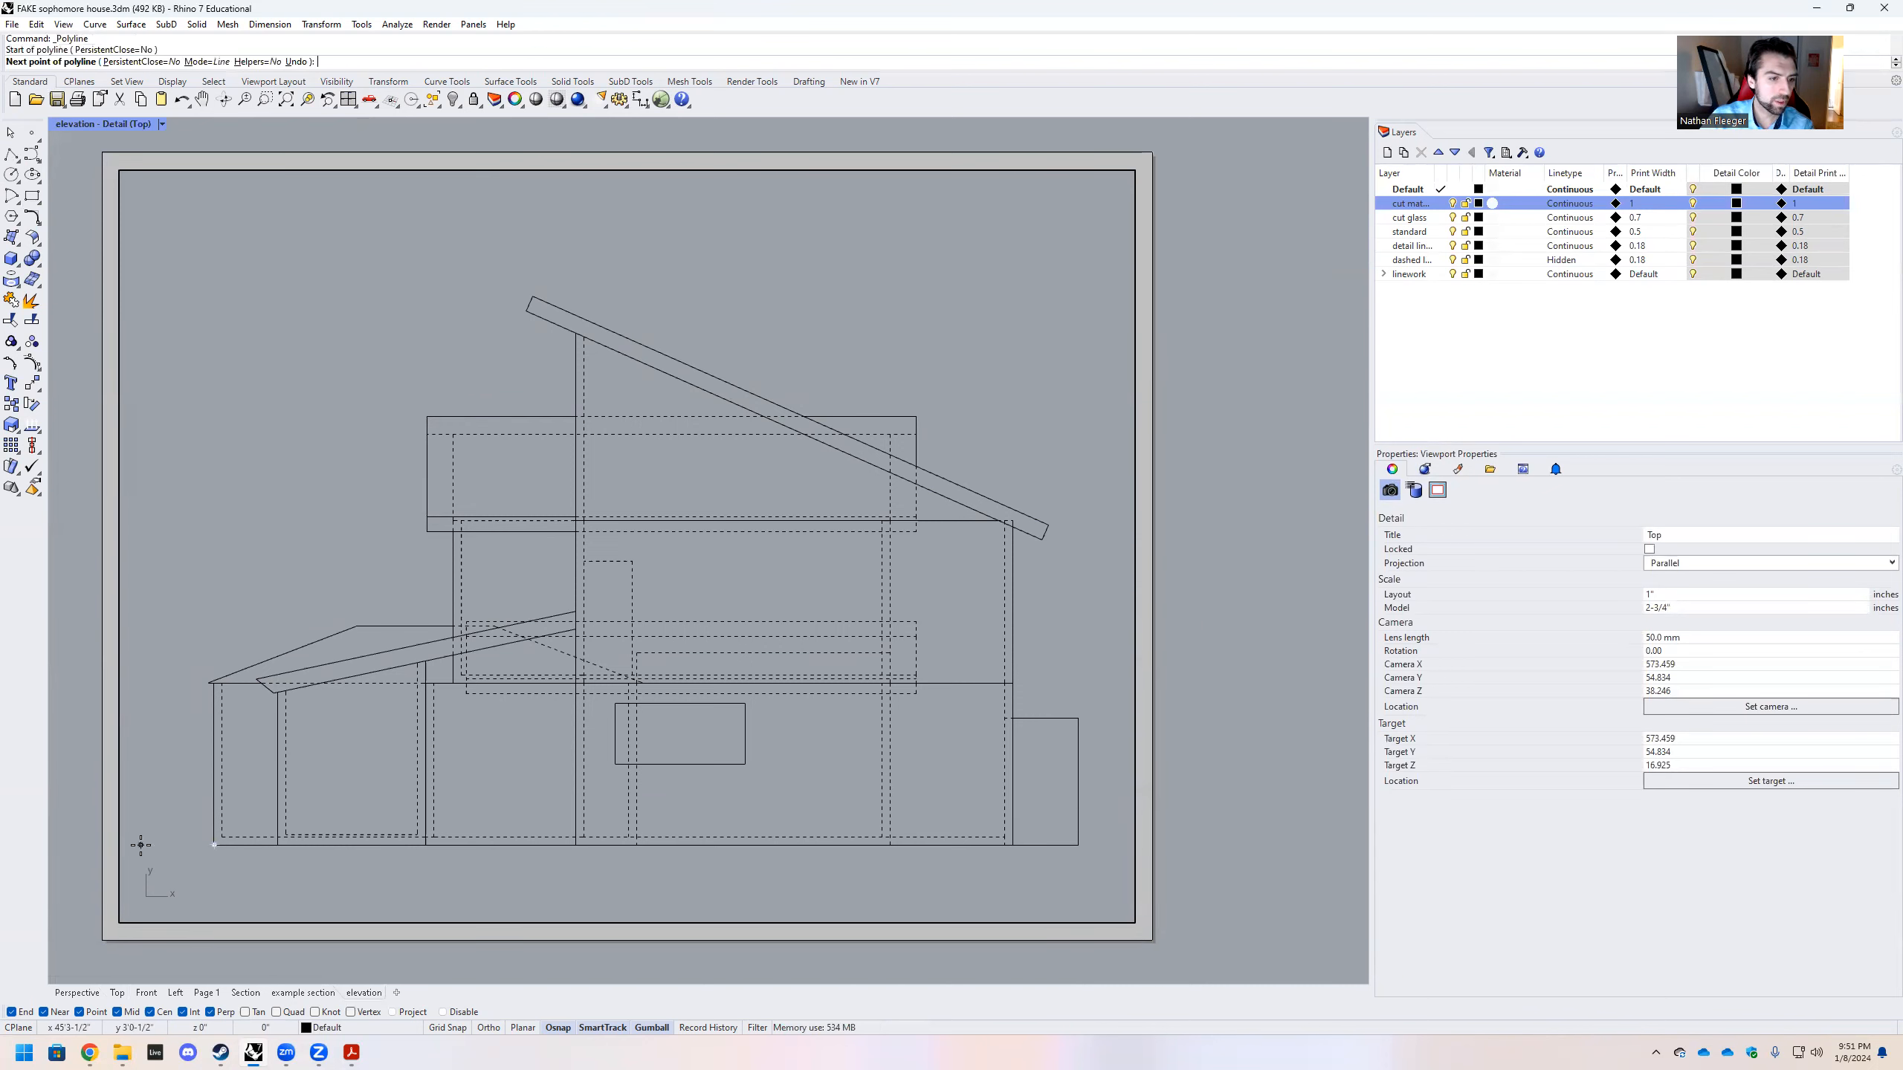
pyautogui.click(1115, 844)
pyautogui.press('Return')
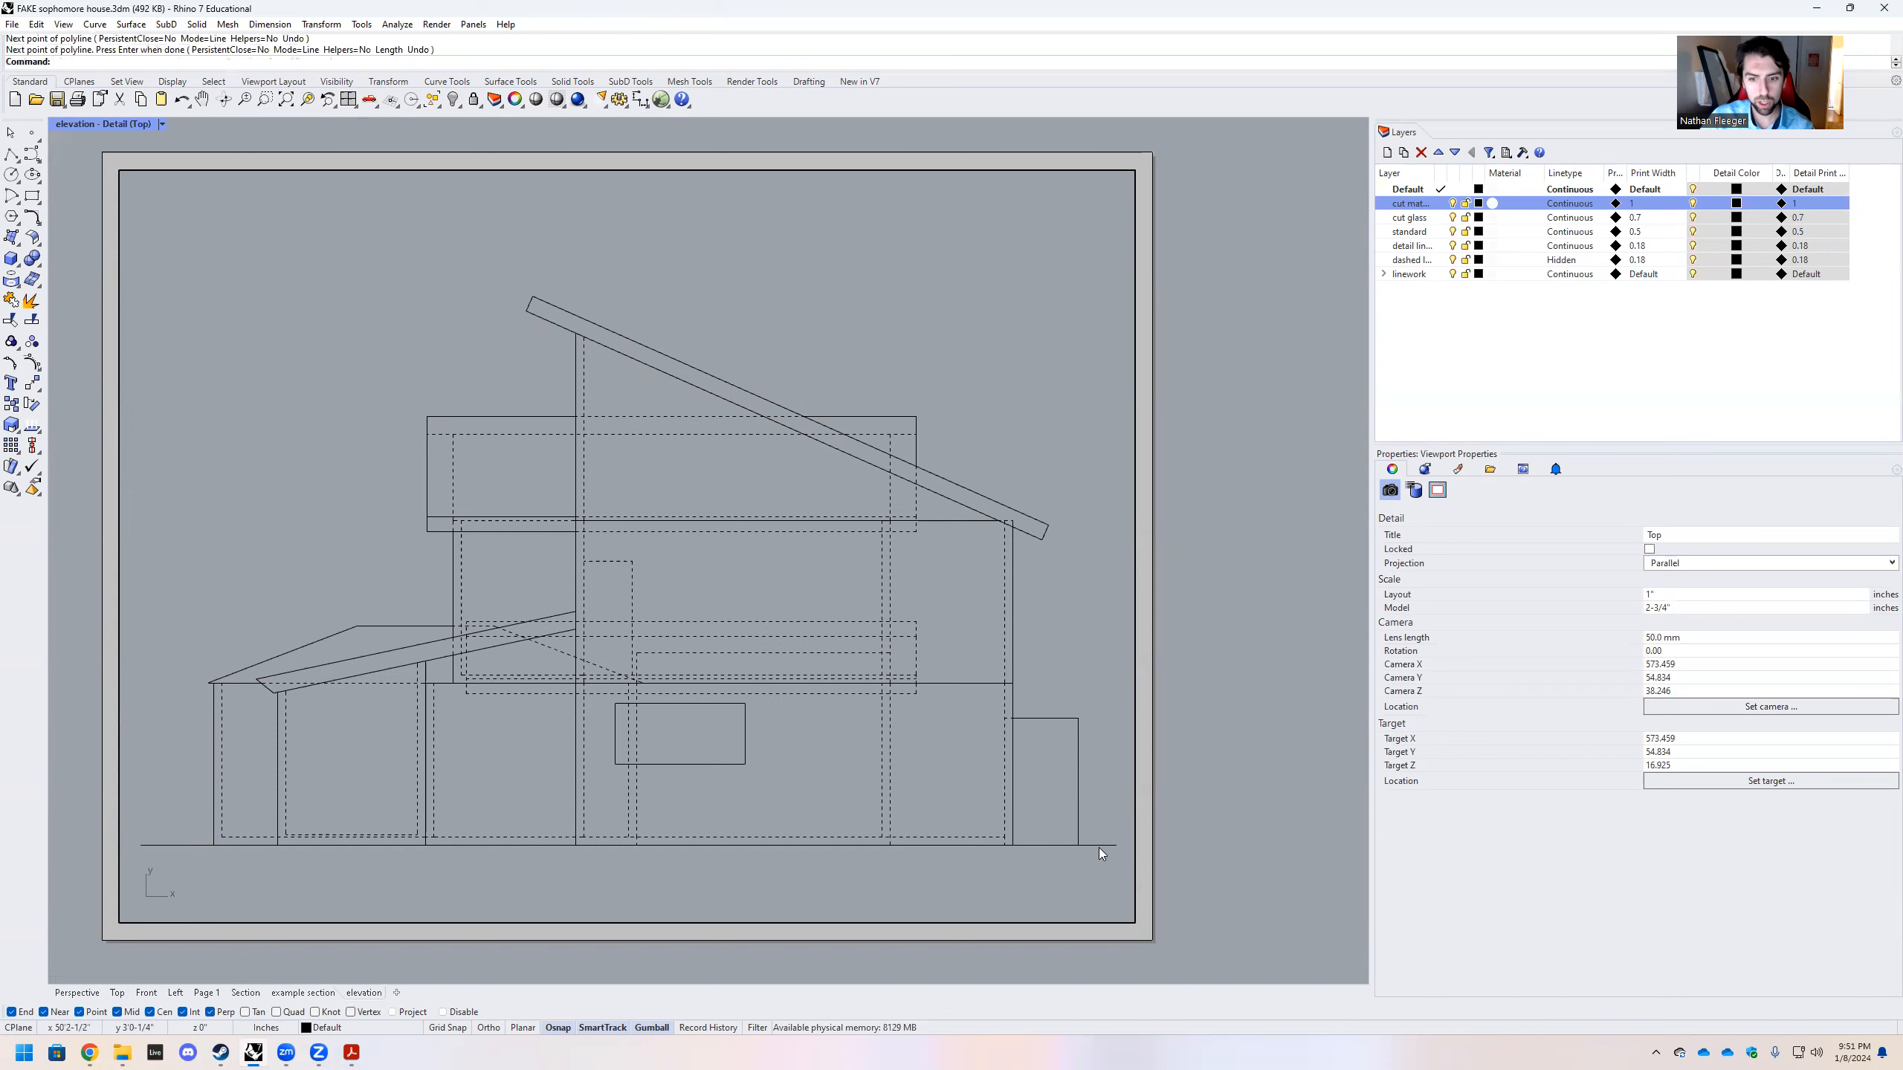
# Assign the new ground line to the "cut material" layer and return to the layout page
pyautogui.rightClick(1407, 210)
pyautogui.click(1470, 491)
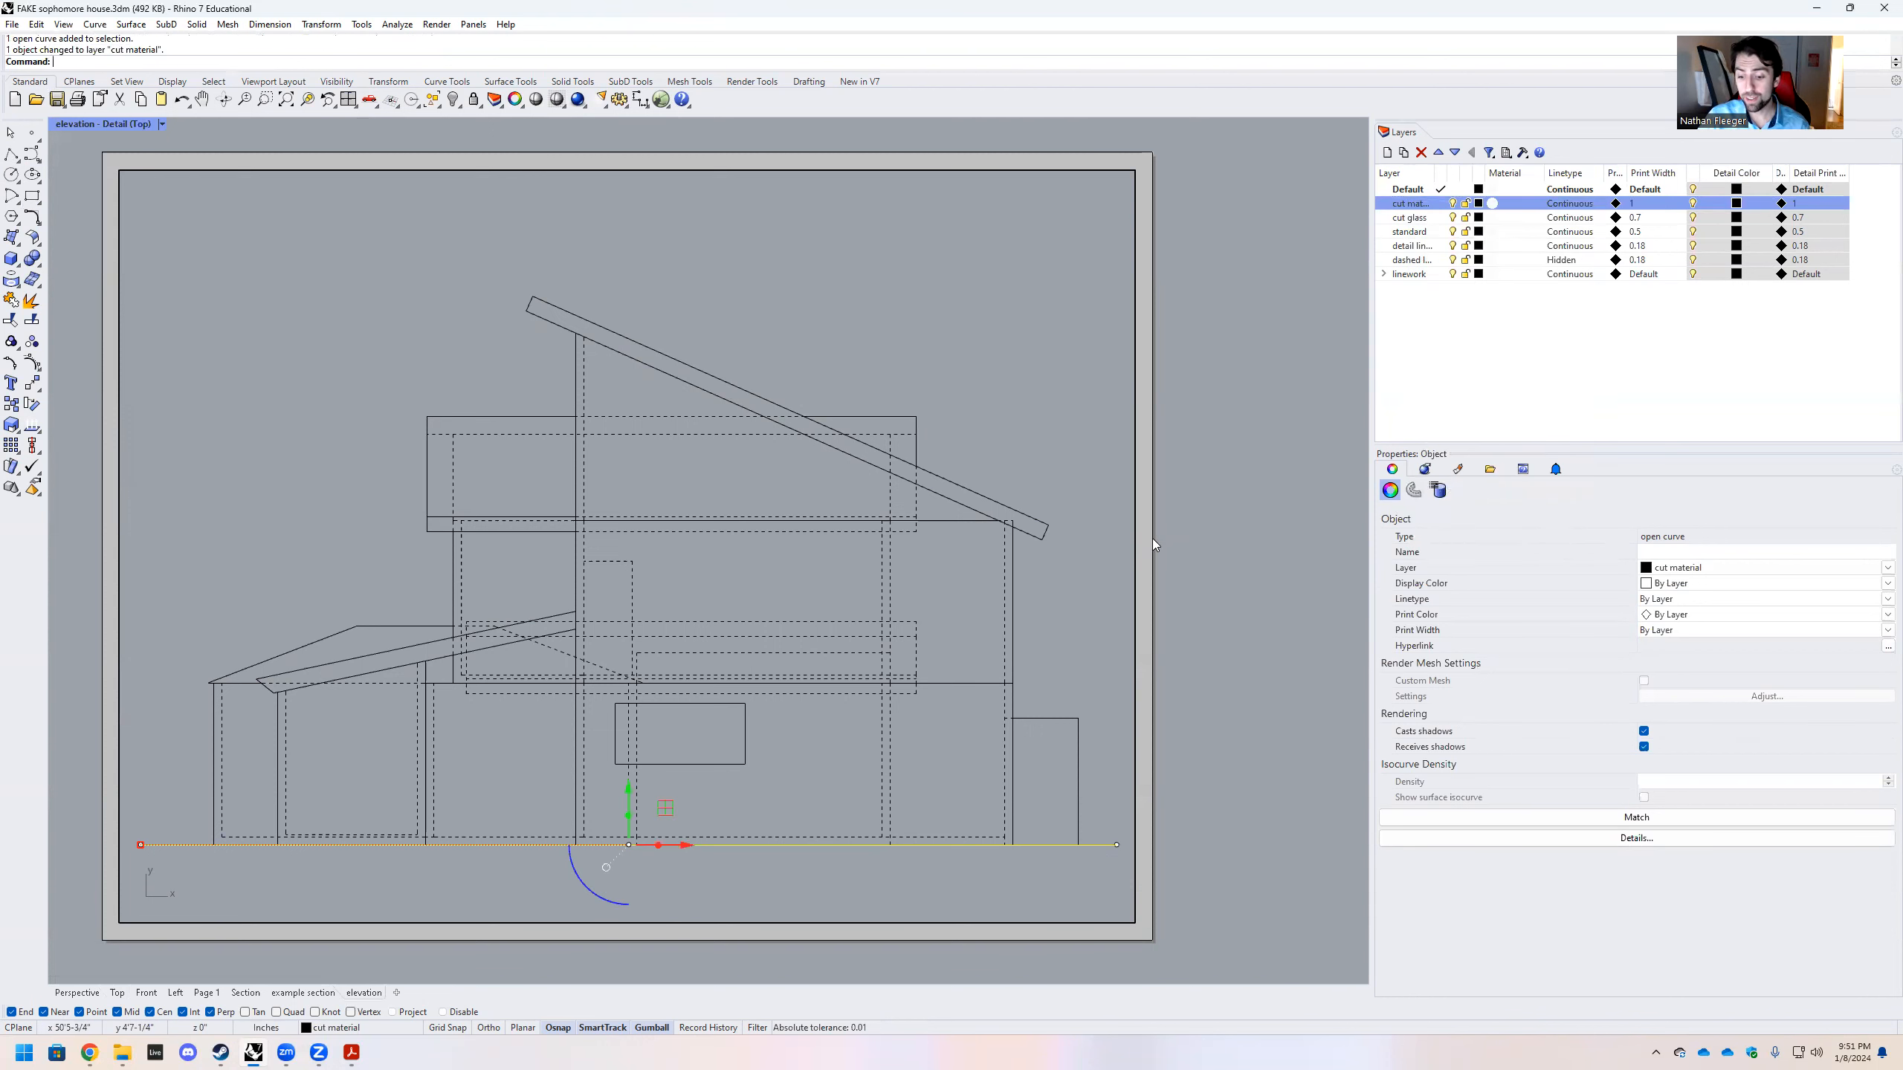
pyautogui.doubleClick(1011, 394)
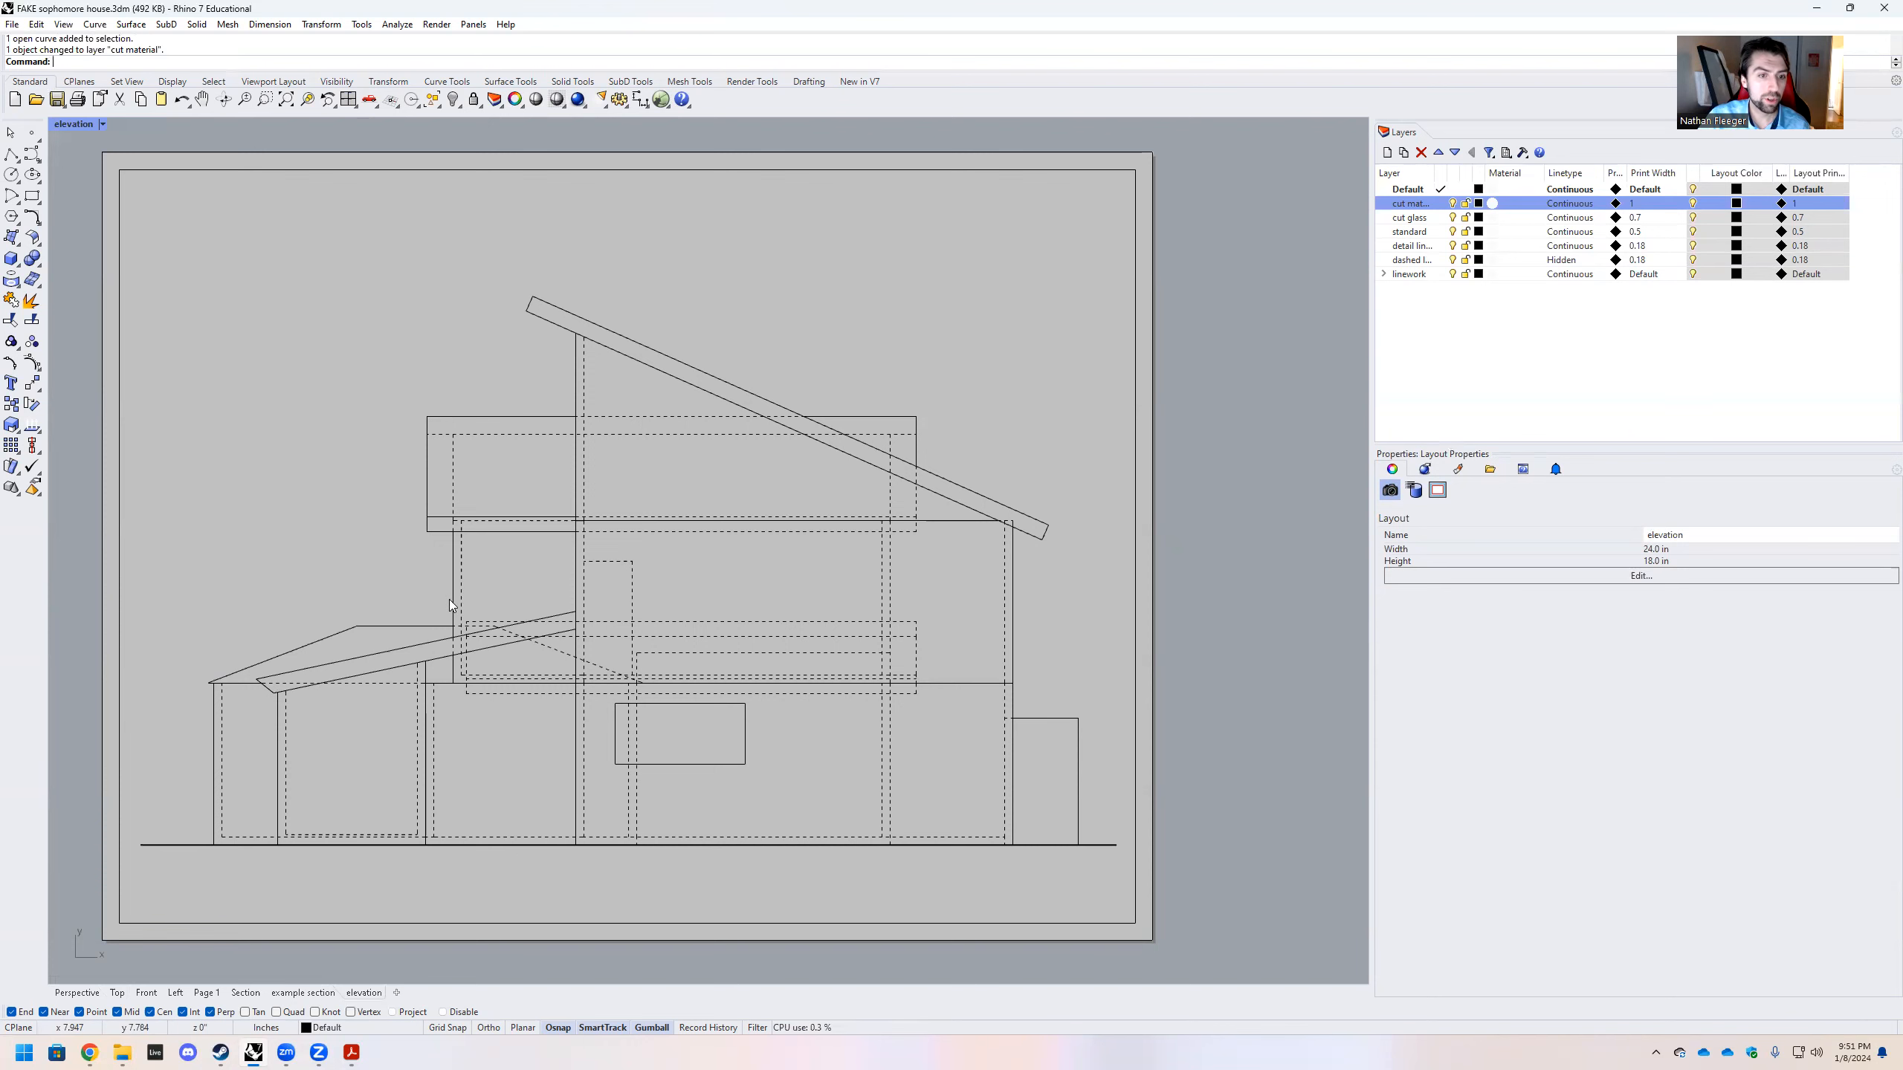
# Try to select the low roof's individual curves inside the elevation detail
pyautogui.doubleClick(402, 584)
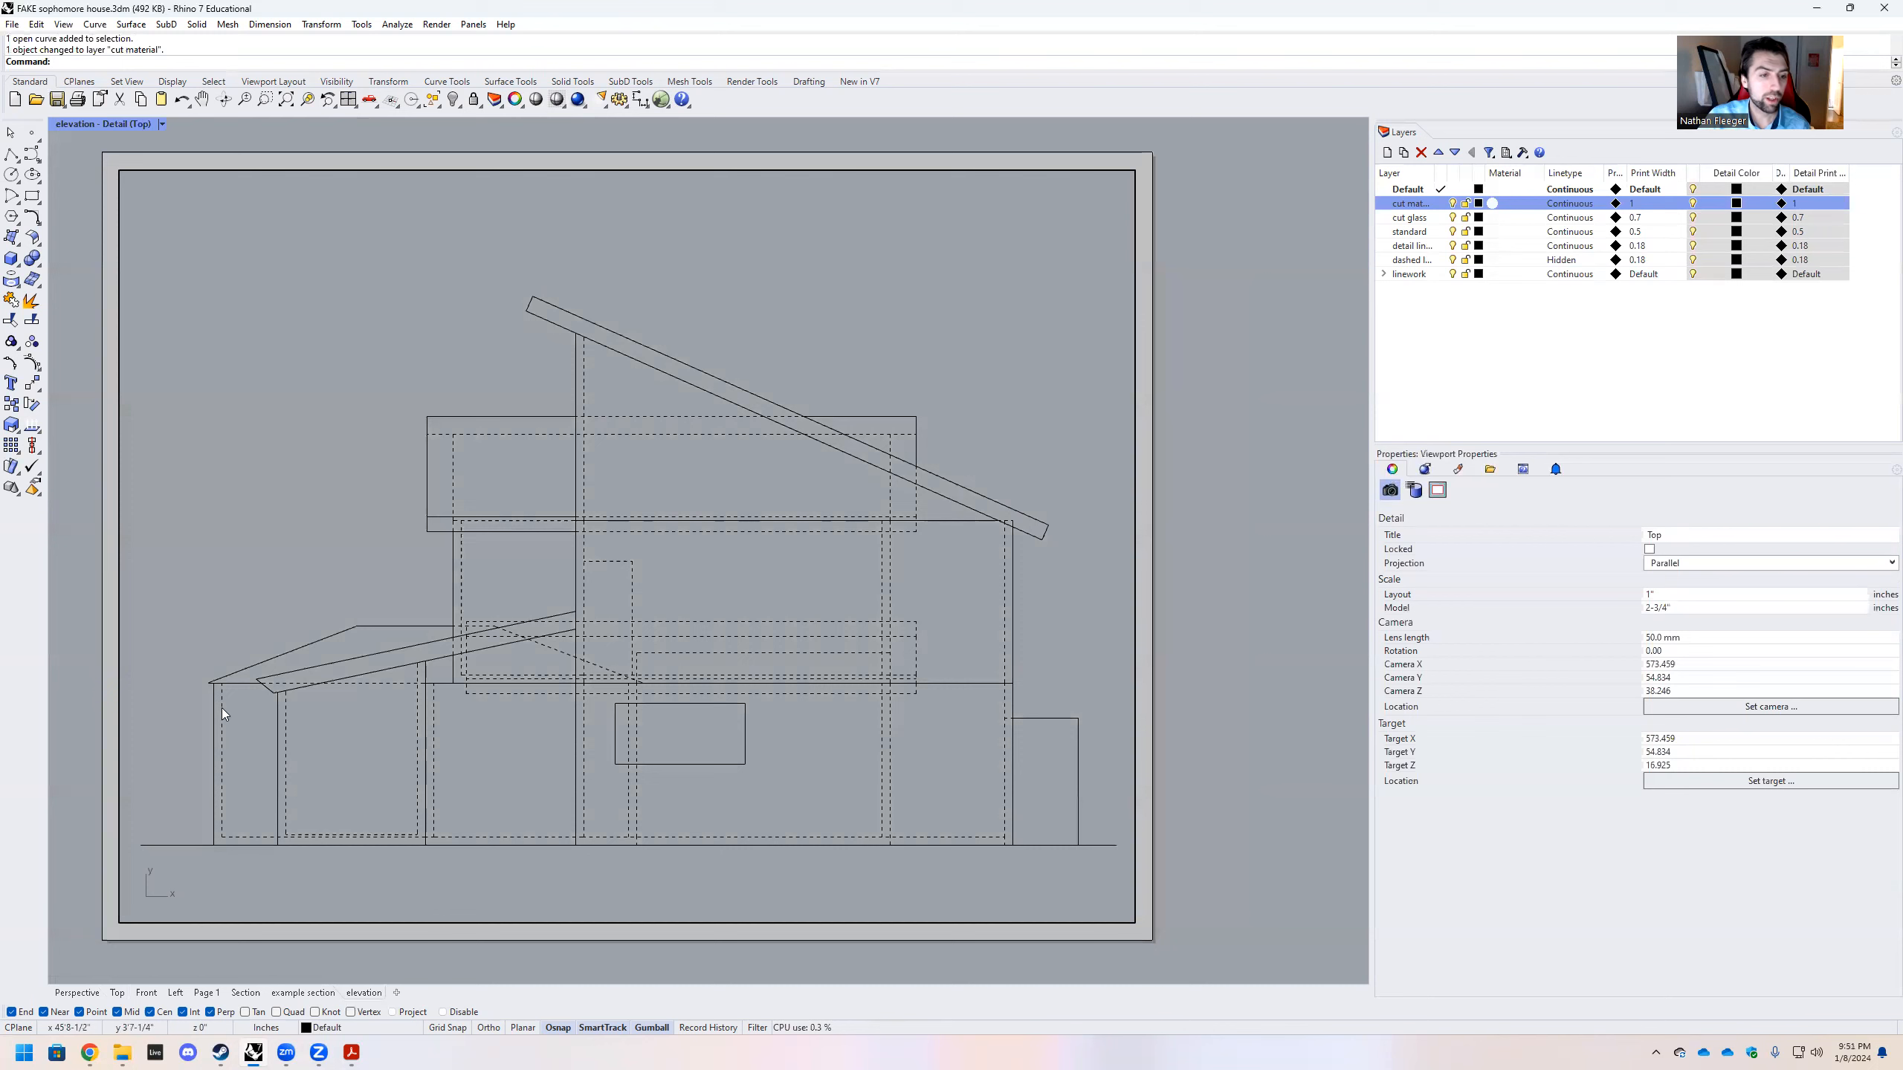
pyautogui.click(229, 686)
pyautogui.click(300, 724)
pyautogui.click(303, 646)
pyautogui.click(374, 697)
pyautogui.scroll(3, 313, 669)
pyautogui.scroll(1, 314, 670)
pyautogui.moveTo(467, 647); pyautogui.dragTo(386, 578)
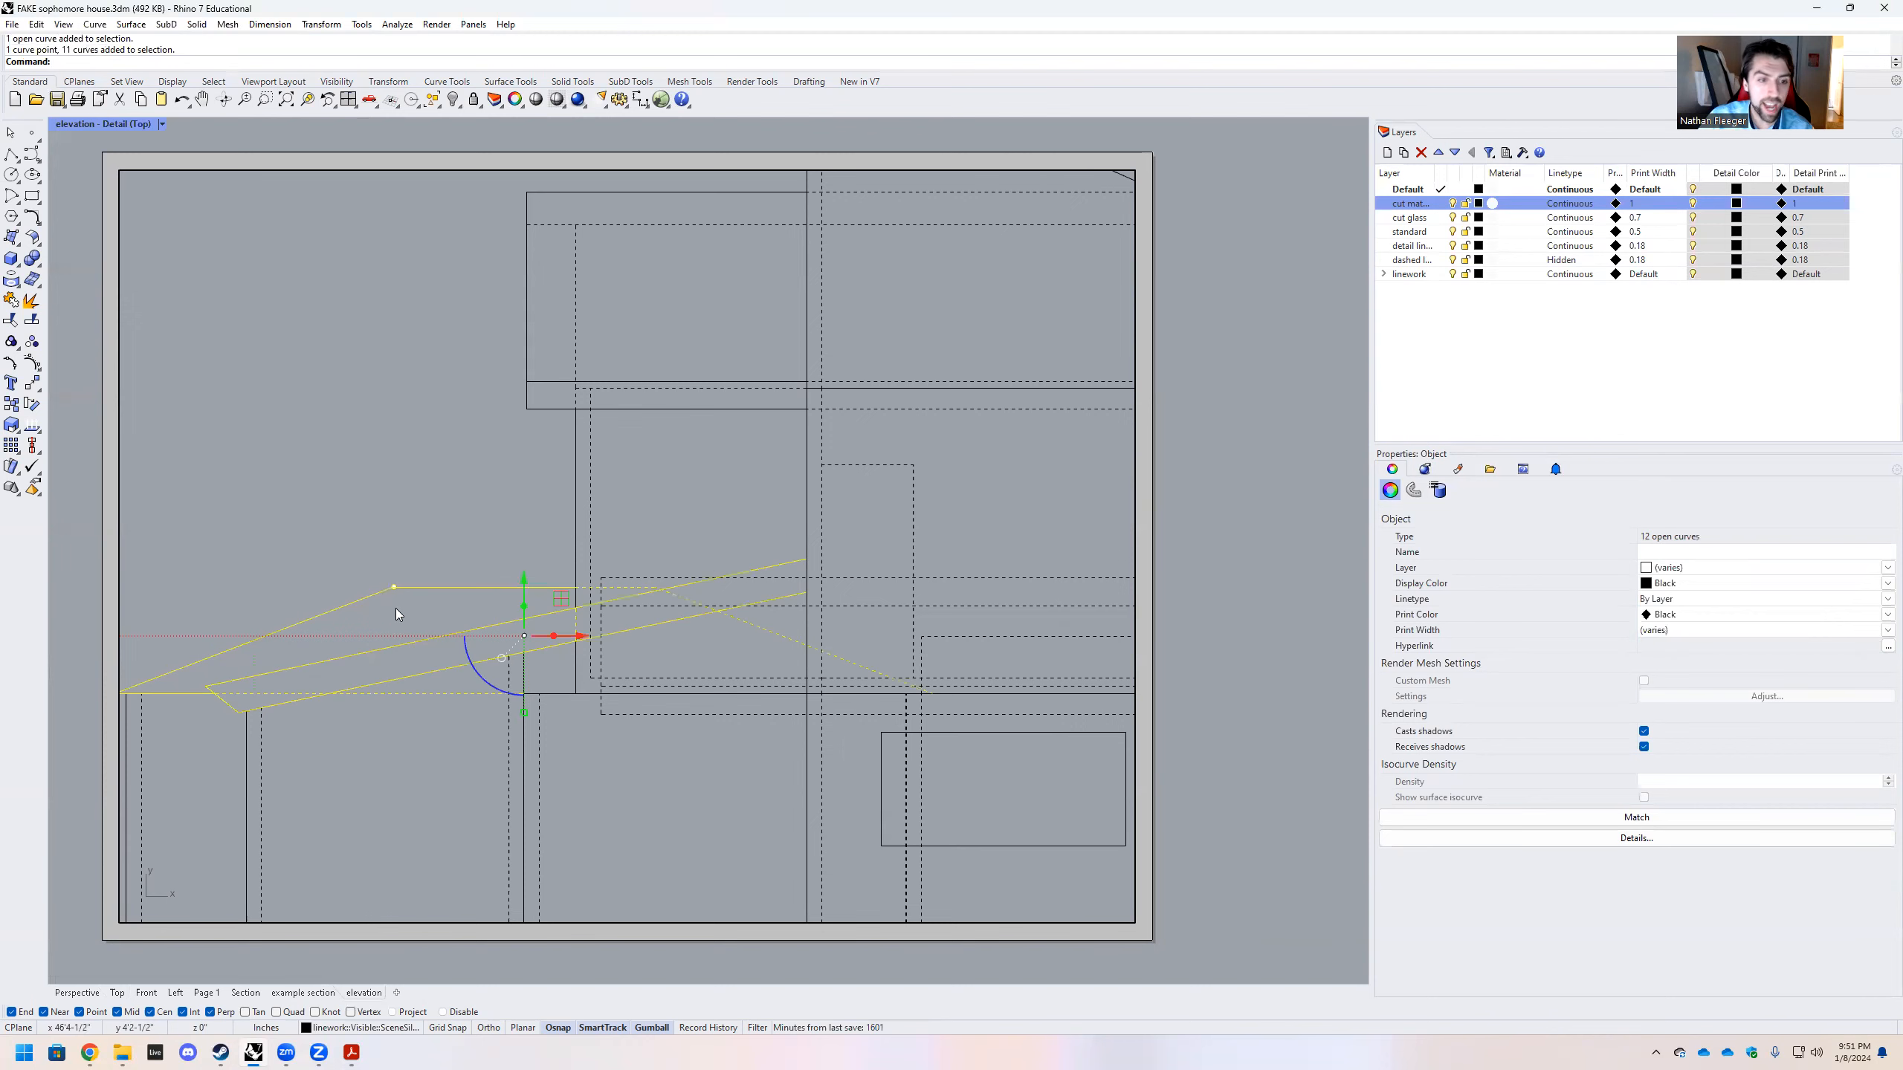
# Ungroup all the front elevation linework in the detail, deselect it and return to the layout page
pyautogui.scroll(-4, 439, 634)
pyautogui.scroll(-3, 455, 636)
pyautogui.moveTo(244, 319); pyautogui.dragTo(1005, 813)
pyautogui.write('Ungroup')
pyautogui.press('Return')
pyautogui.press('Escape')
pyautogui.scroll(4, 508, 639)
pyautogui.scroll(-2, 605, 621)
pyautogui.doubleClick(1223, 366)
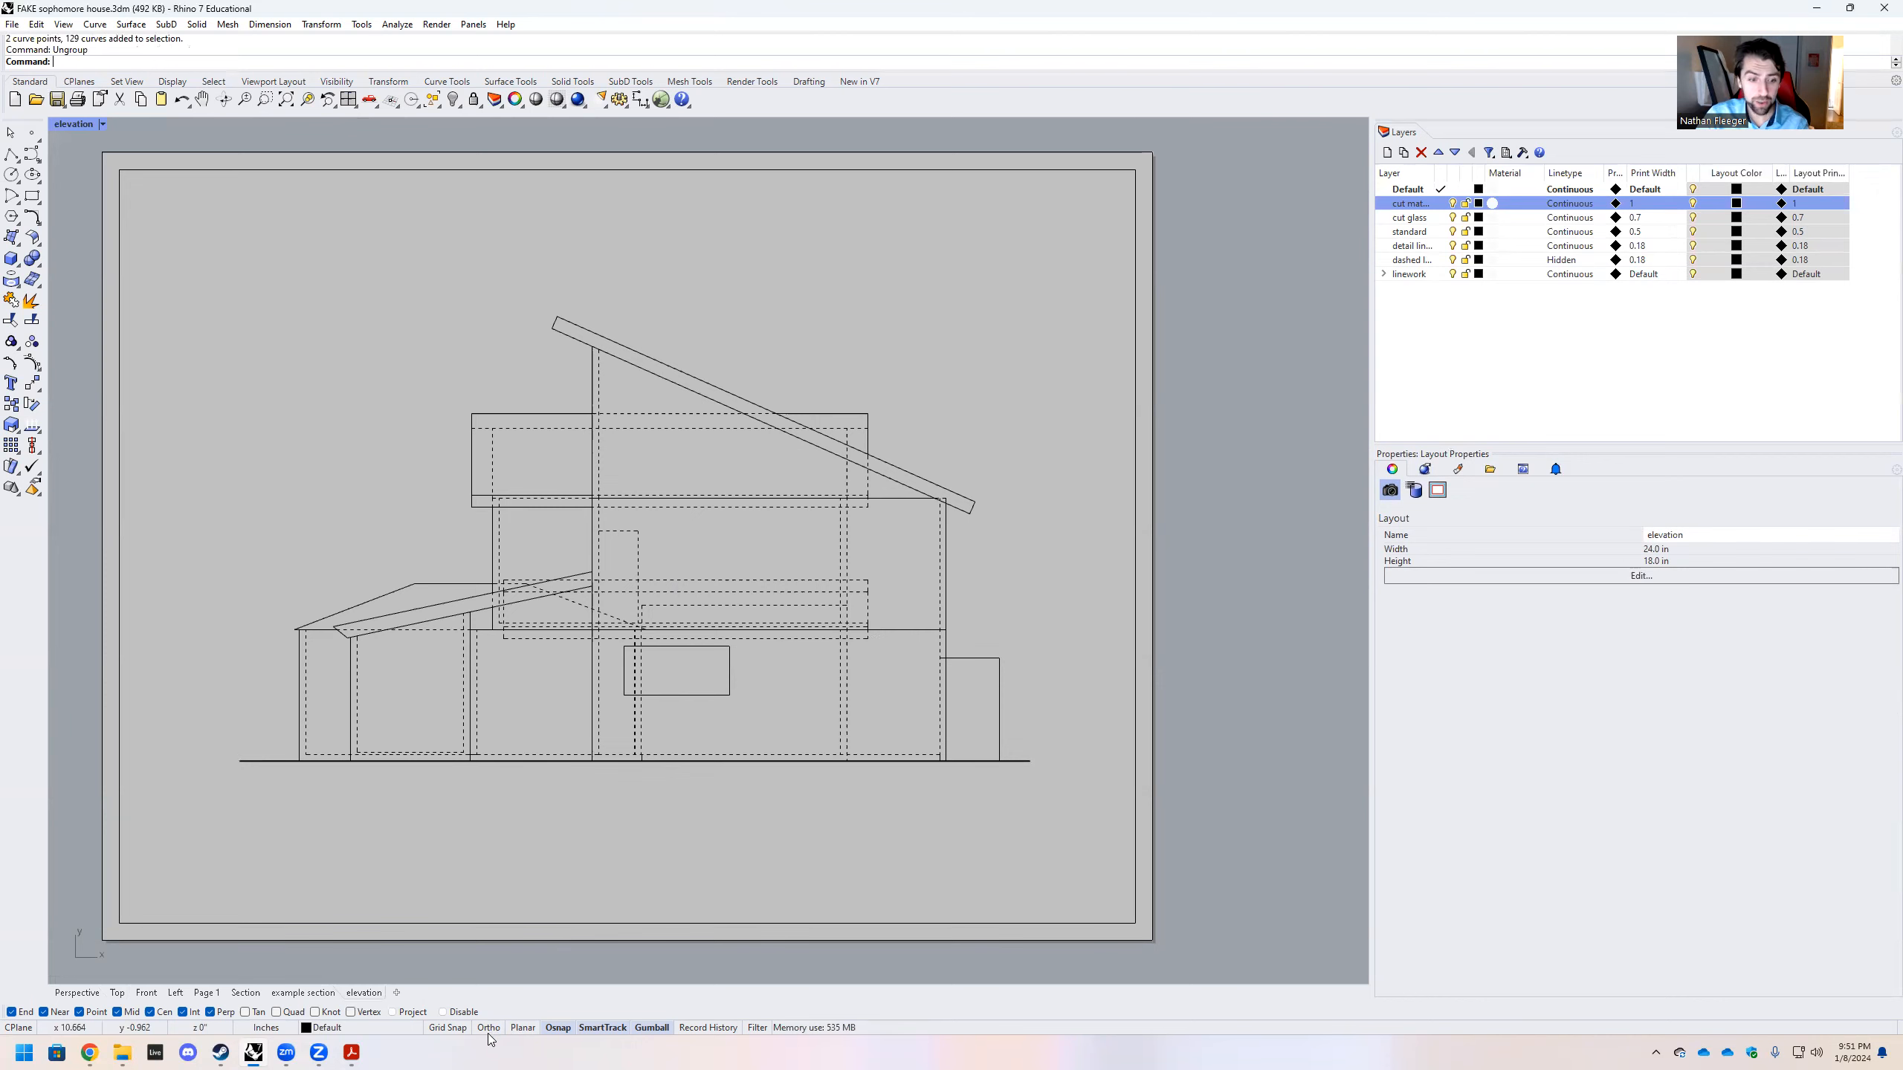
# Create another 24 x 18 inch landscape layout with one detail and frame the floor plan drawing in it
pyautogui.click(299, 995)
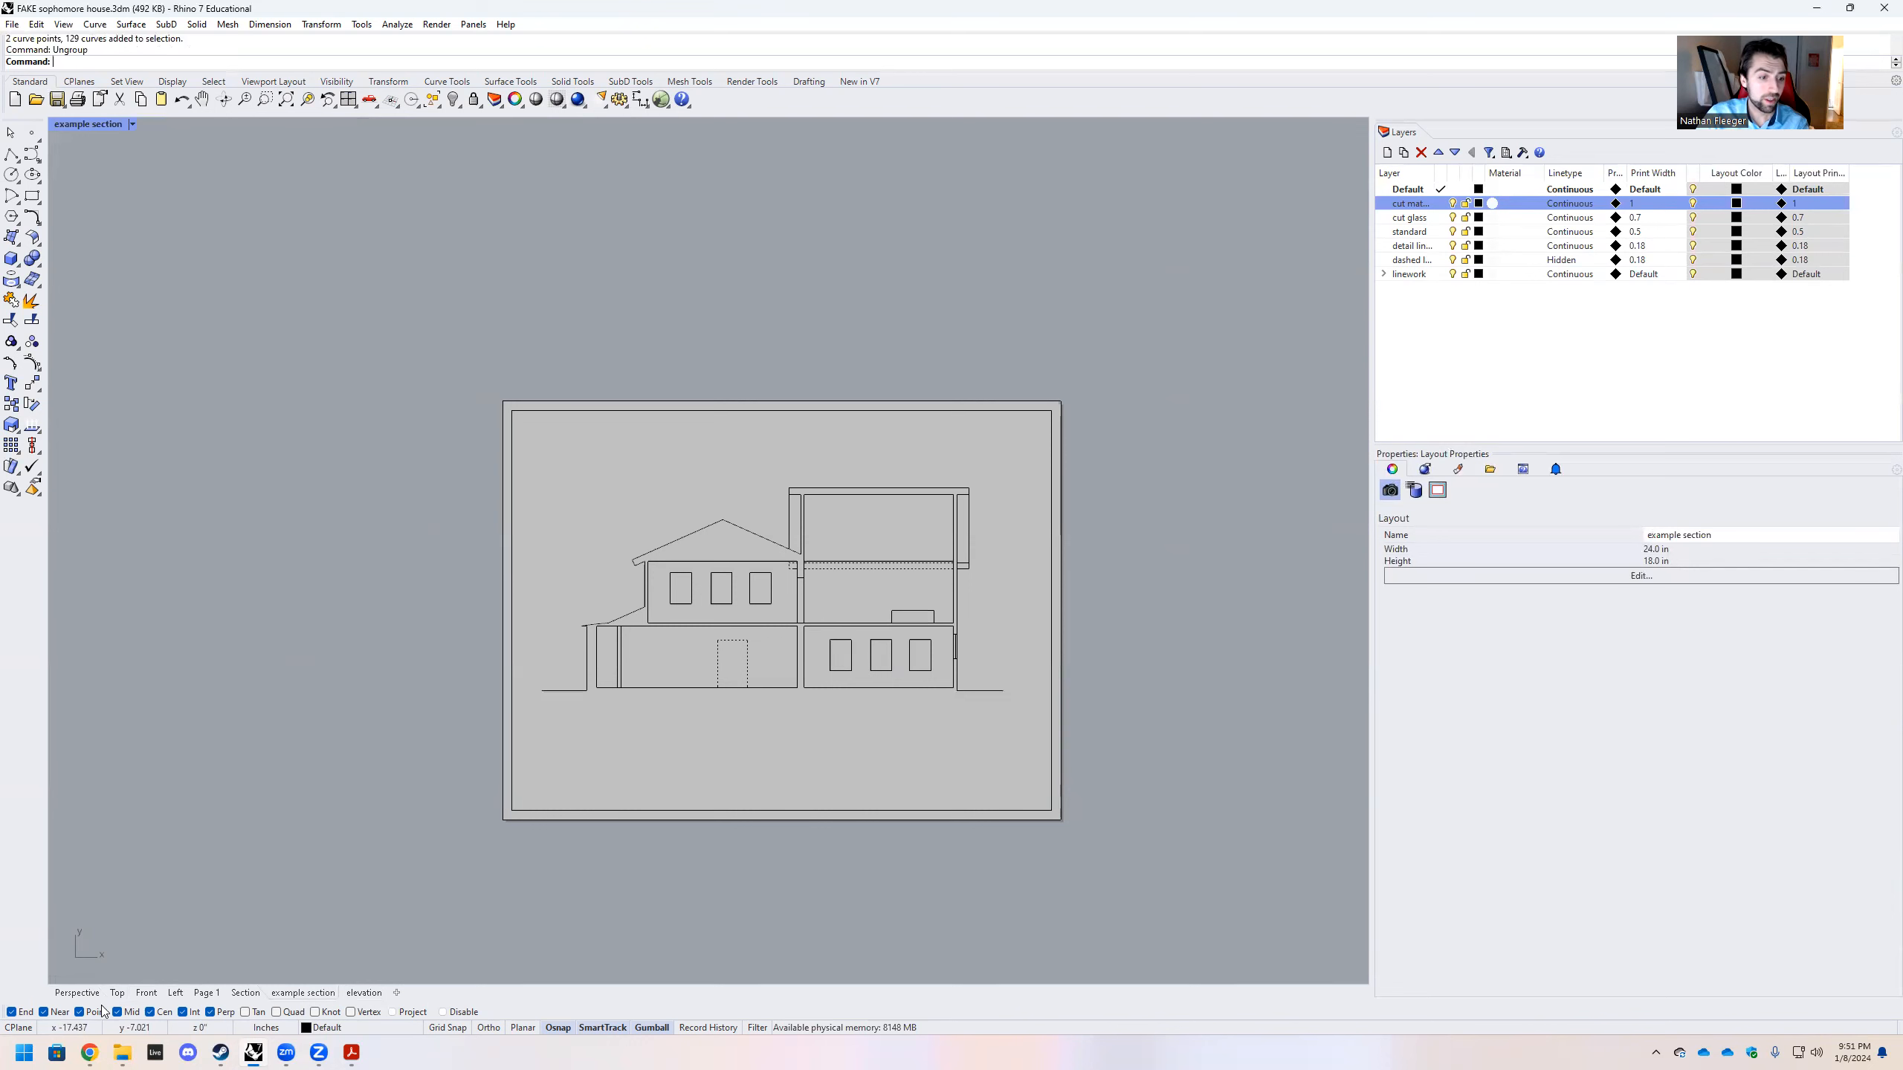
pyautogui.click(449, 953)
pyautogui.click(964, 629)
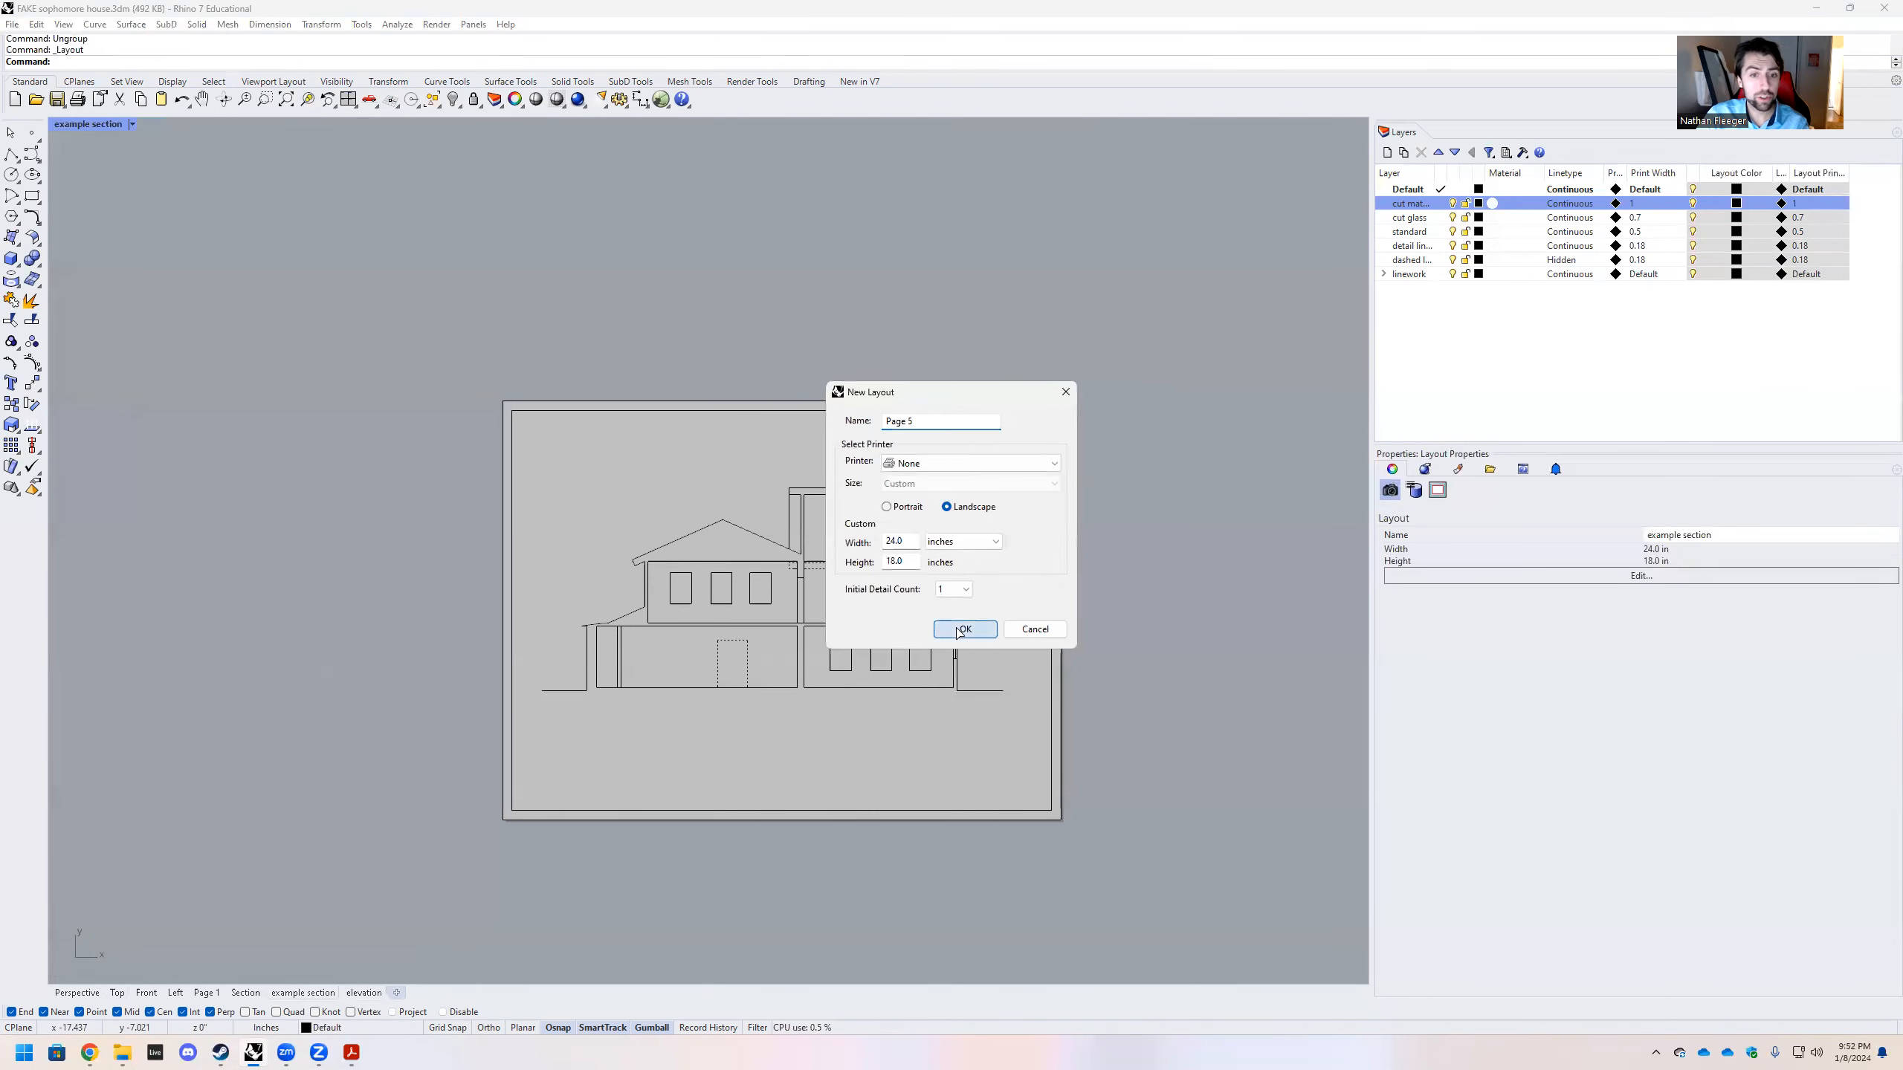
pyautogui.doubleClick(782, 542)
pyautogui.scroll(-6, 521, 631)
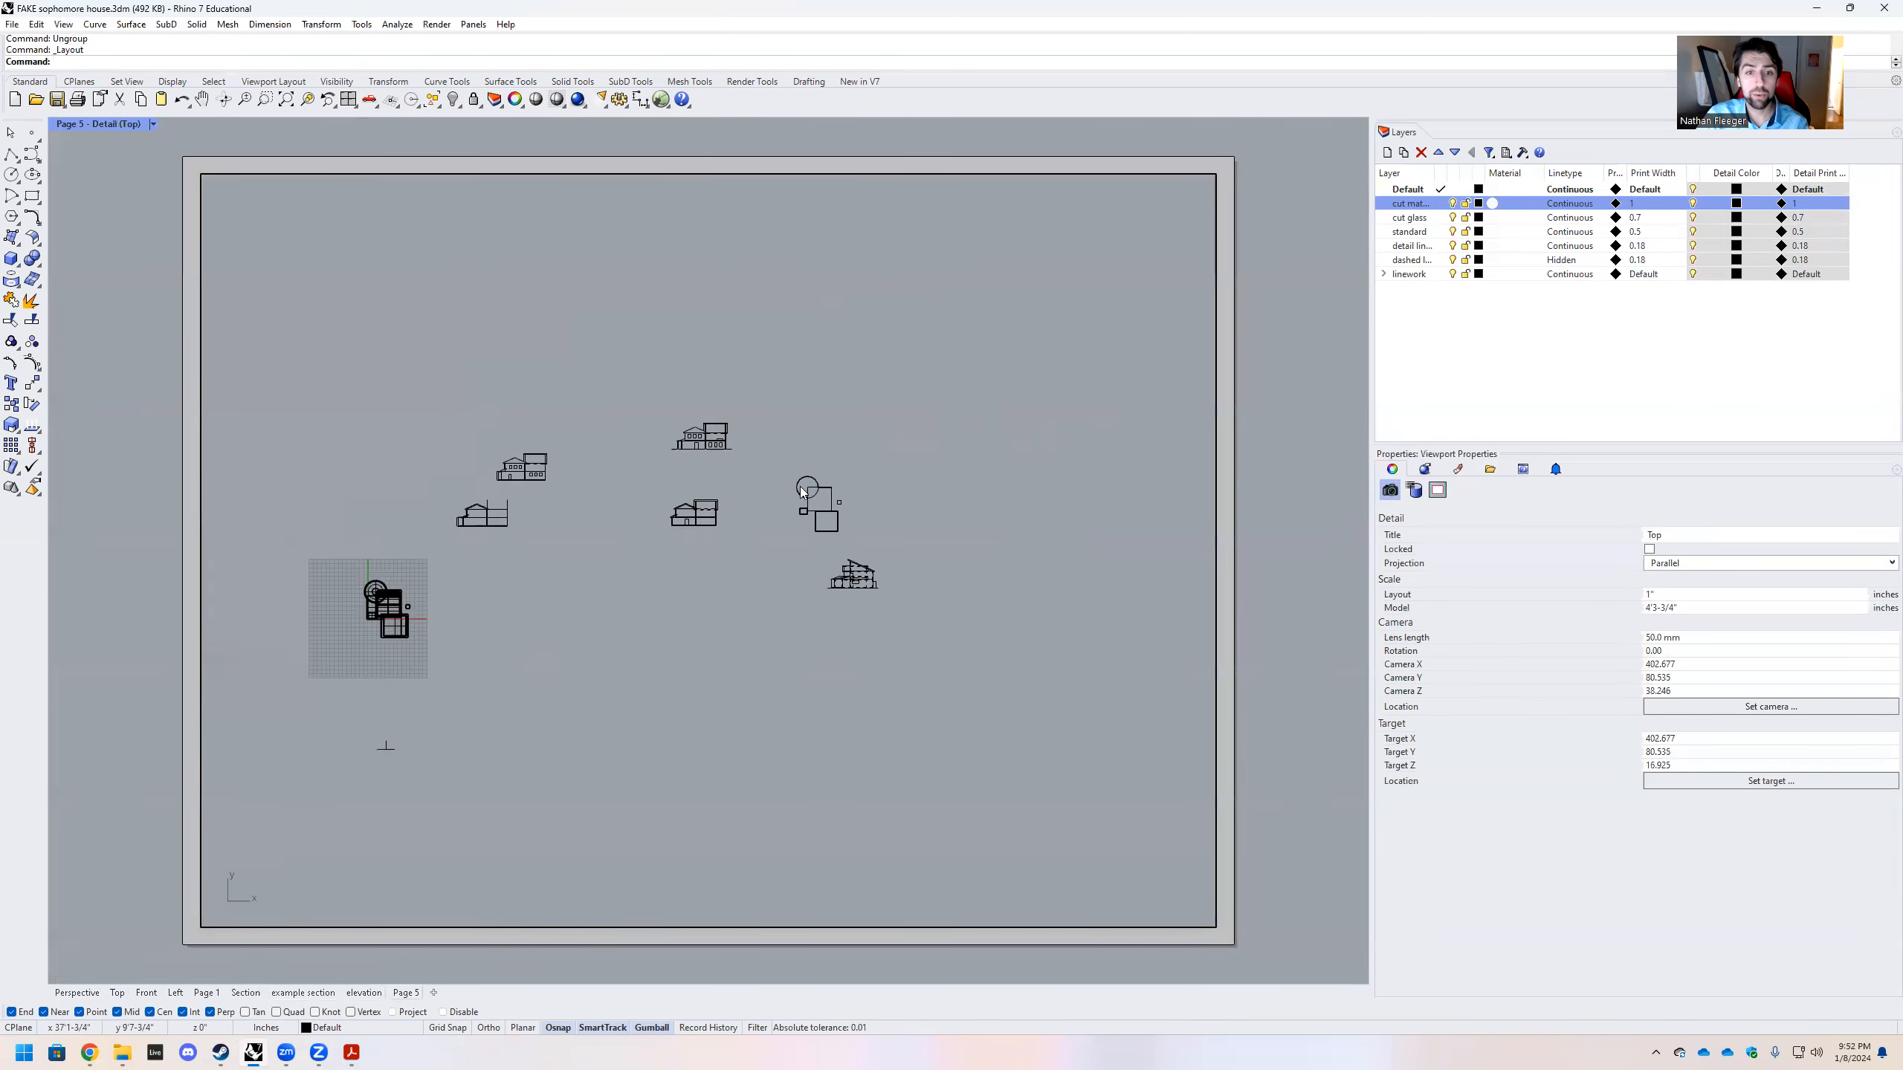
pyautogui.scroll(18, 856, 500)
pyautogui.scroll(6, 385, 652)
pyautogui.scroll(-2, 544, 616)
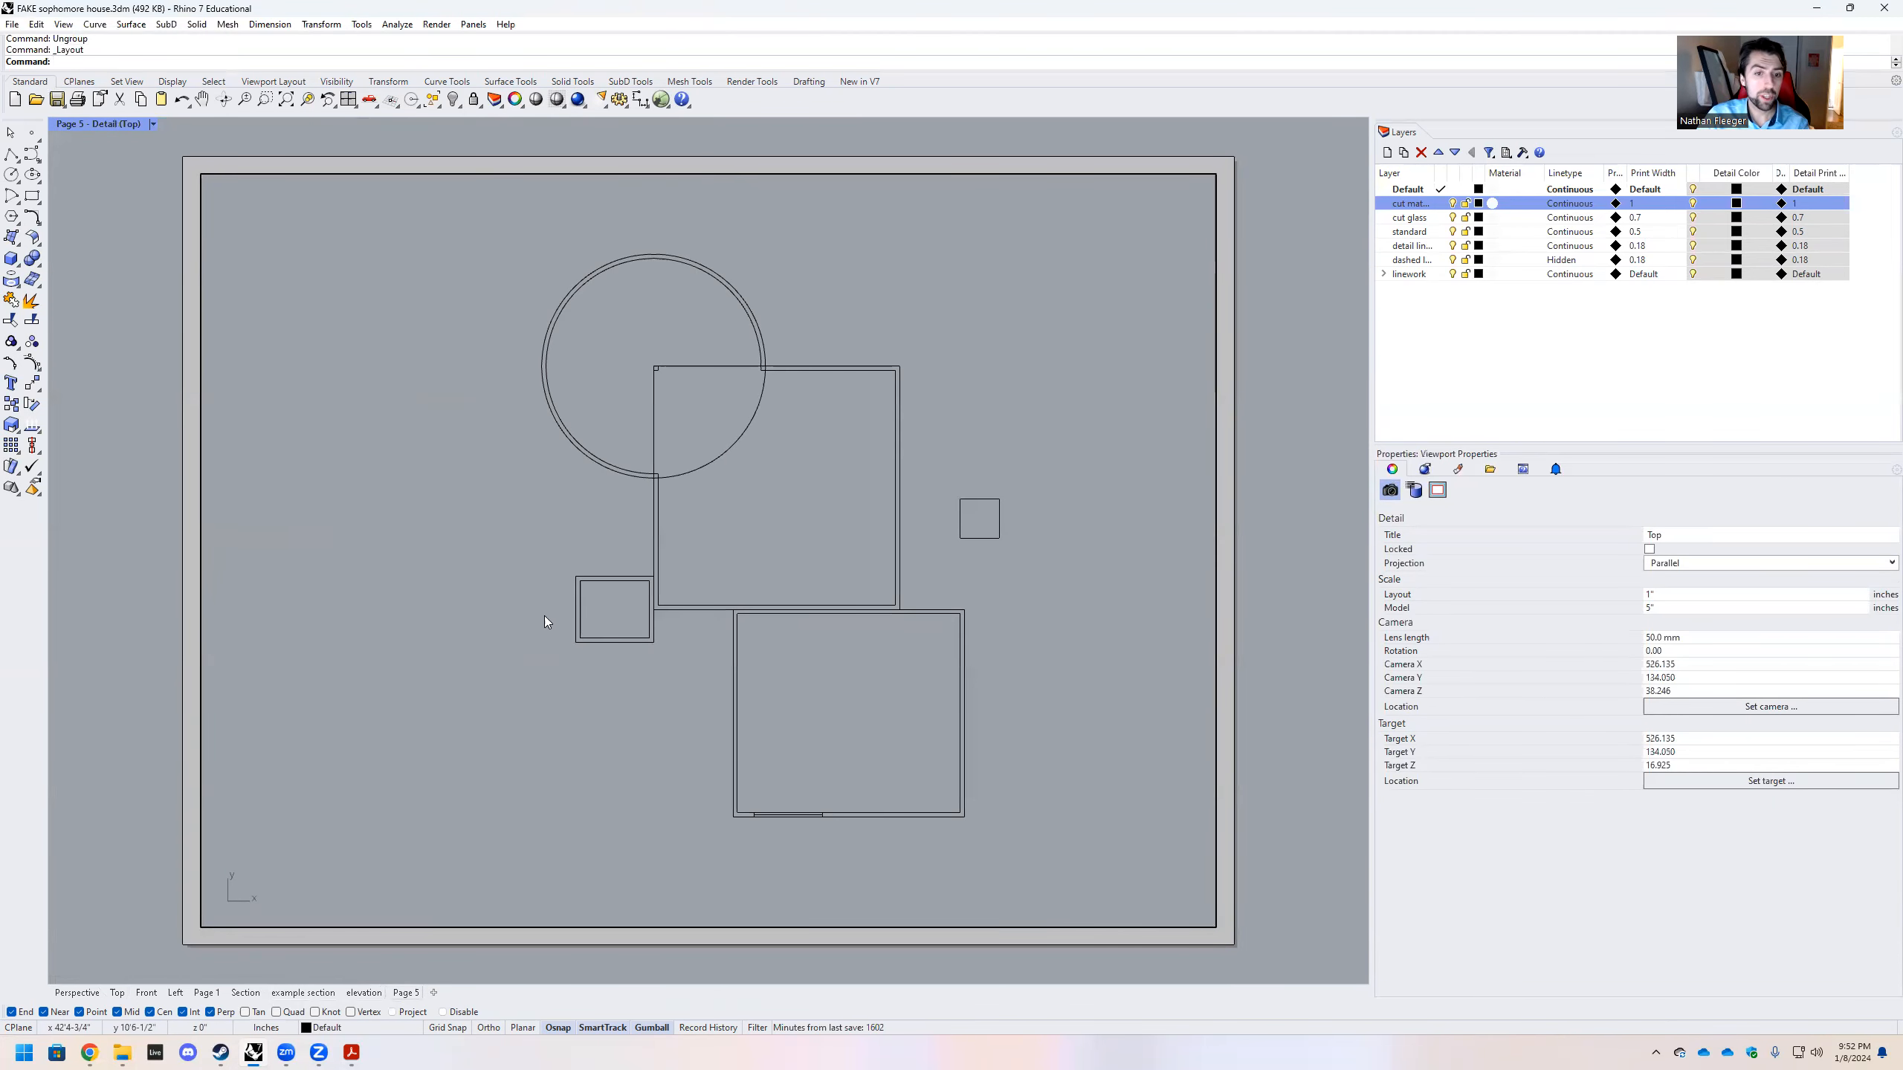
pyautogui.doubleClick(161, 600)
# Change the floor plan layout to portrait orientation and resize its detail to fit within the page margins
pyautogui.rightClick(409, 995)
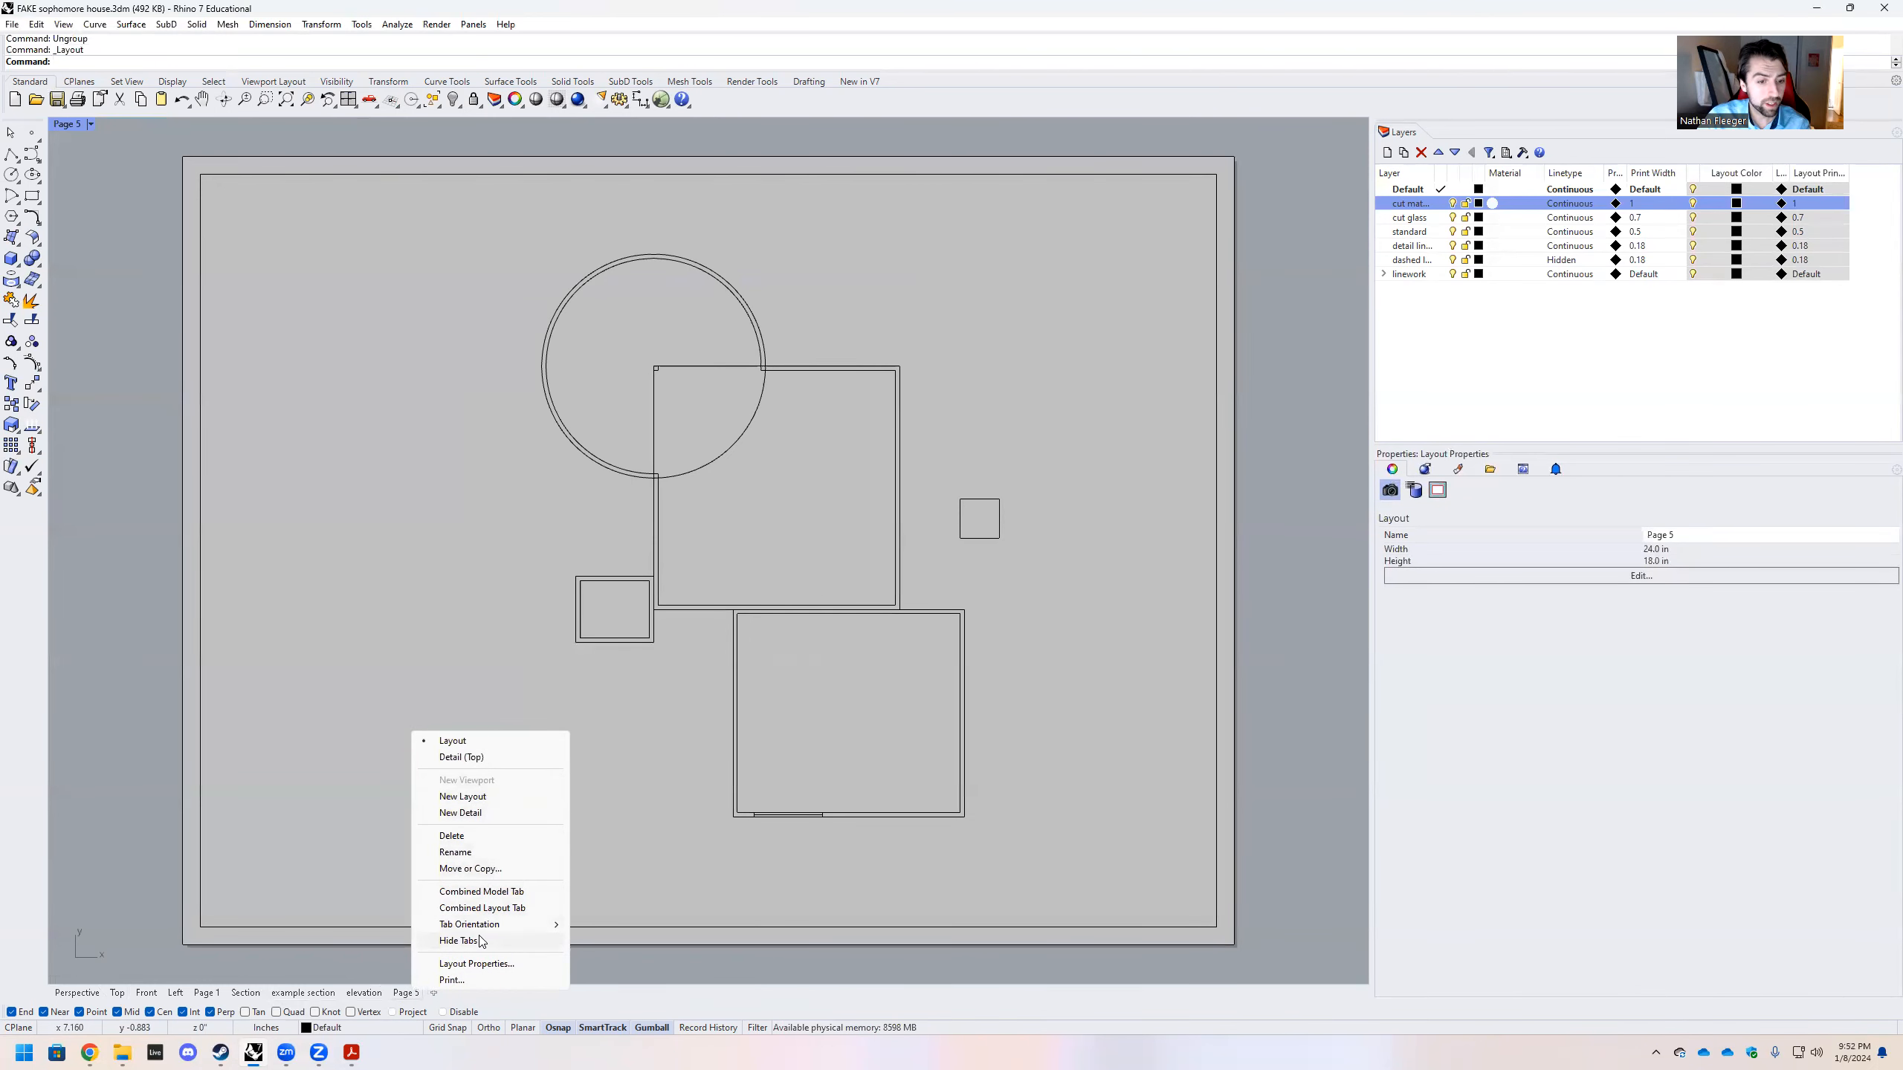
pyautogui.click(477, 964)
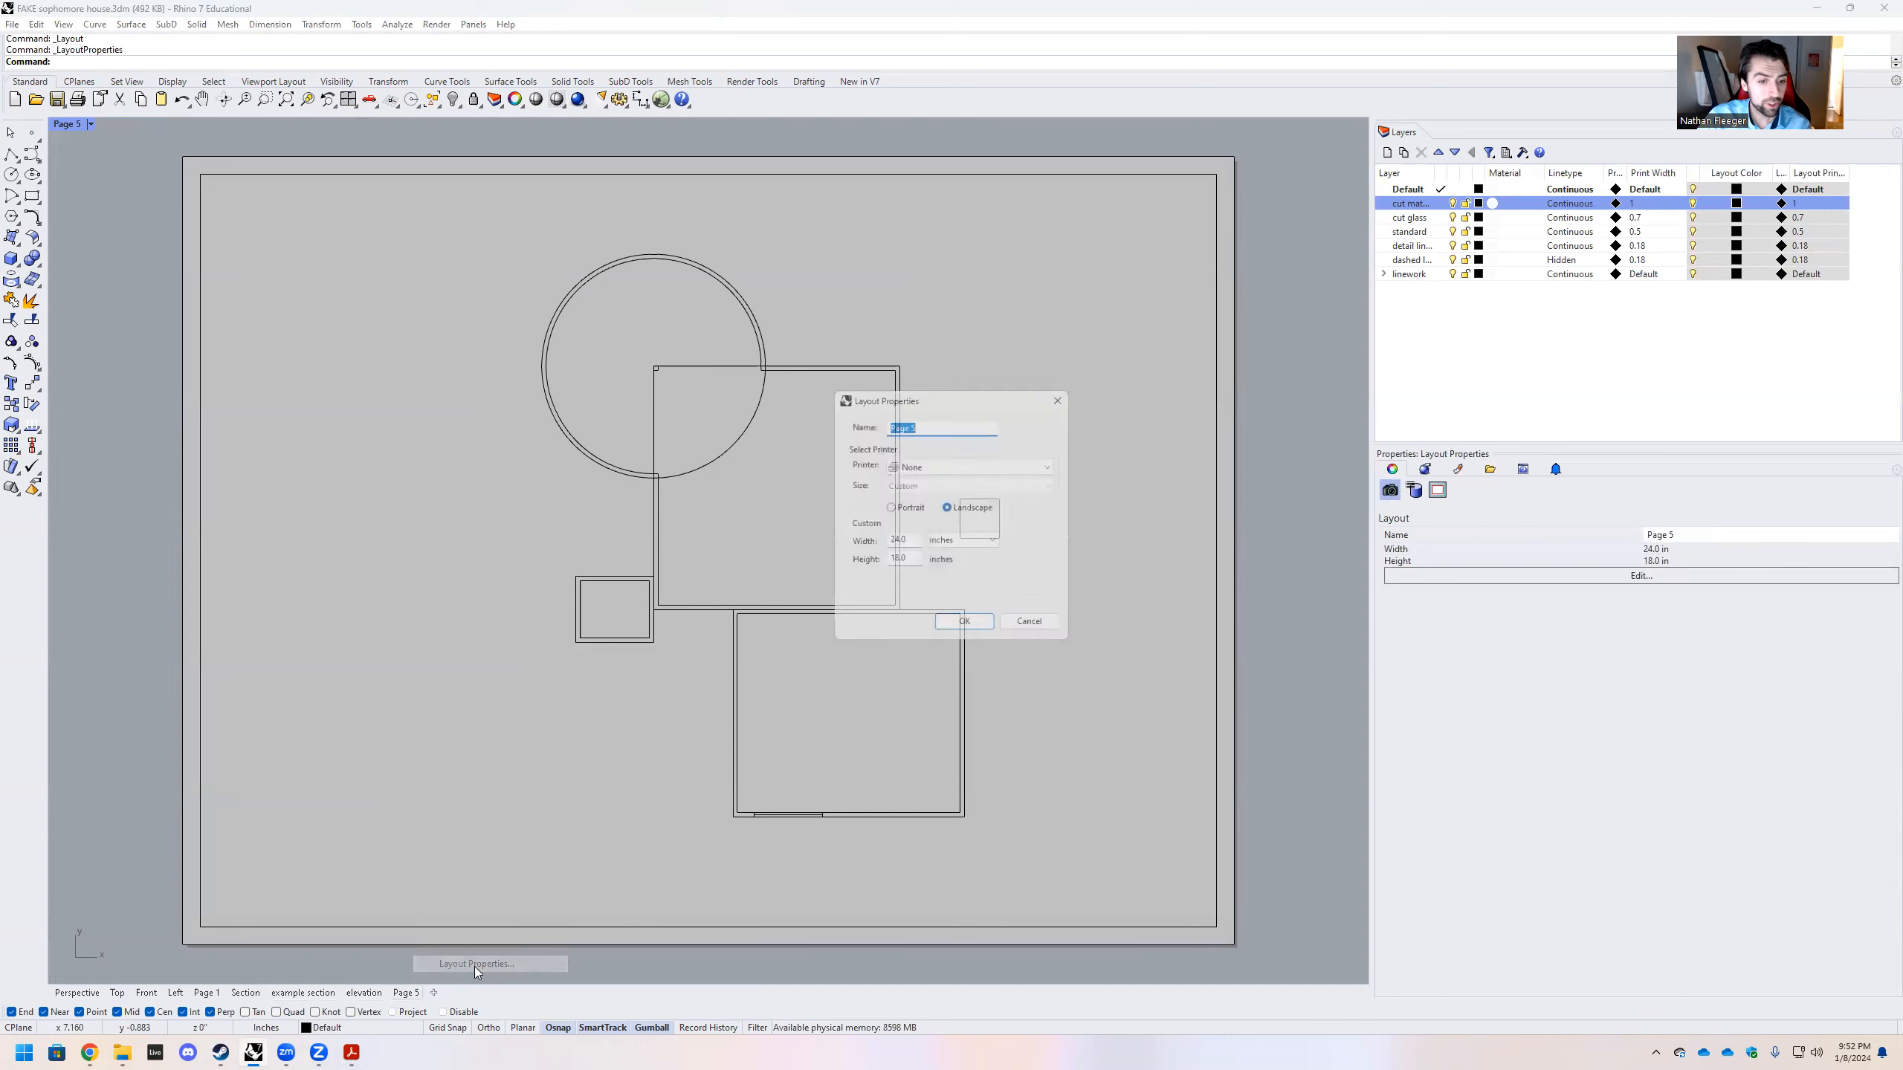
pyautogui.click(888, 507)
pyautogui.click(965, 629)
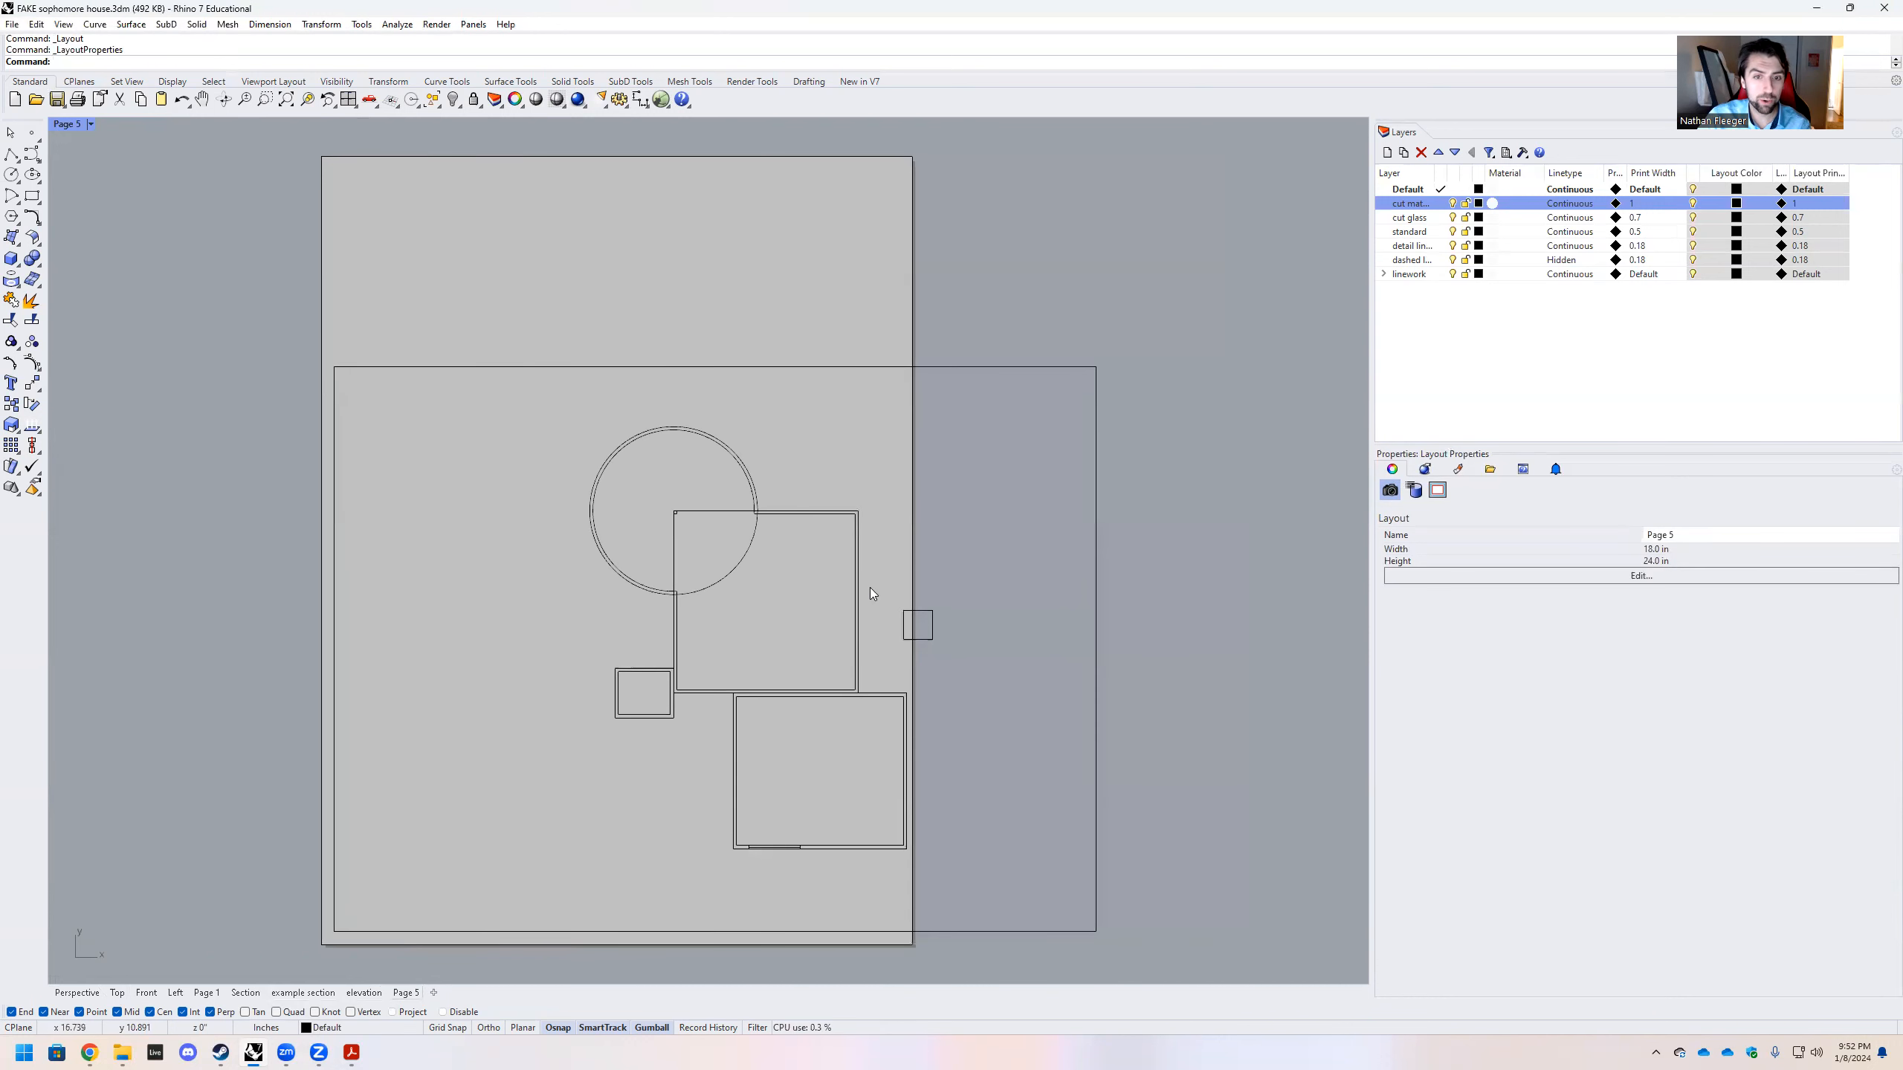
pyautogui.click(1019, 367)
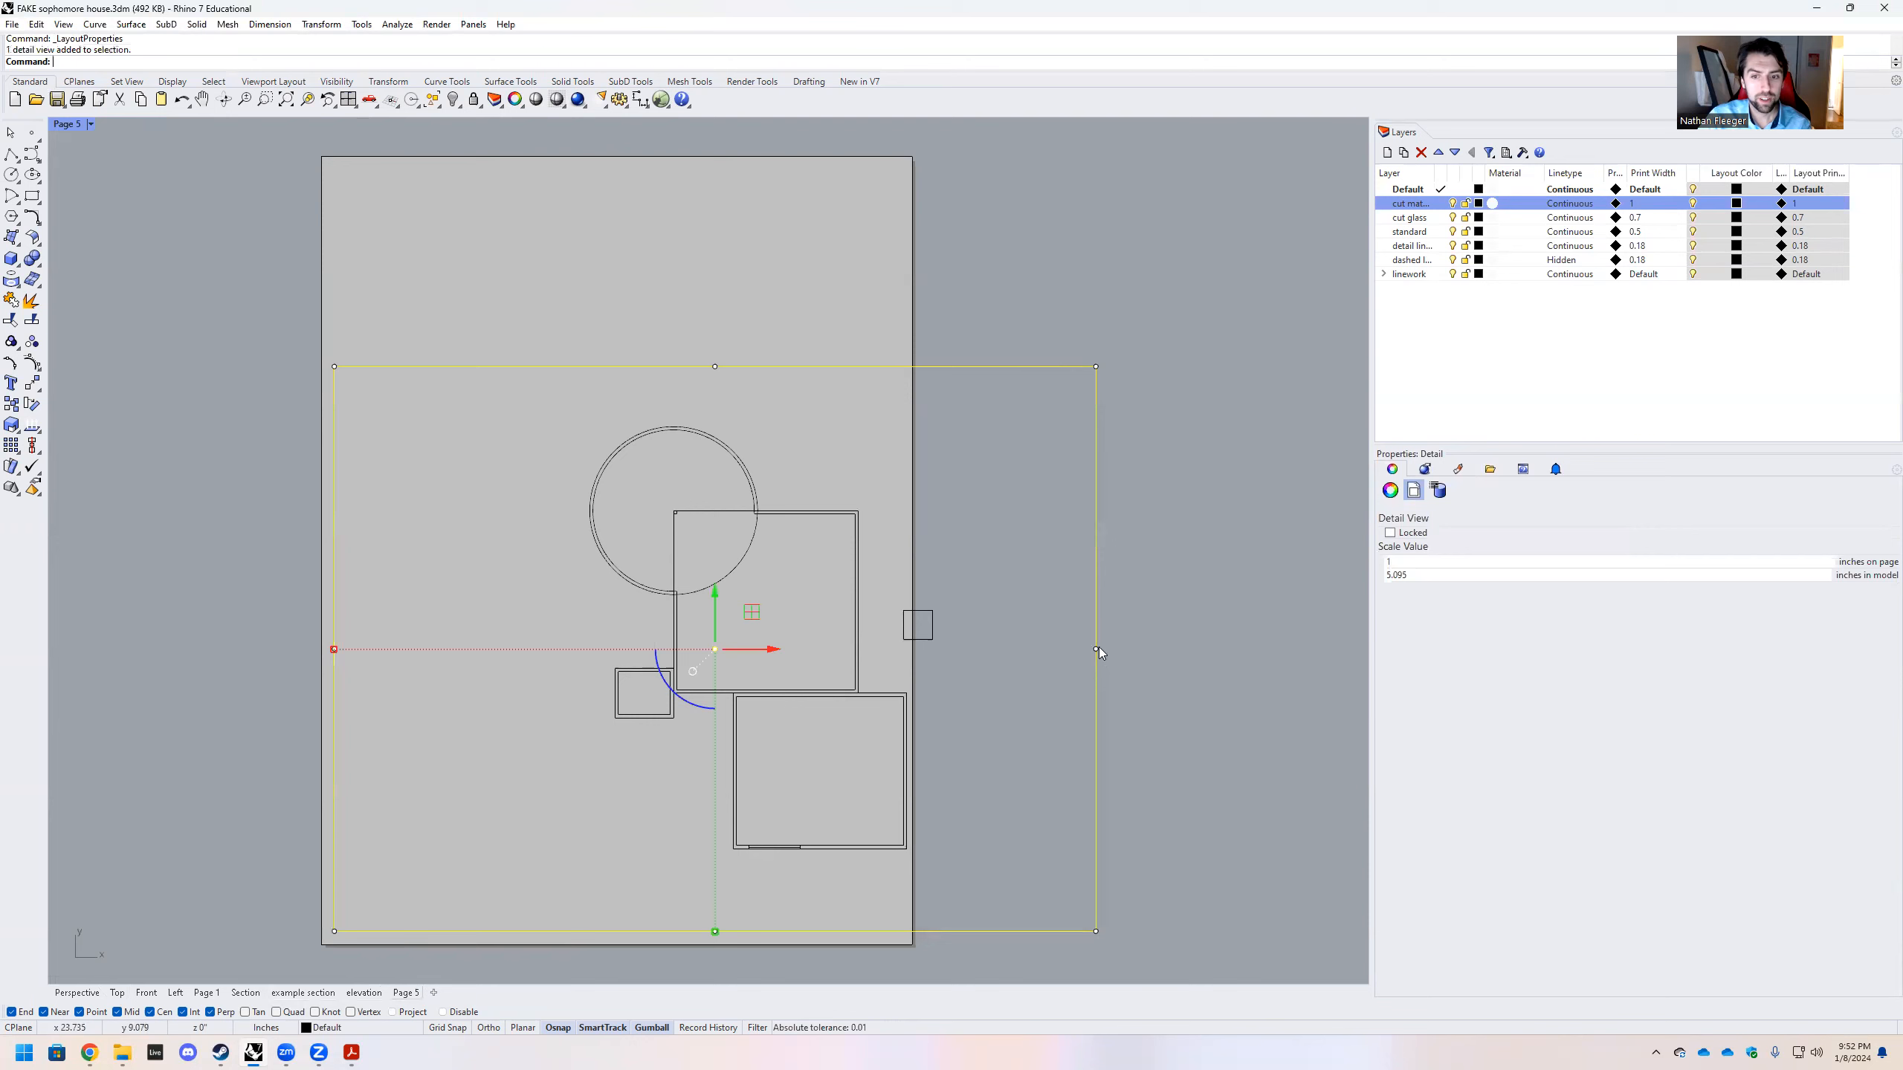
pyautogui.moveTo(1097, 649); pyautogui.dragTo(897, 649)
pyautogui.moveTo(615, 366); pyautogui.dragTo(617, 171)
# Reframe the floor plan inside the resized detail and return to the layout page
pyautogui.doubleClick(498, 483)
pyautogui.scroll(-3, 495, 550)
pyautogui.scroll(4, 681, 681)
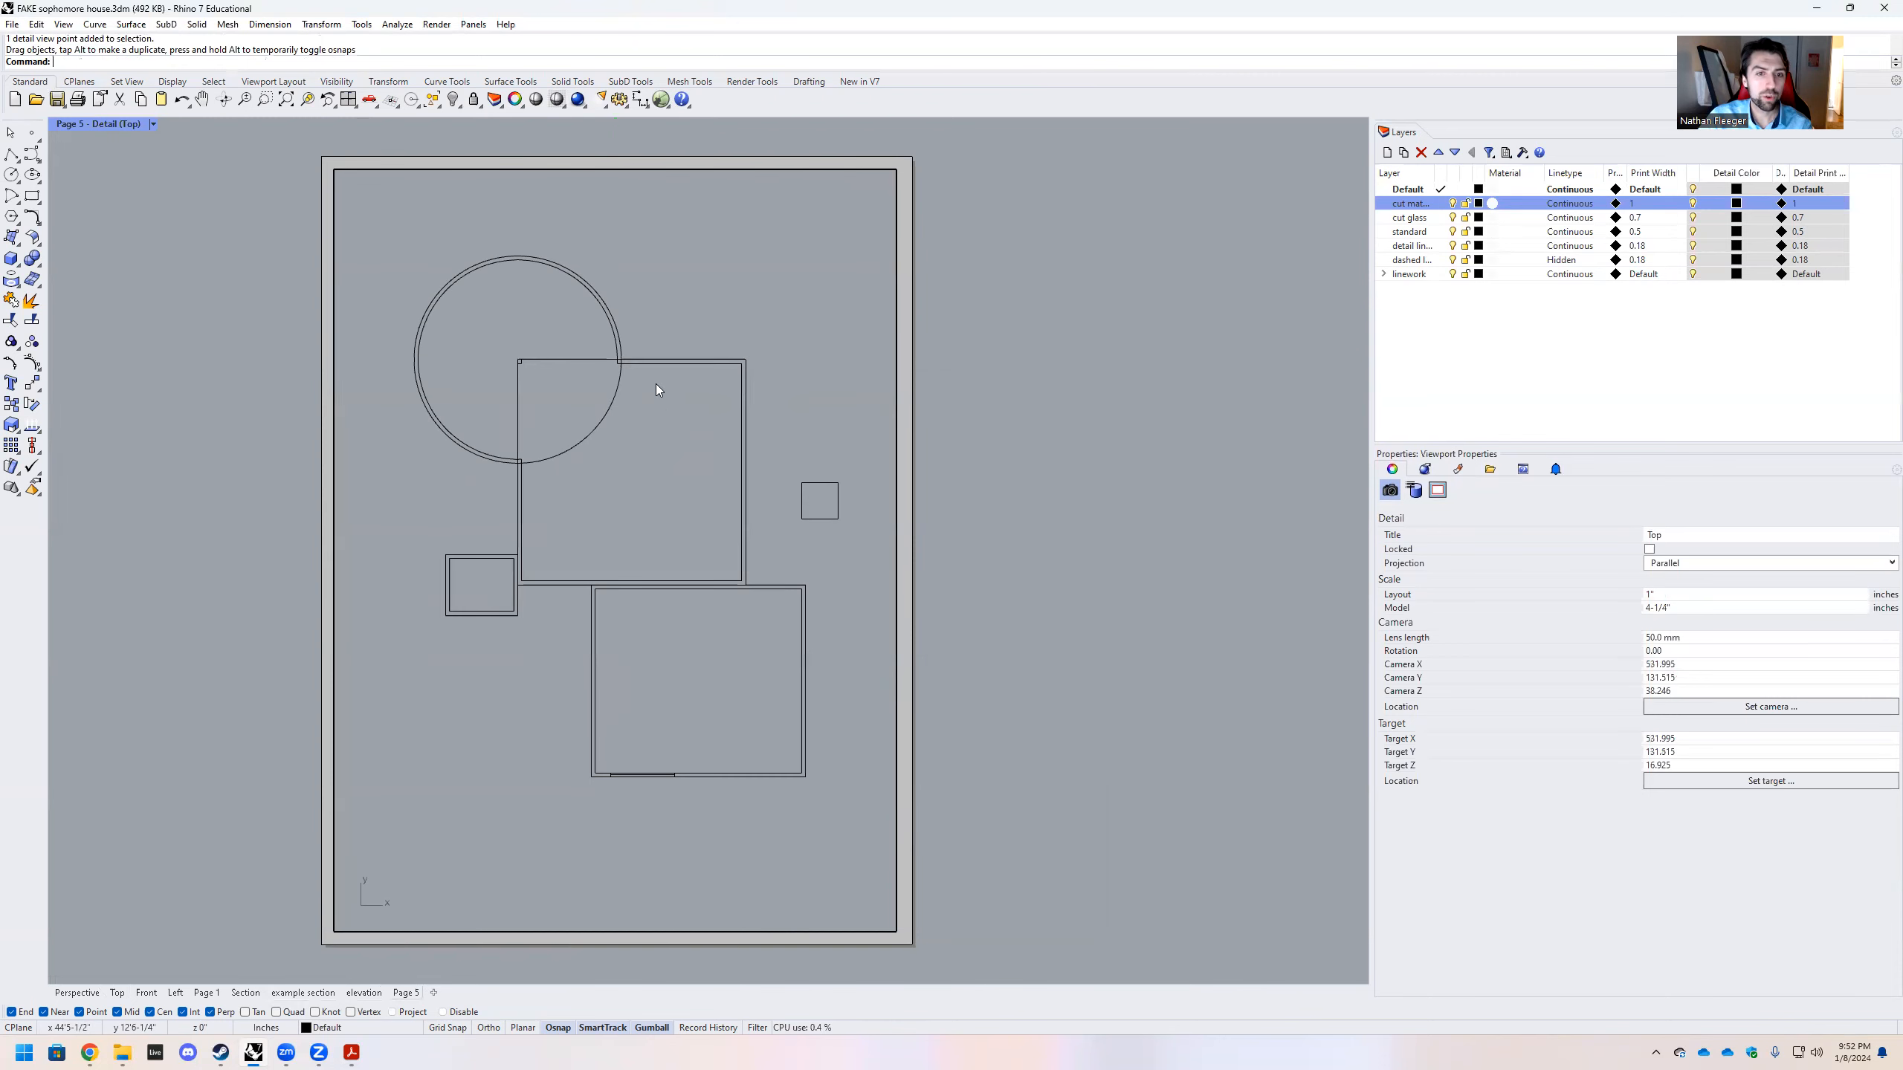
pyautogui.doubleClick(1008, 435)
pyautogui.scroll(1, 825, 524)
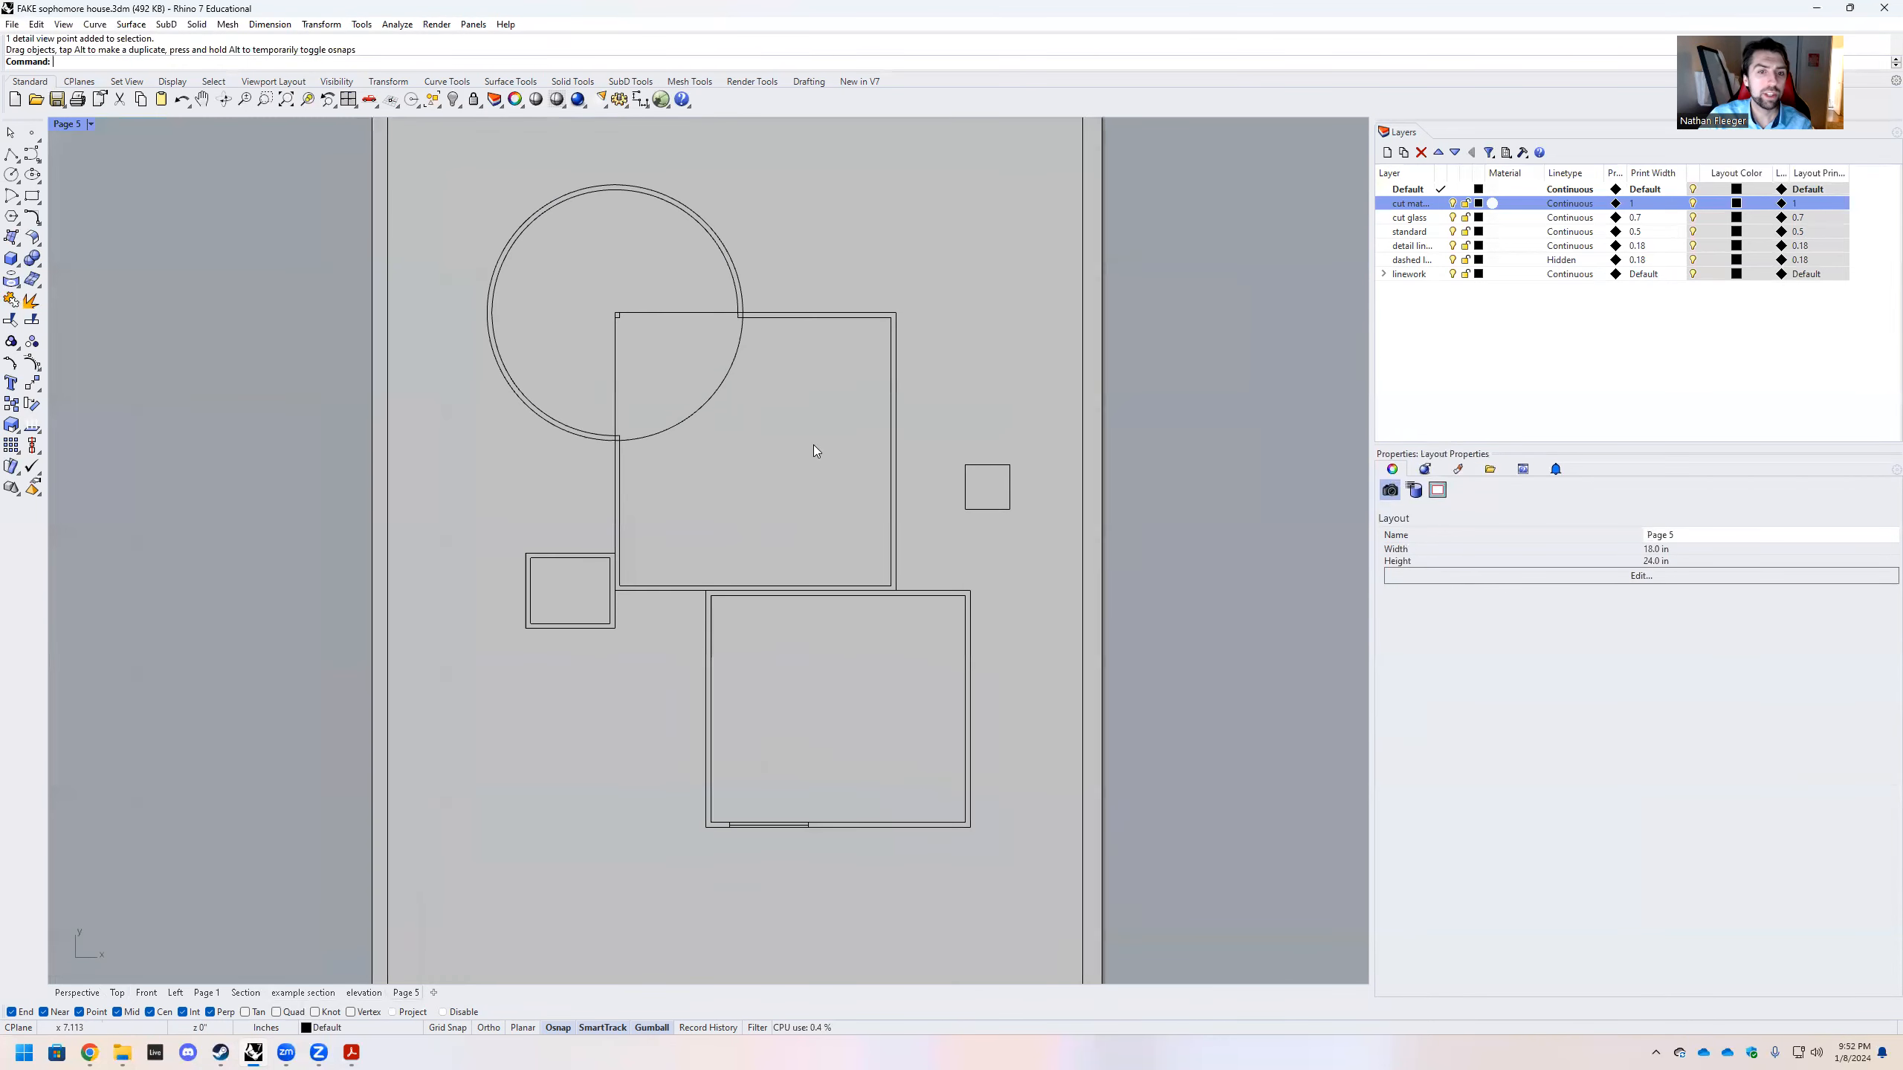
pyautogui.scroll(-2, 786, 582)
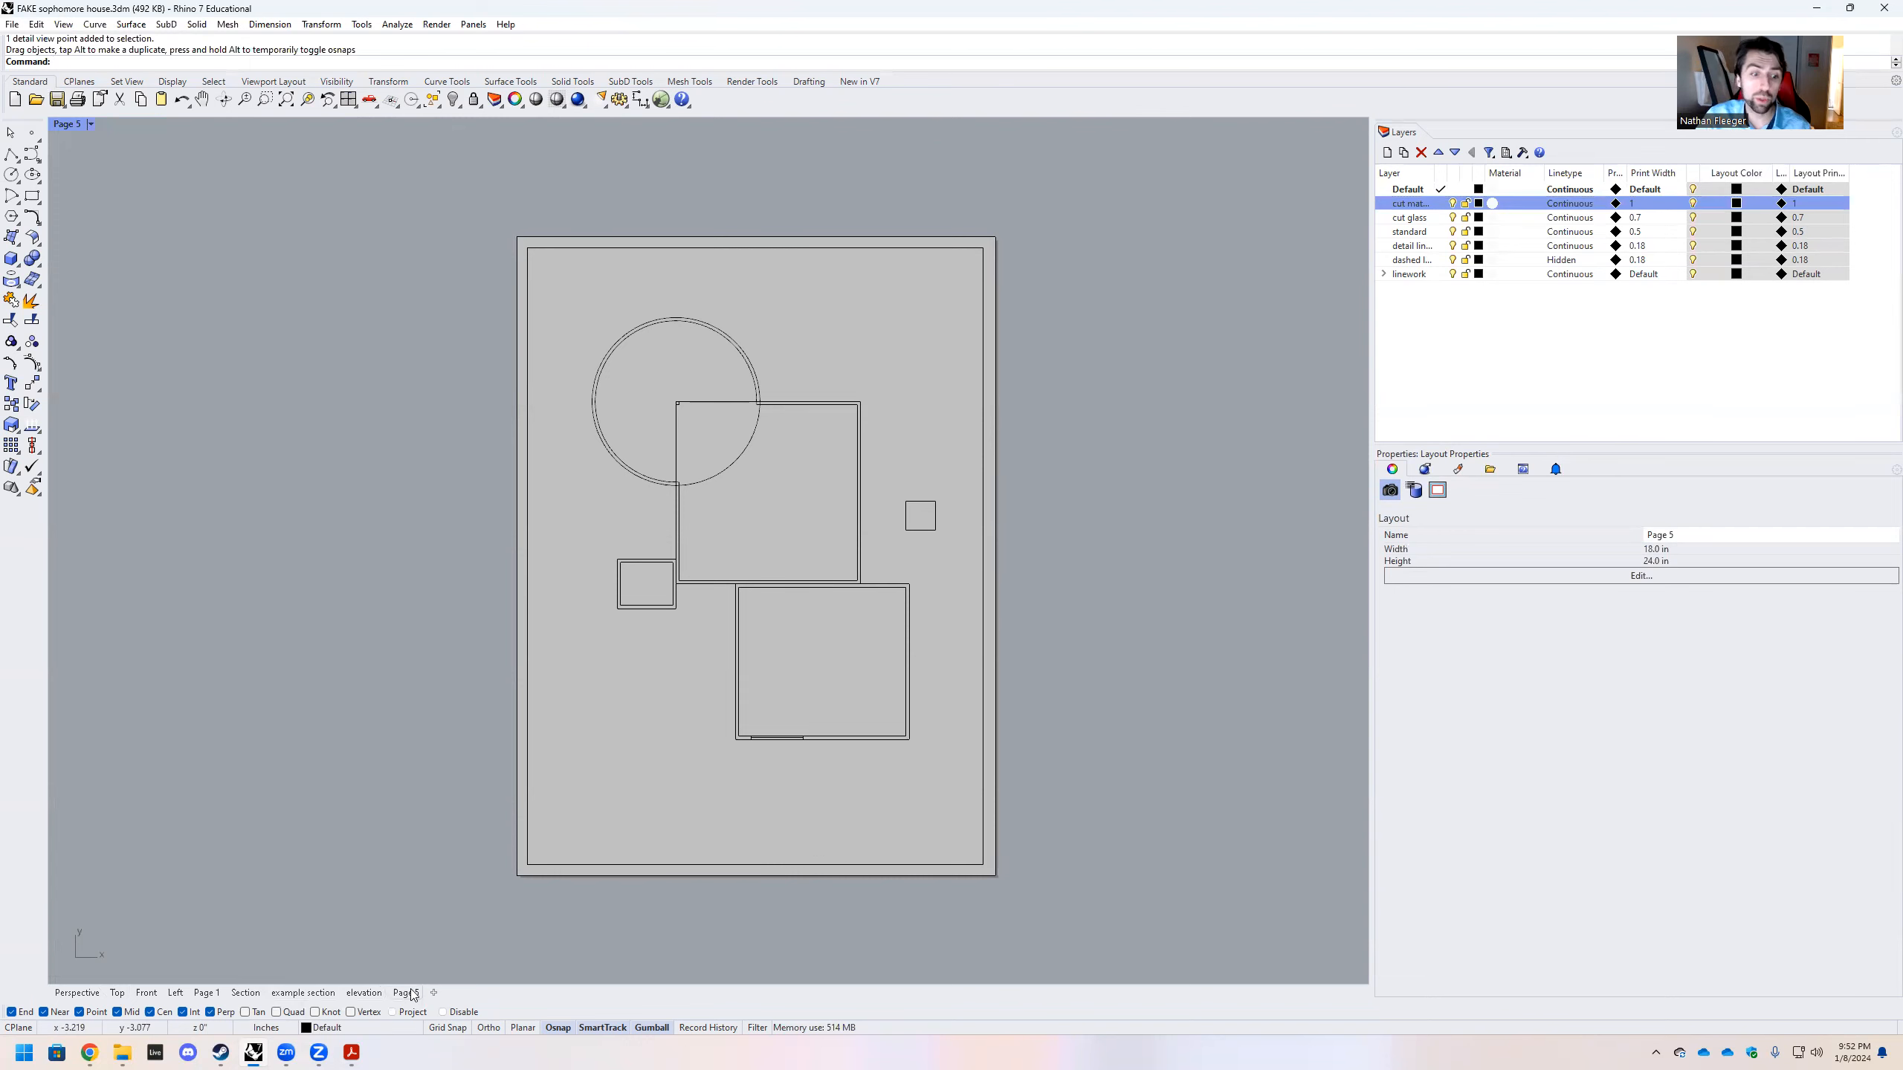
# Review the exported section PDF and the project folder, then switch to Chrome and show the Assignment 1 PDF
pyautogui.click(353, 1053)
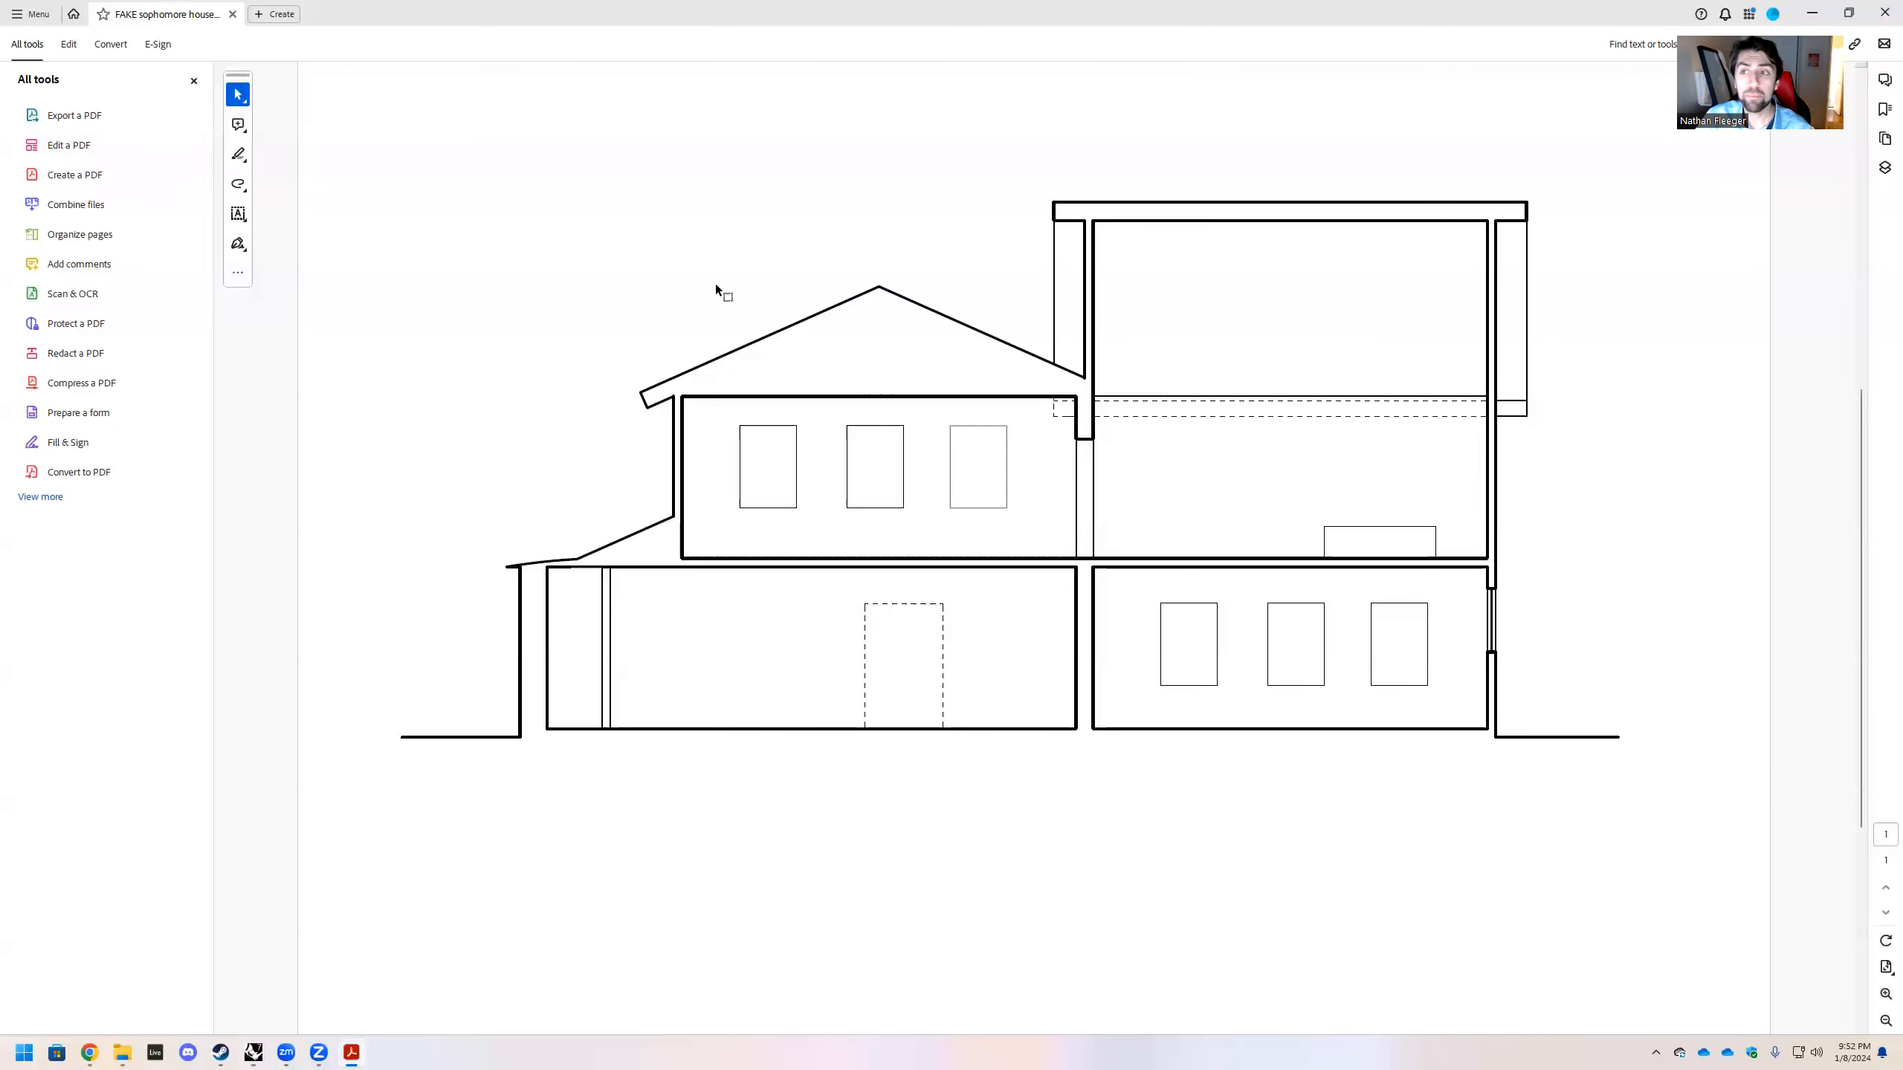
pyautogui.click(122, 1052)
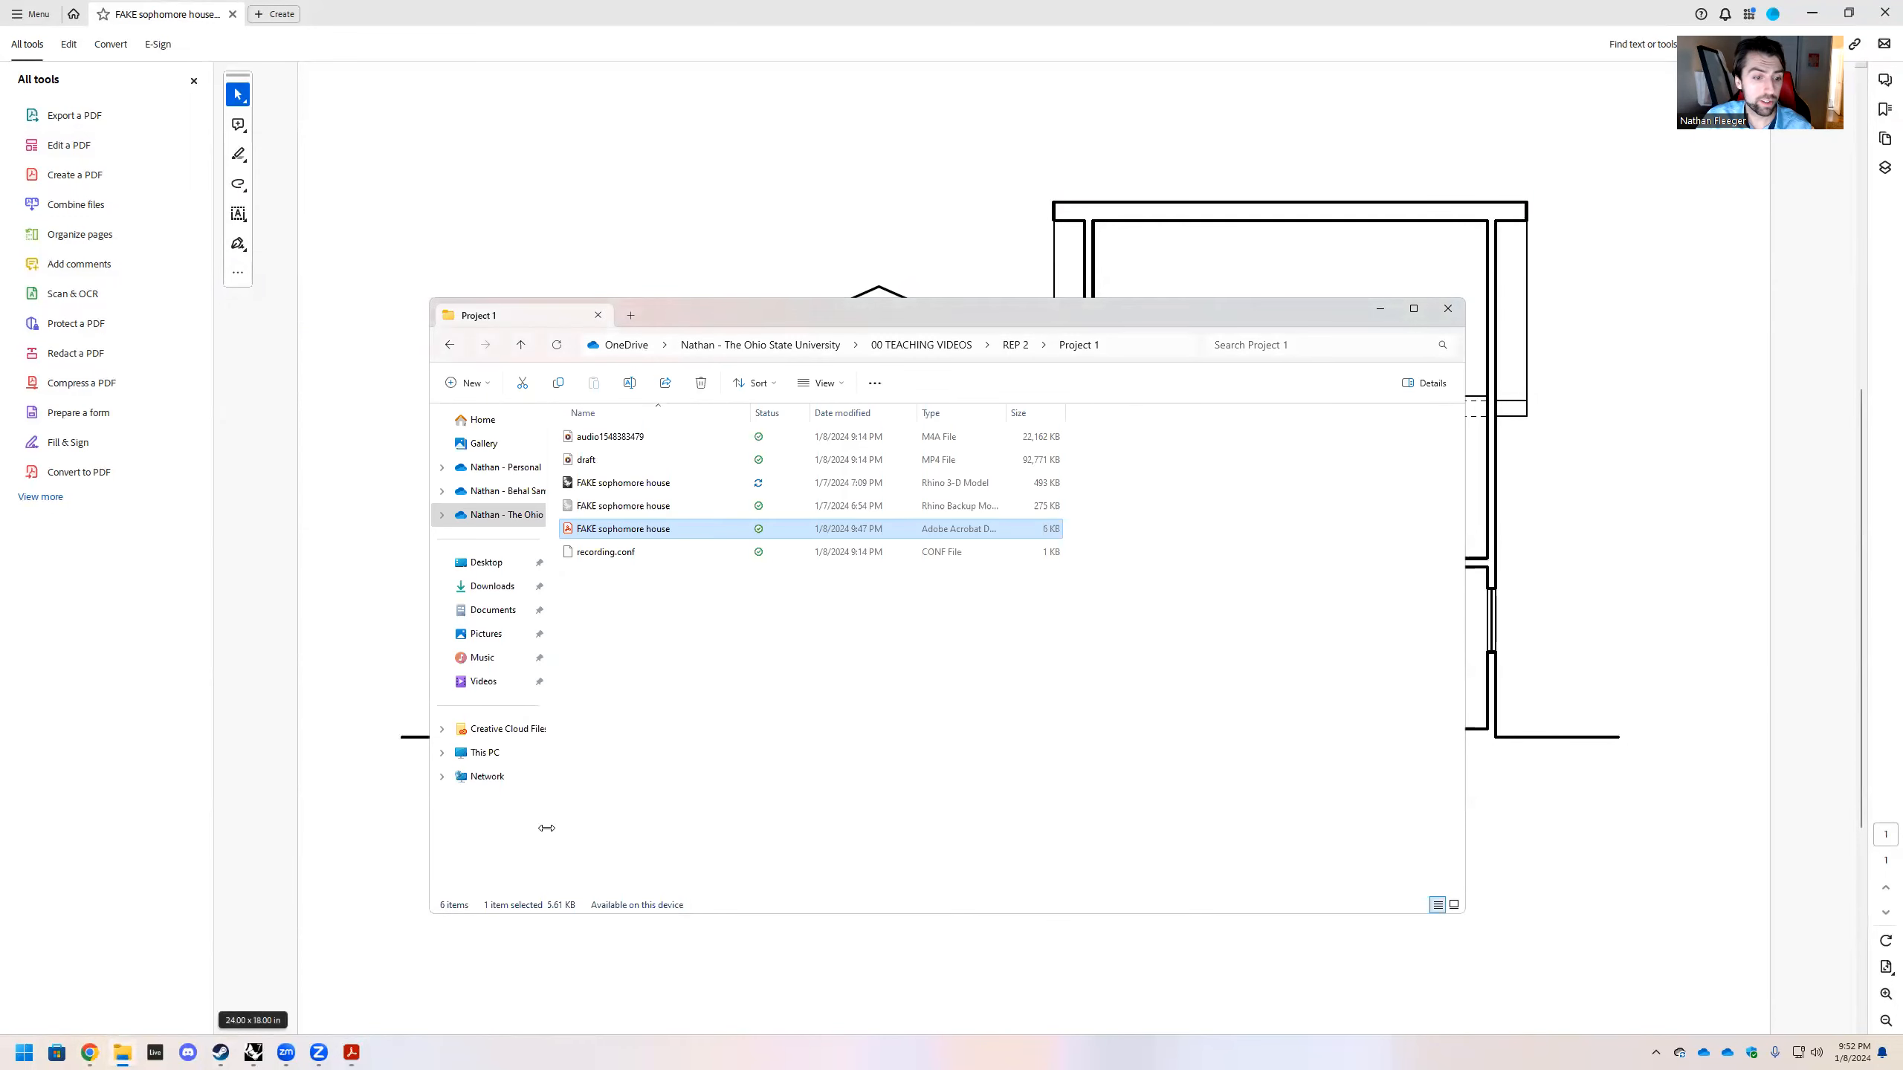
pyautogui.moveTo(89, 1052)
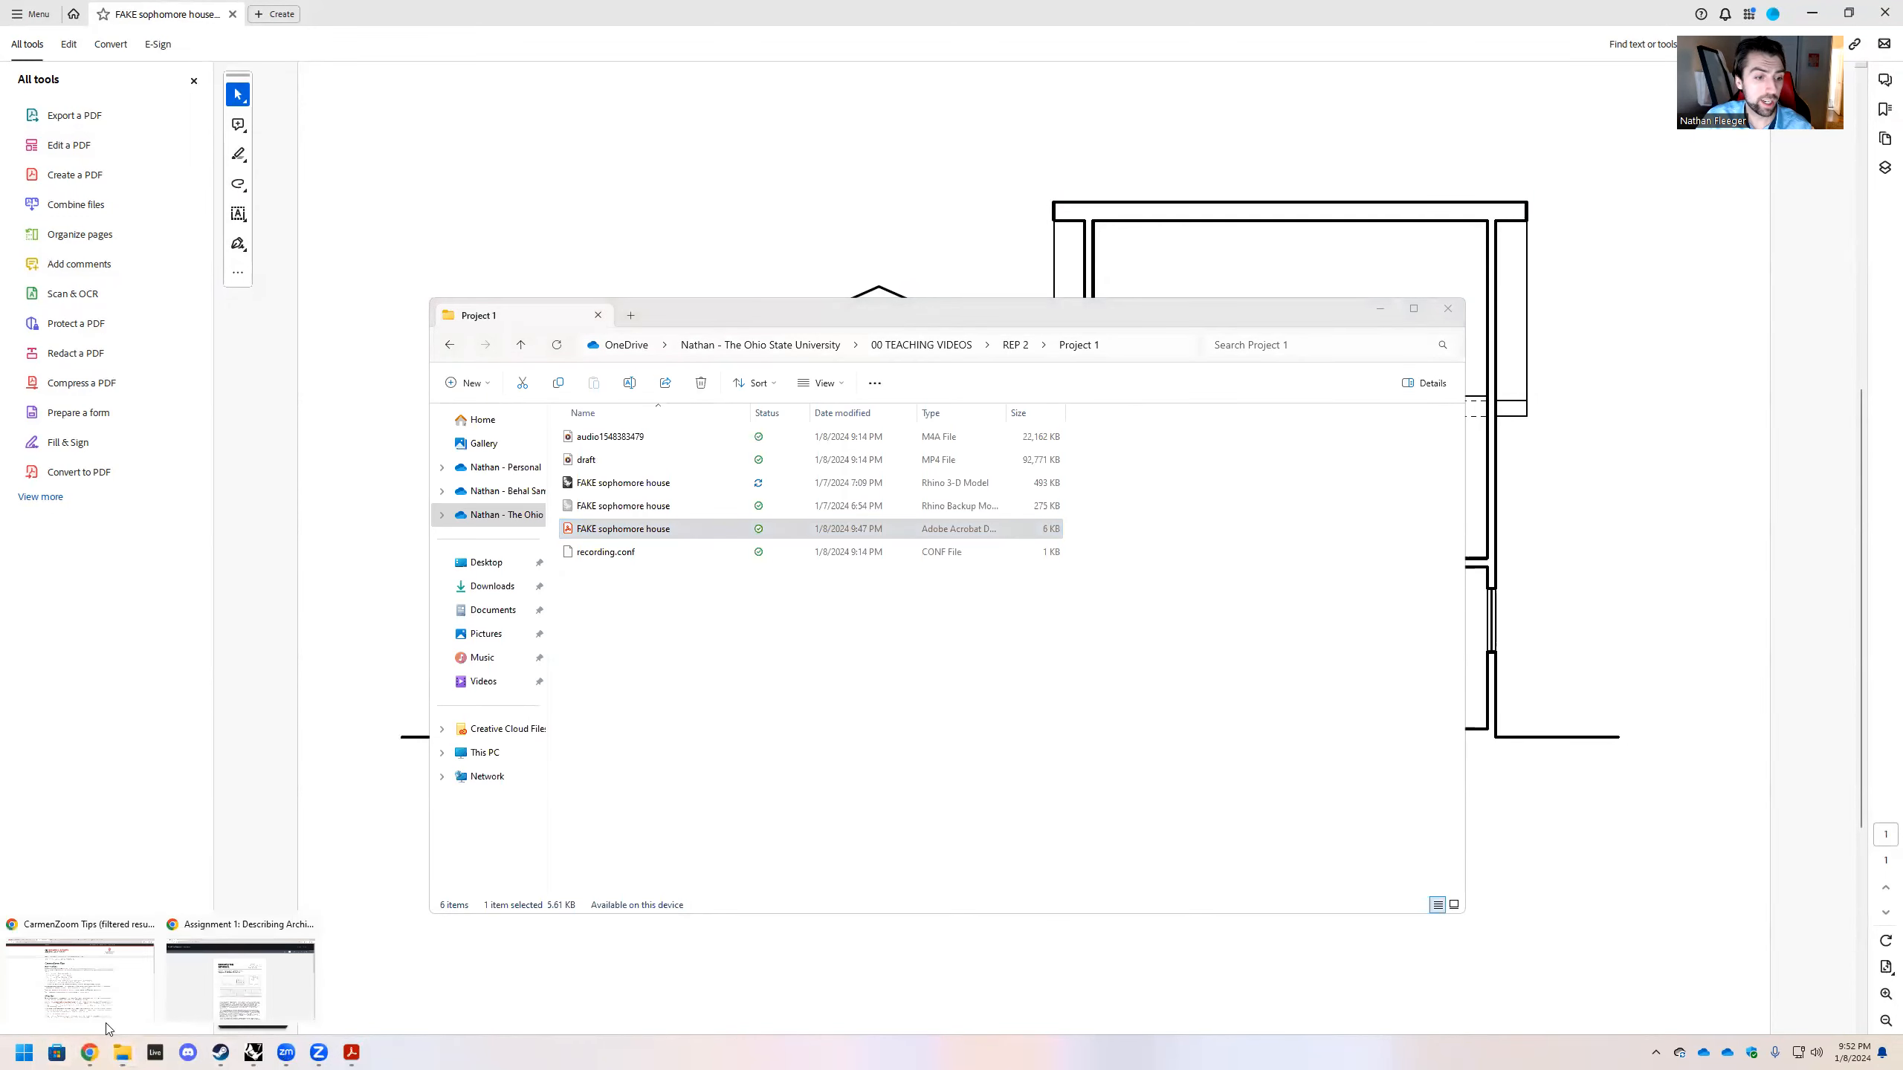
pyautogui.click(240, 967)
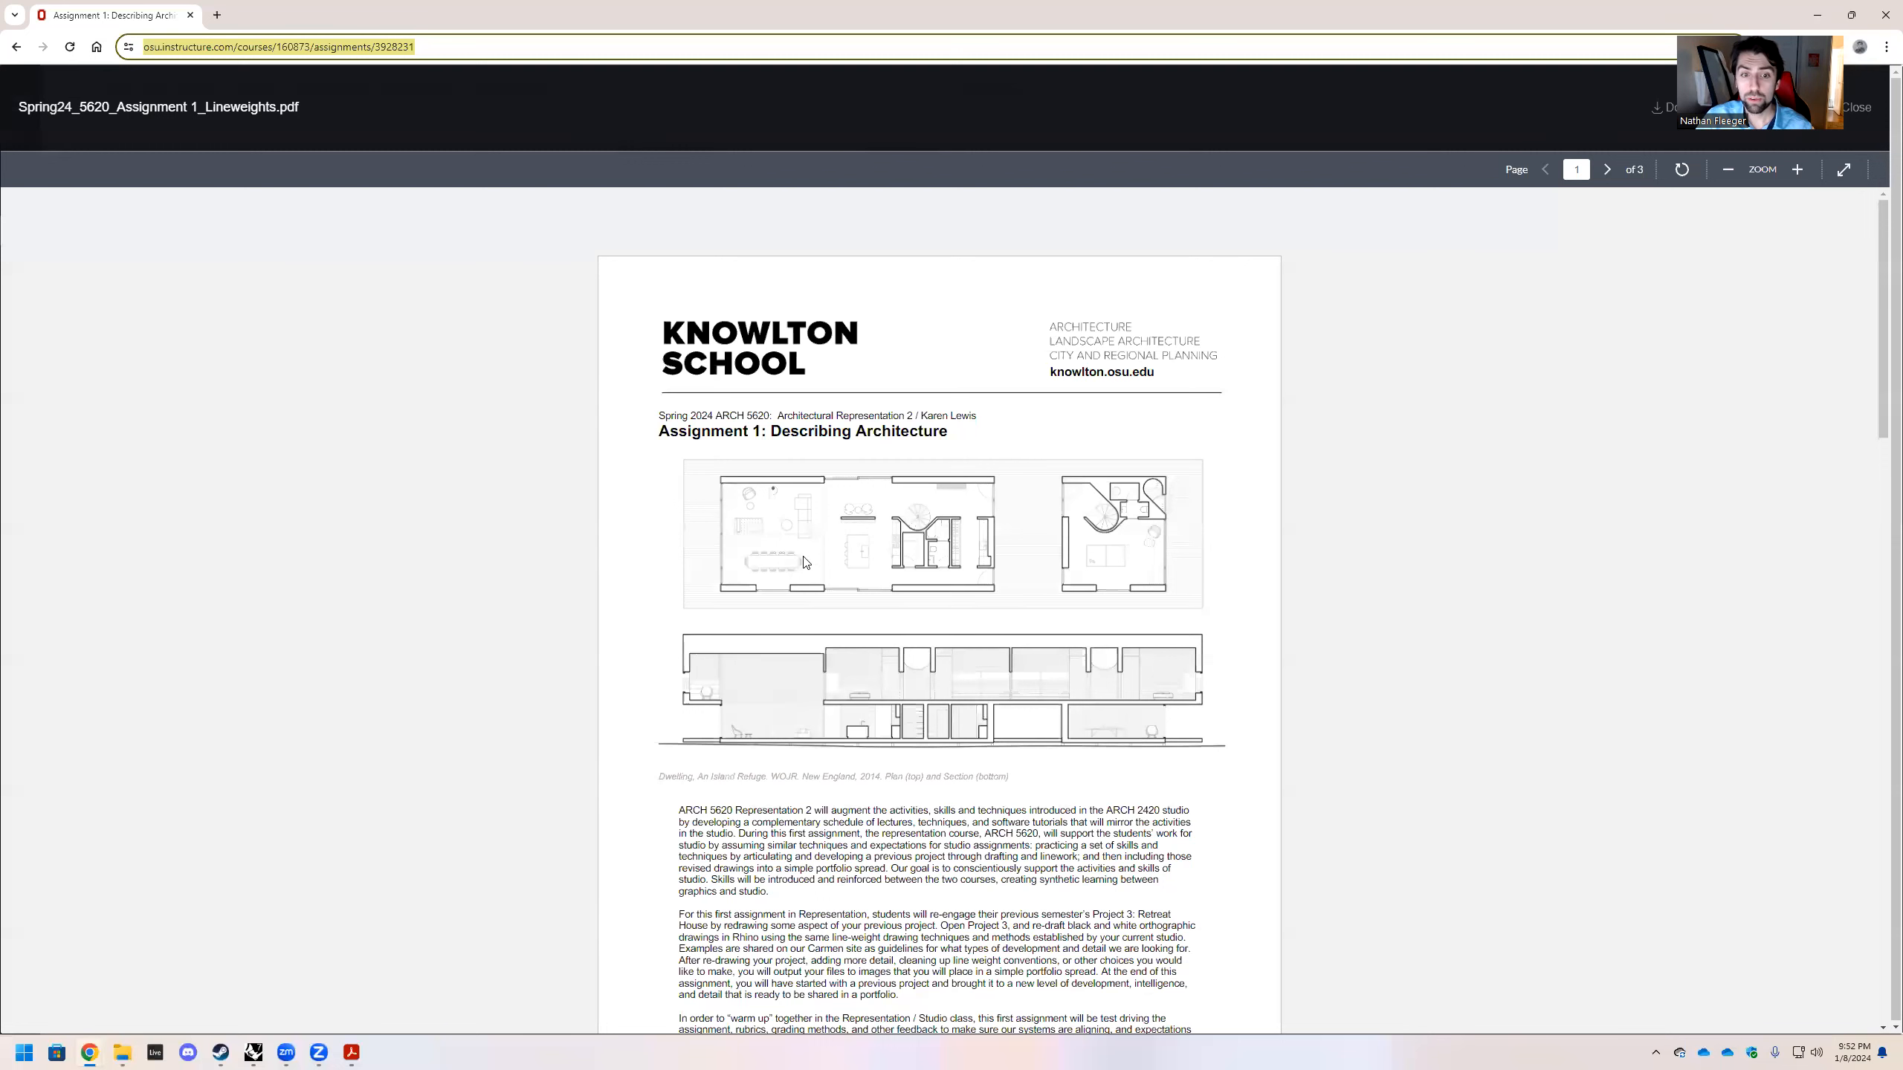